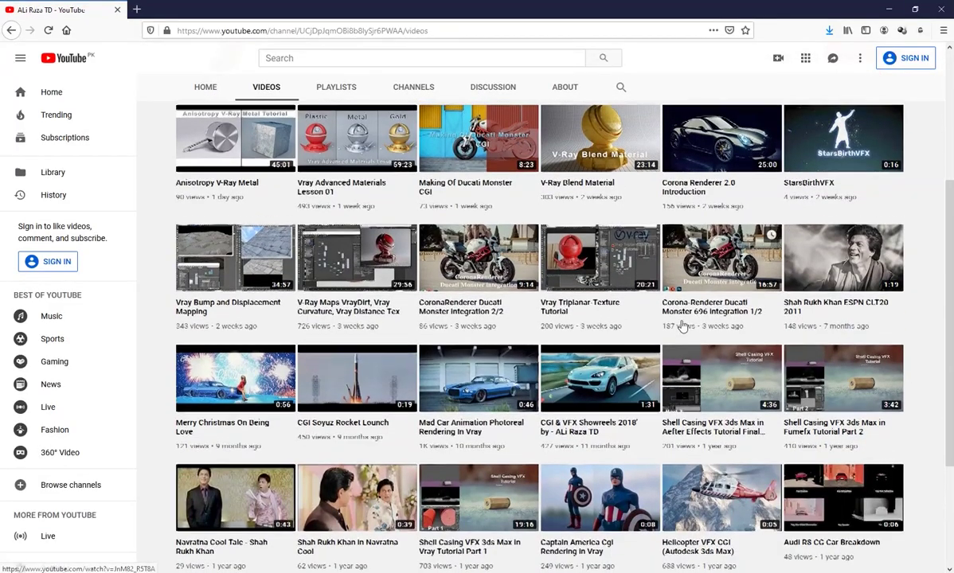
Open and close the Vray Advanced Materials Lesson 01 video; queue Anisotropy V-Ray Metal
scroll(549, 335, up, 3)
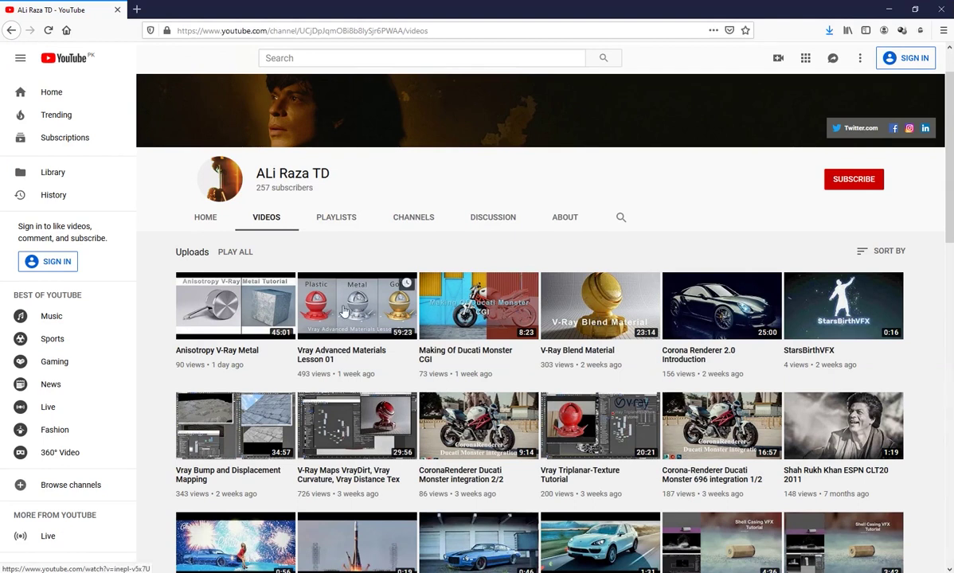
right_click(347, 295)
click(382, 302)
click(171, 10)
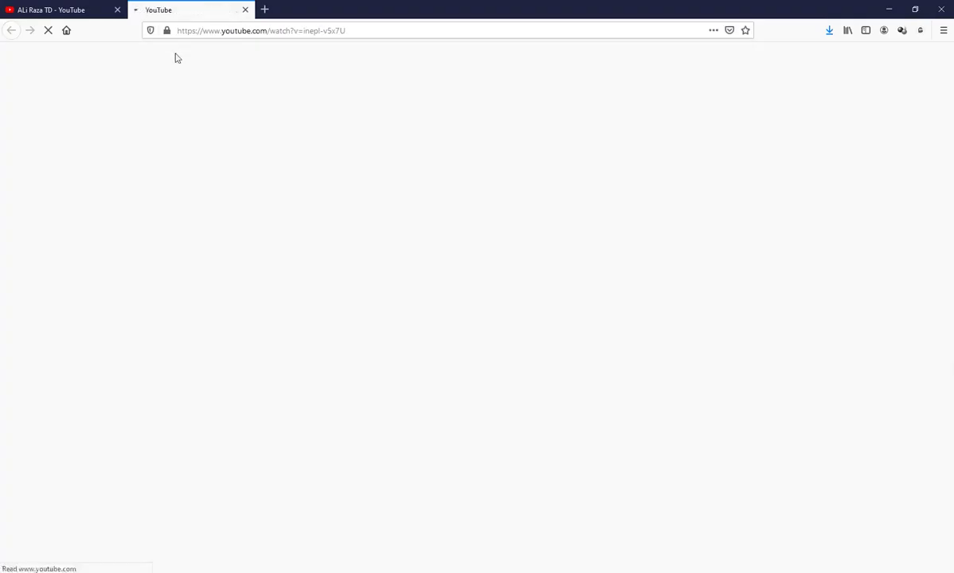
click(32, 5)
click(171, 10)
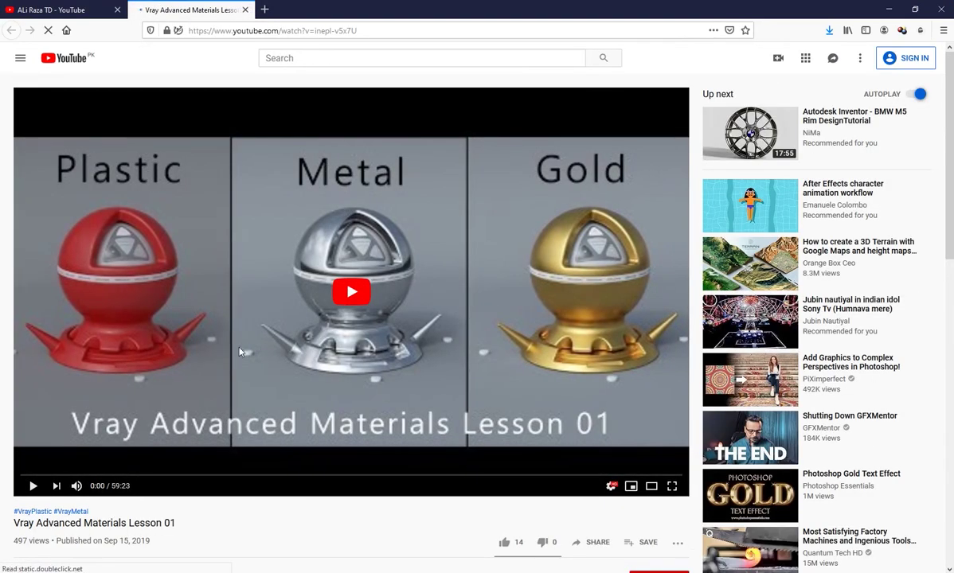
click(245, 10)
middle_click(478, 433)
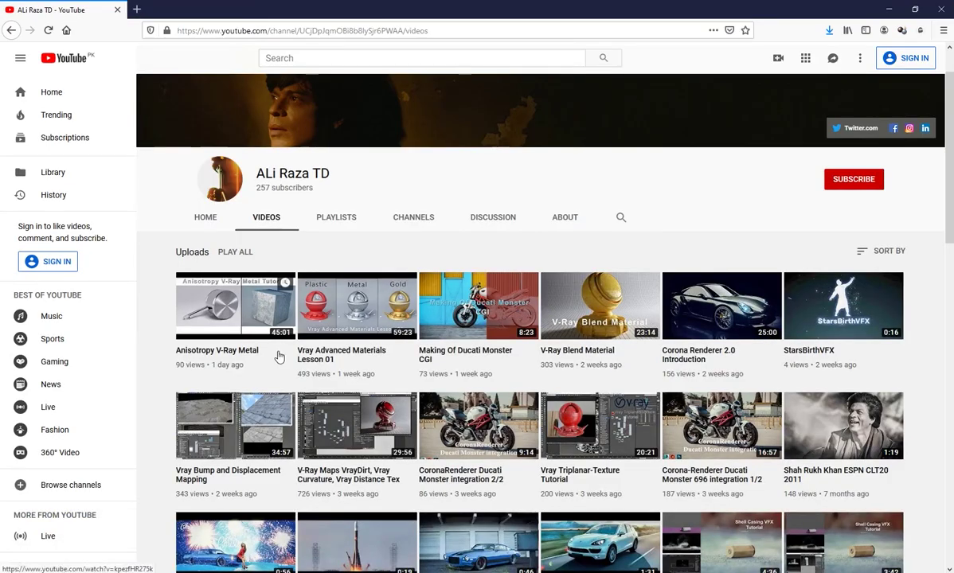
Look over the Anisotropy V-Ray Metal video page, then close it
scroll(477, 432, down, 1)
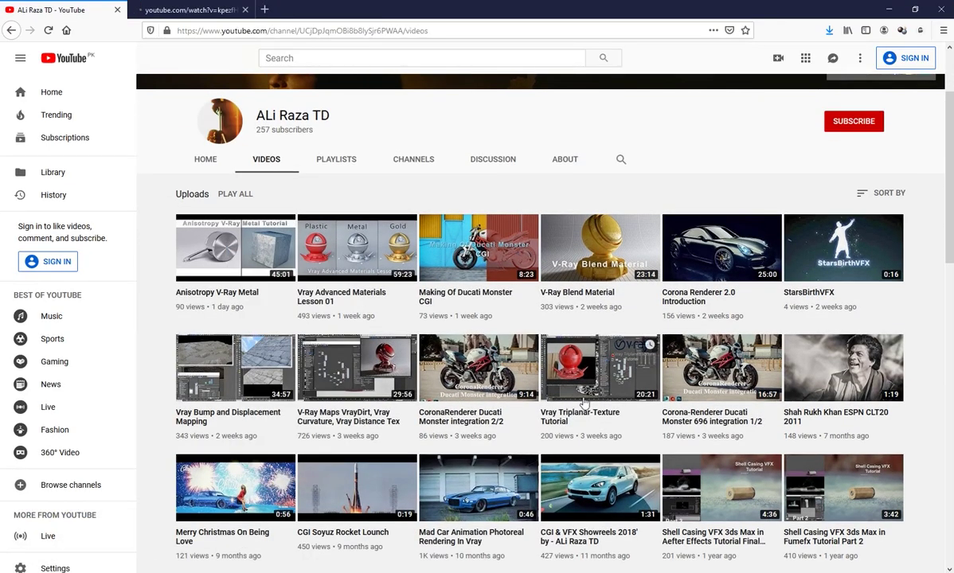
scroll(609, 382, down, 1)
scroll(629, 438, up, 1)
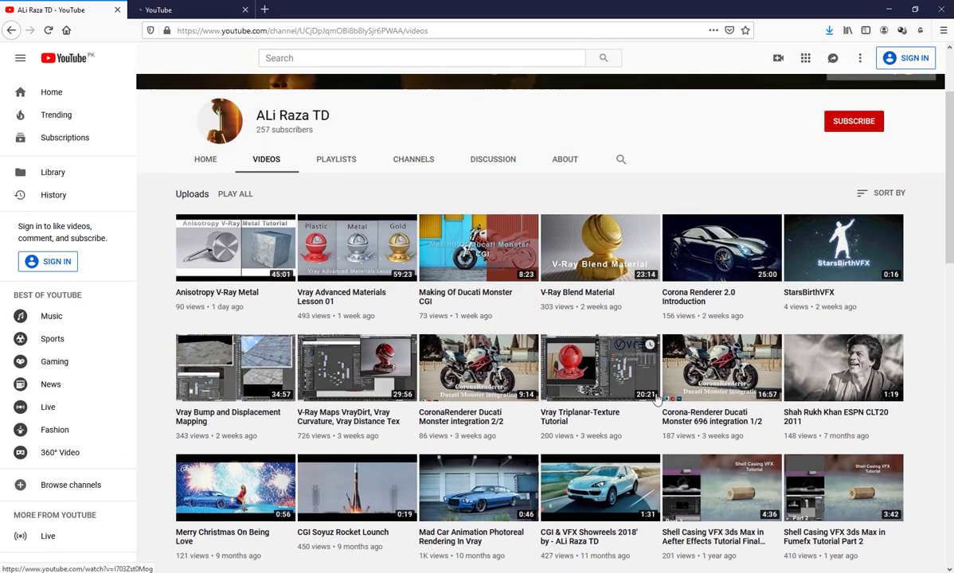
scroll(350, 367, up, 1)
scroll(369, 369, up, 1)
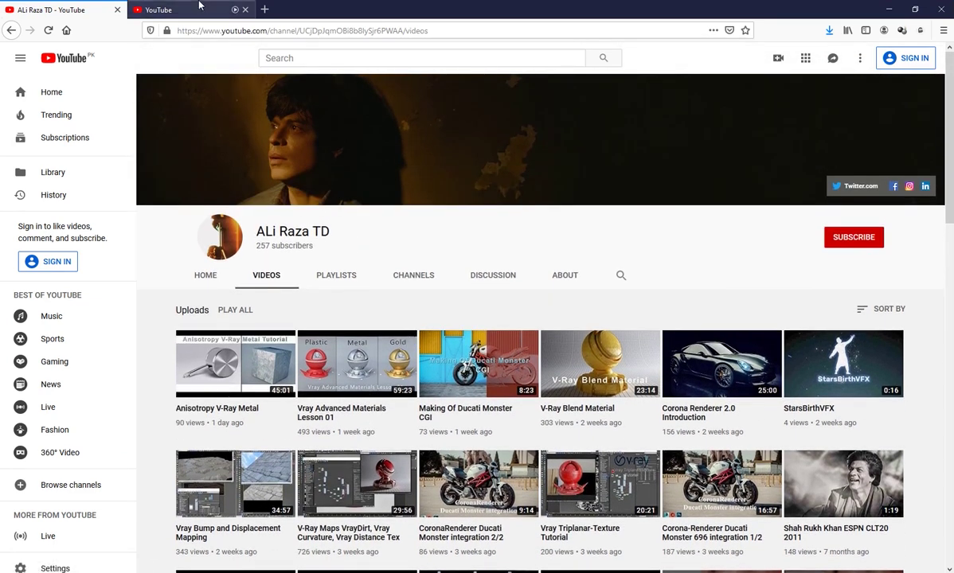
click(201, 8)
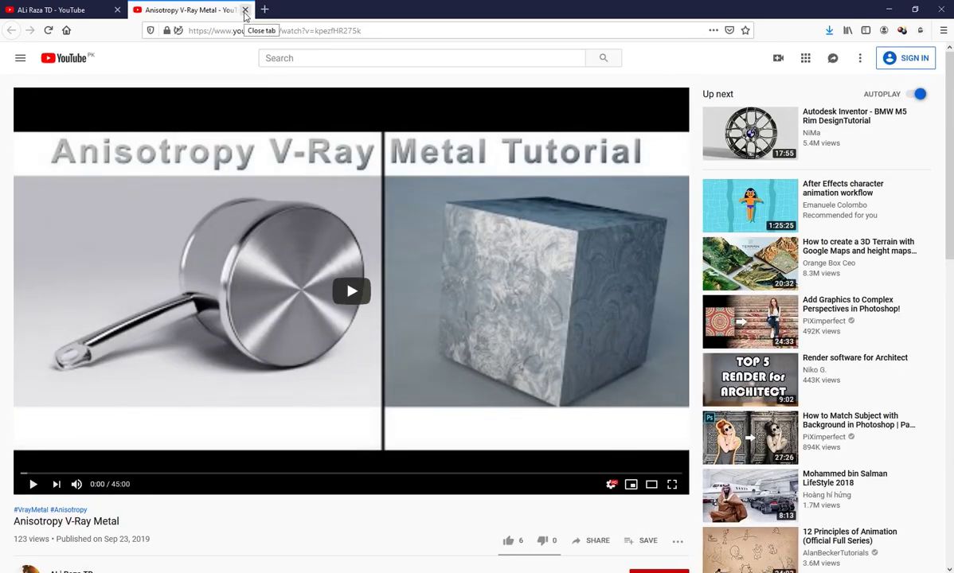
click(245, 11)
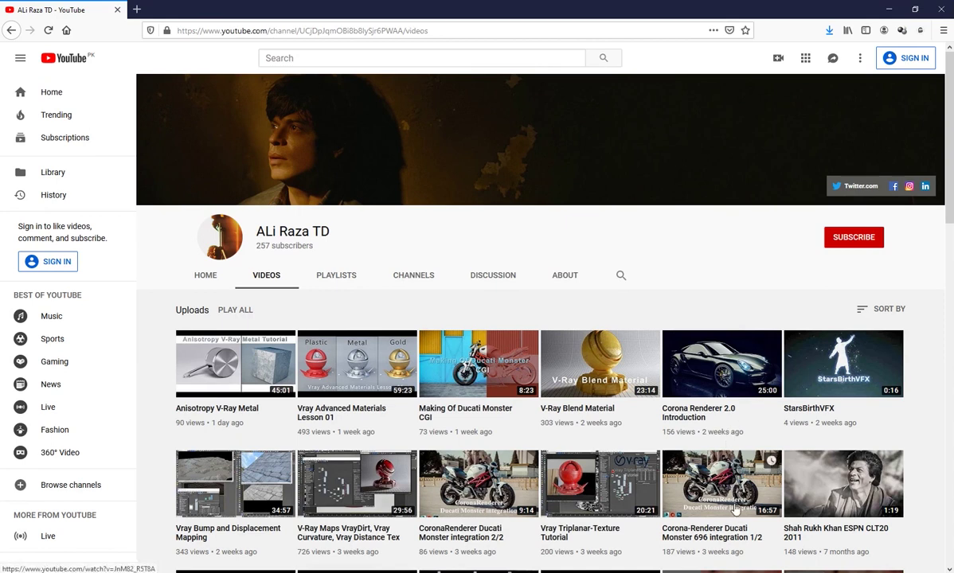
Scroll down through the channel's video list and back up
scroll(737, 478, down, 1)
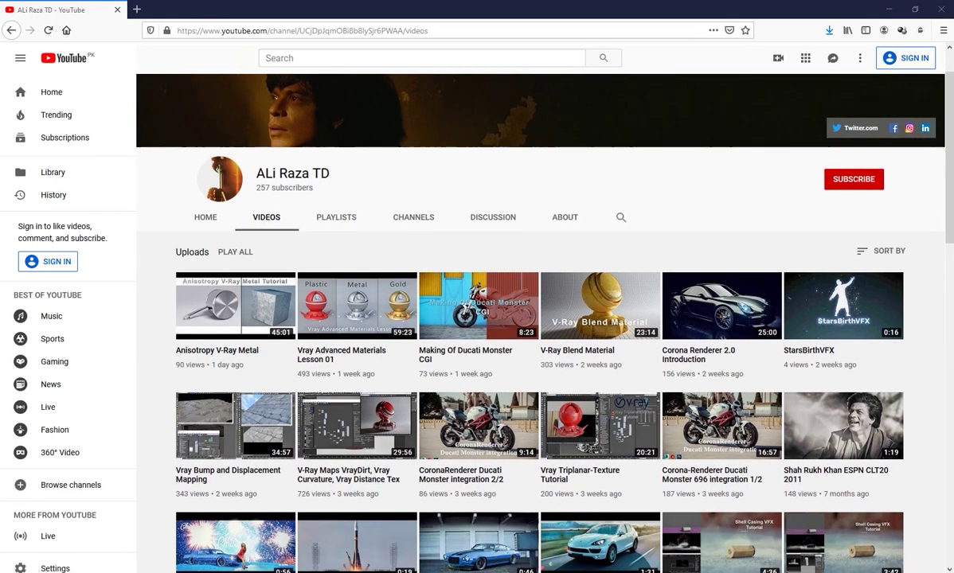
scroll(793, 496, down, 1)
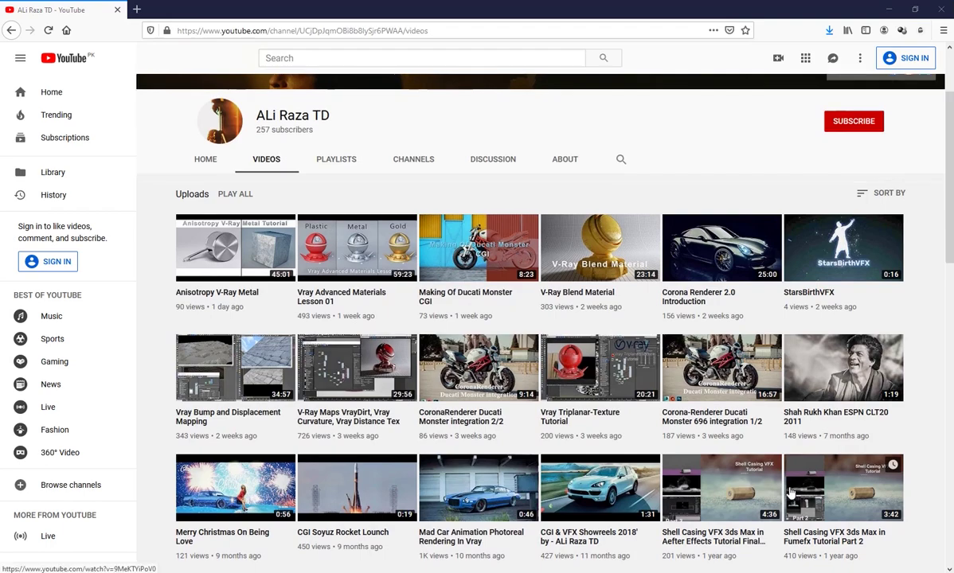
scroll(792, 495, down, 5)
scroll(667, 472, down, 2)
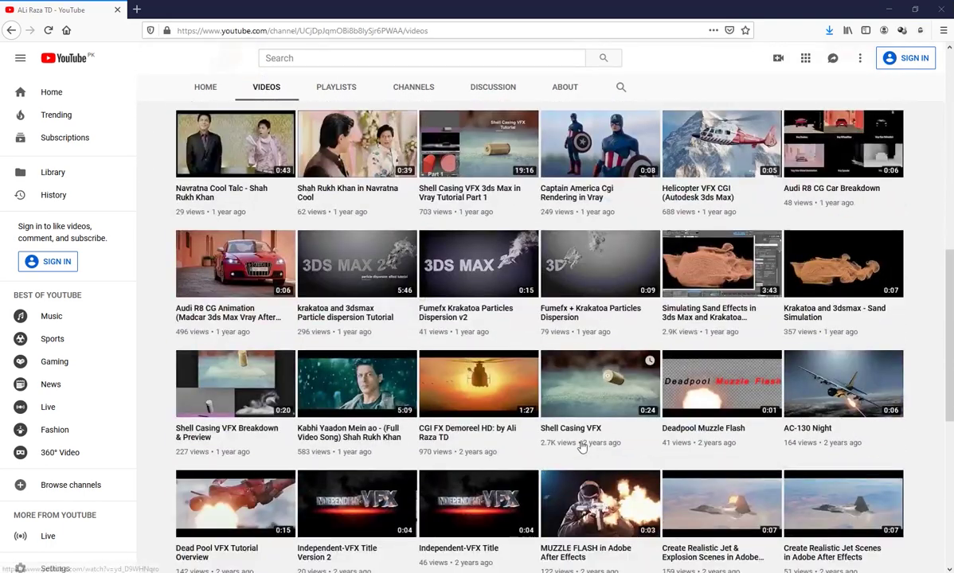
scroll(667, 473, down, 2)
scroll(676, 486, down, 3)
scroll(685, 498, down, 2)
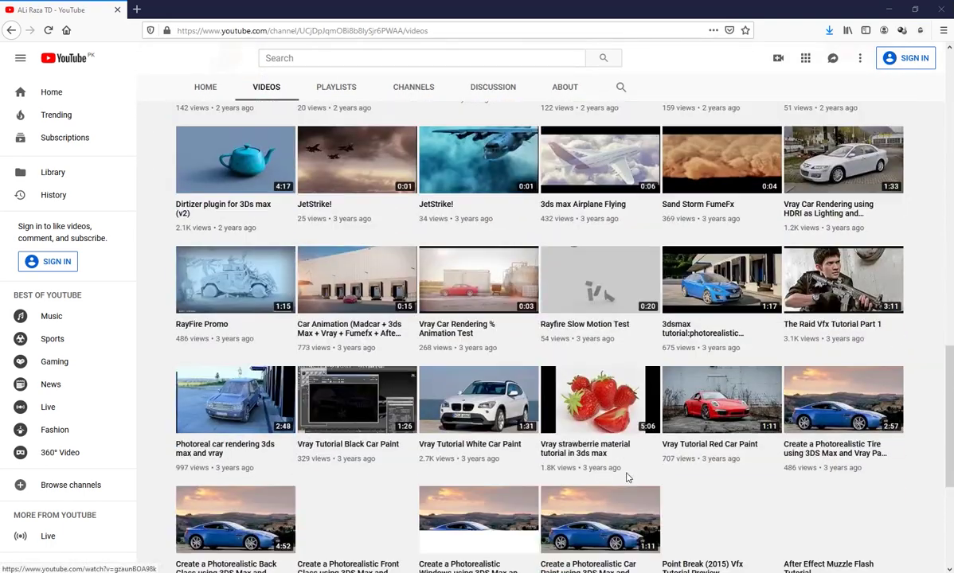
scroll(673, 494, down, 2)
scroll(669, 494, down, 3)
scroll(669, 499, up, 1)
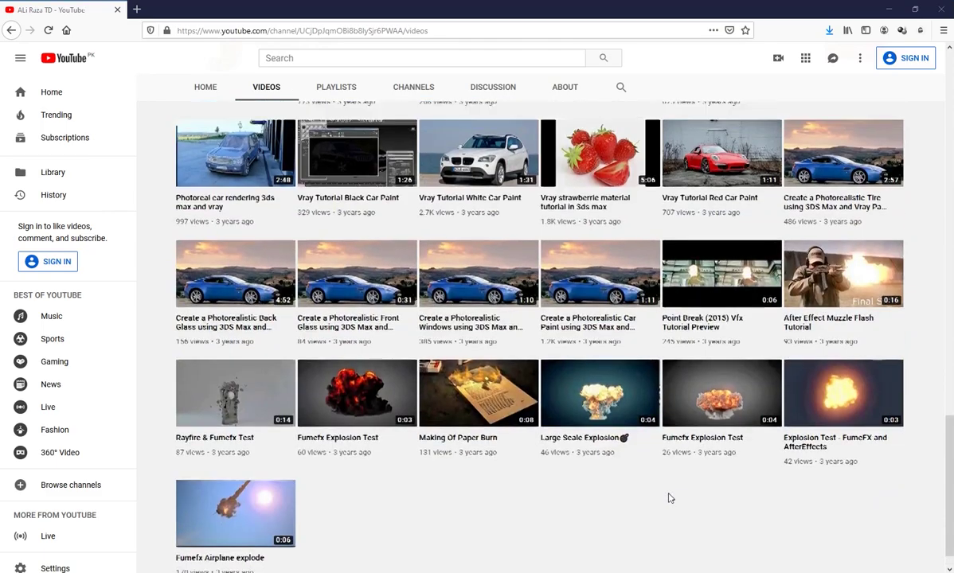
scroll(669, 499, up, 5)
scroll(669, 499, up, 3)
scroll(669, 499, up, 3)
scroll(669, 498, up, 4)
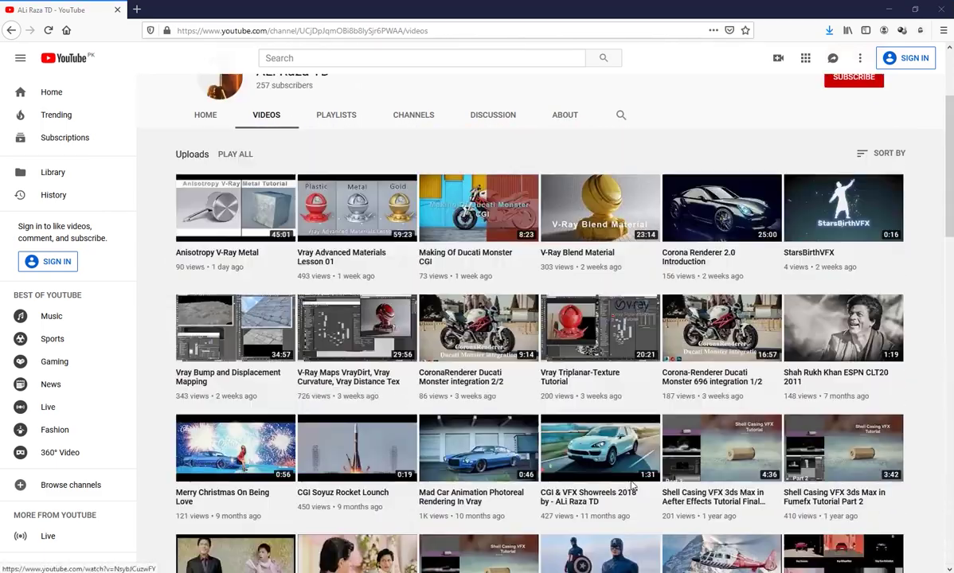
scroll(669, 499, up, 2)
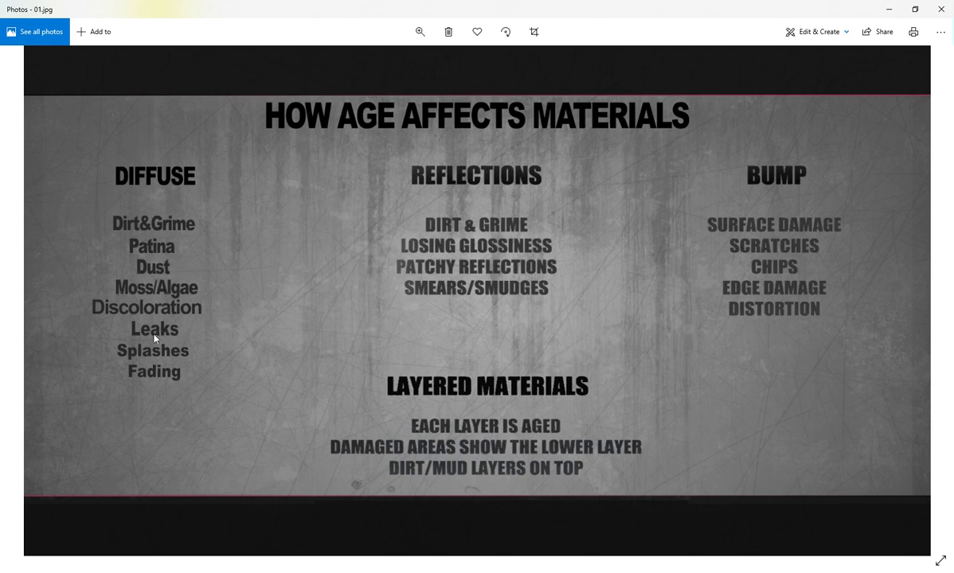
Zoom and pan across the slide's Diffuse, Reflections and Bump columns, then zoom back out
scroll(153, 172, up, 2)
drag(244, 199, 186, 237)
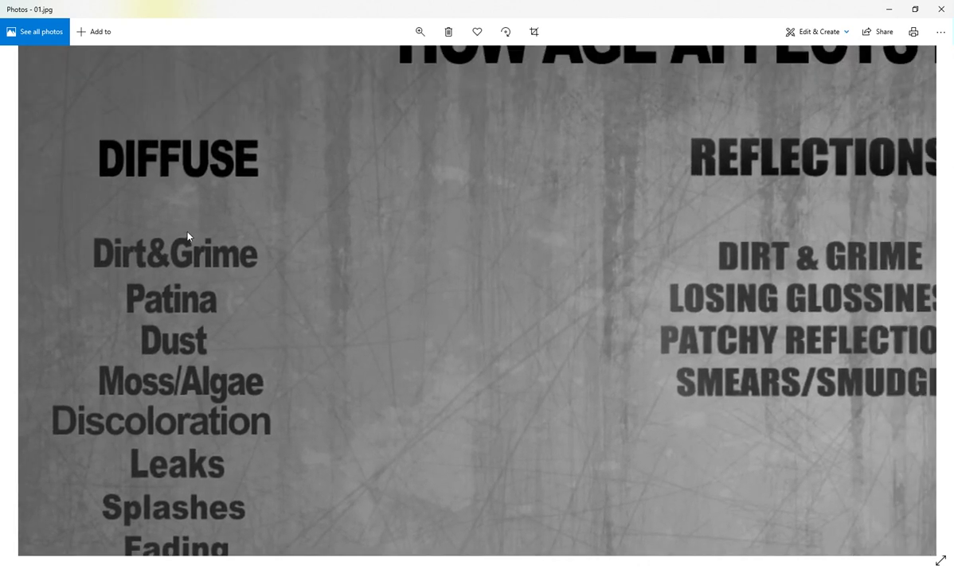
scroll(302, 173, down, 2)
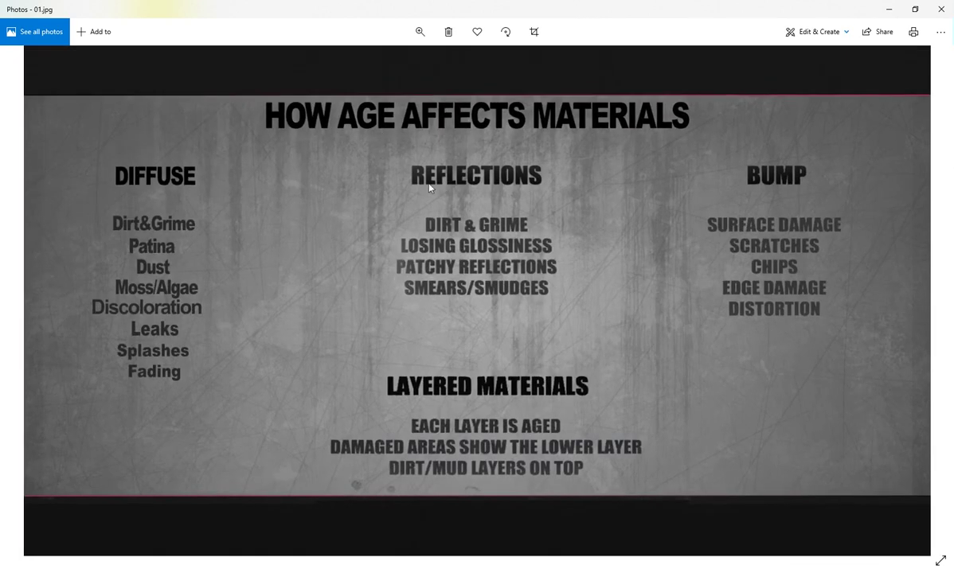
scroll(435, 192, up, 2)
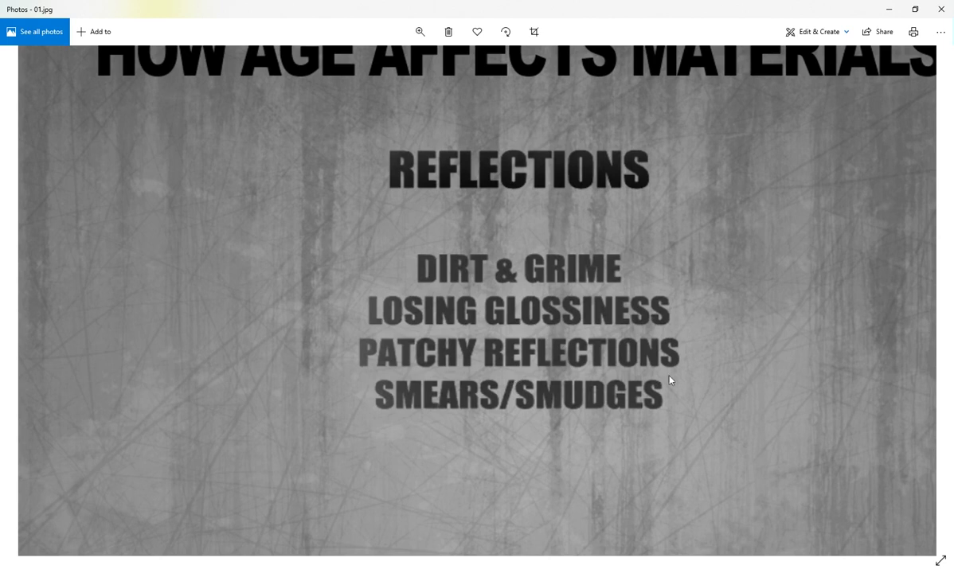
scroll(610, 428, down, 2)
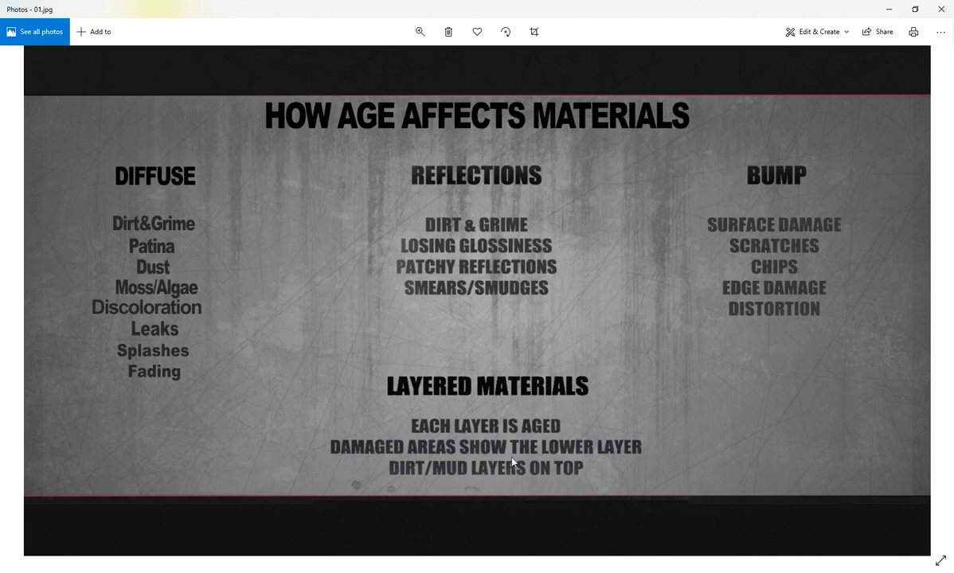
key(Right)
key(Right)
key(Right)
key(Right)
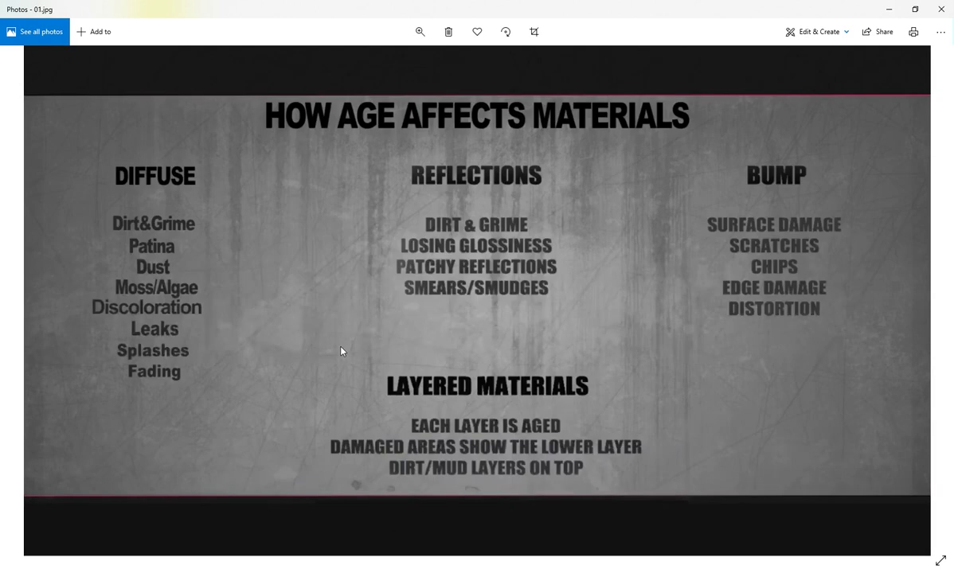
scroll(747, 242, up, 3)
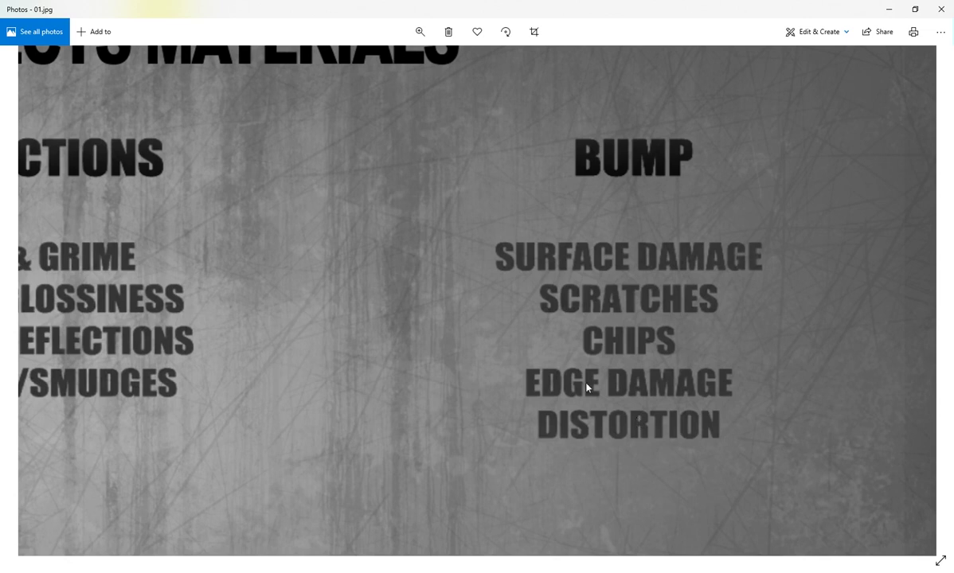
scroll(598, 340, down, 3)
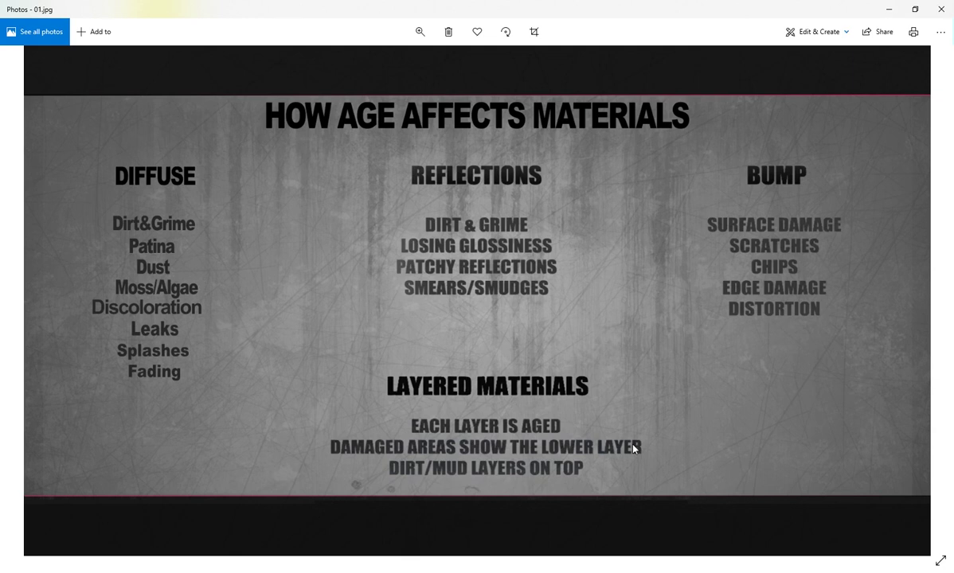
double_click(634, 447)
drag(419, 279, 512, 531)
double_click(547, 468)
key(Right)
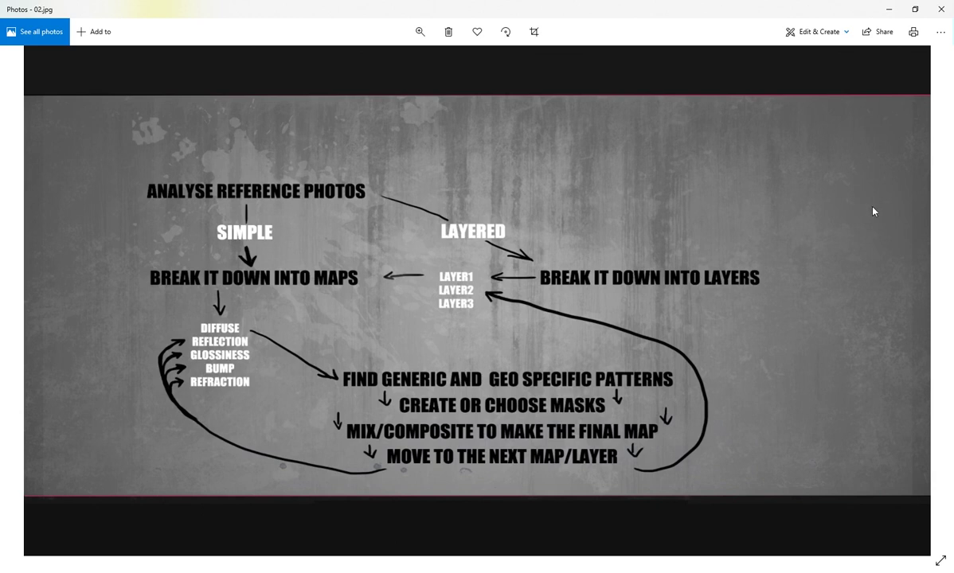
scroll(155, 179, up, 3)
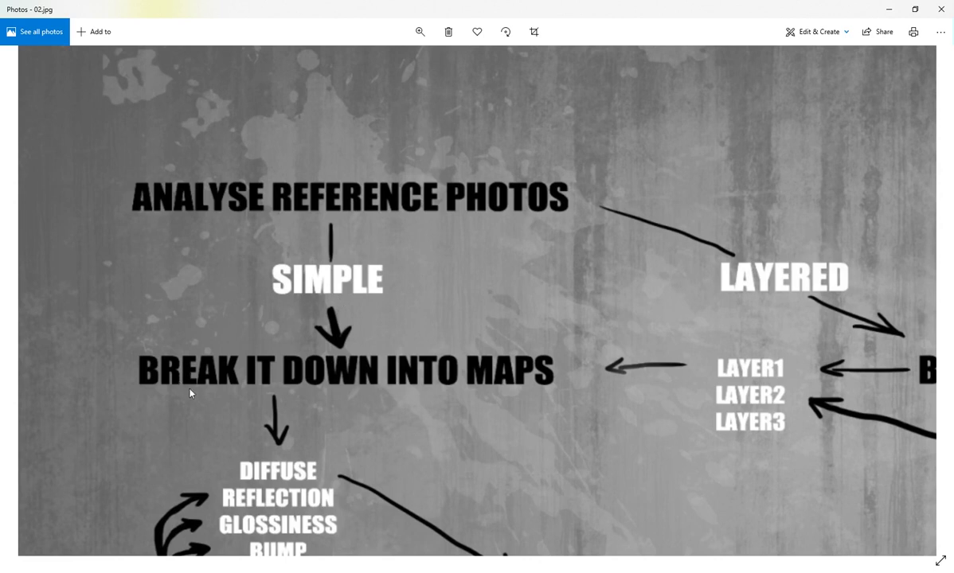
scroll(313, 395, down, 3)
scroll(314, 396, right, 2)
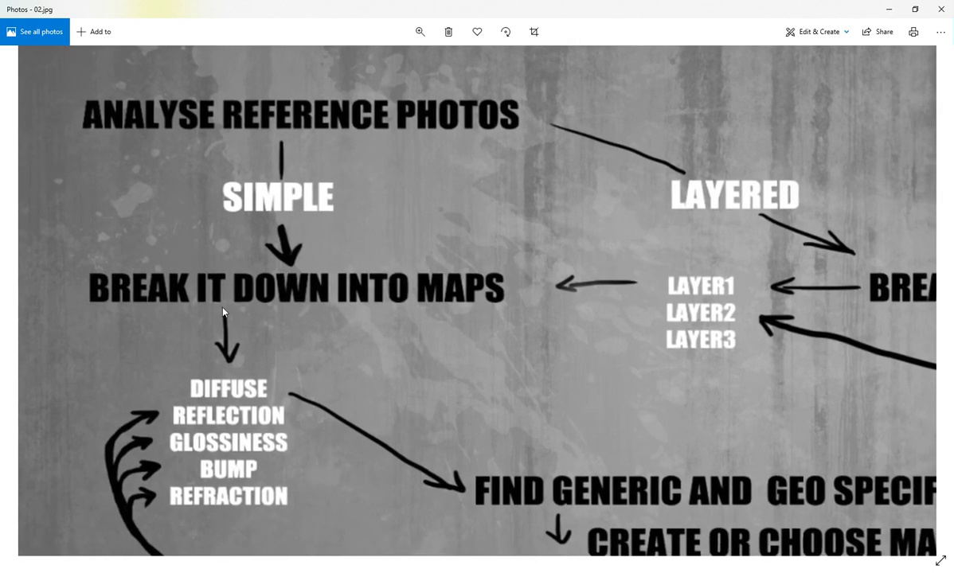
scroll(387, 345, down, 1)
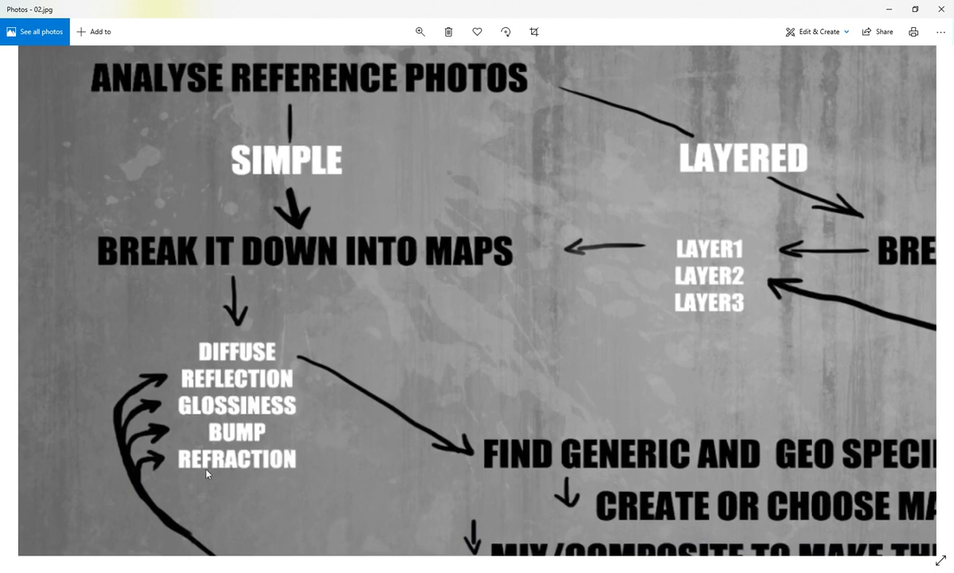
mouse_move(333, 421)
mouse_down()
mouse_move(294, 409)
mouse_move(291, 376)
mouse_move(180, 304)
mouse_move(185, 291)
mouse_up()
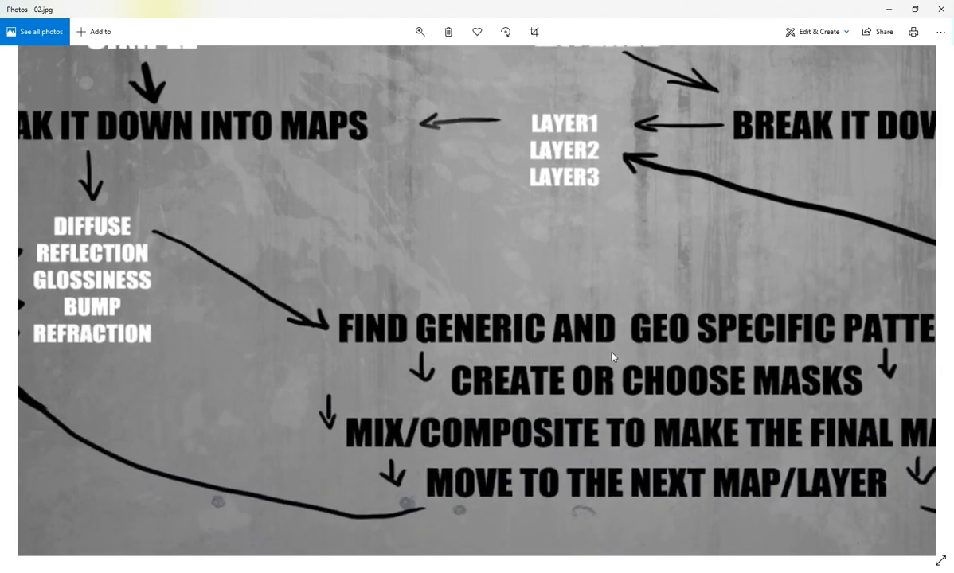
drag(580, 357, 469, 367)
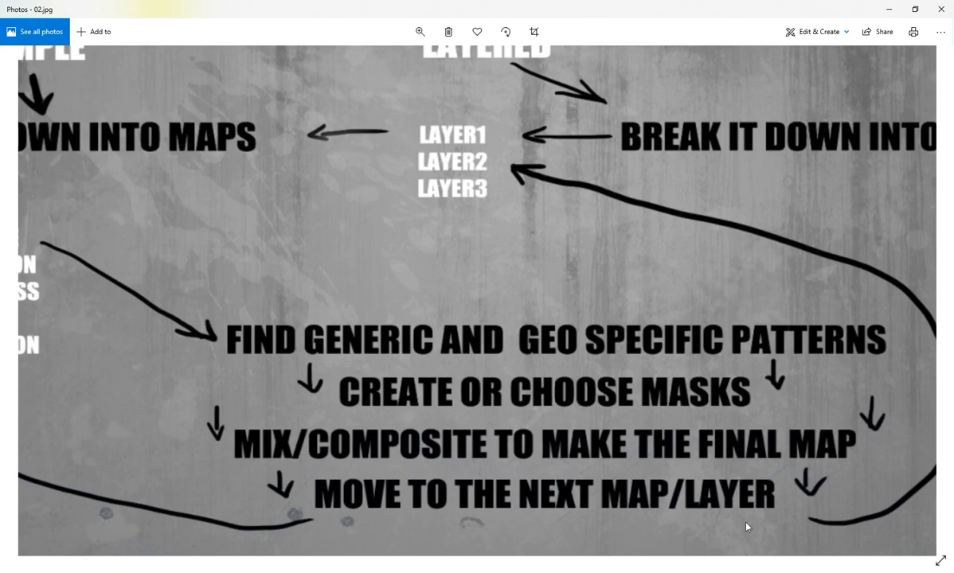
drag(746, 526, 696, 552)
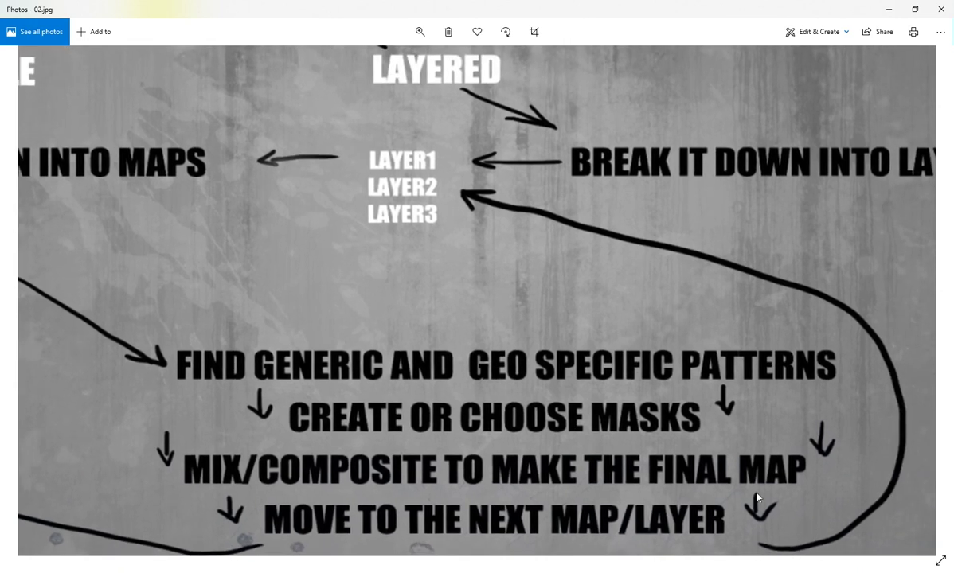
mouse_move(445, 225)
mouse_down()
mouse_move(607, 344)
mouse_move(607, 362)
mouse_up()
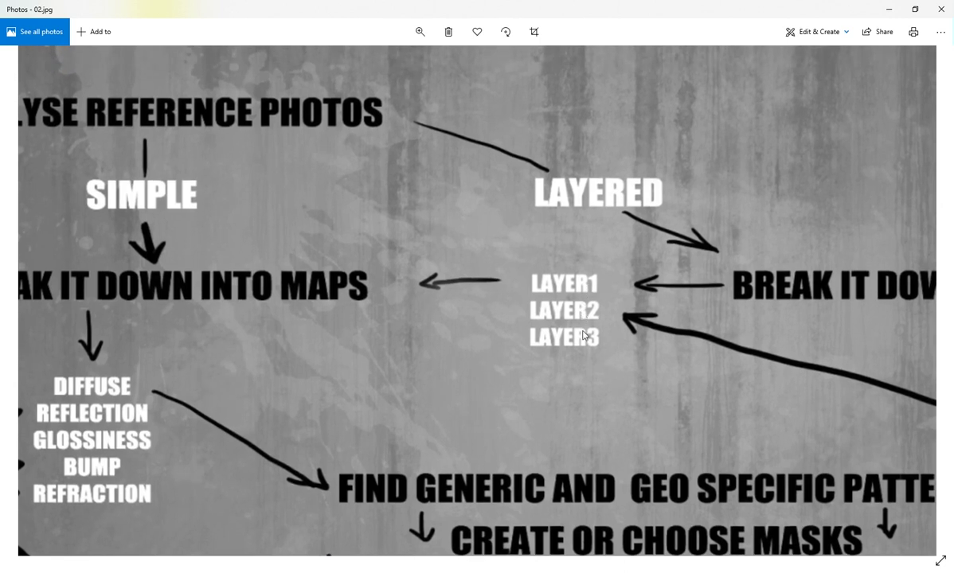
scroll(584, 336, down, 3)
scroll(467, 228, down, 3)
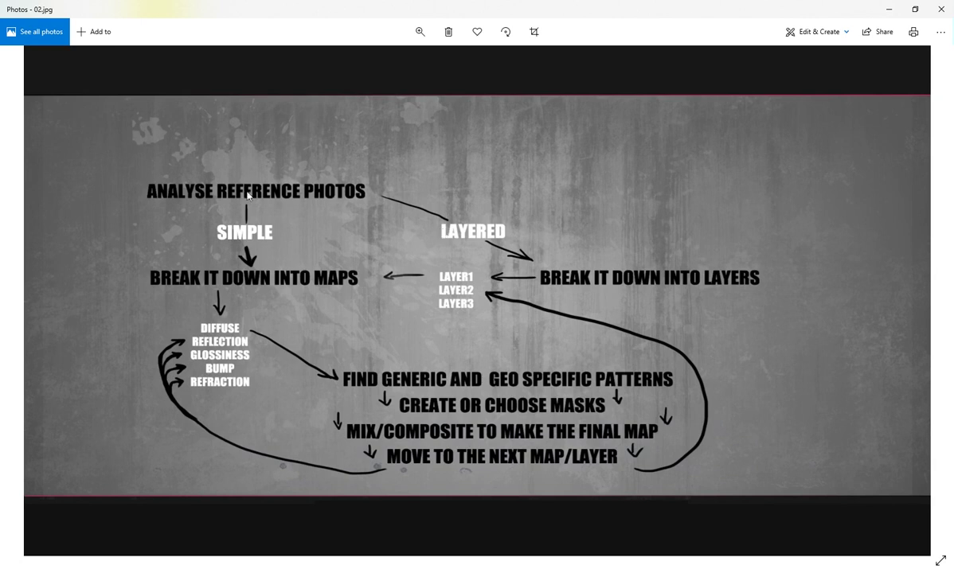
scroll(335, 198, up, 3)
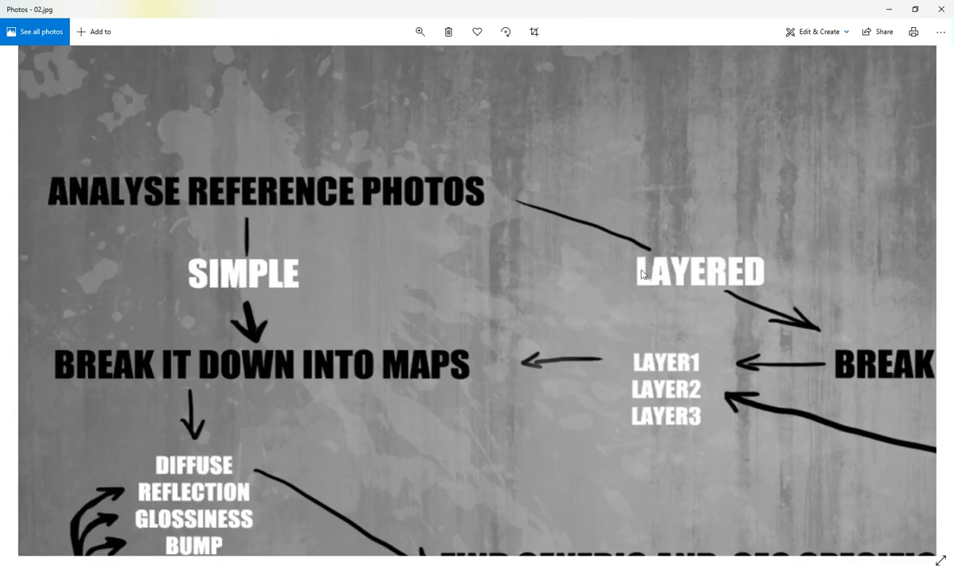
drag(480, 211, 290, 244)
scroll(532, 330, down, 3)
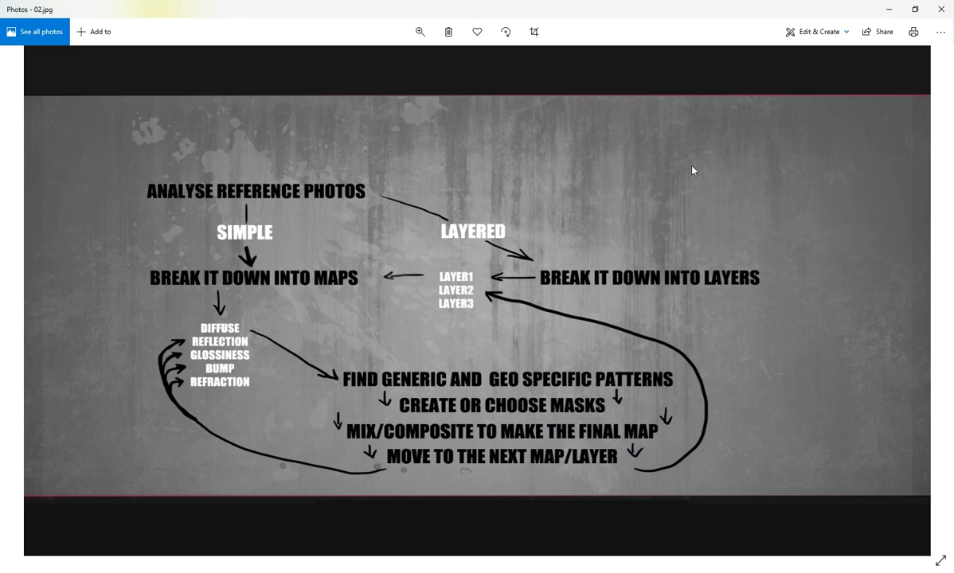
key(Right)
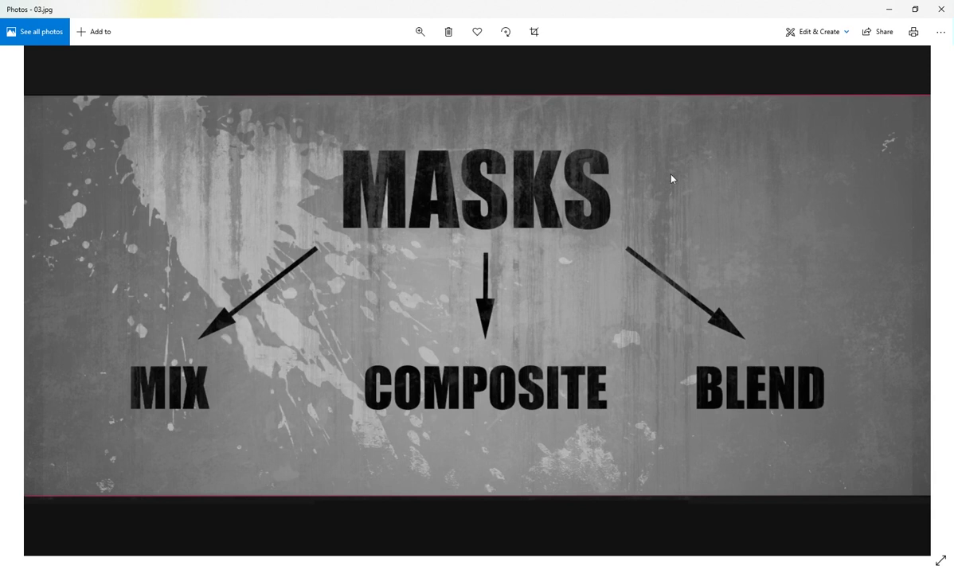
Zoom in on the masks slide's BLEND area, then advance to 04.jpg
scroll(365, 205, up, 2)
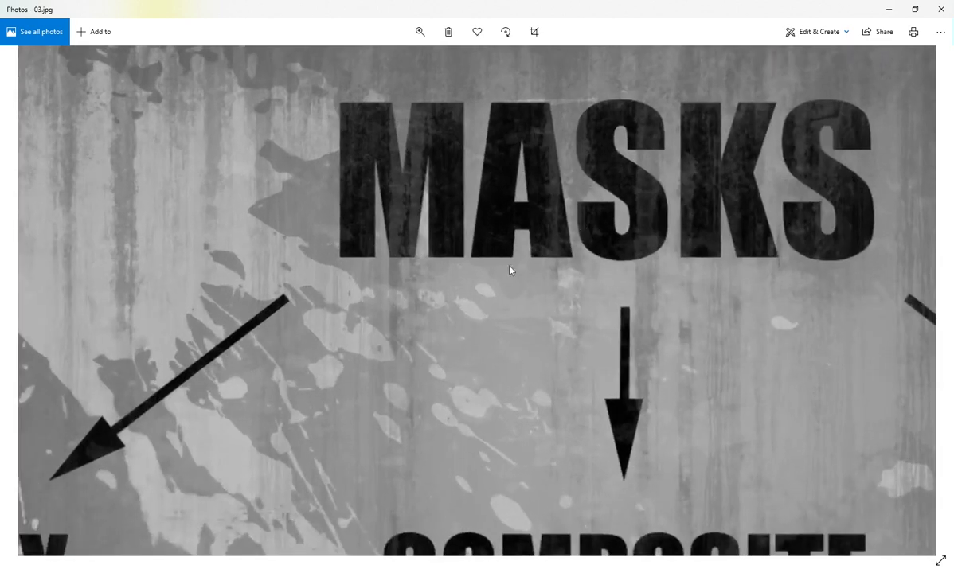
scroll(436, 252, down, 2)
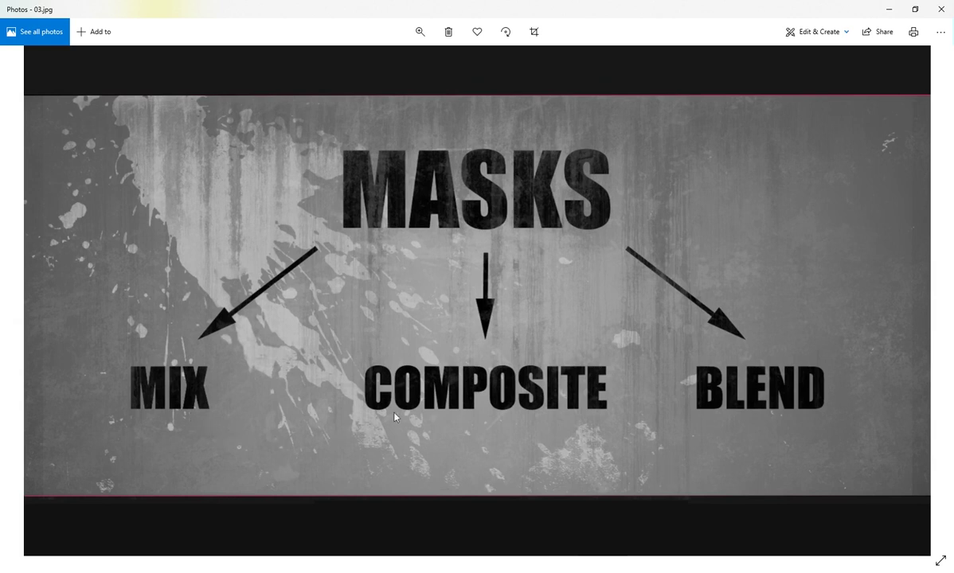
scroll(626, 440, up, 3)
drag(587, 437, 405, 429)
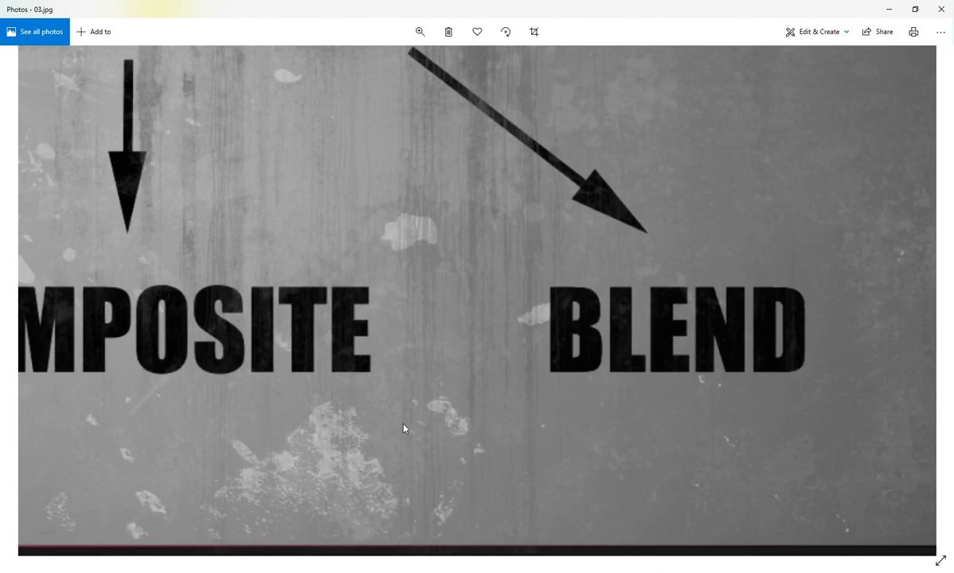
scroll(406, 364, down, 3)
key(Right)
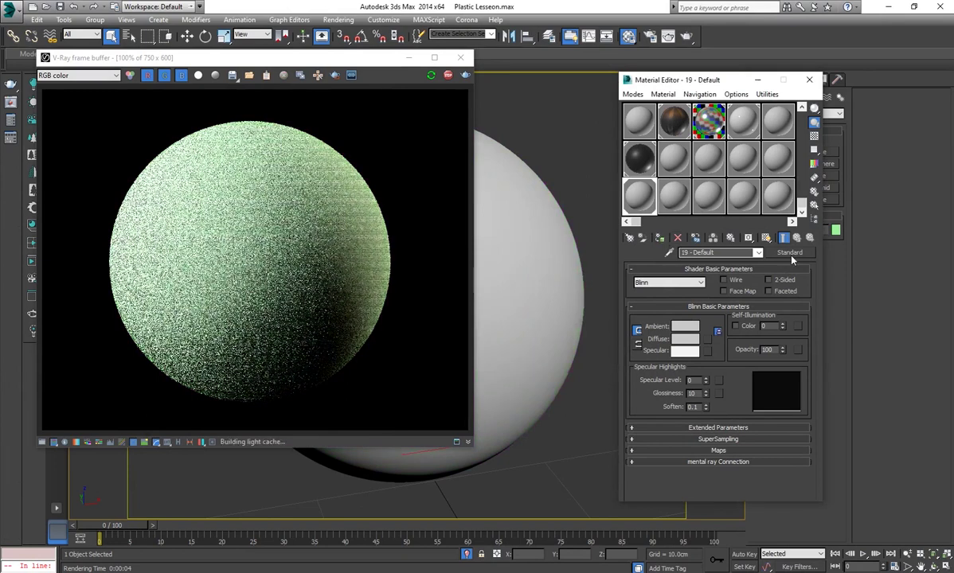
Convert the material to a VRayMtl with a diffuse value of 5
click(789, 252)
double_click(578, 454)
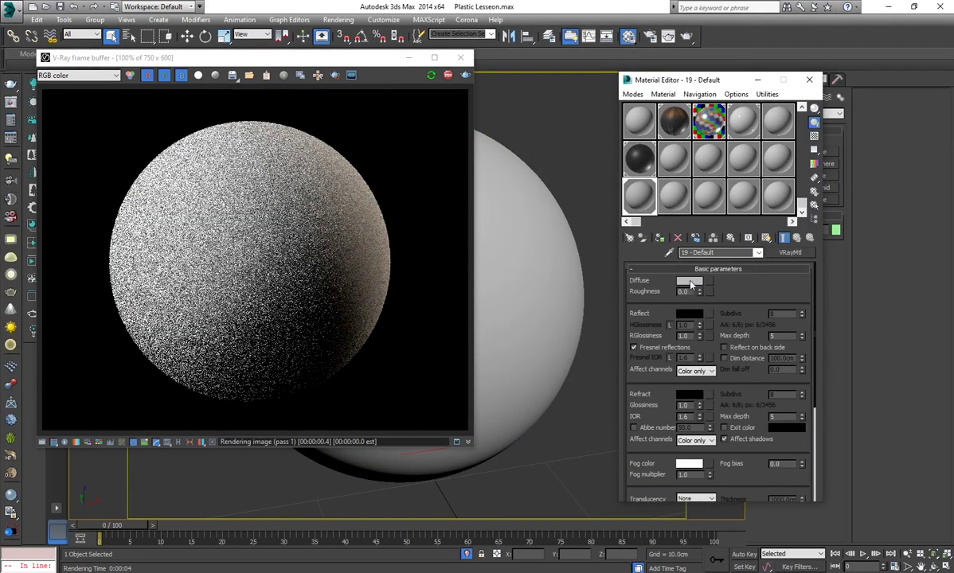
click(689, 281)
double_click(451, 128)
text(5)
key(Return)
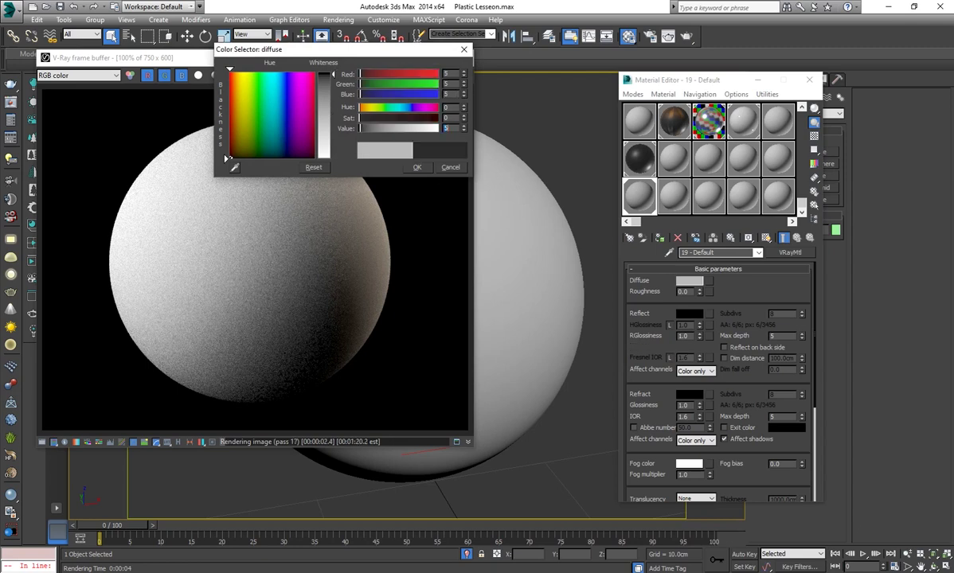
click(416, 167)
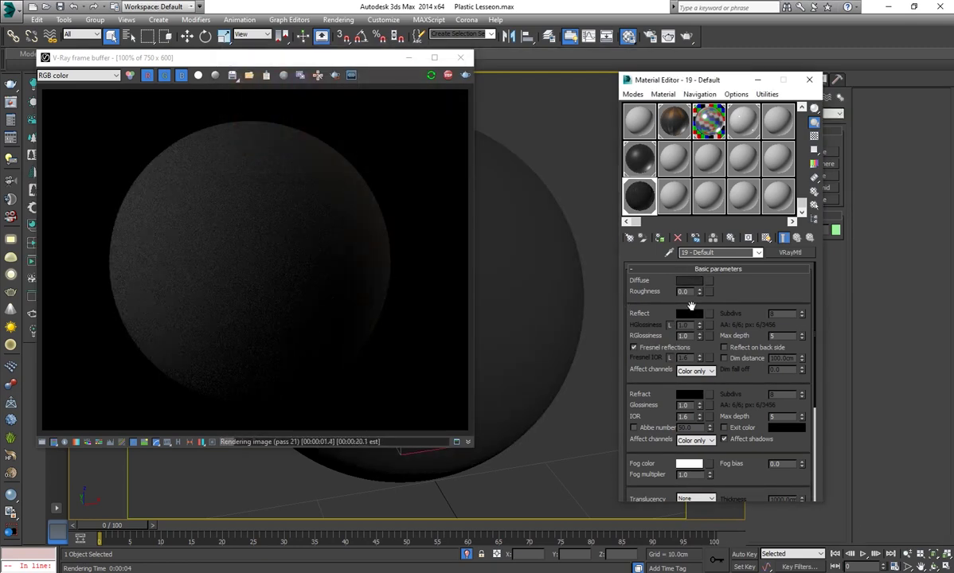
Set the reflection colour to white and reflection glossiness to 0.5, then inspect the render
click(690, 313)
drag(428, 129, 440, 129)
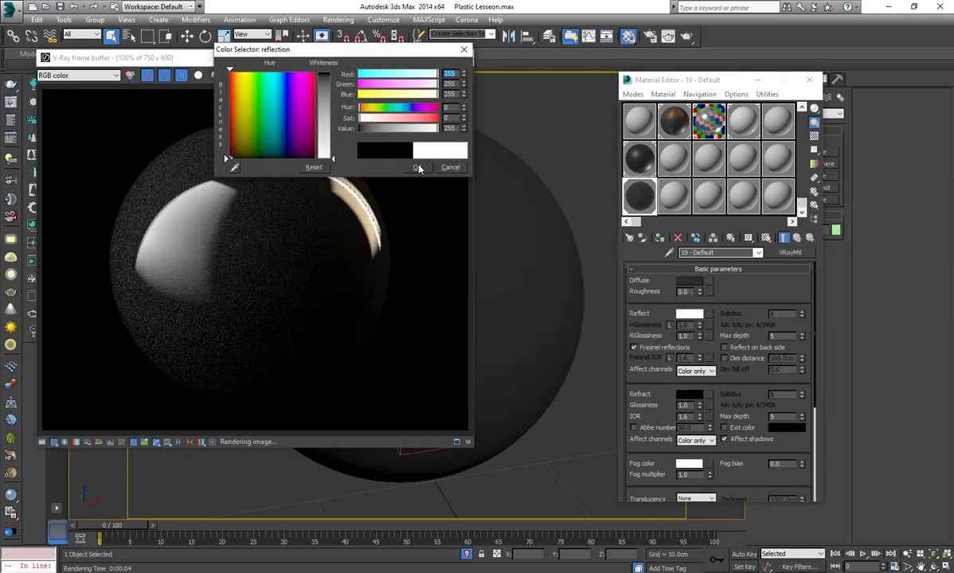
click(416, 167)
double_click(684, 335)
text(0.8)
key(Return)
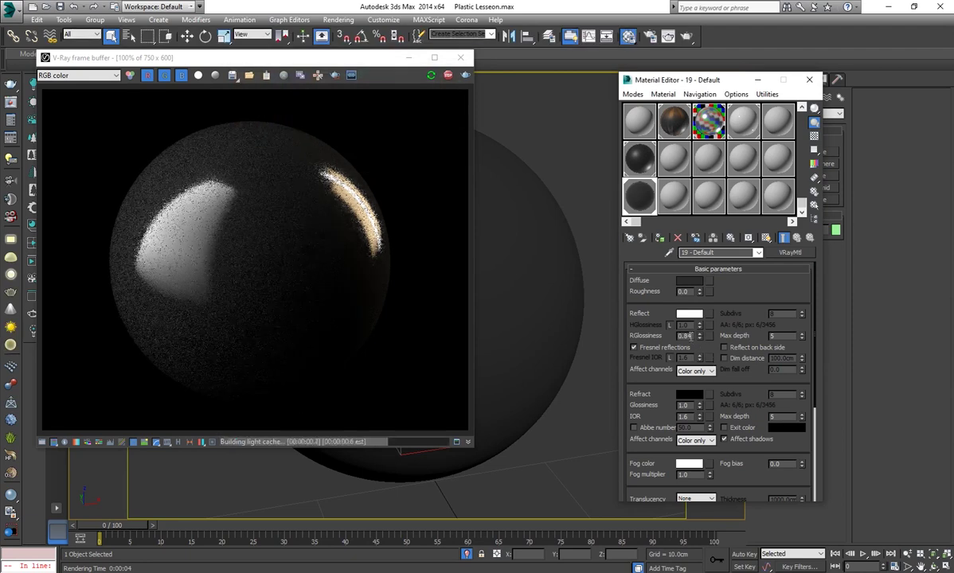
text(.5)
key(Return)
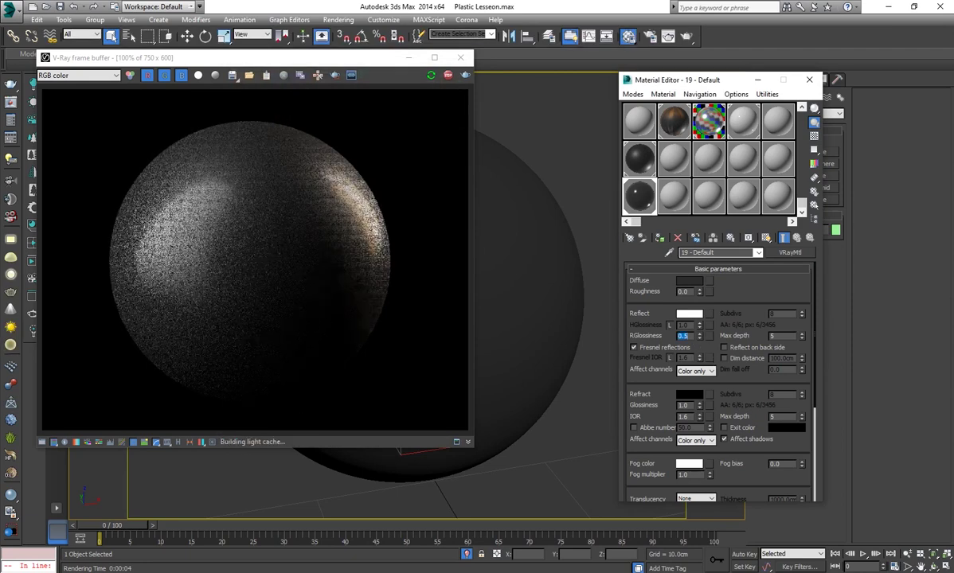
click(252, 250)
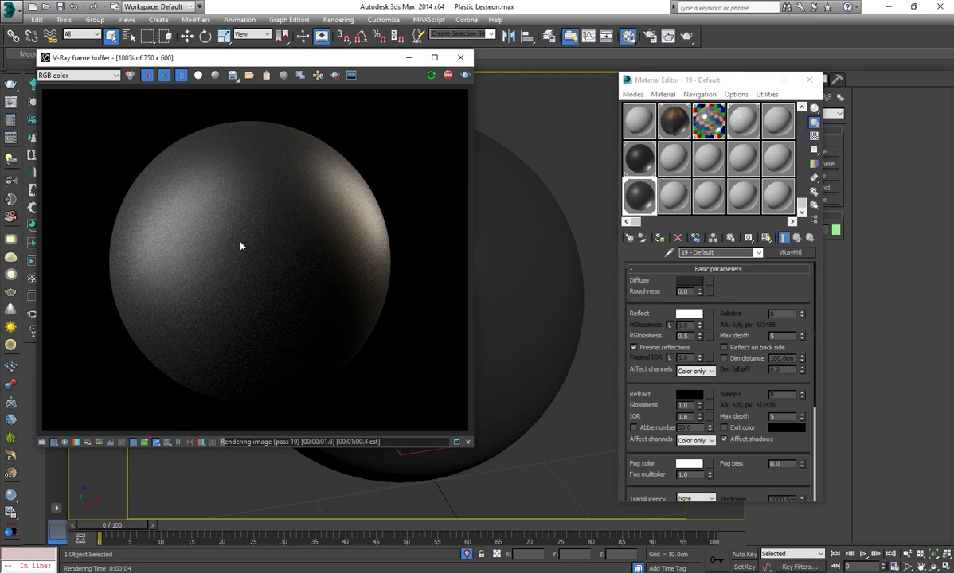
scroll(185, 237, up, 1)
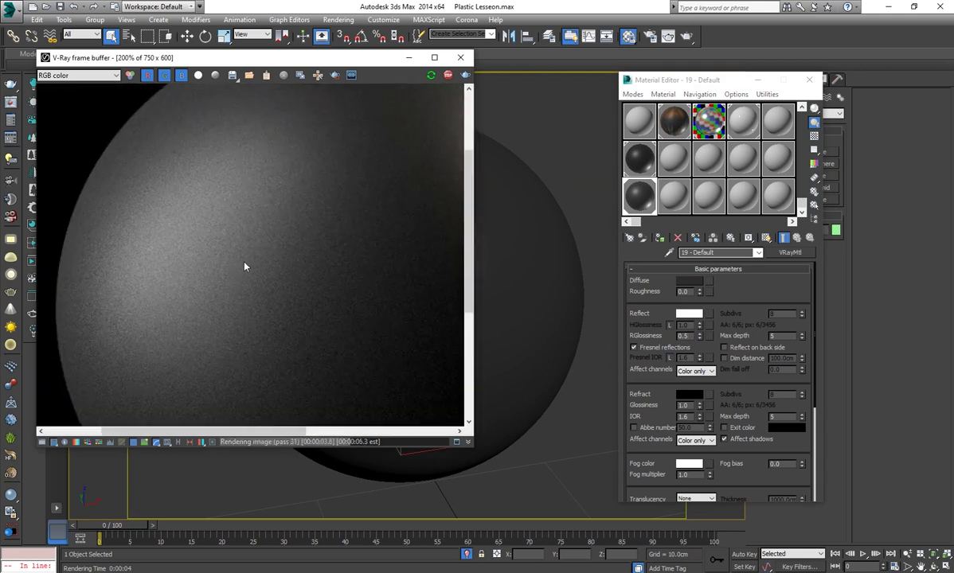
scroll(245, 266, down, 1)
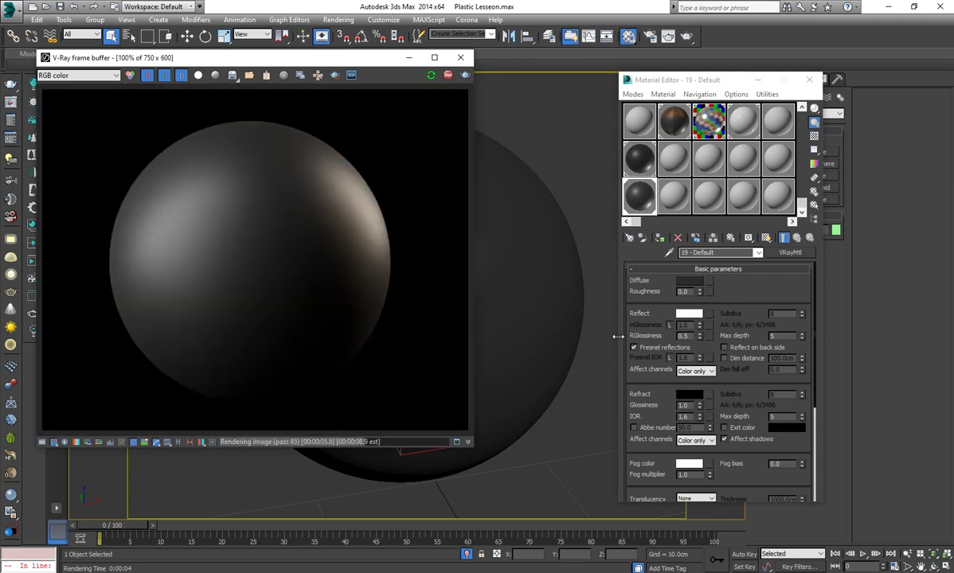
click(707, 336)
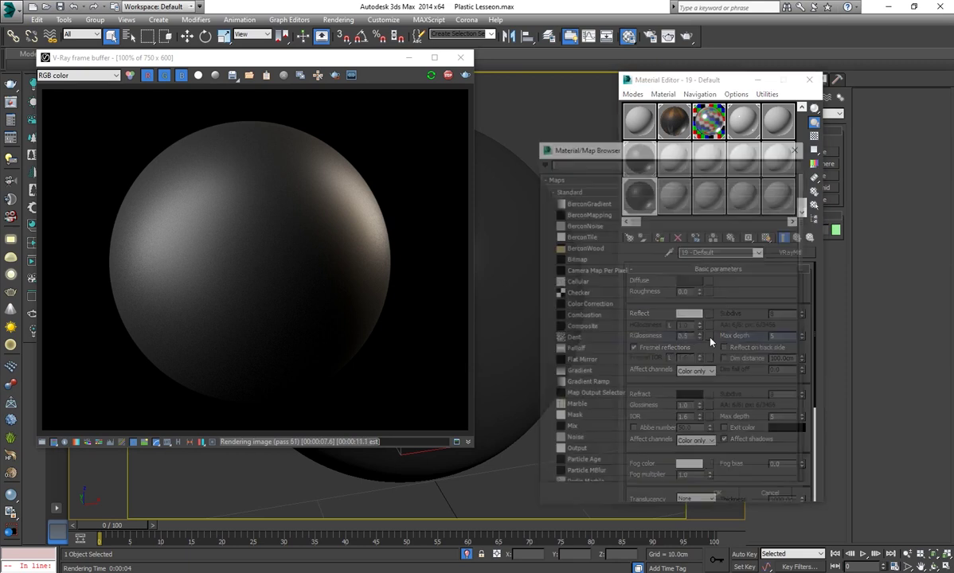
Load 15_fingerprints_smudges.jpg as the glossiness bitmap and inspect it in an enlarged preview
double_click(577, 260)
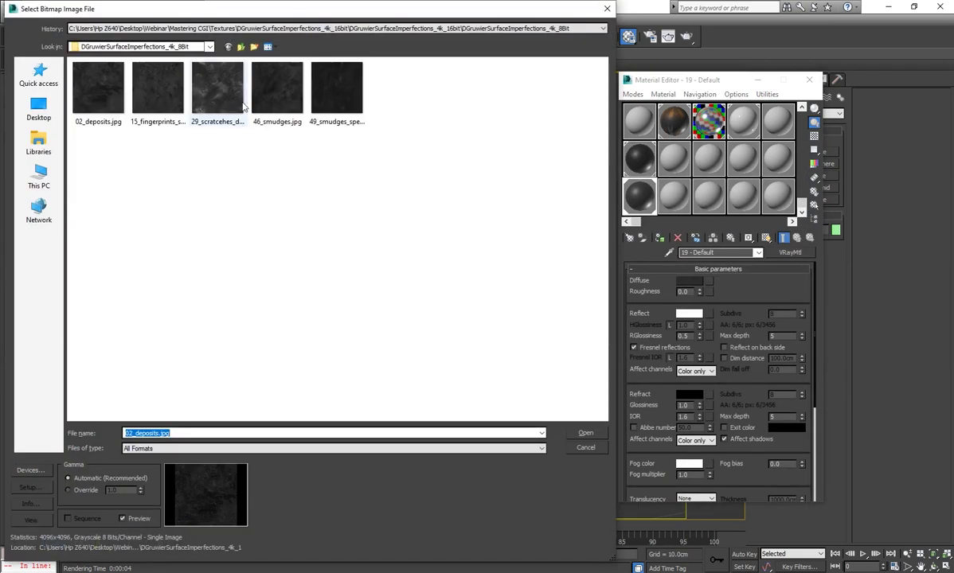
click(266, 94)
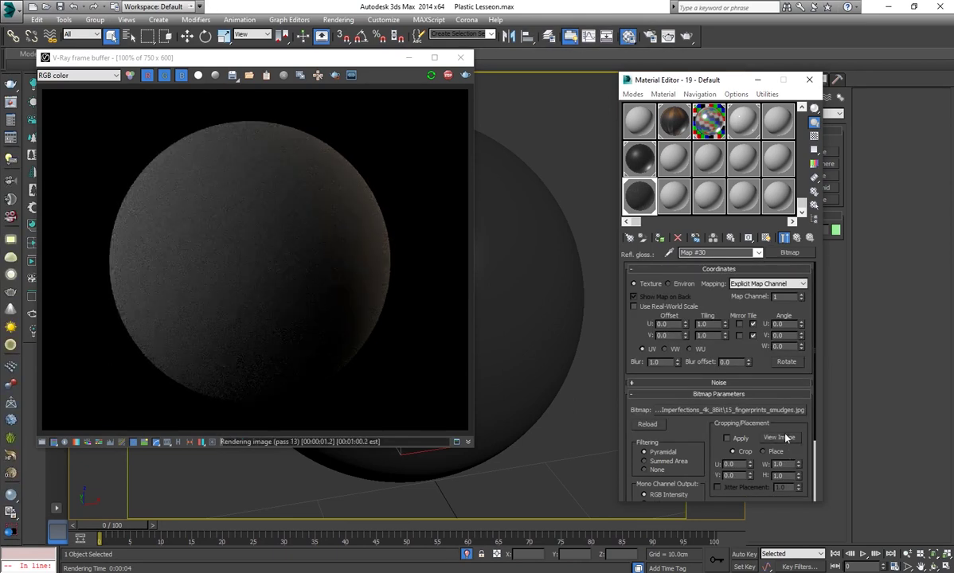
click(779, 438)
scroll(160, 183, up, 2)
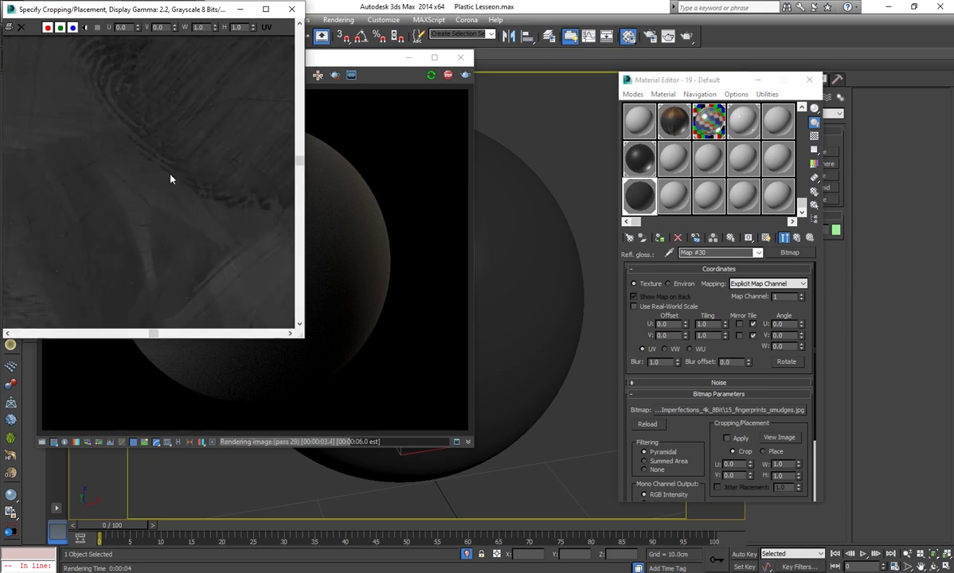
scroll(261, 272, up, 1)
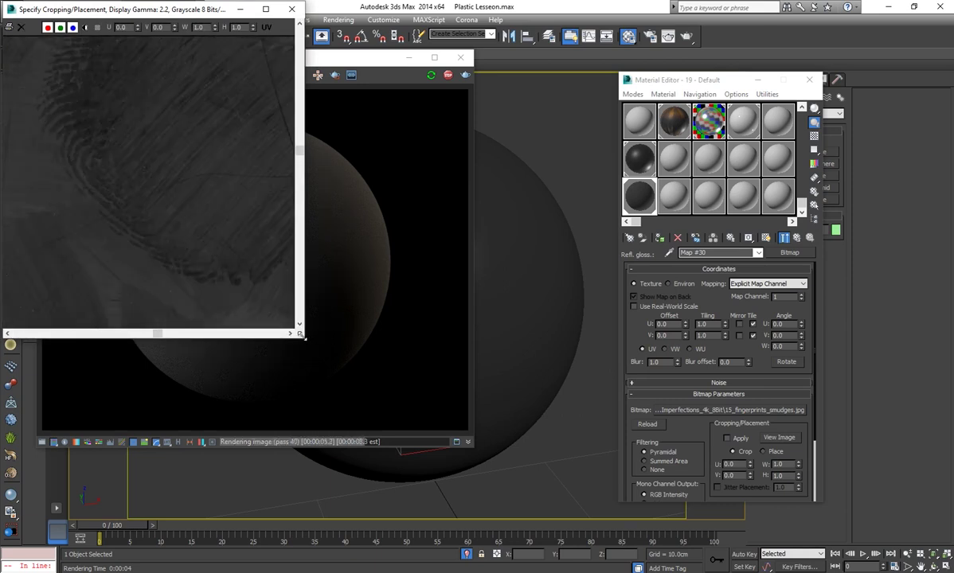
drag(301, 334, 602, 526)
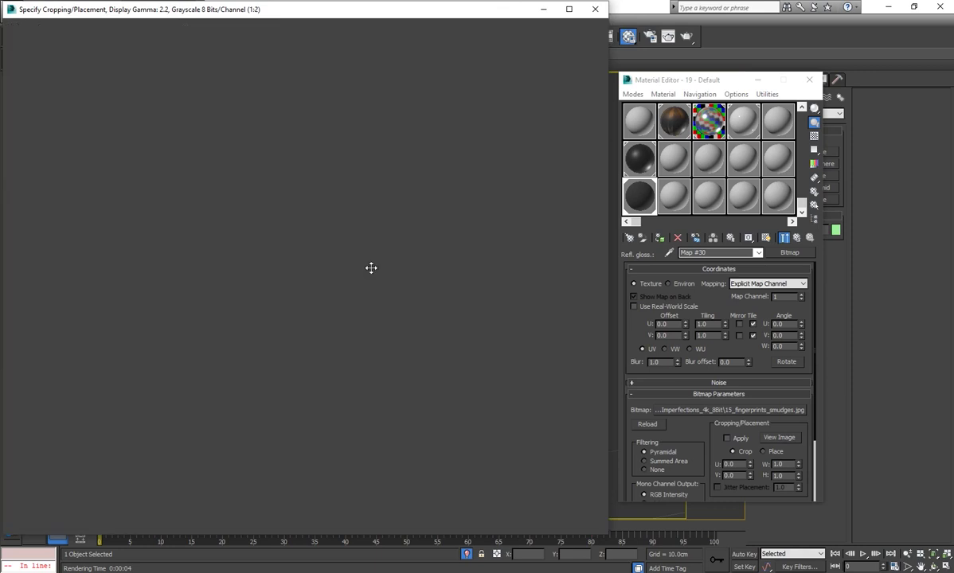
middle_drag(305, 293, 305, 251)
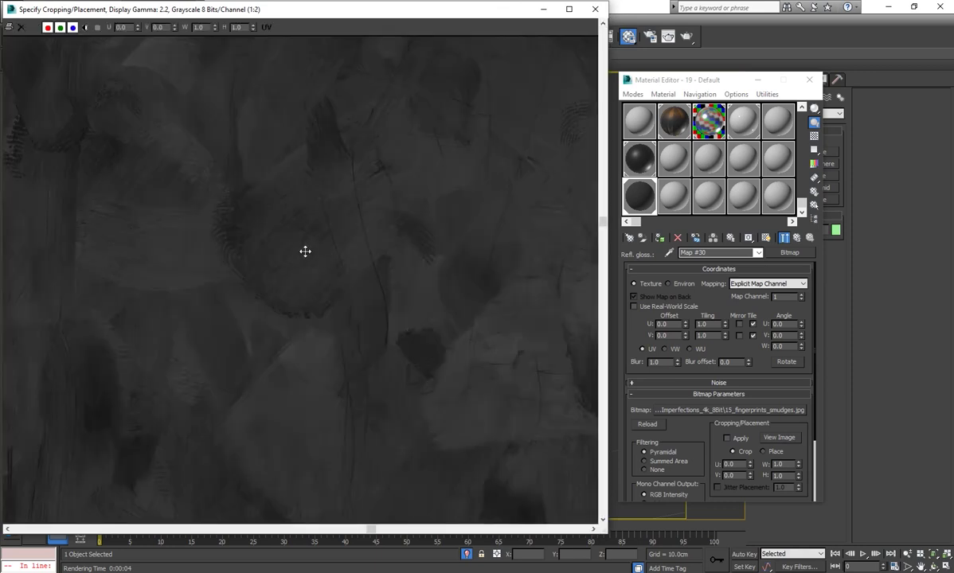
click(595, 8)
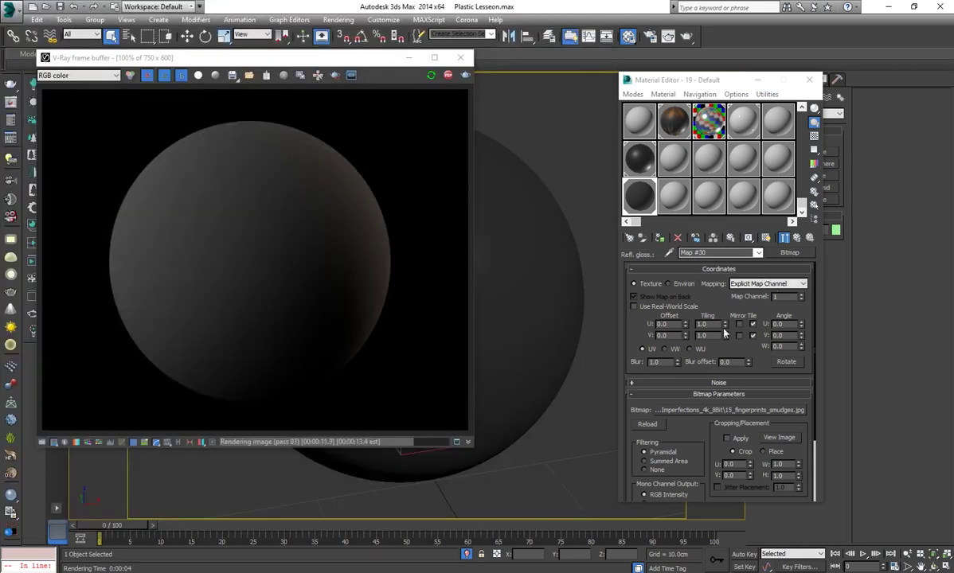
Toggle Invert on and off, then enable the bitmap's Output Color Map curve
scroll(721, 309, down, 5)
scroll(721, 309, down, 10)
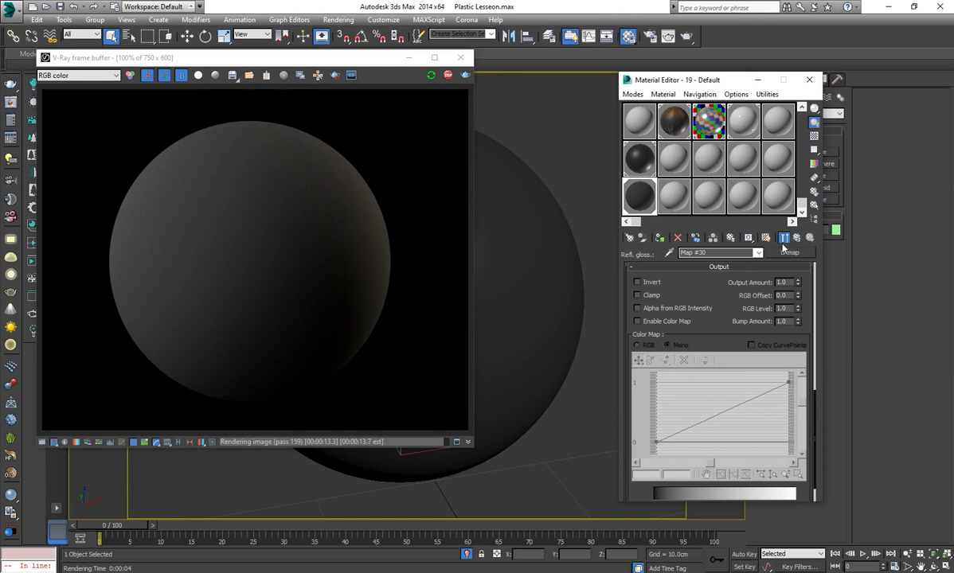
click(651, 282)
click(651, 281)
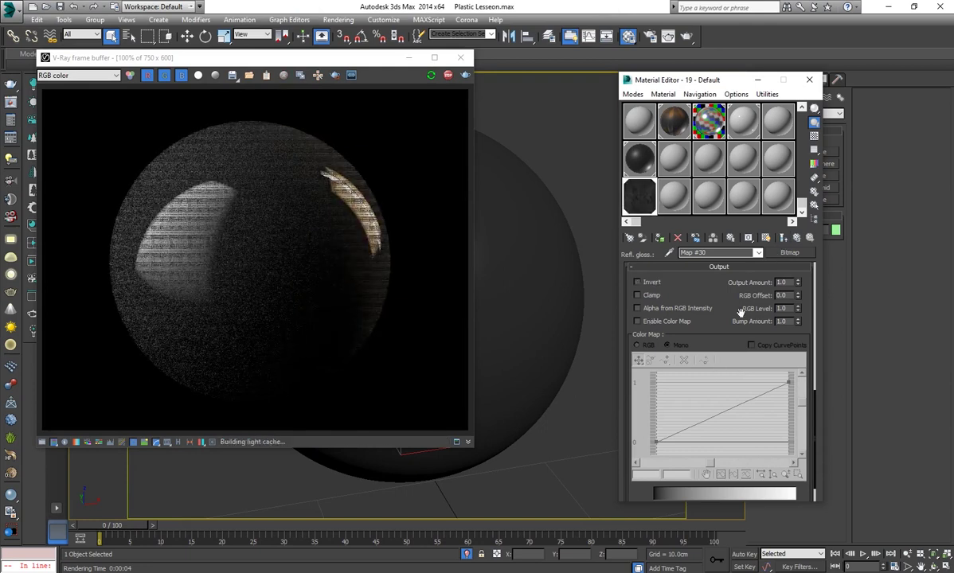
click(666, 321)
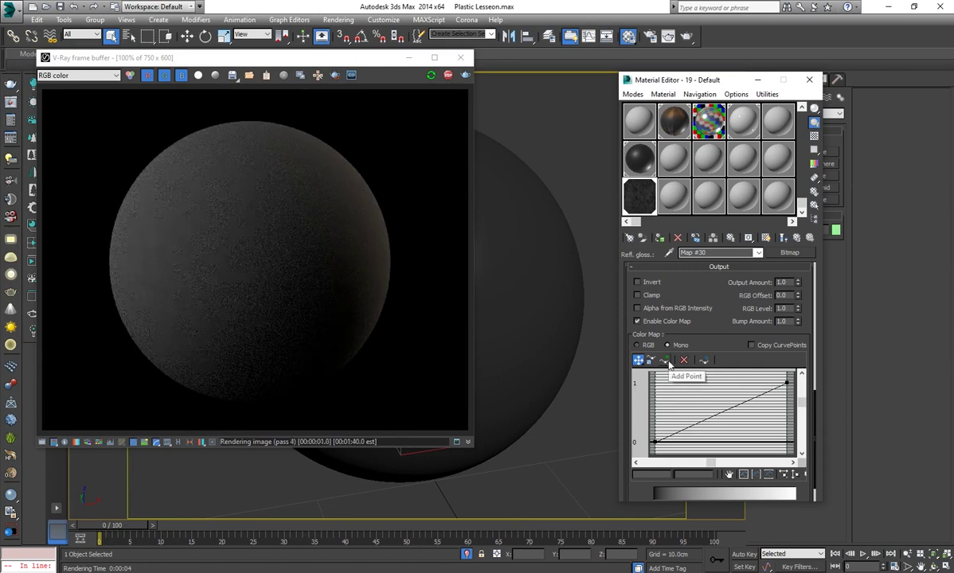
Add two curve points and drag them to reshape the colour map
click(705, 419)
click(747, 400)
click(637, 359)
drag(704, 419, 717, 440)
drag(747, 401, 717, 384)
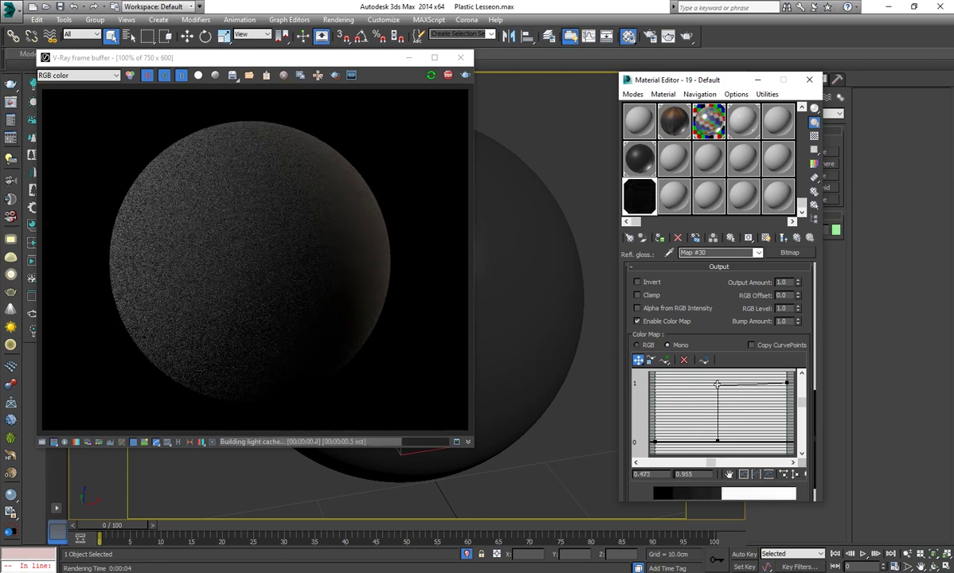
drag(715, 439, 666, 384)
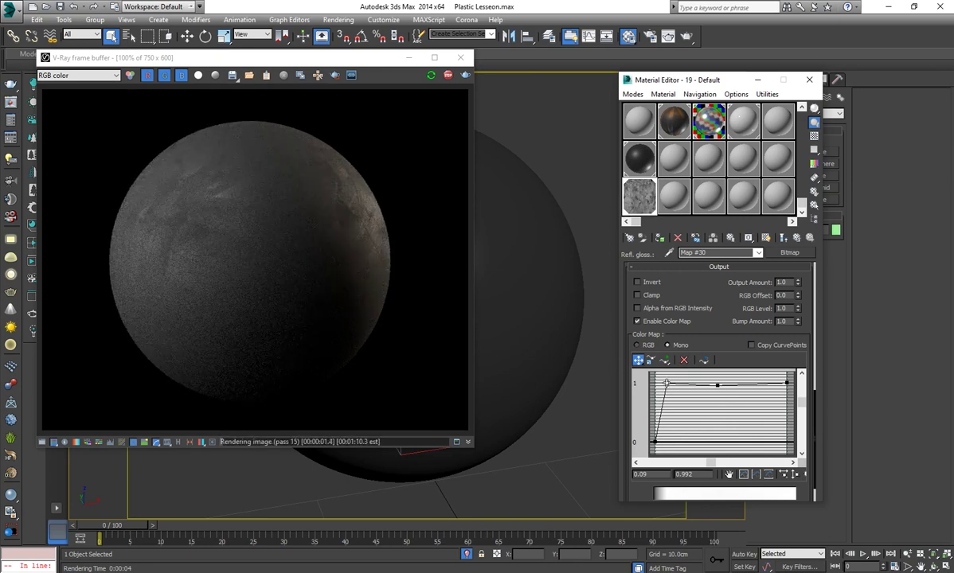
right_click(667, 385)
drag(667, 384, 659, 422)
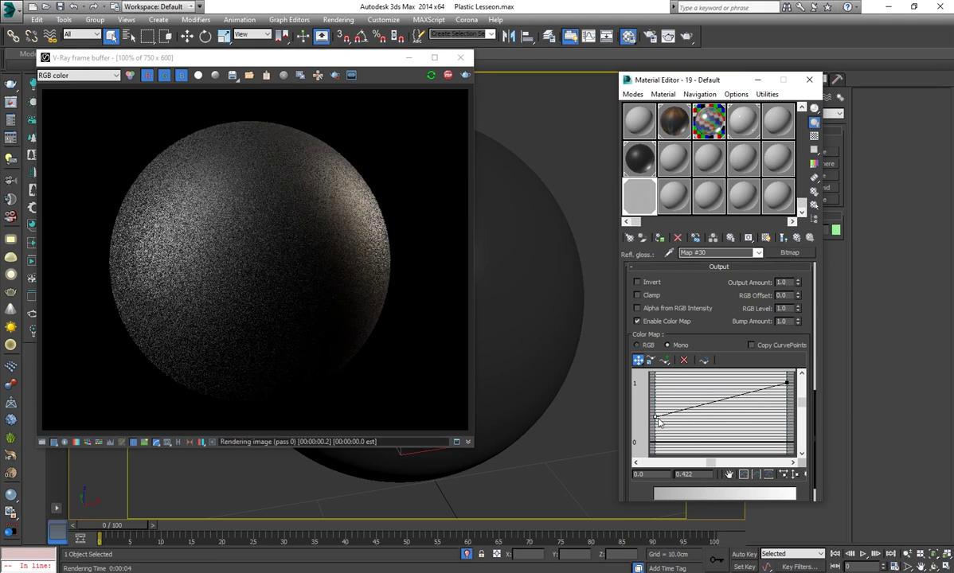
Preview Map #30, then add a Bezier-Smooth point and drag it to 0.804, 0.151
double_click(629, 201)
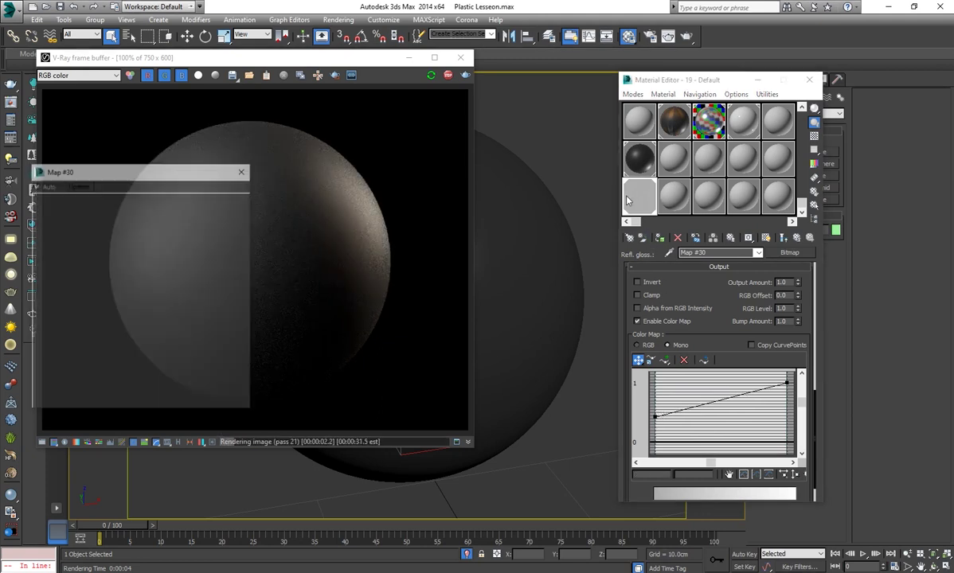
click(242, 171)
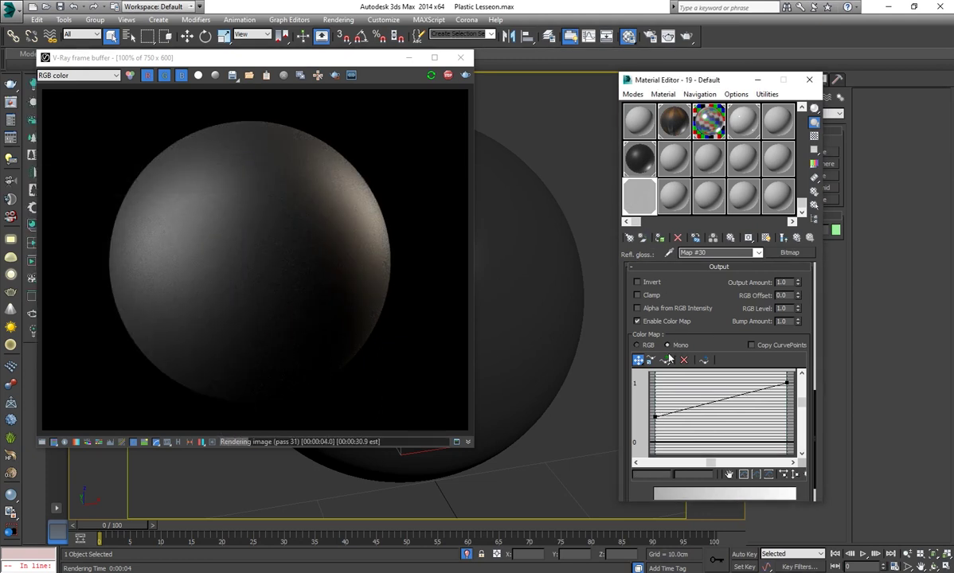
click(719, 404)
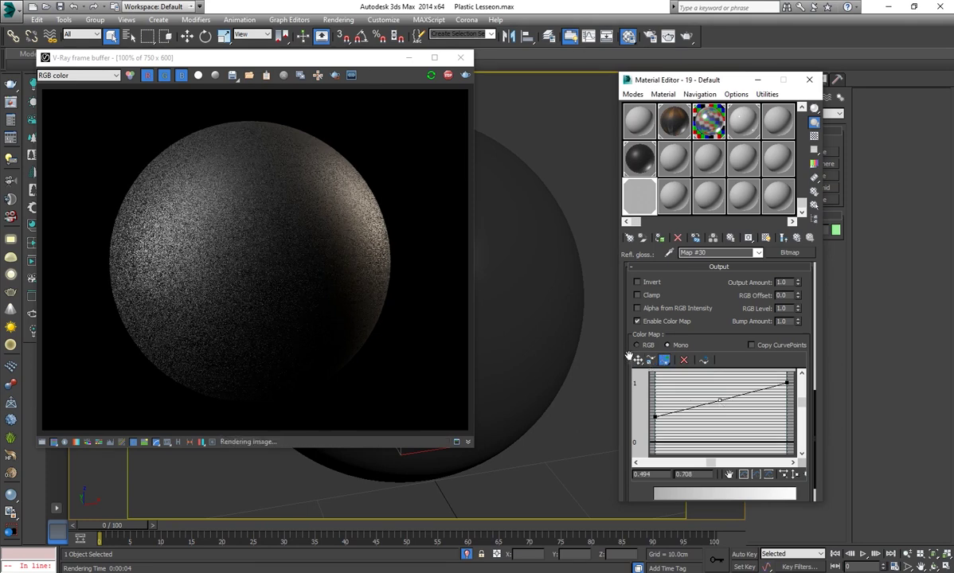
right_click(719, 404)
click(756, 419)
drag(719, 404, 745, 425)
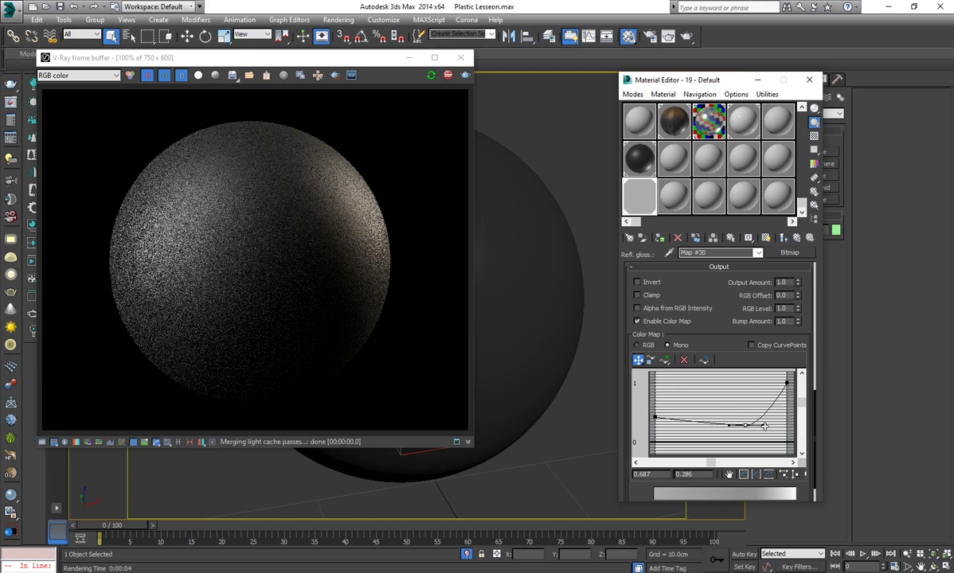
drag(746, 425, 761, 434)
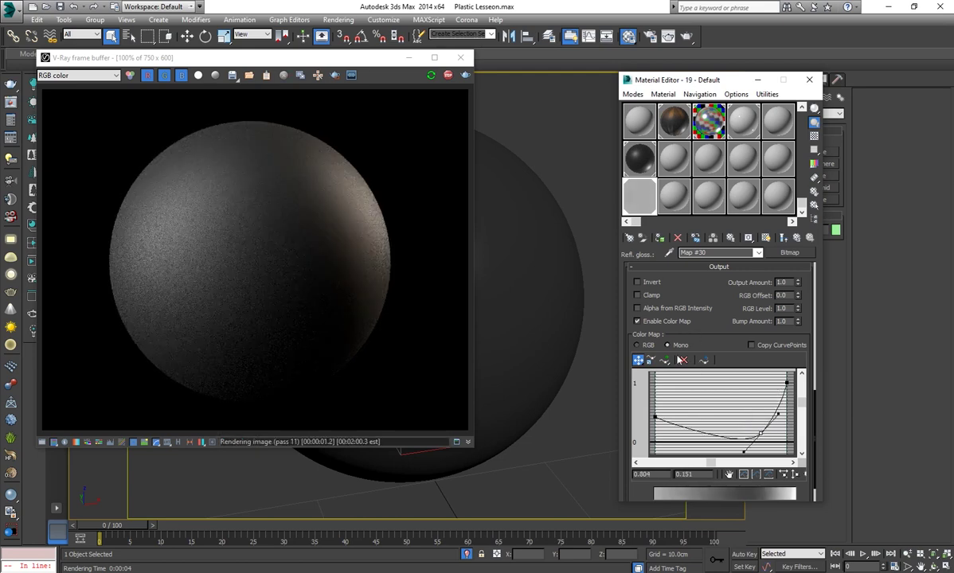
Reset the colour map and move its first point up to the top
click(704, 360)
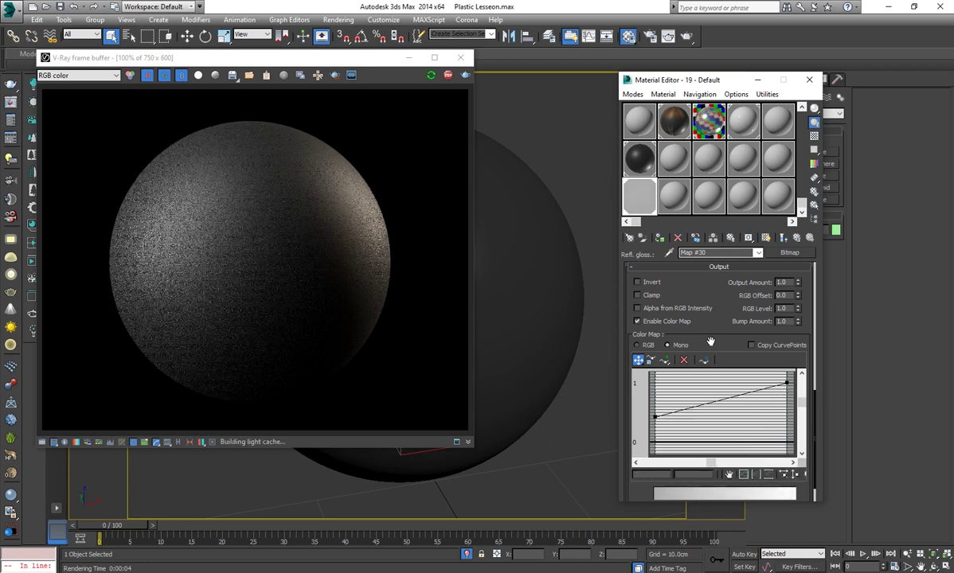
drag(666, 437, 666, 384)
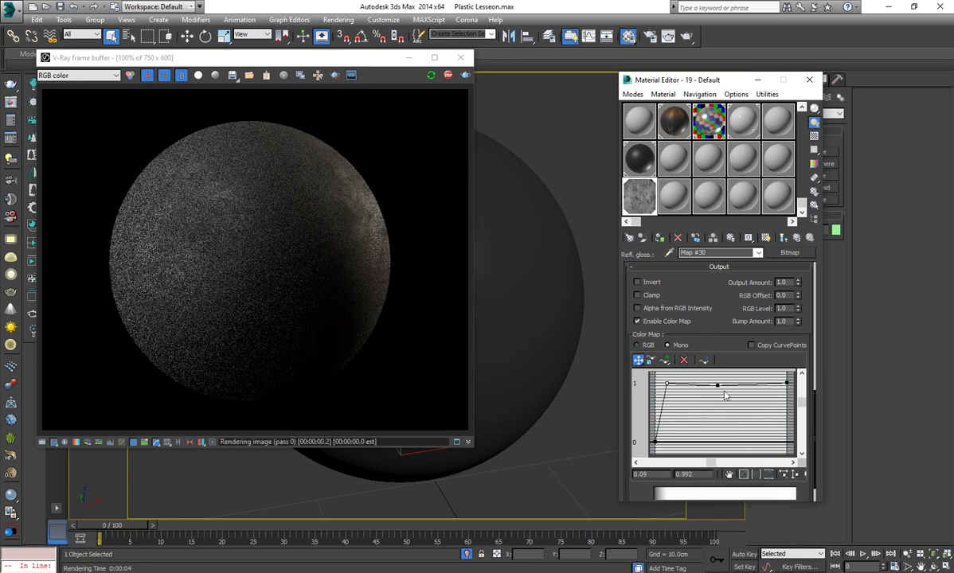
click(717, 387)
right_click(717, 387)
key(Escape)
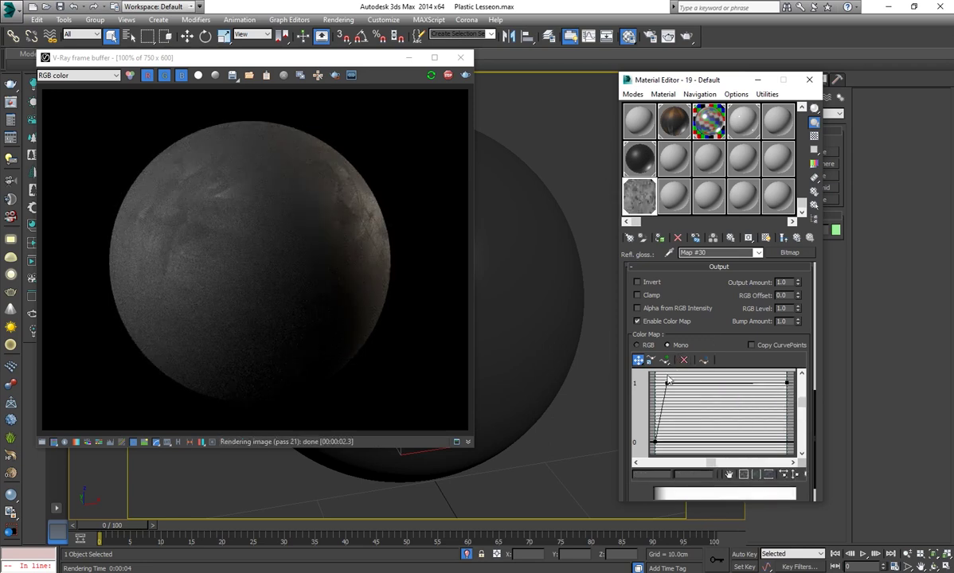
drag(654, 440, 654, 379)
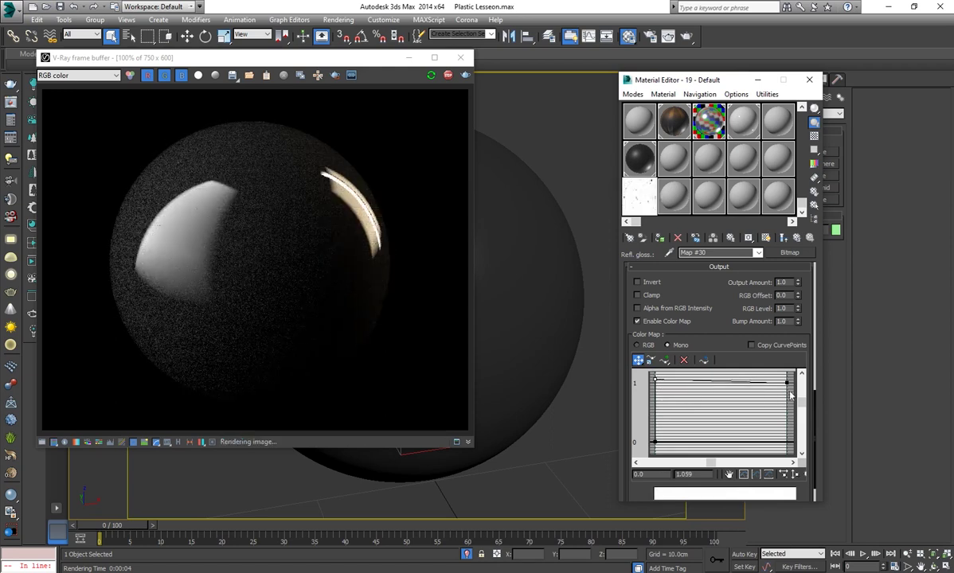
drag(654, 380, 657, 380)
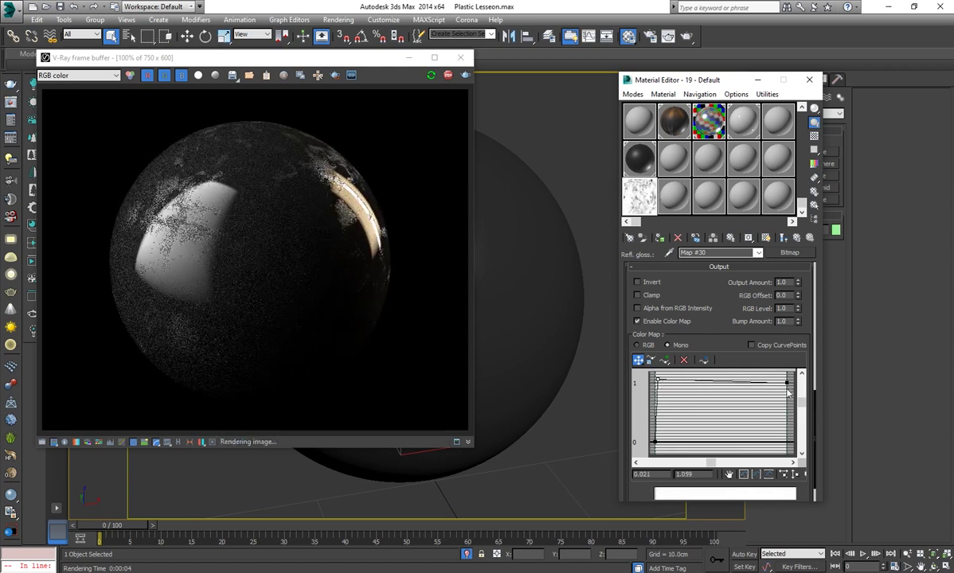
Lower the right curve point to about 0.05 and set the left point to 0.047, 1.001
scroll(164, 228, up, 1)
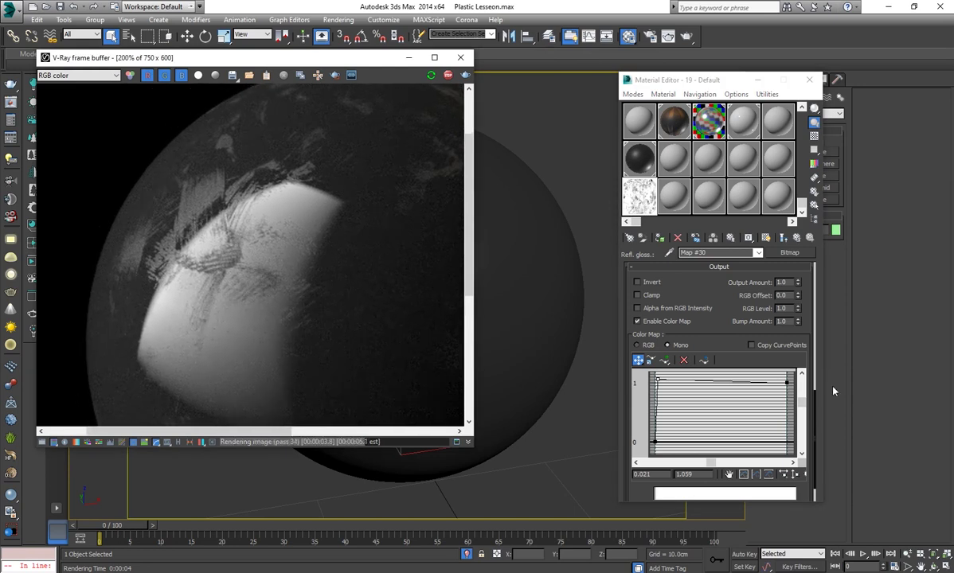
drag(786, 382, 786, 427)
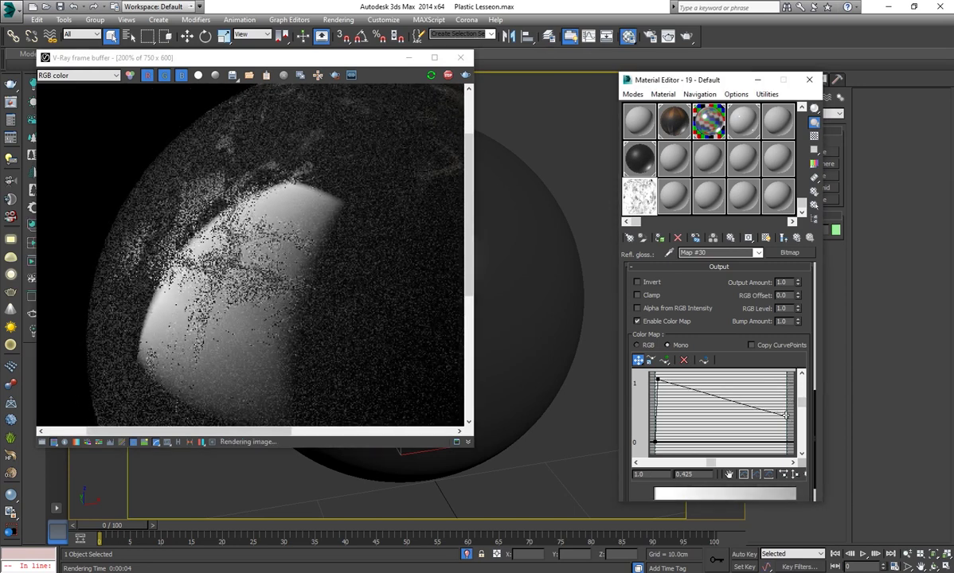
drag(786, 427, 787, 439)
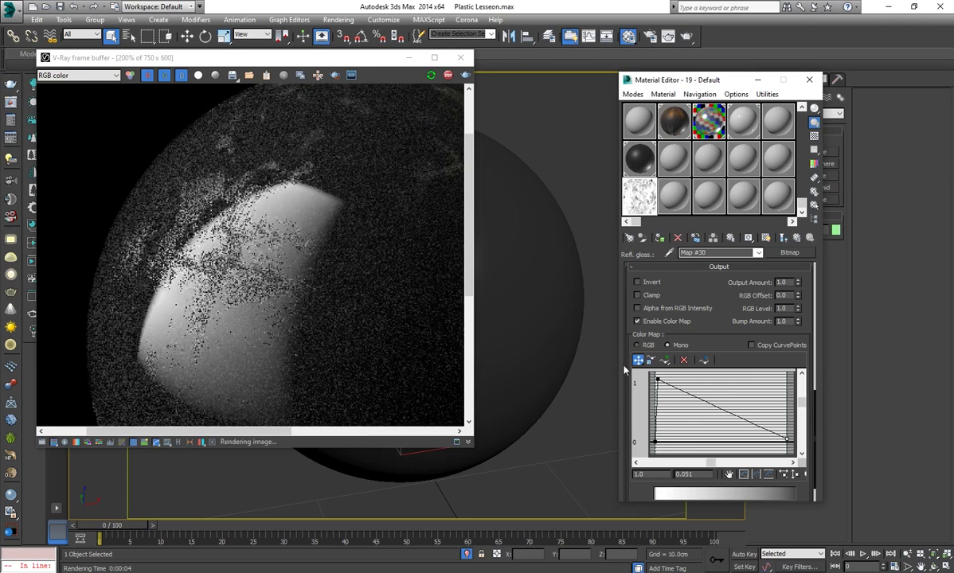
drag(658, 382, 661, 386)
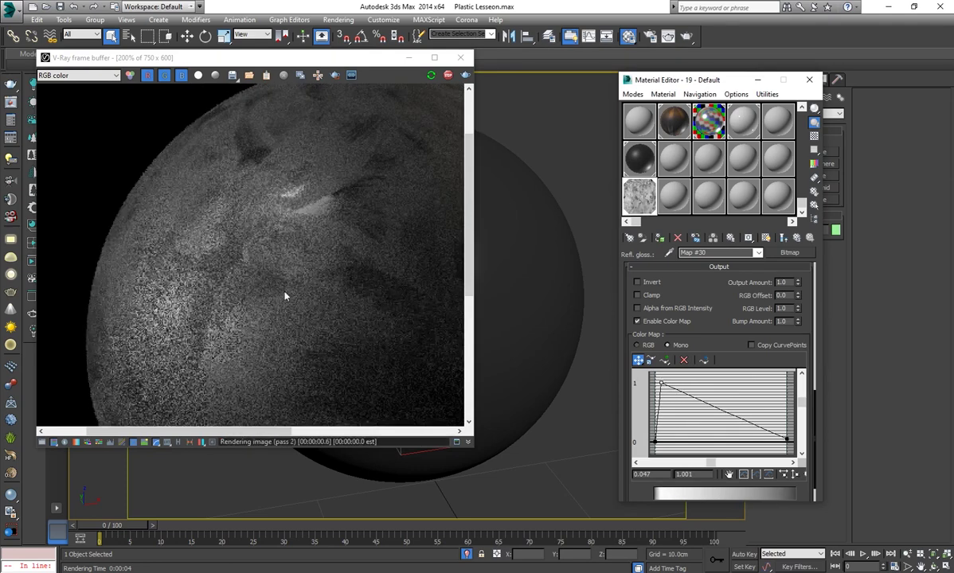
scroll(319, 288, down, 2)
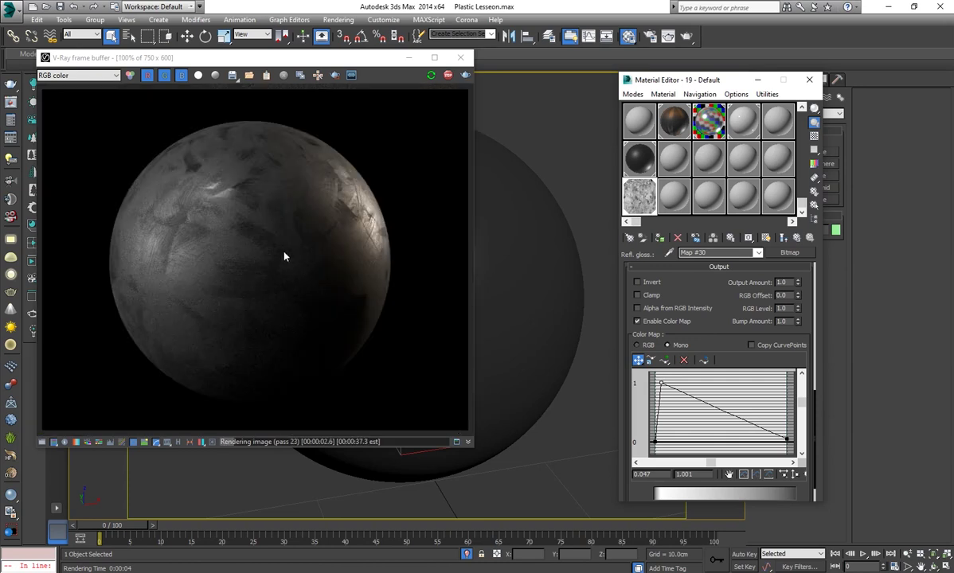
scroll(240, 258, up, 1)
scroll(717, 358, up, 5)
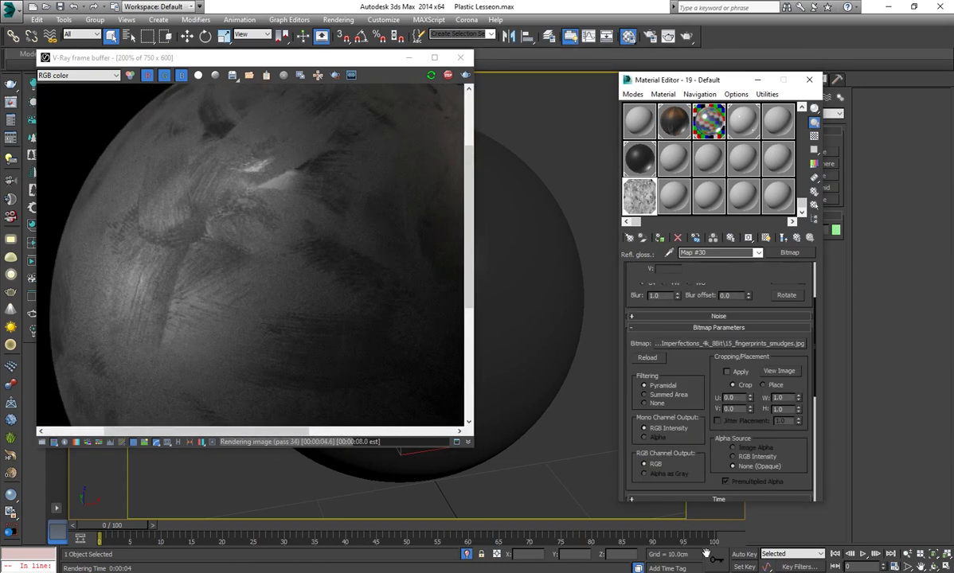
Show the bitmap in the viewport, set U and V tiling to 3.0, and check the render
click(765, 237)
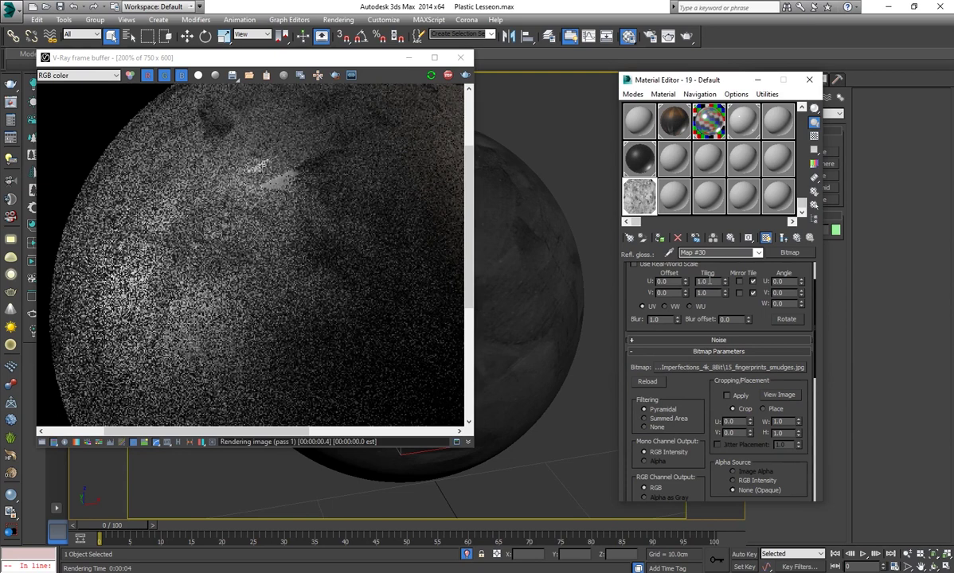
text(3)
key(Tab)
text(3)
key(Return)
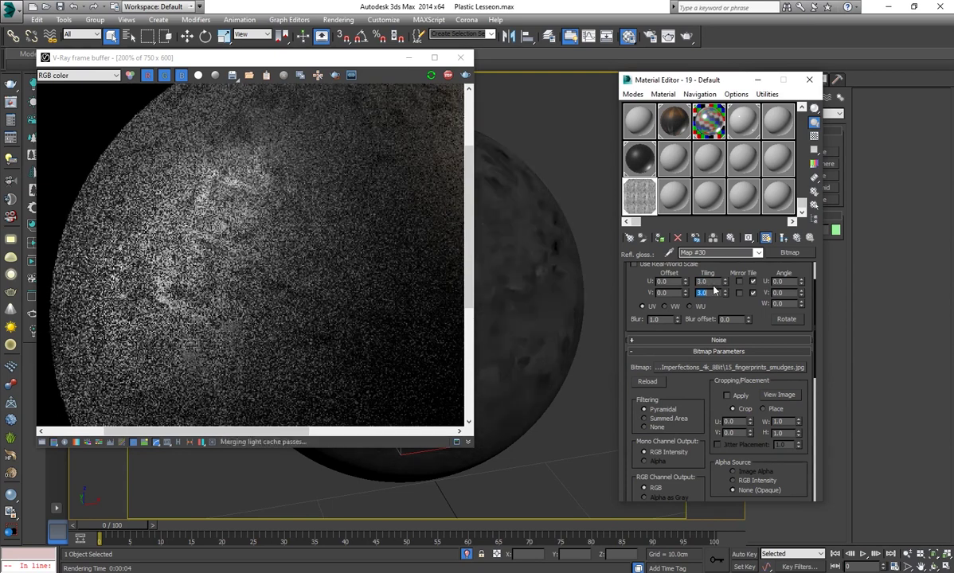
click(221, 230)
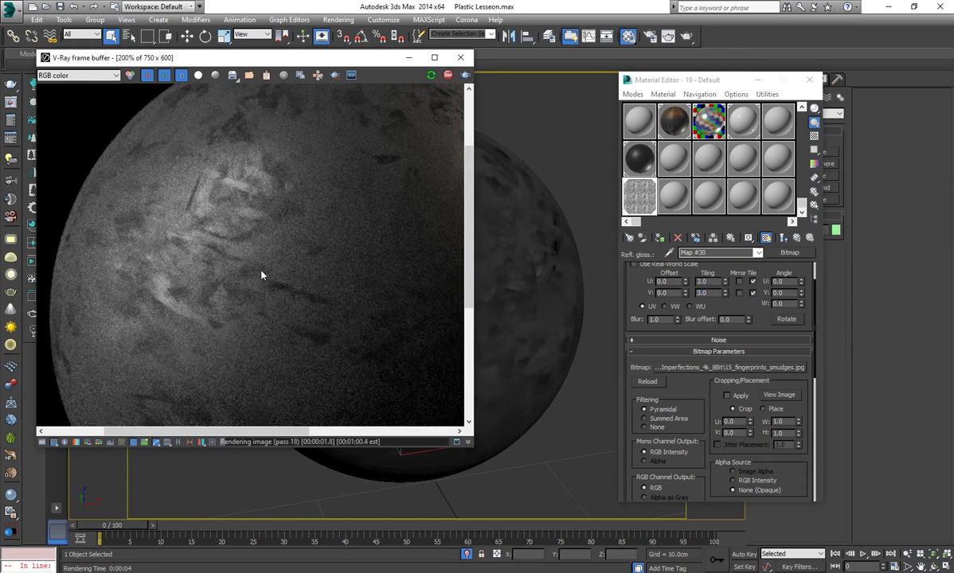
scroll(244, 253, down, 1)
scroll(212, 311, up, 1)
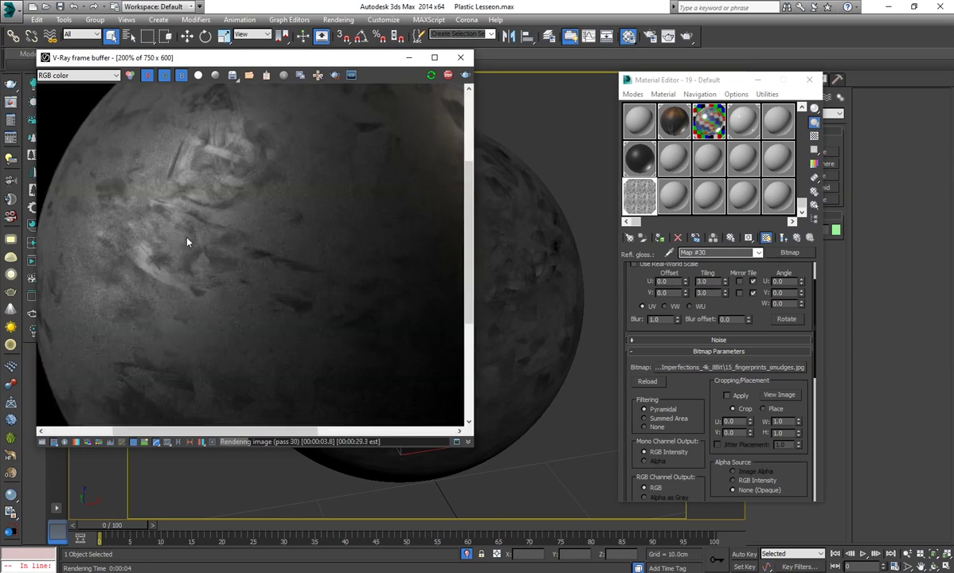
scroll(711, 454, down, 3)
scroll(695, 381, down, 3)
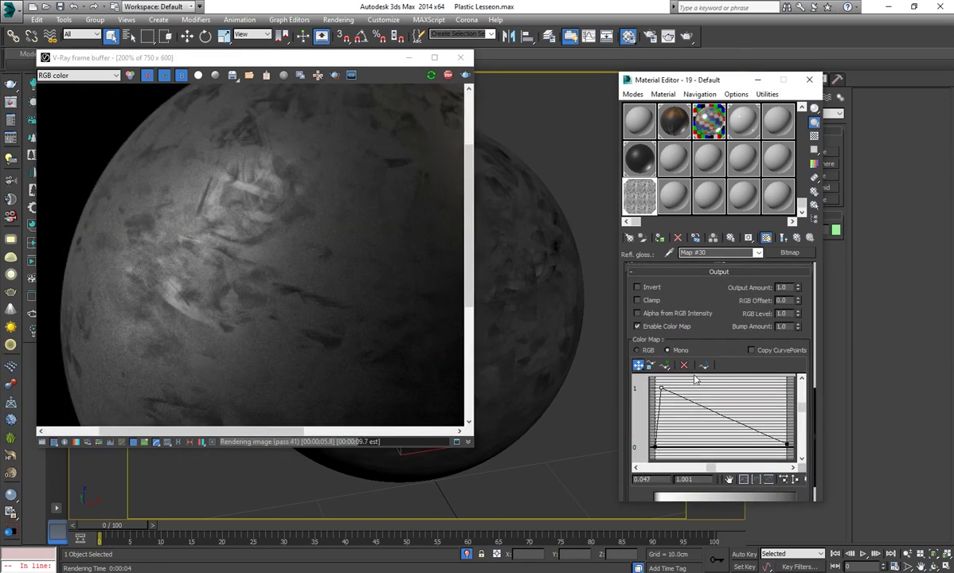
Nudge the top curve point and turn Invert on, then inspect the whole sphere render
drag(661, 388, 661, 384)
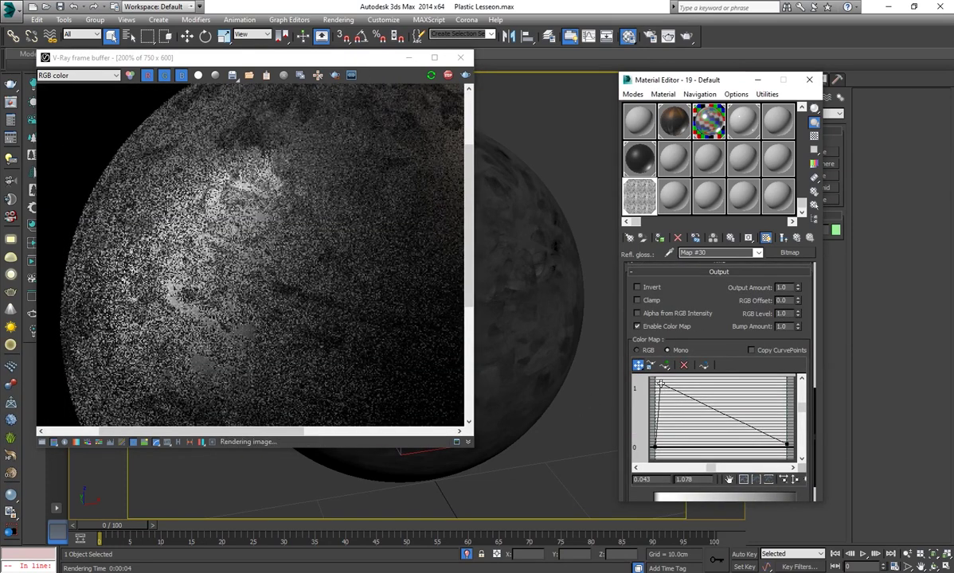
click(652, 287)
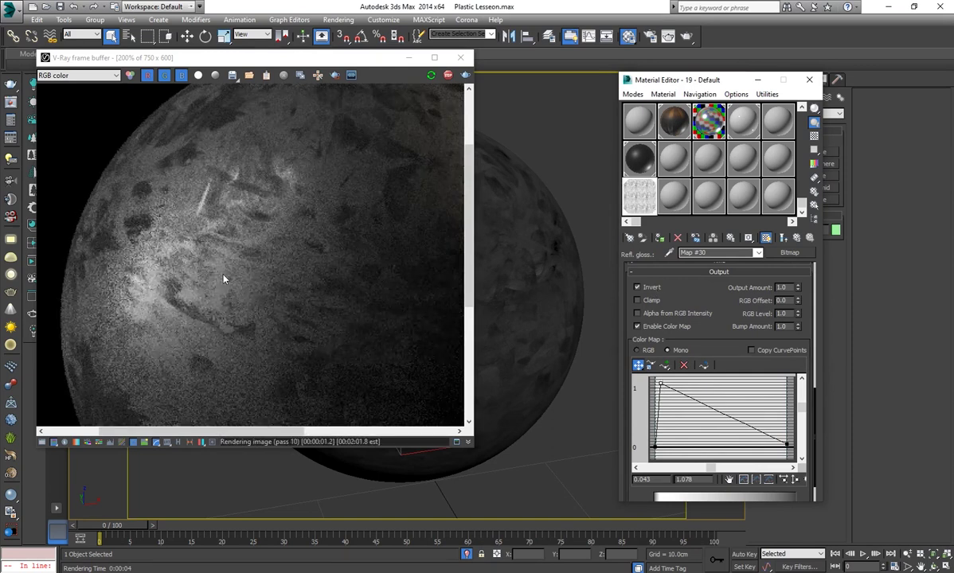
double_click(255, 285)
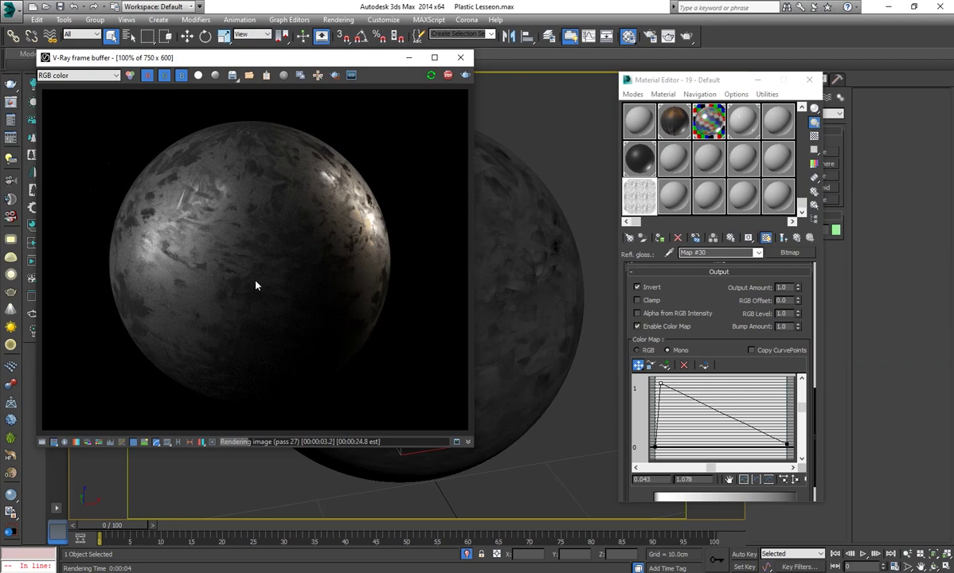
scroll(263, 239, up, 2)
scroll(400, 366, down, 1)
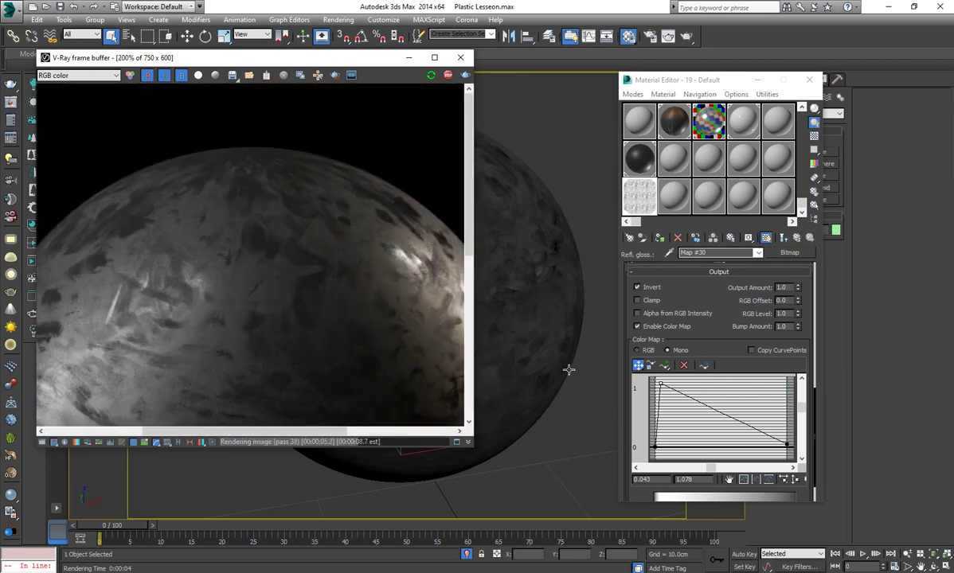
scroll(549, 362, up, 2)
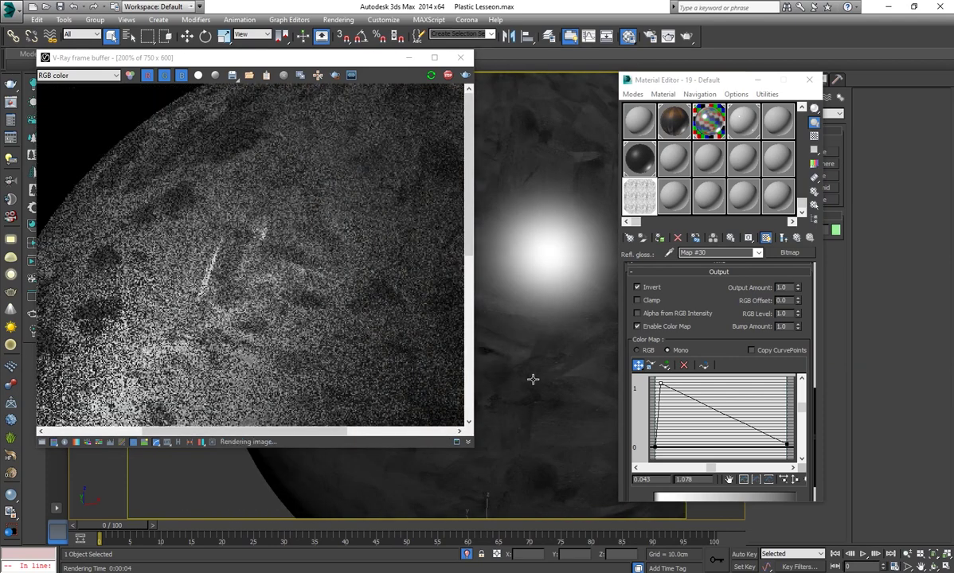
double_click(292, 319)
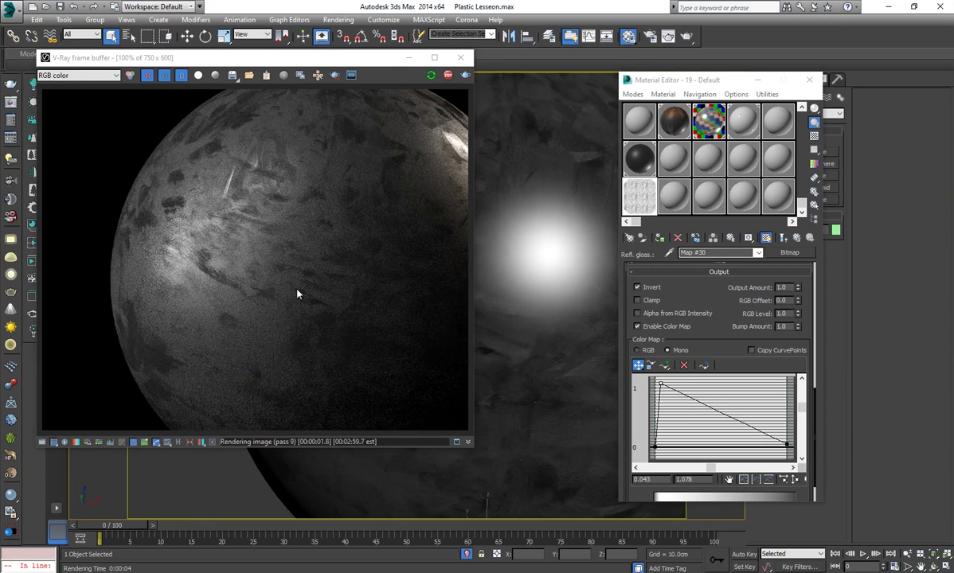
scroll(486, 337, up, 2)
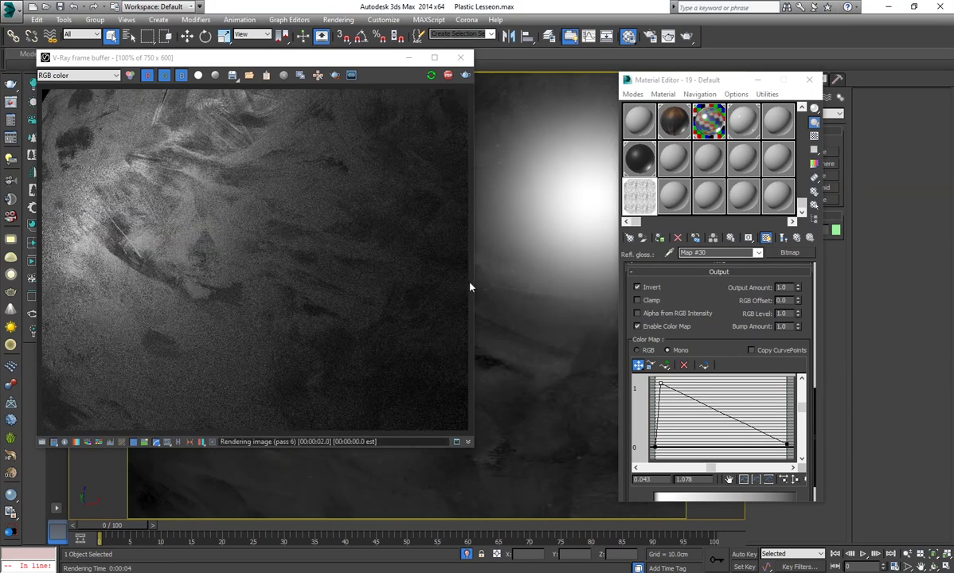
Raise the colour curve's peak and switch Invert back off
drag(658, 383, 659, 379)
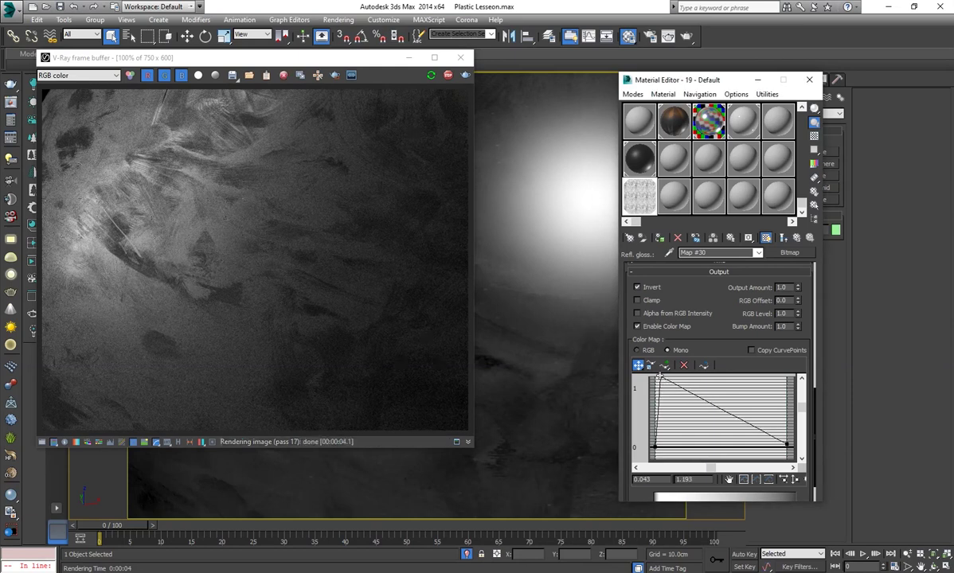
scroll(711, 398, up, 3)
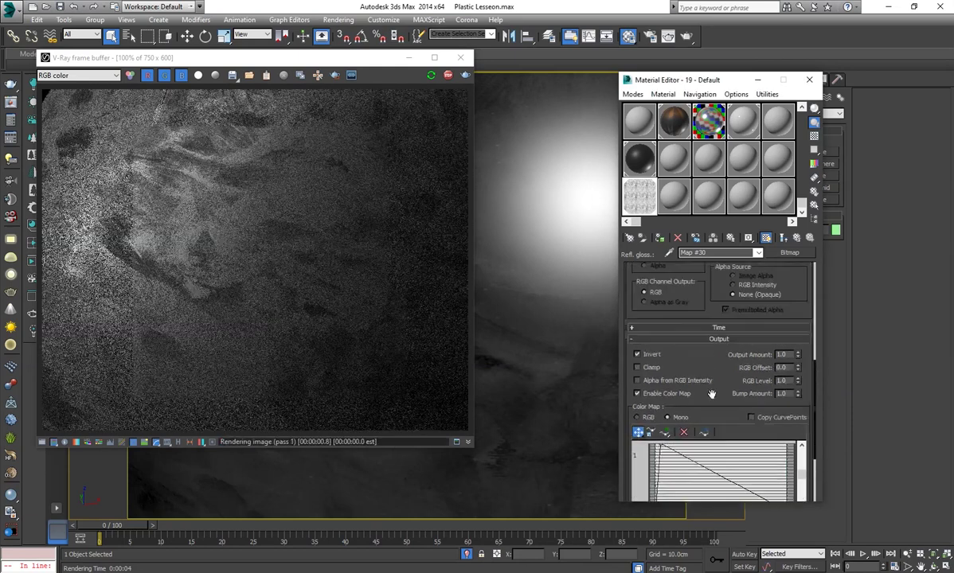
click(646, 362)
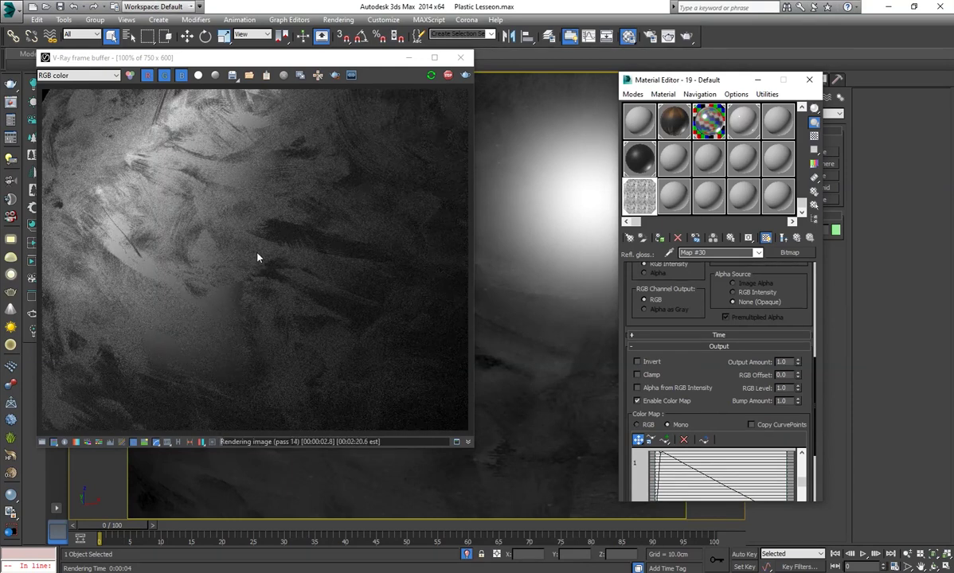
scroll(688, 316, up, 5)
scroll(688, 316, up, 1)
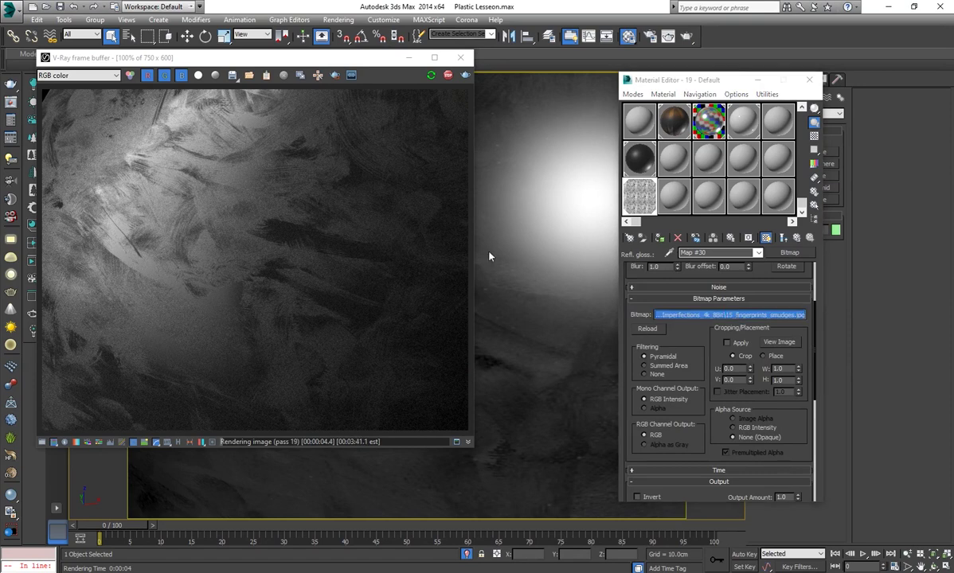
Try 29_scratcehes_deposits_shapes.jpg, then swap the glossiness bitmap to 46_smudges.jpg
click(669, 296)
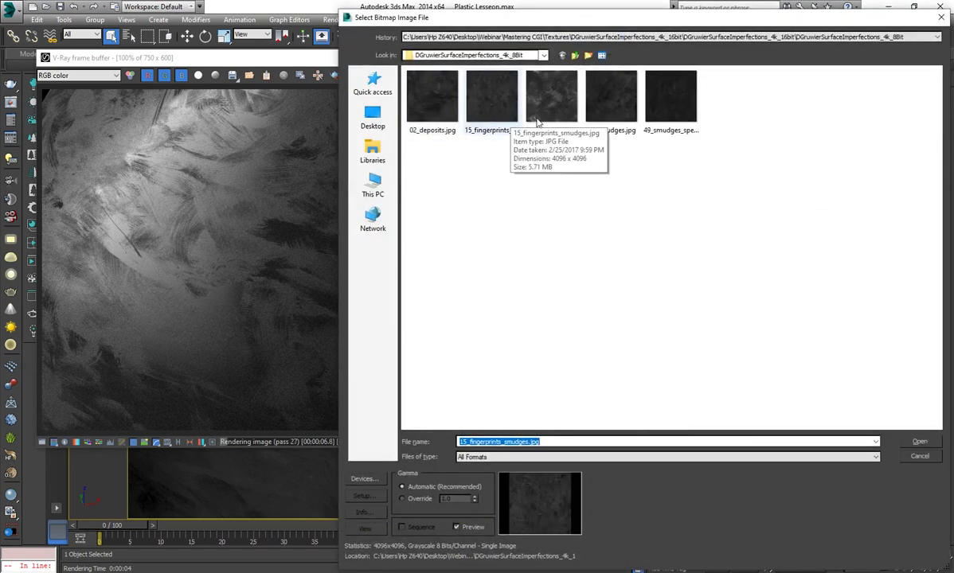
double_click(542, 103)
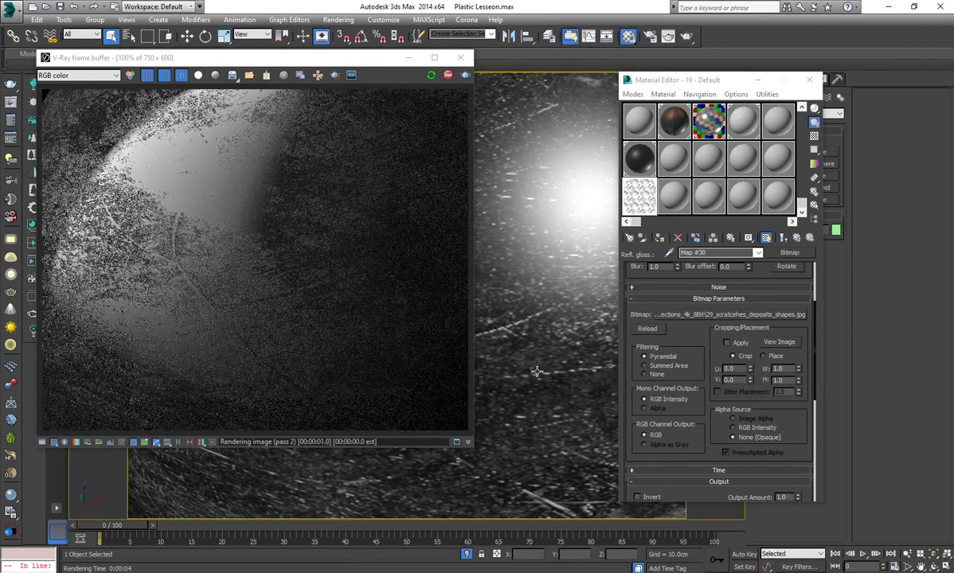
scroll(538, 371, down, 5)
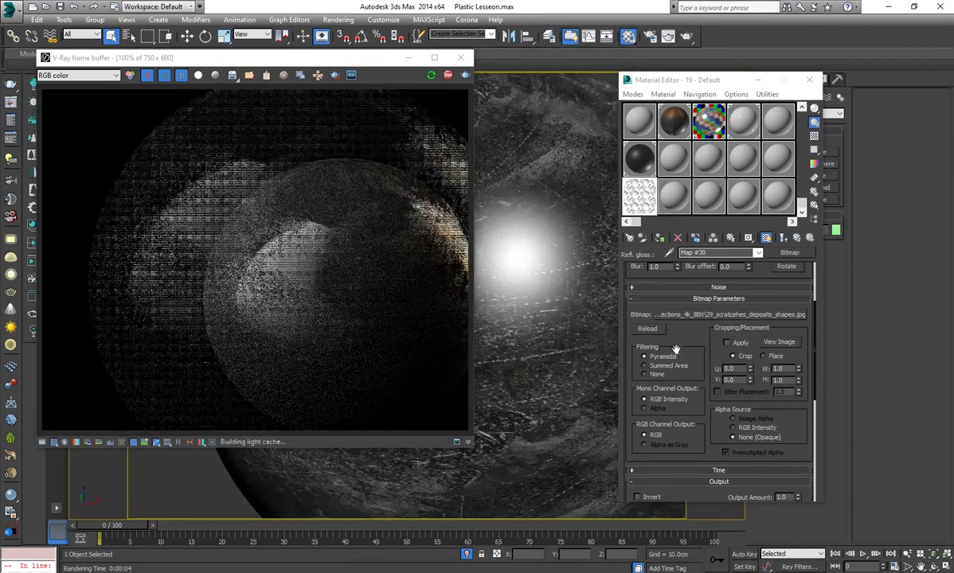
click(729, 315)
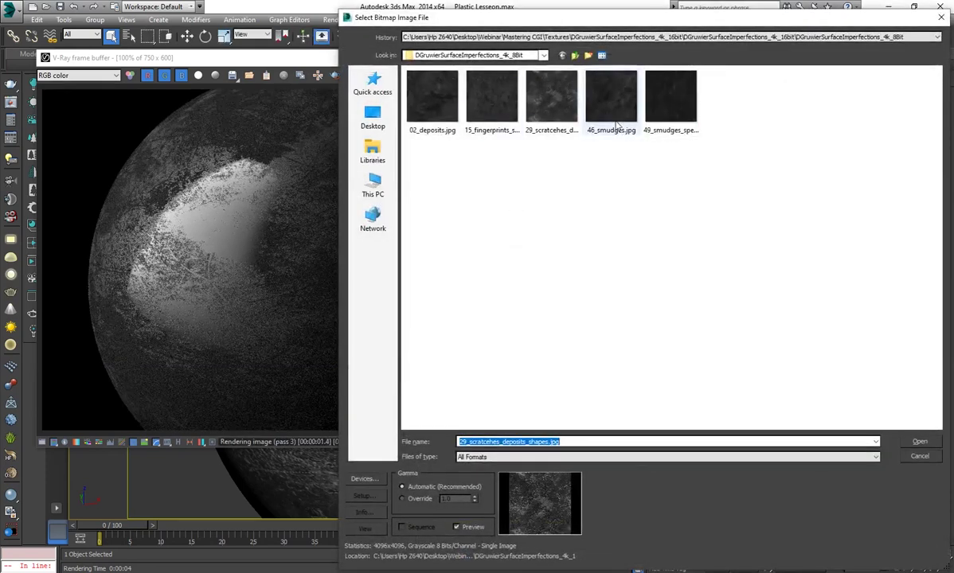
double_click(616, 124)
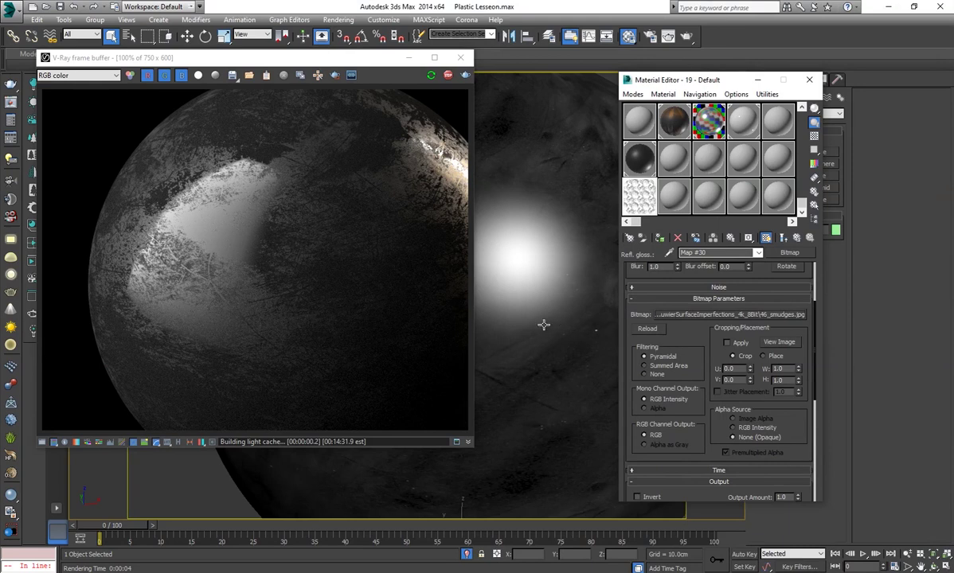
middle_drag(540, 326, 529, 322)
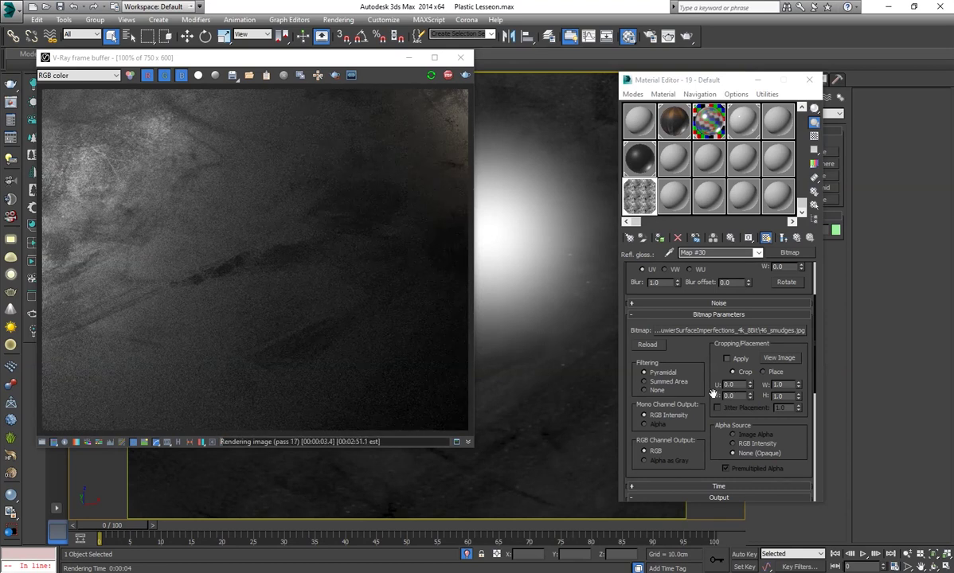
Give the 46_smudges map Output Amount 2.0 with Invert on, then go to the parent material
drag(703, 372, 733, 265)
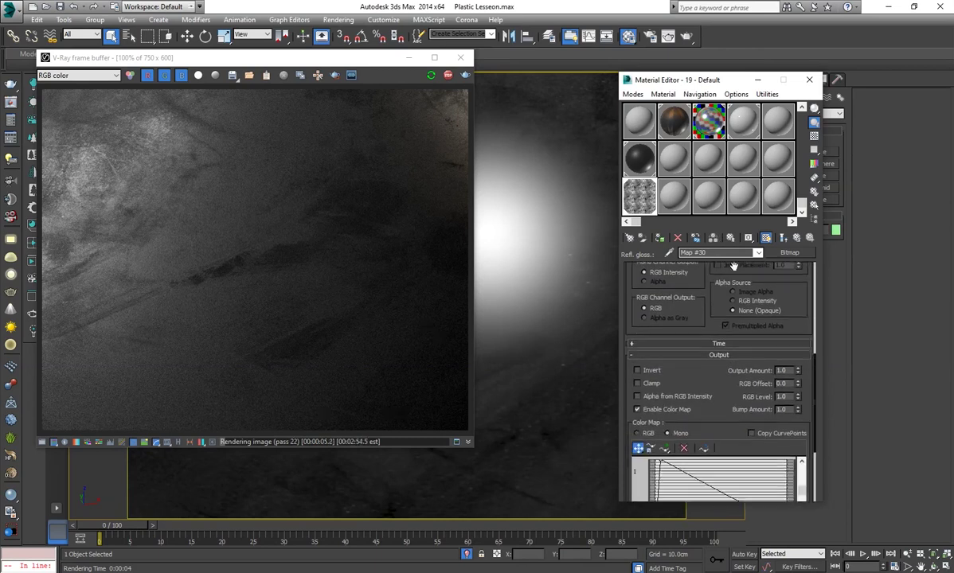
text(2)
key(Return)
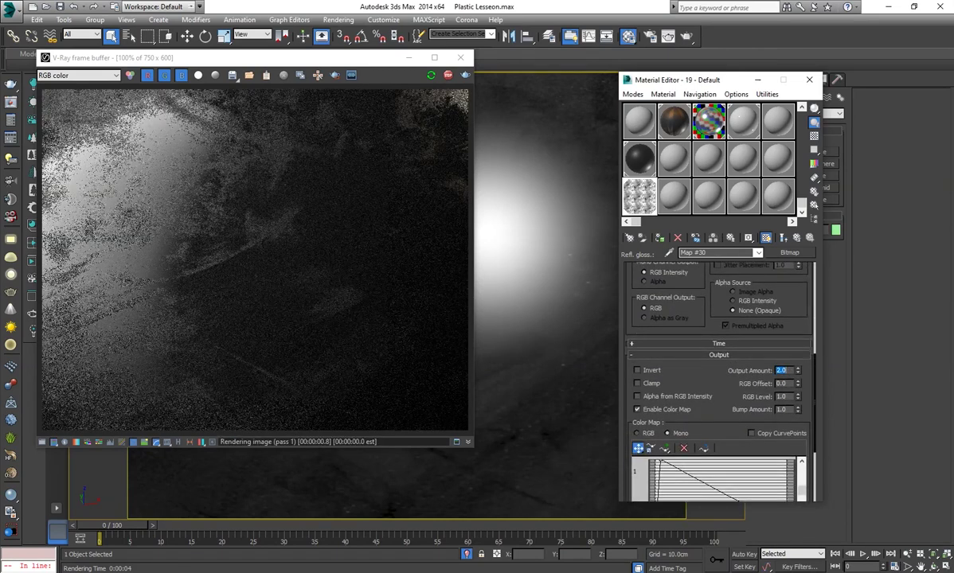
alt+middle_drag(516, 397, 211, 260)
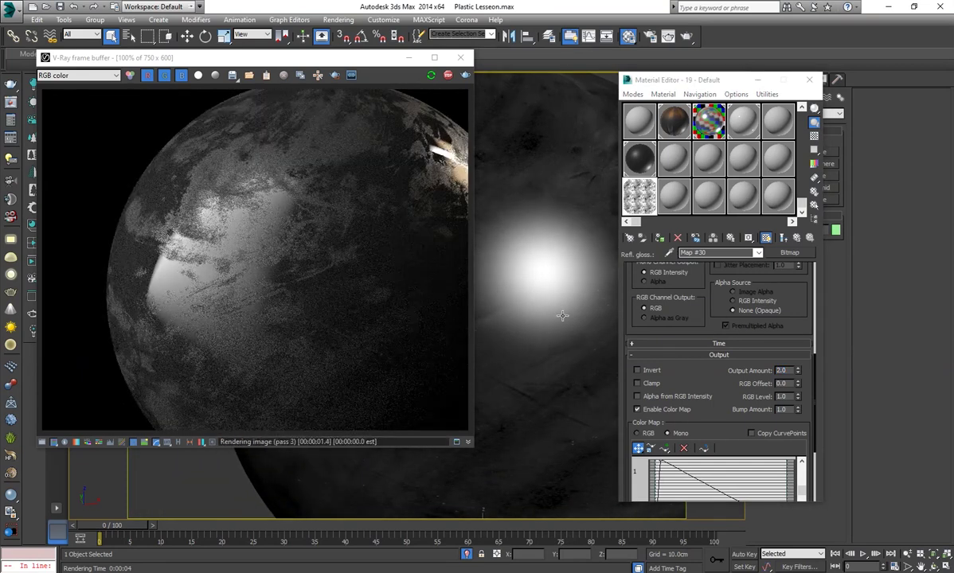
click(637, 370)
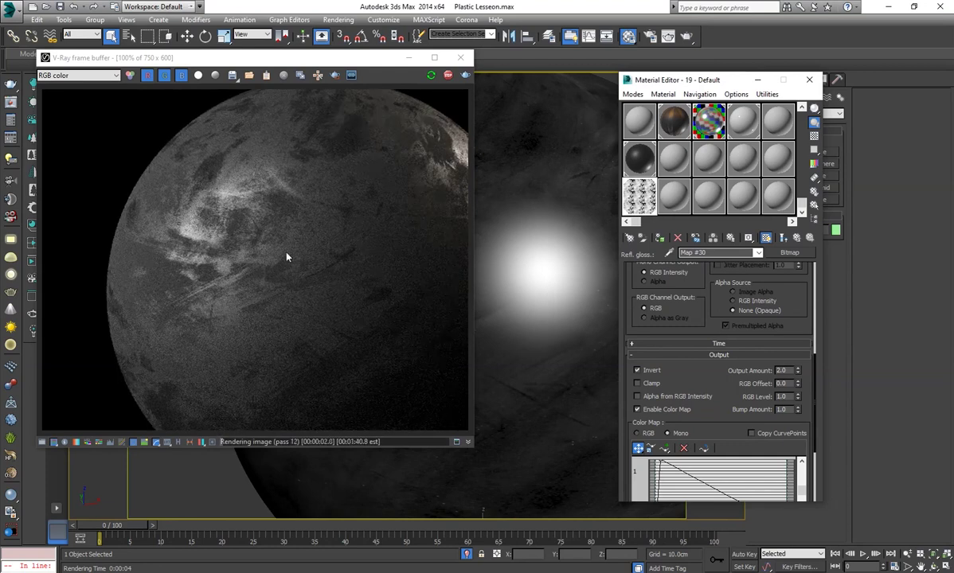
click(783, 238)
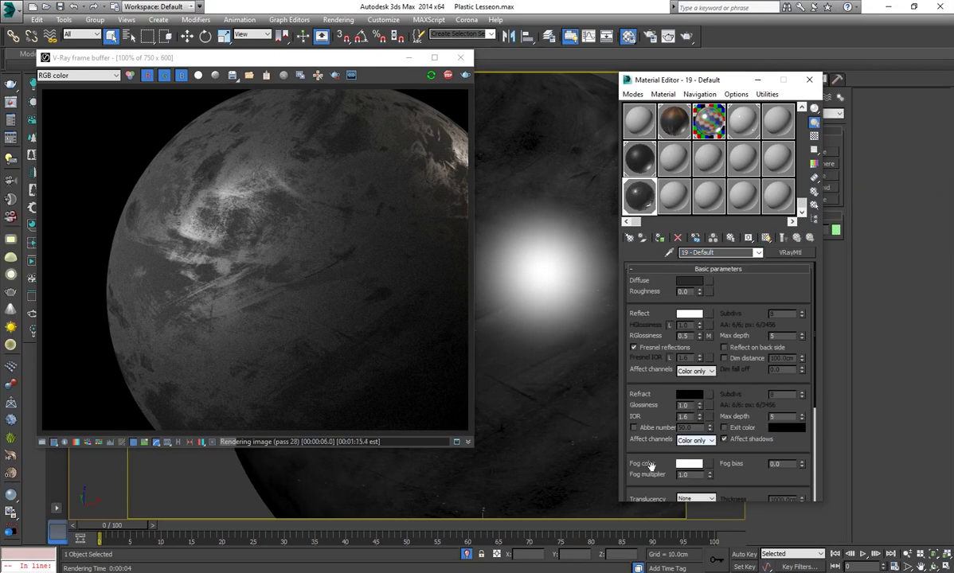
Load 29_scratcehes_deposits_shapes.jpg as a Bitmap in the sphere material's Bump slot, strength 30
scroll(652, 478, down, 5)
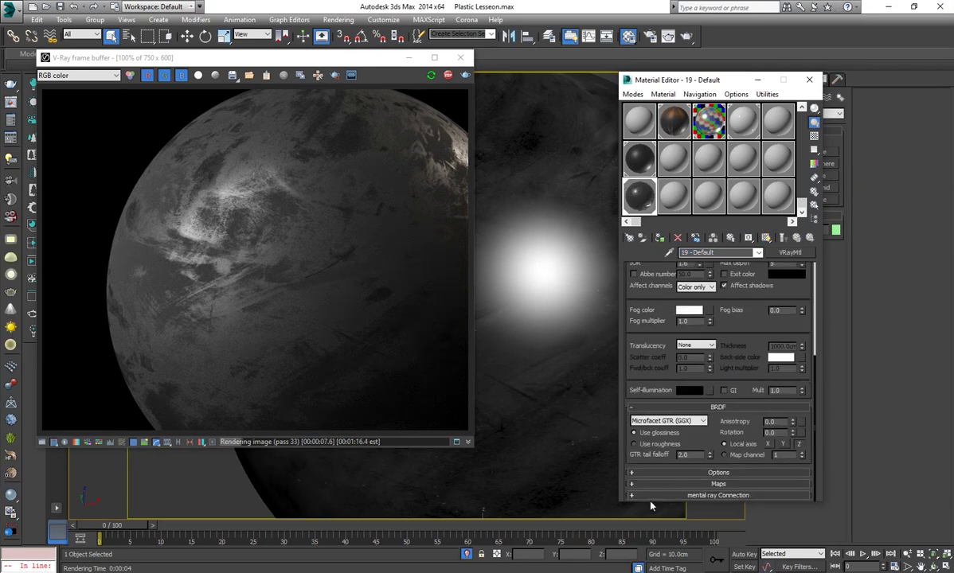
click(675, 484)
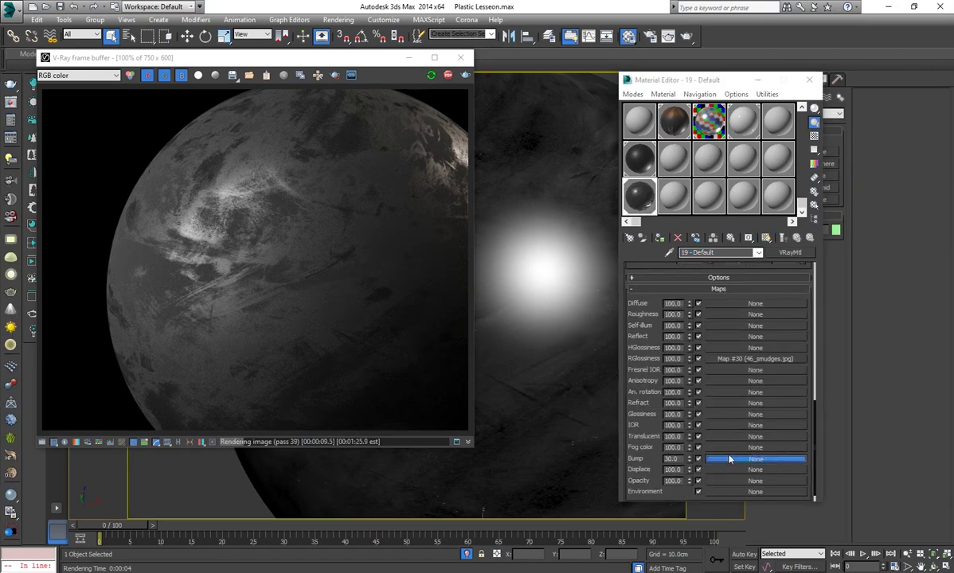
click(730, 459)
double_click(587, 258)
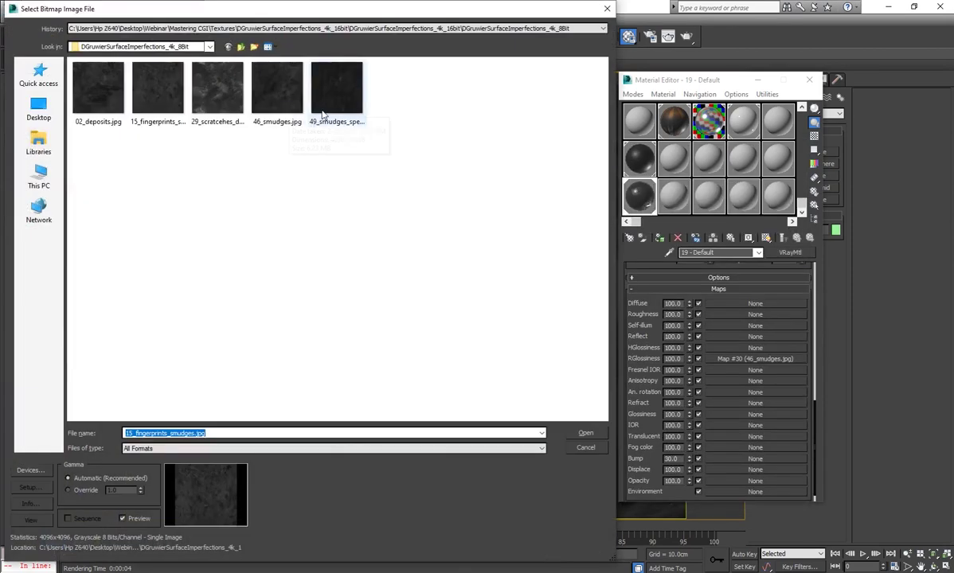
double_click(212, 104)
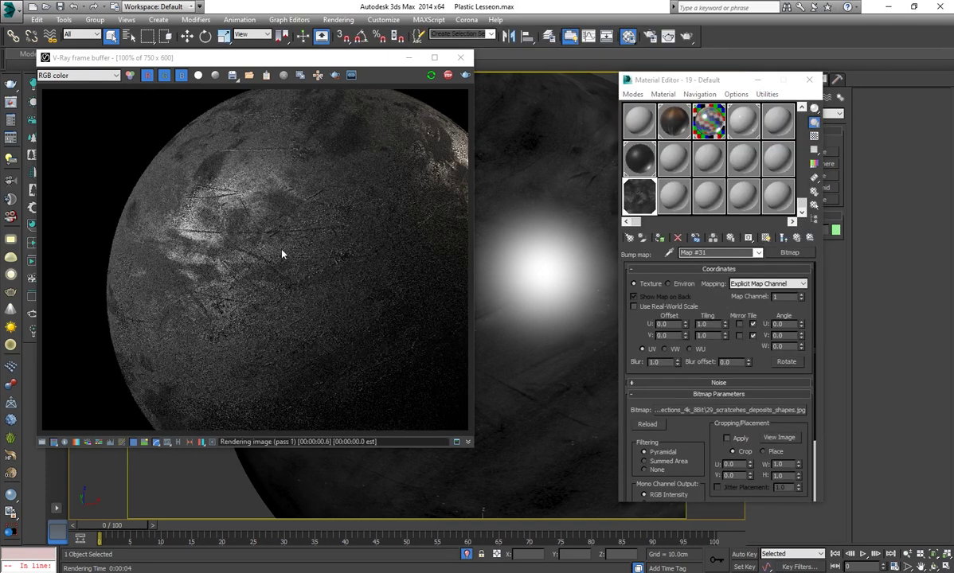
scroll(266, 263, up, 1)
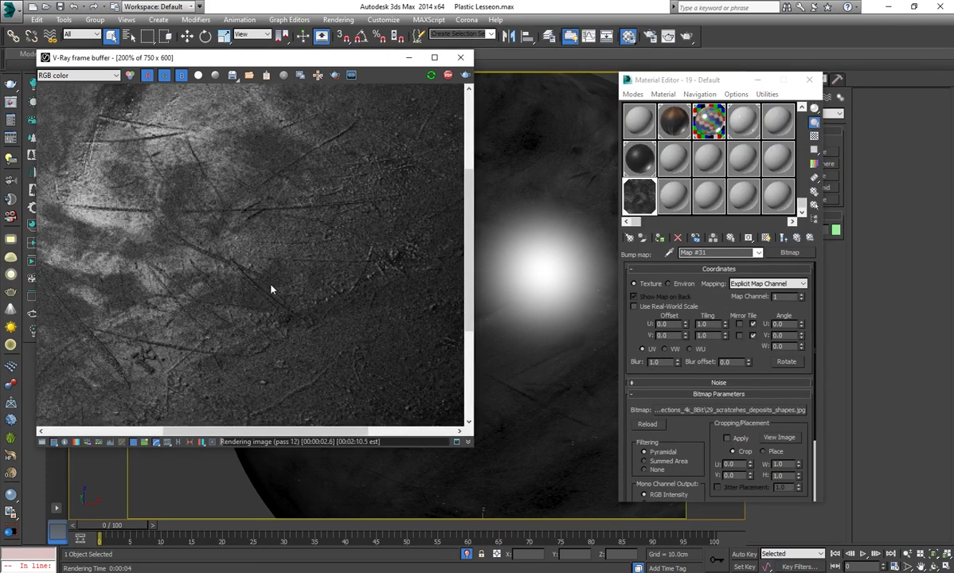
Preview the full scratches texture from the bump bitmap's Output settings
scroll(687, 434, down, 3)
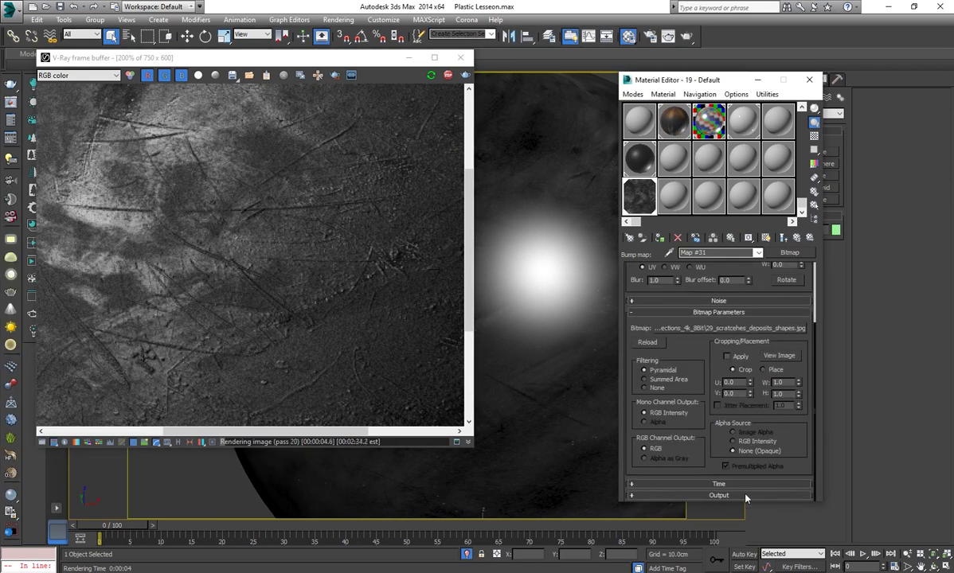
click(719, 495)
scroll(722, 287, up, 5)
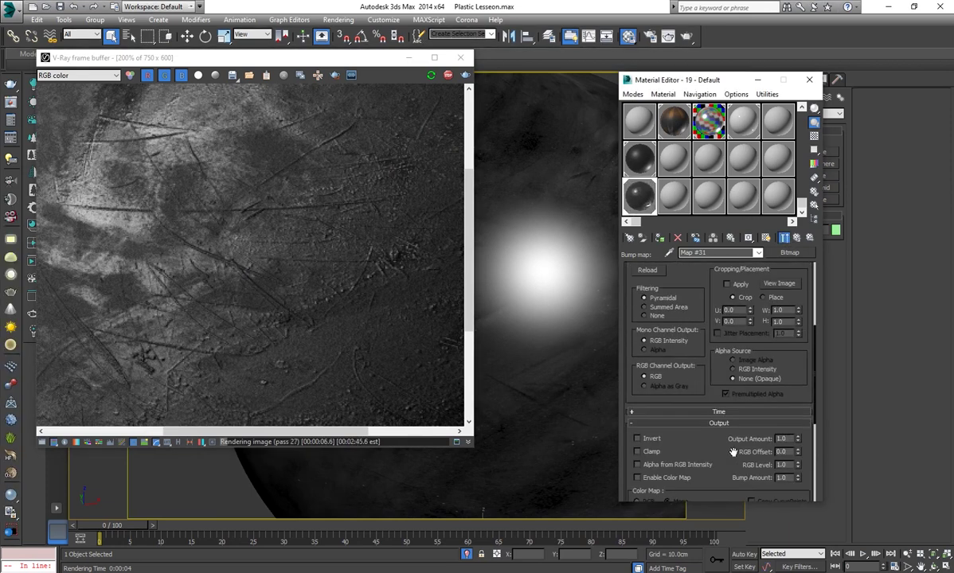
click(779, 284)
scroll(239, 250, up, 2)
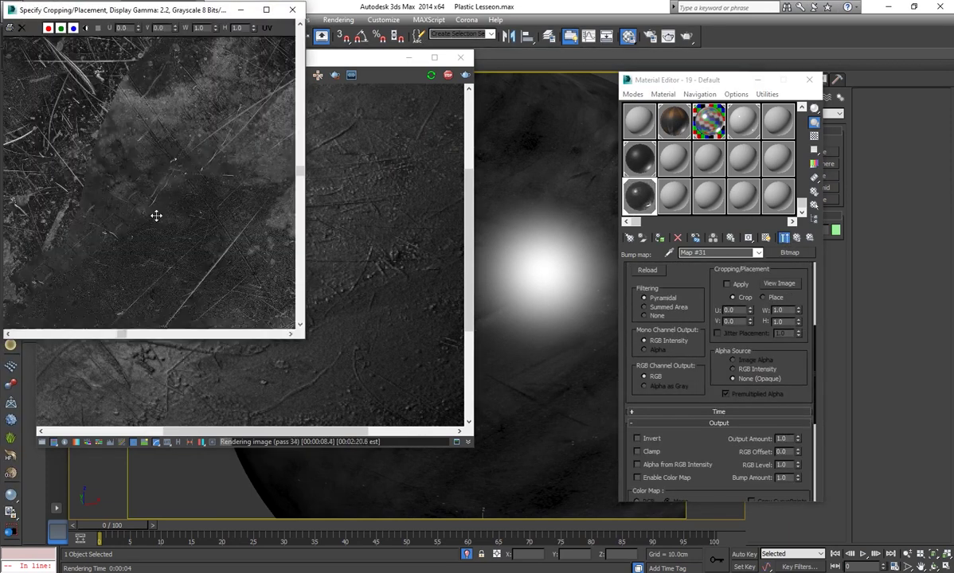
drag(436, 467, 659, 572)
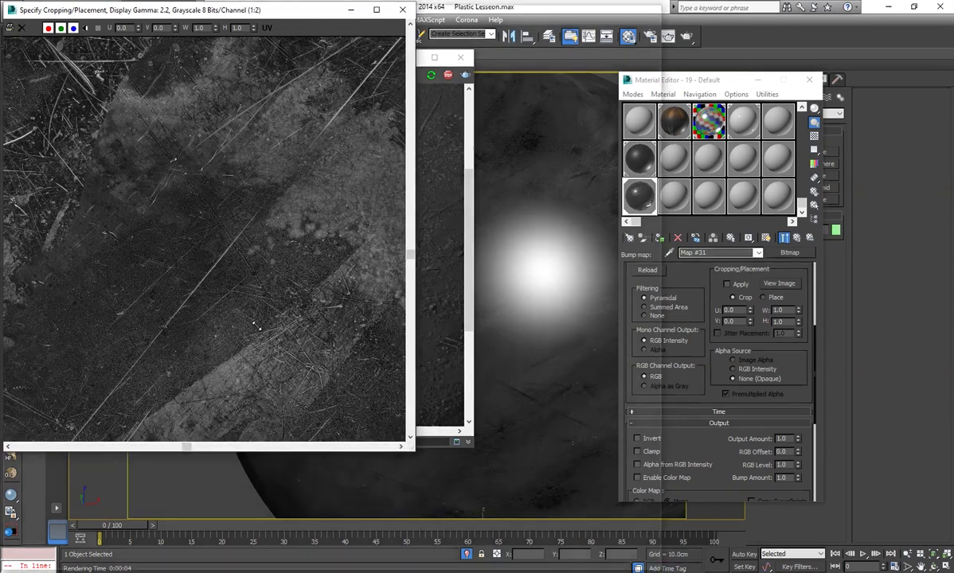
scroll(342, 311, down, 2)
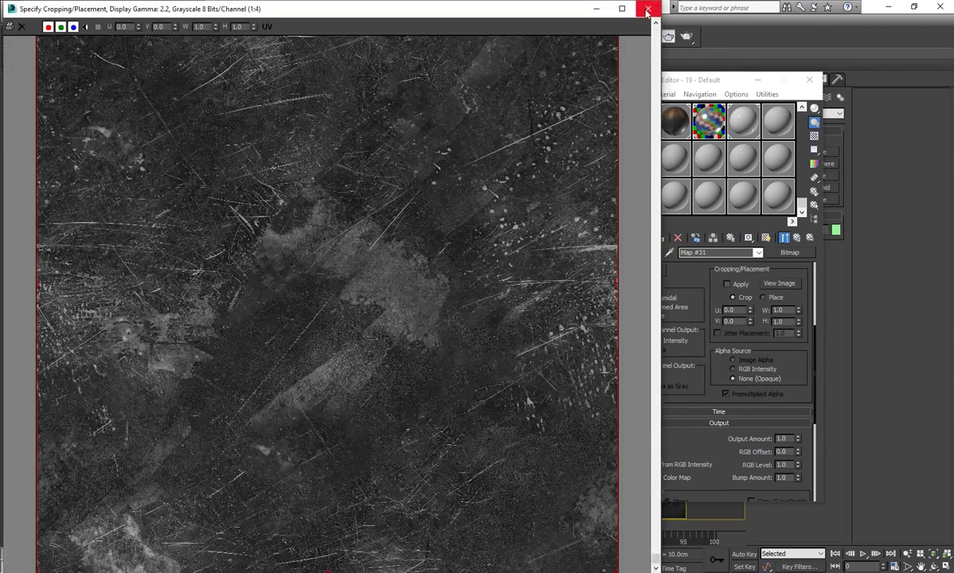
click(647, 8)
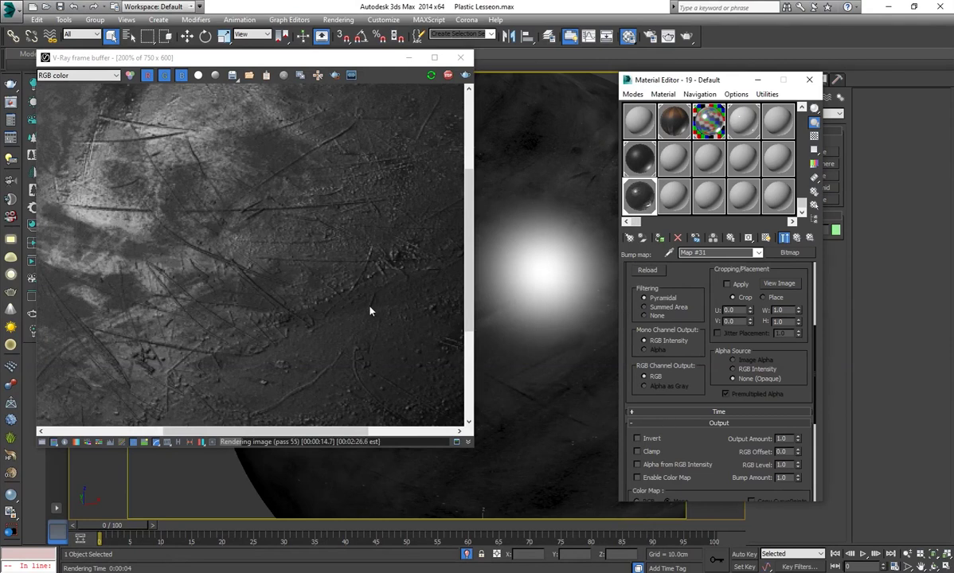
Invert the scratches bump map and inspect the re-rendered scratches up close
scroll(304, 283, down, 3)
scroll(305, 284, up, 3)
click(637, 438)
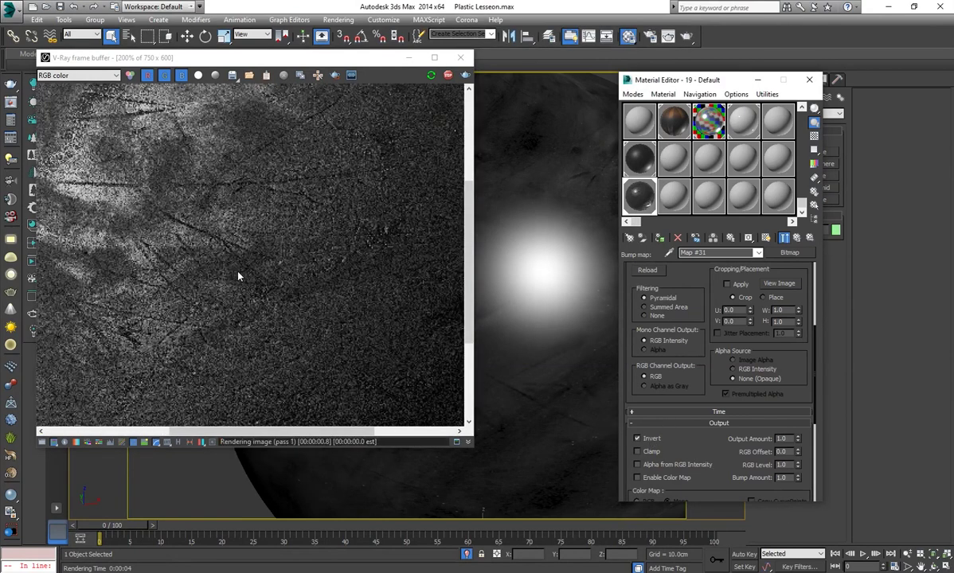
click(247, 280)
scroll(287, 277, down, 1)
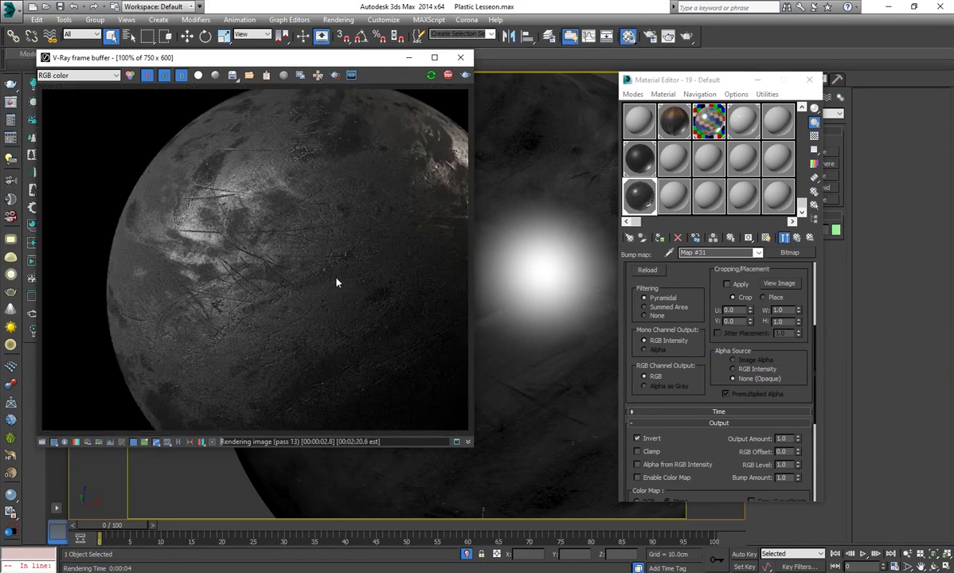
scroll(343, 284, up, 1)
middle_drag(342, 279, 316, 309)
scroll(315, 308, down, 1)
Return to the sphere's main VRayMtl settings
click(798, 237)
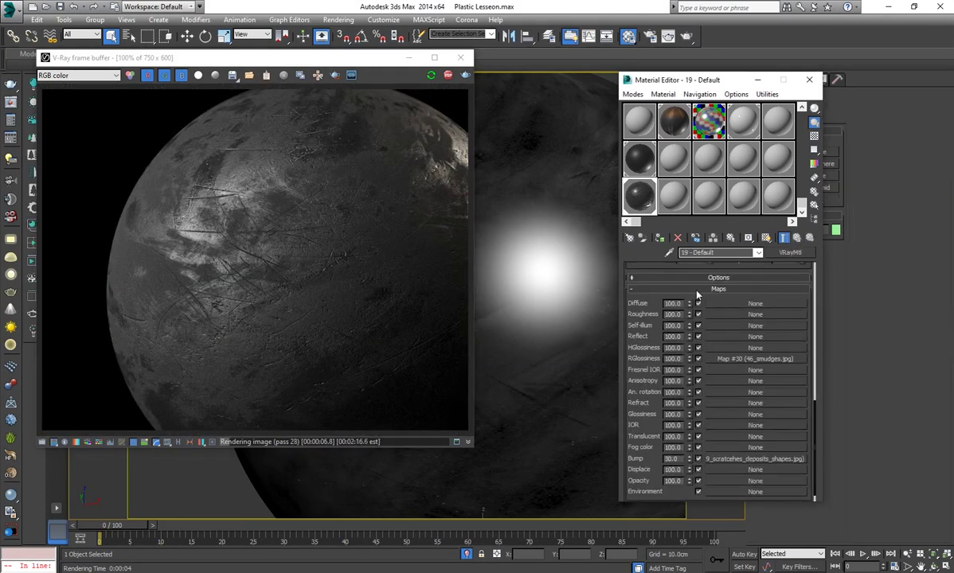
scroll(651, 318, up, 5)
scroll(692, 292, up, 2)
click(689, 280)
Set the diffuse colour to deep red (93, 2, 2) and bring up reflection glossiness map choices
drag(298, 124, 313, 72)
drag(435, 128, 388, 128)
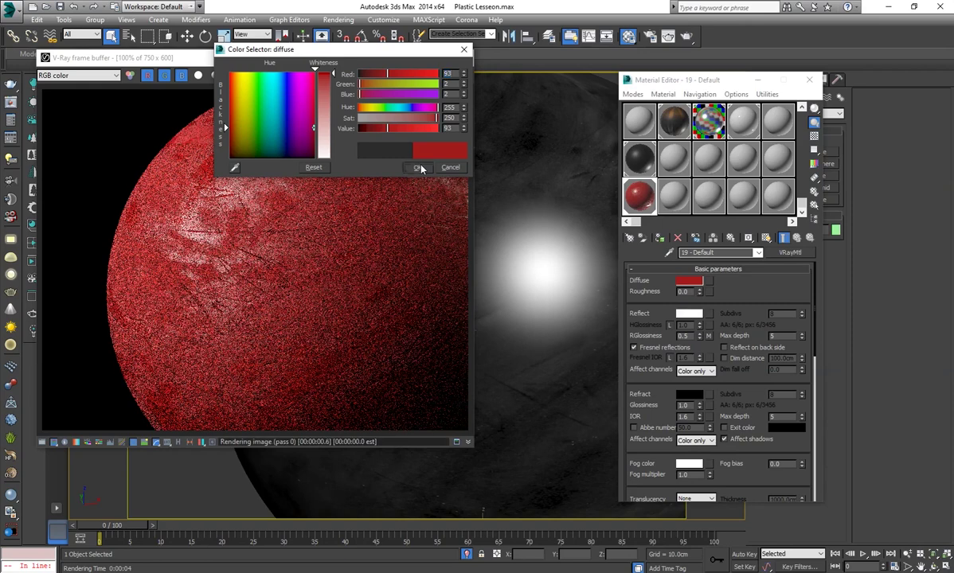
click(419, 168)
mouse_move(525, 358)
middle_down()
mouse_move(500, 351)
mouse_move(557, 348)
middle_up()
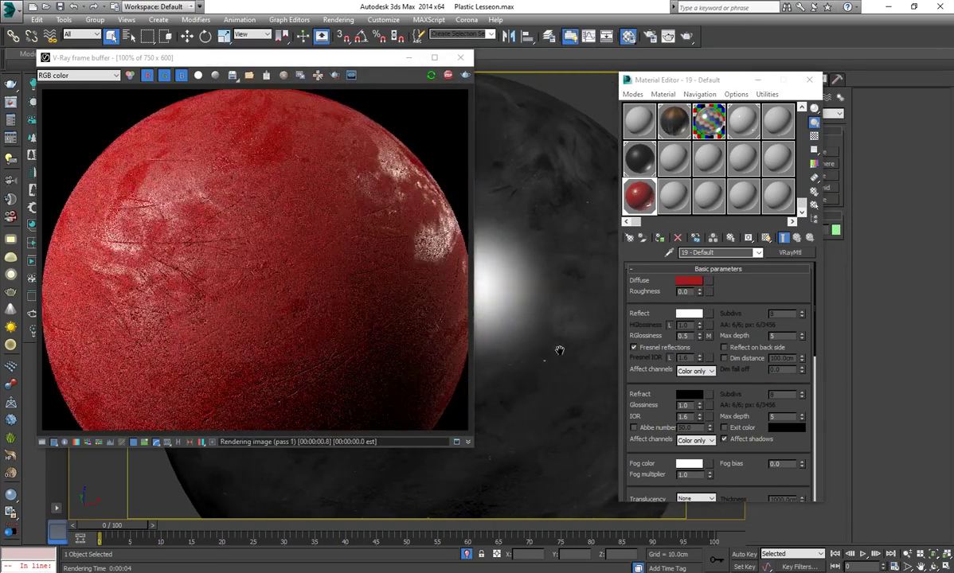
click(709, 336)
click(790, 252)
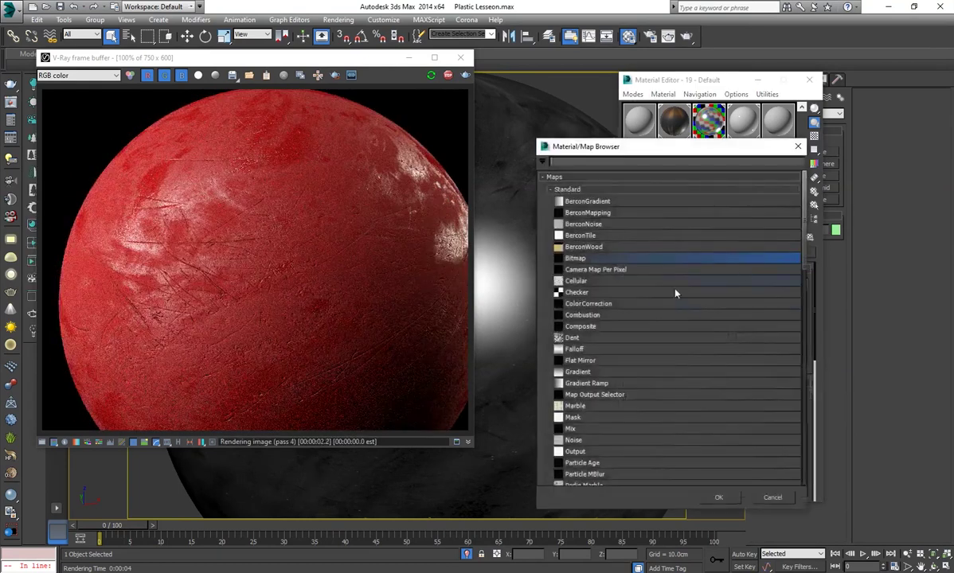
Replace the reflection glossiness map with a Composite map and add a second layer
double_click(605, 327)
click(689, 323)
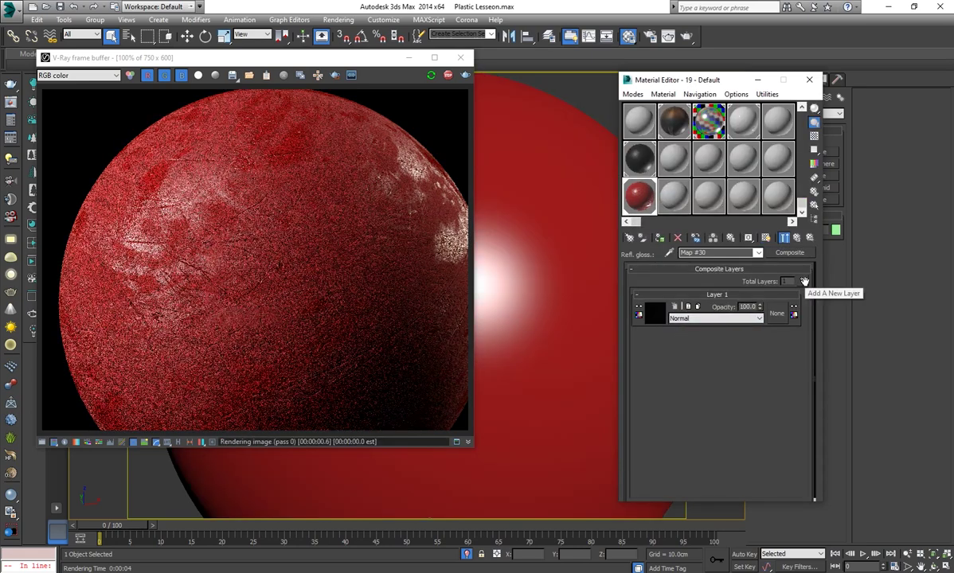
click(804, 281)
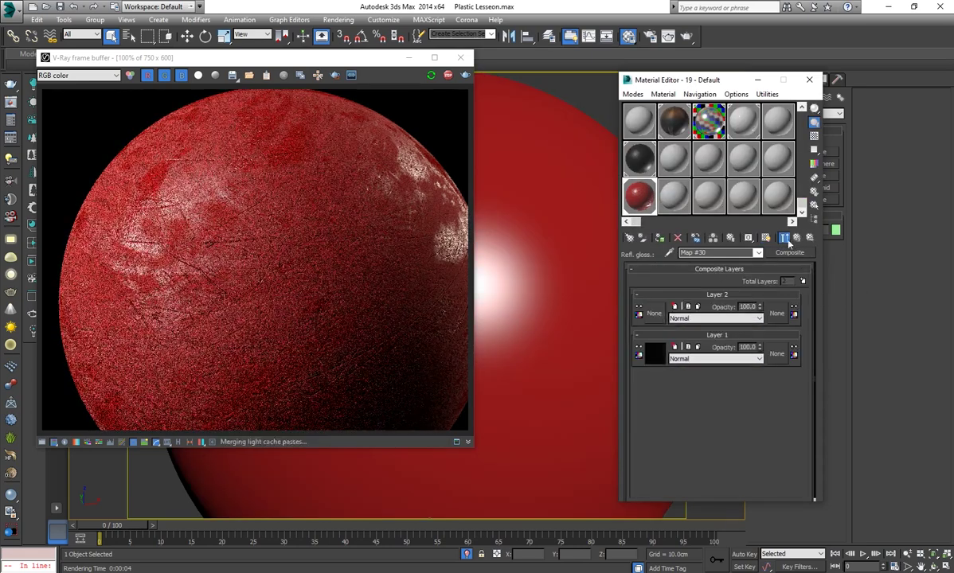
Make Layer 2 a Bitmap using the 02_deposits.jpg texture
click(654, 313)
click(589, 259)
double_click(589, 259)
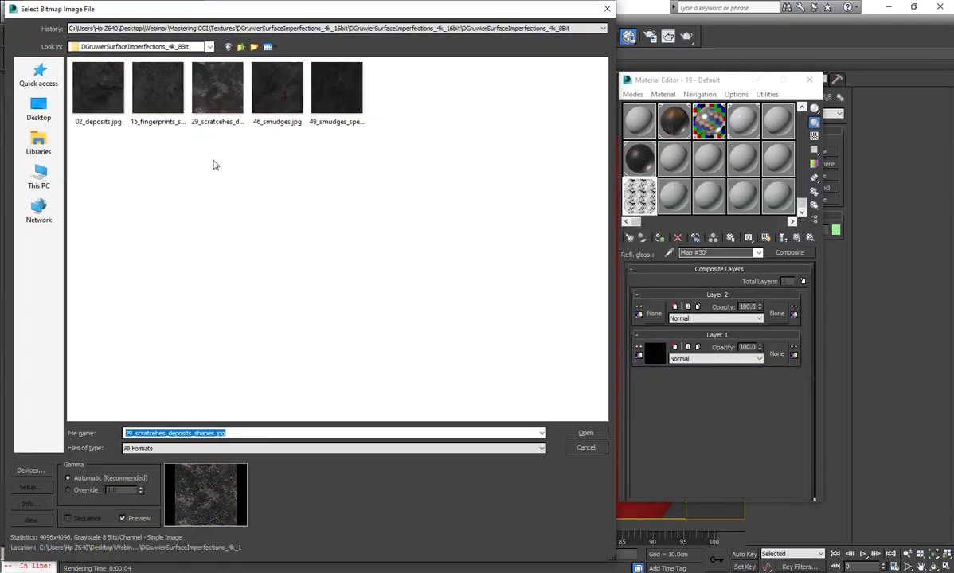
click(591, 449)
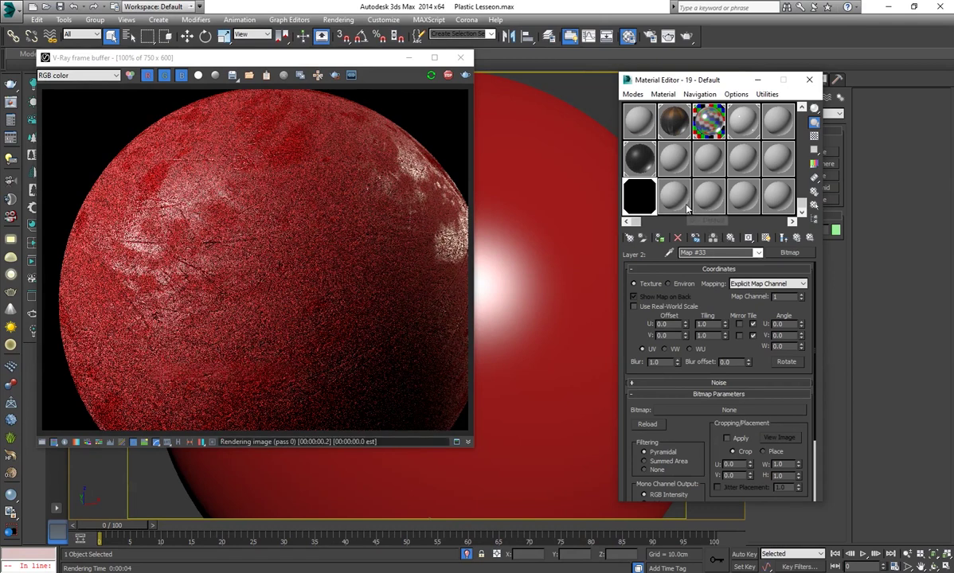
click(738, 411)
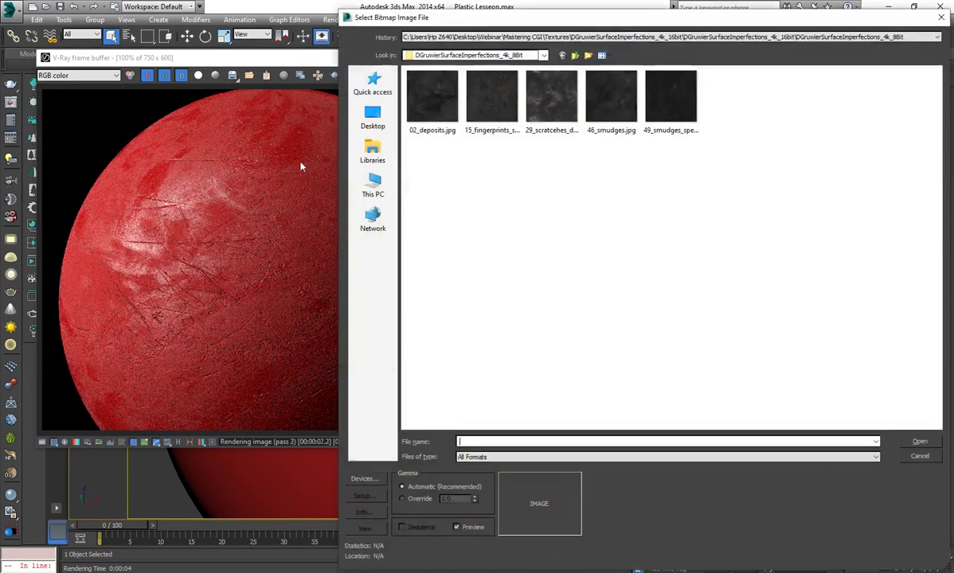
click(449, 116)
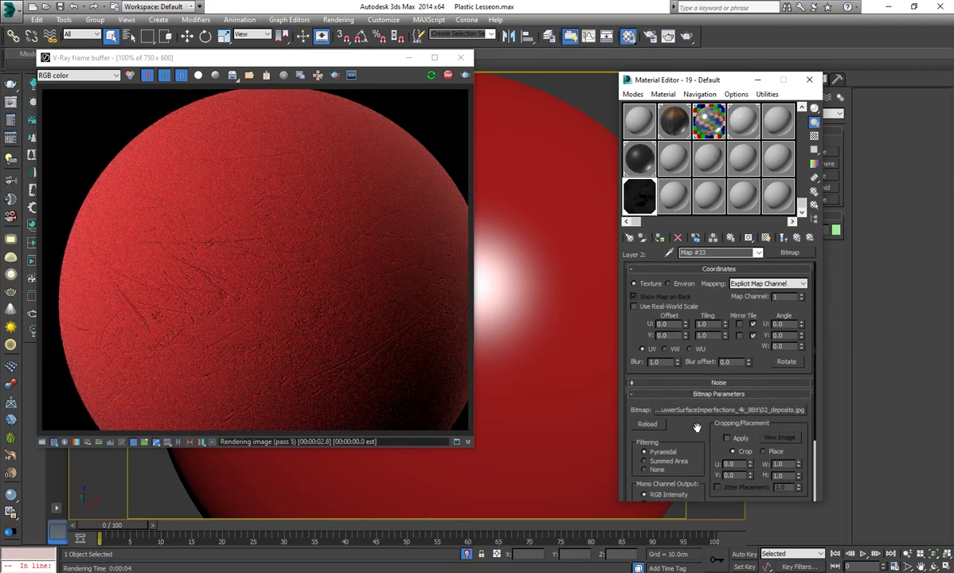
Open an enlarged preview of the deposits map and show it shaded on the viewport sphere
drag(697, 429, 700, 263)
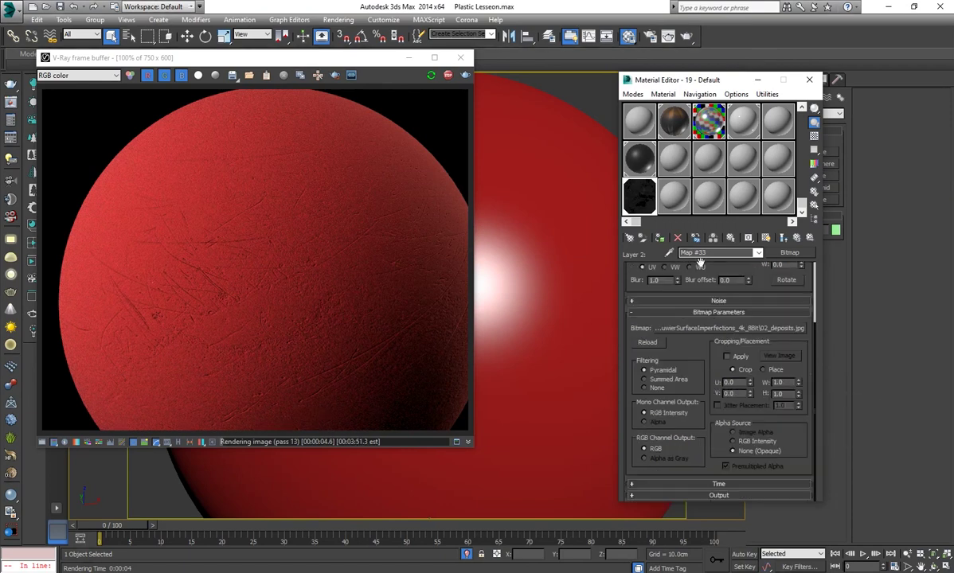
click(719, 493)
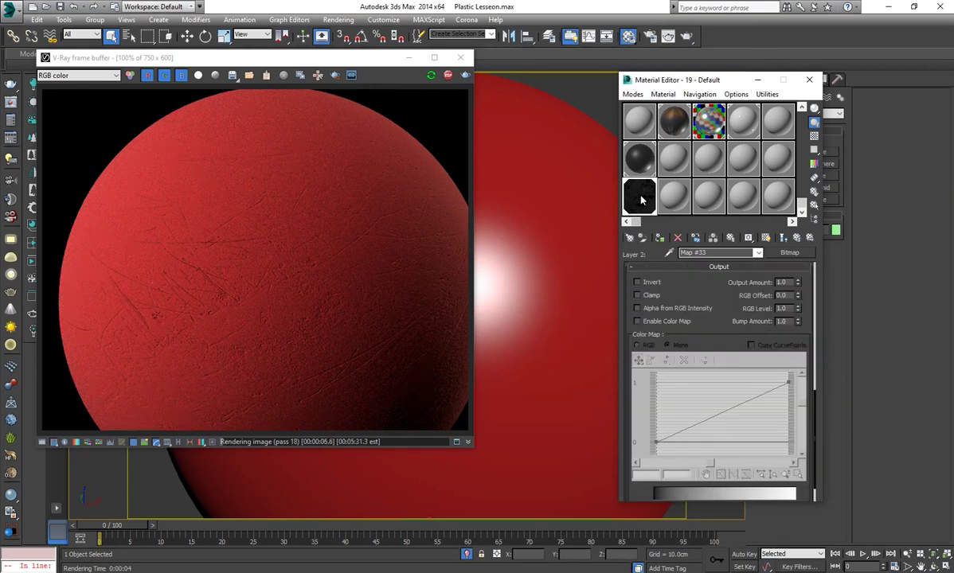
double_click(641, 199)
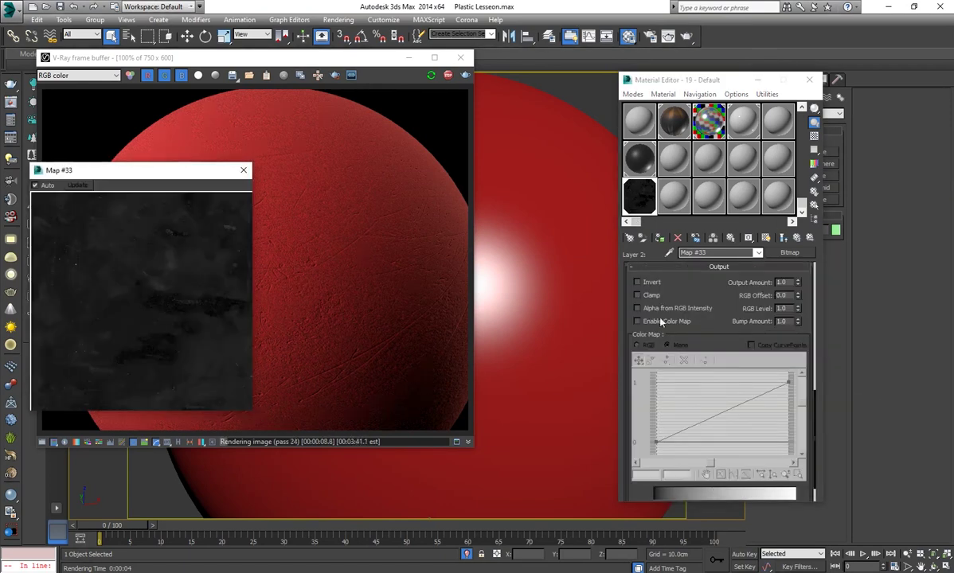
click(765, 238)
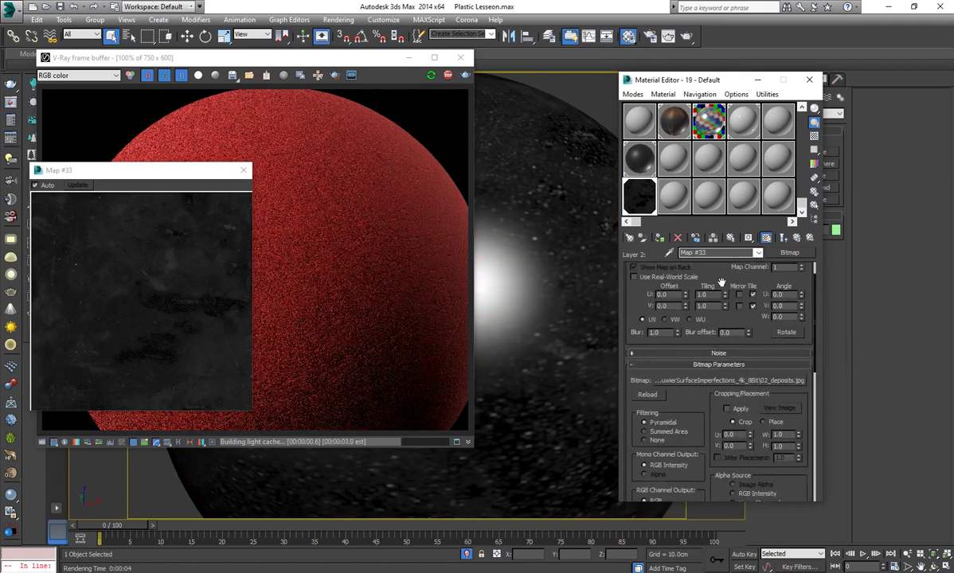
Set the deposits bitmap's Tiling to 5 in both U and V
text(5)
key(Return)
drag(704, 409, 704, 399)
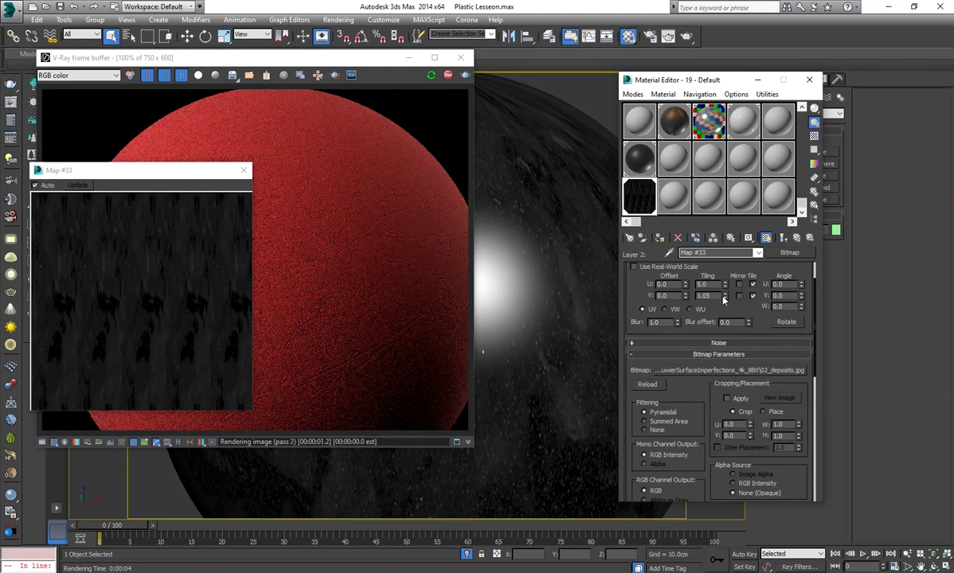
text(5)
key(Return)
scroll(637, 319, down, 5)
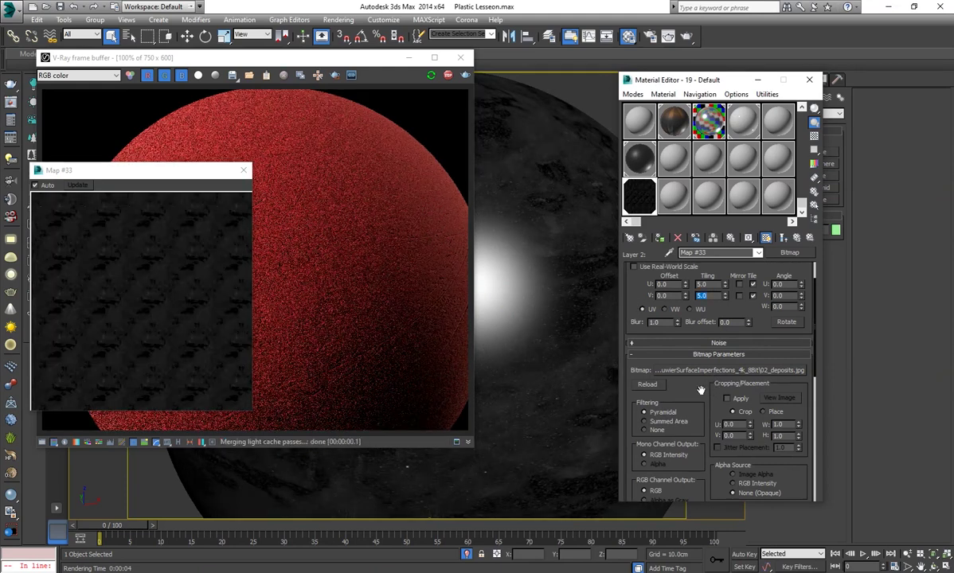
drag(676, 422, 686, 379)
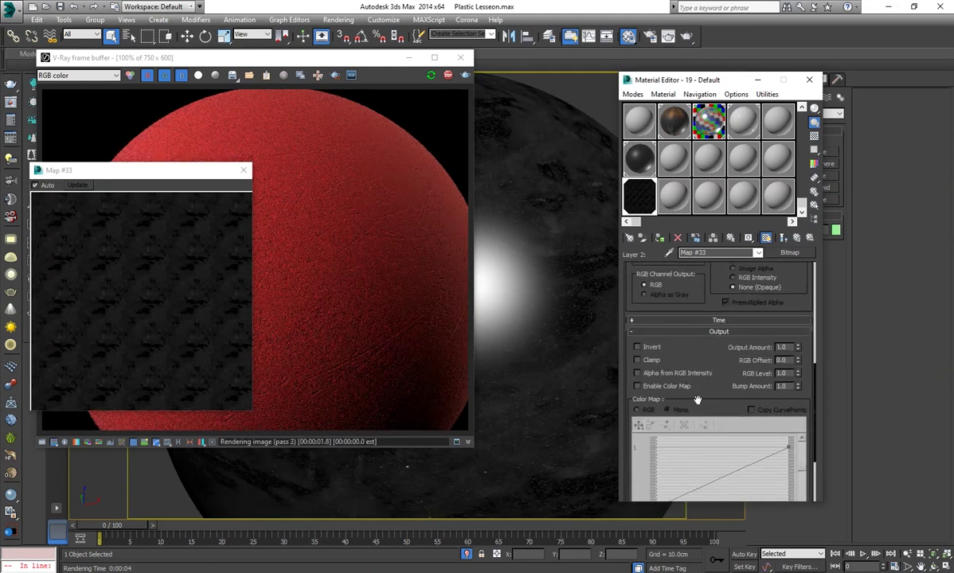
Raise the deposits map's Output Amount to 10 and lift the colour map curve's dark end
scroll(762, 464, up, 3)
key(Return)
drag(709, 468, 709, 453)
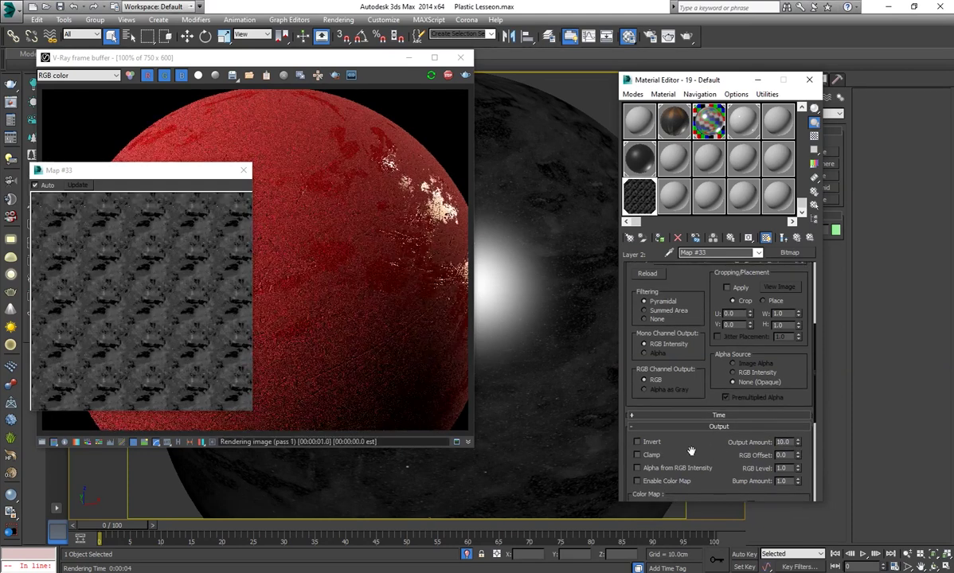
scroll(689, 341, down, 3)
scroll(701, 396, down, 2)
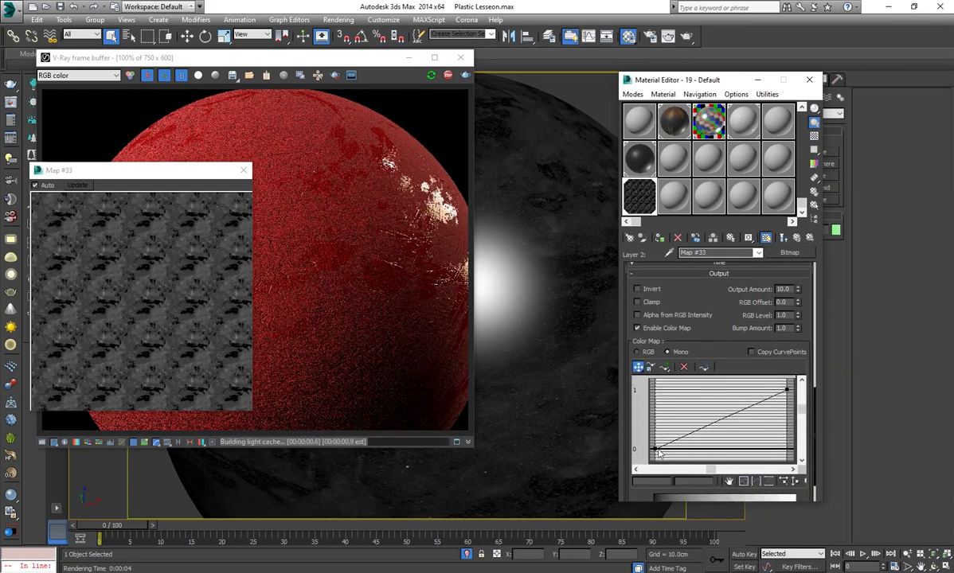
drag(654, 449, 656, 423)
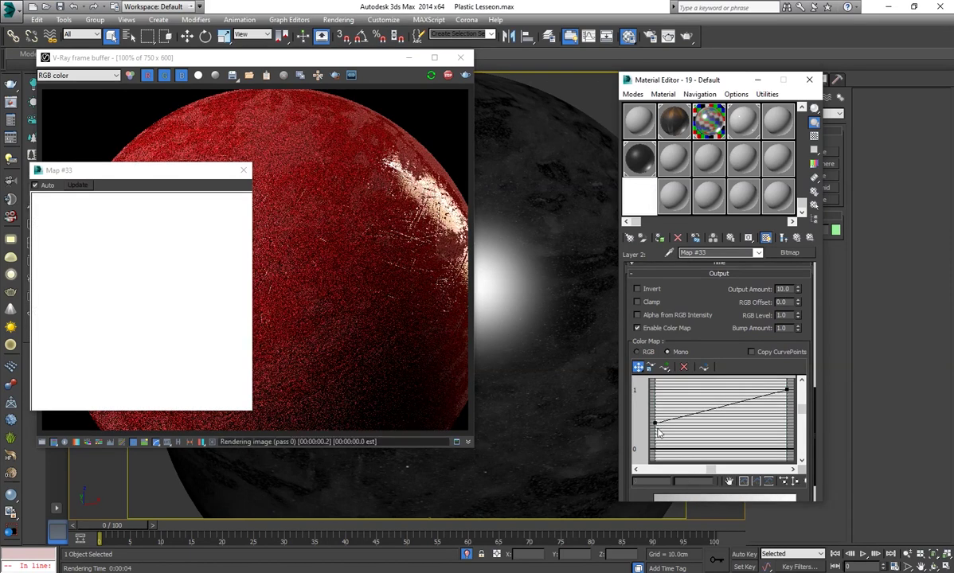
click(226, 155)
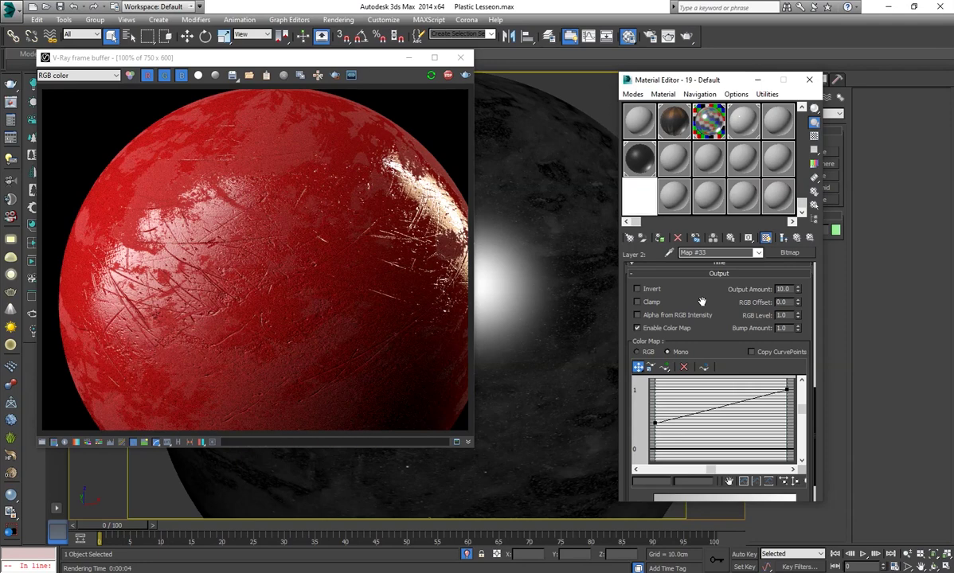
Reframe the sphere, then set Output Amount to 5.0 and return to the Composite map
drag(702, 302, 703, 392)
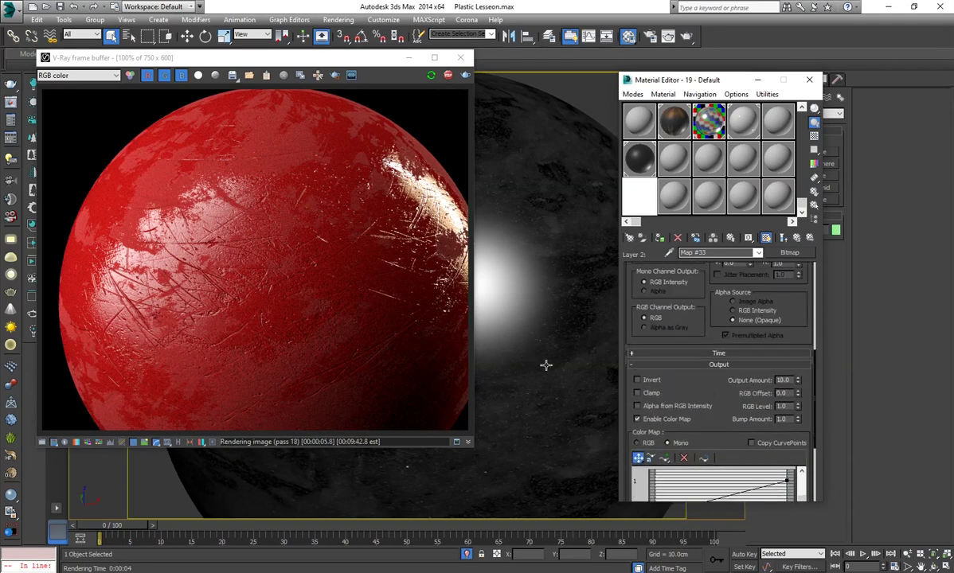
mouse_move(585, 393)
alt+middle_down()
mouse_move(538, 310)
mouse_move(532, 347)
mouse_move(532, 334)
mouse_move(558, 332)
mouse_move(530, 317)
mouse_move(534, 306)
alt+middle_up()
scroll(529, 315, up, 3)
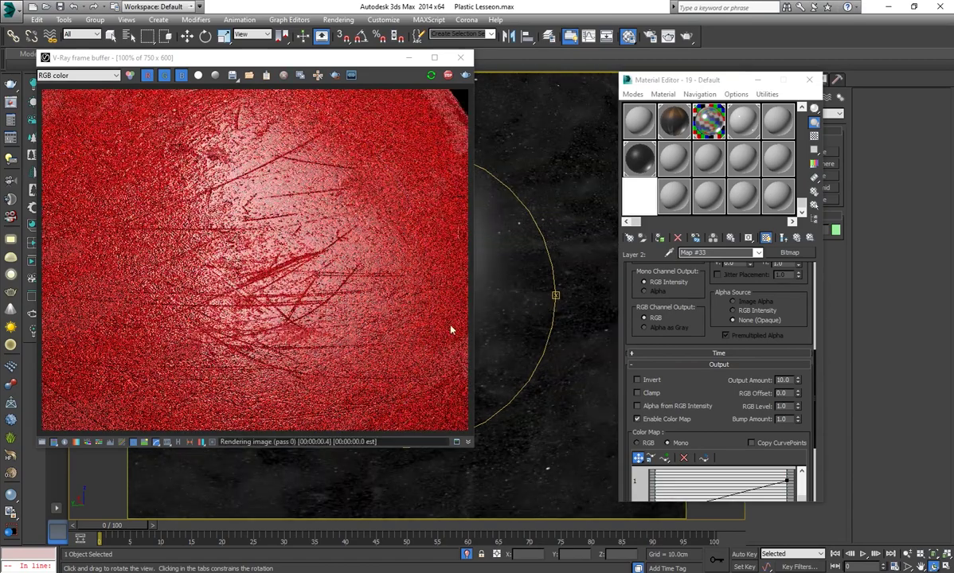
alt+middle_drag(570, 301, 514, 328)
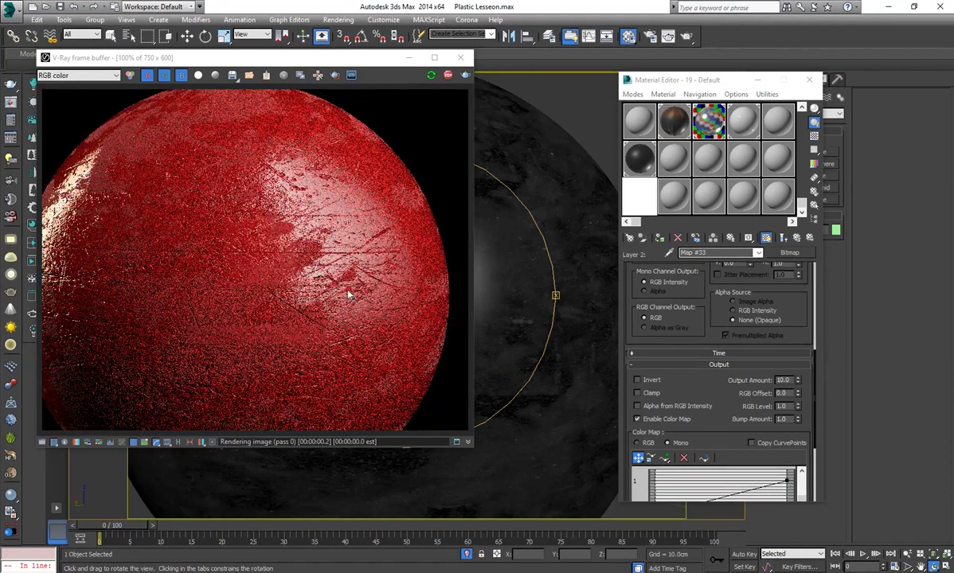
scroll(350, 279, up, 2)
scroll(327, 301, down, 2)
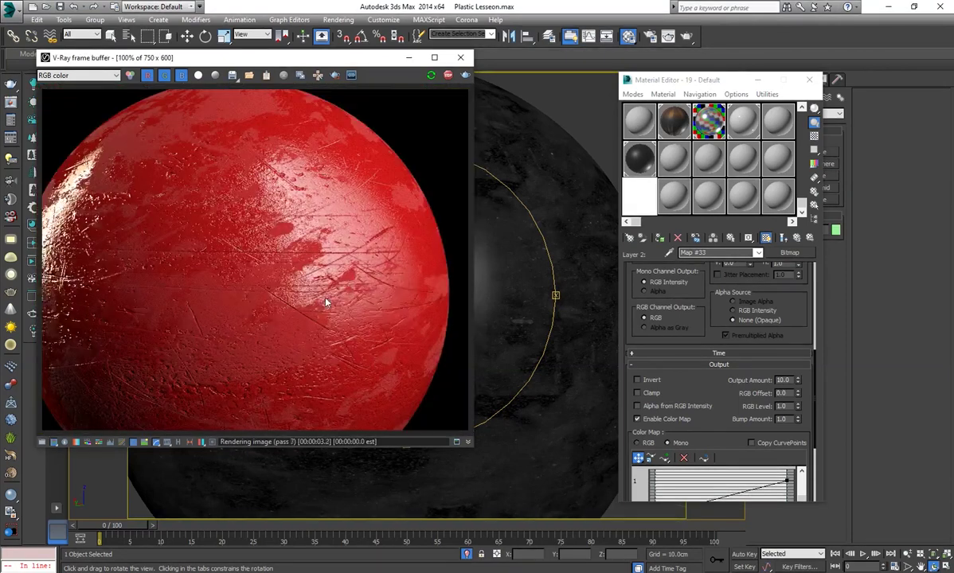
double_click(783, 380)
text(5)
key(Return)
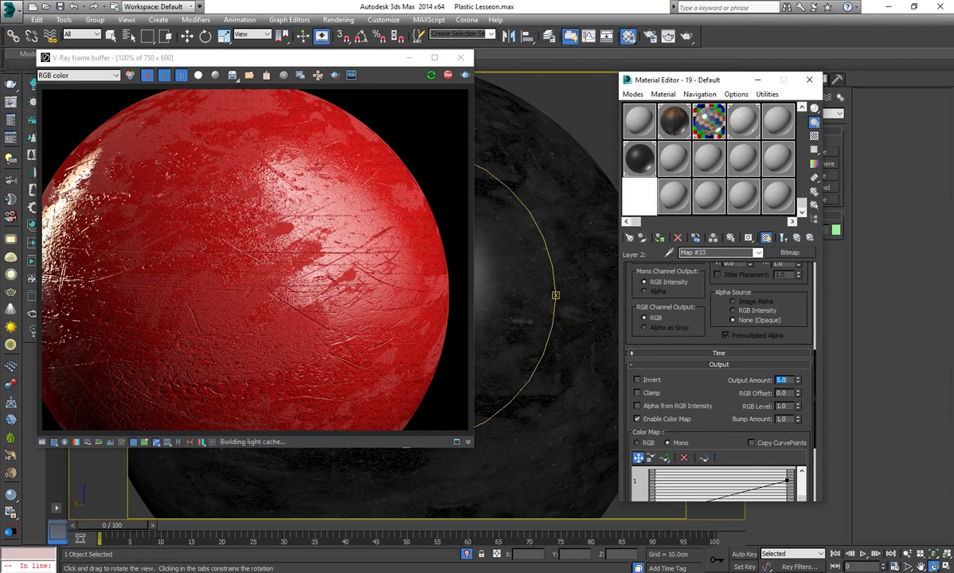
click(797, 237)
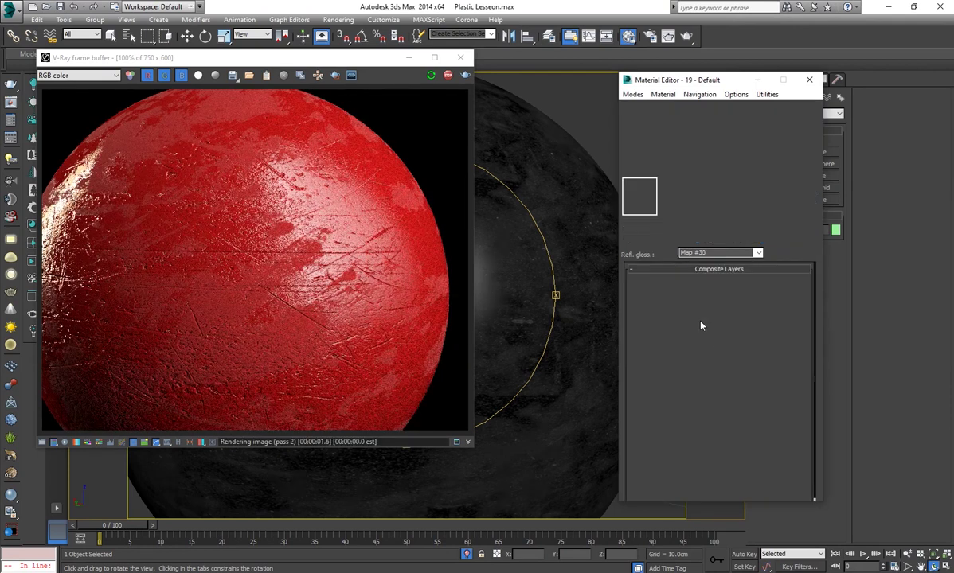
Set Layer 2's blend mode to Screen and return to the sphere's VRayMtl
click(702, 321)
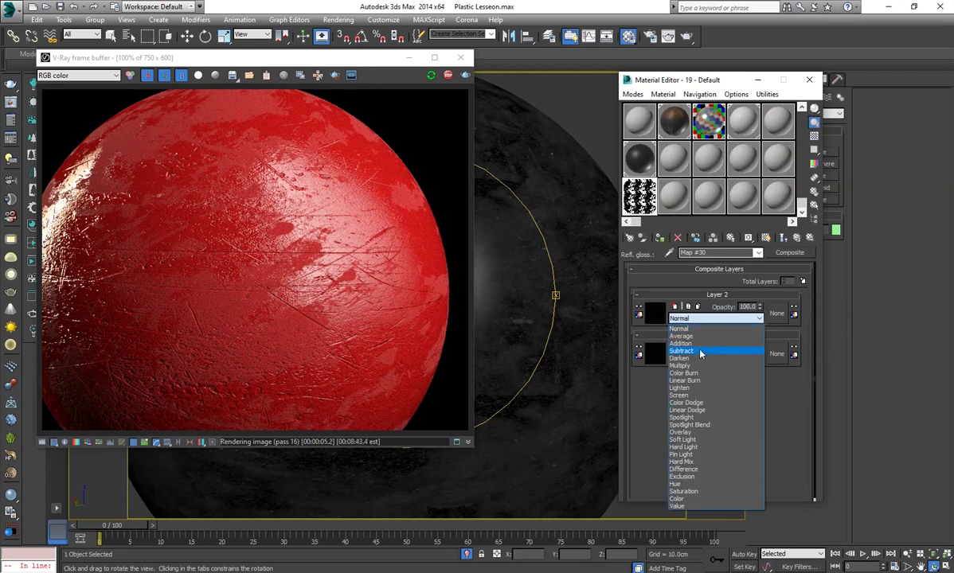
click(697, 396)
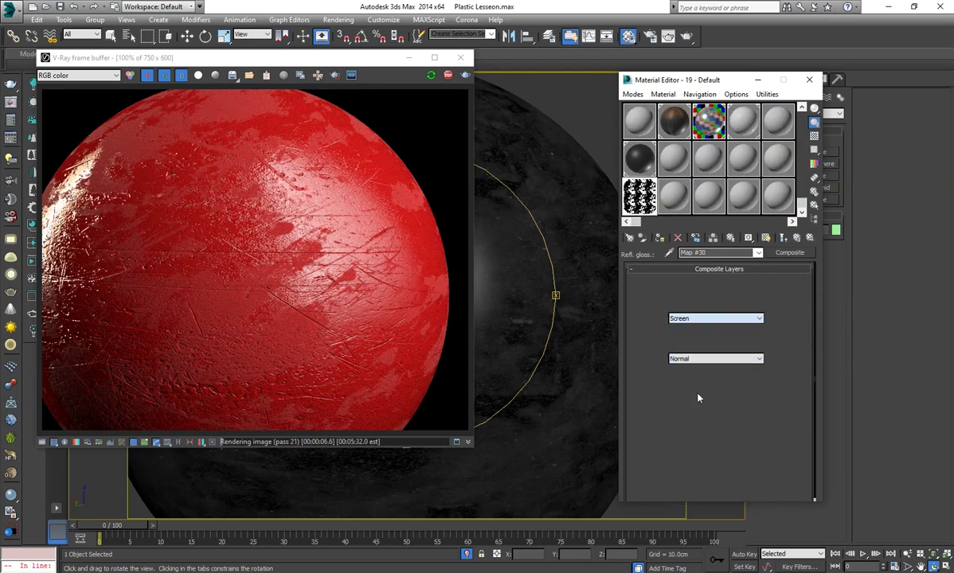
right_click(530, 299)
scroll(527, 299, down, 3)
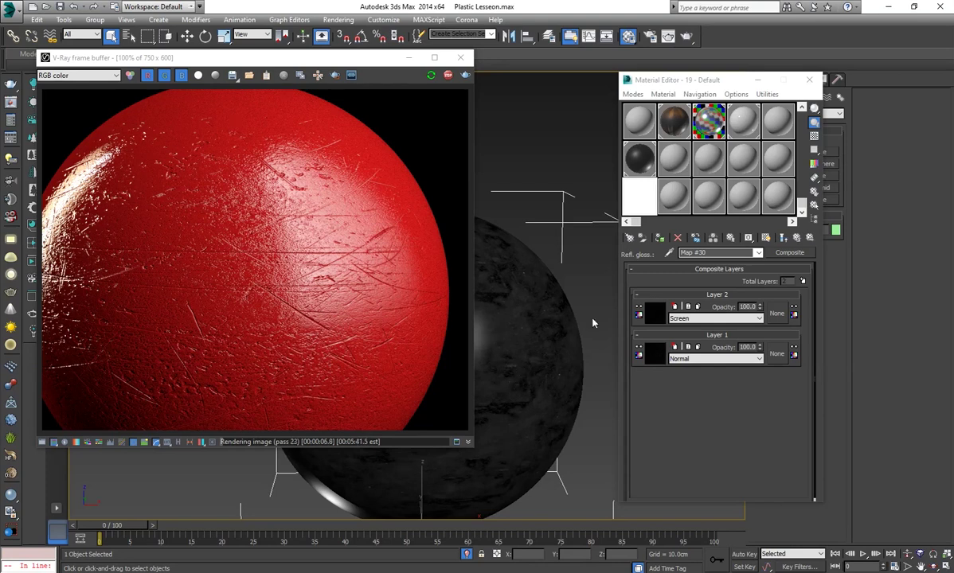
click(799, 239)
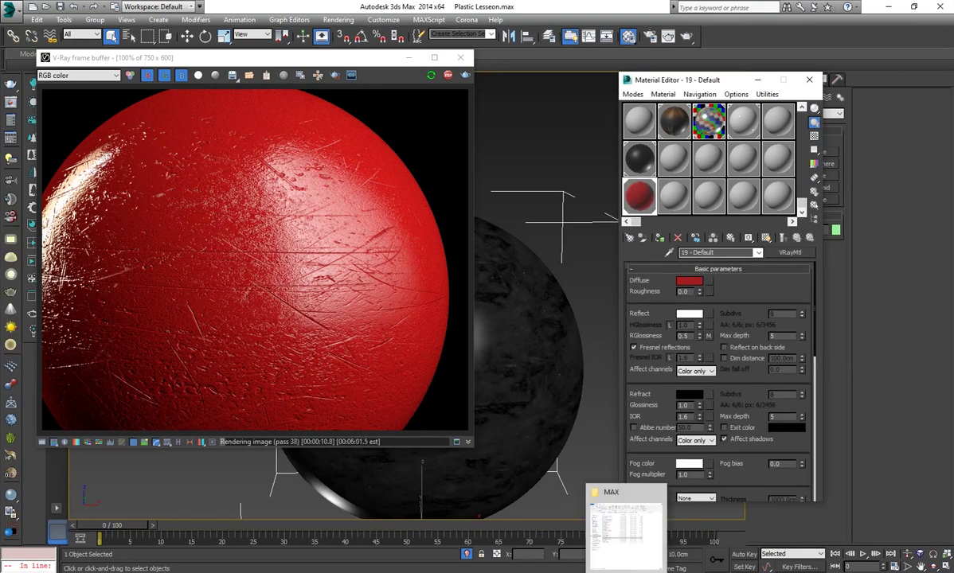
click(613, 550)
Open Capture.JPG from Documents > Tuts > References > Plastic in the photo viewer
click(389, 250)
click(396, 196)
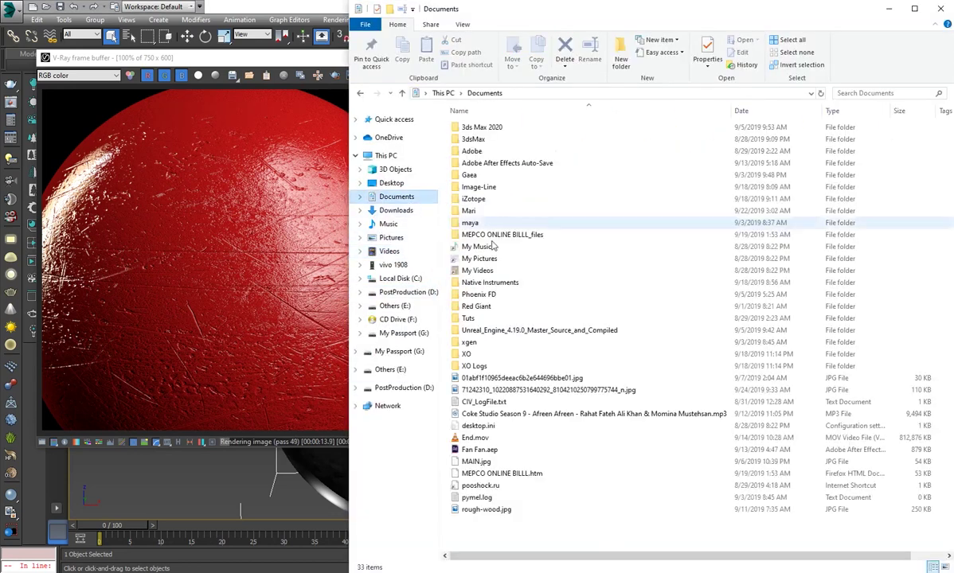
double_click(481, 317)
double_click(730, 142)
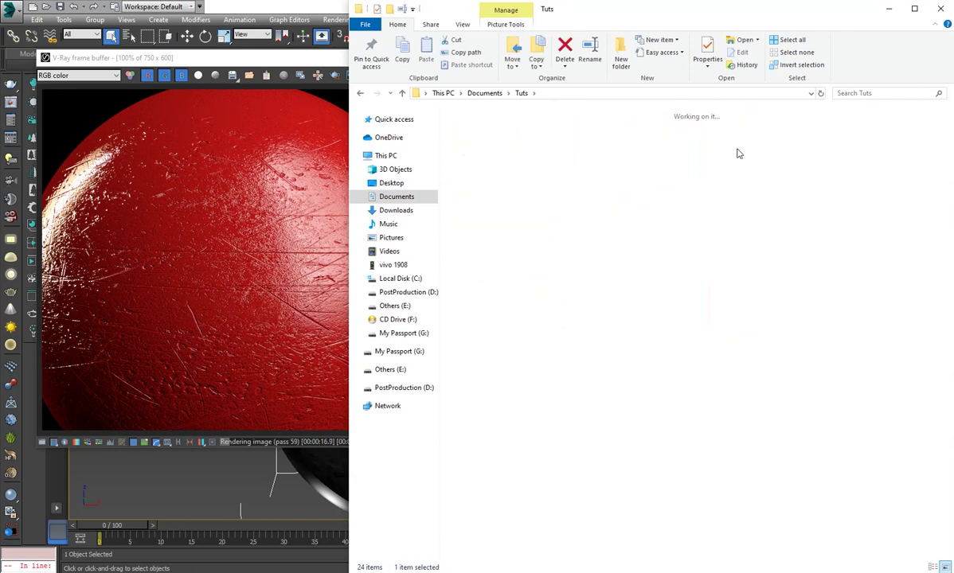
double_click(729, 147)
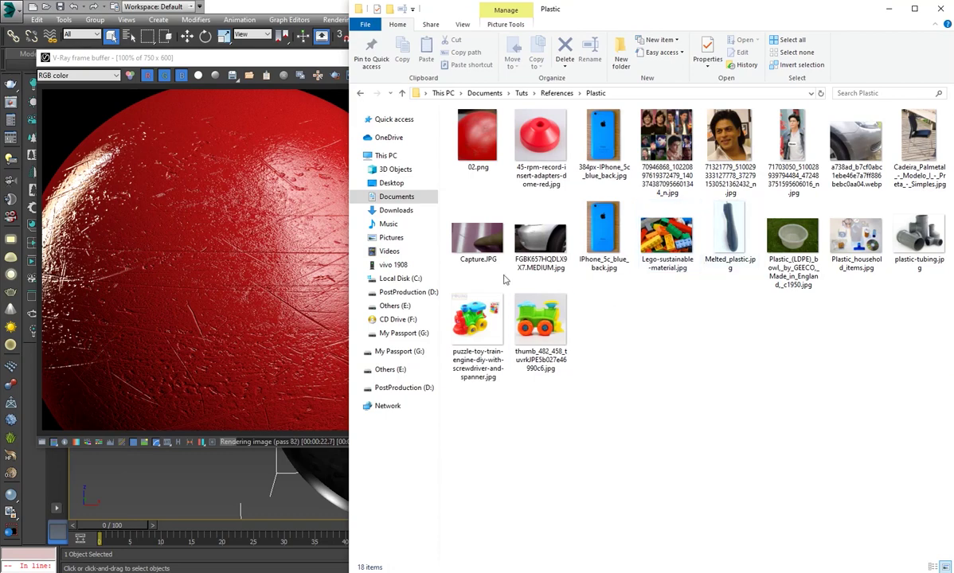
click(492, 251)
double_click(493, 250)
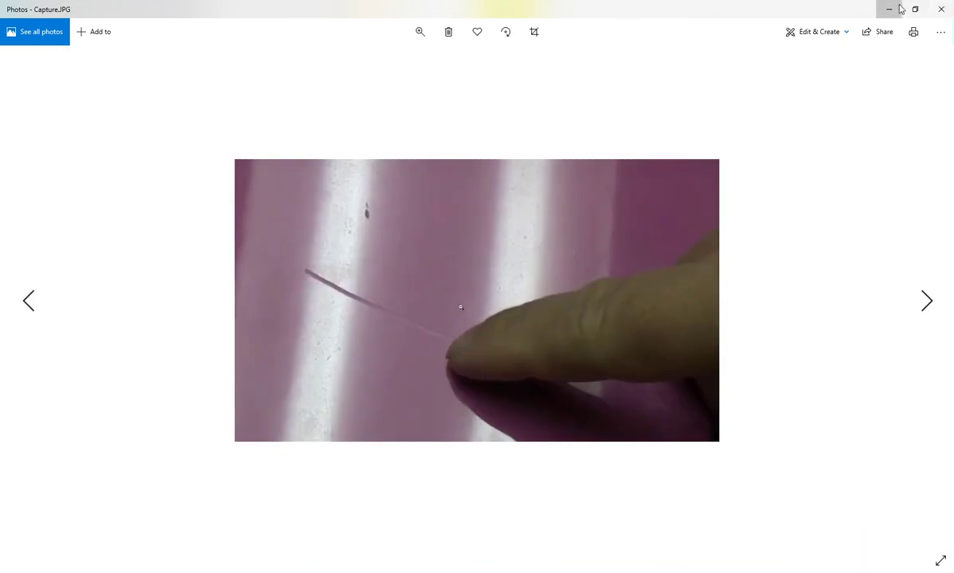
Put the photo viewer away and restart the sphere's V-Ray render in 3ds Max
click(894, 10)
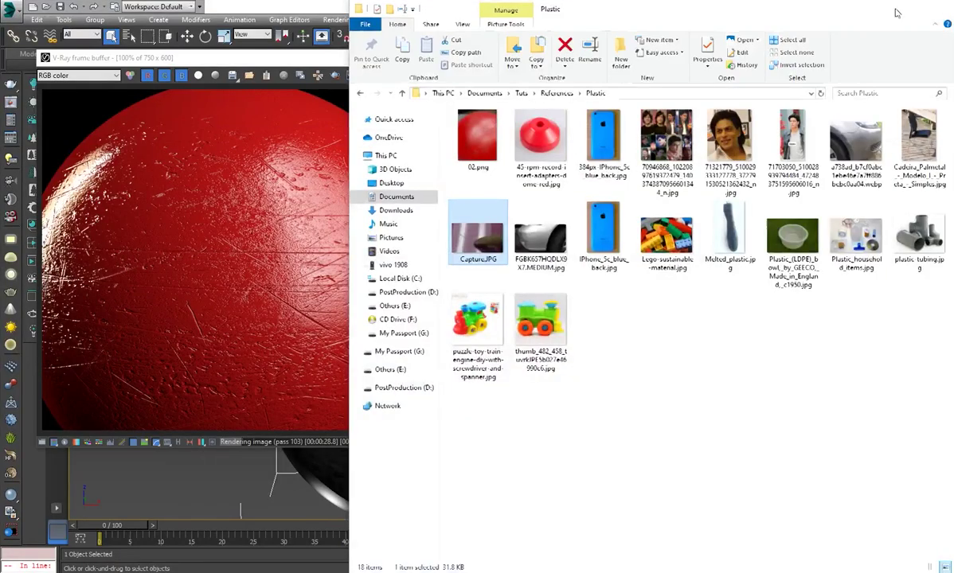
click(894, 12)
scroll(328, 251, up, 3)
scroll(301, 246, down, 3)
click(436, 80)
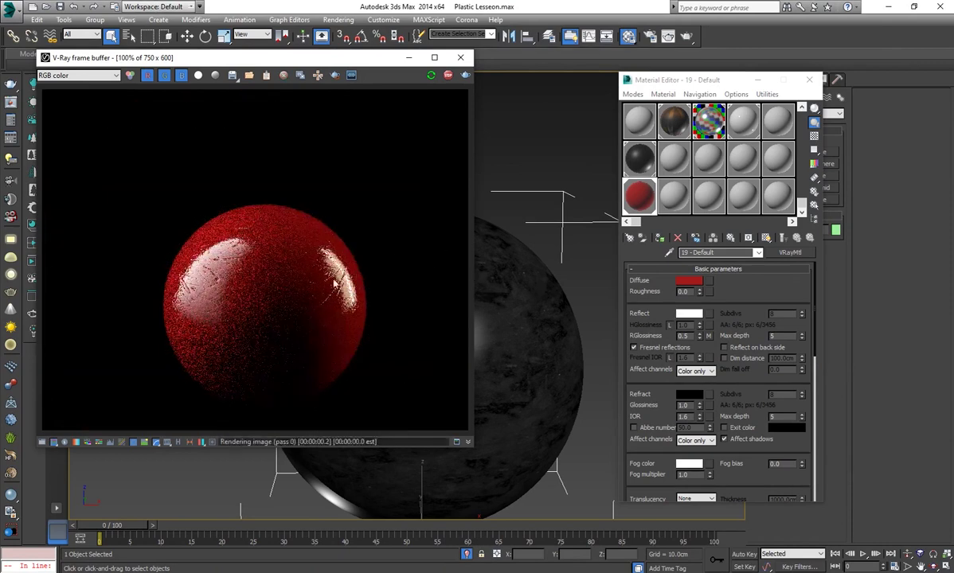
Toggle Isolate Selection off and back on so only the sphere stays visible
scroll(247, 280, up, 2)
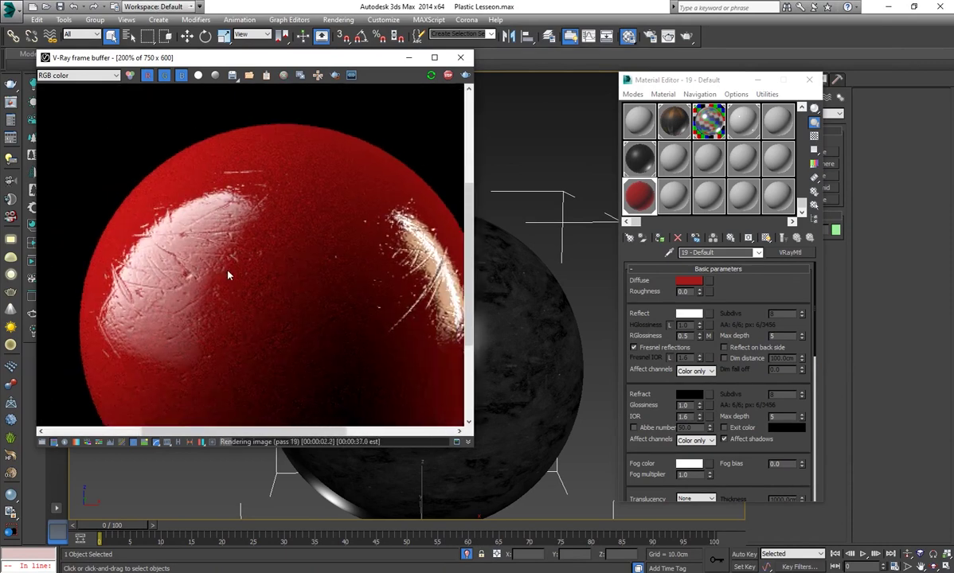
scroll(214, 253, down, 2)
click(467, 555)
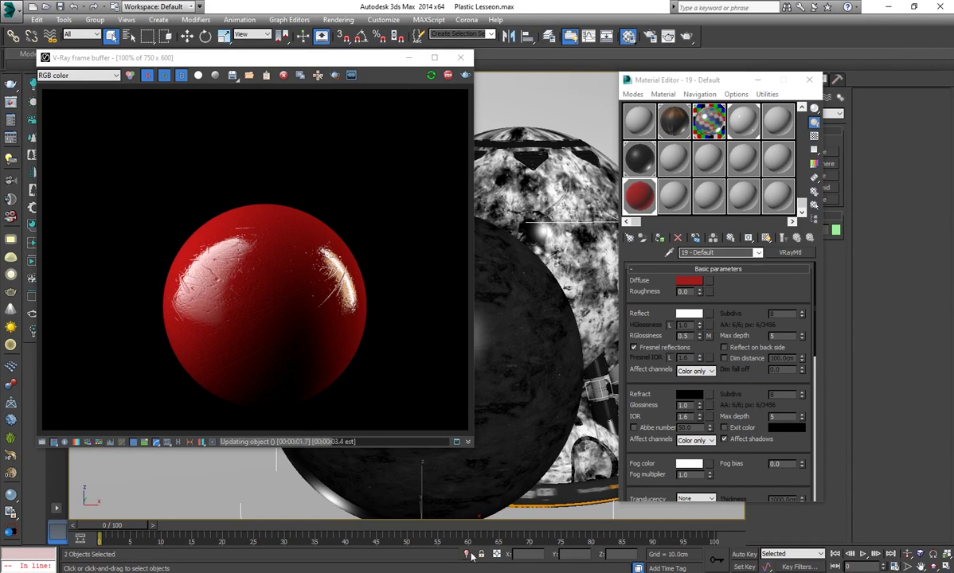
click(468, 554)
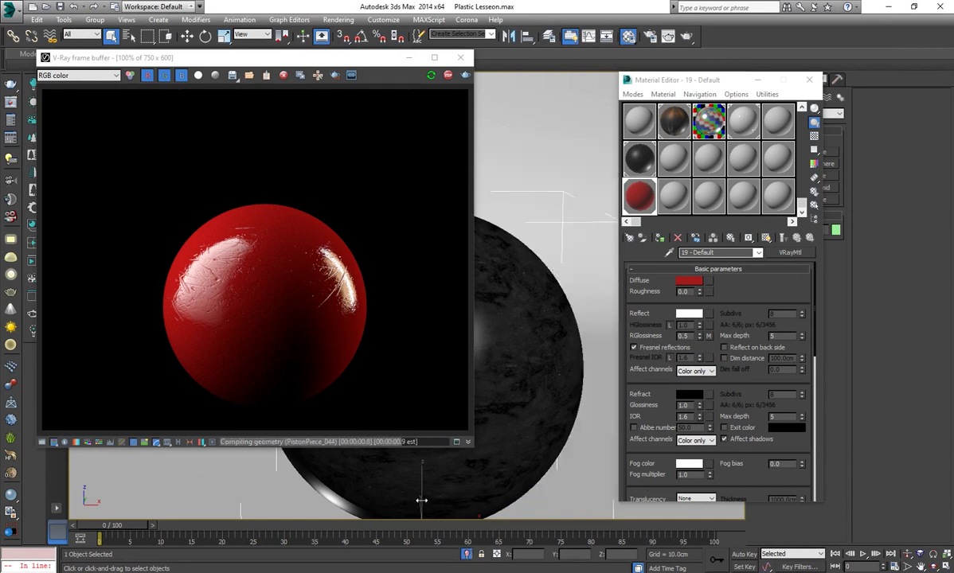
Move the scene object up and right with the Move tool and re-render the scene
key(w)
middle_drag(452, 490, 500, 413)
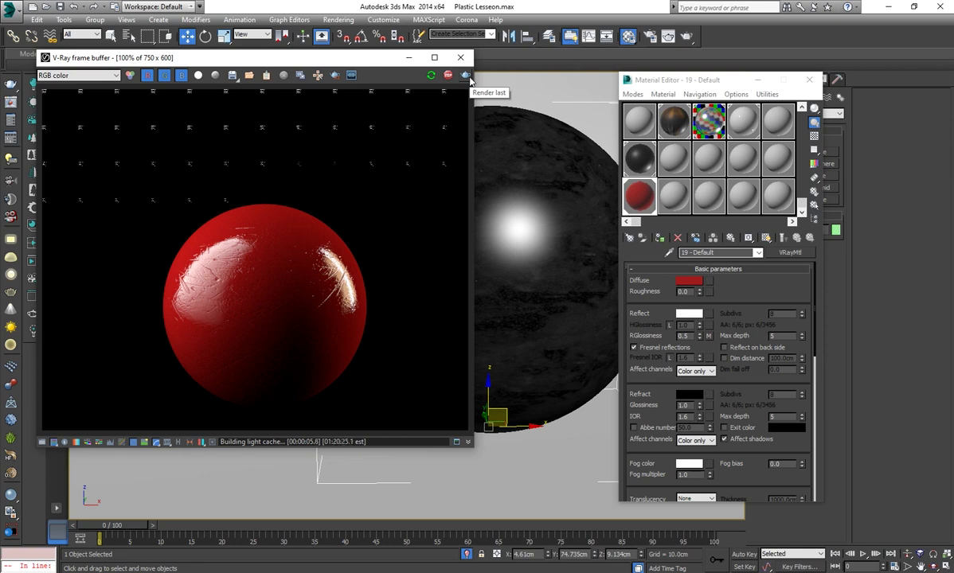
click(467, 75)
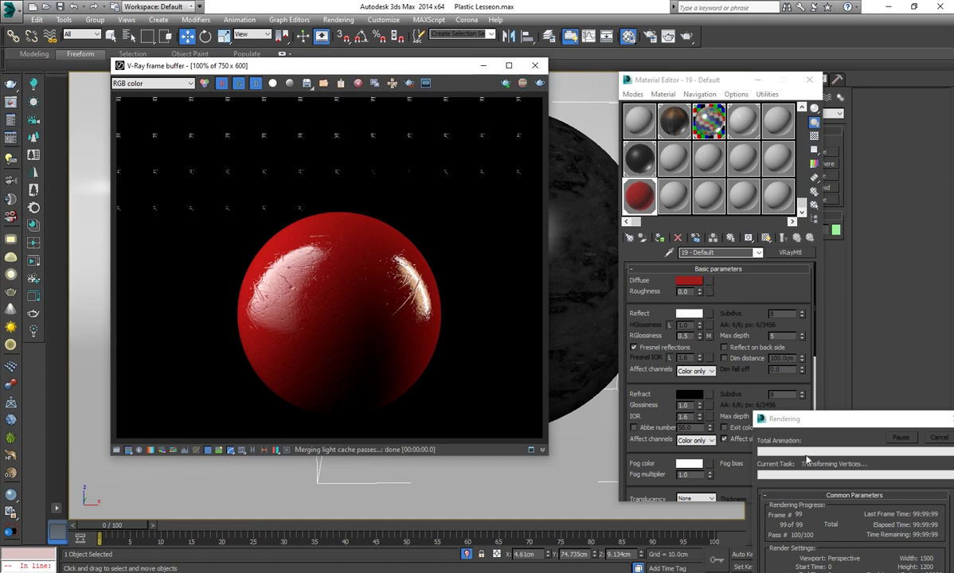
click(688, 40)
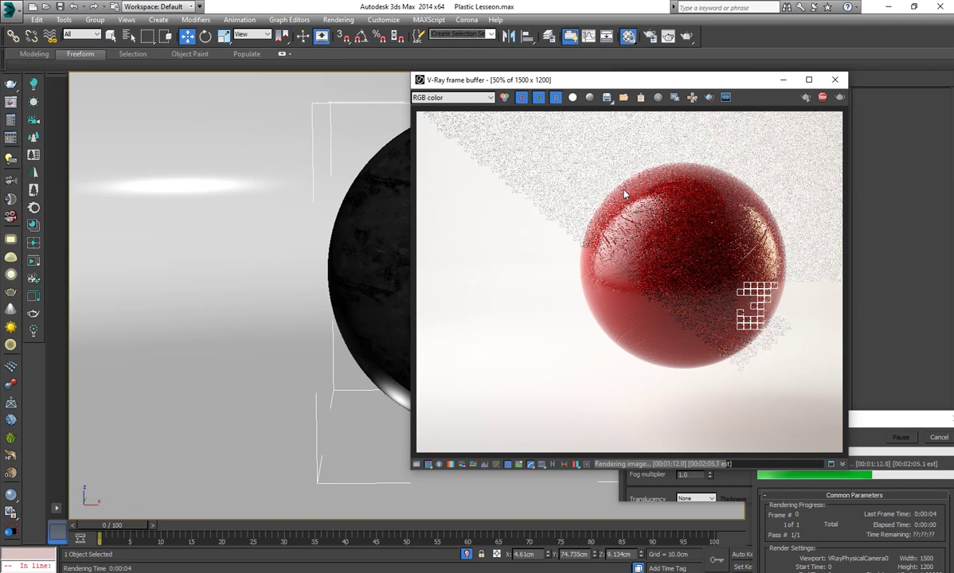
Pan the V-Ray frame buffer to inspect the sphere's top in the 1500 × 1200 render
scroll(642, 265, up, 2)
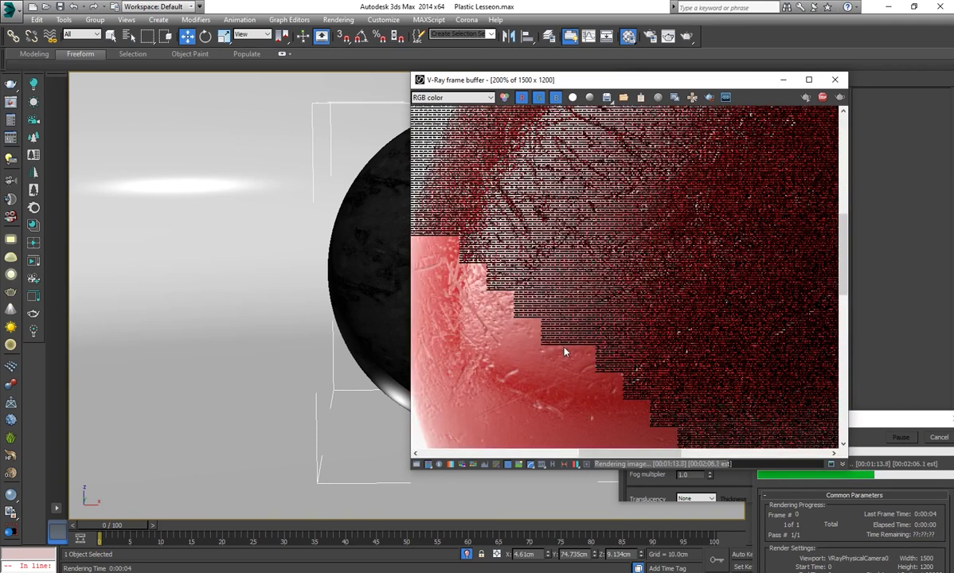
scroll(563, 351, down, 2)
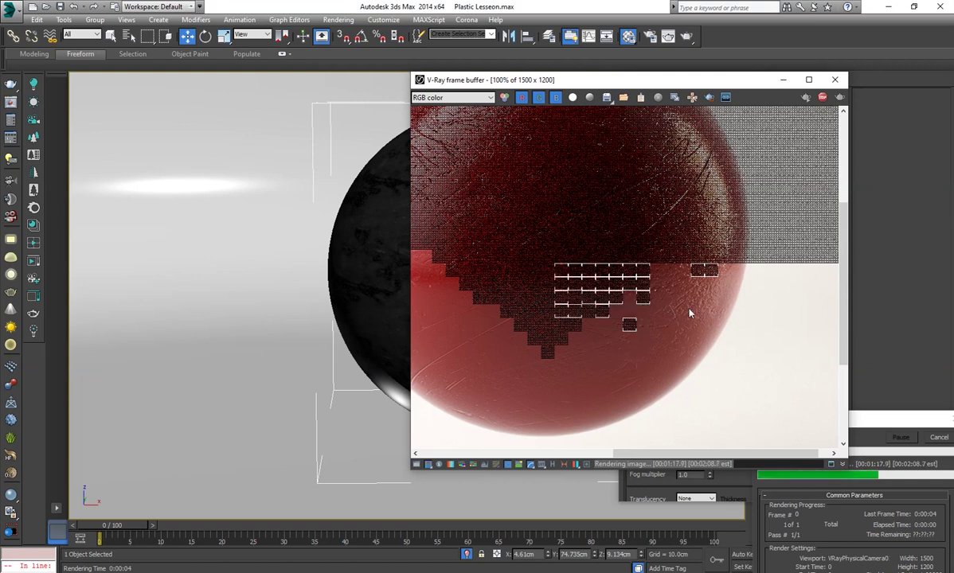
middle_drag(664, 313, 660, 364)
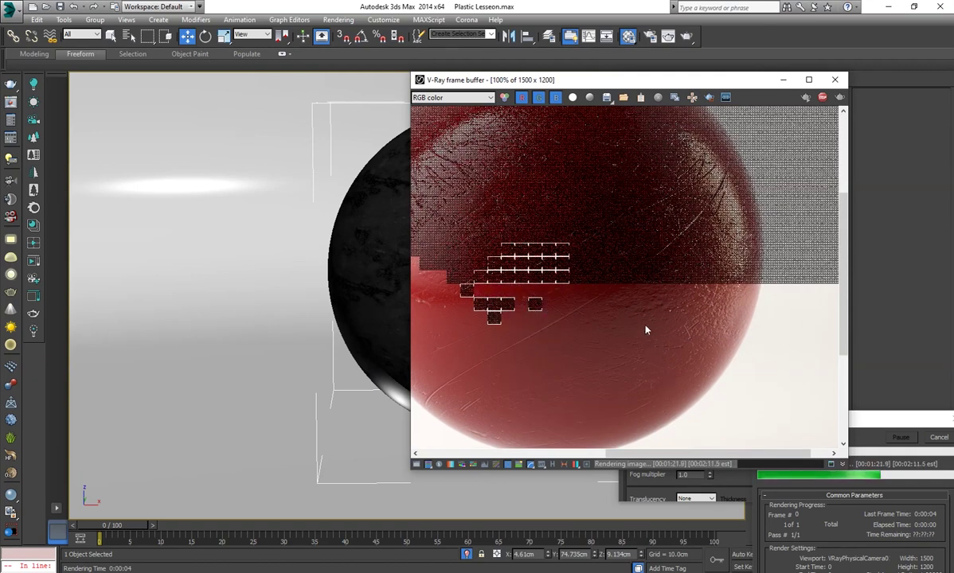
middle_drag(643, 313, 667, 362)
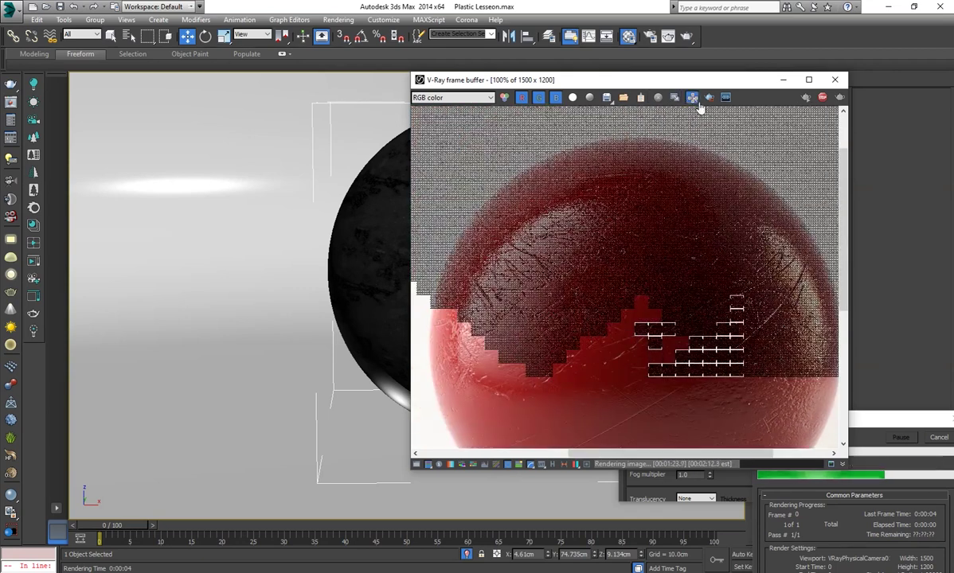
middle_drag(601, 316, 624, 271)
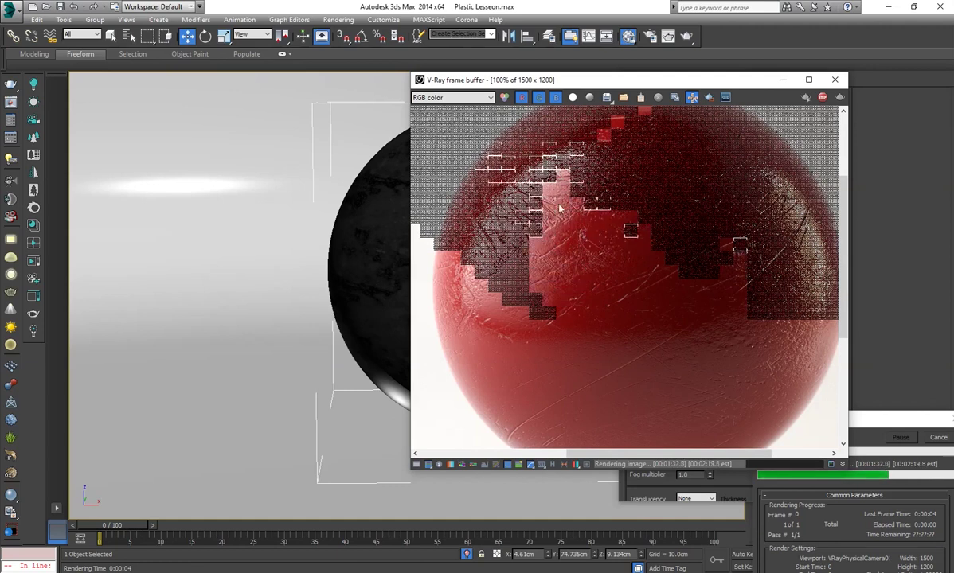
middle_drag(632, 187, 603, 265)
Zoom around the finished render, then move the frame buffer aside to reveal the material settings
scroll(603, 265, down, 2)
scroll(617, 132, down, 2)
scroll(666, 258, up, 2)
scroll(621, 287, up, 2)
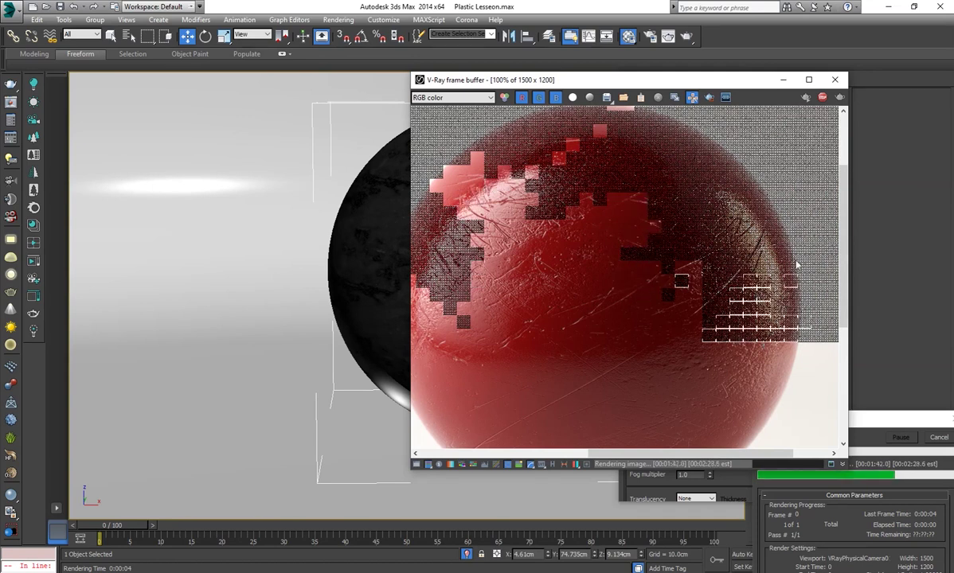
scroll(617, 277, down, 2)
scroll(644, 263, up, 2)
scroll(645, 243, up, 2)
scroll(682, 303, down, 1)
scroll(685, 315, down, 1)
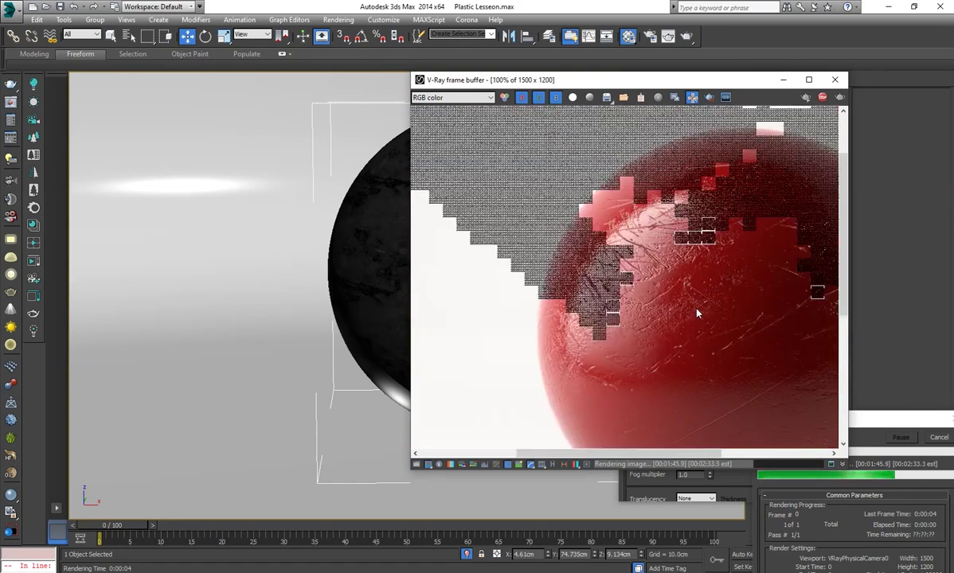
click(920, 417)
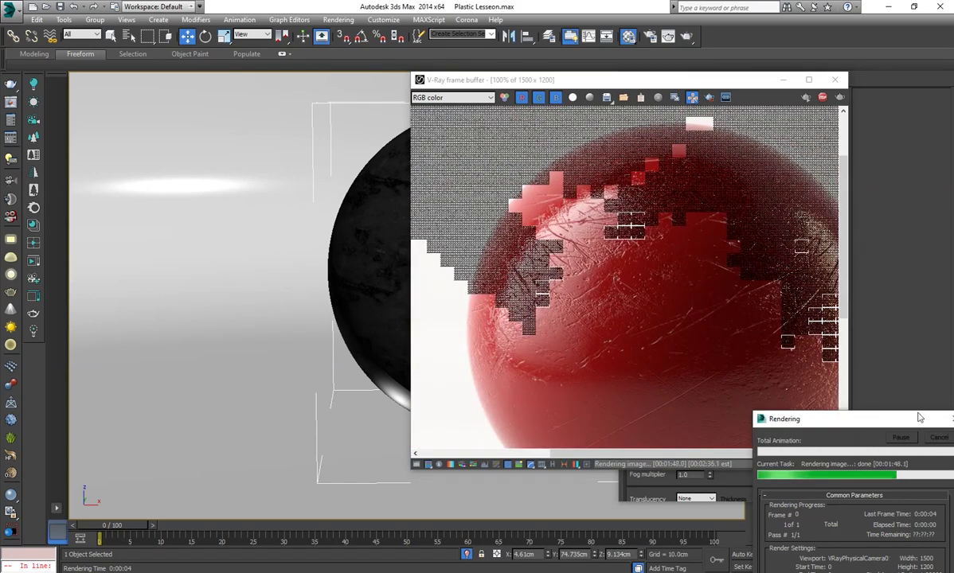
mouse_move(667, 79)
mouse_down()
mouse_move(245, 78)
mouse_move(319, 73)
mouse_up()
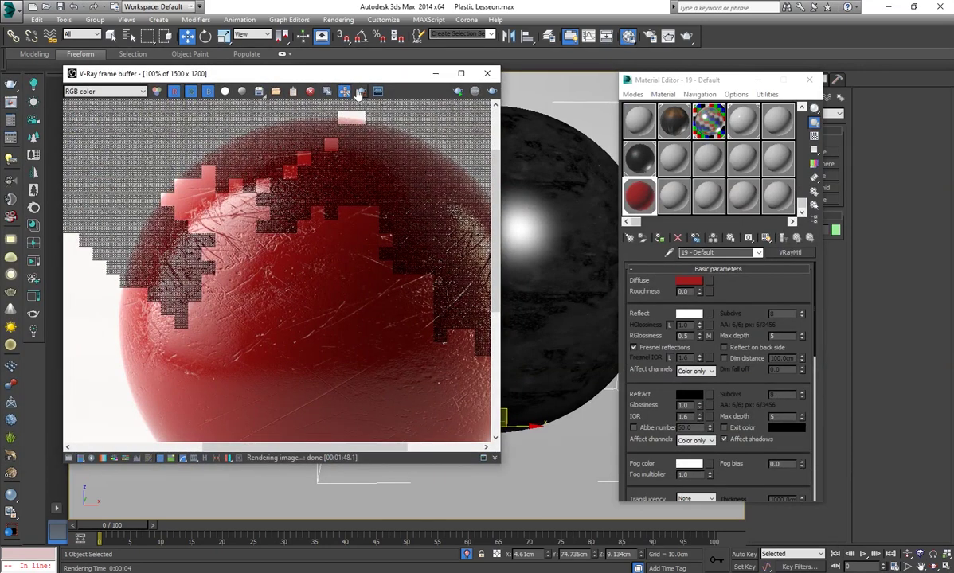
Mark a render region on the sphere, preview the composite glossiness map, and render the region
drag(144, 246, 266, 360)
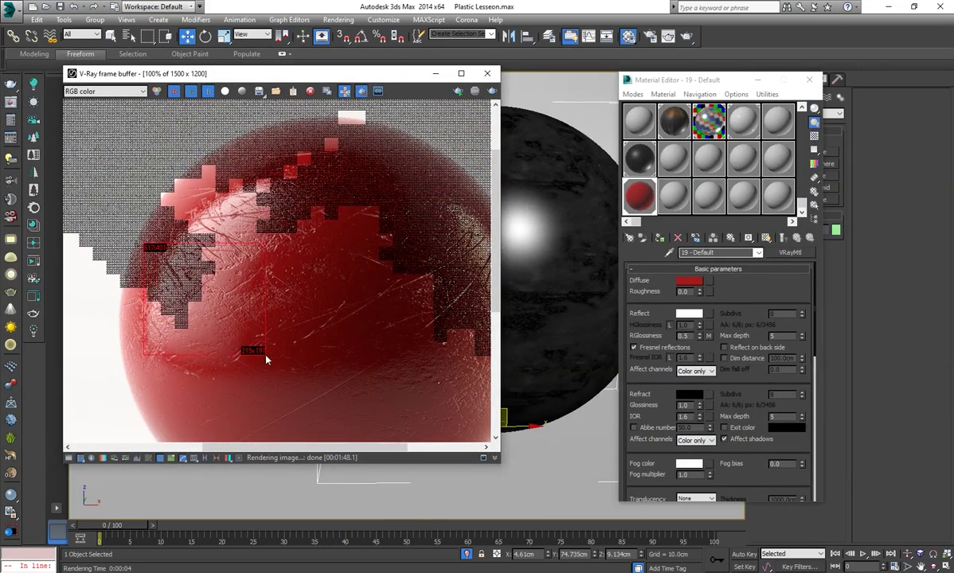
click(708, 337)
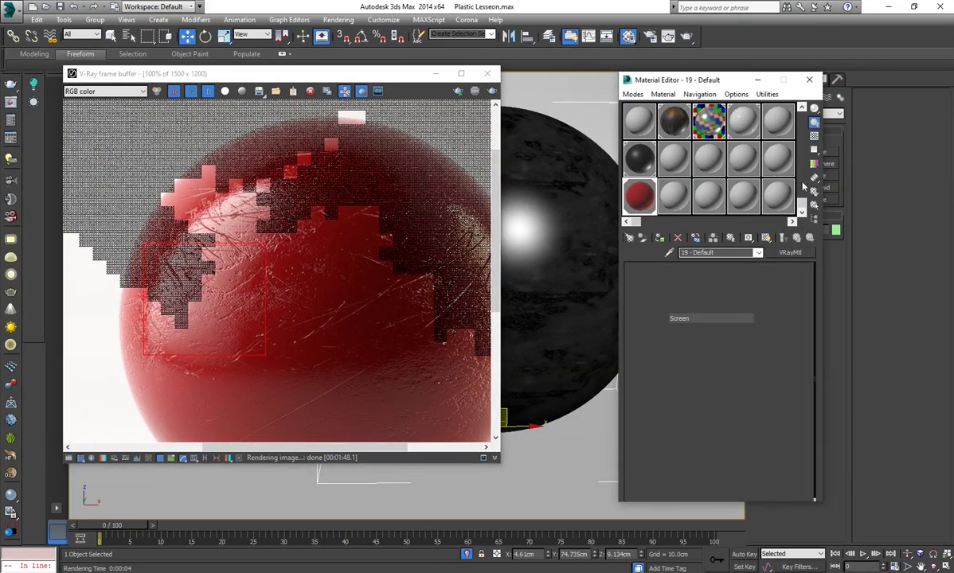
double_click(633, 199)
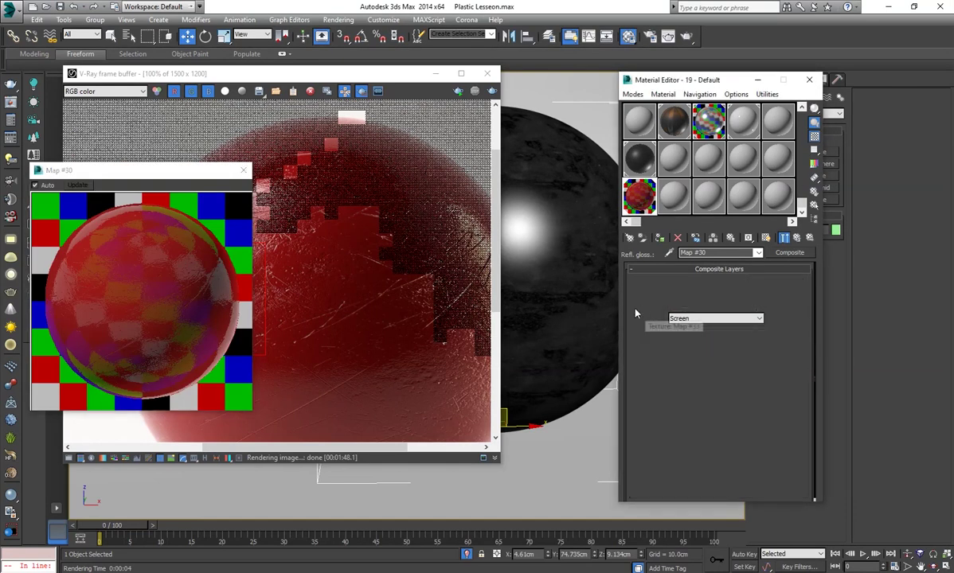
click(293, 301)
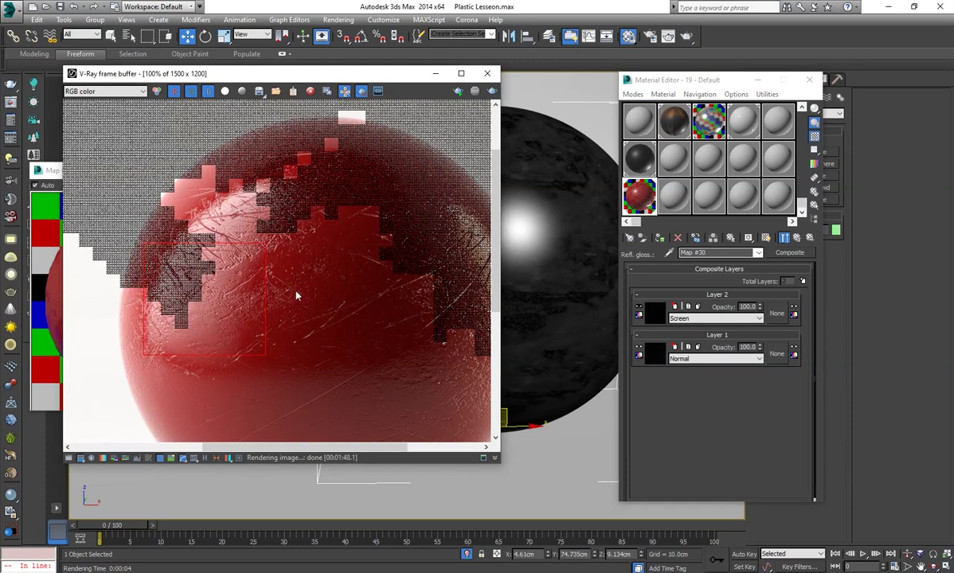
click(494, 91)
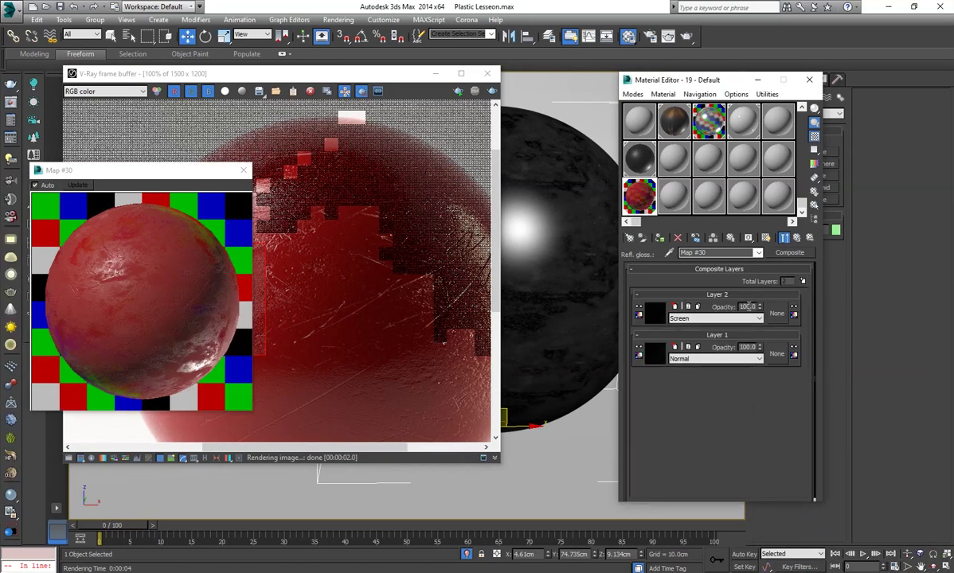
Try Layer 2 opacity values of 50, 20 and 30, re-rendering the region to compare
text(50)
key(Return)
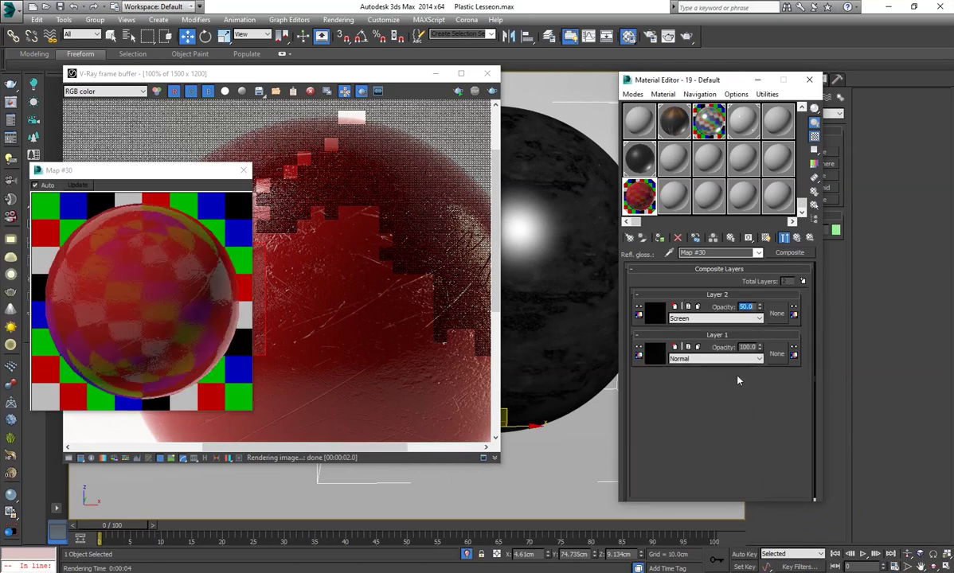
text(20)
key(Return)
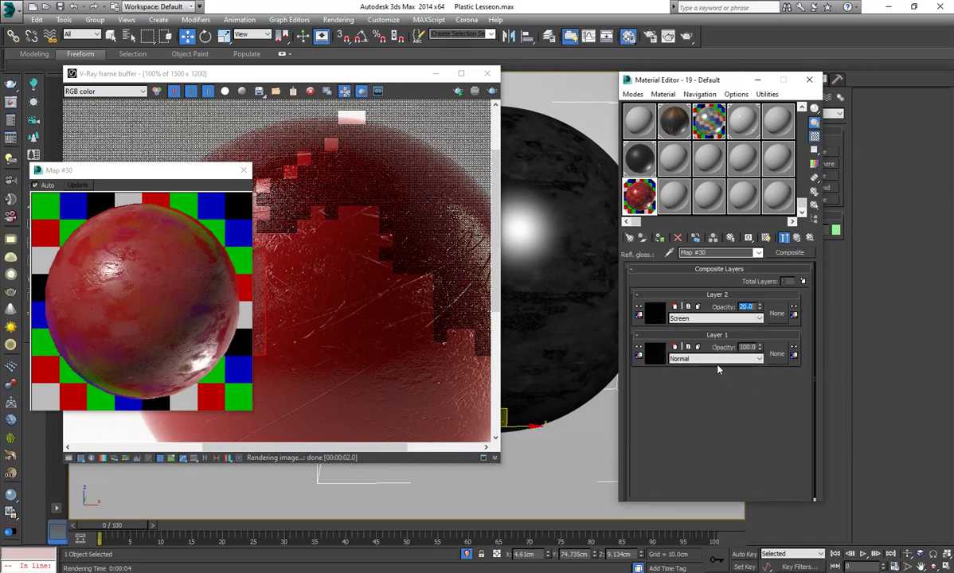
text(30)
key(Return)
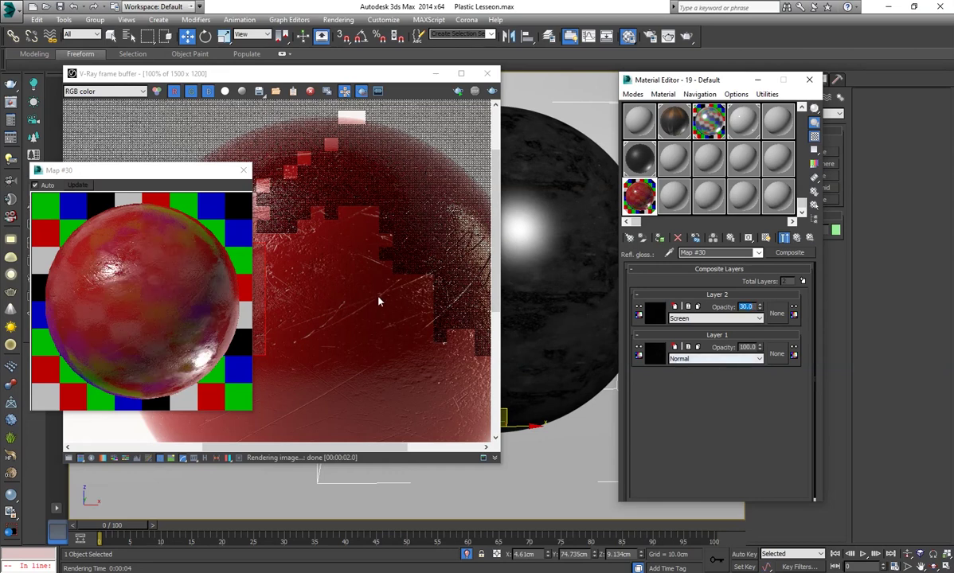
text(20)
click(367, 311)
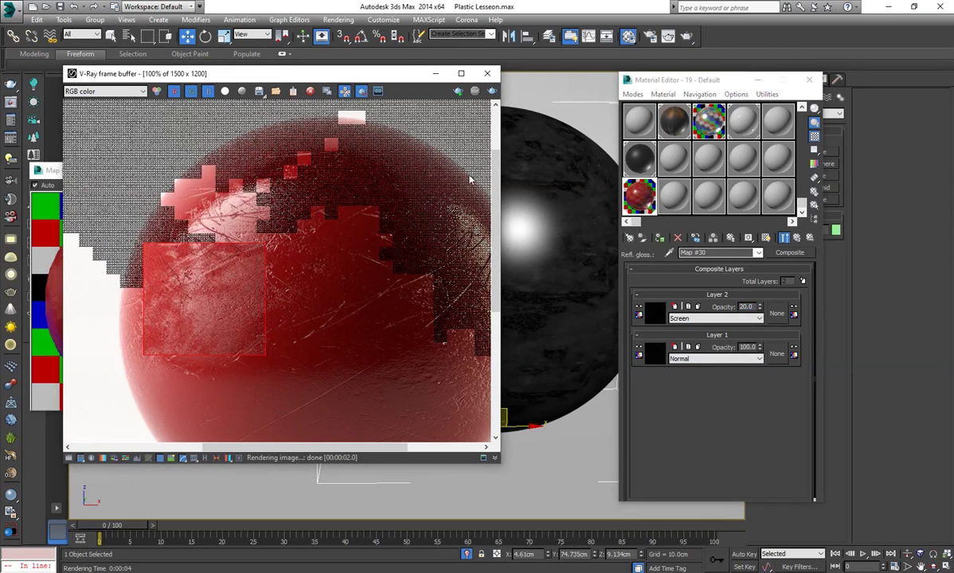
click(492, 93)
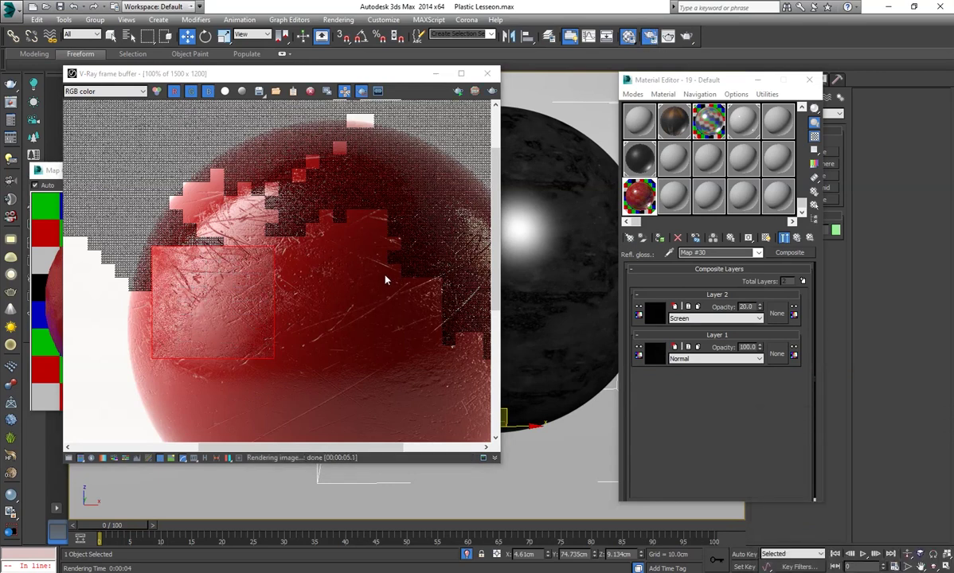
key(F10)
Move Render Setup aside, frame a region around the sphere, and render it
drag(177, 159, 562, 192)
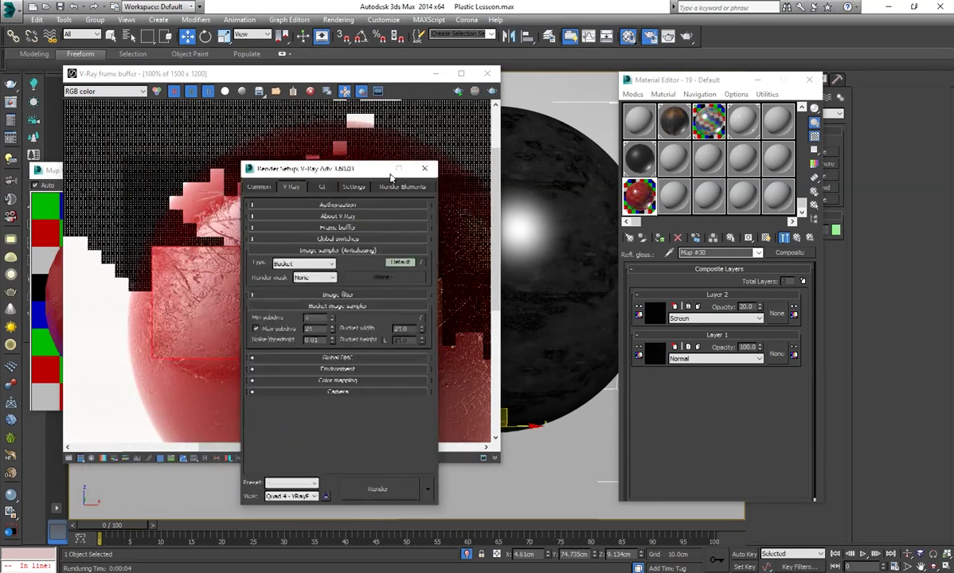
click(261, 285)
scroll(209, 157, down, 2)
drag(212, 147, 459, 375)
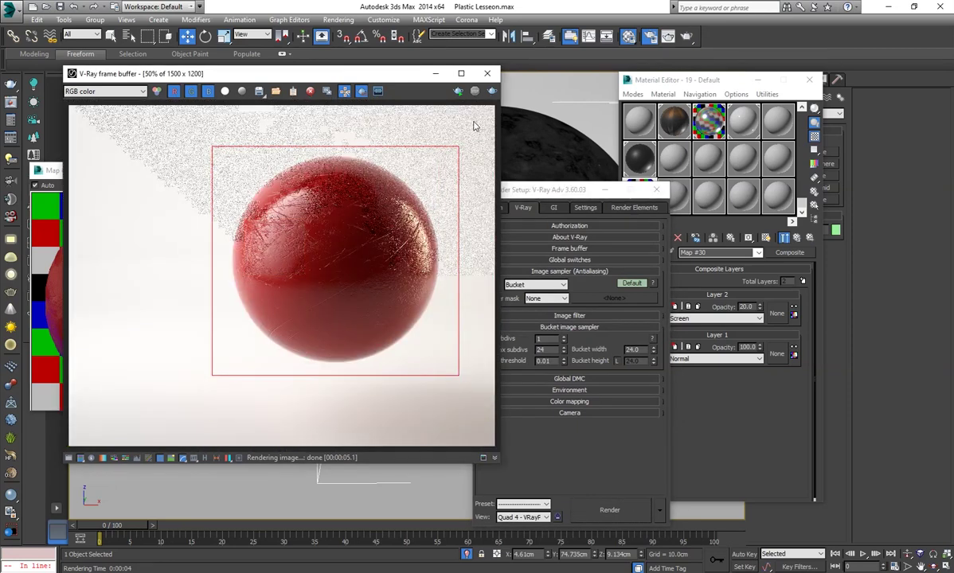
click(493, 93)
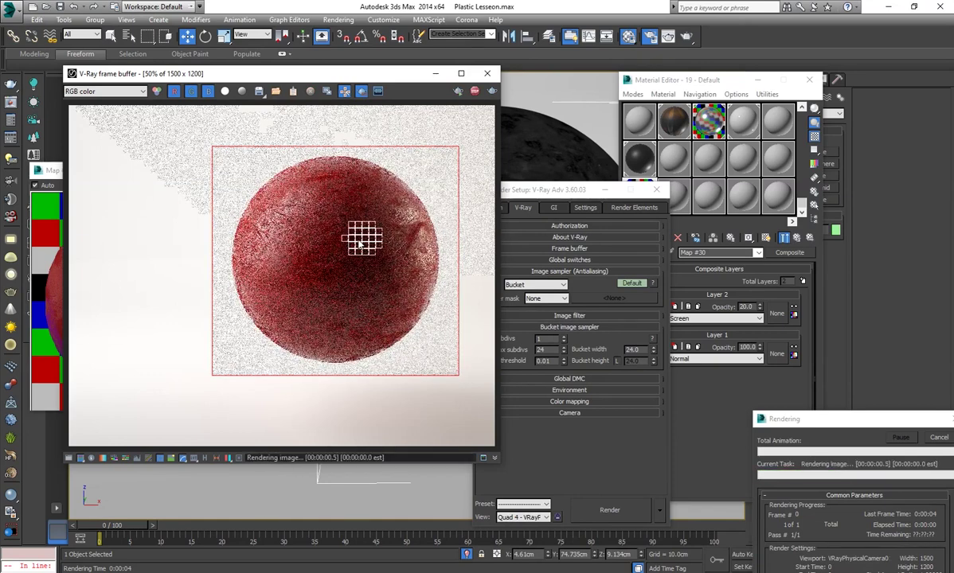
Inspect the rendered region in the V-Ray frame buffer and close Render Setup
scroll(342, 242, up, 1)
scroll(338, 249, up, 1)
scroll(422, 208, down, 1)
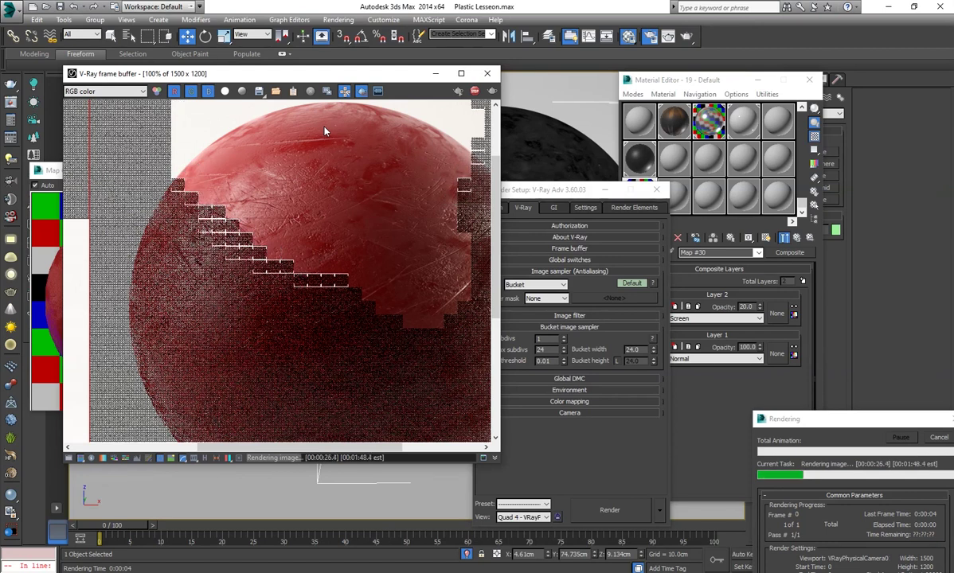
middle_drag(367, 228, 380, 252)
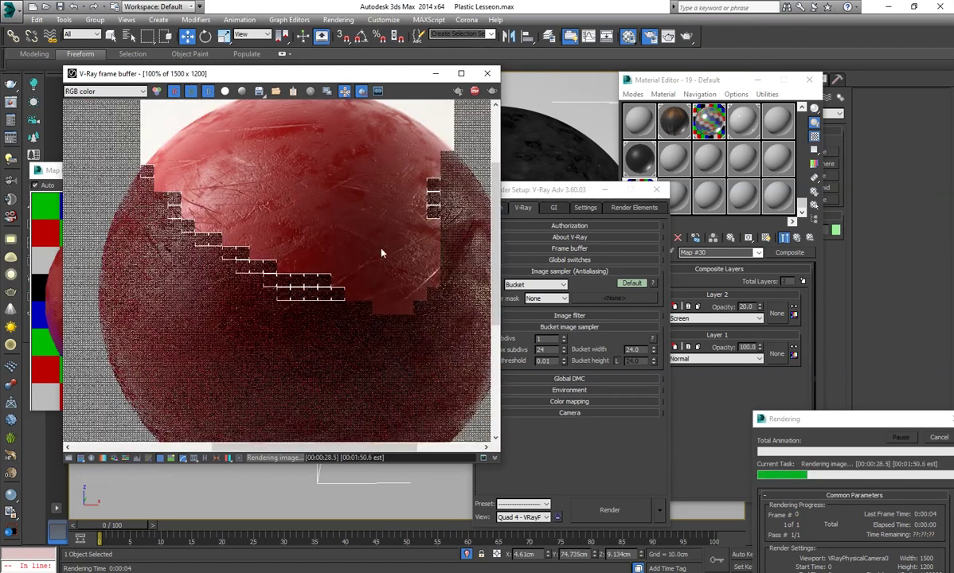
click(656, 189)
scroll(358, 256, down, 2)
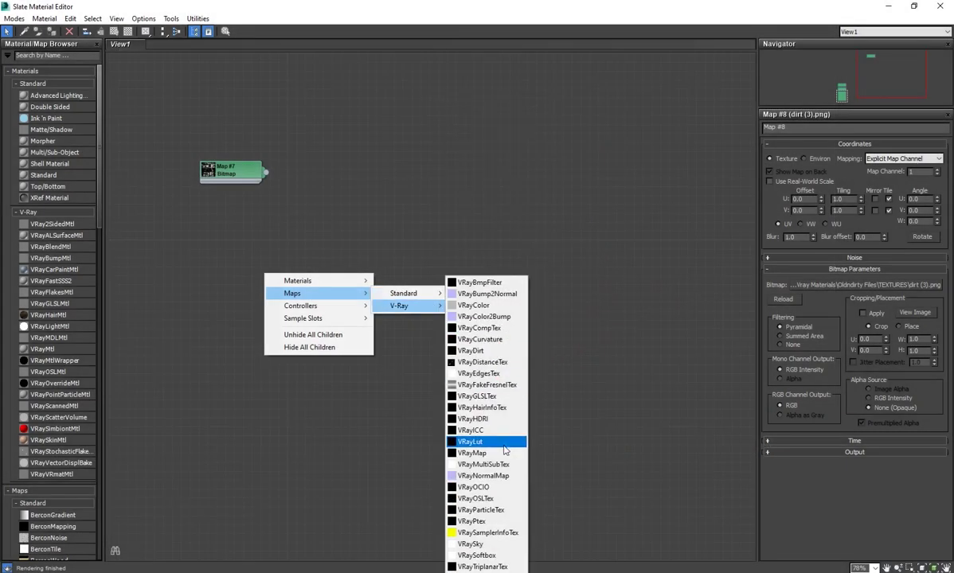
mouse_move(399, 293)
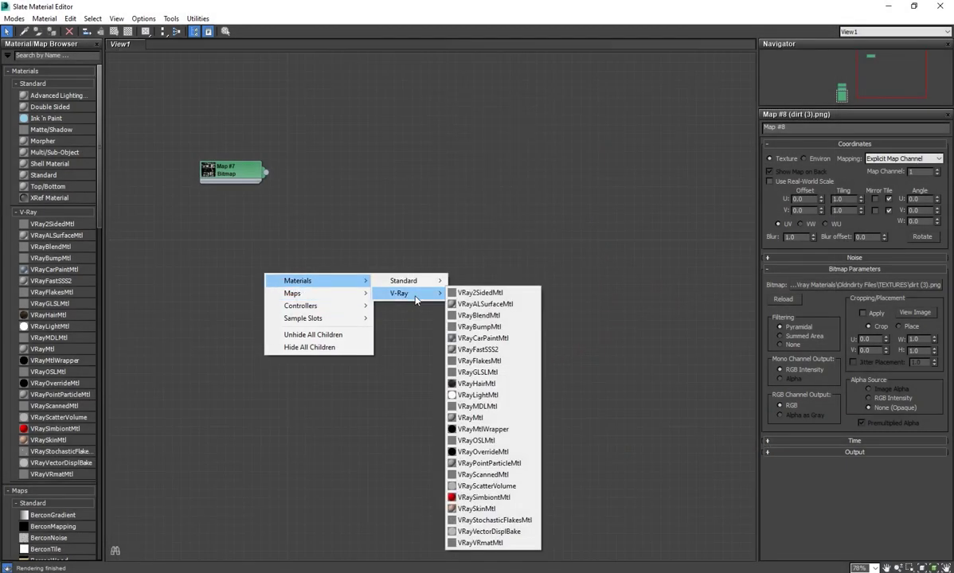
Add a new VRayMtl, Material #50, placed beside the Map #7 bitmap node
click(478, 411)
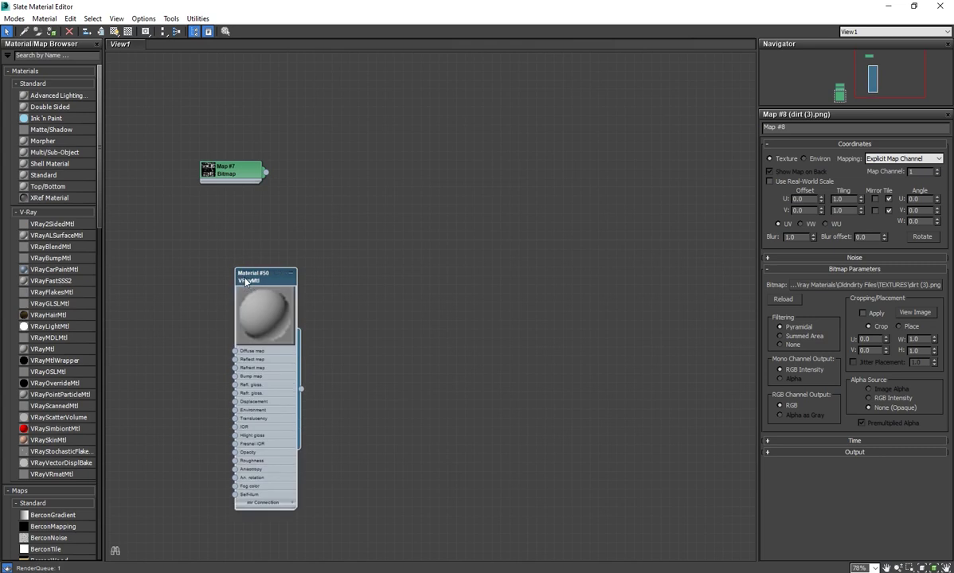
drag(263, 271, 388, 193)
mouse_move(254, 175)
mouse_down()
mouse_move(206, 246)
mouse_move(192, 239)
mouse_up()
mouse_move(385, 201)
mouse_down()
mouse_move(356, 194)
mouse_move(375, 192)
mouse_up()
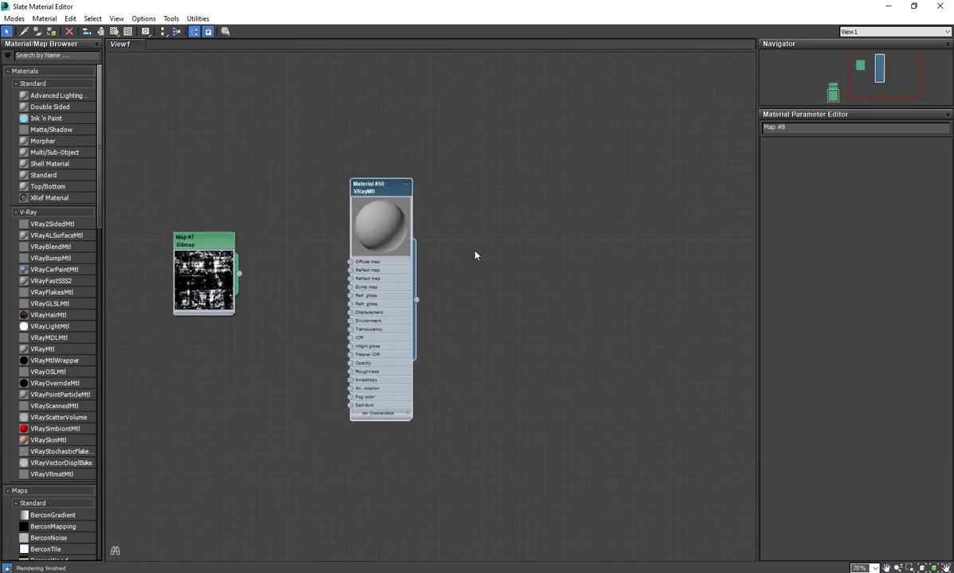
Give Material #50 a saturated red diffuse colour and a pure white reflection colour
click(828, 156)
text(255)
key(Return)
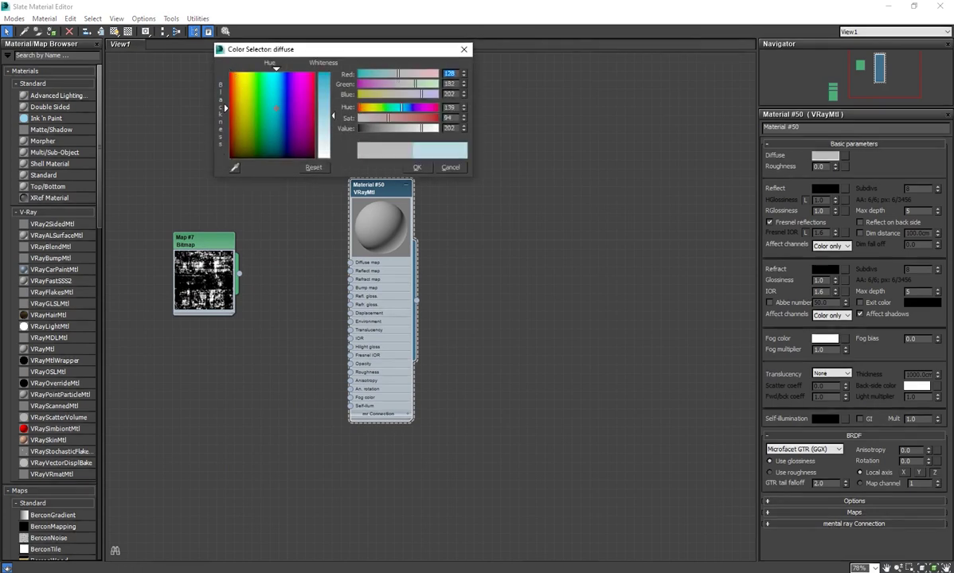
mouse_move(398, 118)
mouse_down()
mouse_move(438, 117)
mouse_move(416, 134)
mouse_up()
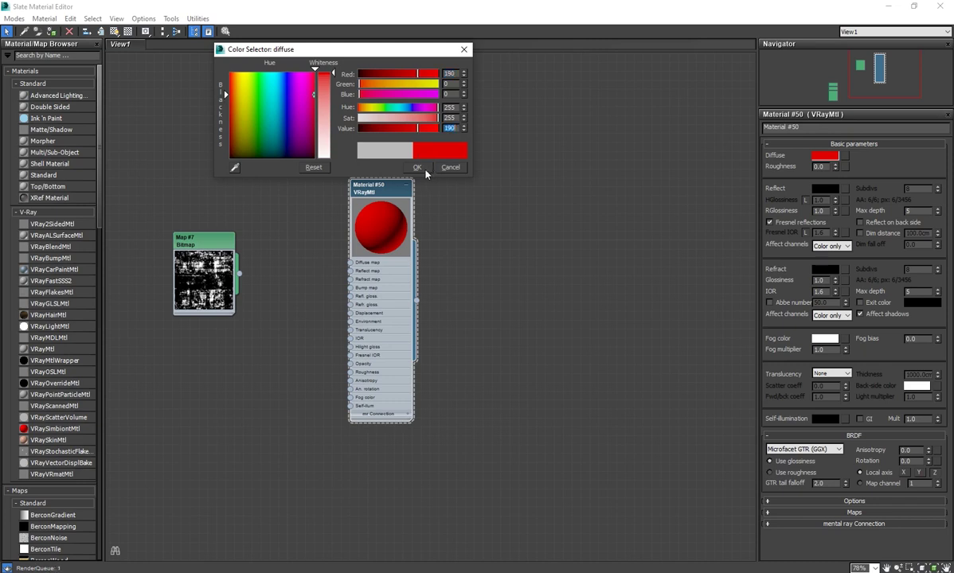
click(417, 167)
click(825, 188)
drag(390, 129, 458, 131)
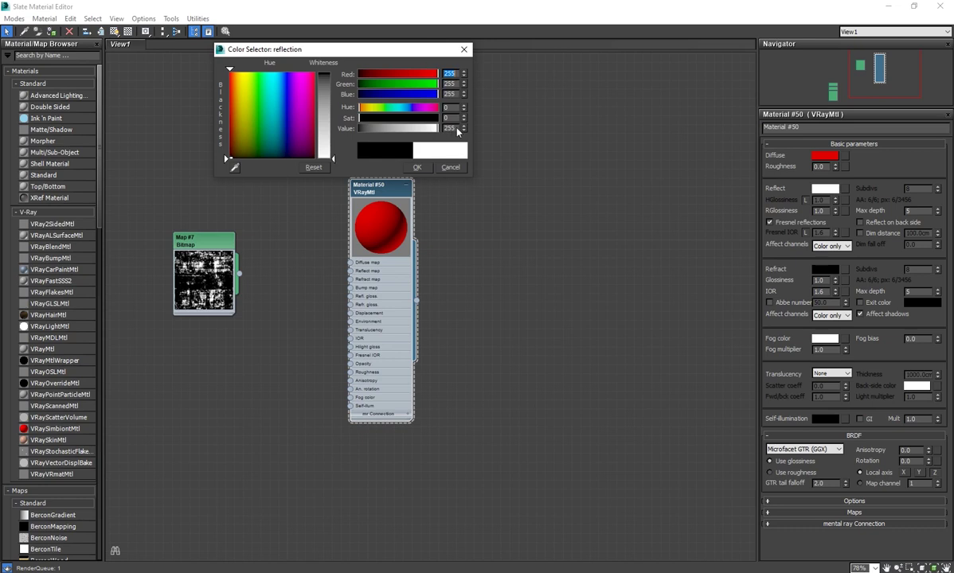
click(417, 168)
Wire the Map #7 dirt bitmap into Material #50's Refl. gloss. input
drag(430, 191, 426, 191)
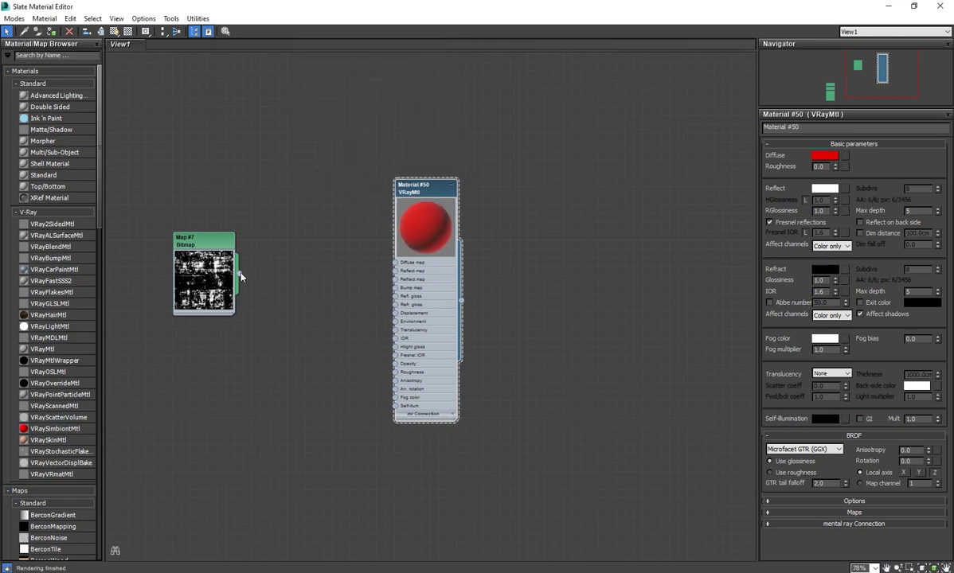
drag(239, 274, 396, 297)
scroll(394, 215, up, 3)
mouse_move(313, 296)
middle_down()
mouse_move(395, 301)
mouse_move(431, 273)
middle_up()
scroll(396, 301, down, 2)
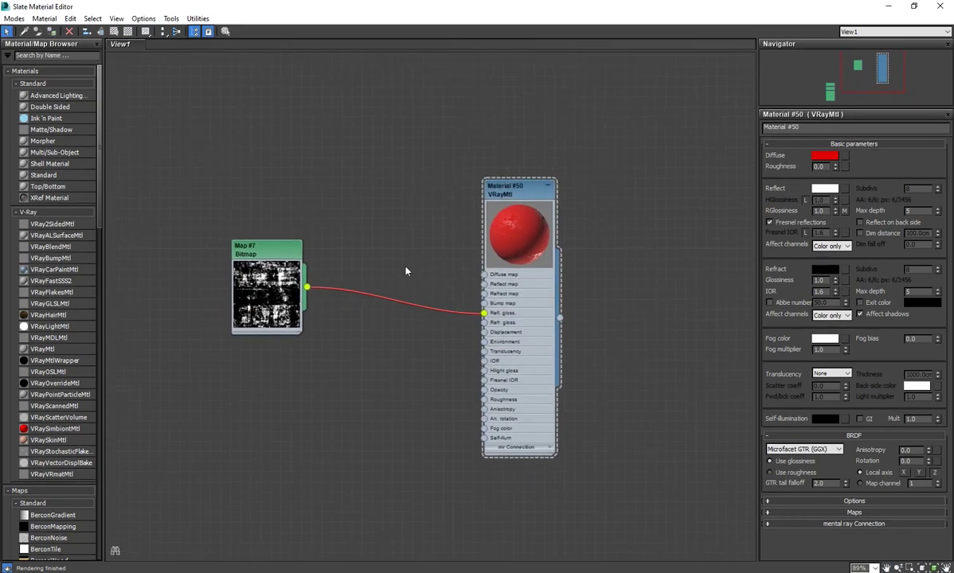
drag(307, 245, 231, 277)
scroll(514, 276, down, 1)
scroll(514, 276, up, 1)
mouse_move(513, 276)
middle_down()
mouse_move(420, 251)
mouse_move(565, 277)
middle_up()
drag(272, 236, 232, 222)
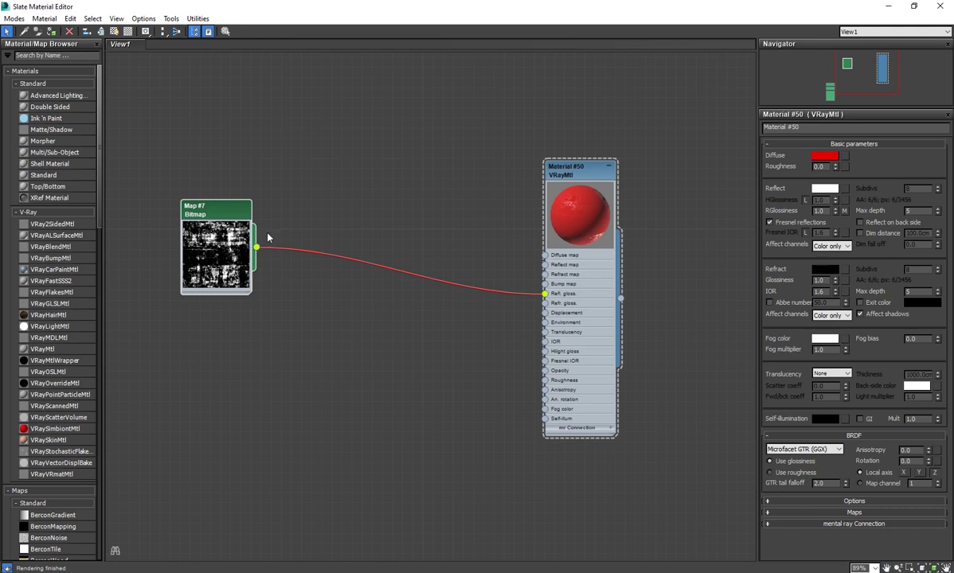
drag(214, 208, 225, 227)
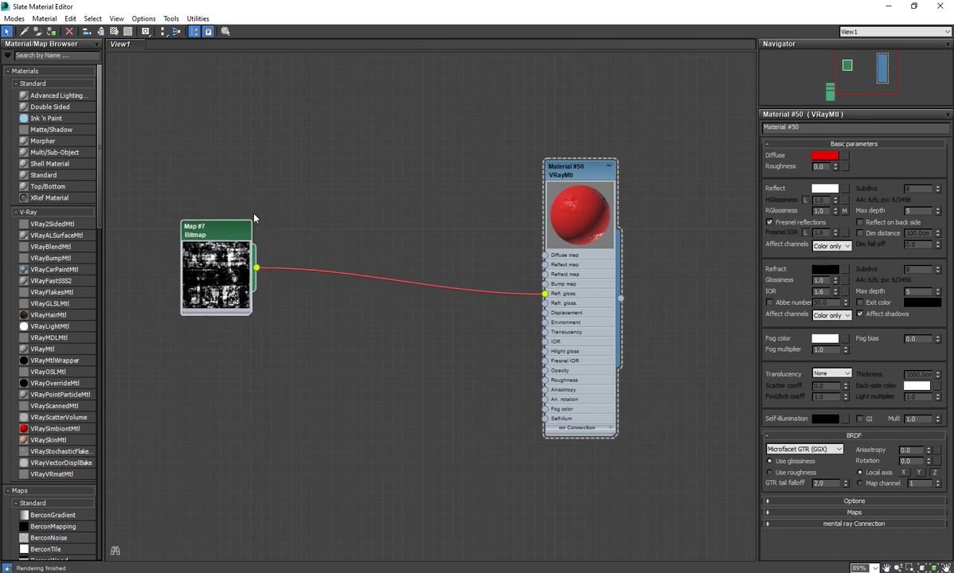
drag(246, 217, 246, 238)
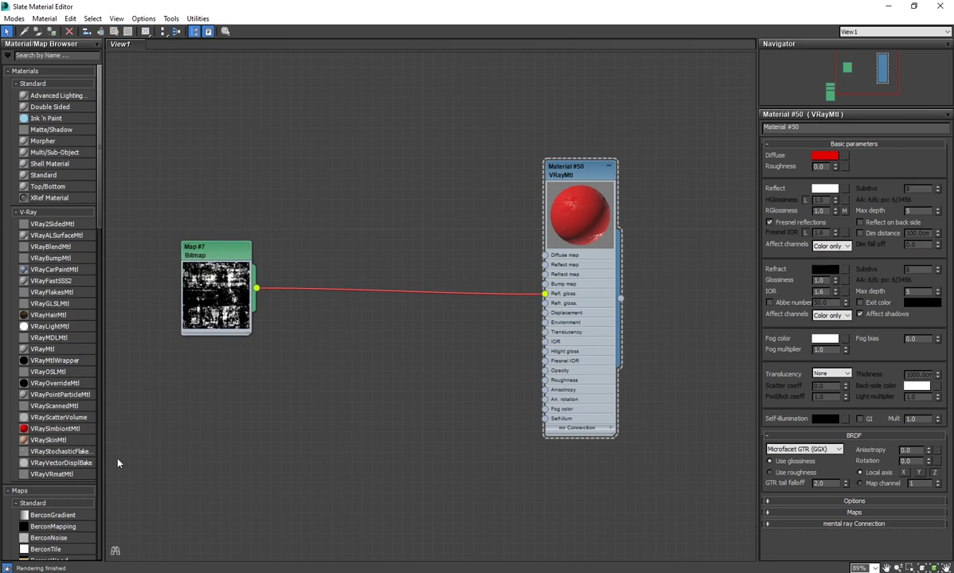
Add a VRayColor map, Map #12, with its colour set to pure black
right_click(194, 401)
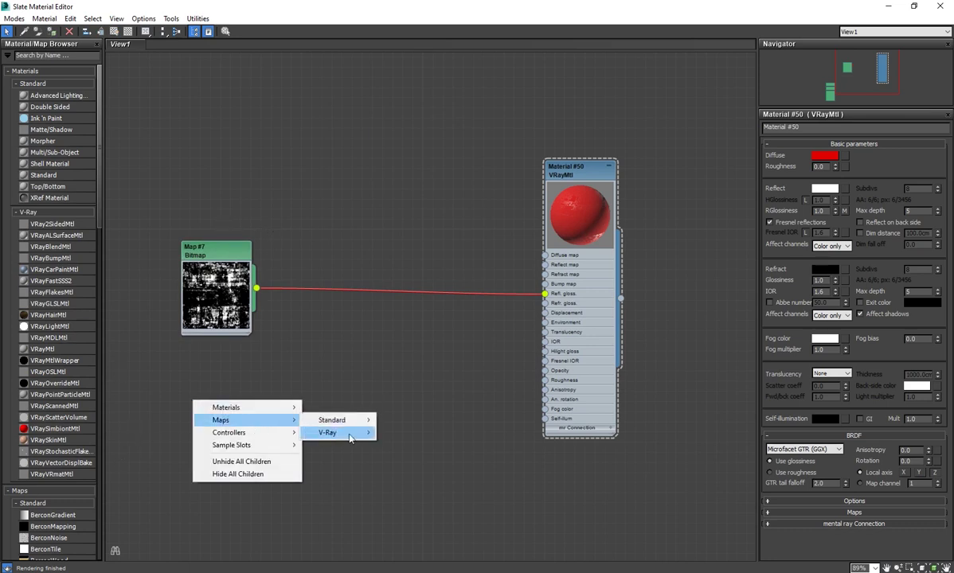
click(394, 146)
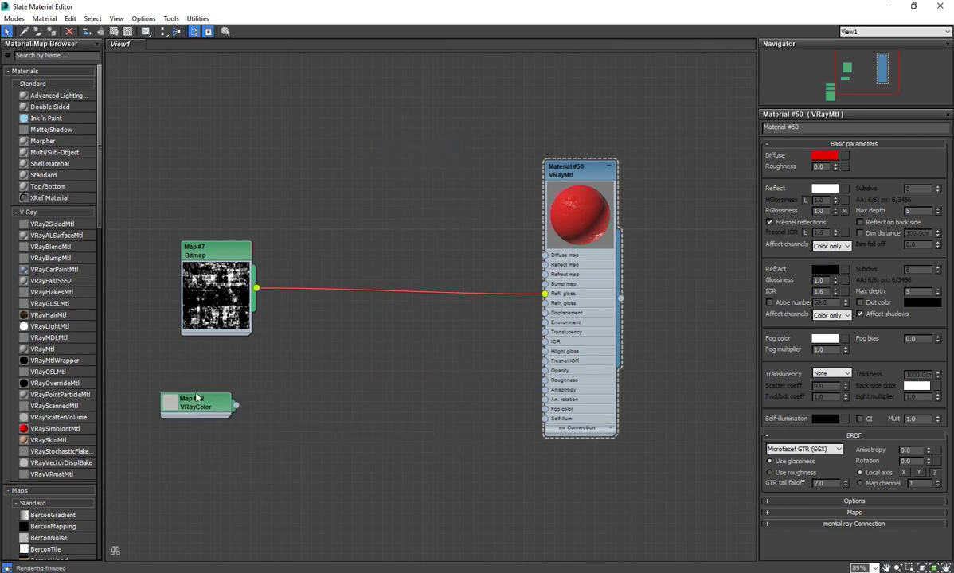
drag(197, 397, 244, 153)
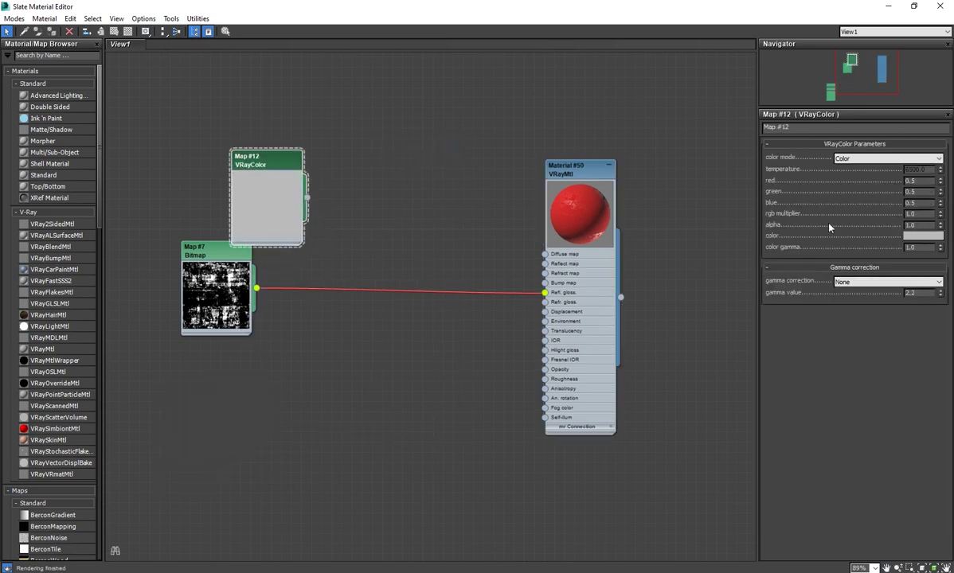
click(924, 236)
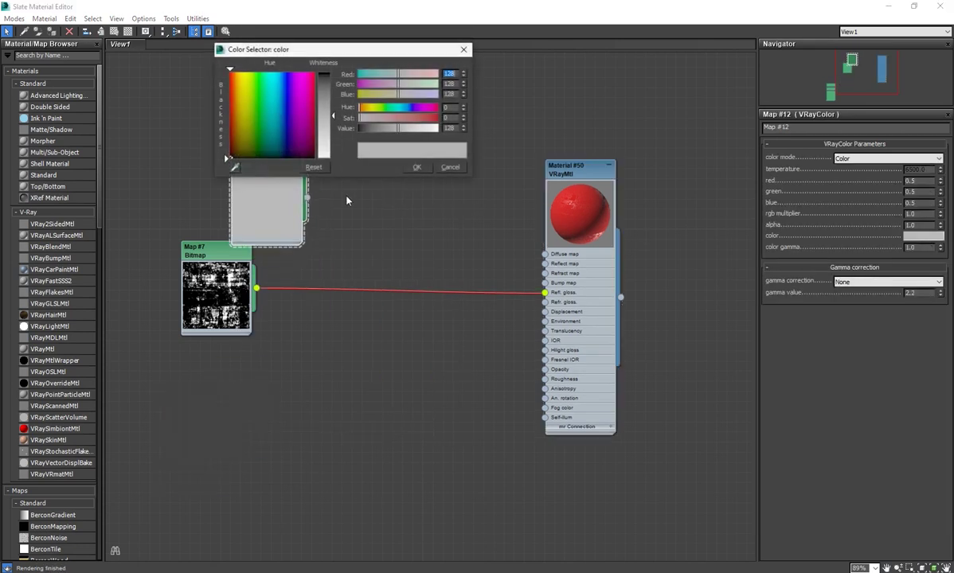
right_click(463, 128)
click(417, 167)
Clone it as Map #13 set to pure white, stacking both above the Map #7 bitmap
mouse_move(260, 167)
mouse_down()
mouse_move(253, 118)
mouse_move(353, 147)
mouse_up()
click(353, 147)
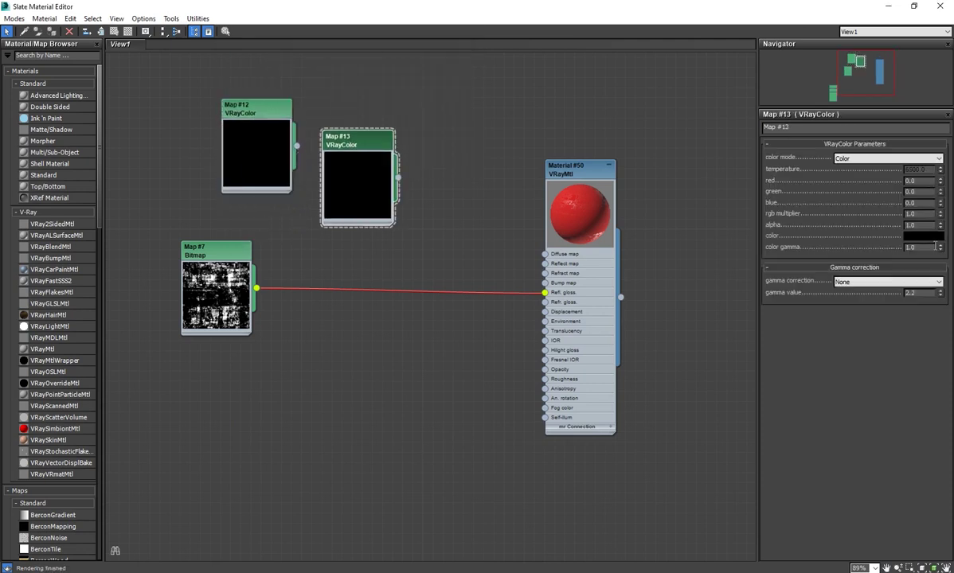
click(923, 237)
drag(460, 122, 460, 95)
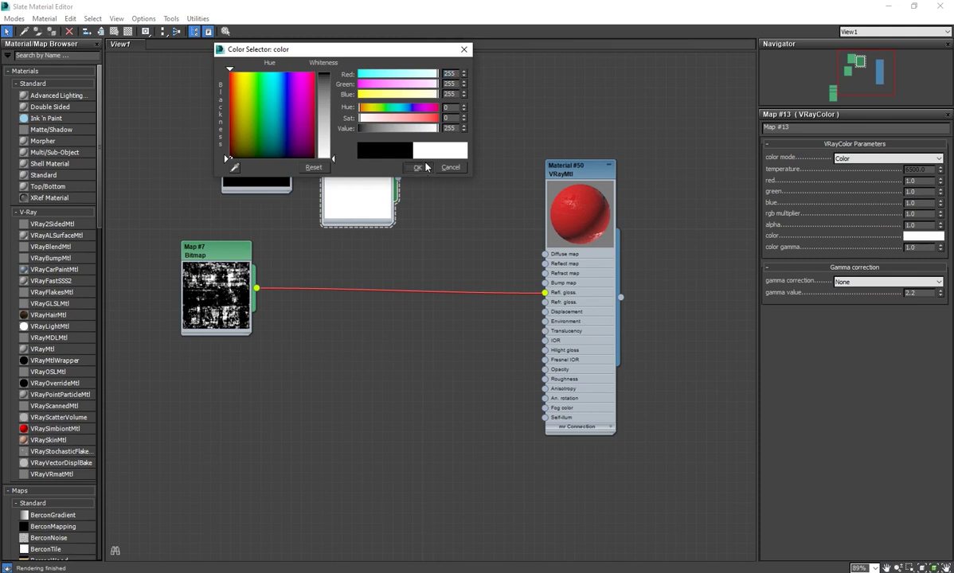
click(420, 166)
drag(213, 250, 233, 321)
drag(366, 148, 236, 220)
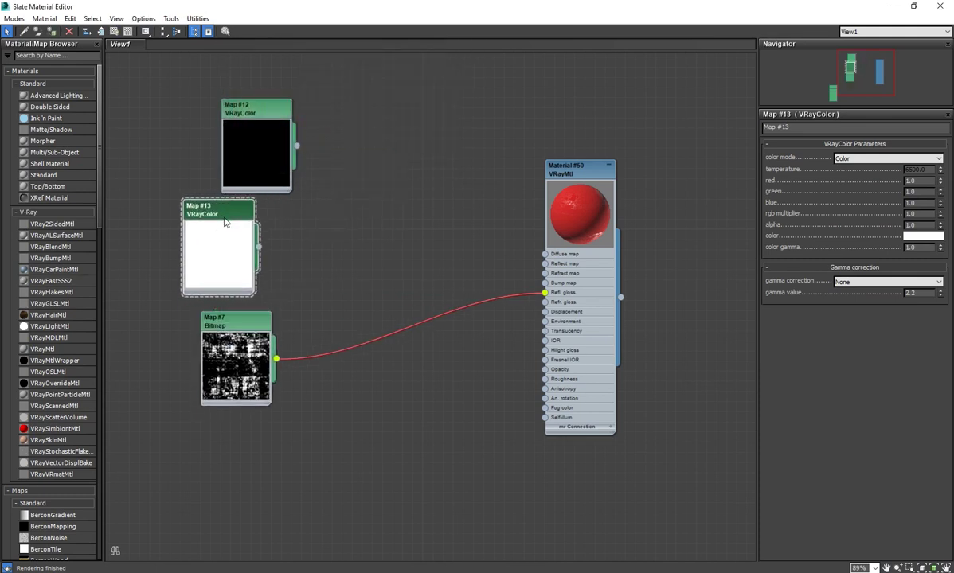
drag(255, 123, 224, 124)
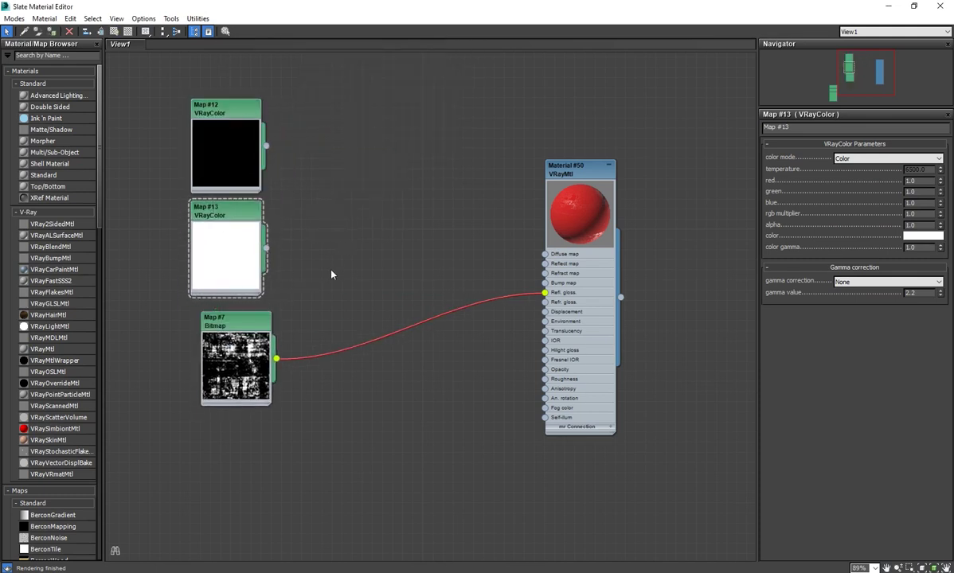
scroll(45, 517, down, 4)
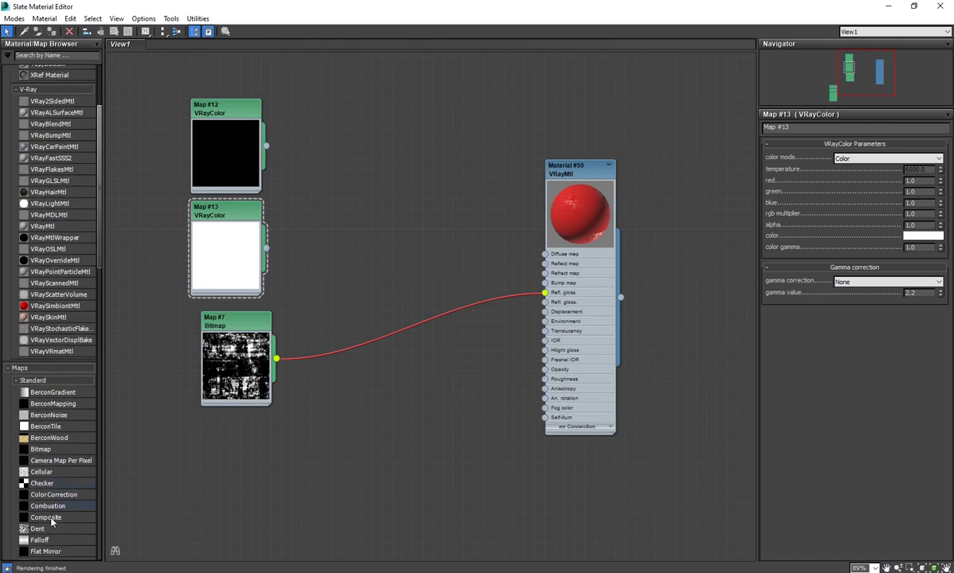
Add a Mix map with the bitmap as Amount, feeding Material #50's reflection glossiness
scroll(52, 522, down, 4)
drag(37, 497, 379, 269)
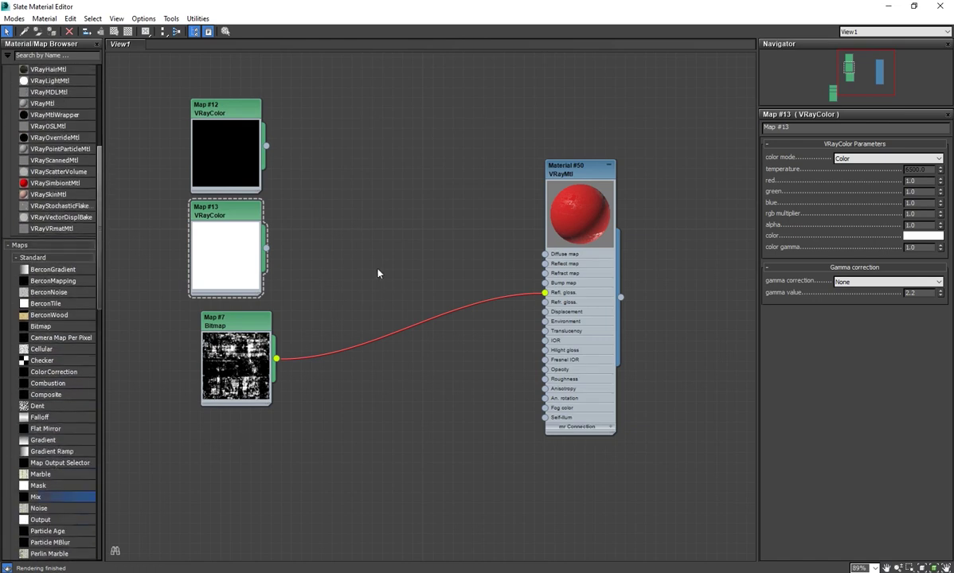
drag(276, 362, 343, 305)
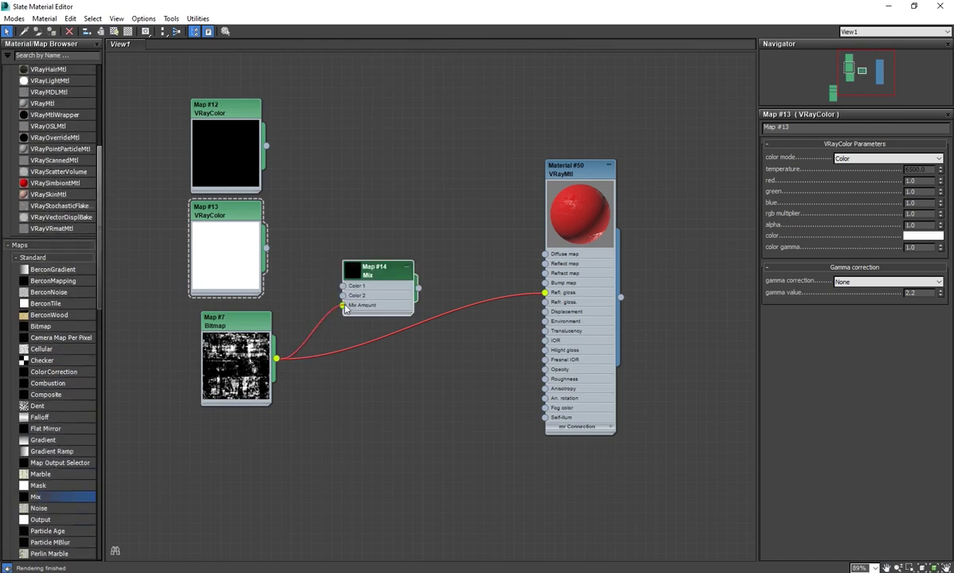
mouse_move(266, 248)
mouse_down()
mouse_move(297, 277)
mouse_move(342, 295)
mouse_up()
drag(266, 146, 343, 286)
double_click(352, 270)
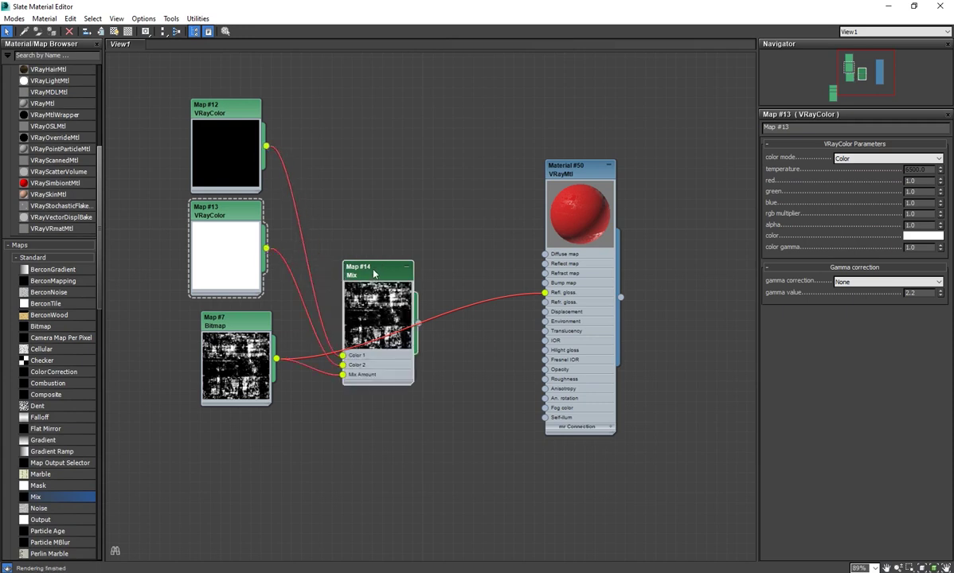
drag(429, 264, 544, 292)
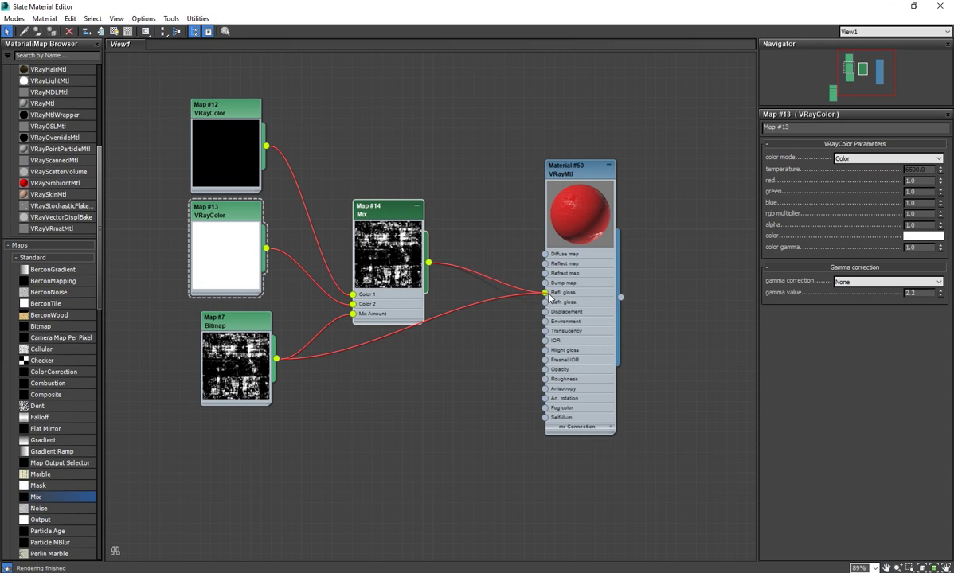
Rewire the Mix colour inputs so black Map #12 and white Map #13 each feed one
drag(226, 318, 207, 317)
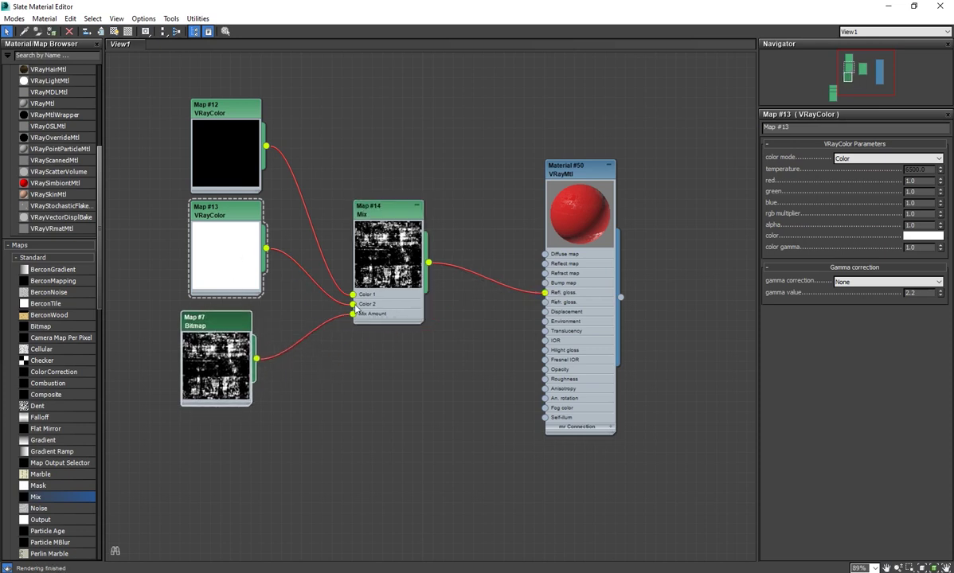
mouse_move(351, 308)
mouse_down()
mouse_move(277, 259)
mouse_move(353, 295)
mouse_up()
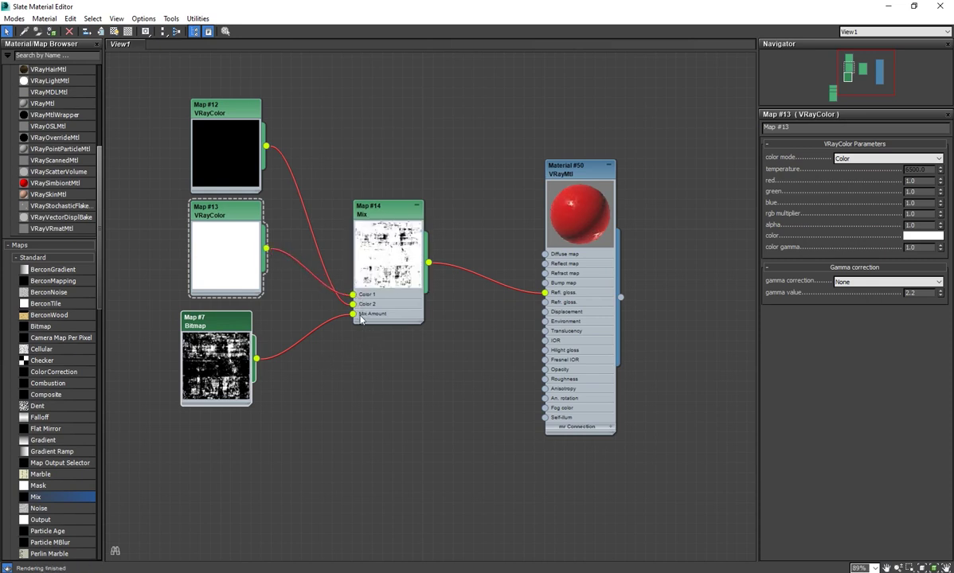
drag(358, 307, 270, 280)
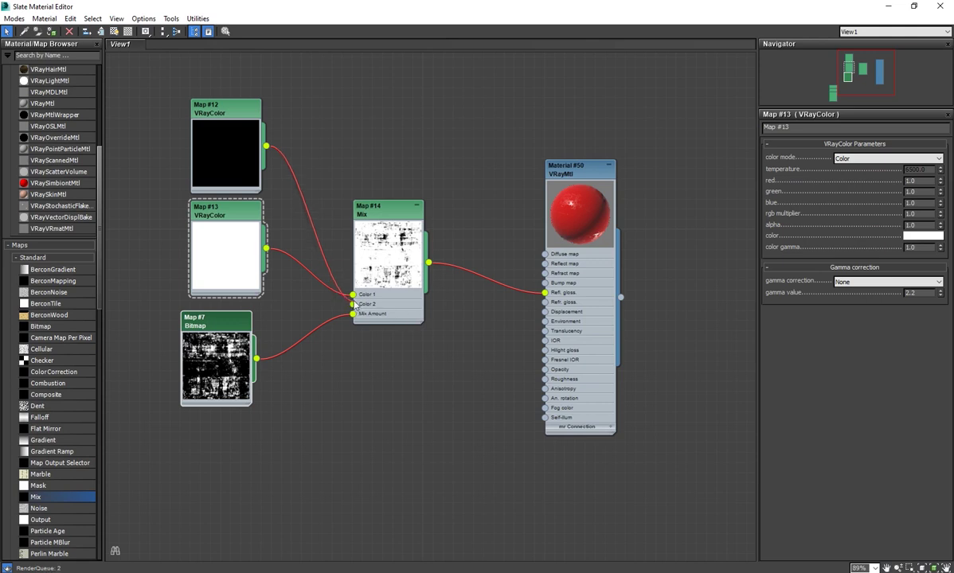
mouse_move(266, 252)
mouse_down()
mouse_move(353, 305)
mouse_move(352, 294)
mouse_up()
drag(268, 147, 352, 304)
scroll(592, 209, up, 1)
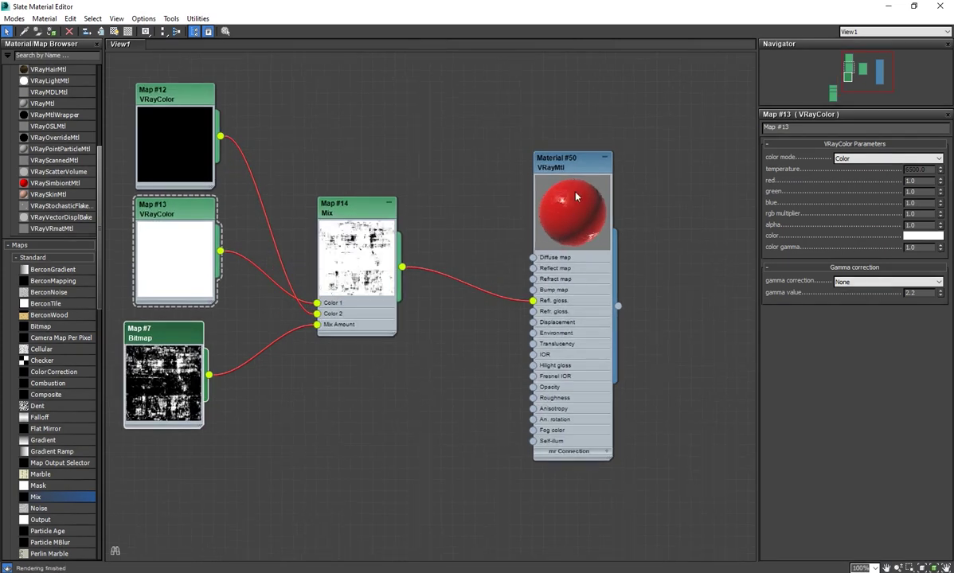
middle_drag(342, 318, 377, 332)
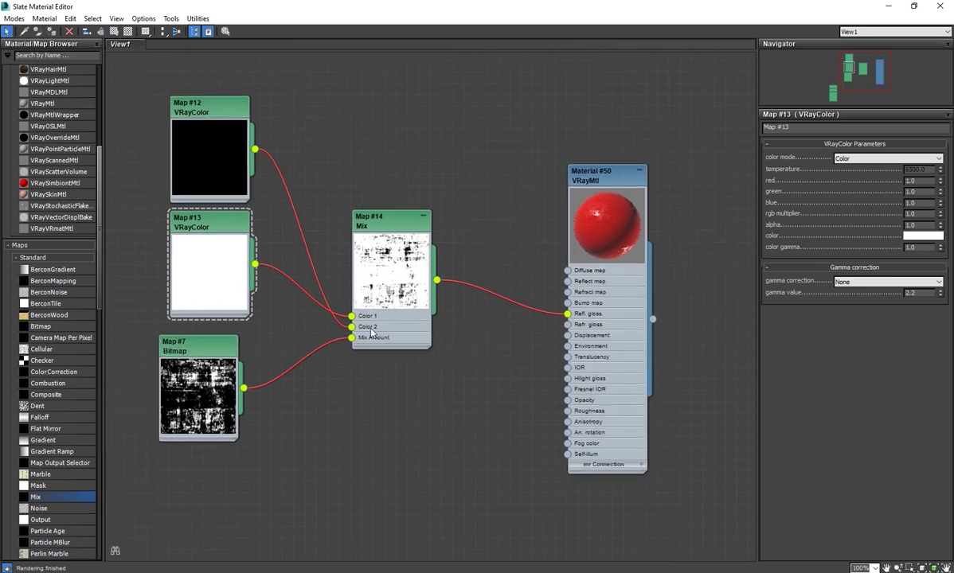
Clone the dirt bitmap as Map #15 with Invert enabled, placed below the Mix map
shift+drag(218, 354, 443, 410)
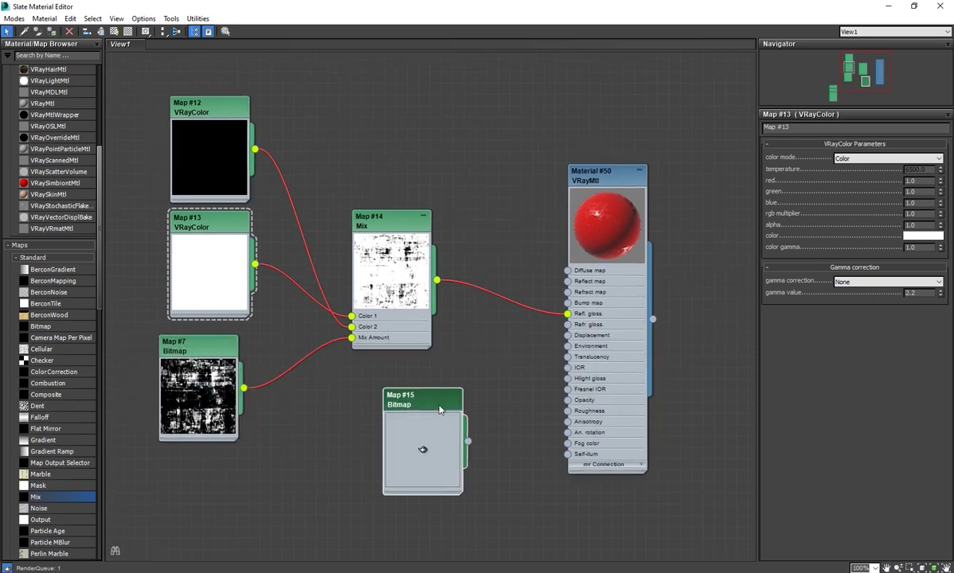
double_click(440, 404)
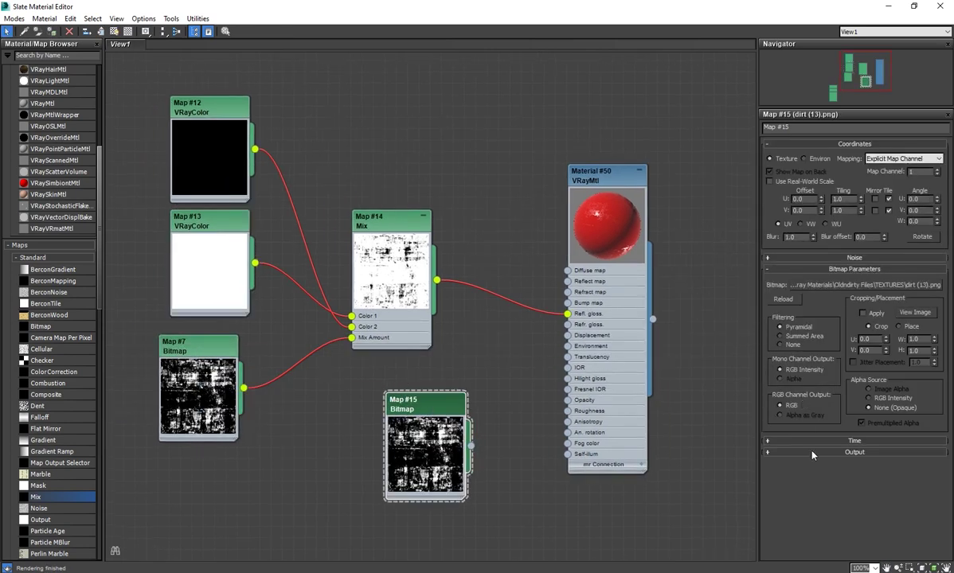
click(812, 452)
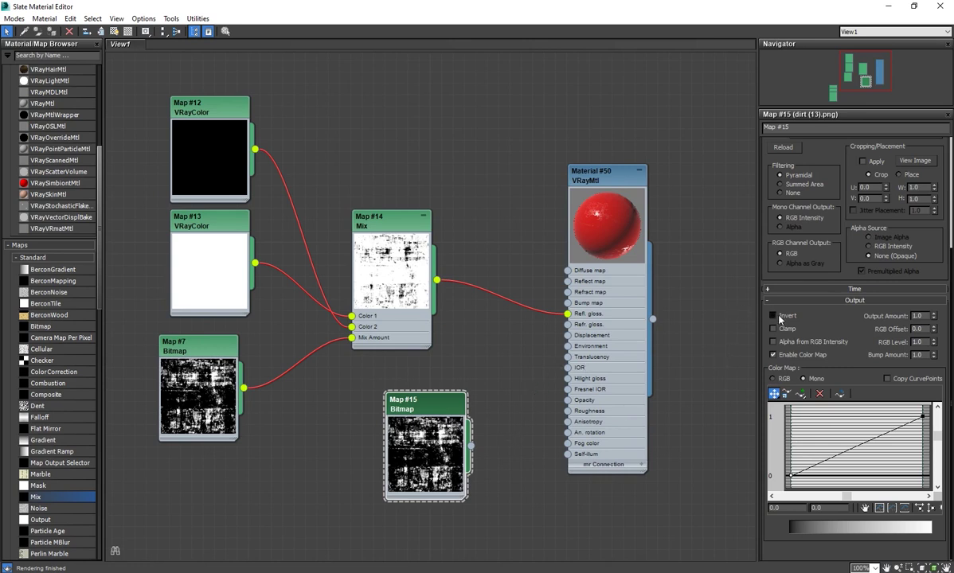
click(779, 318)
drag(406, 402, 372, 368)
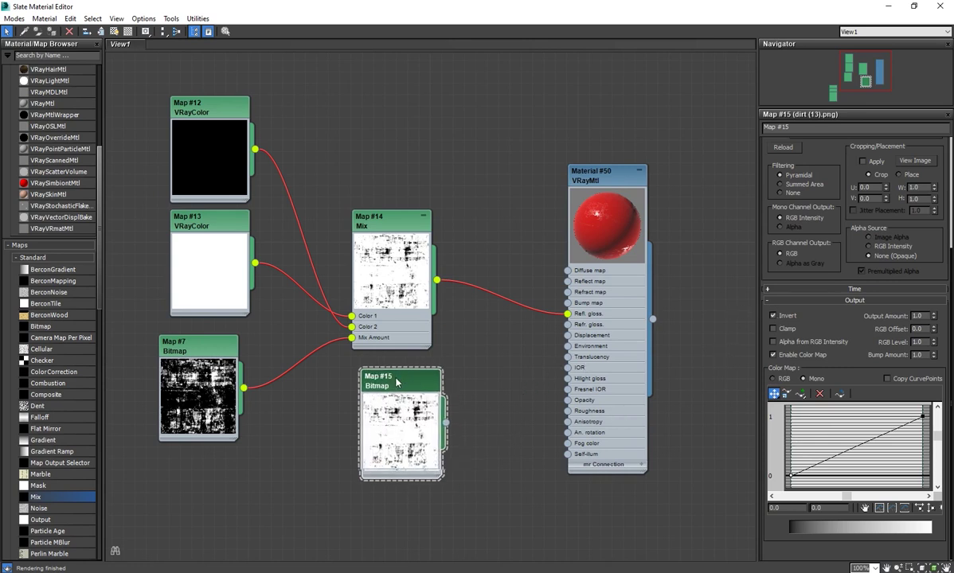
click(803, 319)
click(802, 319)
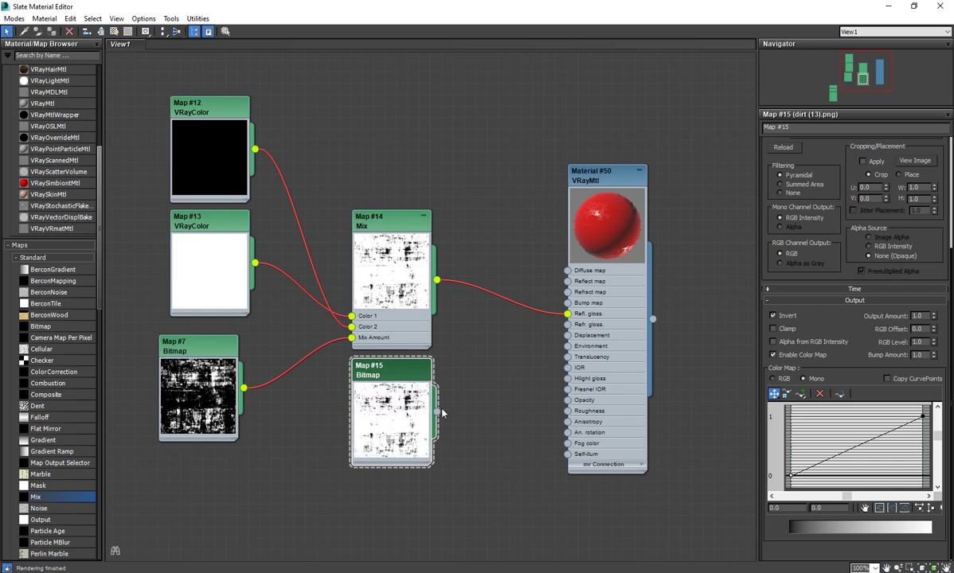
Test Map #15 on Refl. gloss., then reconnect the Mix map and leave Map #15 unconnected
drag(499, 395, 567, 314)
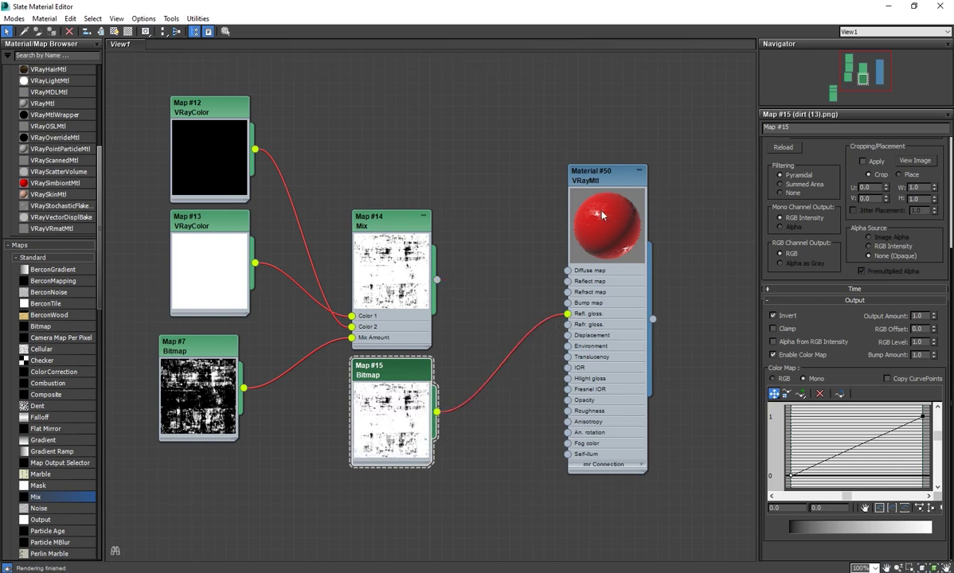
drag(437, 282, 567, 313)
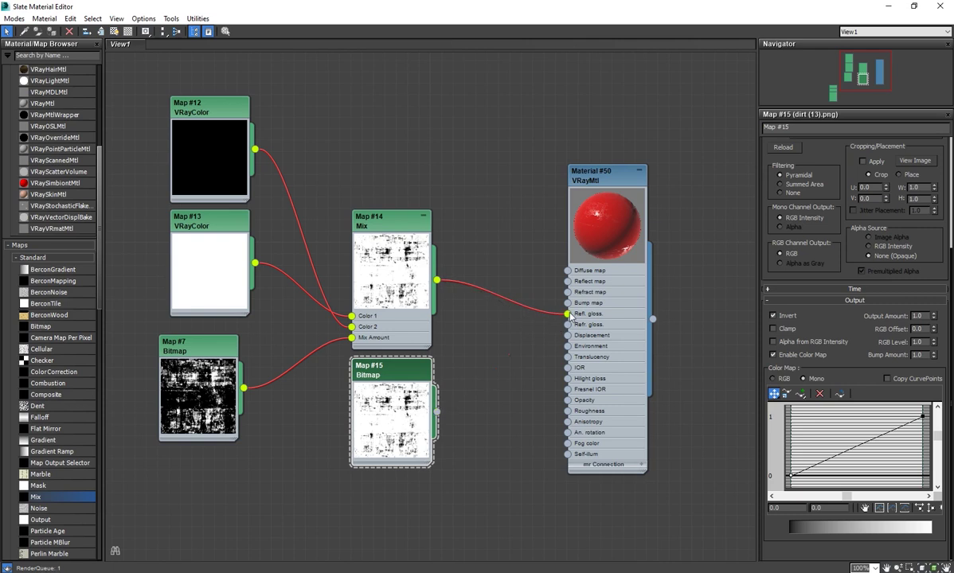
mouse_move(477, 407)
middle_down()
mouse_move(498, 376)
mouse_move(473, 366)
middle_up()
scroll(497, 376, down, 1)
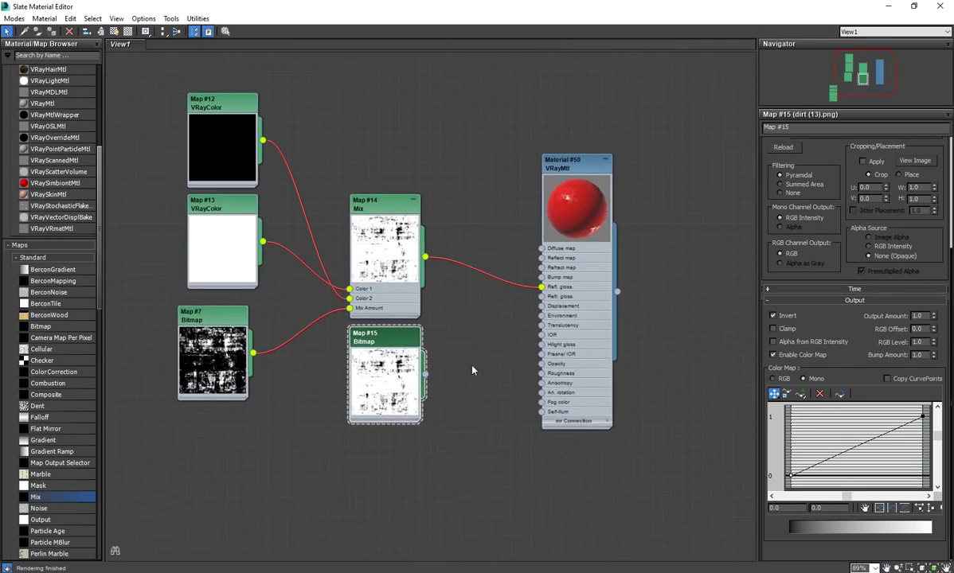
drag(367, 350, 193, 446)
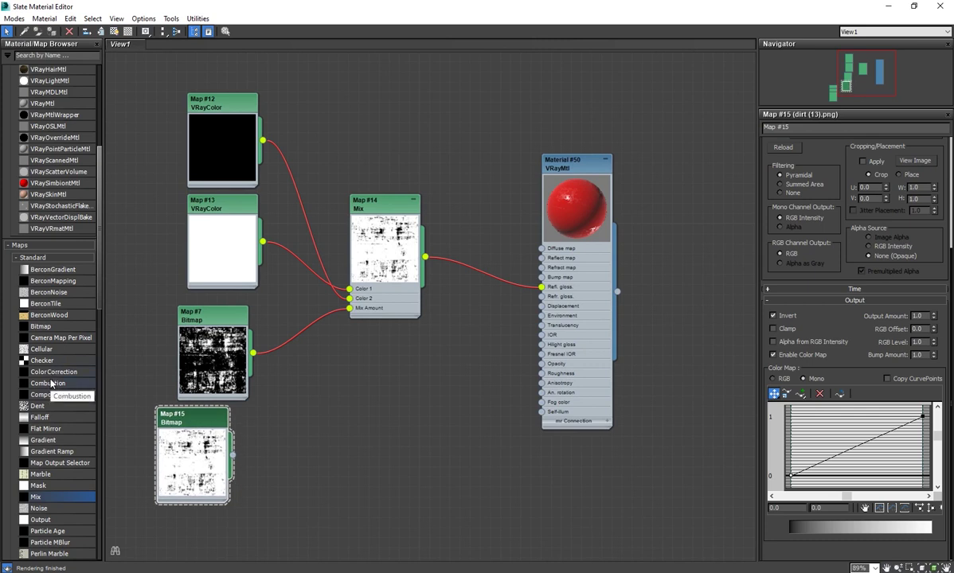
Route non-inverted Map #15 through a new Output map #16 into Refl. gloss
drag(41, 519, 395, 386)
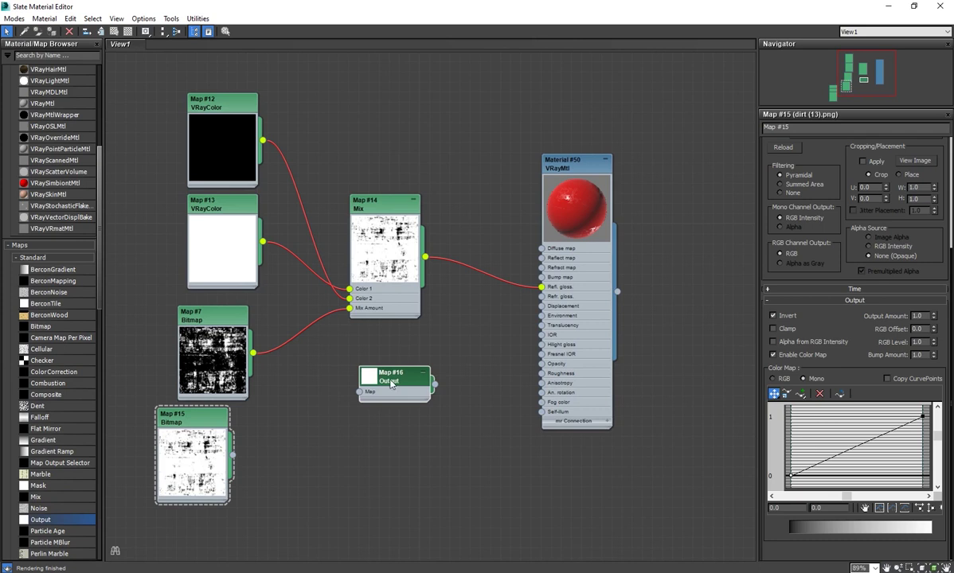
click(198, 415)
click(788, 316)
mouse_move(233, 454)
mouse_down()
mouse_move(361, 391)
mouse_move(357, 378)
mouse_up()
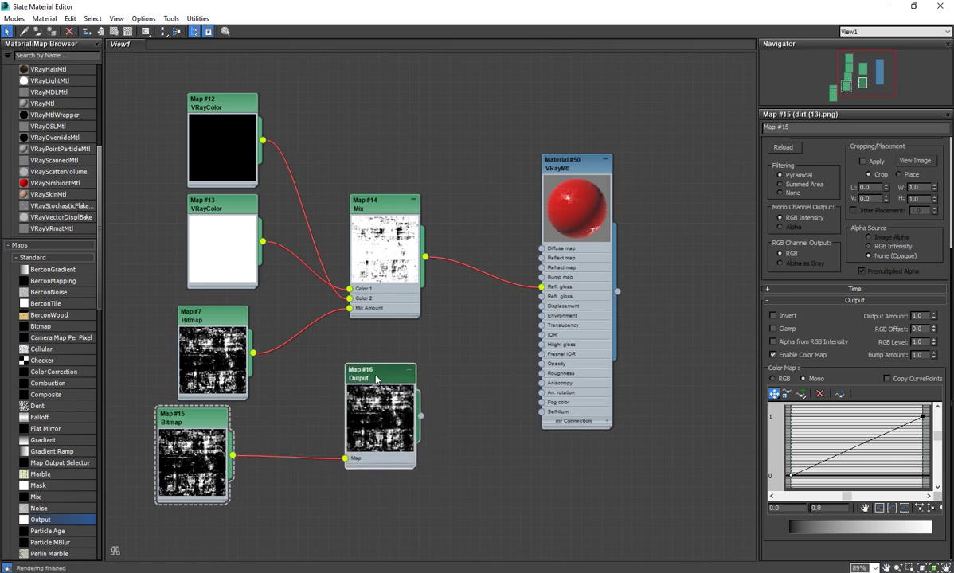
drag(426, 418, 548, 295)
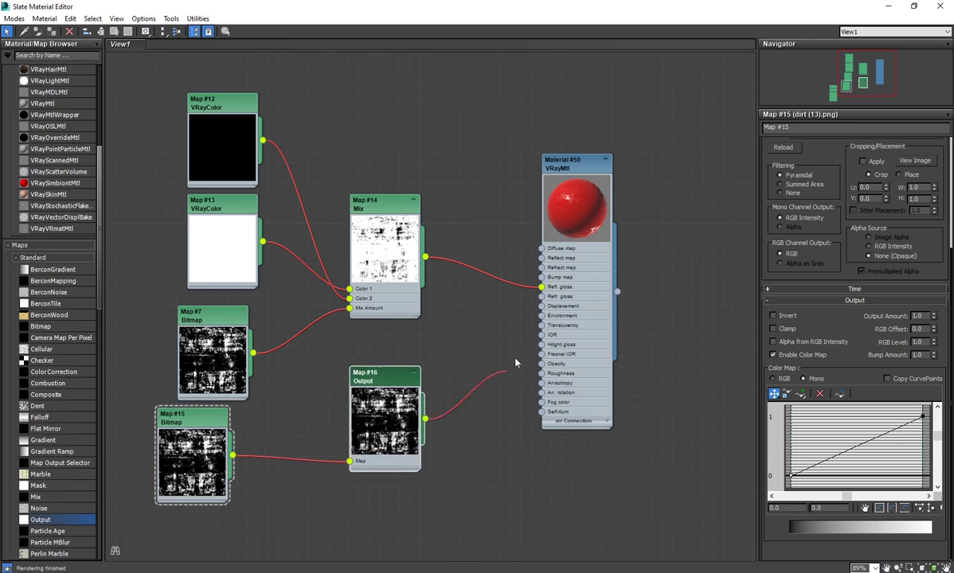
Enable Map #16's colour map curve and tune its left point, settling near zero
double_click(382, 378)
click(844, 196)
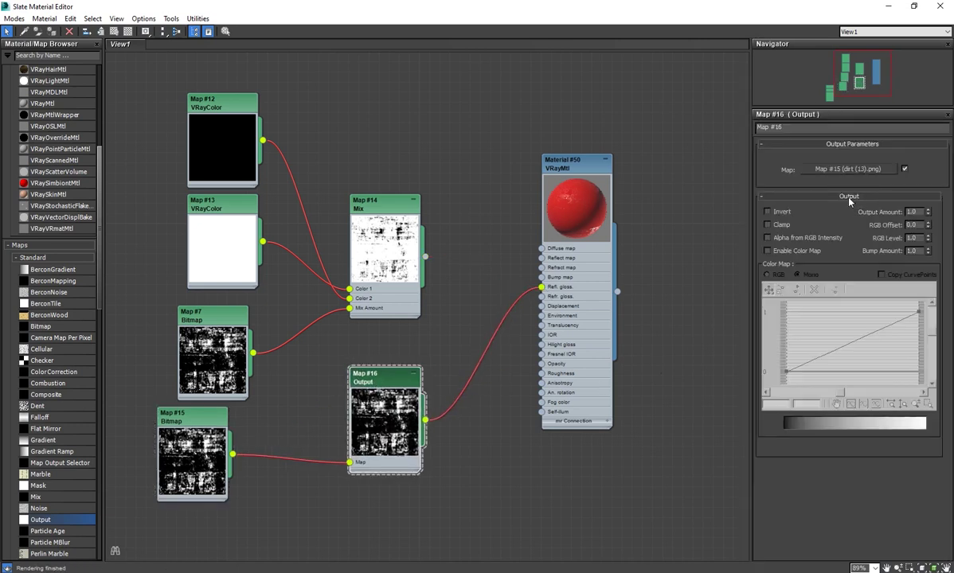
click(769, 251)
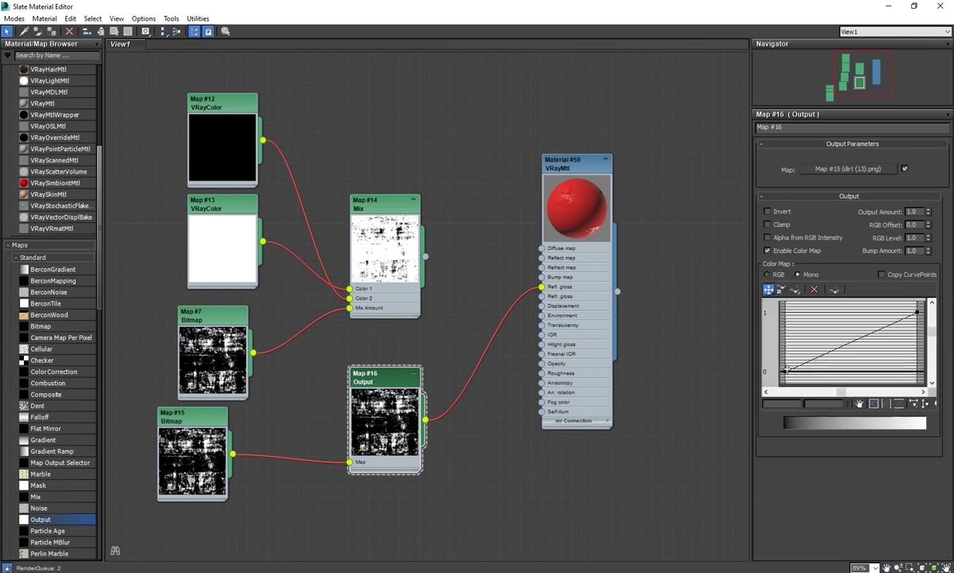
drag(784, 371, 786, 340)
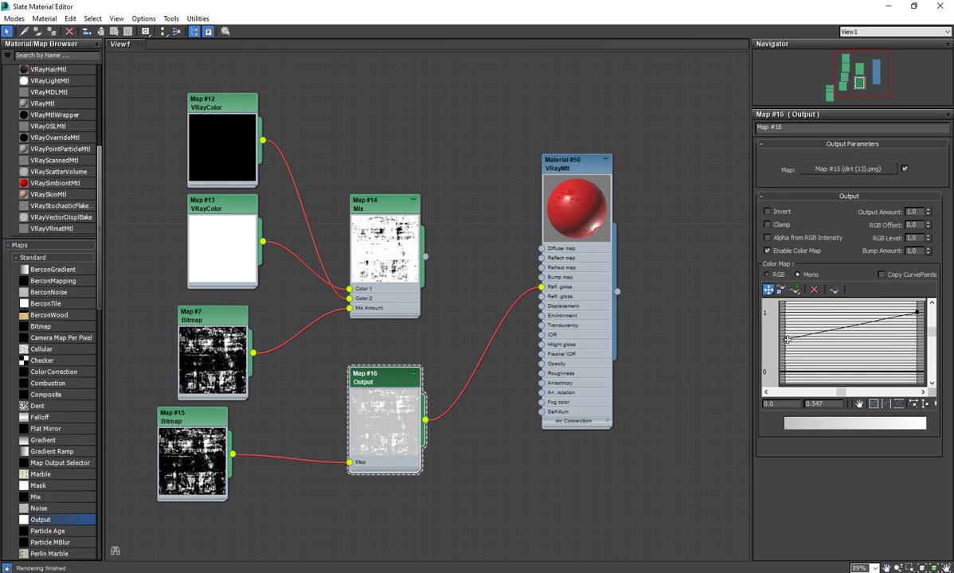
drag(787, 340, 786, 370)
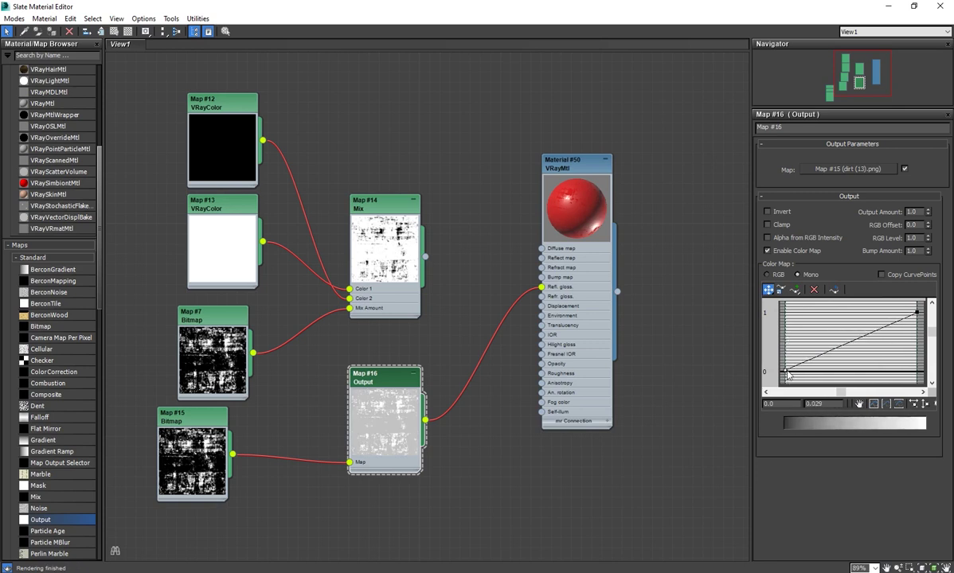
drag(787, 369, 786, 353)
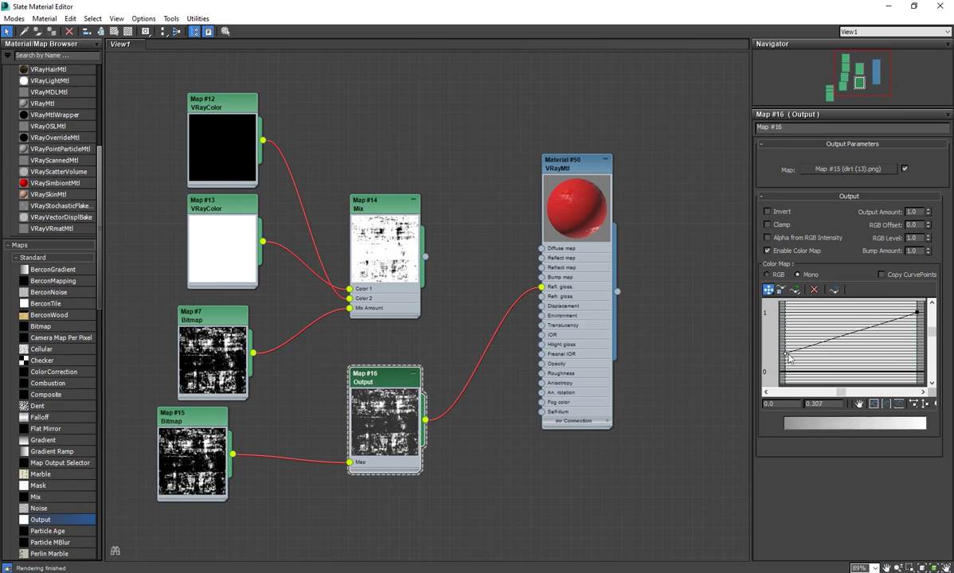
drag(786, 352, 786, 372)
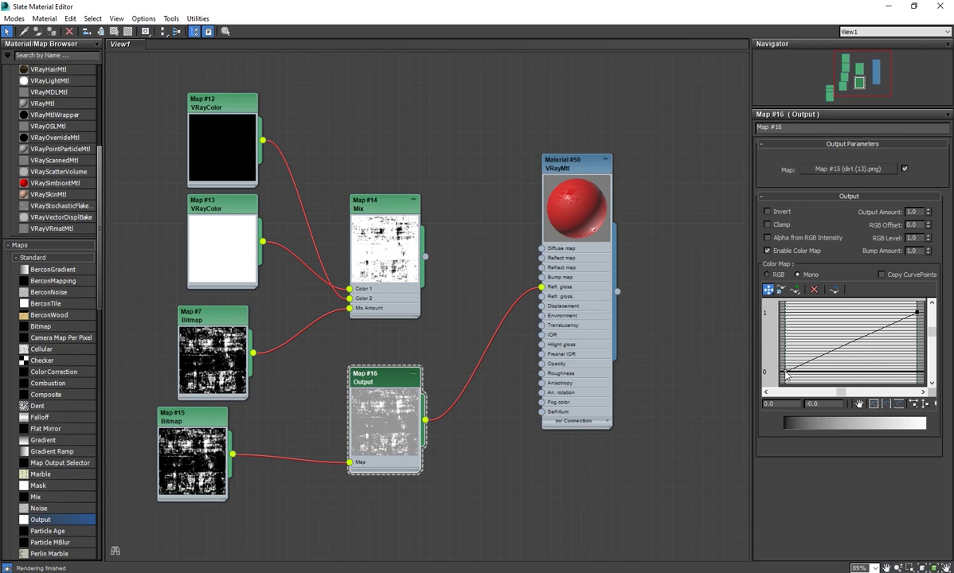
middle_drag(375, 385, 308, 356)
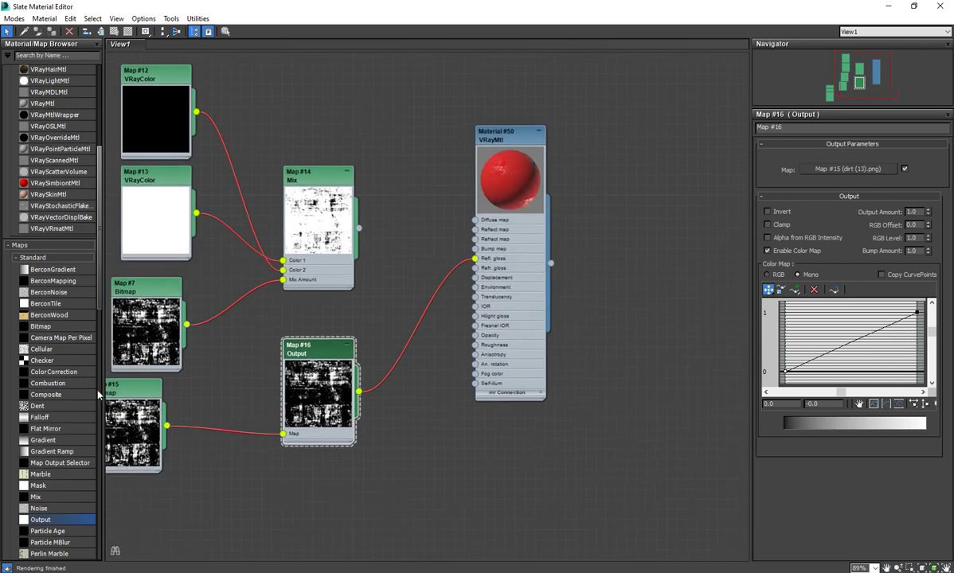
scroll(243, 378, down, 1)
scroll(250, 379, down, 1)
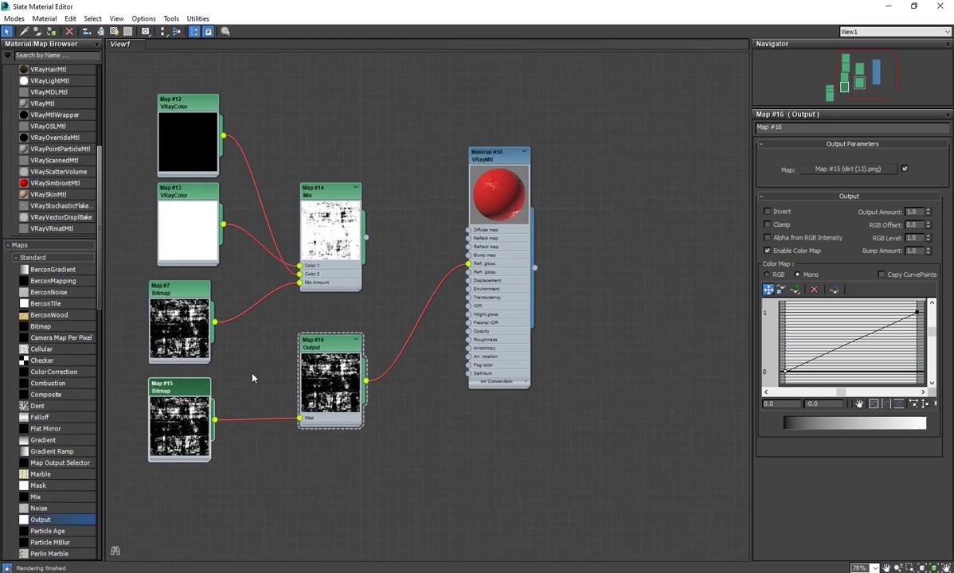
right_click(401, 438)
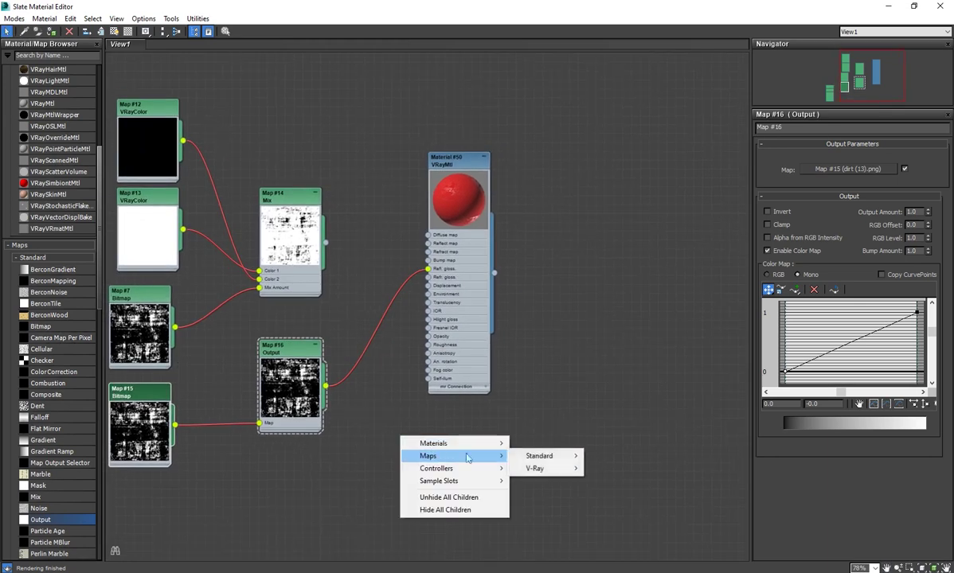
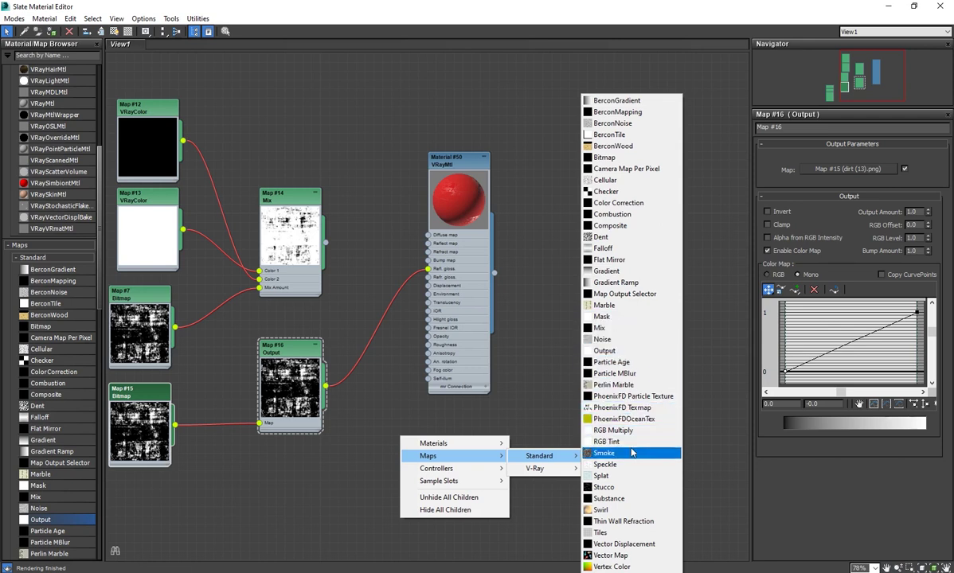
Delete the Map #16 Output node from the reflection glossiness chain
middle_drag(367, 379, 436, 392)
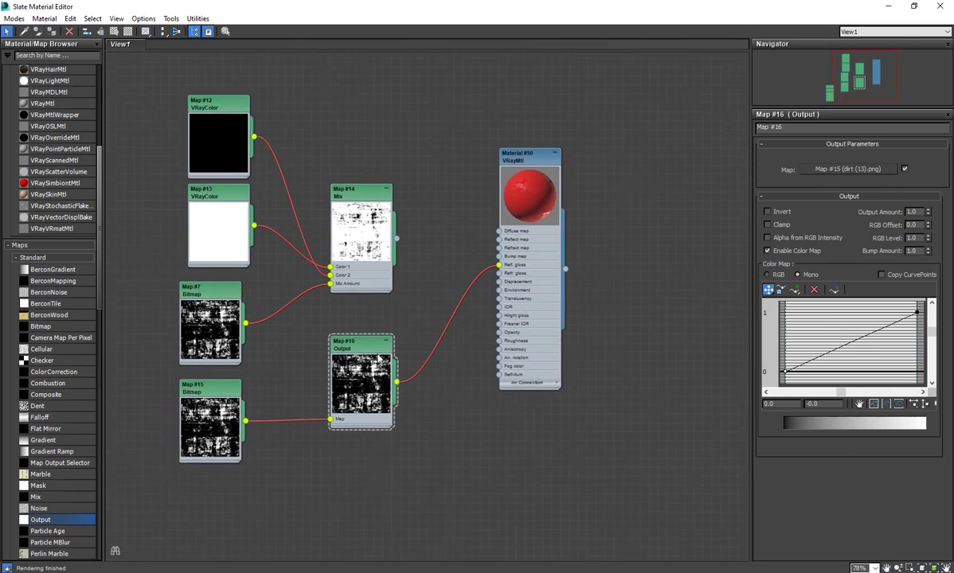
drag(785, 371, 786, 333)
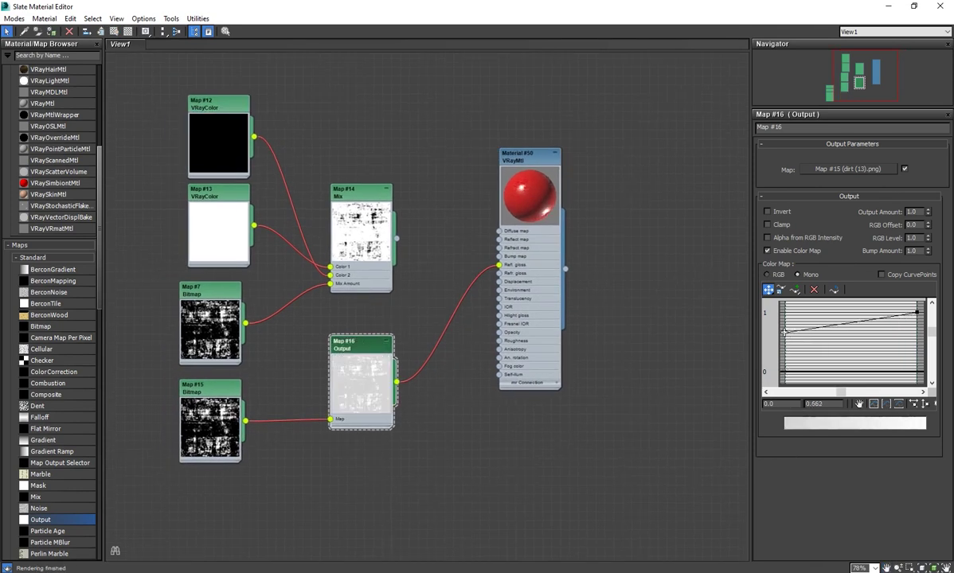
click(928, 209)
click(804, 252)
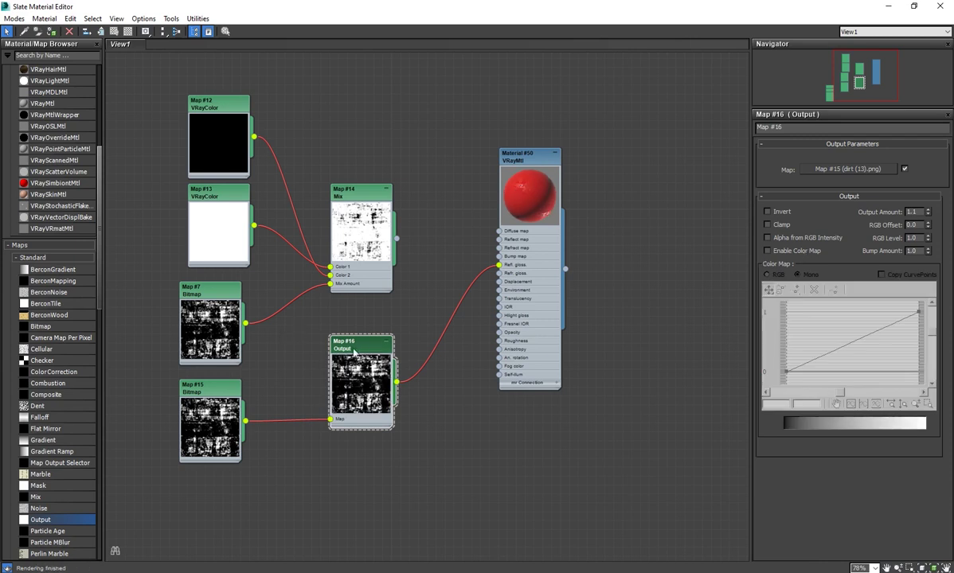
key(Delete)
Try Map #15's colour curve and Invert, undo both, then move it beside the Mix map
click(211, 389)
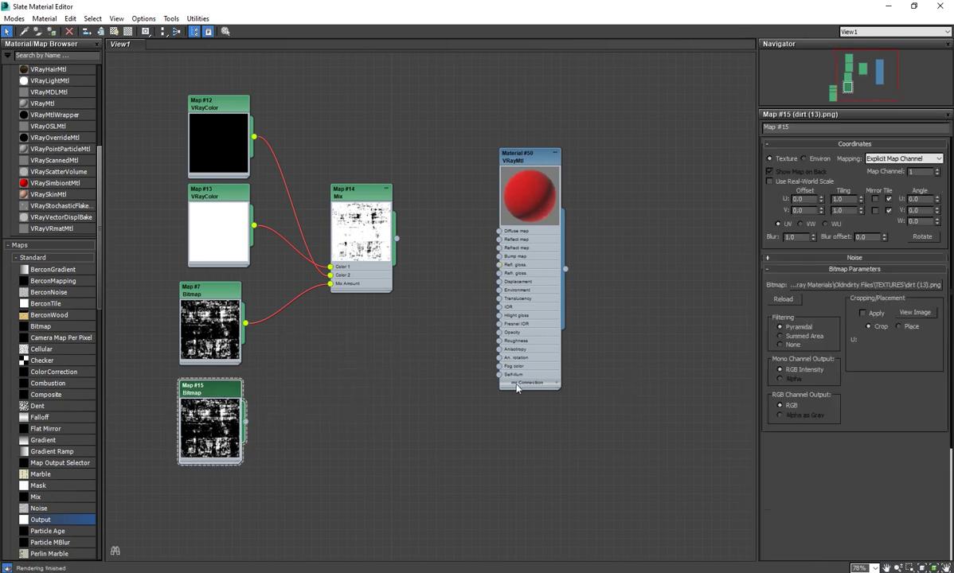
scroll(841, 479, down, 5)
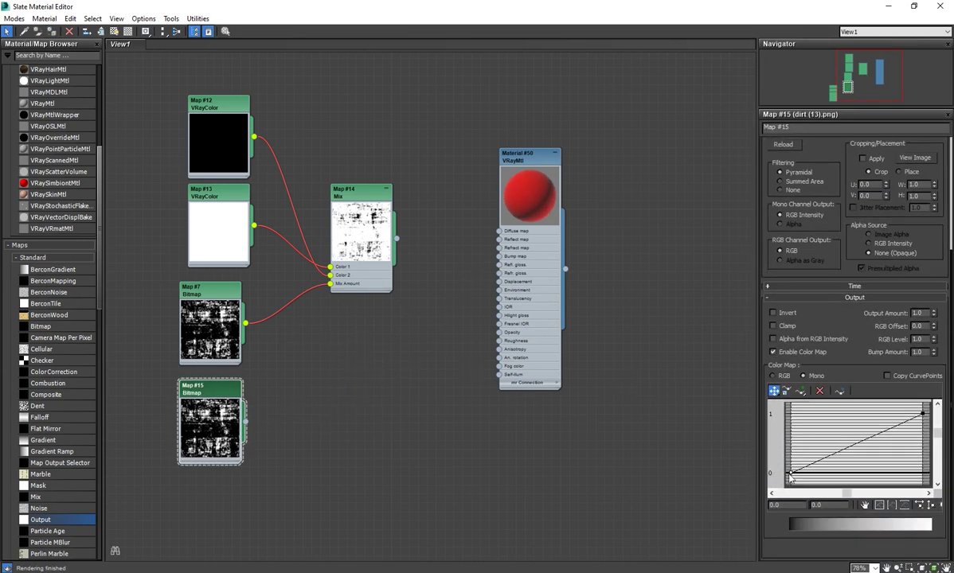
drag(790, 475, 791, 439)
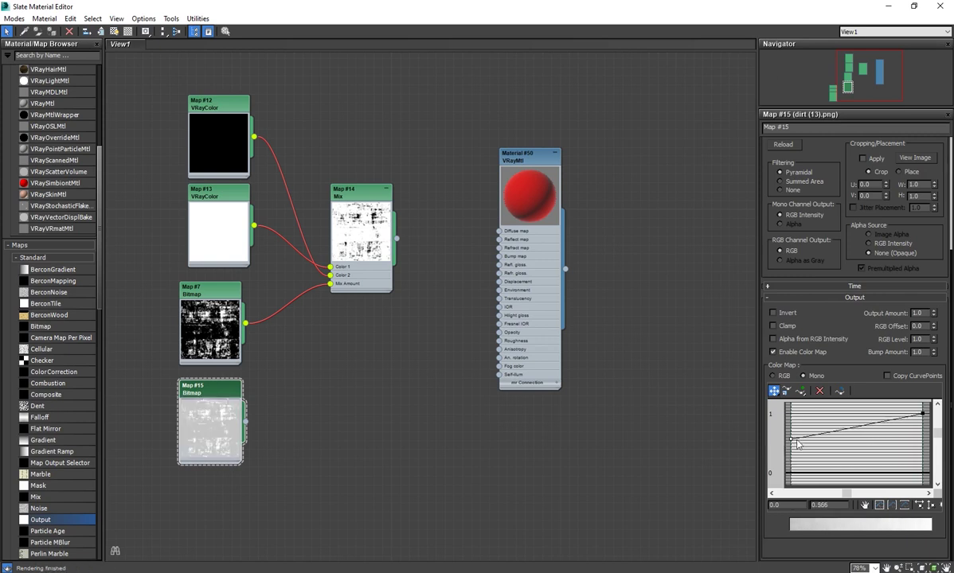
drag(923, 413, 924, 474)
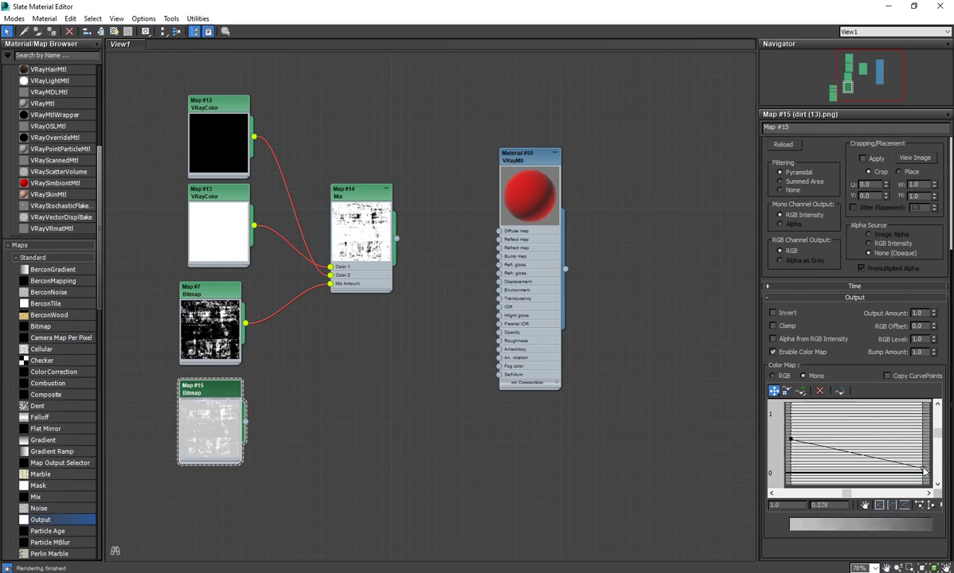
drag(790, 439, 797, 405)
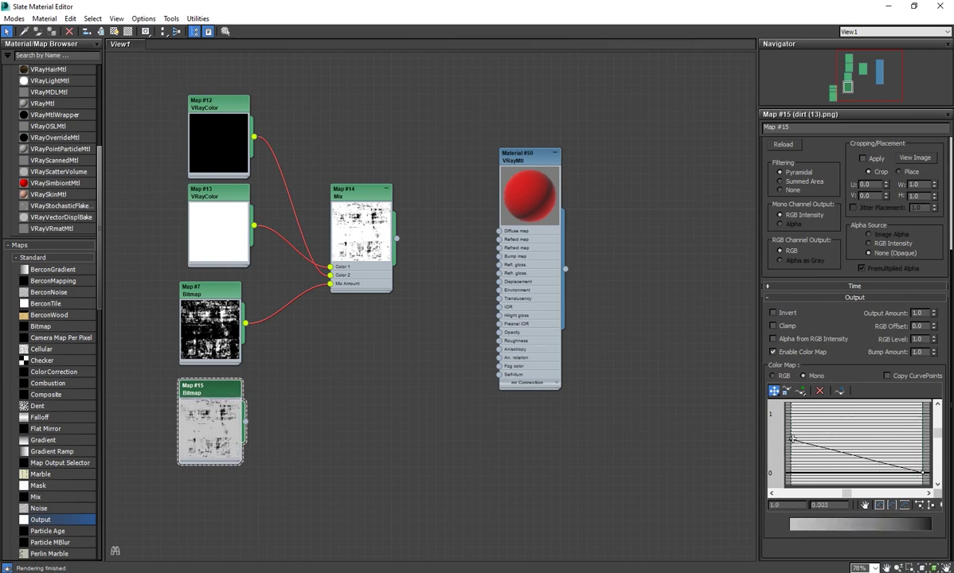
key(ctrl+z)
key(ctrl+z)
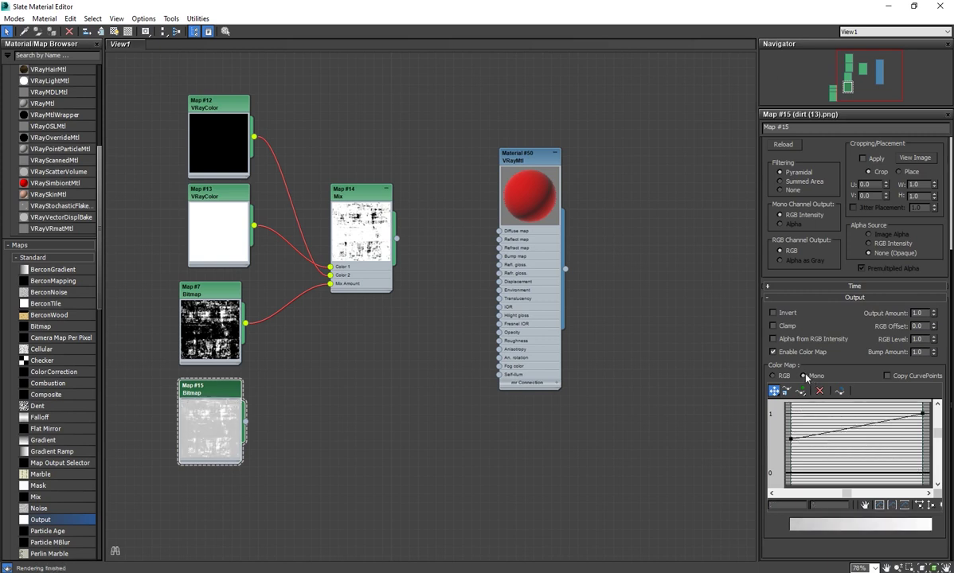
click(773, 313)
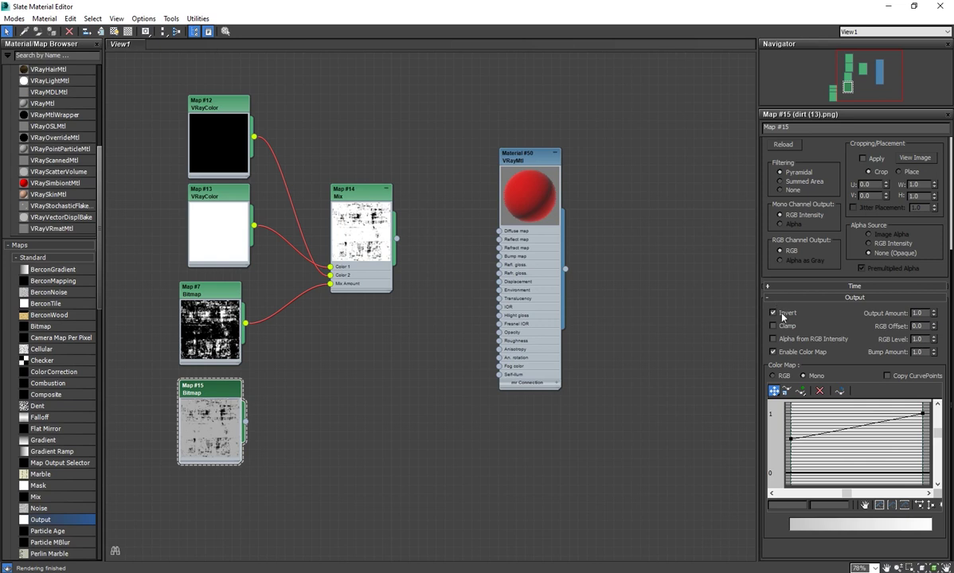
click(783, 314)
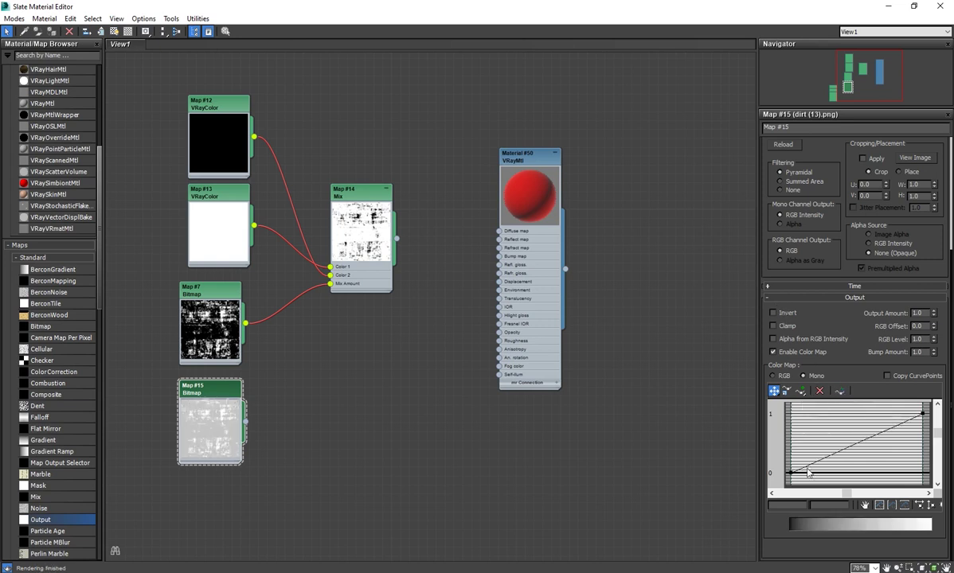
drag(229, 394, 371, 331)
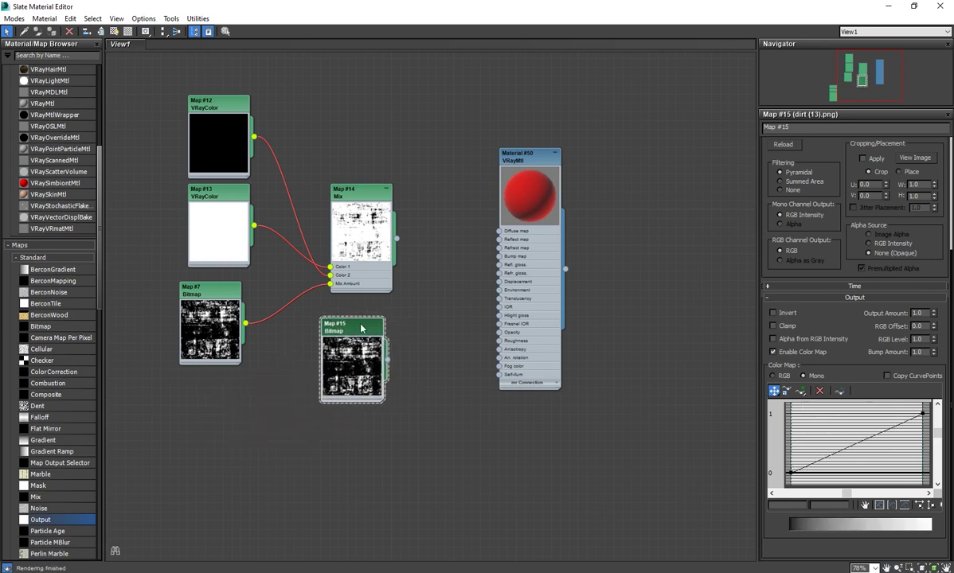
Set Map #7's curve dark end to 0.633, invert it, and wire Mix to reflection glossiness
double_click(203, 291)
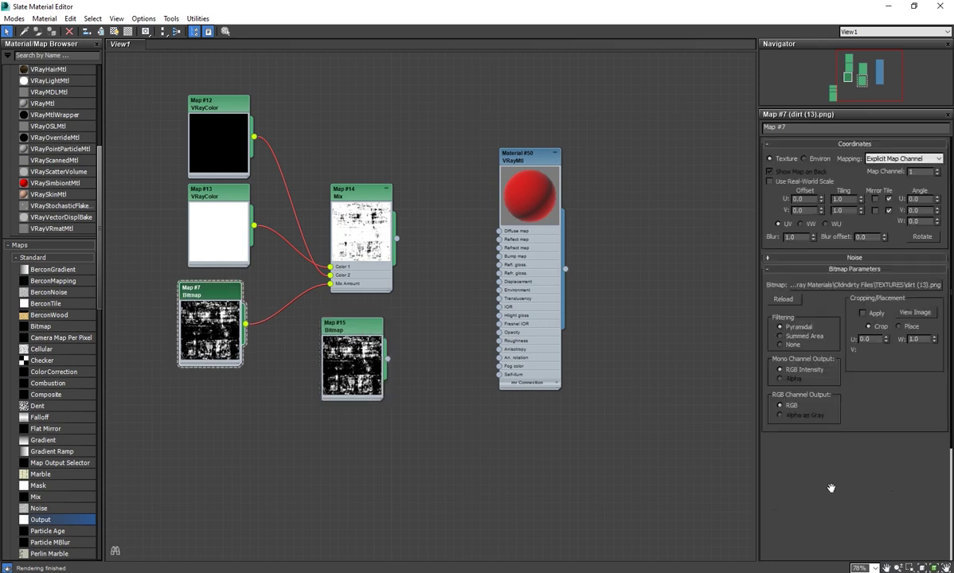
scroll(836, 497, down, 3)
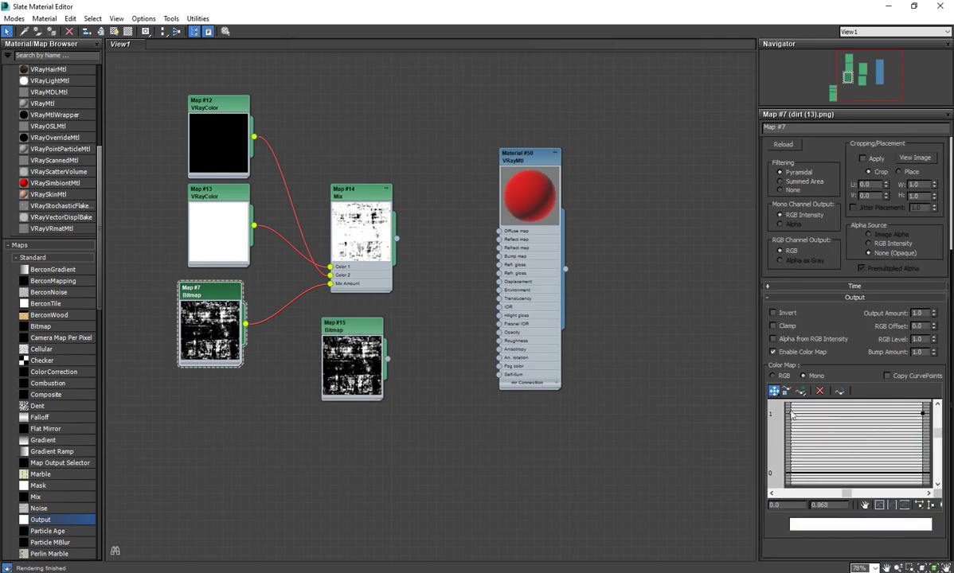
drag(790, 428, 792, 435)
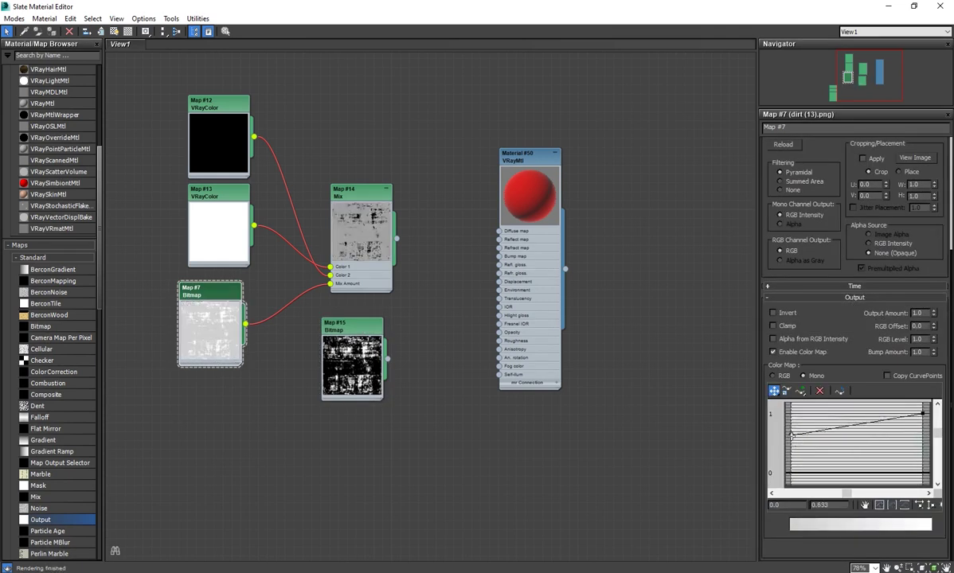
click(772, 313)
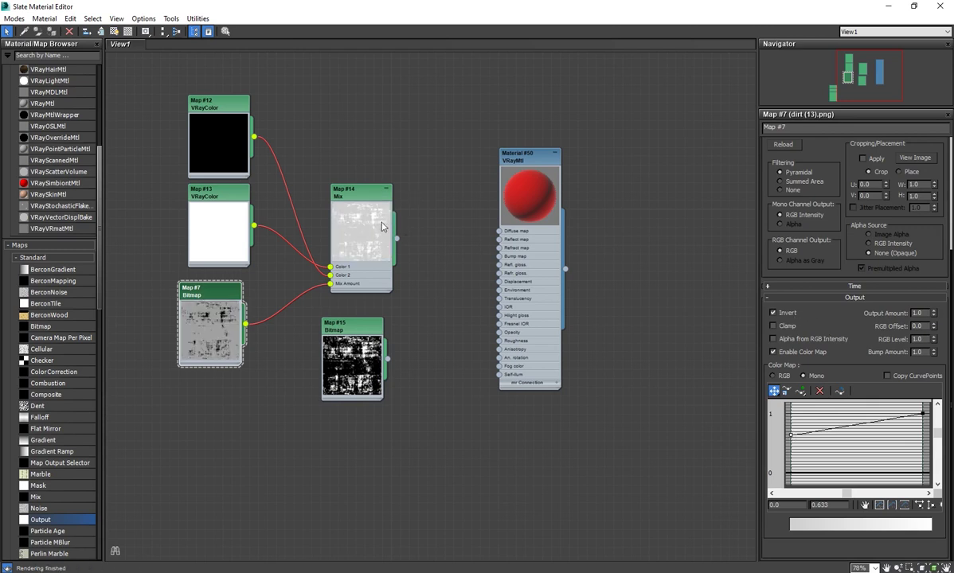
drag(396, 238, 500, 271)
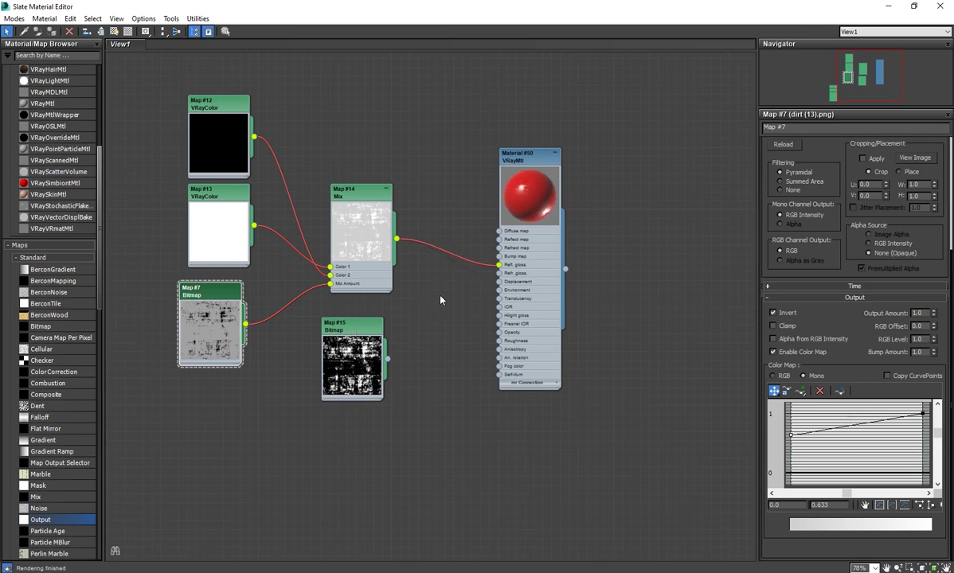
Raise Map #15's curve to 0.67 and connect it to reflection glossiness instead
double_click(367, 326)
scroll(843, 478, down, 5)
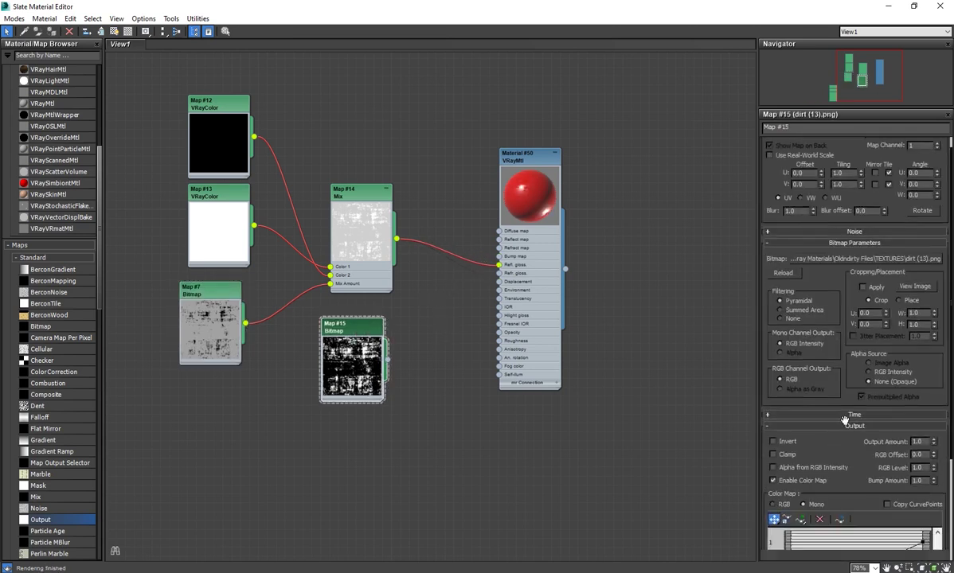
drag(789, 472, 789, 432)
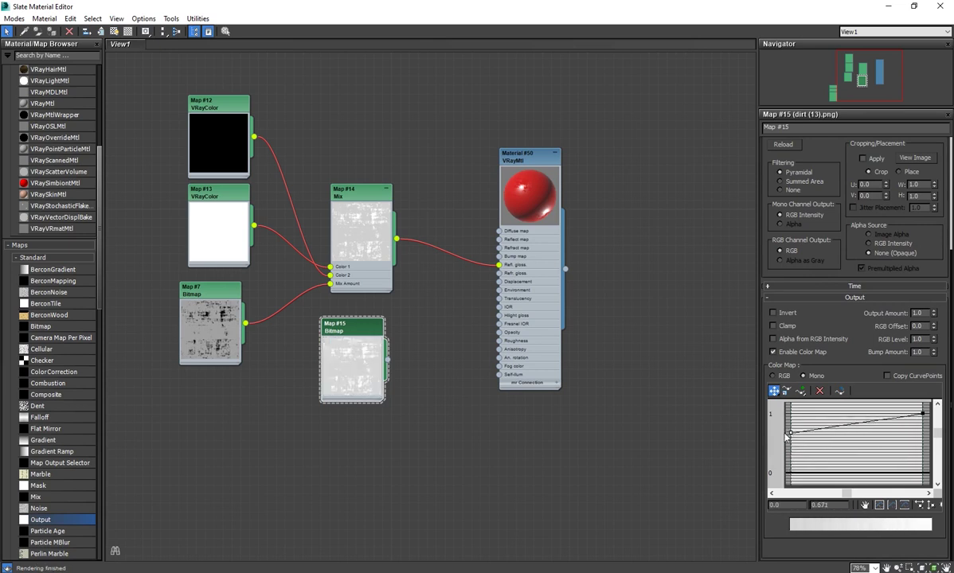
drag(358, 345, 498, 264)
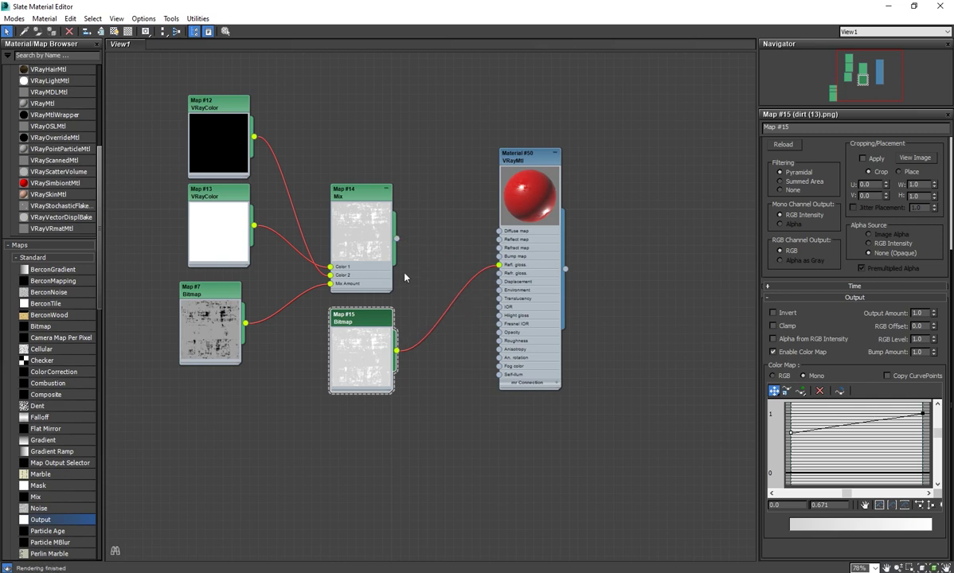
Move Map #15 left and drop a new Mix map node, Map #17, into the graph
scroll(429, 403, down, 1)
middle_drag(429, 403, 378, 398)
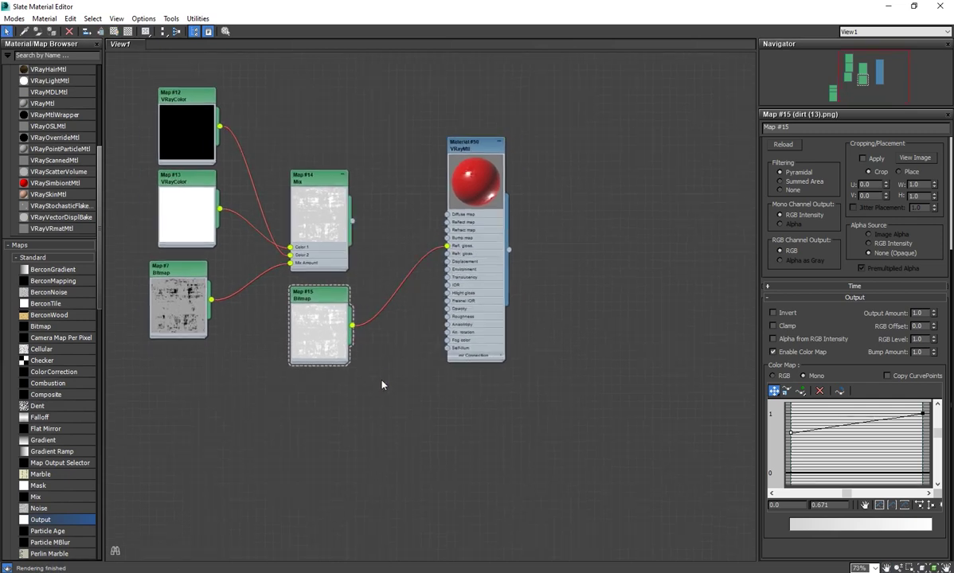
key(Escape)
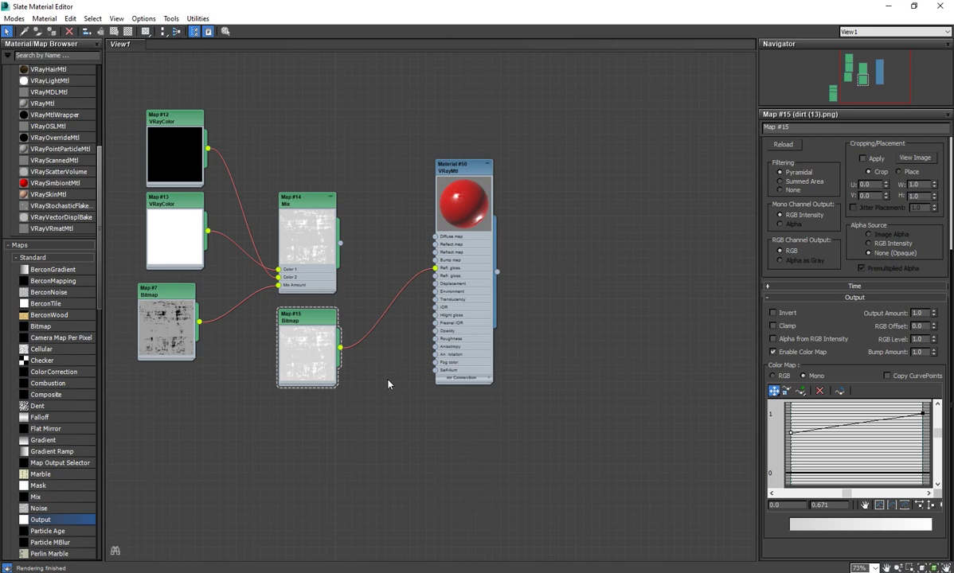
middle_drag(366, 403, 372, 398)
scroll(63, 435, down, 2)
middle_drag(317, 487, 333, 445)
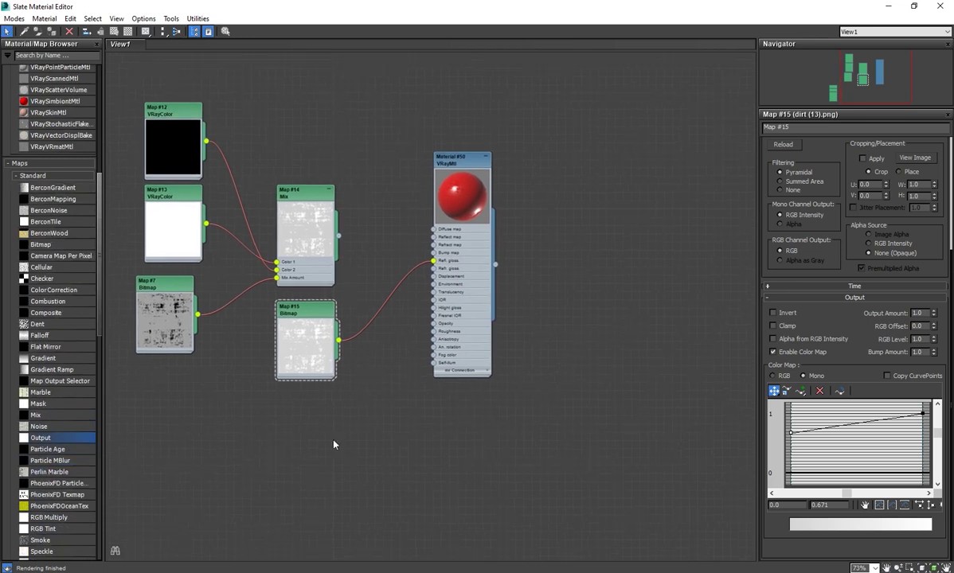
drag(316, 309, 265, 334)
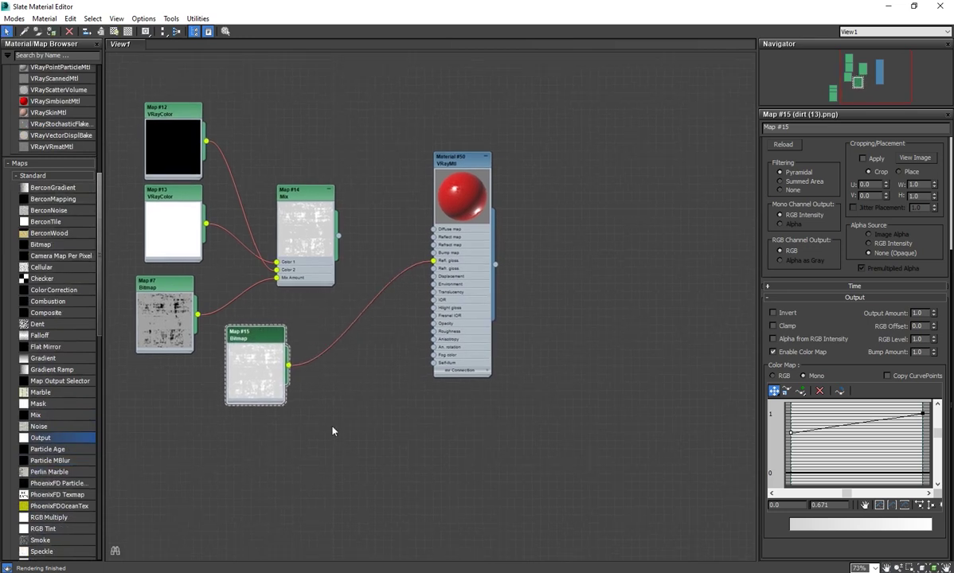
middle_drag(323, 436, 313, 435)
drag(48, 420, 414, 434)
middle_drag(414, 436, 415, 387)
scroll(415, 386, down, 1)
Delete the new Mix node and add a Composite map, Map #18, to the graph
middle_drag(461, 366, 516, 363)
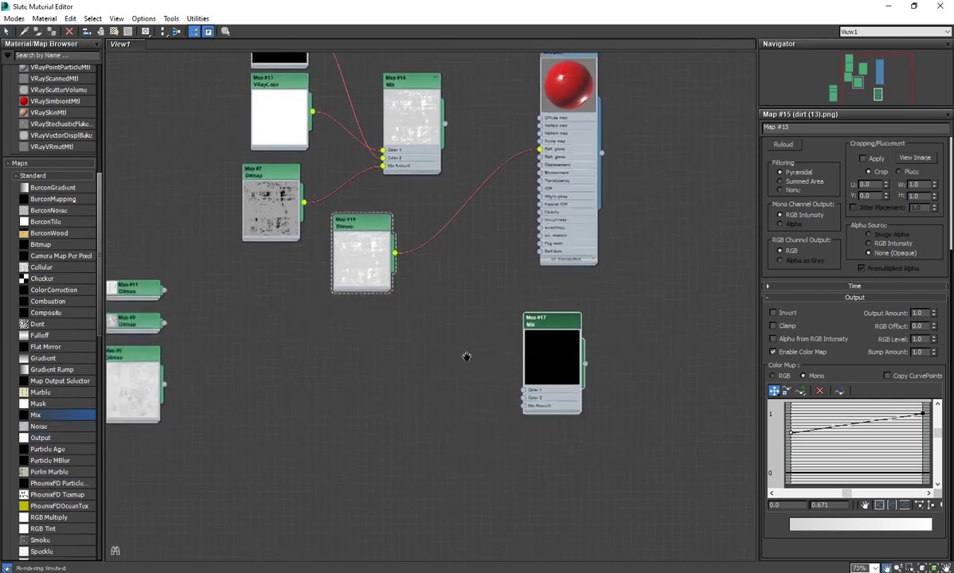
click(517, 360)
key(Delete)
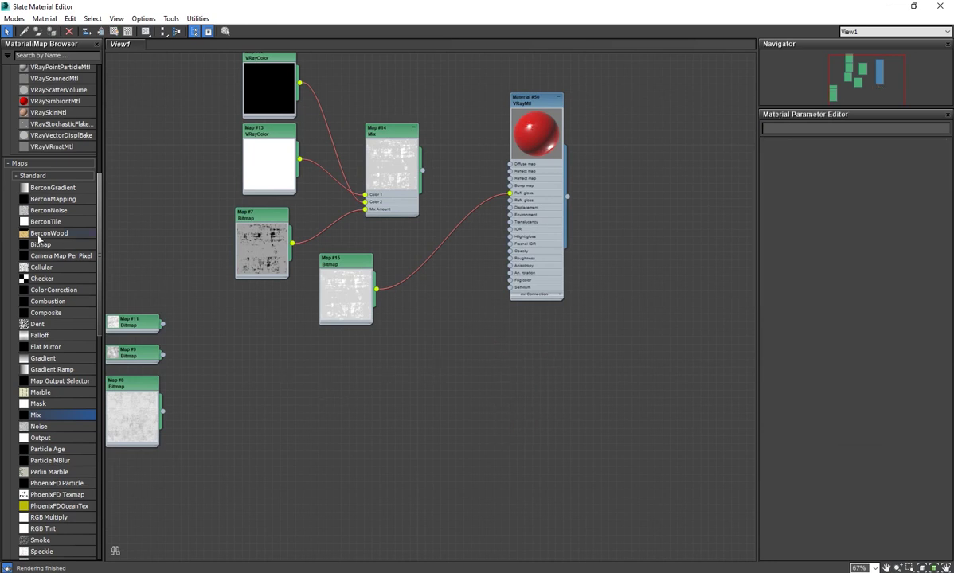
drag(45, 312, 437, 373)
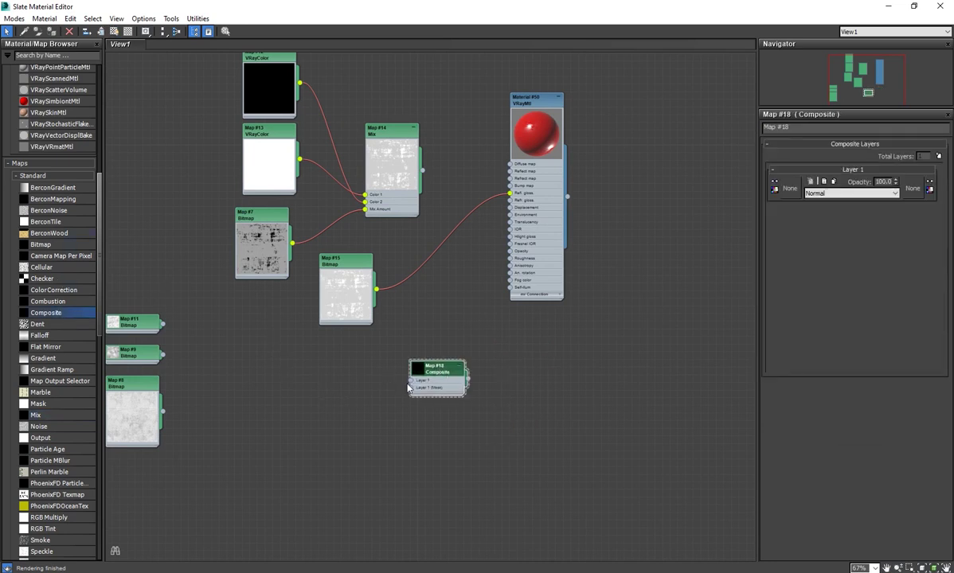
Wire the Map #9 dirt bitmap to reflection glossiness, place it beside Mix, and show its parameters
drag(144, 356, 247, 380)
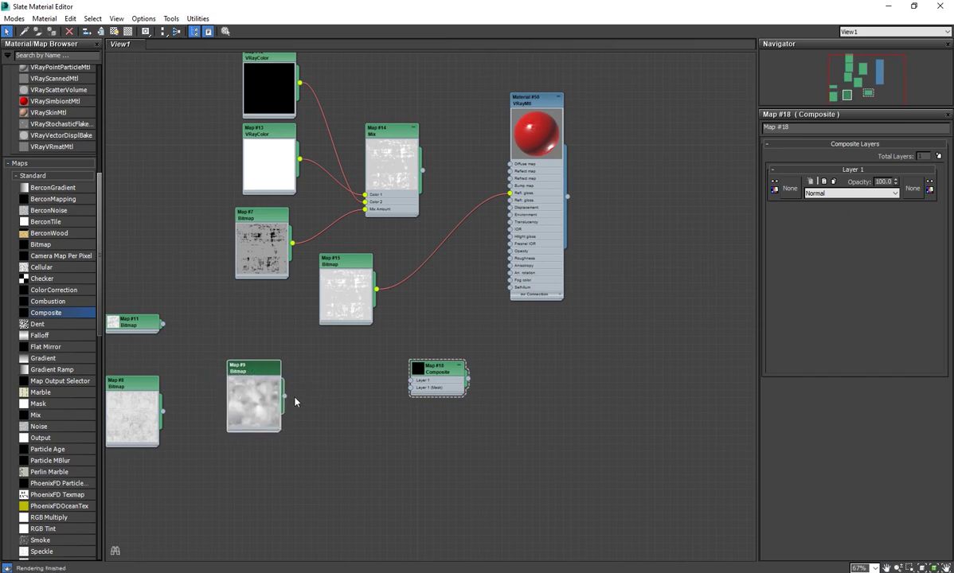
drag(423, 383, 413, 434)
middle_drag(329, 404, 310, 438)
drag(266, 430, 493, 230)
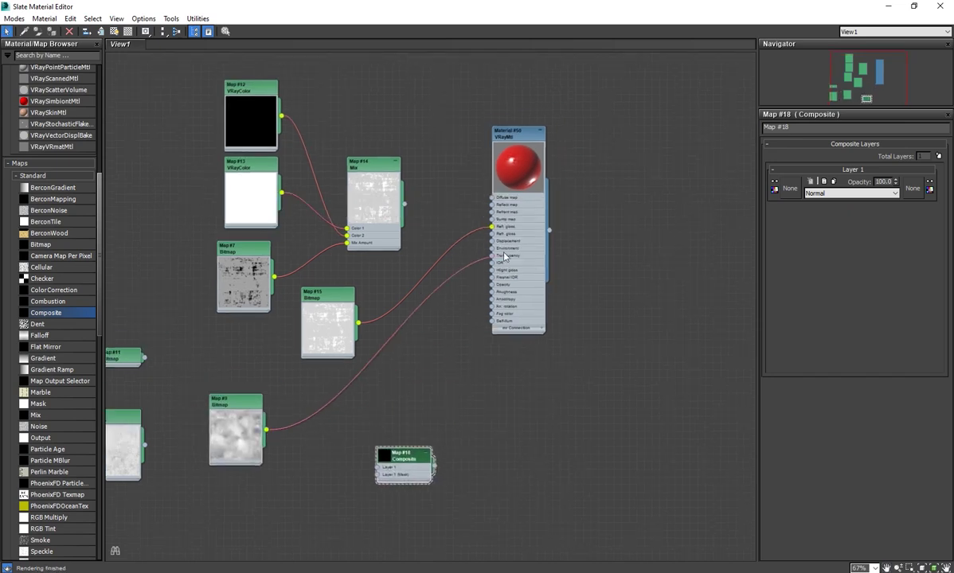
drag(223, 411, 397, 327)
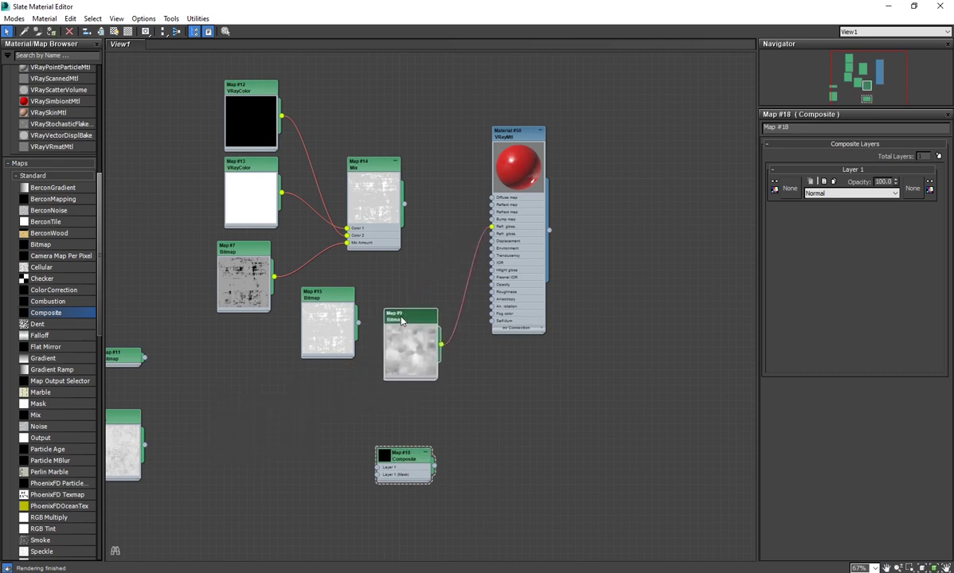
scroll(454, 222, up, 2)
middle_drag(454, 221, 374, 330)
double_click(375, 335)
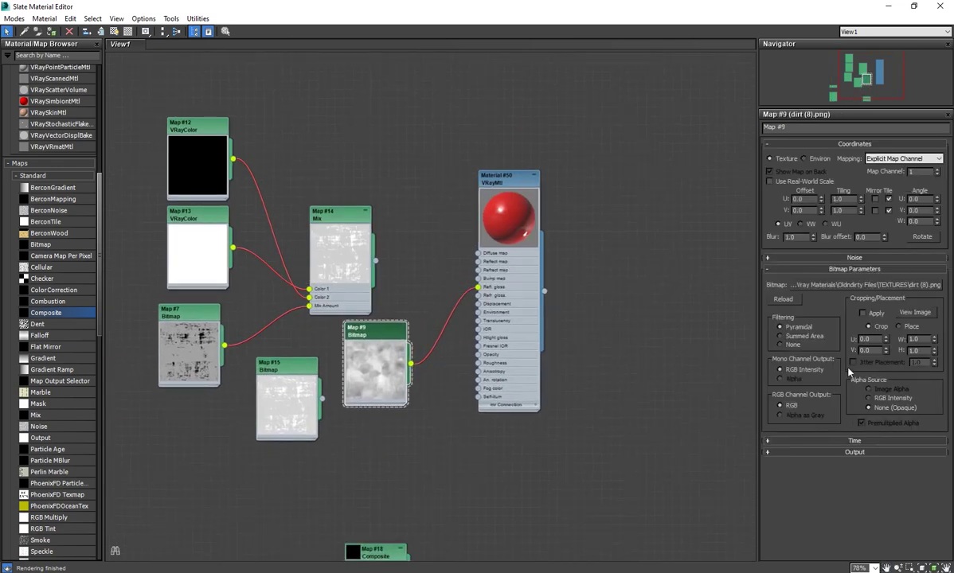
Expand Map #9's Output rollout and try moving the curve ends, then reset the curve
click(801, 424)
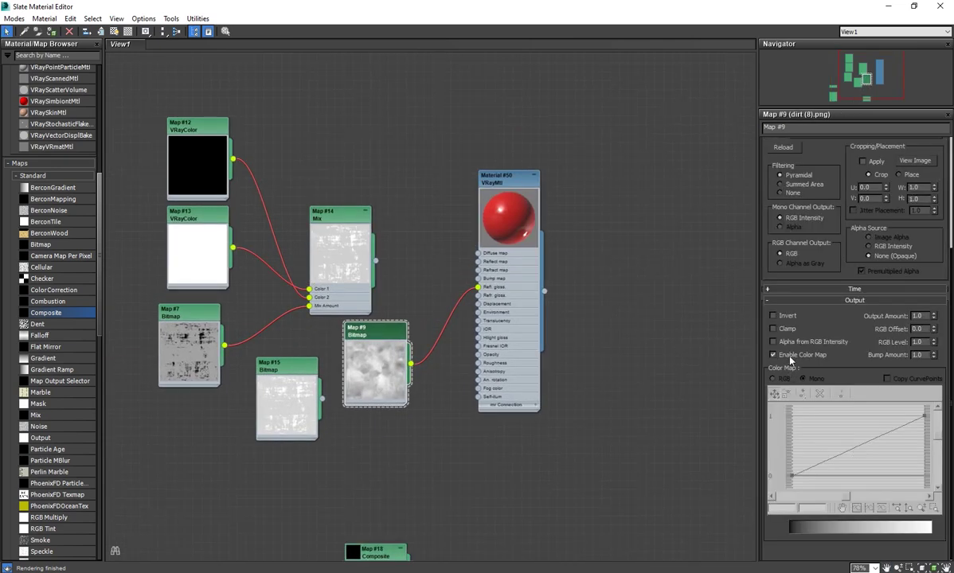
mouse_move(792, 475)
mouse_down()
mouse_move(792, 454)
mouse_move(794, 478)
mouse_up()
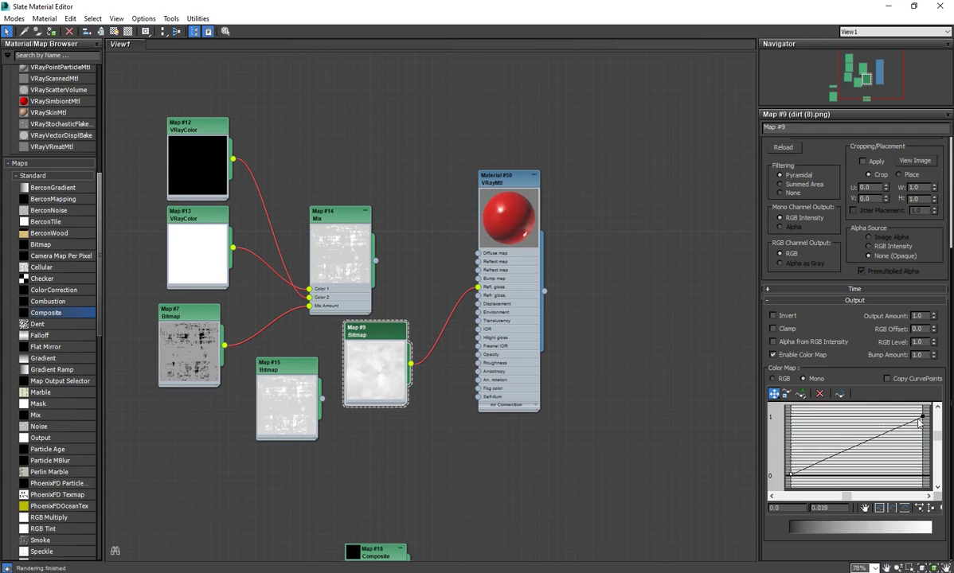
drag(924, 417, 924, 439)
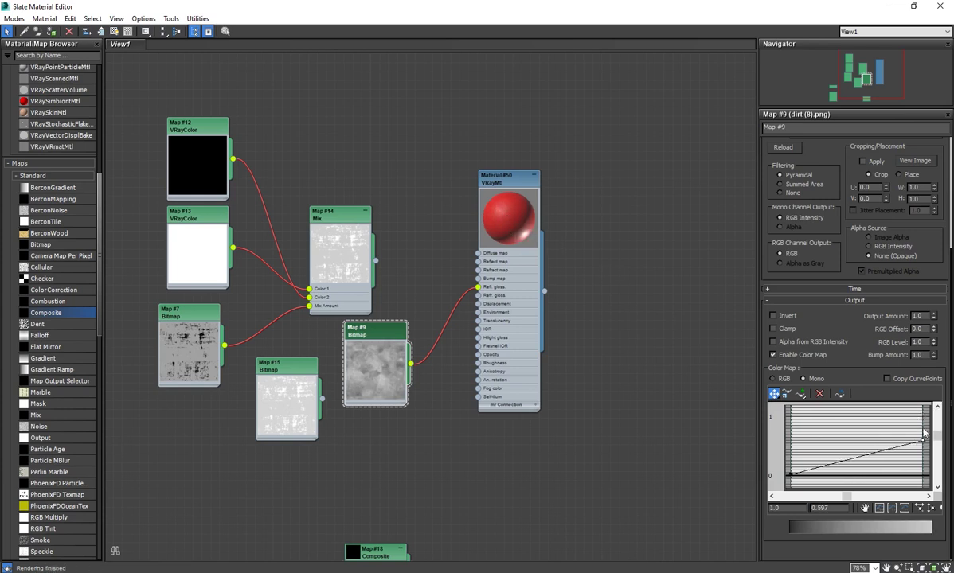
drag(921, 438, 927, 429)
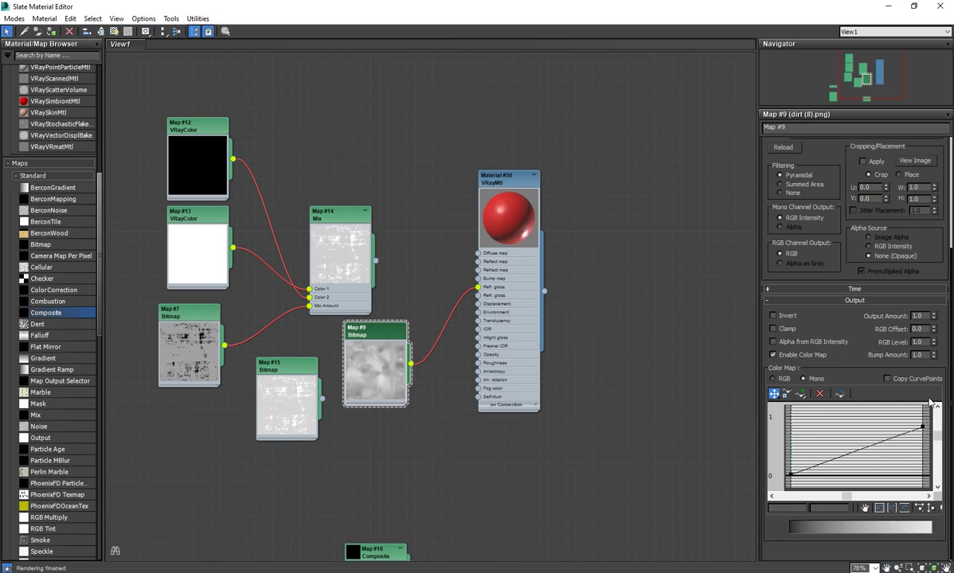
drag(927, 428, 925, 407)
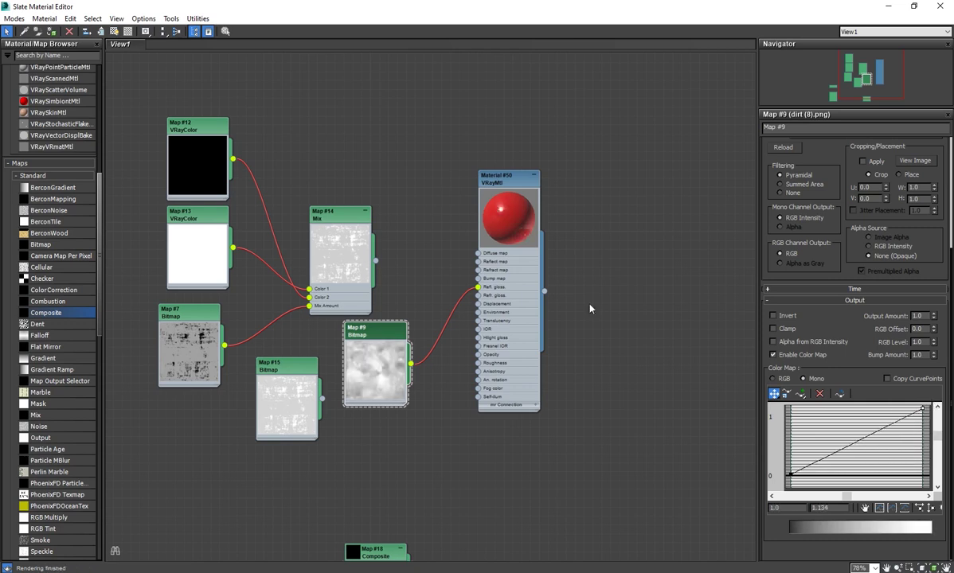
click(840, 394)
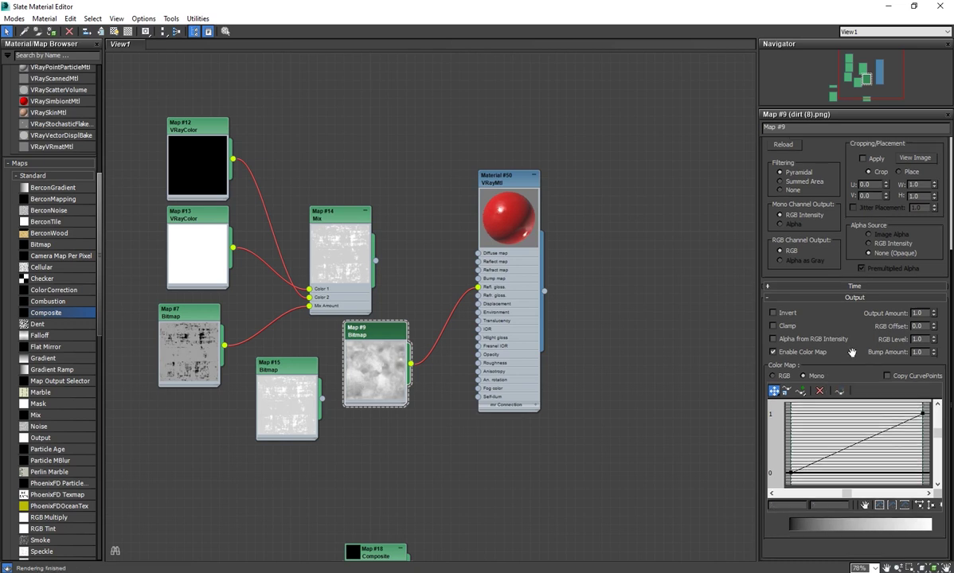
Add two points to Map #9's colour curve and shape them into a contrast peak
click(800, 391)
click(835, 451)
click(880, 433)
click(773, 391)
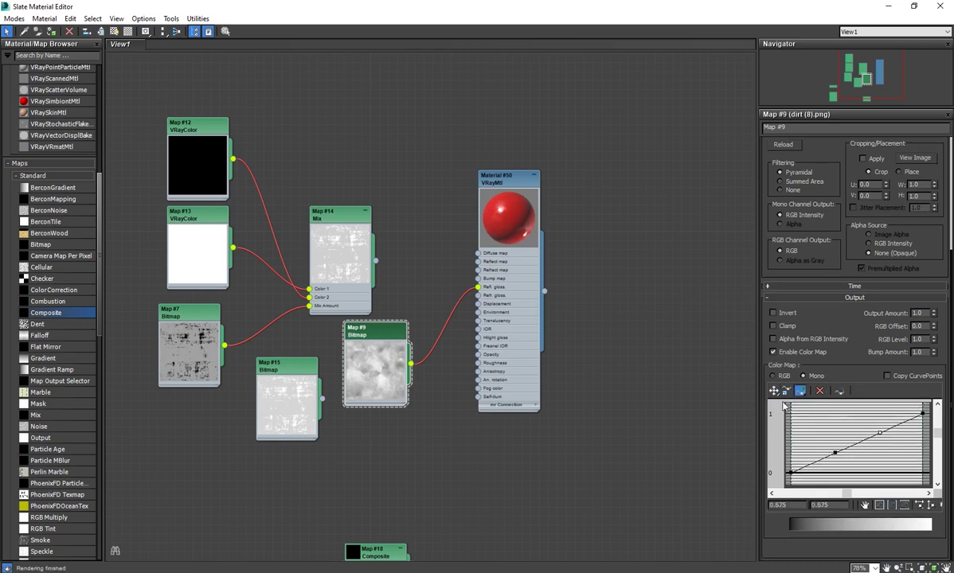
drag(833, 452, 846, 472)
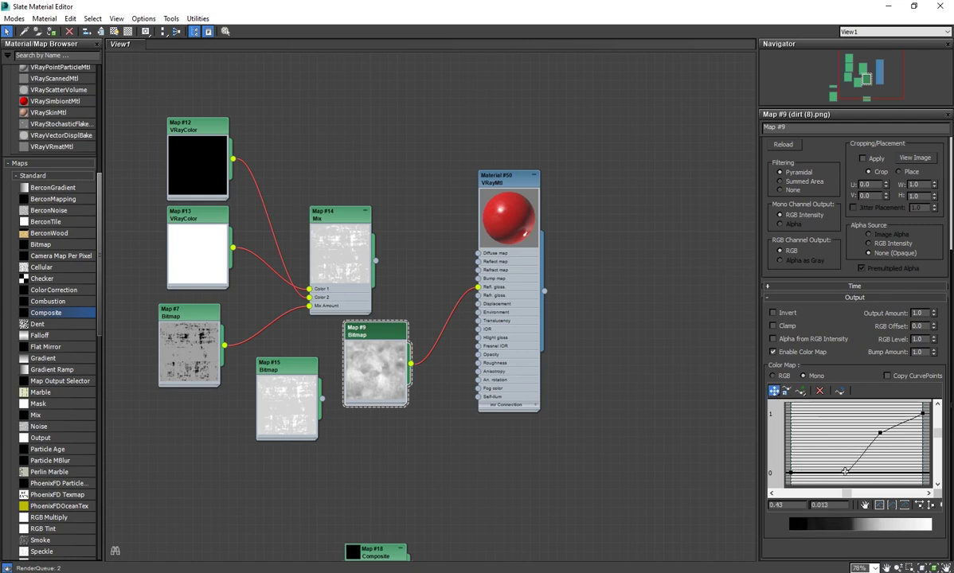
drag(846, 473, 866, 472)
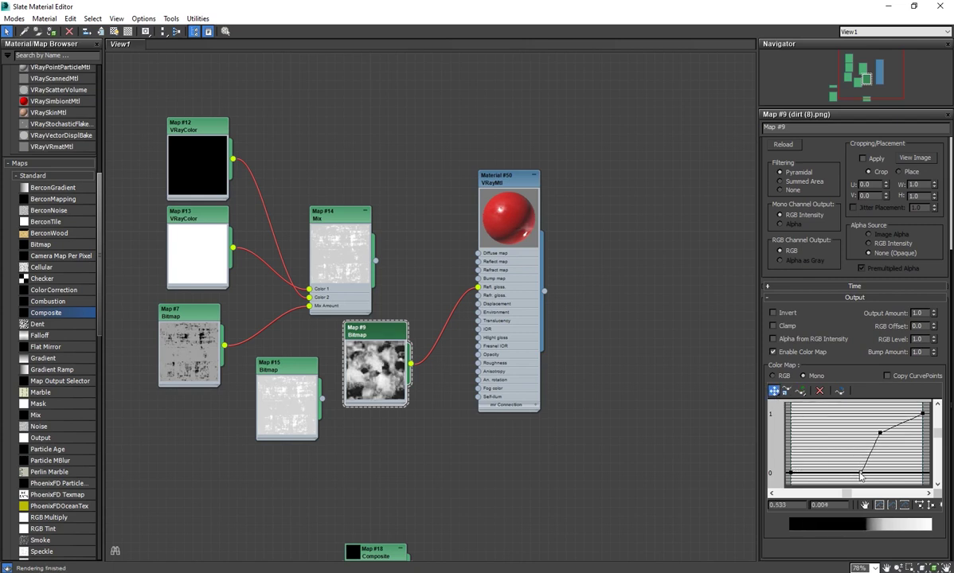
drag(878, 433, 867, 434)
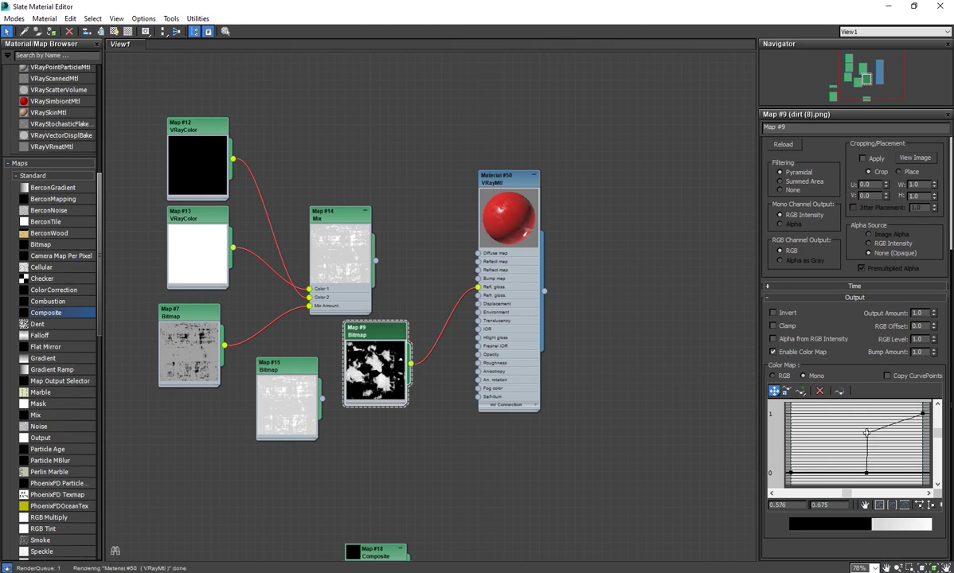
drag(867, 432, 895, 451)
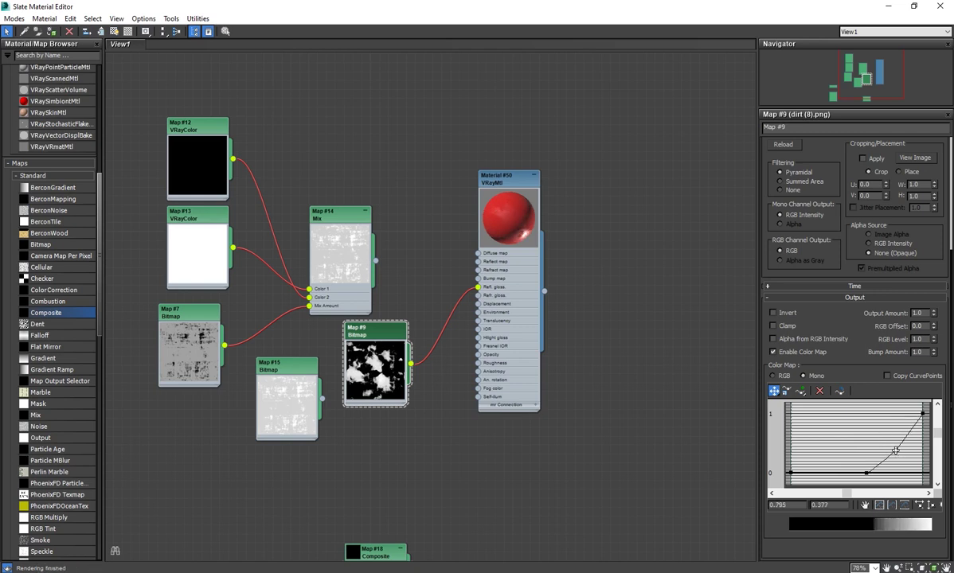
drag(895, 451, 898, 417)
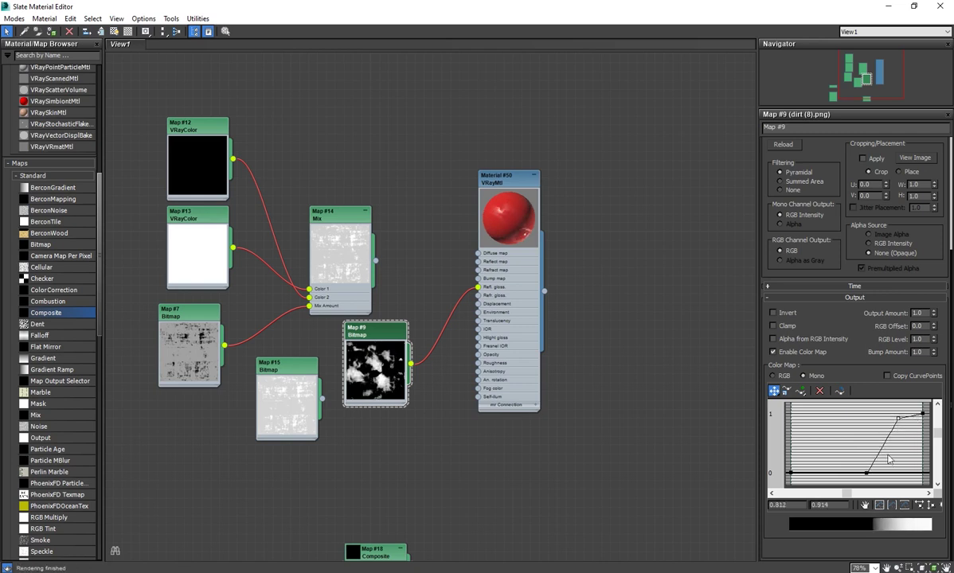
drag(867, 473, 847, 454)
mouse_move(898, 417)
mouse_down()
mouse_move(899, 458)
mouse_move(852, 428)
mouse_move(856, 414)
mouse_up()
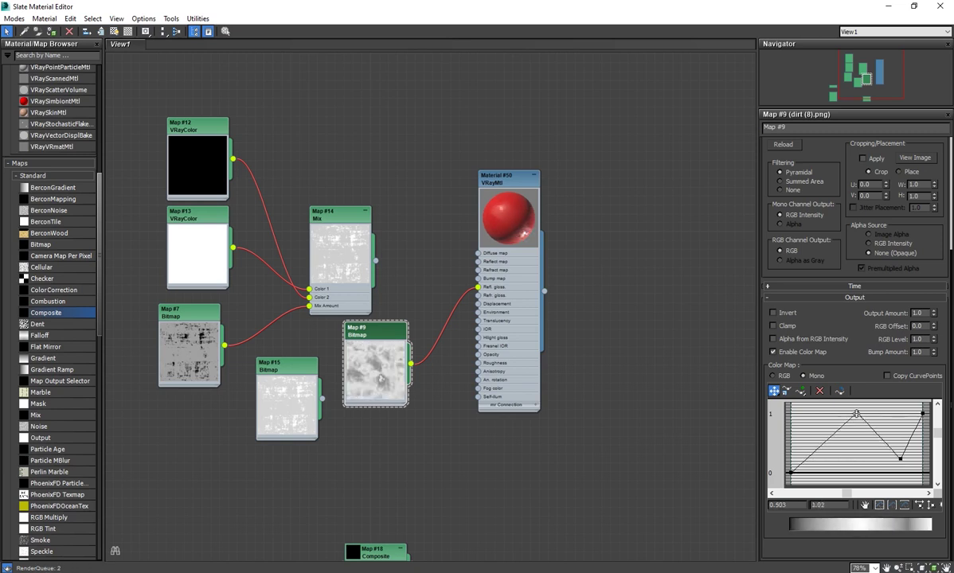
Nudge the Material #50 node right and down, and reset Map #9's curve to straight
scroll(471, 215, up, 2)
right_click(518, 181)
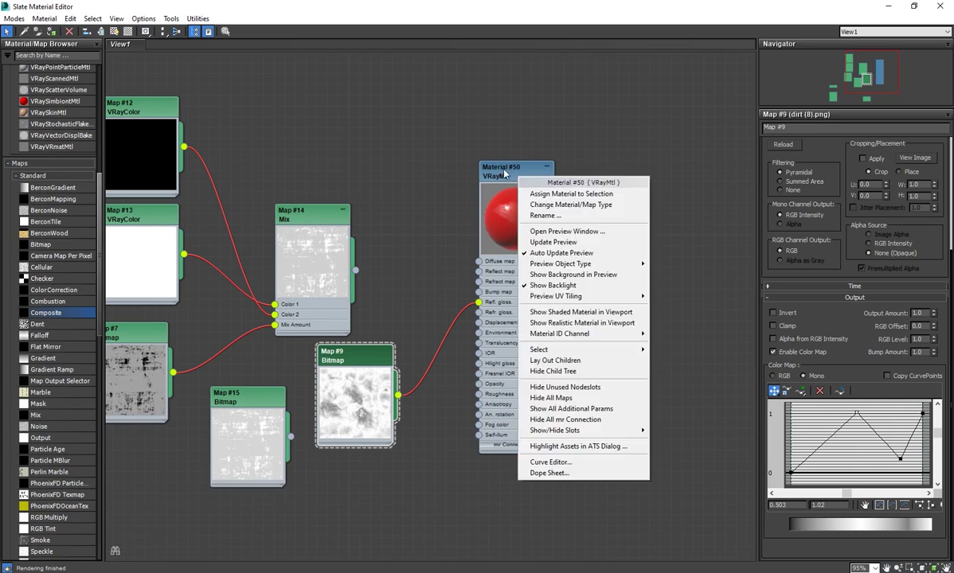
drag(504, 174, 524, 203)
scroll(532, 254, up, 1)
scroll(548, 285, down, 2)
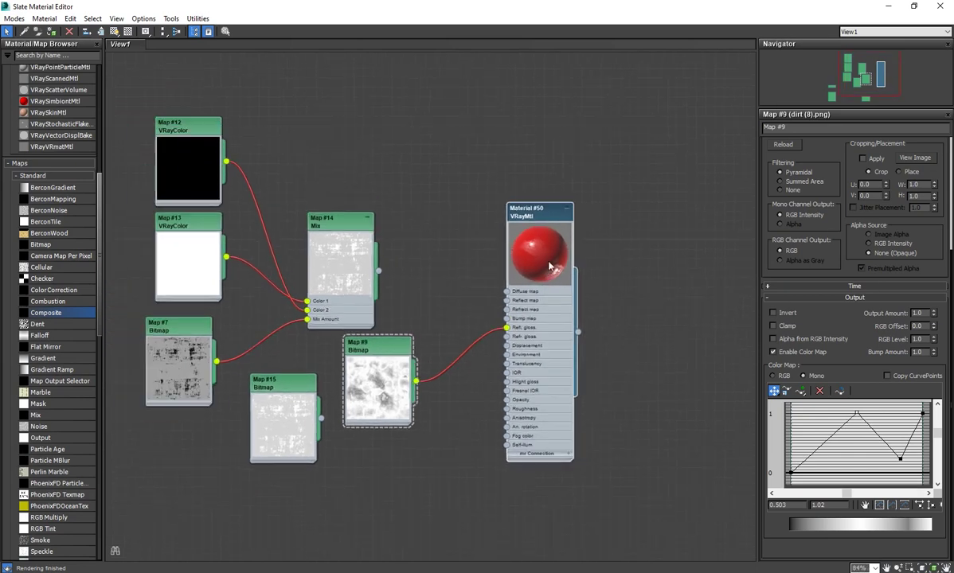
drag(511, 206, 530, 216)
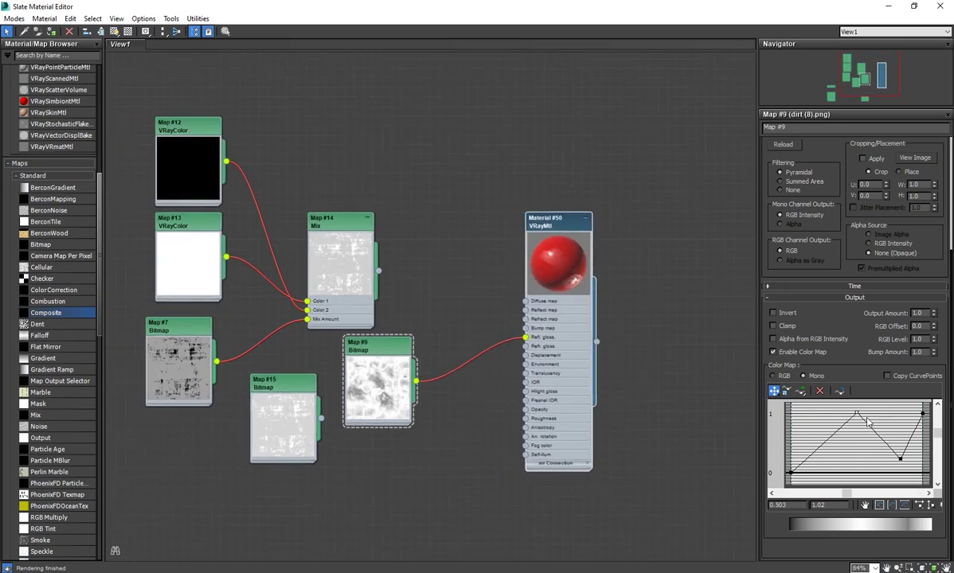
click(819, 390)
scroll(445, 380, down, 1)
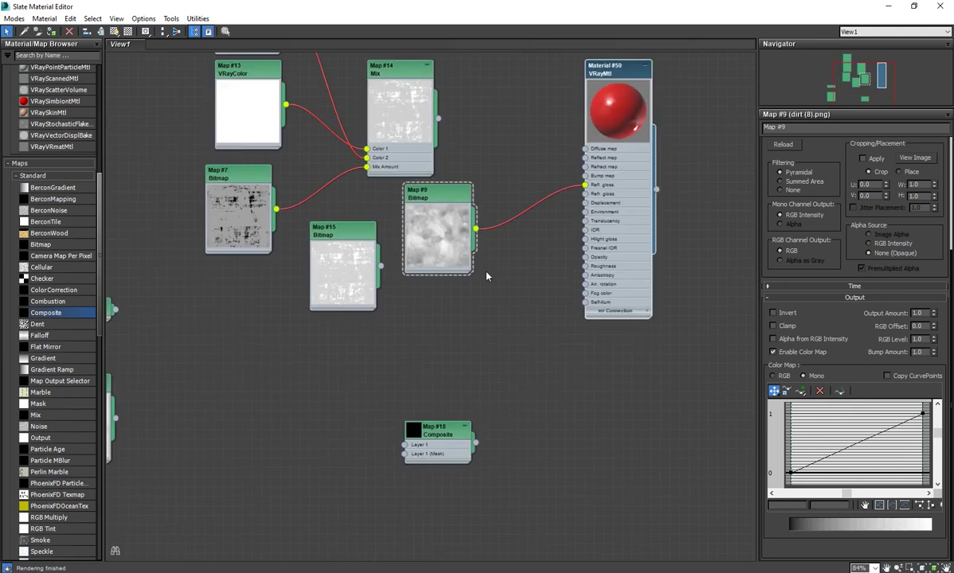
Move Map #9 beside the Composite map and delete its wire to Material #50
middle_drag(485, 272, 448, 172)
drag(398, 259, 291, 371)
drag(426, 368, 397, 325)
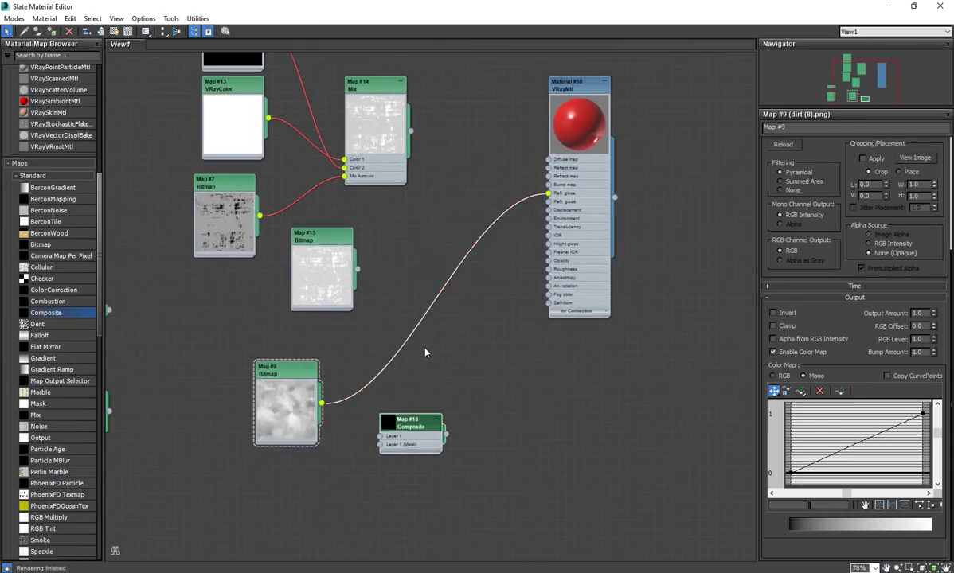
key(Delete)
Add two extra layers to the Map #18 Composite
middle_drag(426, 431, 470, 410)
double_click(470, 410)
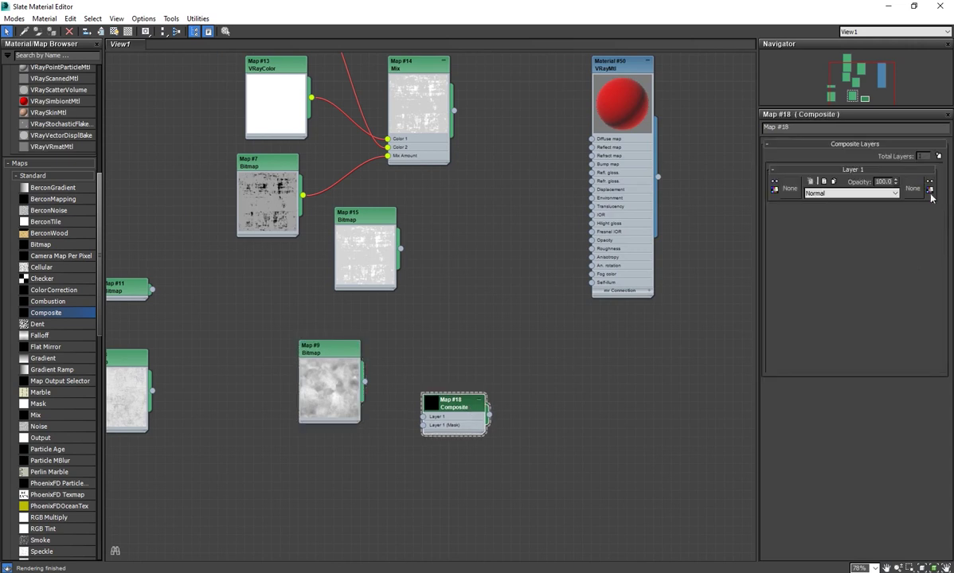
click(938, 156)
click(938, 156)
Wire Map #9 into Composite Layer 1, Map #11 into Layer 2, Map #8 into Layer 3
middle_drag(467, 334, 554, 321)
drag(398, 333, 317, 413)
mouse_move(372, 452)
mouse_down()
mouse_move(433, 451)
mouse_move(371, 394)
mouse_up()
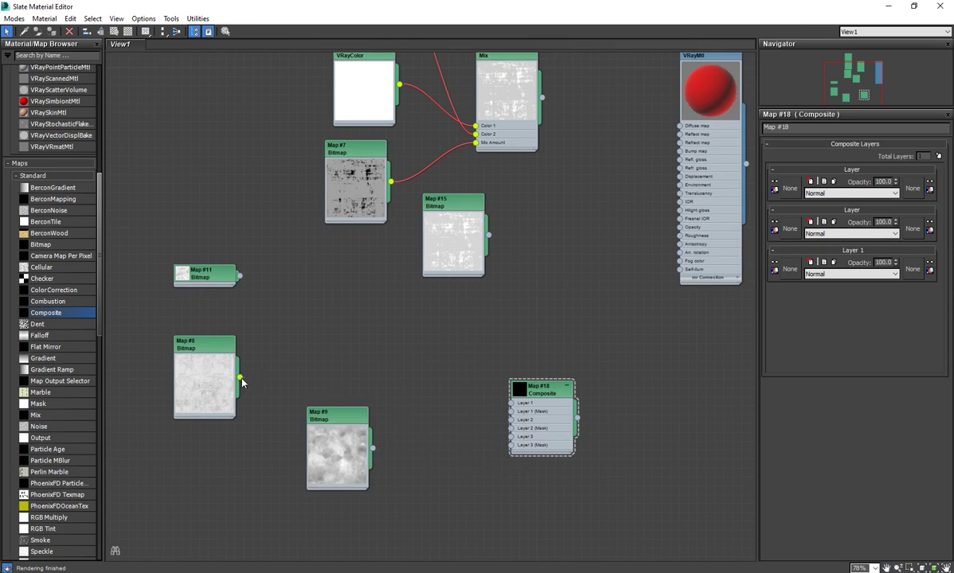
drag(240, 378, 510, 437)
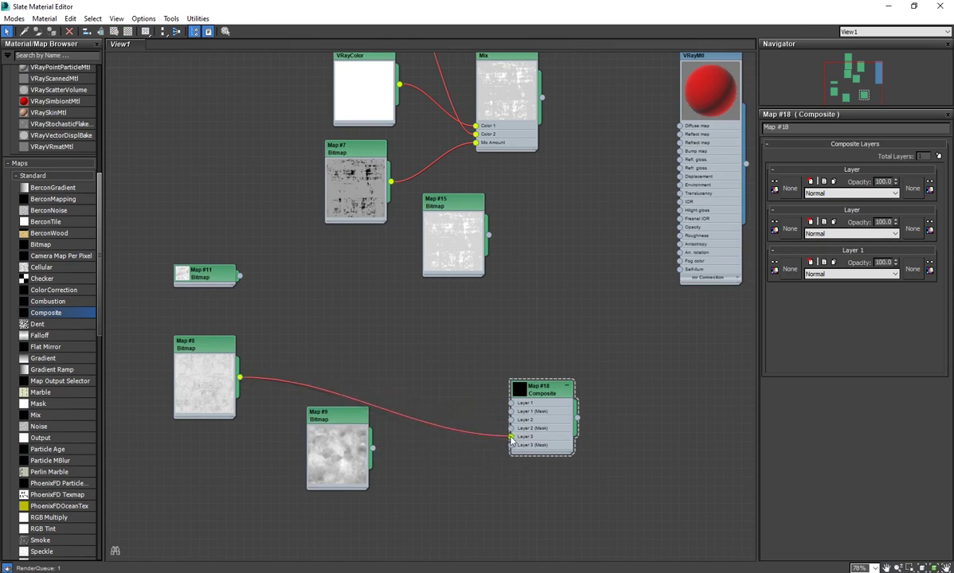
mouse_move(373, 448)
mouse_down()
mouse_move(510, 420)
mouse_move(510, 403)
mouse_up()
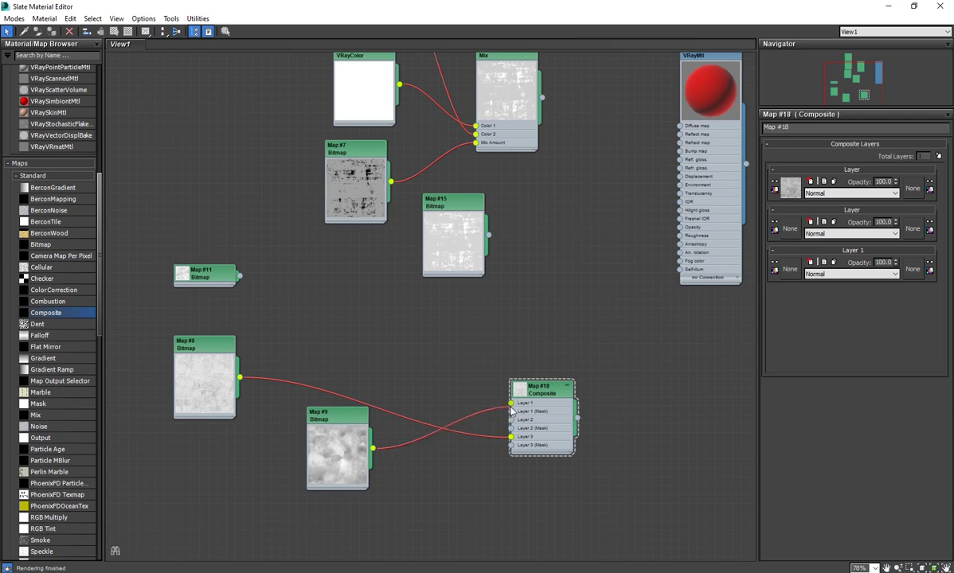
drag(259, 301, 511, 420)
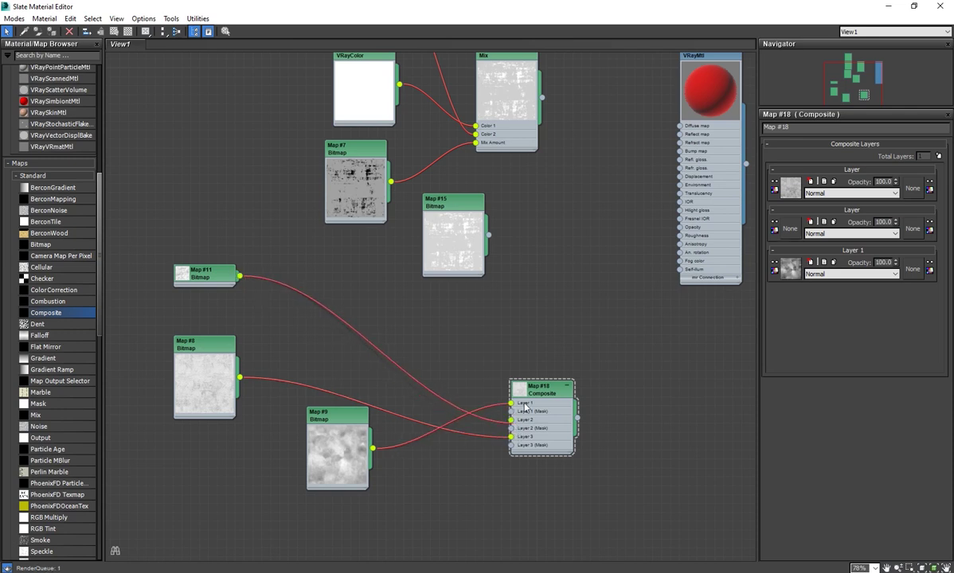
Set the Composite's Layer 2 blend mode to Screen, then select Map #11
middle_drag(623, 364, 574, 387)
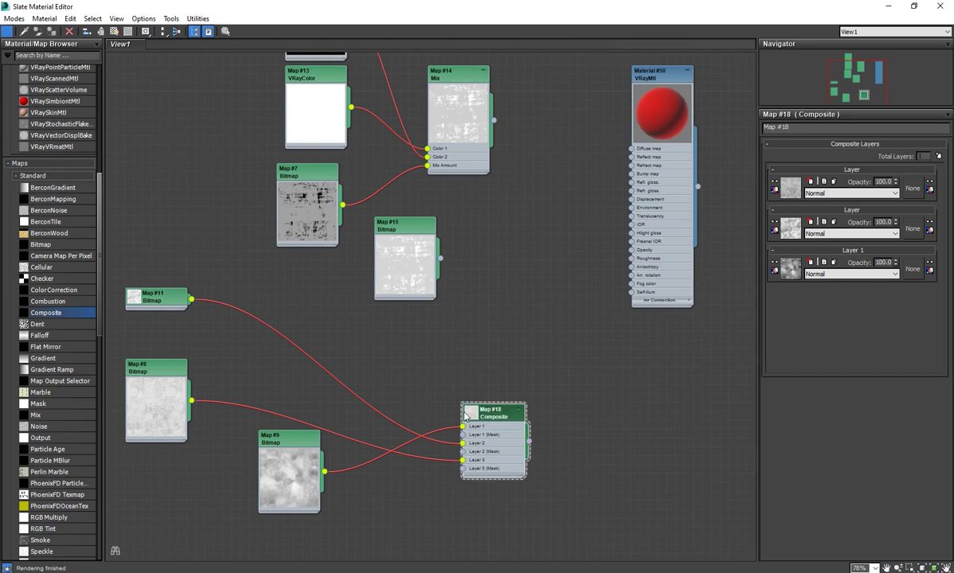
double_click(489, 418)
mouse_move(489, 417)
middle_down()
mouse_move(499, 390)
mouse_move(555, 360)
middle_up()
scroll(499, 391, up, 2)
click(813, 234)
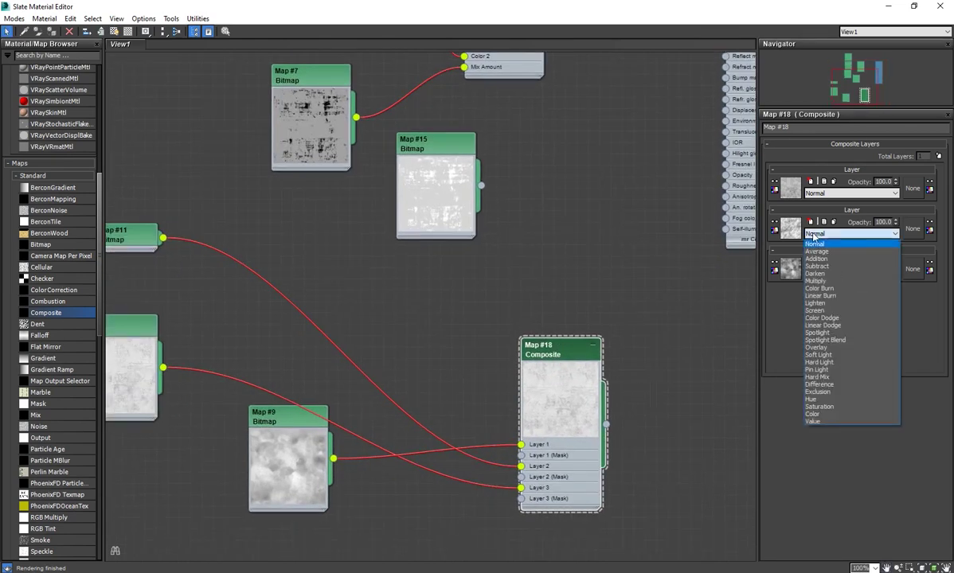
click(822, 311)
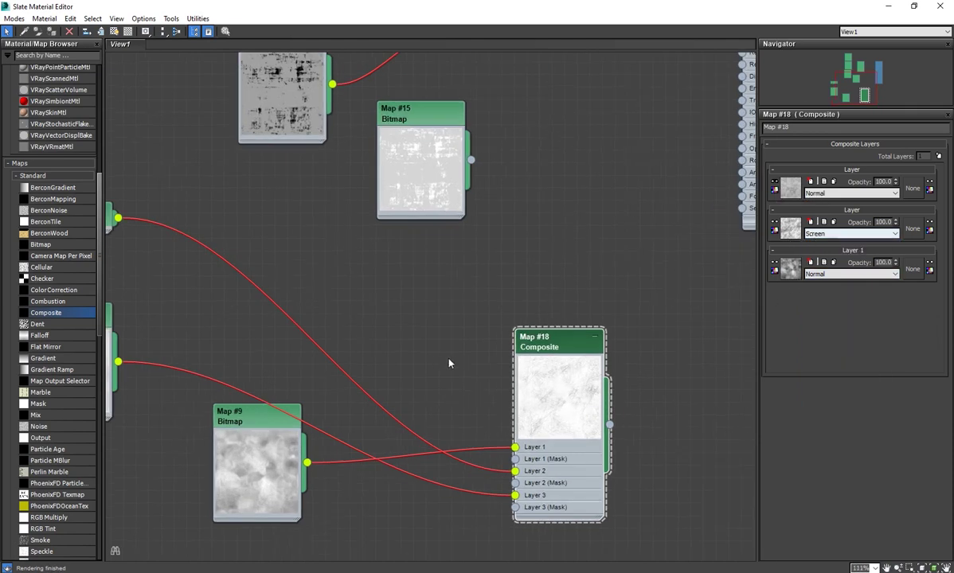
middle_drag(192, 358, 295, 350)
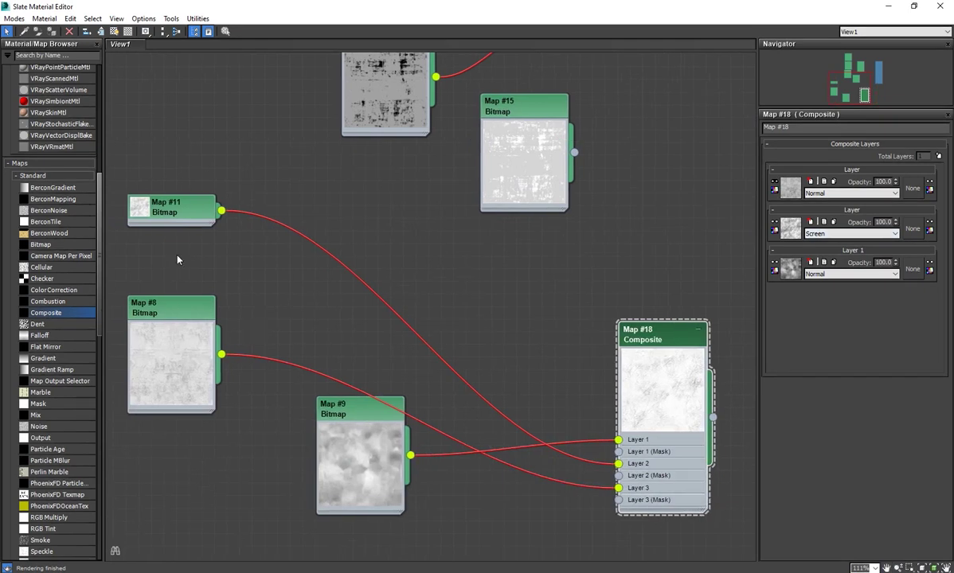
click(169, 206)
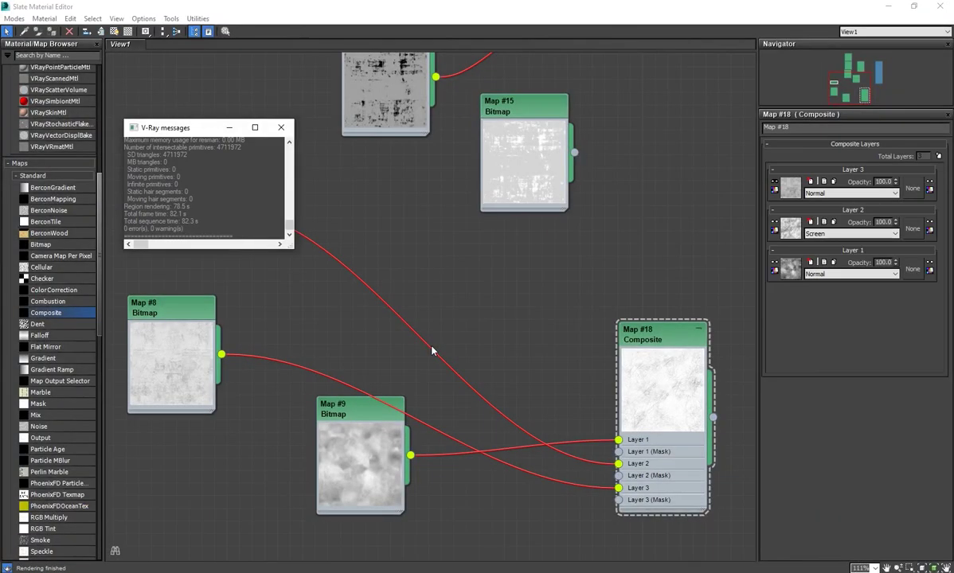
click(281, 127)
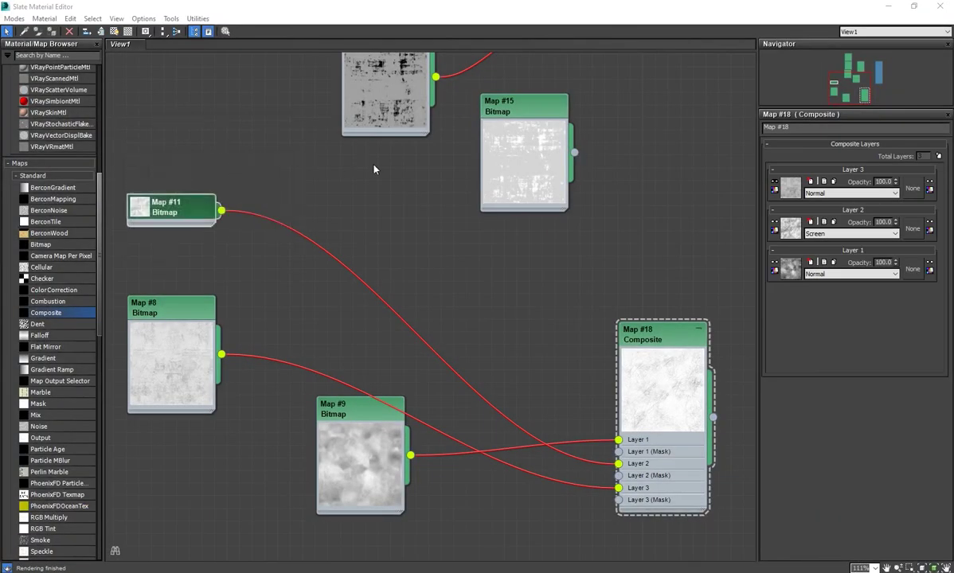
Invert the Map #11 scratch bitmap and set Composite Layer 3 to Multiply
drag(155, 215, 181, 178)
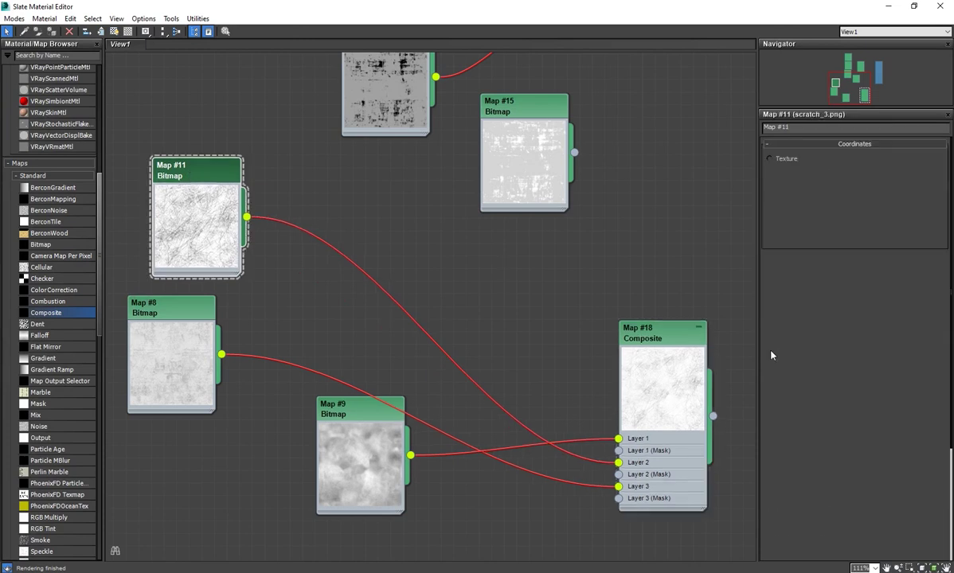
click(786, 469)
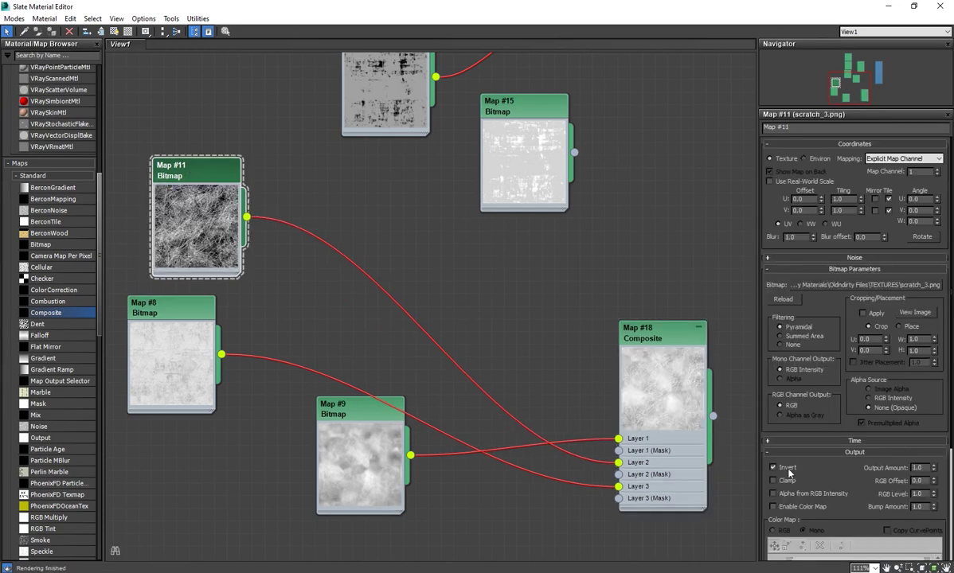
double_click(661, 382)
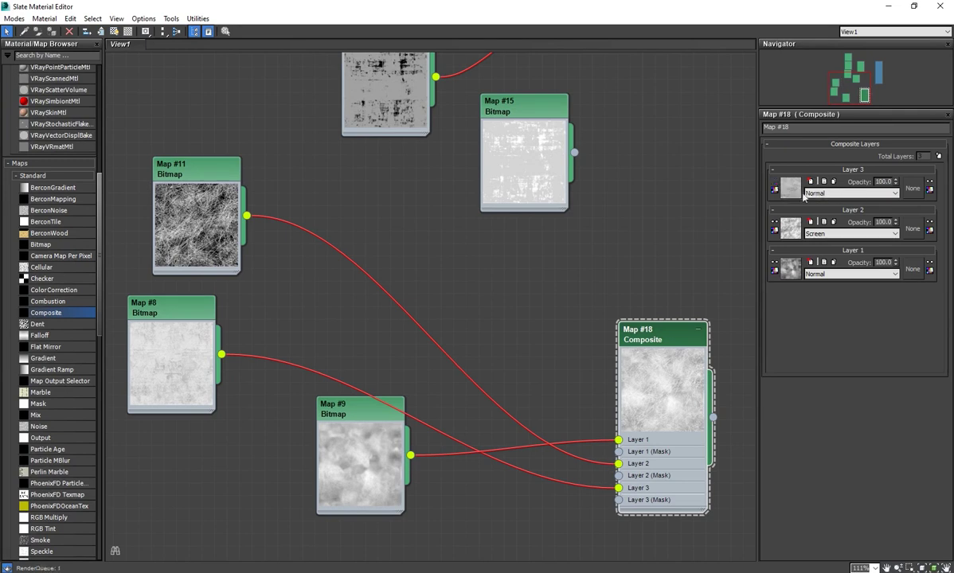
click(820, 192)
click(825, 241)
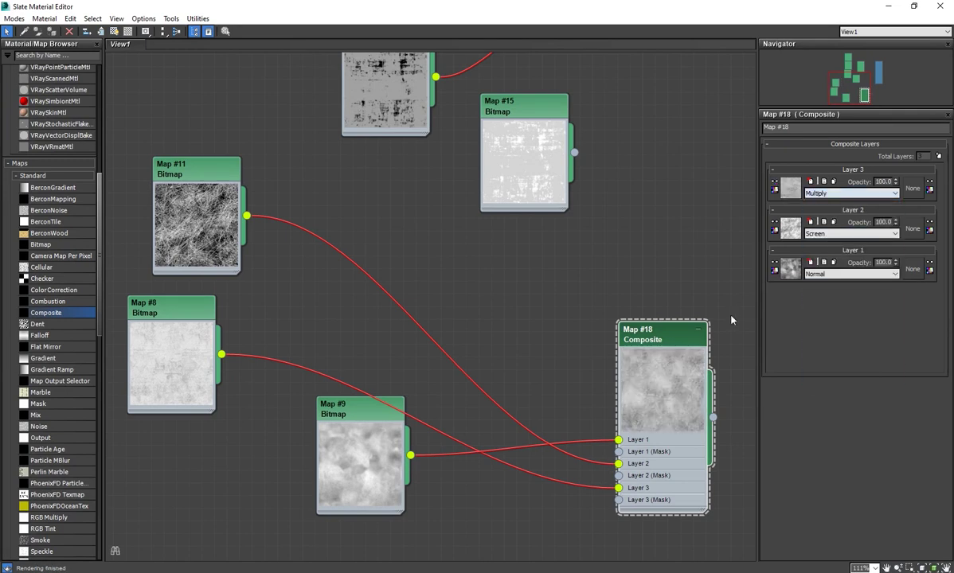
Connect the Map #18 Composite output to Material #50's reflection glossiness
mouse_move(613, 287)
middle_down()
mouse_move(527, 311)
mouse_move(481, 498)
middle_up()
scroll(494, 319, down, 4)
drag(461, 480, 554, 217)
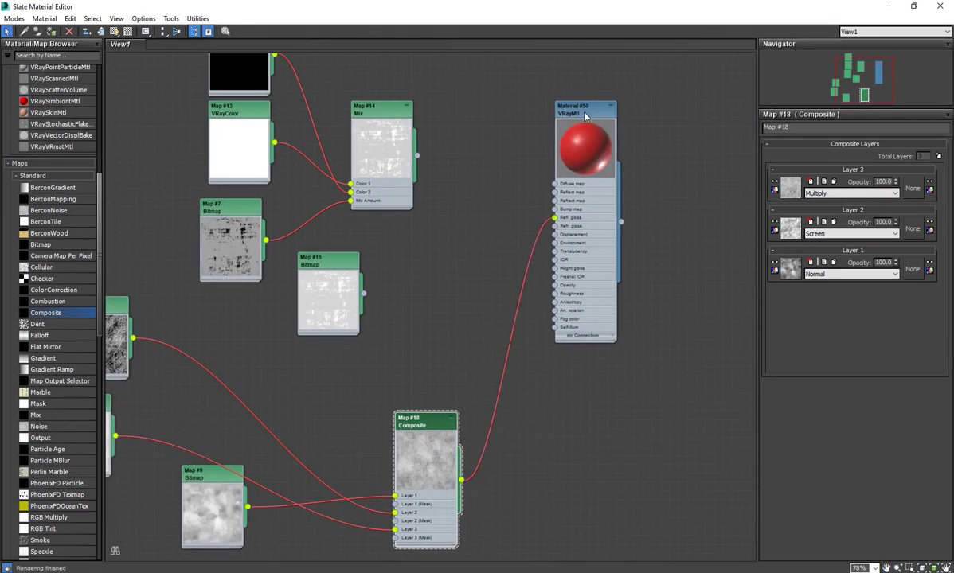
scroll(585, 117, up, 2)
scroll(593, 199, up, 2)
scroll(603, 283, up, 2)
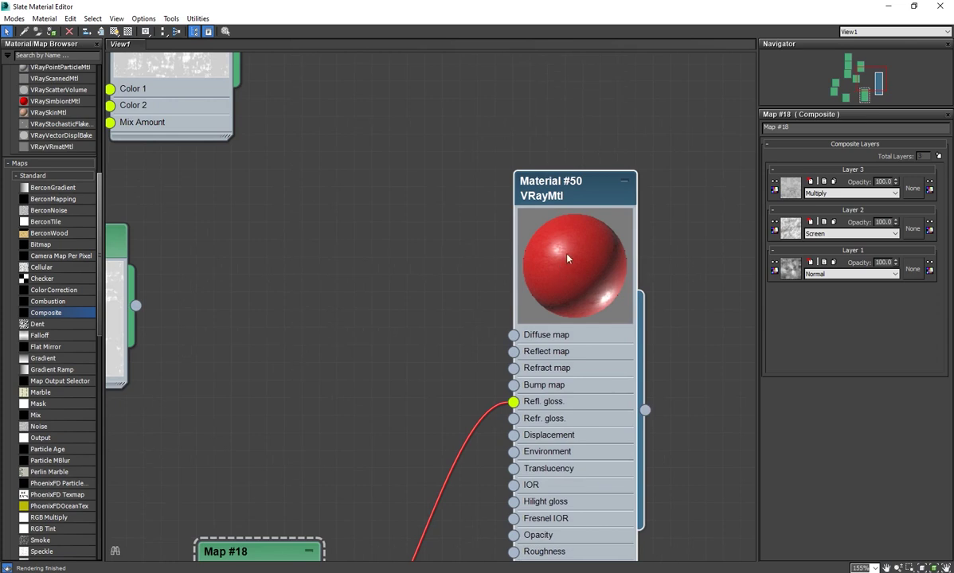
scroll(567, 257, down, 1)
scroll(567, 259, down, 1)
scroll(539, 271, down, 2)
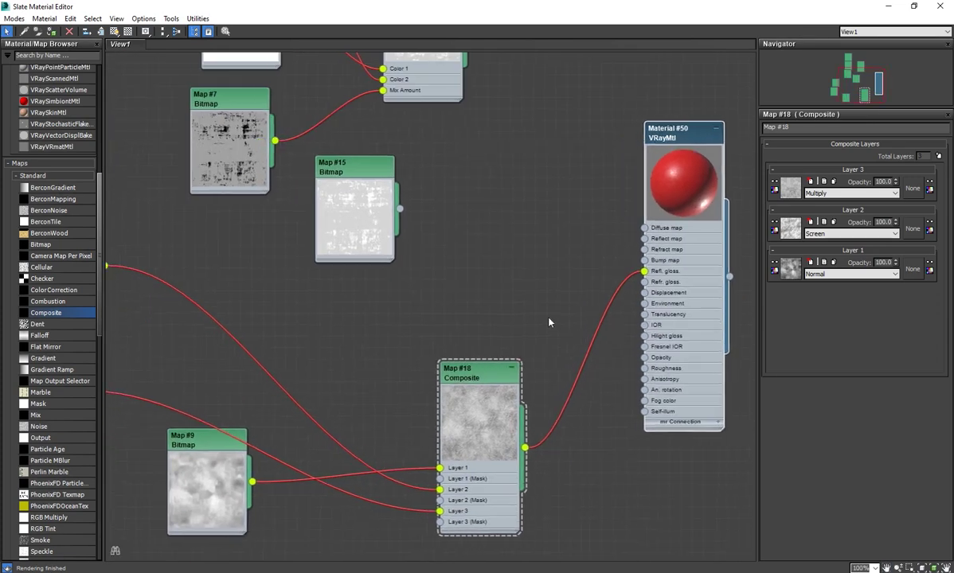
scroll(549, 323, down, 1)
scroll(562, 320, down, 1)
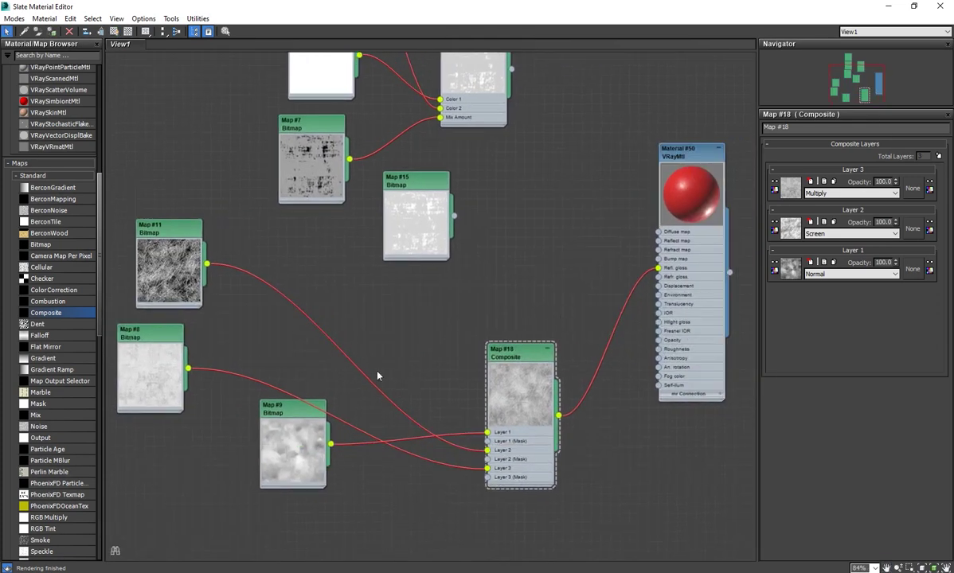
Collapse the bitmap nodes into compact bars and stack Map #8 under Map #11
mouse_move(146, 336)
mouse_down()
mouse_move(268, 331)
mouse_move(306, 452)
mouse_up()
click(312, 327)
click(321, 404)
click(196, 224)
mouse_move(173, 234)
mouse_down()
mouse_move(304, 366)
mouse_move(303, 503)
mouse_move(296, 487)
mouse_up()
middle_drag(557, 295, 504, 323)
scroll(509, 320, down, 1)
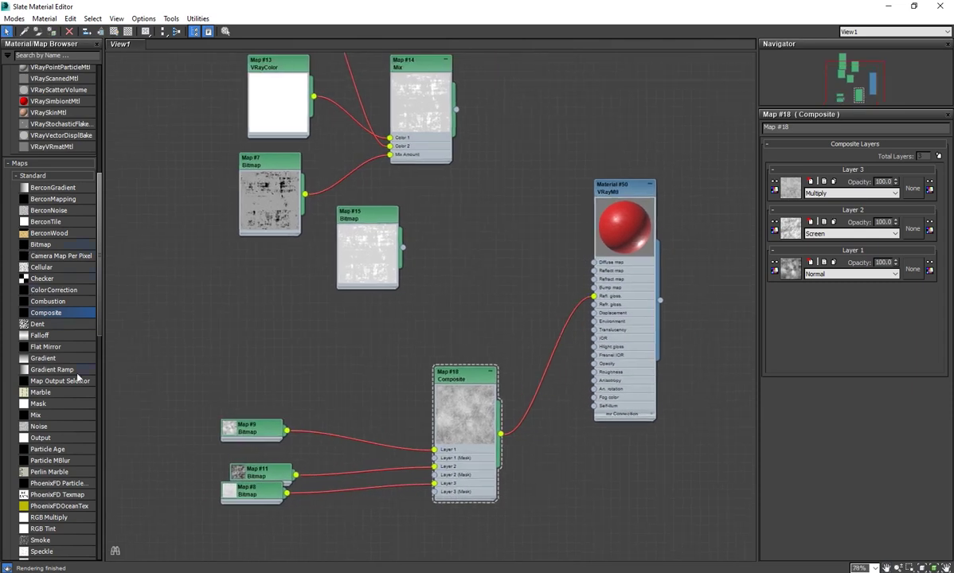
Insert a new Output map between Composite Map #18 and Material #50's reflection glossiness
drag(52, 439, 573, 477)
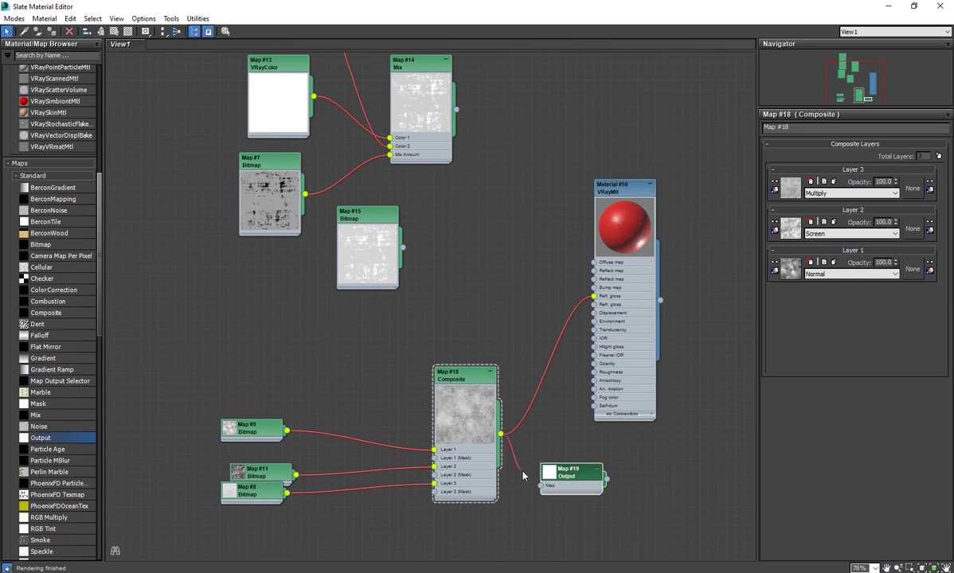
drag(562, 471, 558, 437)
double_click(561, 474)
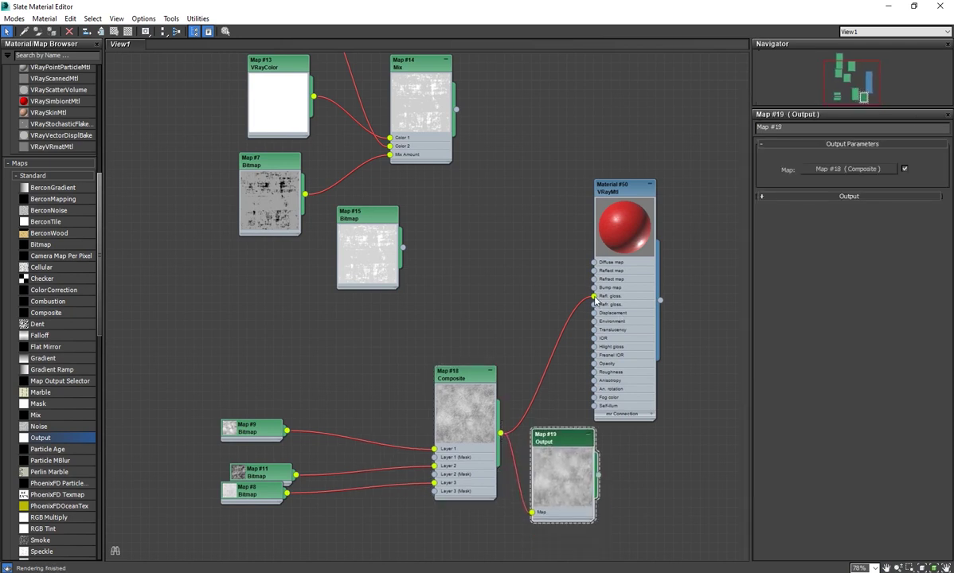
drag(595, 300, 562, 287)
drag(598, 475, 594, 295)
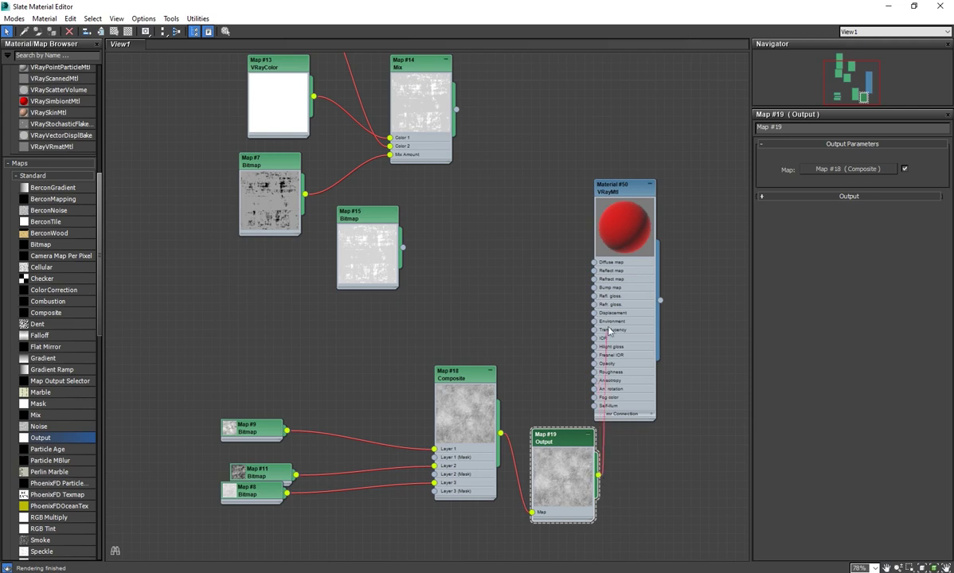
Enable the Output Color Map and make both end points Bezier, bending the curve into an S
click(812, 199)
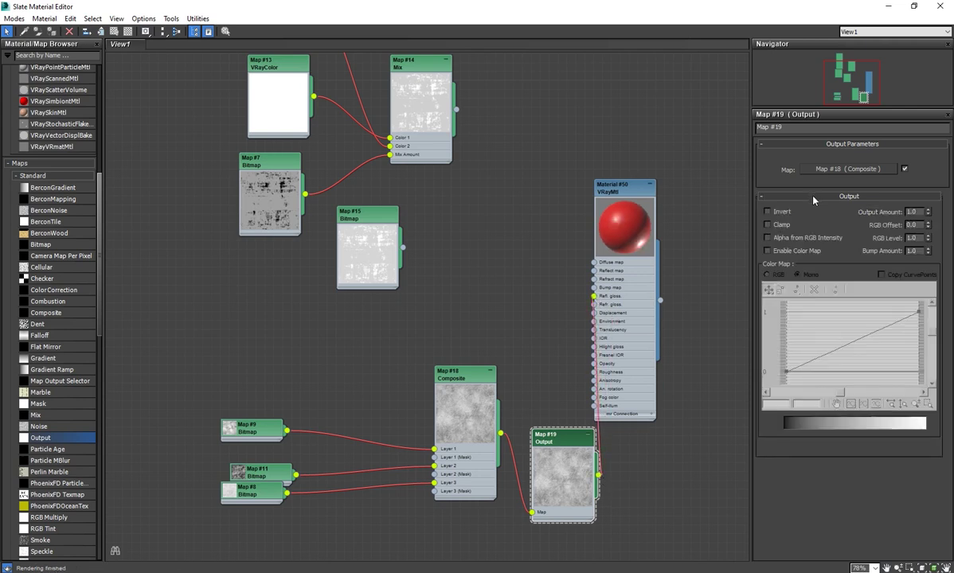
right_click(787, 368)
click(804, 389)
drag(796, 368, 884, 380)
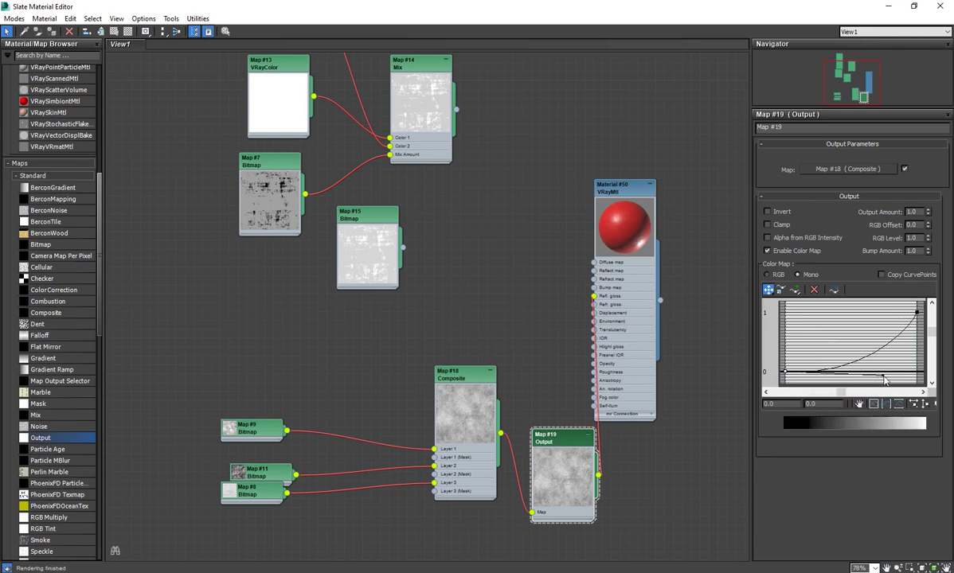
right_click(917, 313)
click(876, 347)
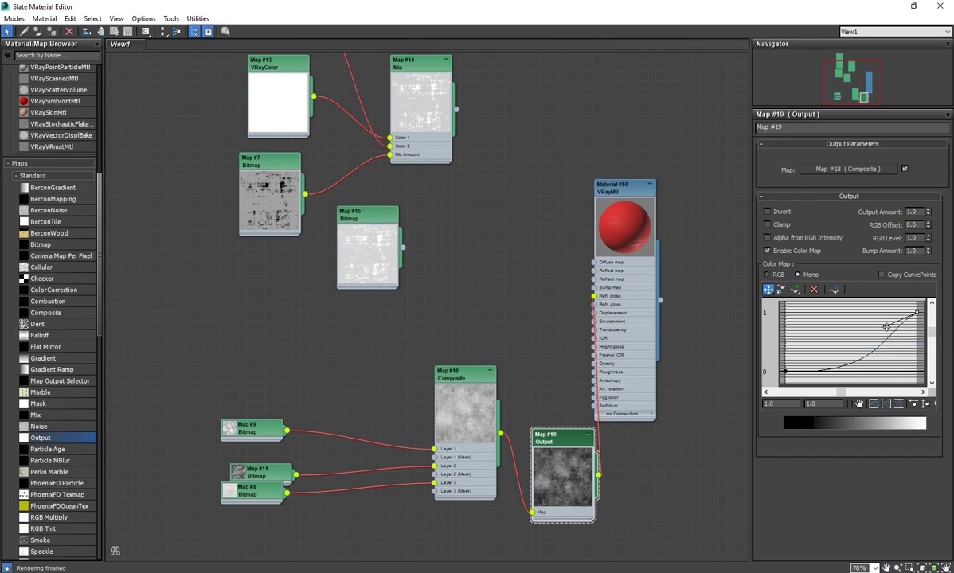
drag(908, 313, 809, 319)
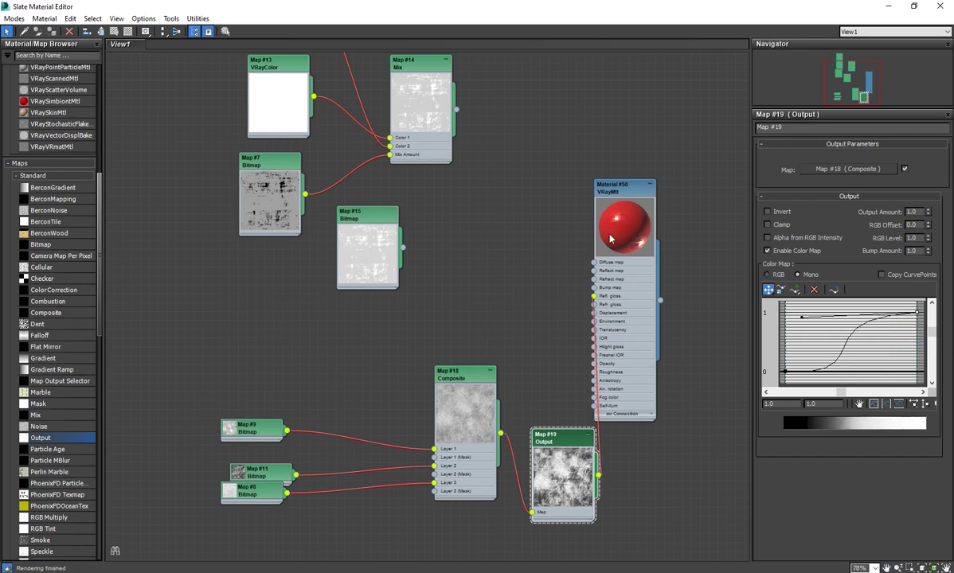
scroll(610, 239, up, 2)
Place the Output node beside the Composite node and fine-tune the curve's end points
drag(455, 402, 395, 402)
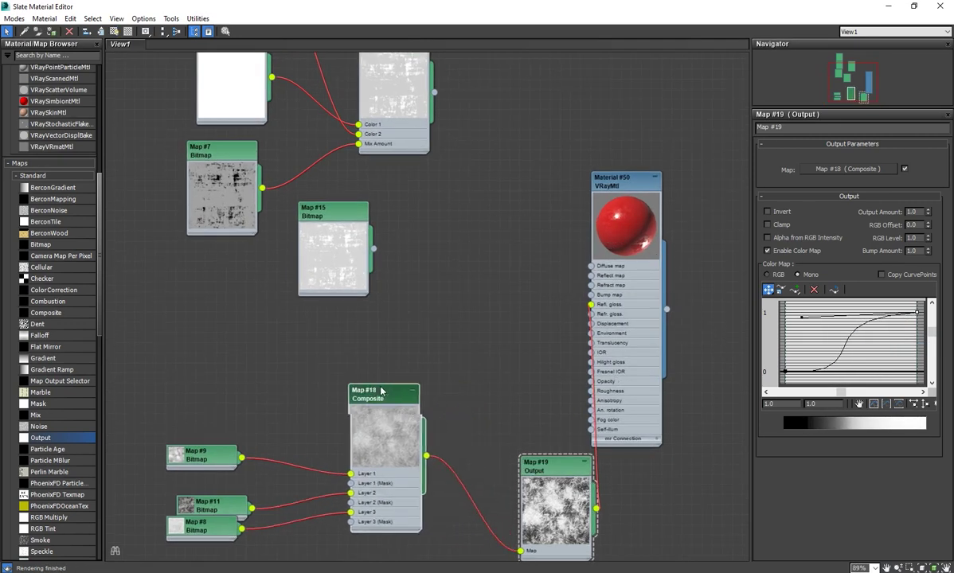
drag(549, 467, 479, 404)
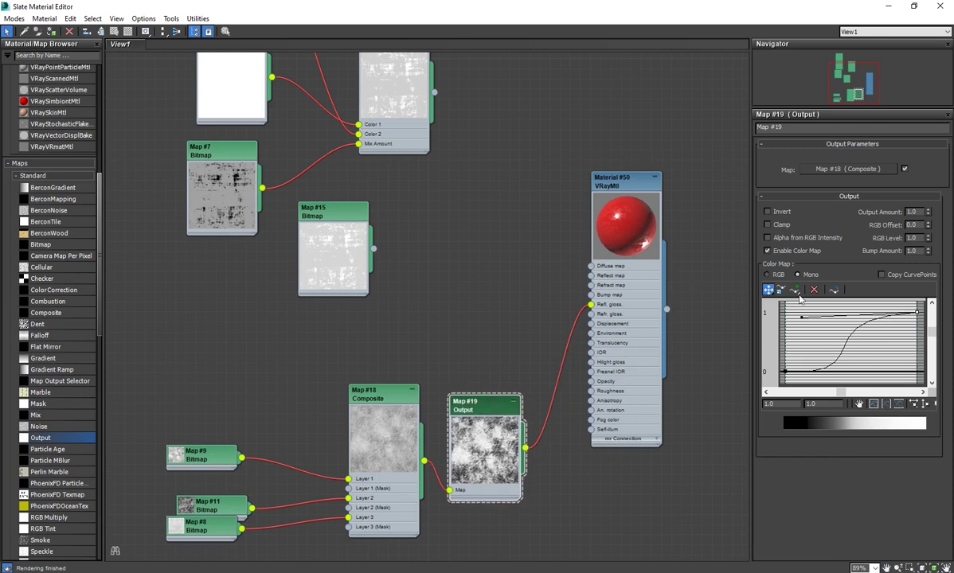
drag(800, 317, 823, 312)
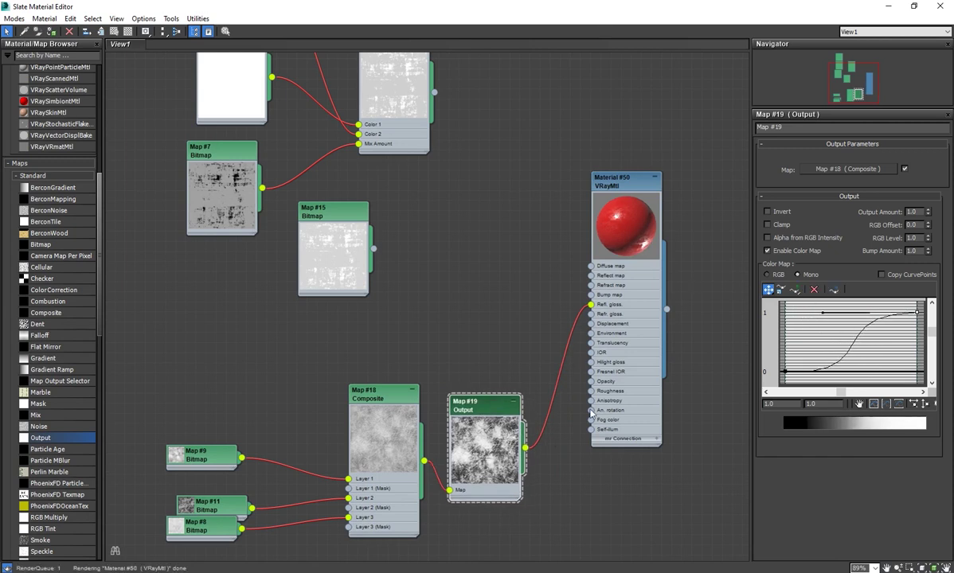
mouse_move(783, 372)
mouse_down()
mouse_move(859, 381)
mouse_move(886, 373)
mouse_move(785, 371)
mouse_move(786, 344)
mouse_move(787, 375)
mouse_up()
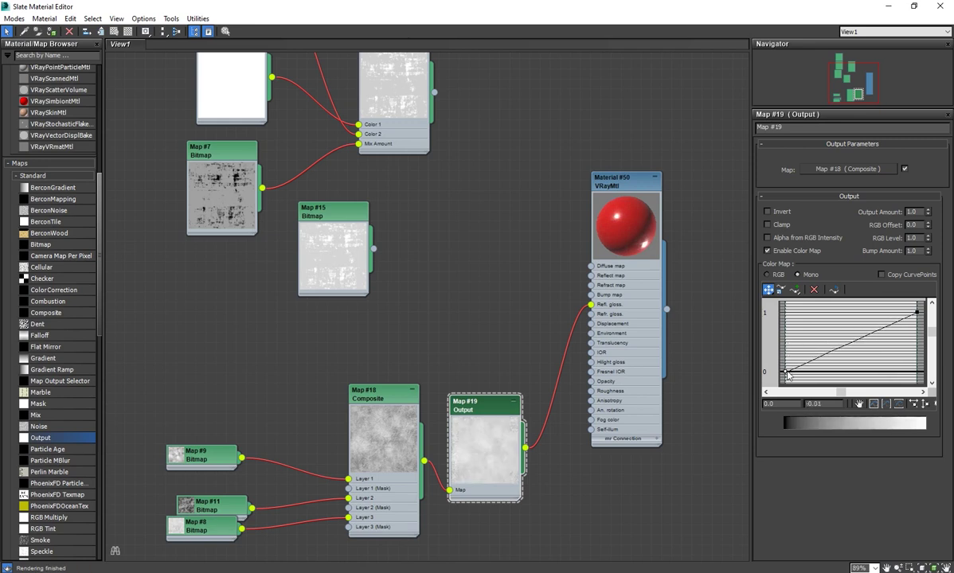
Add two curve points: lower one pushed down, upper Bezier one raised toward white
click(829, 354)
click(768, 290)
drag(829, 353, 839, 371)
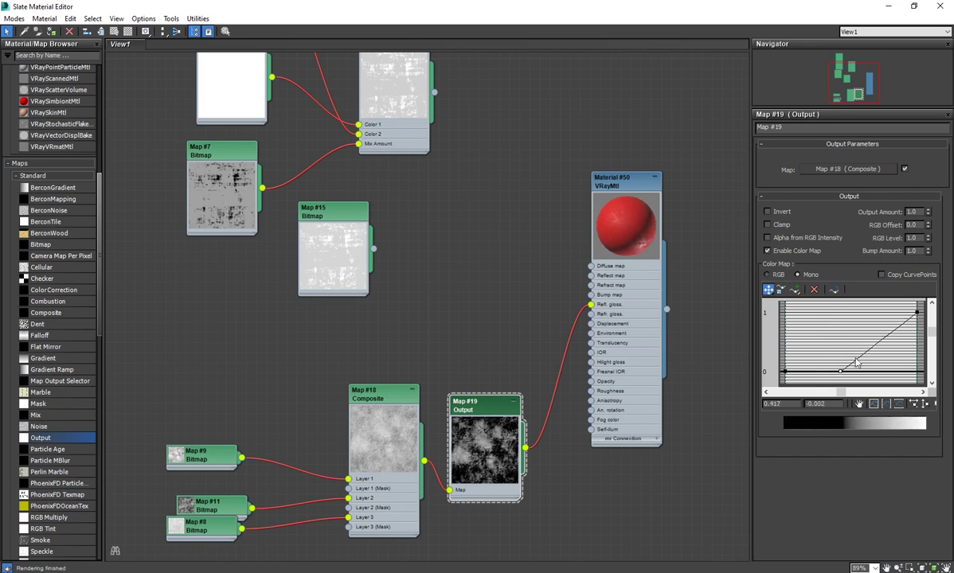
click(796, 290)
click(884, 338)
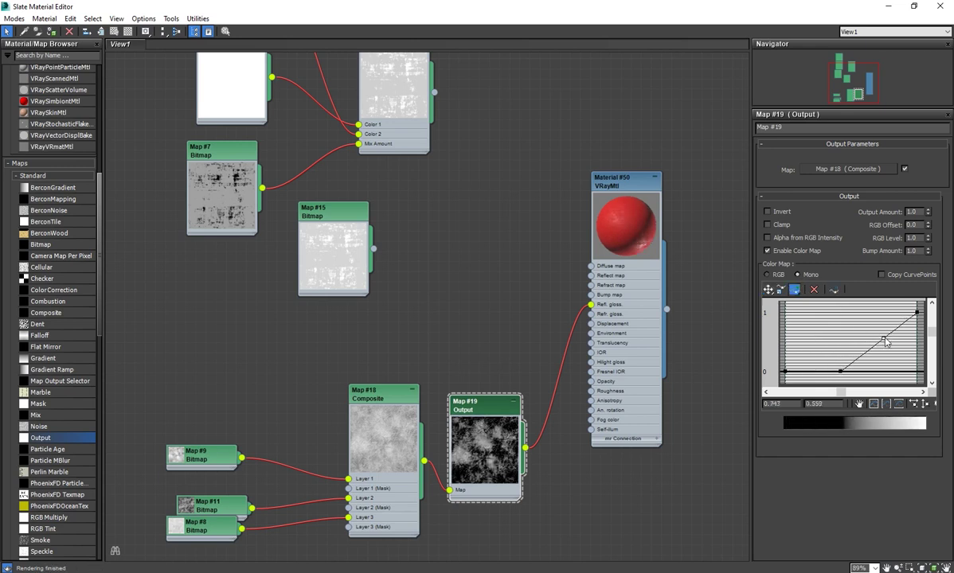
right_click(861, 341)
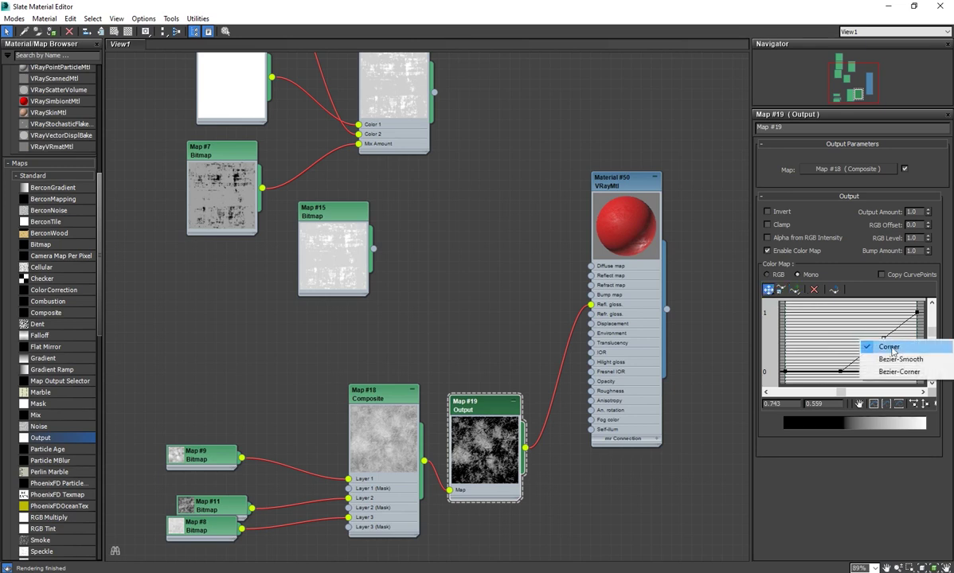
click(893, 360)
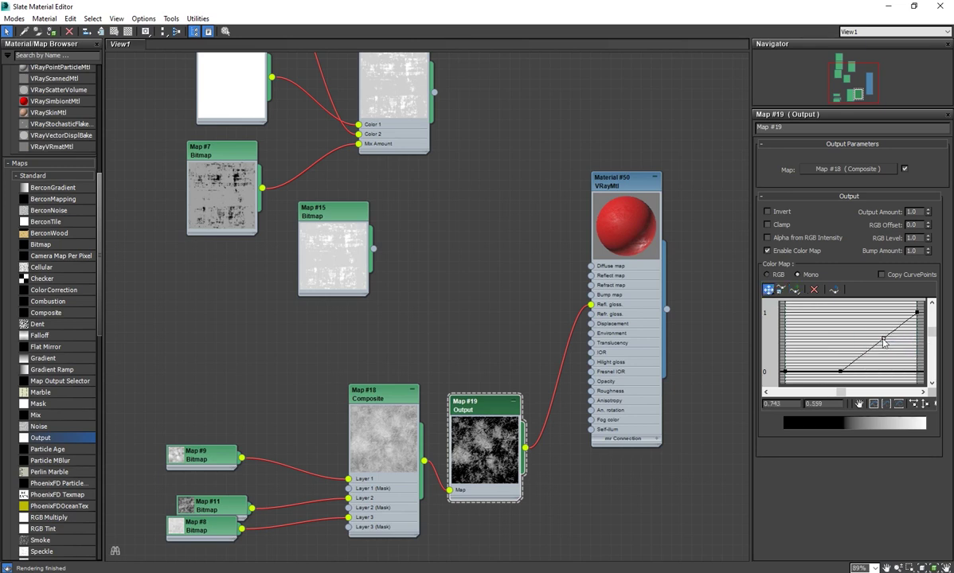
drag(884, 339, 842, 314)
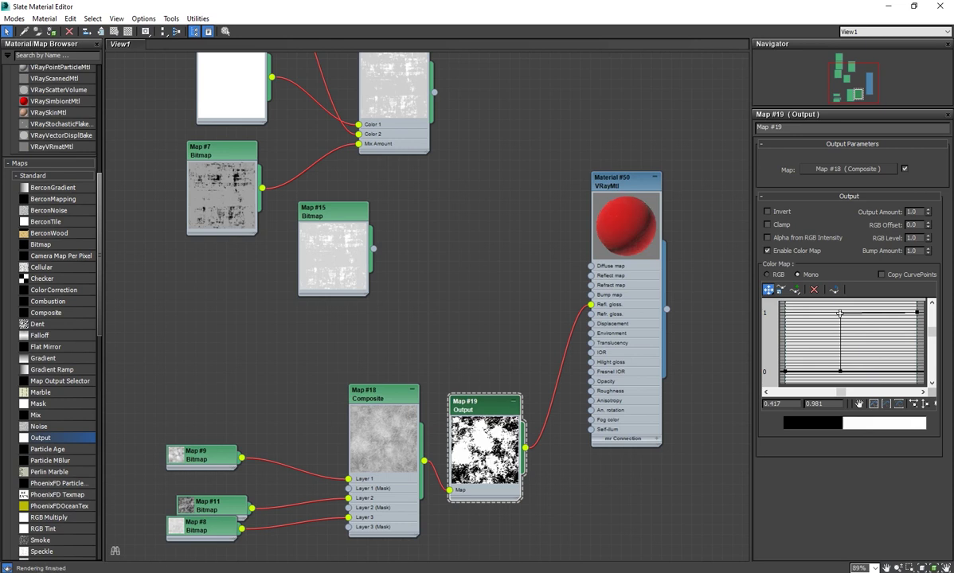
Fine-tune the upper curve point for stronger contrast, then reselect Material #50
drag(842, 314, 874, 331)
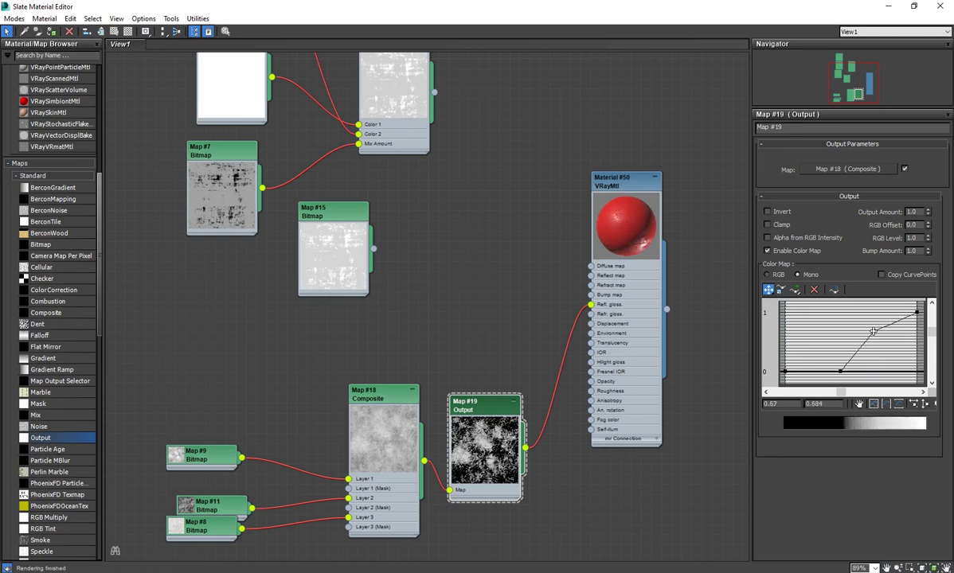
key(z)
drag(873, 331, 872, 324)
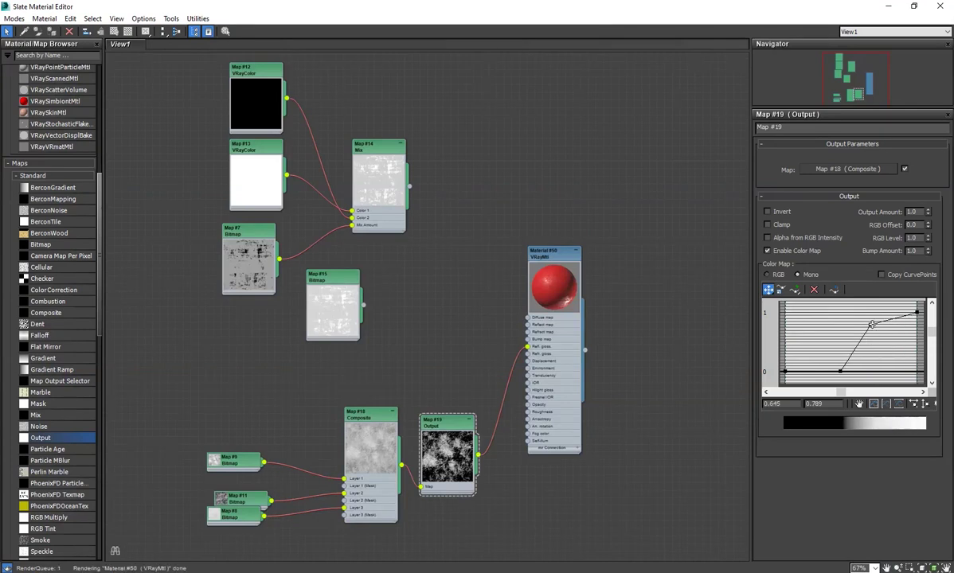
mouse_move(872, 325)
mouse_down()
mouse_move(884, 356)
mouse_move(876, 320)
mouse_up()
scroll(598, 301, up, 2)
scroll(562, 287, down, 1)
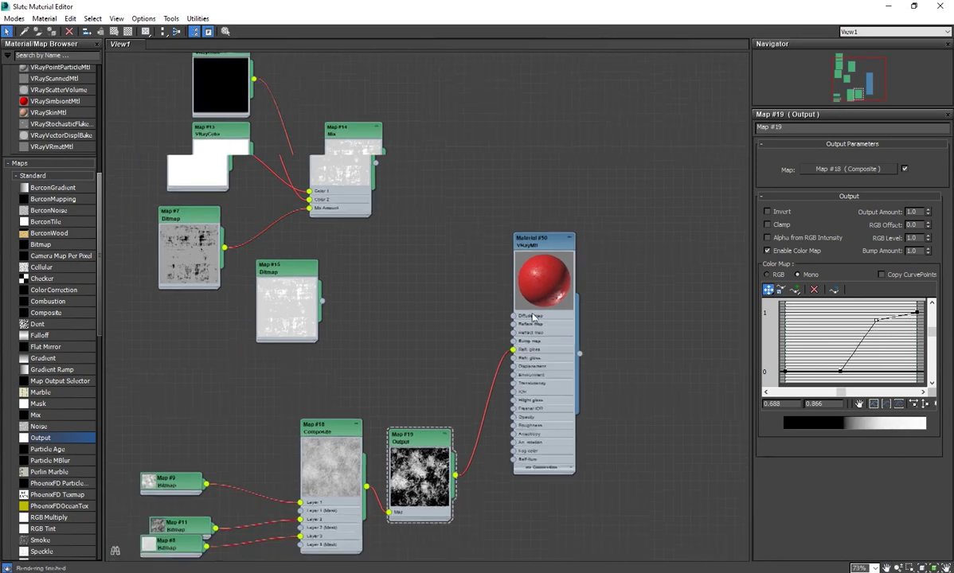
click(519, 243)
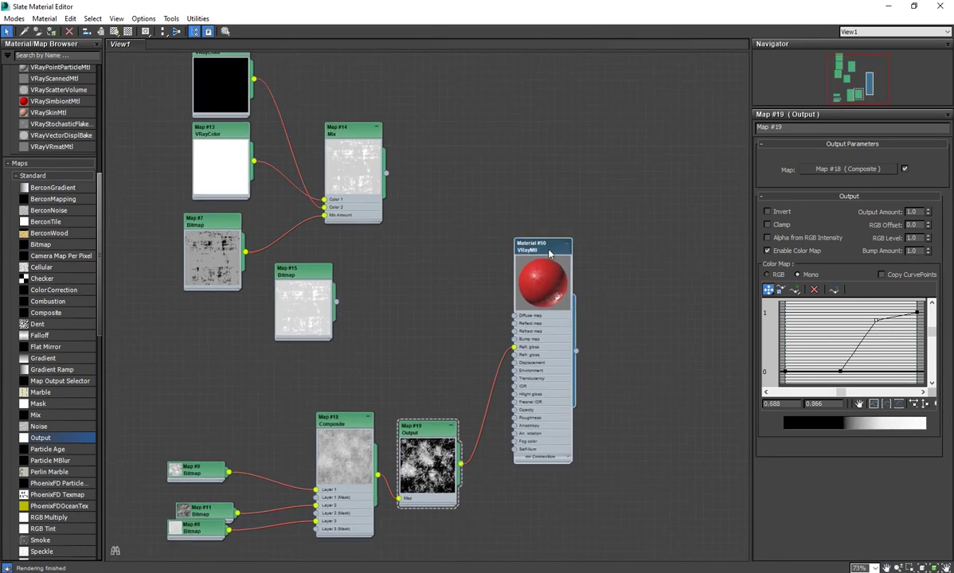
Select the shader ball parts in the viewport and start a test render
double_click(547, 10)
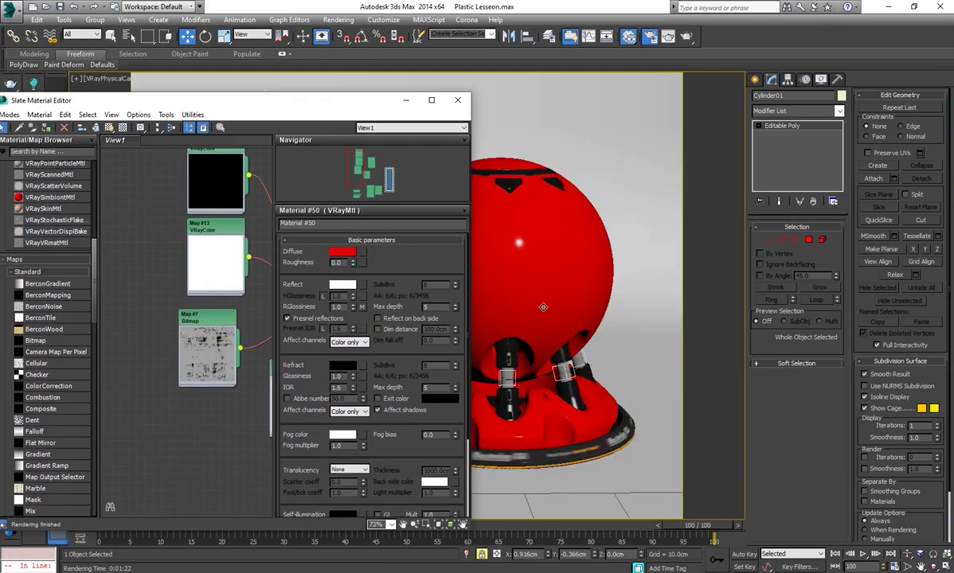
click(543, 307)
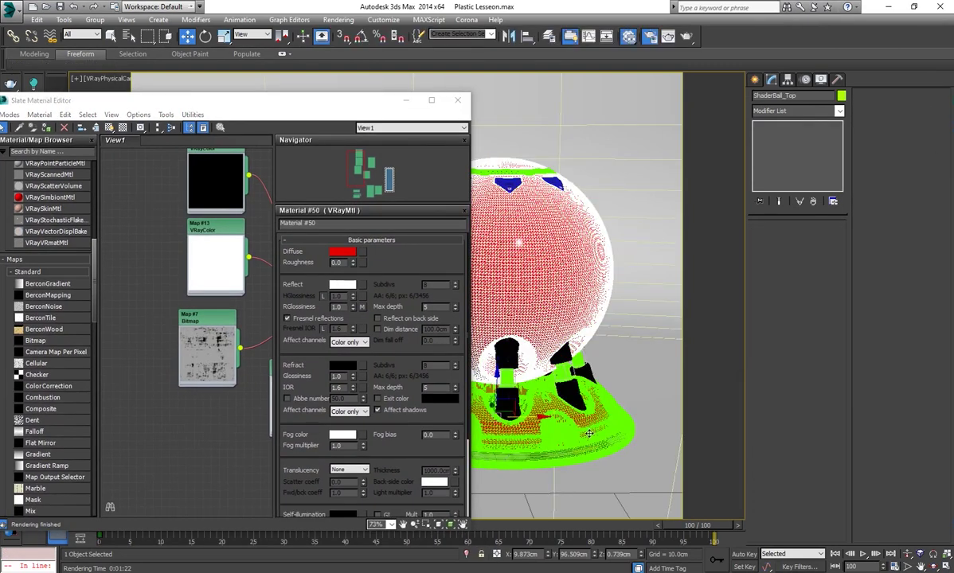
ctrl+click(588, 433)
scroll(191, 350, down, 3)
mouse_move(183, 334)
middle_down()
mouse_move(124, 380)
mouse_move(105, 372)
middle_up()
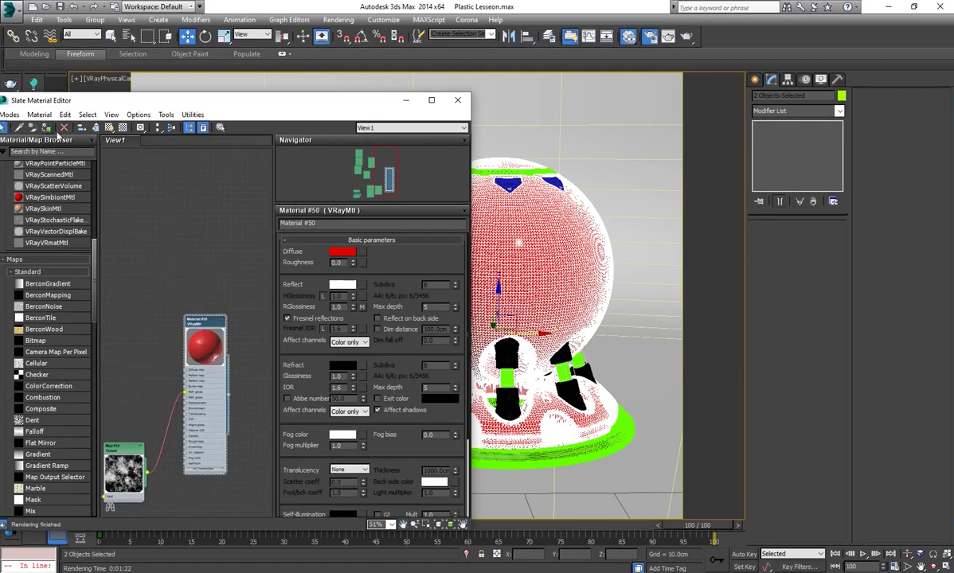
click(585, 263)
key(shift+q)
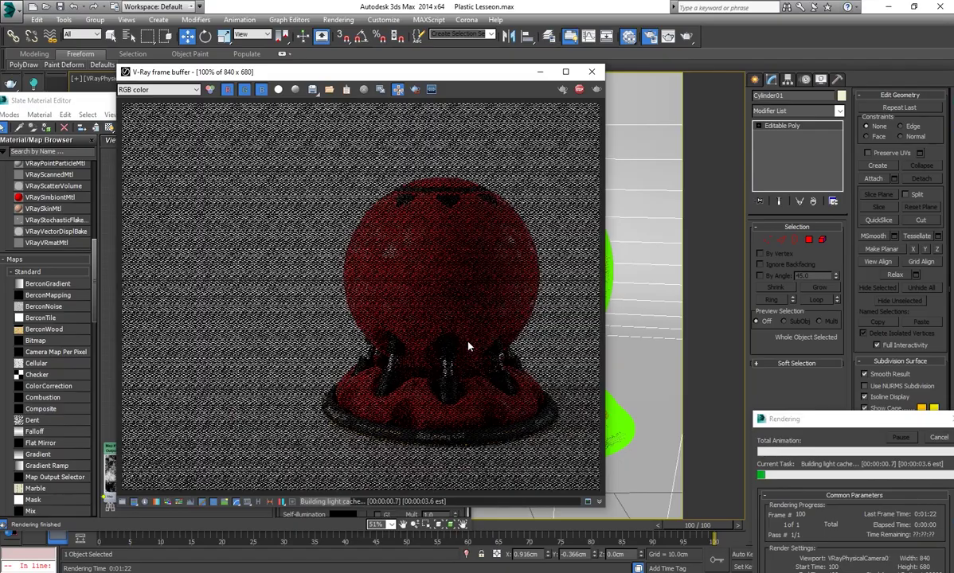
Zoom and pan to inspect the rendered red sphere, close the render, and maximize Slate
scroll(374, 279, up, 2)
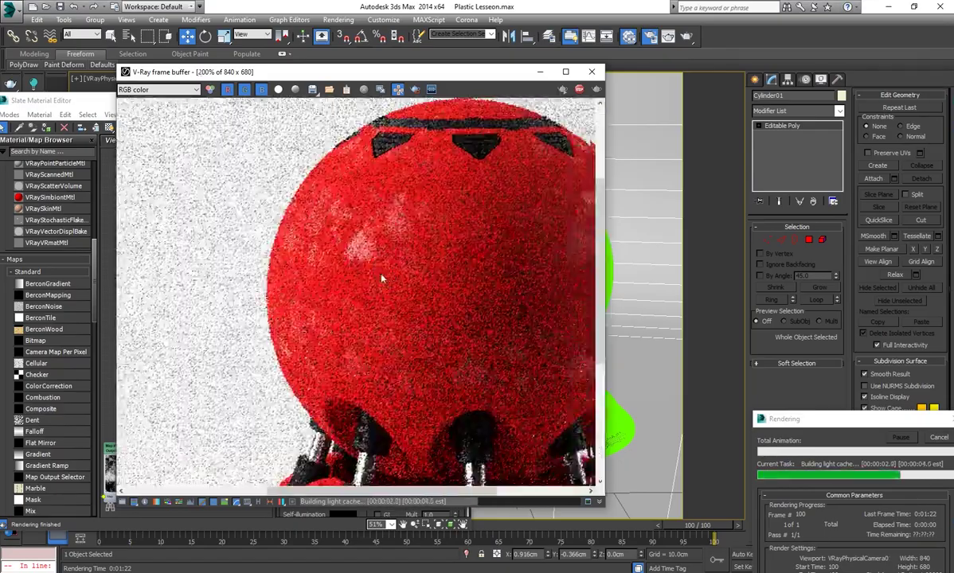
middle_drag(539, 307, 507, 300)
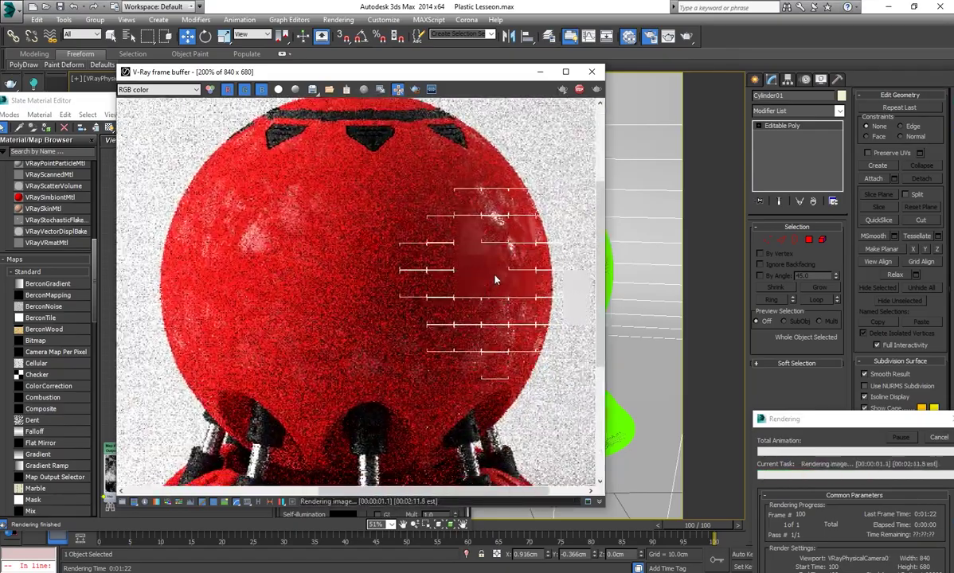
scroll(488, 258, down, 2)
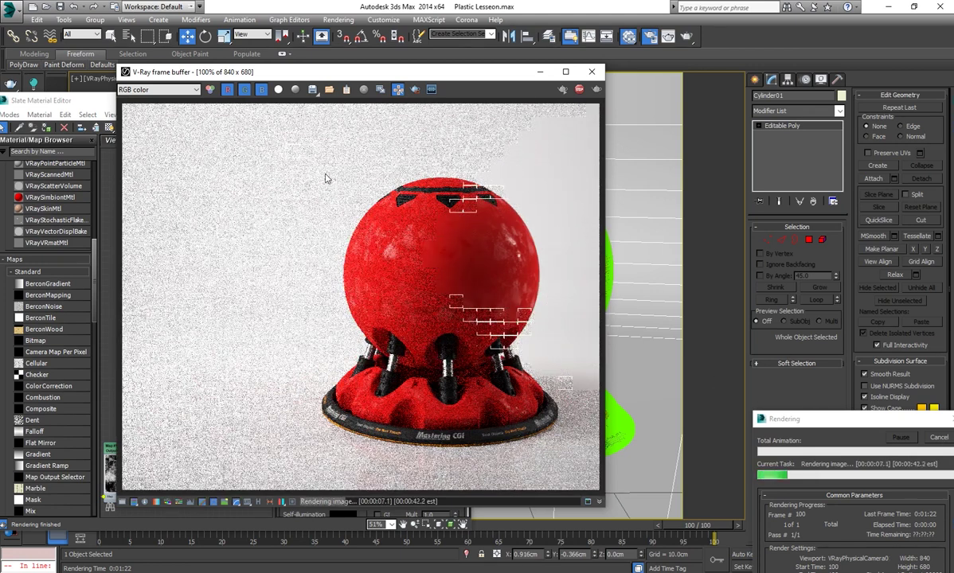
click(903, 431)
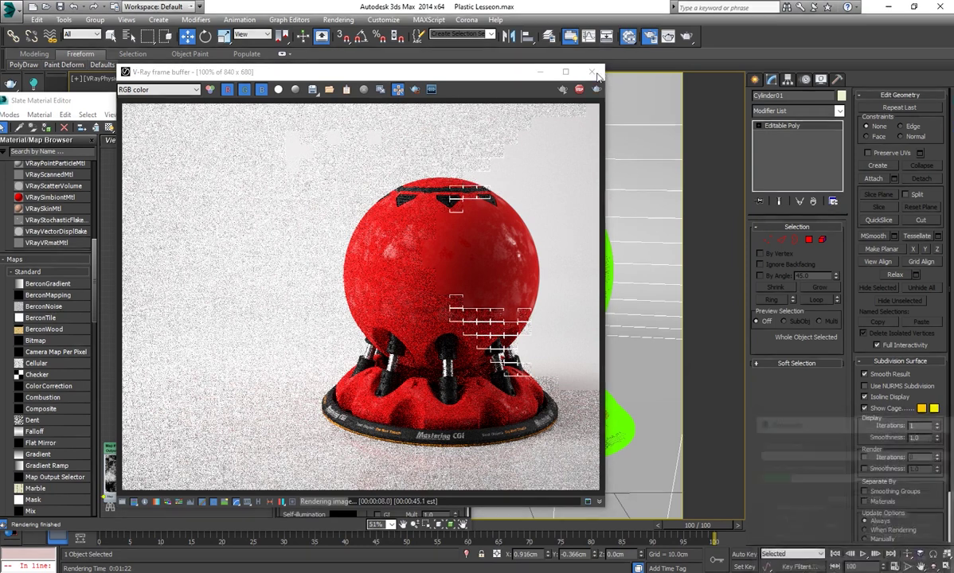
click(591, 72)
click(432, 100)
Clear canvas space and create a new VRayMtl, Material #51, with its parameters open
middle_drag(408, 331, 520, 349)
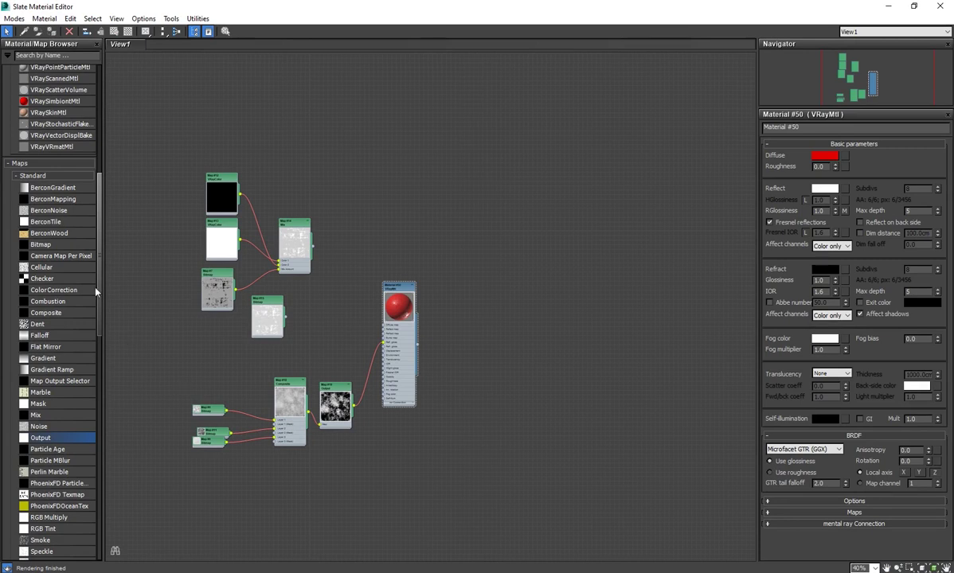
scroll(79, 510, down, 5)
scroll(79, 510, down, 5)
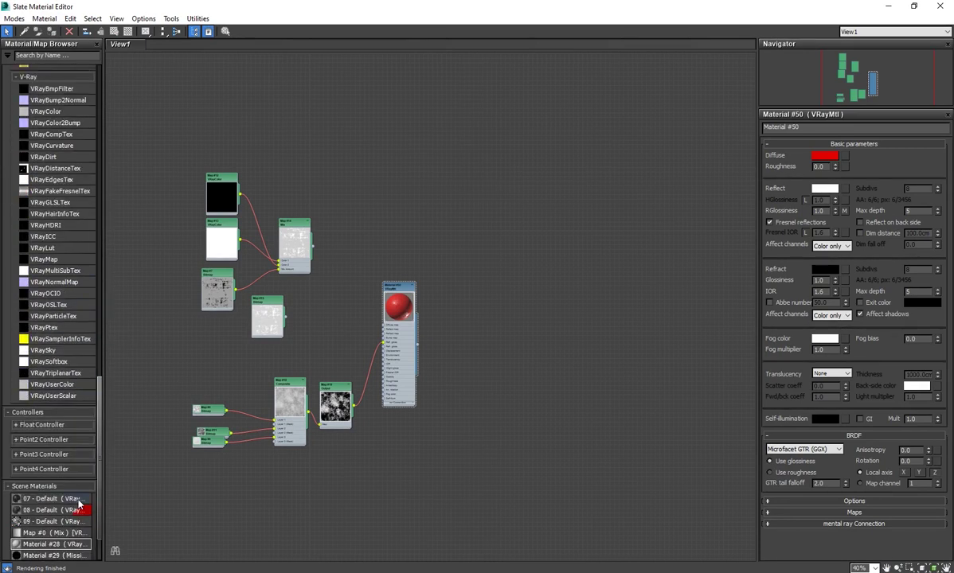
scroll(64, 462, down, 5)
middle_drag(527, 332, 373, 392)
scroll(389, 362, up, 1)
scroll(396, 363, up, 3)
right_click(386, 285)
mouse_move(419, 291)
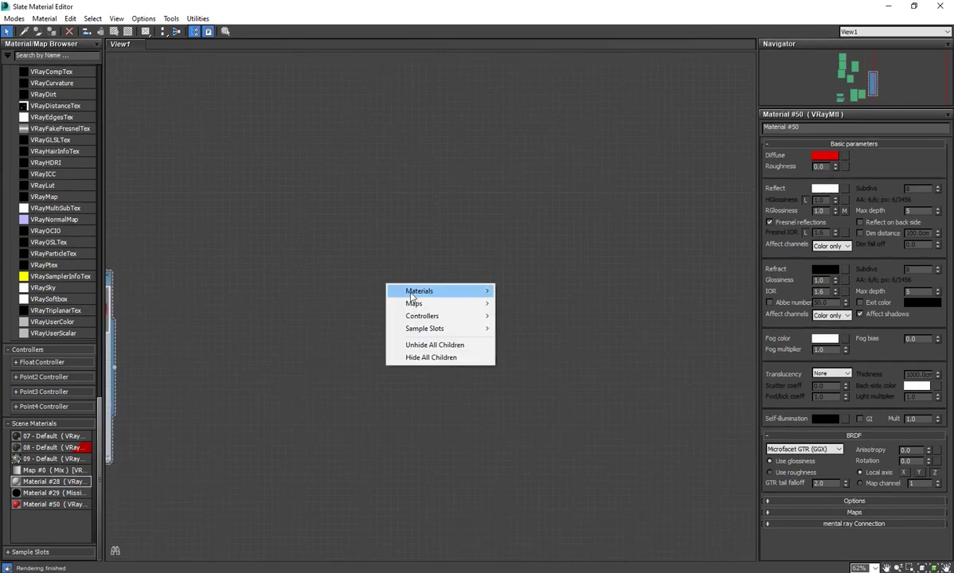
click(621, 430)
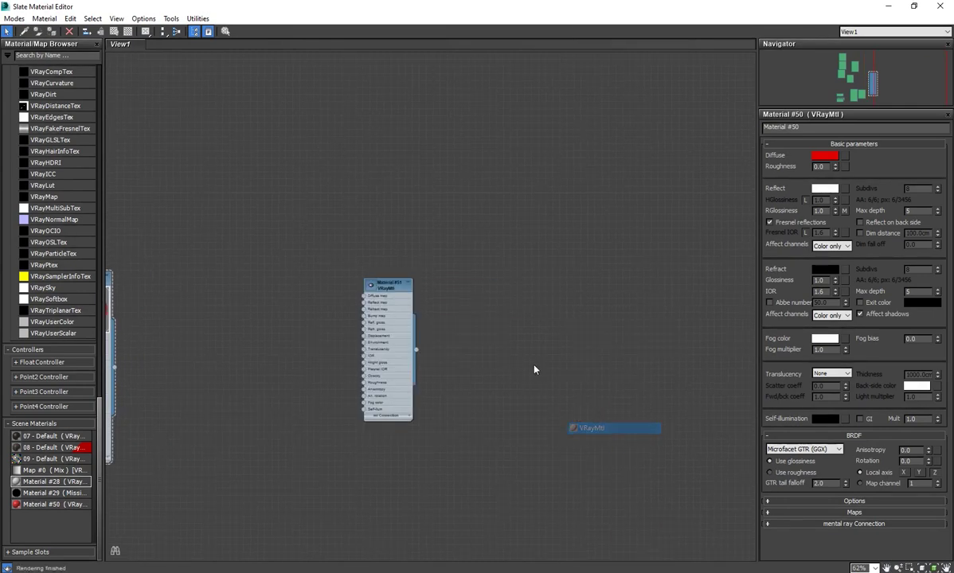
drag(379, 290, 460, 289)
double_click(460, 288)
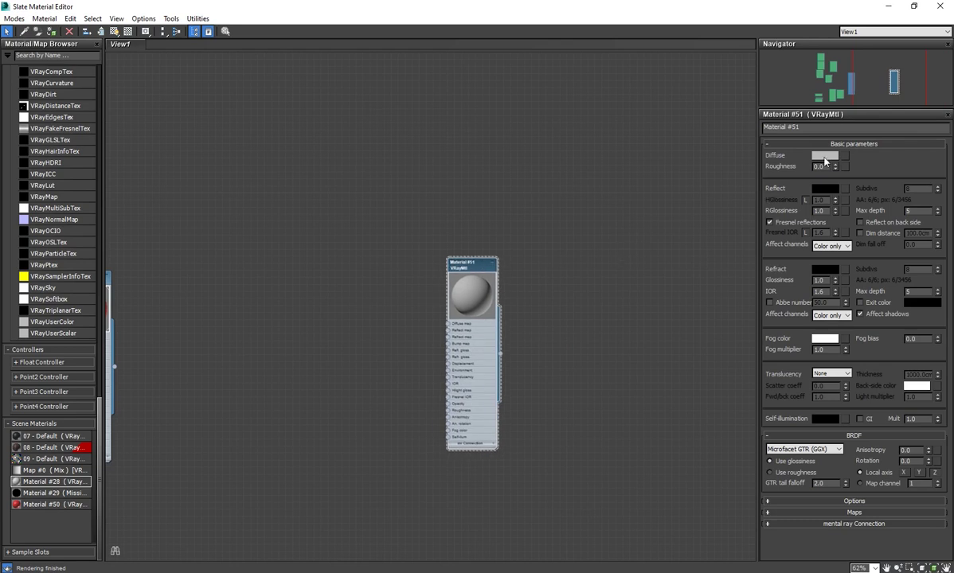
Set Material #51's diffuse colour to black and reflection colour to white
click(825, 157)
drag(398, 128, 360, 128)
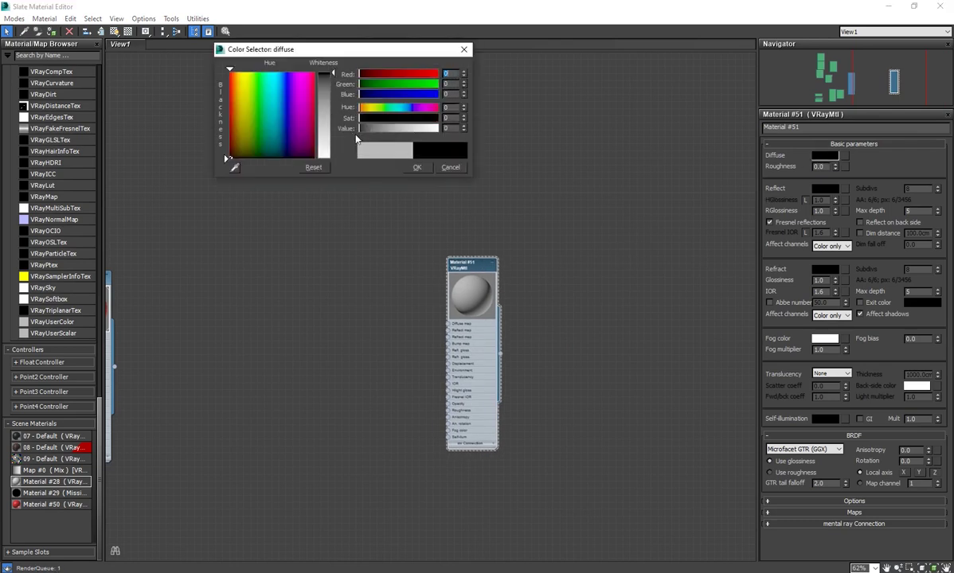
click(417, 167)
click(825, 189)
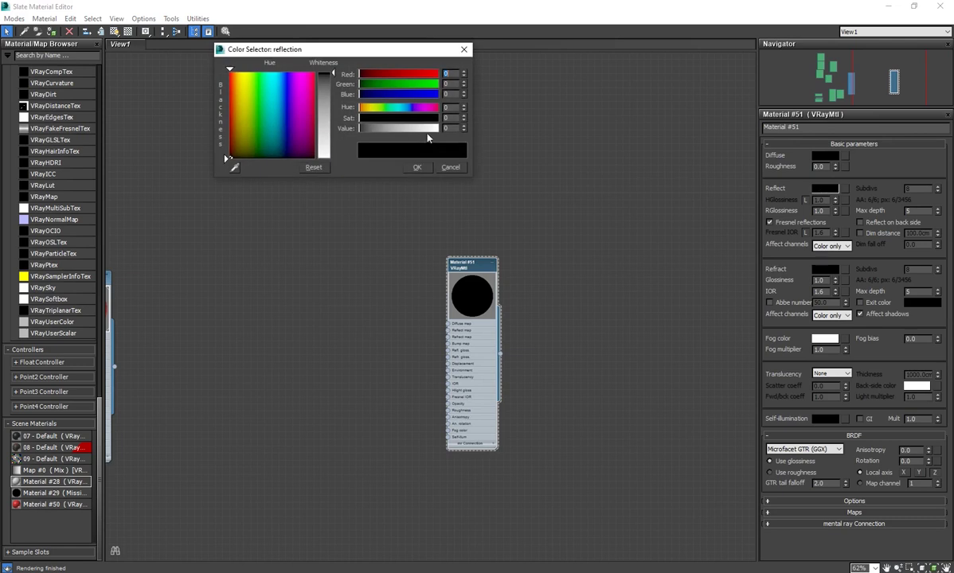
drag(399, 128, 438, 175)
click(418, 167)
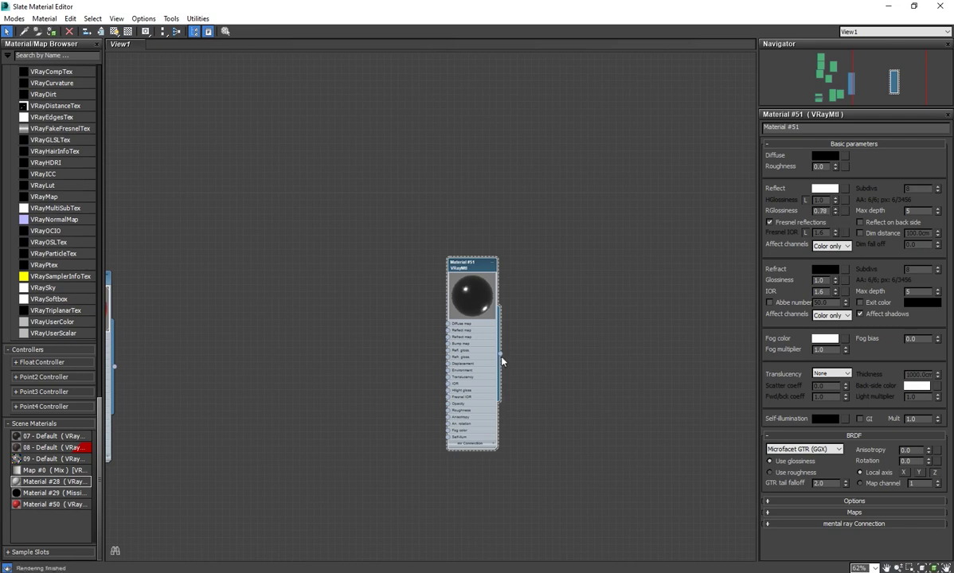
Commit a new GTR tail falloff value and toggle the checkered preview background
scroll(502, 361, up, 2)
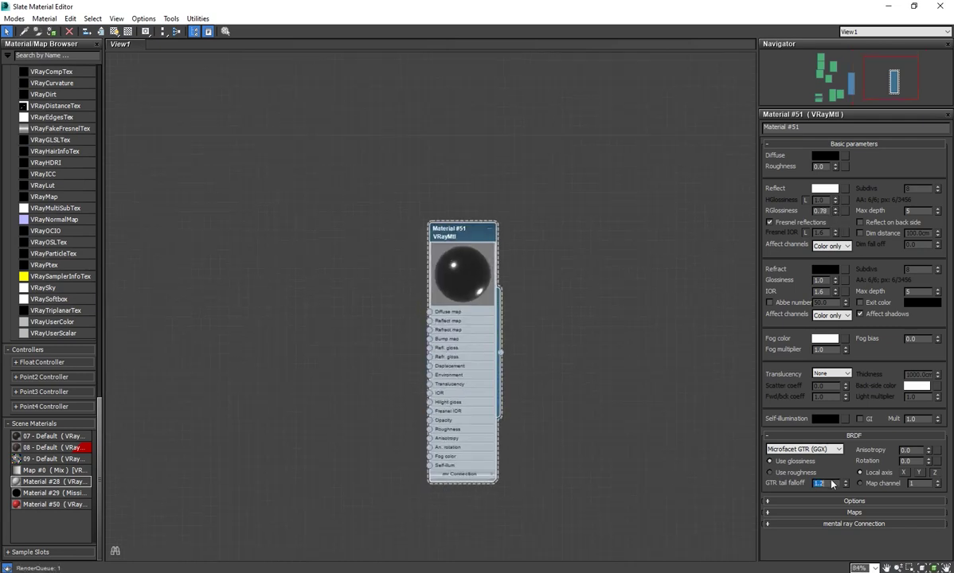
key(Return)
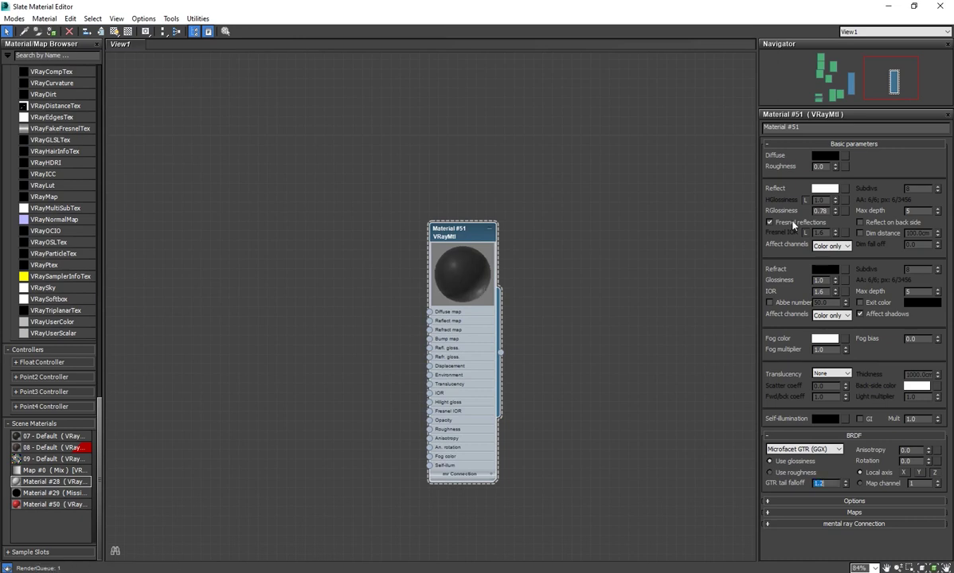
click(127, 31)
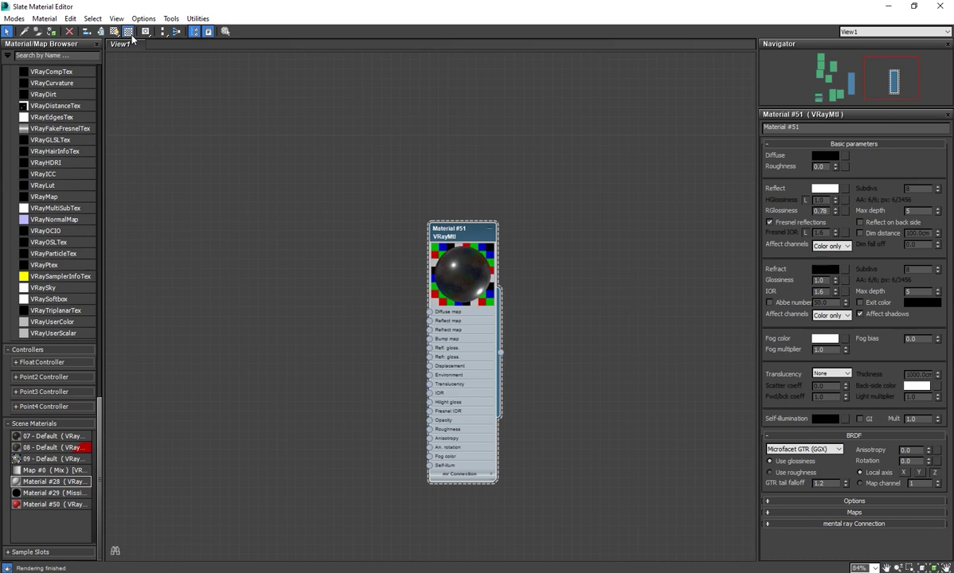
click(129, 33)
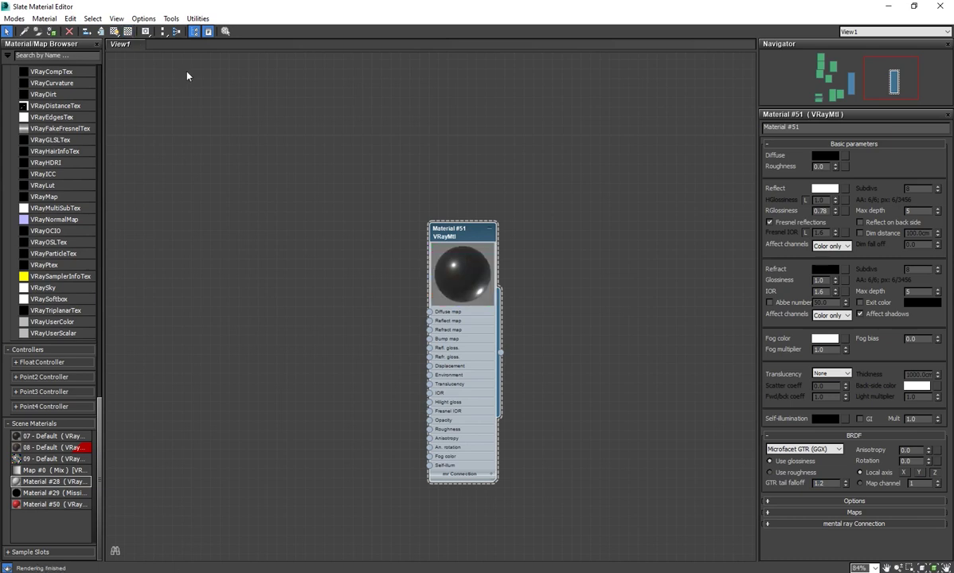
drag(457, 239, 437, 229)
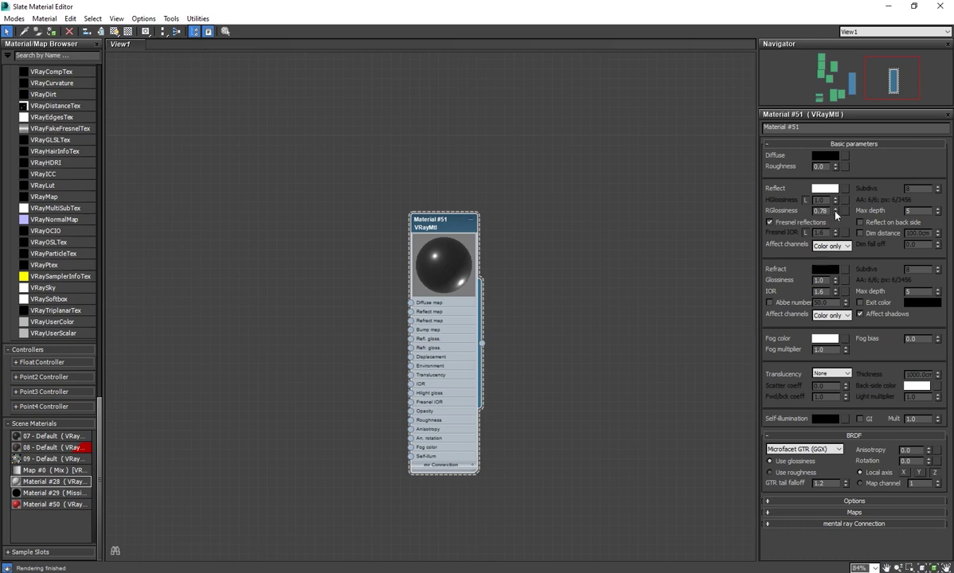
Lower reflection glossiness to 0.6 and begin wiring a map into it
drag(828, 211, 802, 213)
text(5)
key(Return)
drag(315, 357, 317, 357)
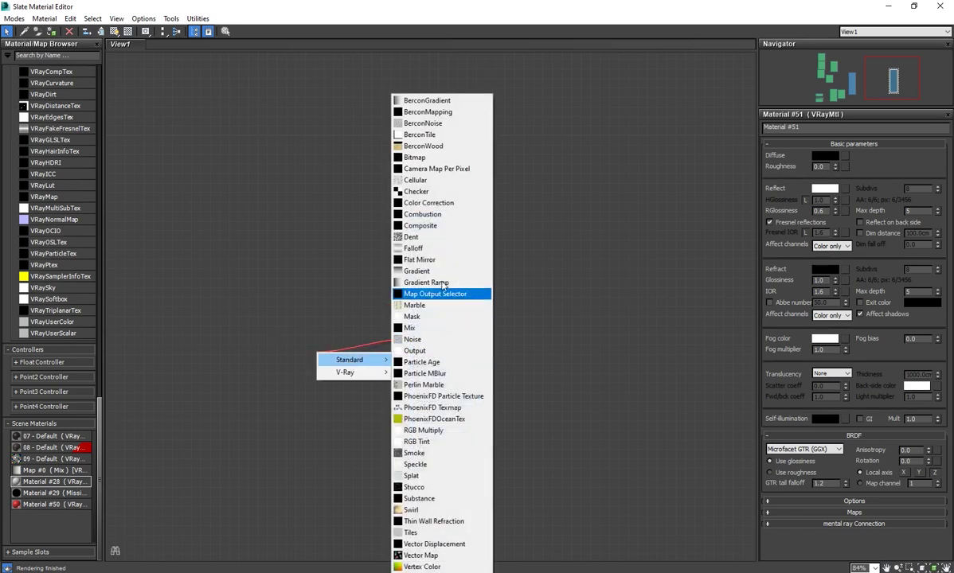
Assign a Falloff map to reflection glossiness and bend its Color Map curve with a Bezier point
click(390, 247)
double_click(301, 363)
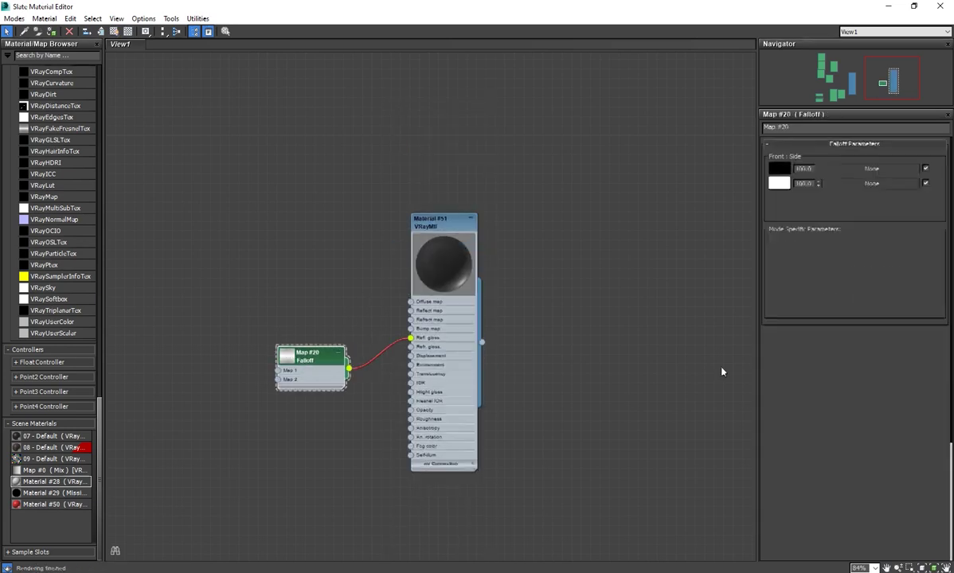
scroll(864, 371, down, 3)
scroll(864, 371, down, 5)
scroll(864, 371, down, 2)
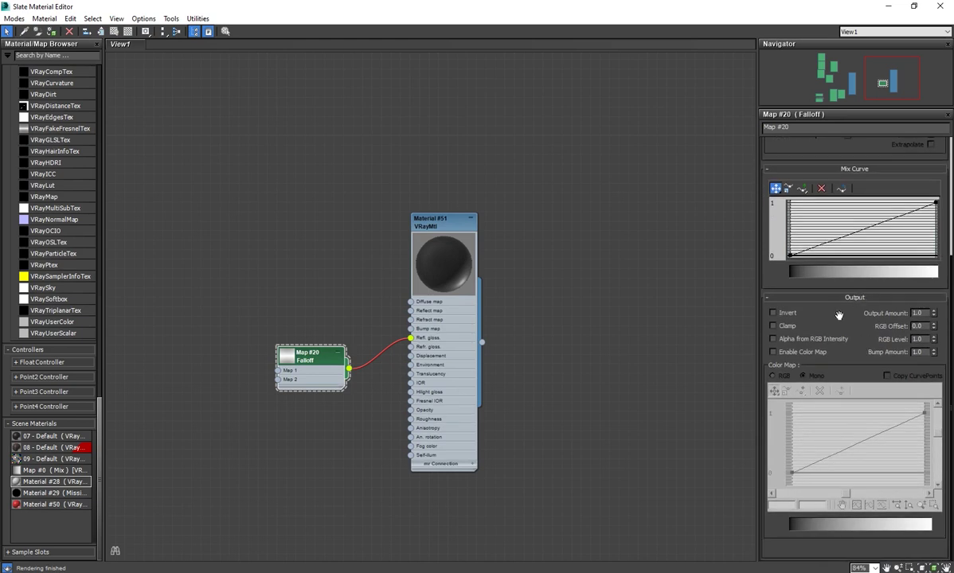
click(772, 352)
right_click(790, 471)
click(828, 564)
drag(794, 471, 932, 476)
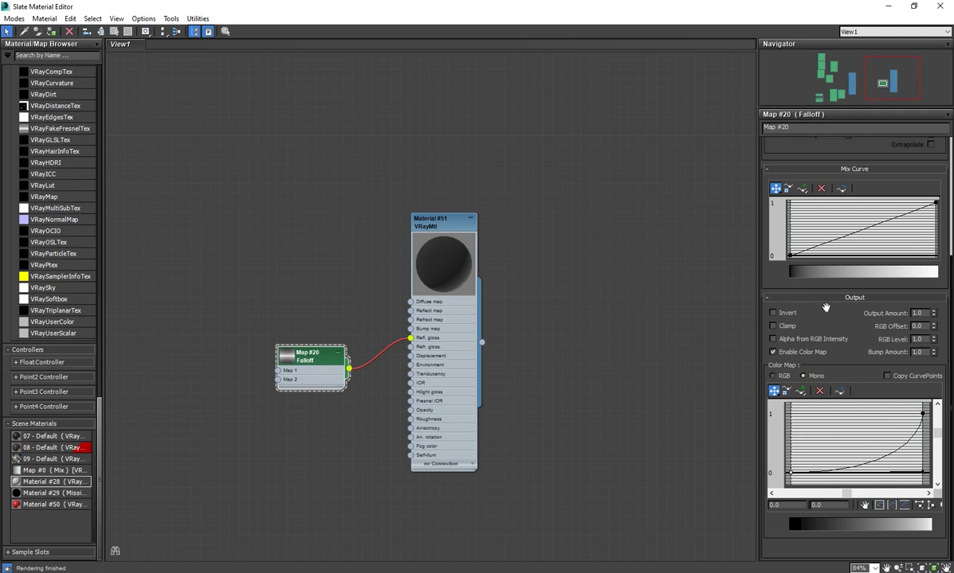
Swap the Falloff colours, add curve points forming a steep step, and reselect Material #51
scroll(826, 307, up, 5)
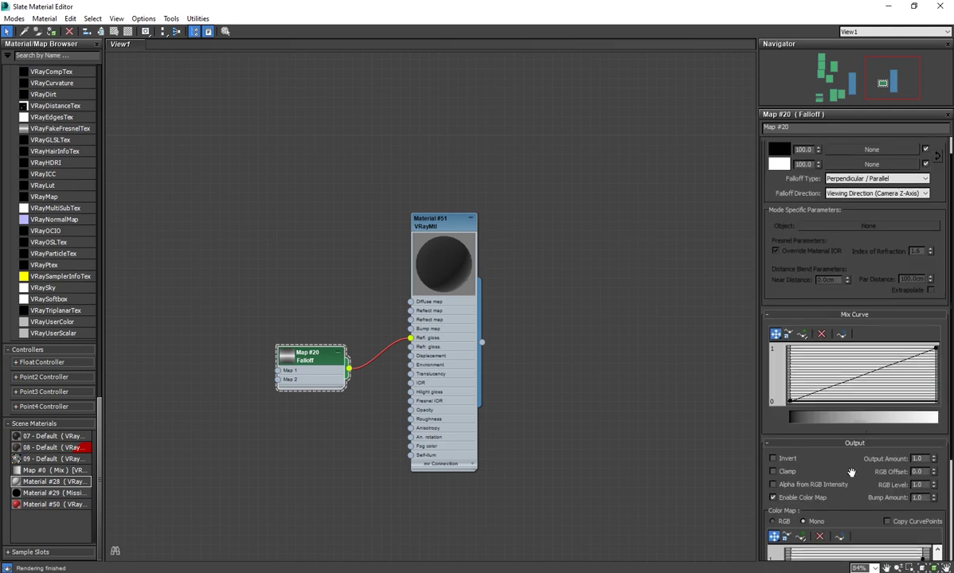
click(938, 161)
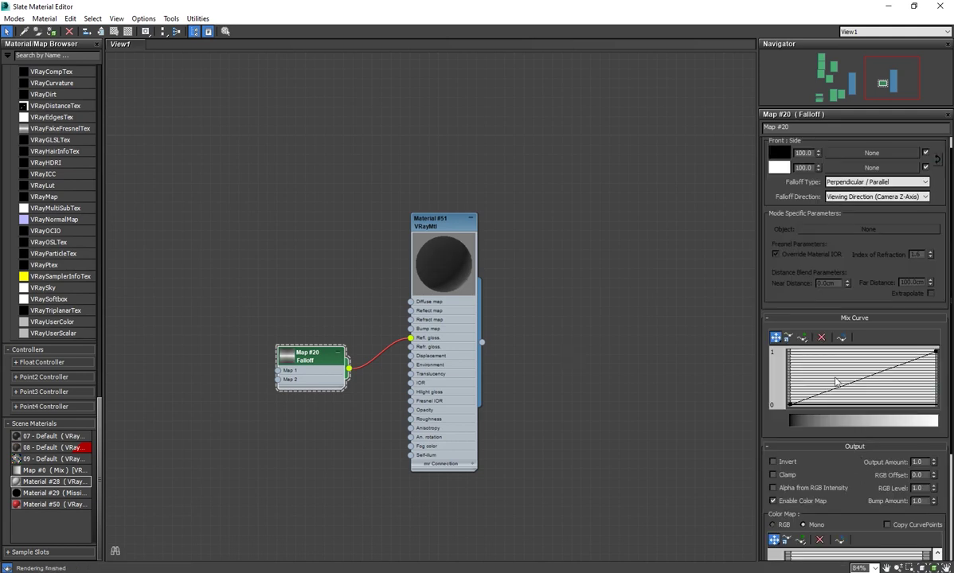
scroll(861, 509, down, 3)
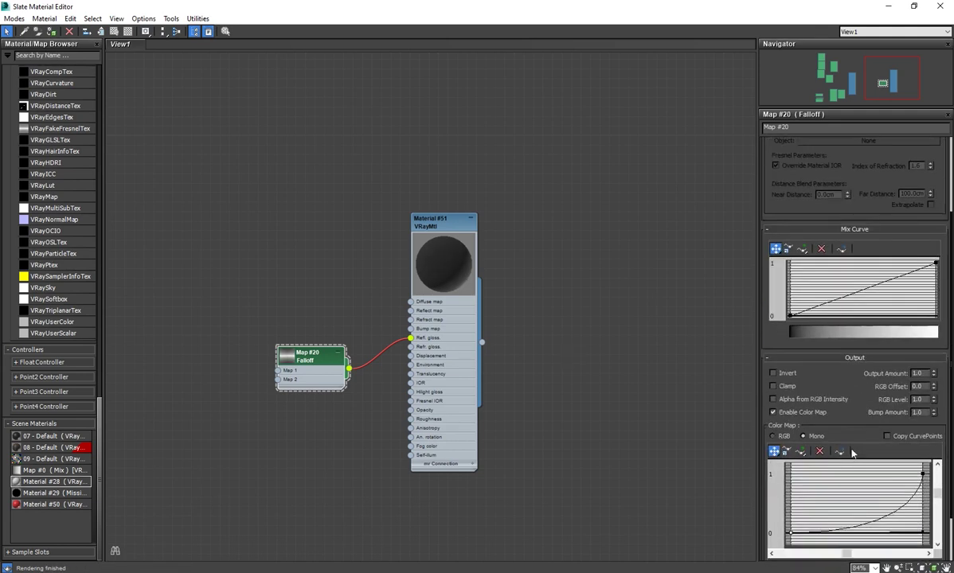
click(848, 509)
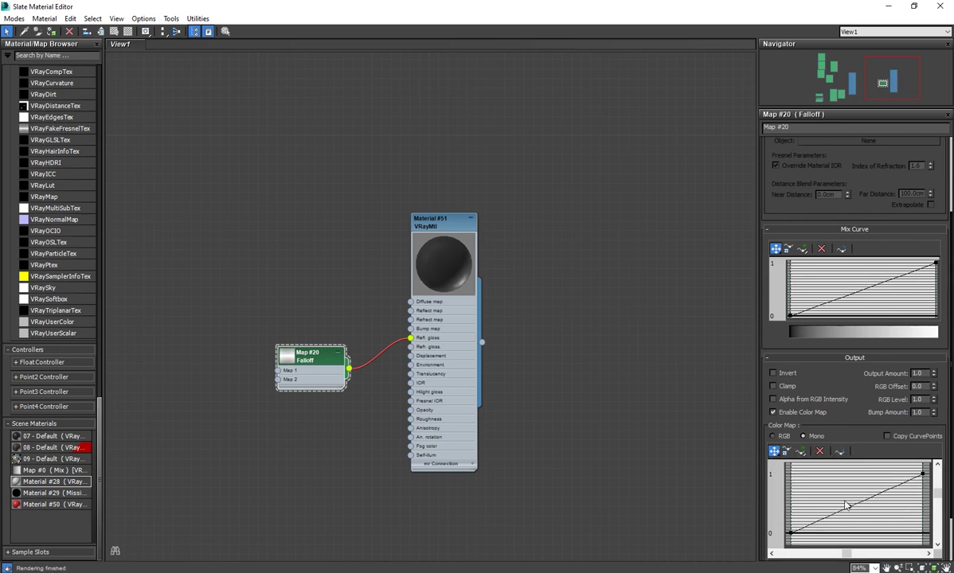
drag(848, 506, 866, 533)
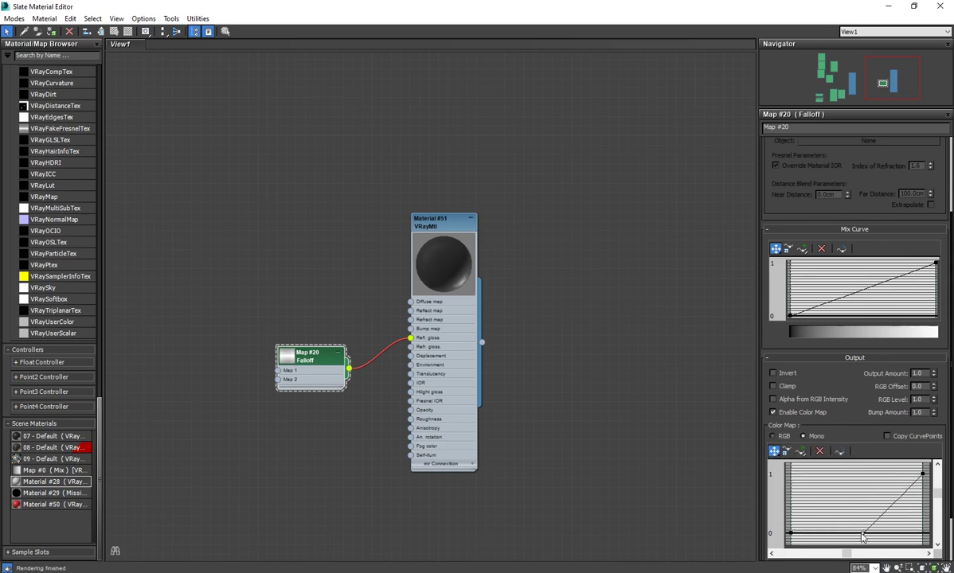
click(801, 451)
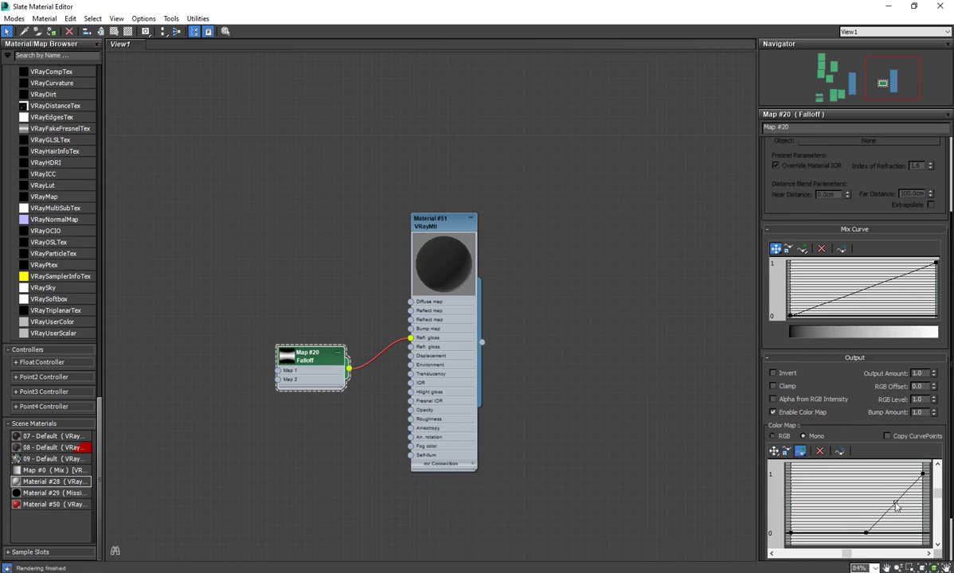
drag(896, 502, 868, 481)
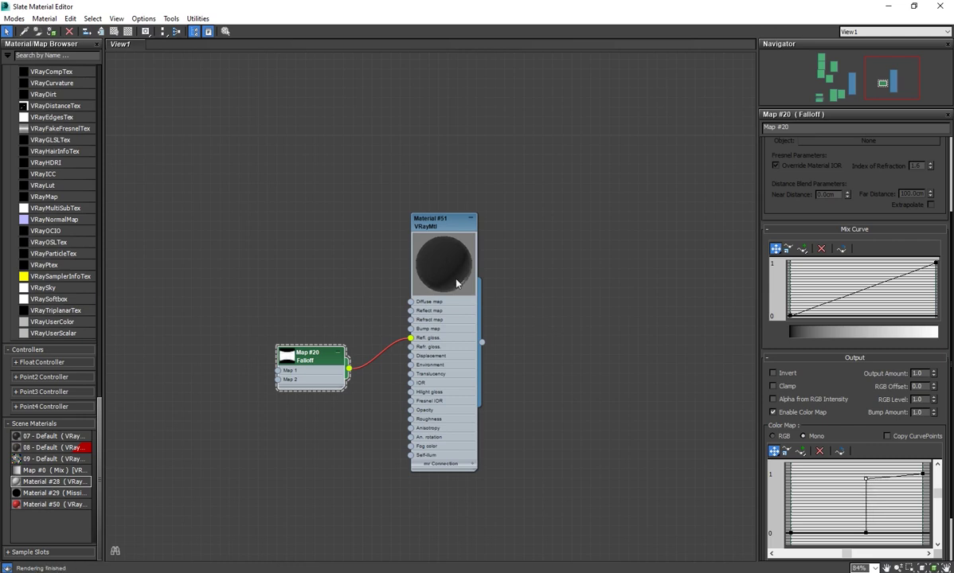
click(569, 347)
click(440, 262)
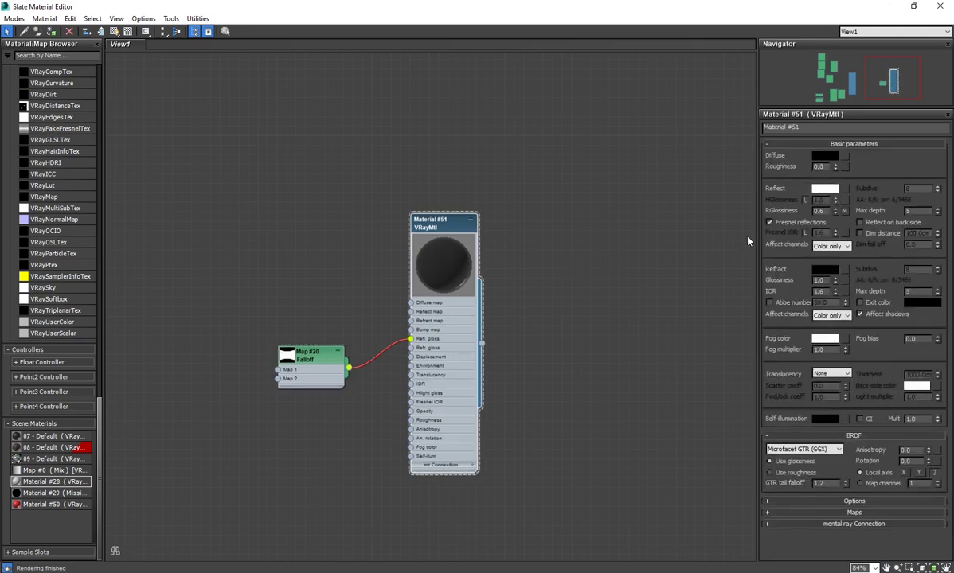
Lower highlight glossiness slightly below 1.0 and delete the Map #20 Falloff node
scroll(415, 265, up, 2)
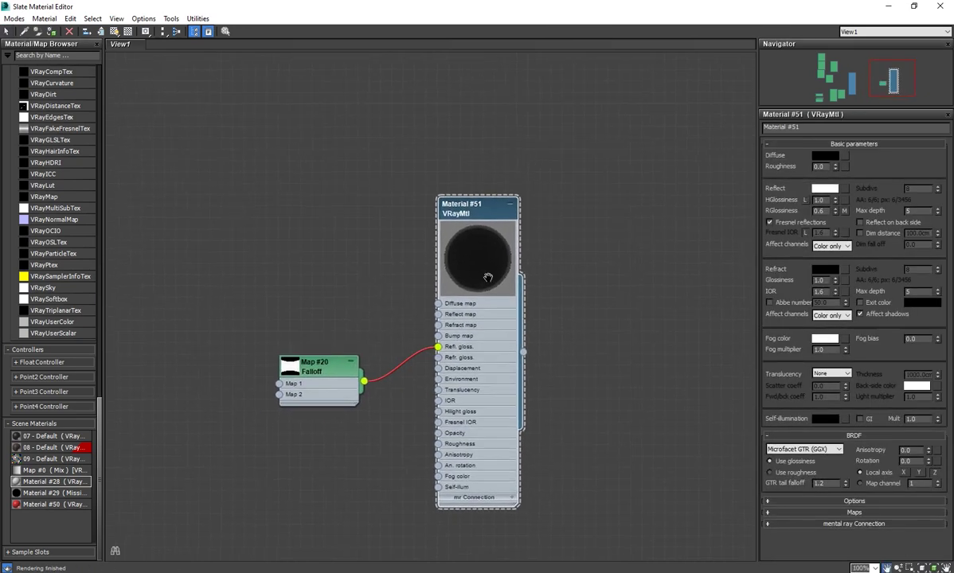
drag(836, 205, 836, 204)
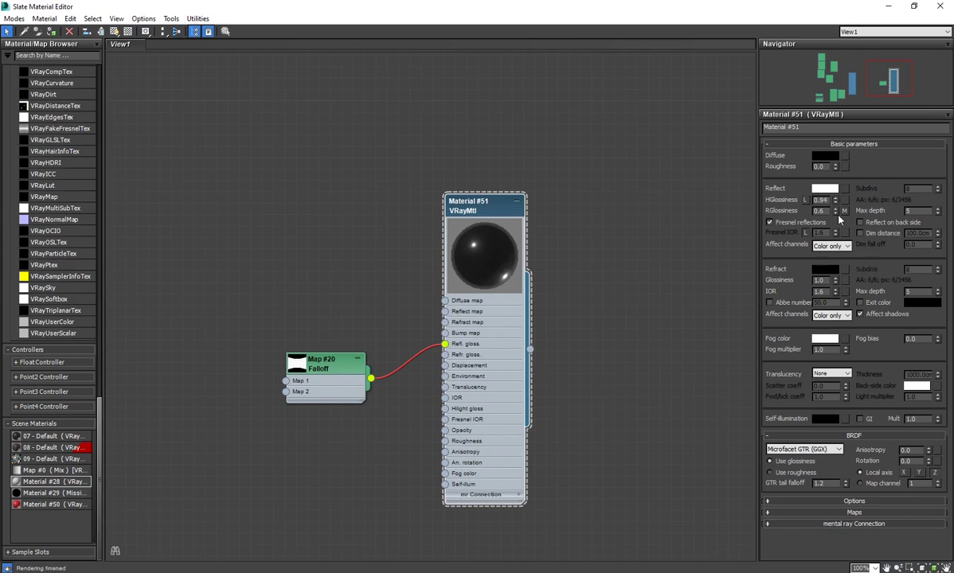
drag(446, 345, 421, 326)
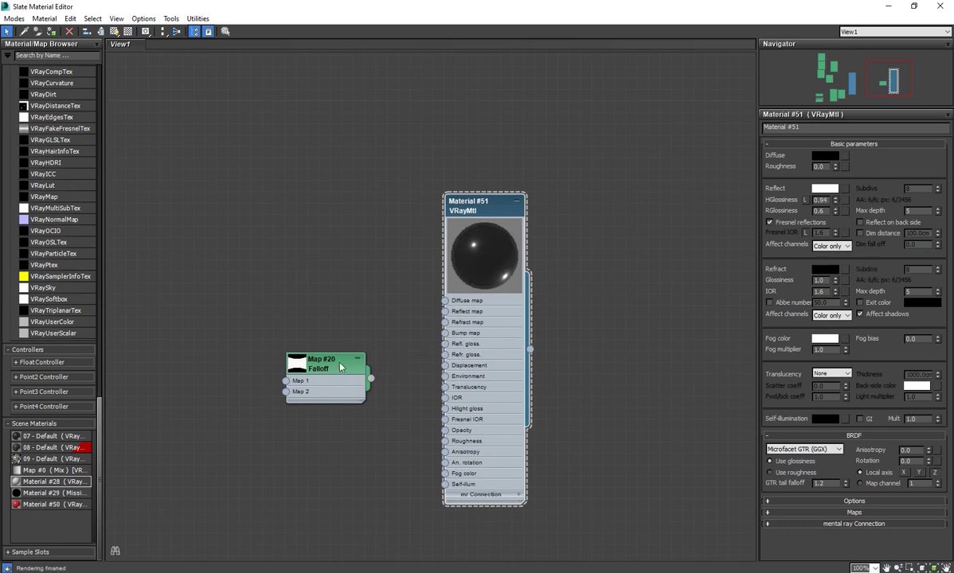
click(316, 360)
key(Delete)
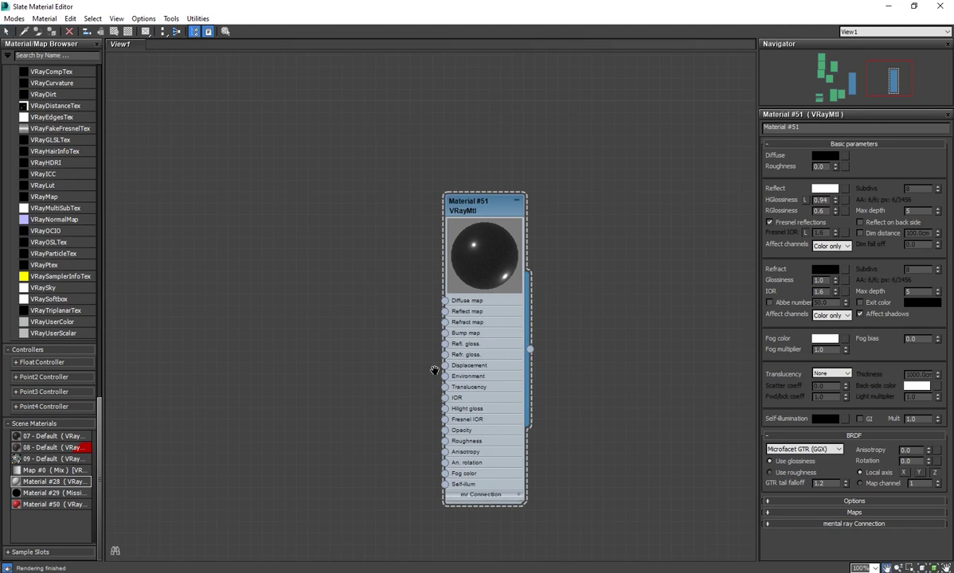
drag(462, 364, 512, 365)
Assign a new Falloff map, Map #21, to highlight glossiness and open its settings
click(846, 201)
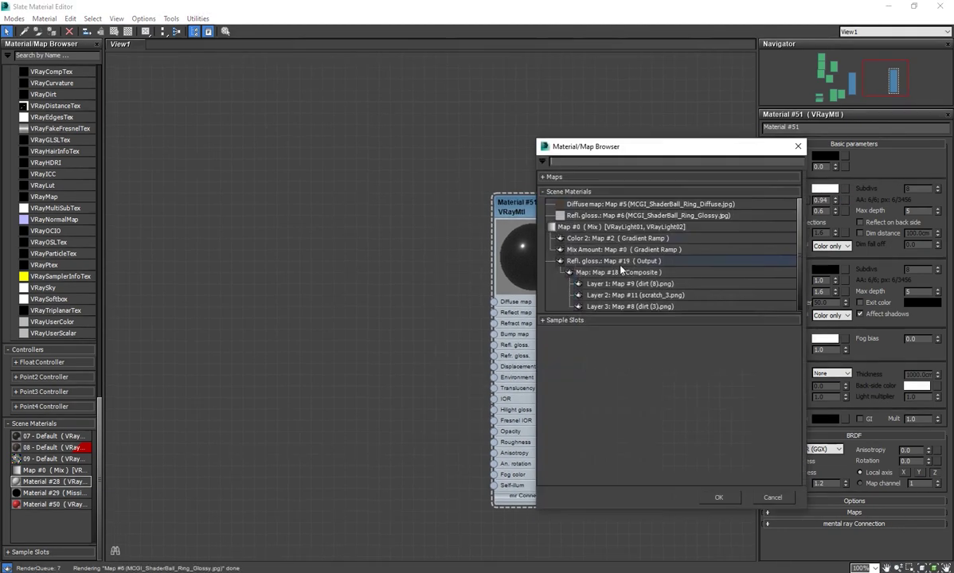
click(544, 177)
double_click(576, 349)
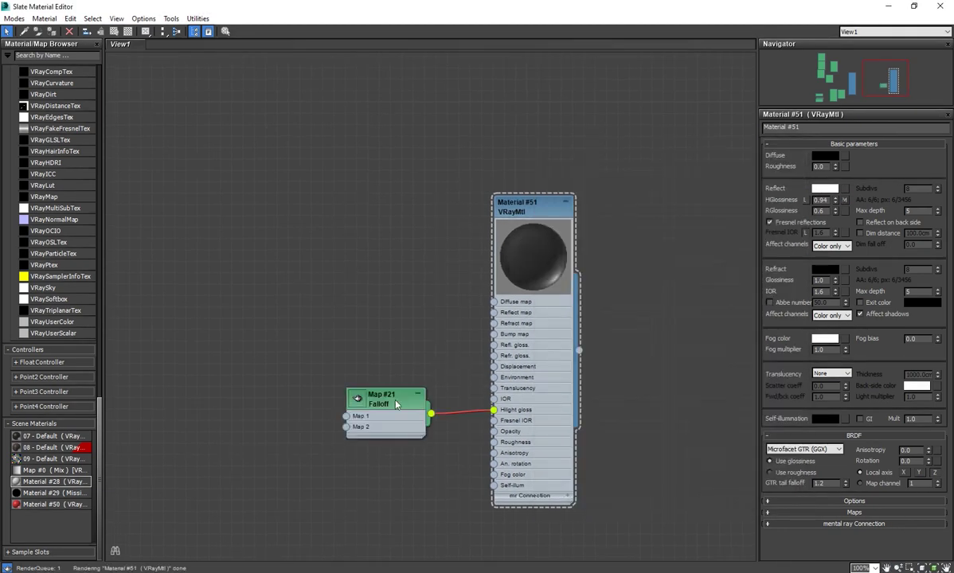
drag(387, 403, 335, 405)
double_click(335, 405)
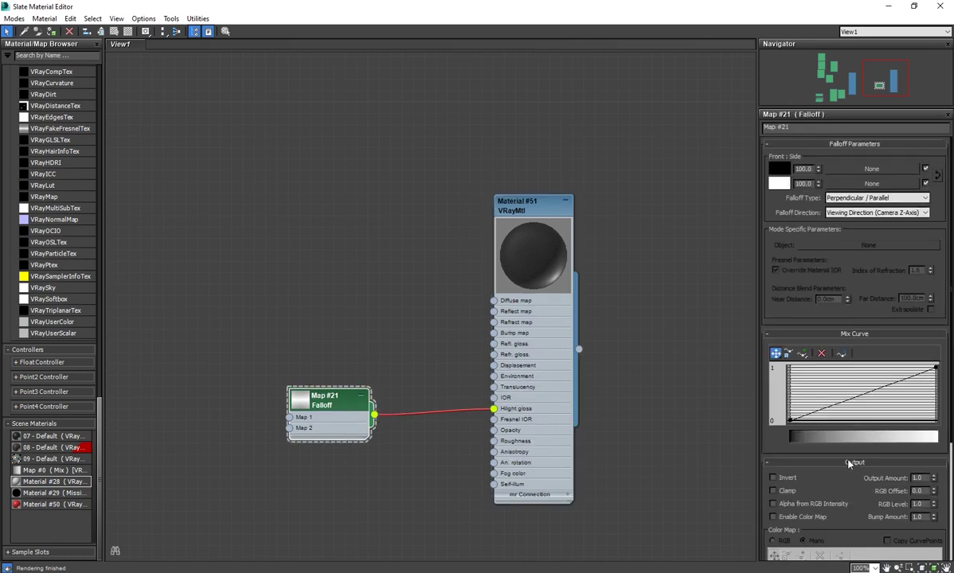
scroll(853, 340, down, 5)
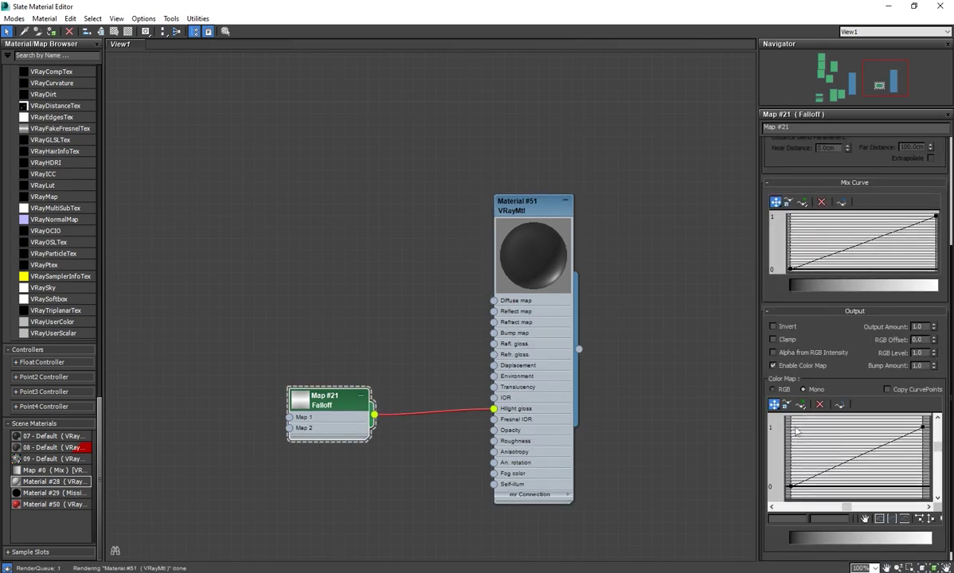
Shape Map #21's output curve with two points into a smooth Bezier ramp
click(846, 461)
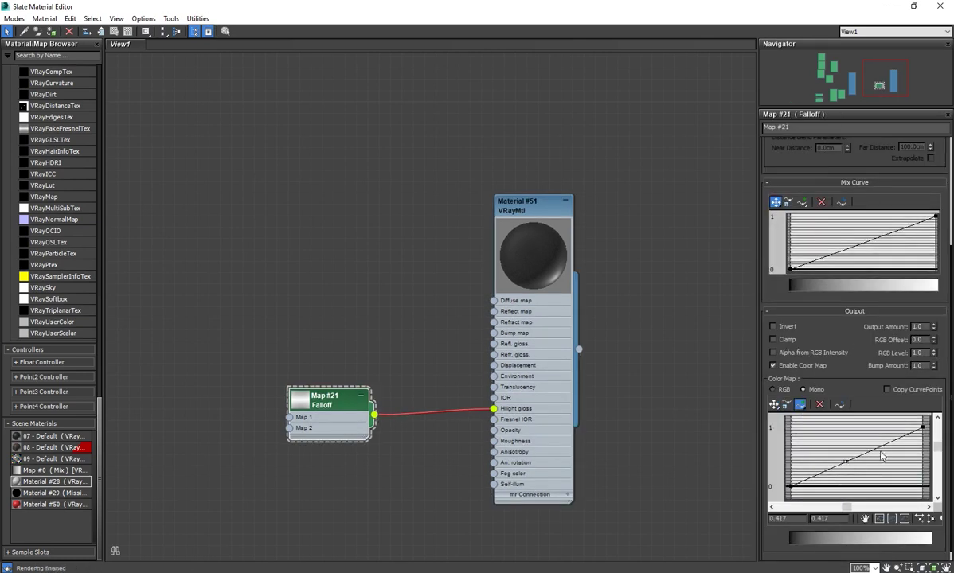
click(884, 443)
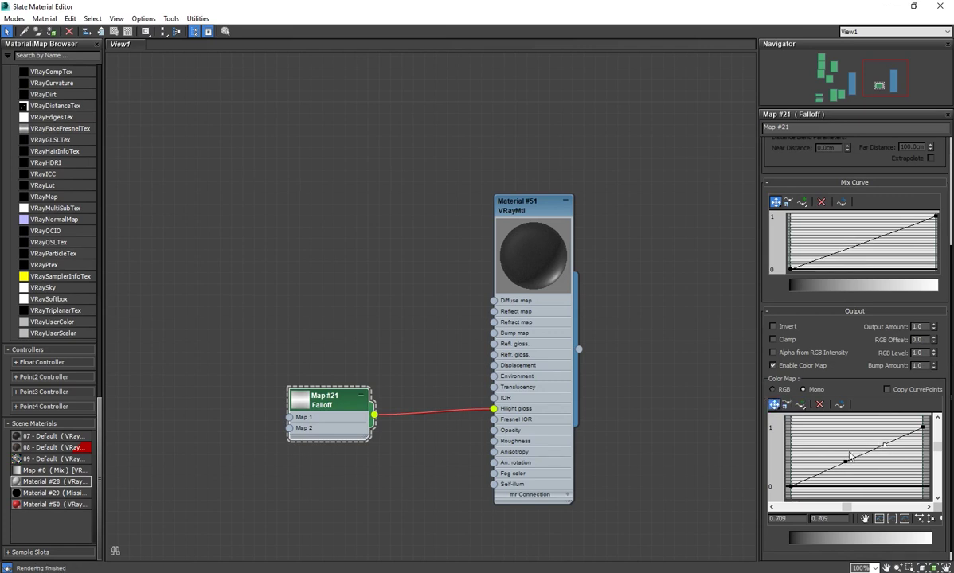
drag(845, 462, 854, 487)
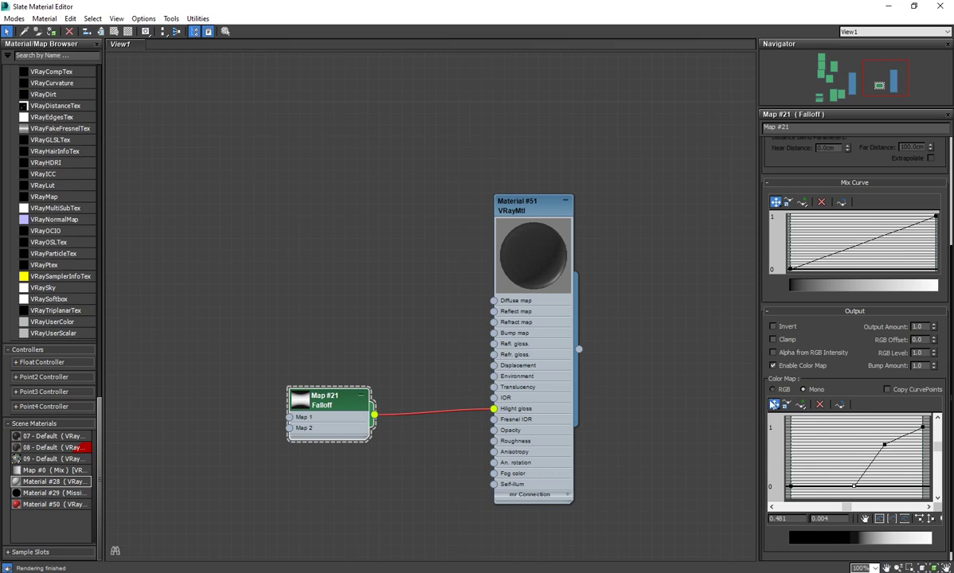
mouse_move(884, 443)
mouse_down()
mouse_move(857, 427)
mouse_move(904, 474)
mouse_up()
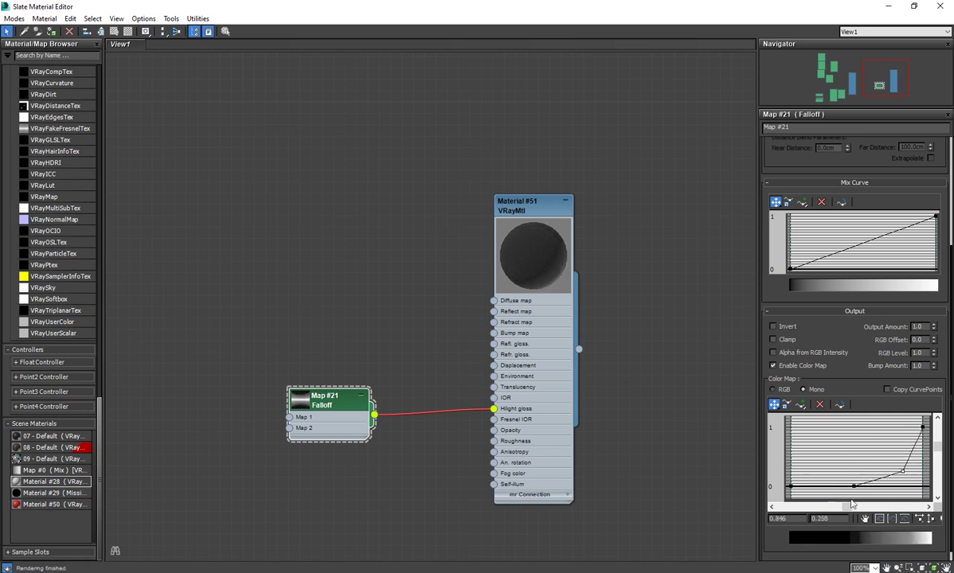
right_click(912, 471)
click(884, 490)
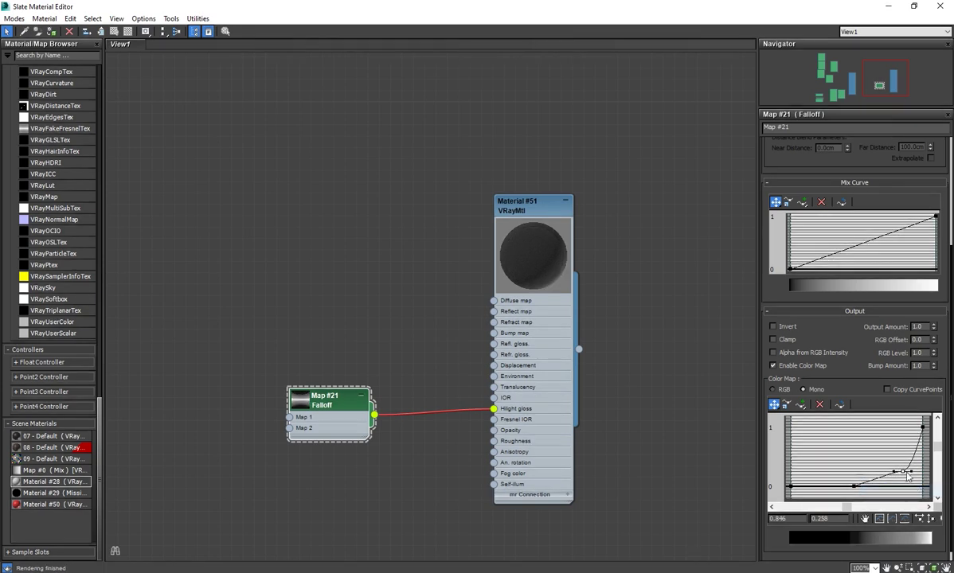
drag(911, 472, 849, 488)
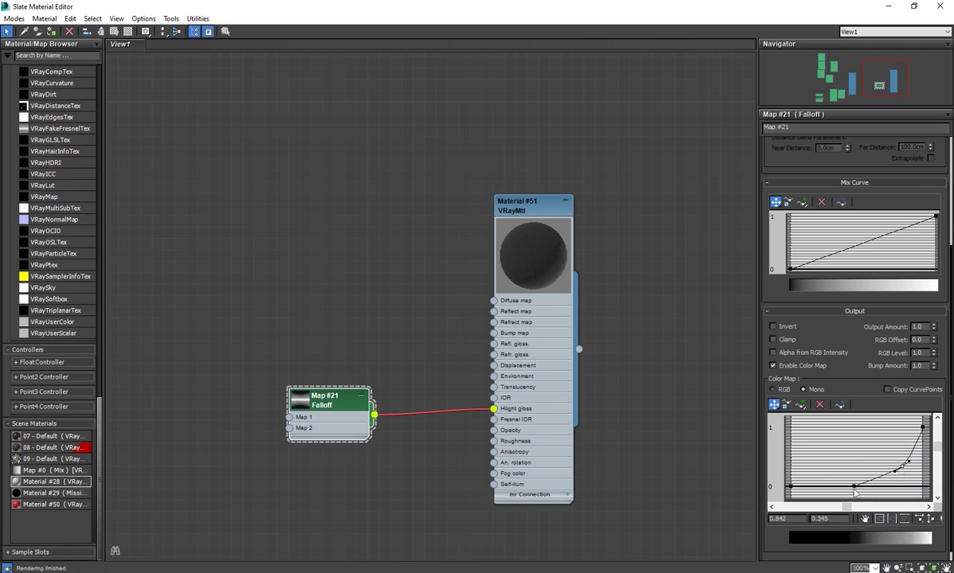
Rearrange the Falloff node in the view and add an Output map node
double_click(526, 206)
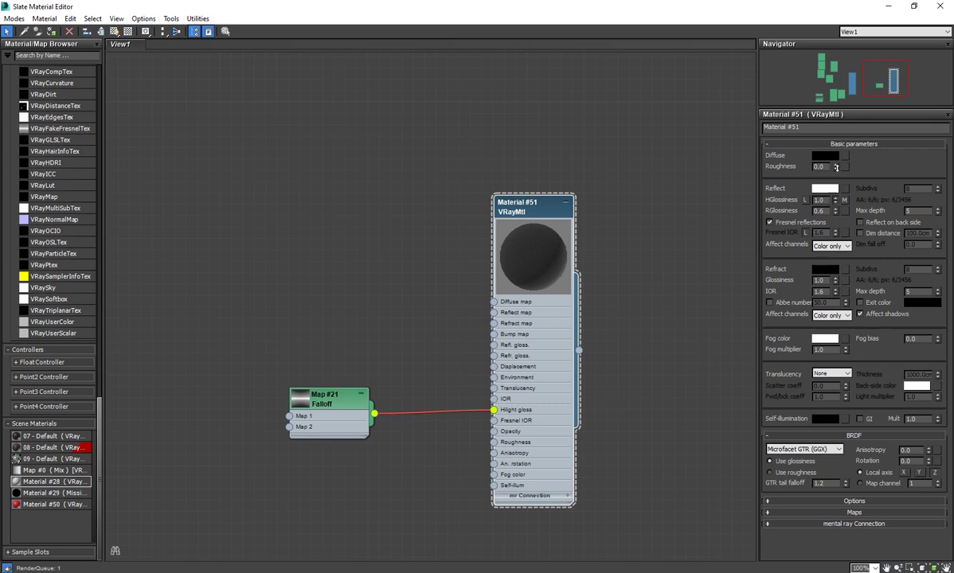
middle_drag(611, 319, 582, 317)
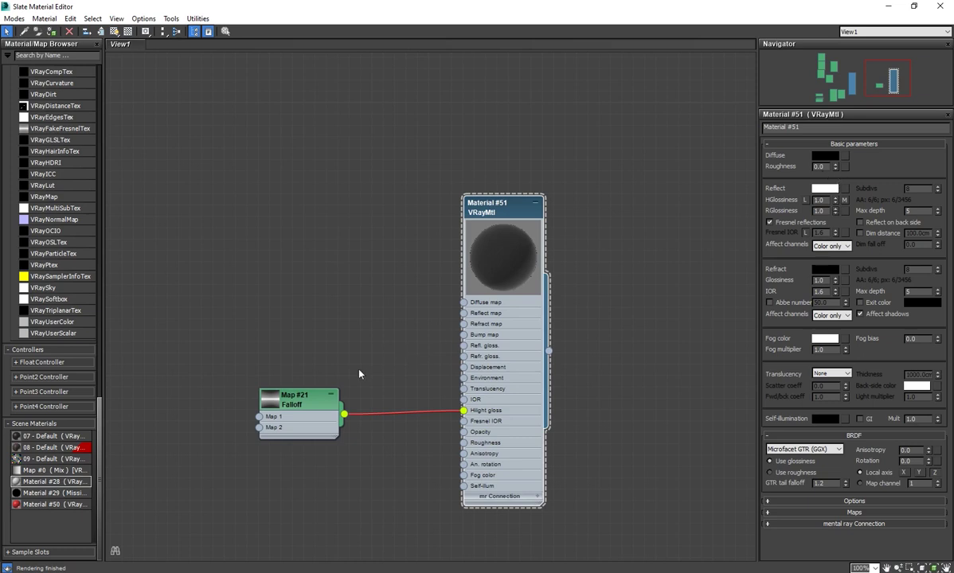
double_click(298, 400)
drag(298, 401, 287, 366)
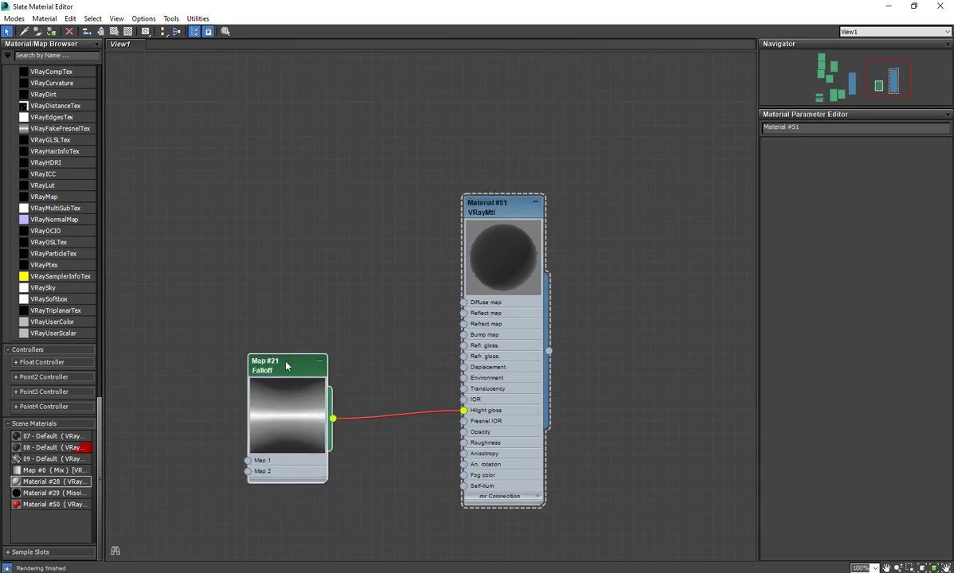
click(286, 365)
middle_drag(320, 323, 422, 358)
scroll(394, 377, down, 1)
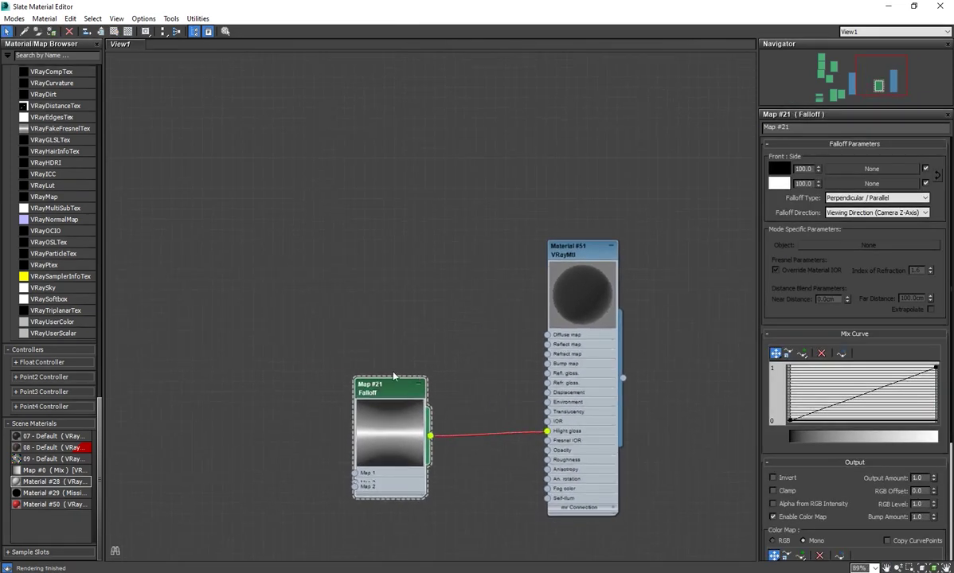
drag(394, 377, 404, 321)
right_click(265, 325)
mouse_move(319, 343)
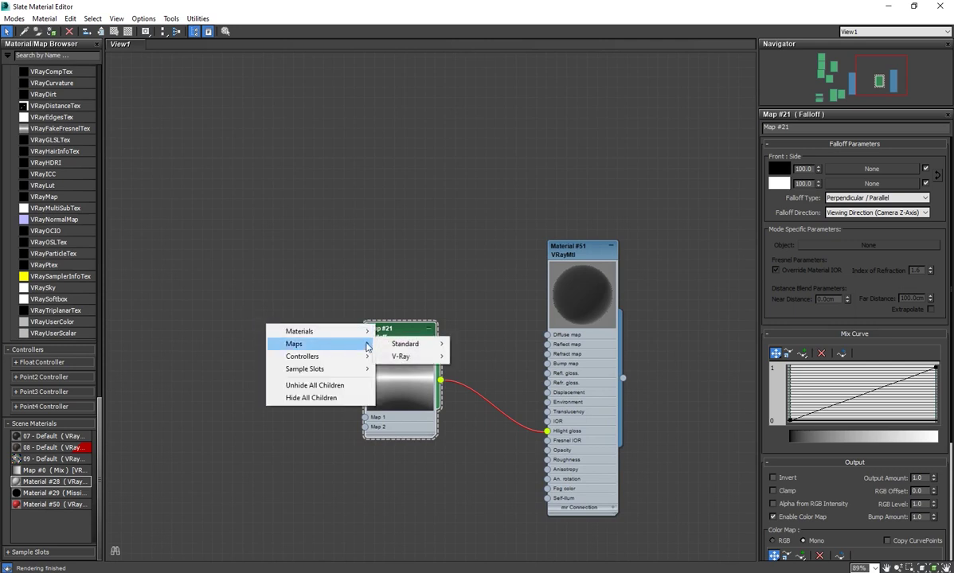
click(446, 411)
Route Falloff through Output Map #22 into Hilight gloss and set Output Amount to 5.0
mouse_move(267, 318)
mouse_down()
mouse_move(500, 277)
mouse_move(440, 380)
mouse_up()
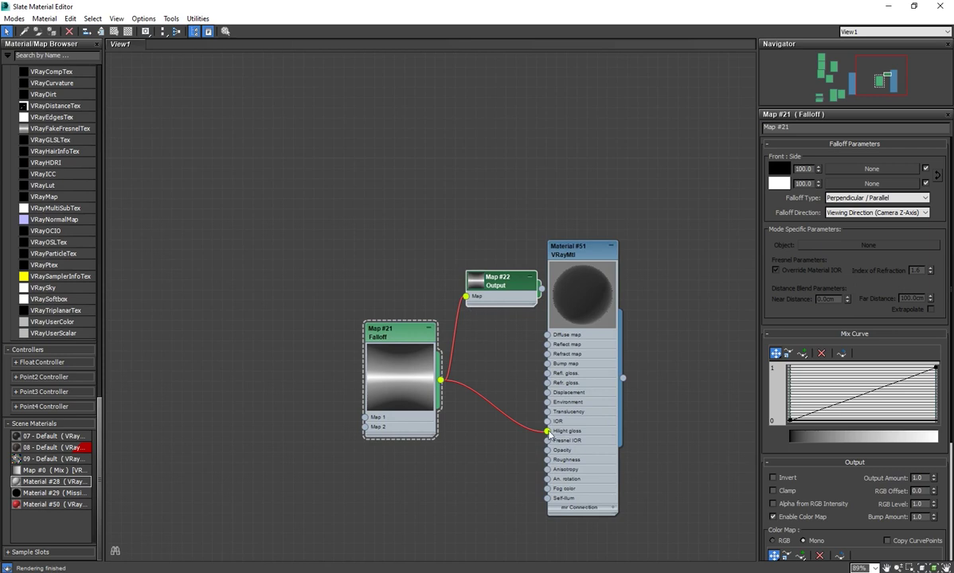
drag(540, 289, 548, 435)
drag(406, 329, 313, 318)
drag(526, 285, 484, 296)
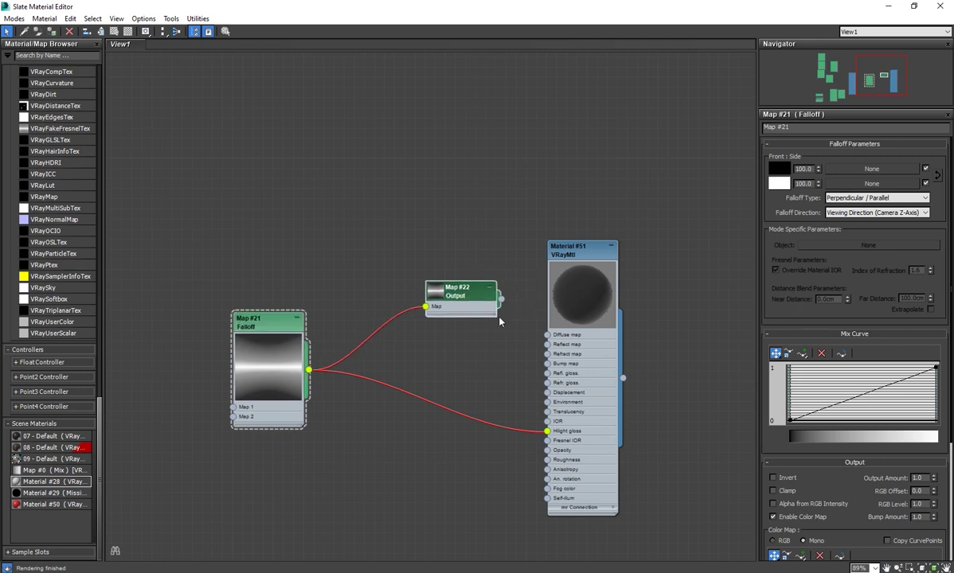
drag(524, 384, 546, 383)
click(459, 300)
double_click(458, 300)
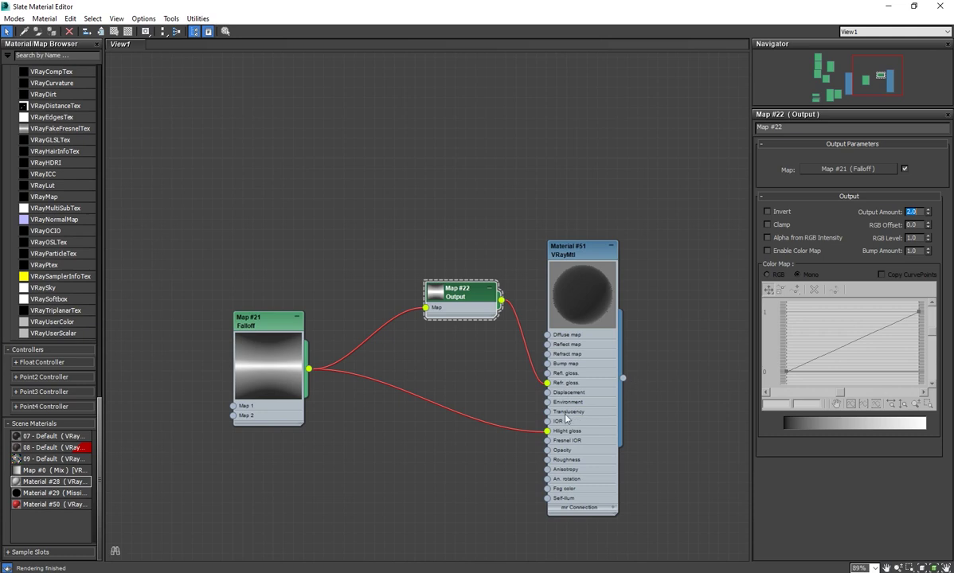
drag(548, 432, 518, 414)
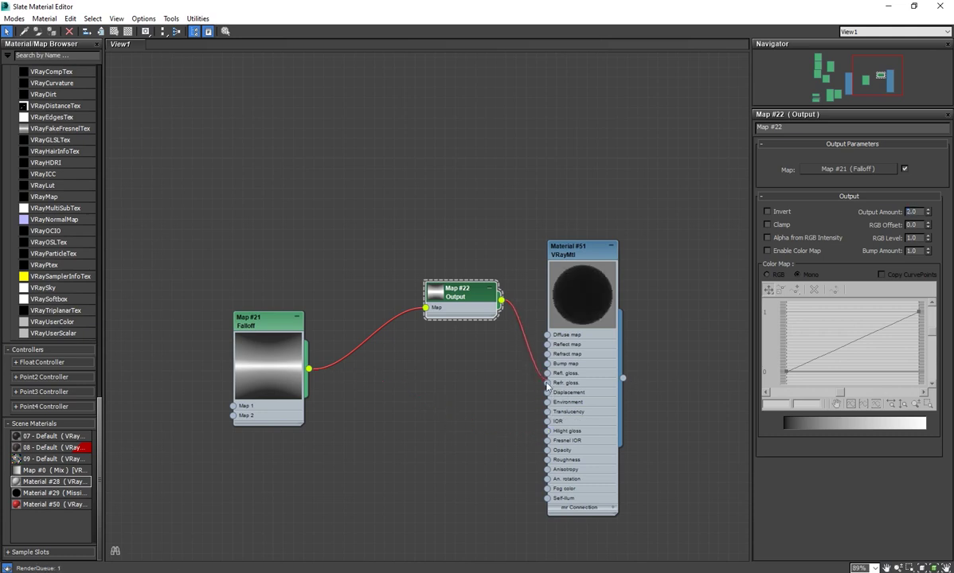
drag(550, 388, 548, 433)
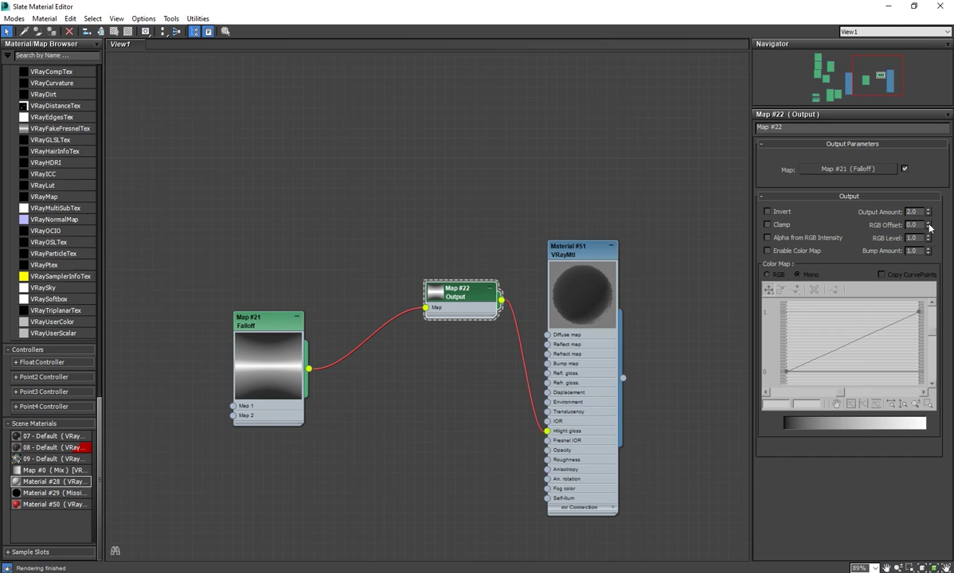
text(4)
text(5)
key(Return)
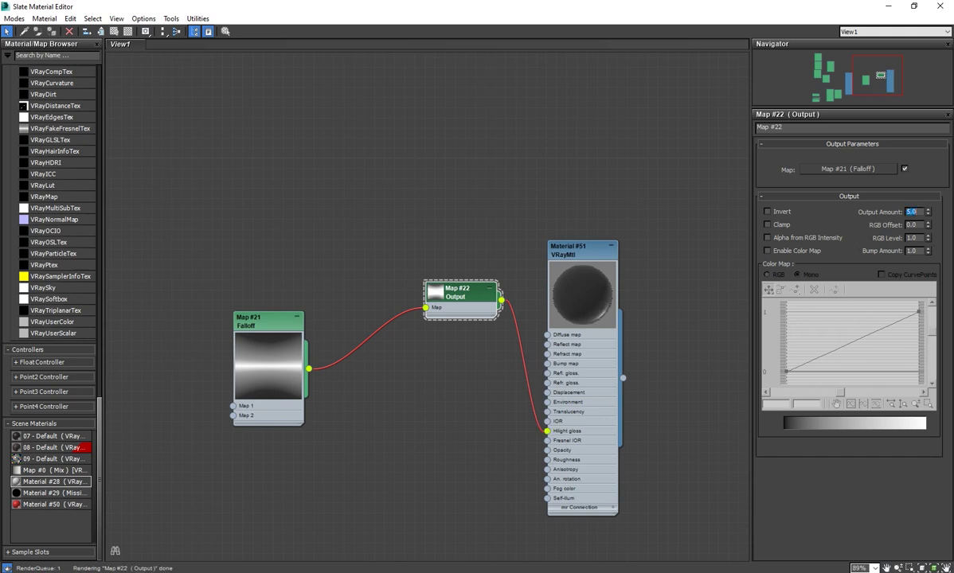
Delete the Falloff, Output and Material #51 nodes, then view reference photo 02.png full screen
drag(222, 256, 511, 437)
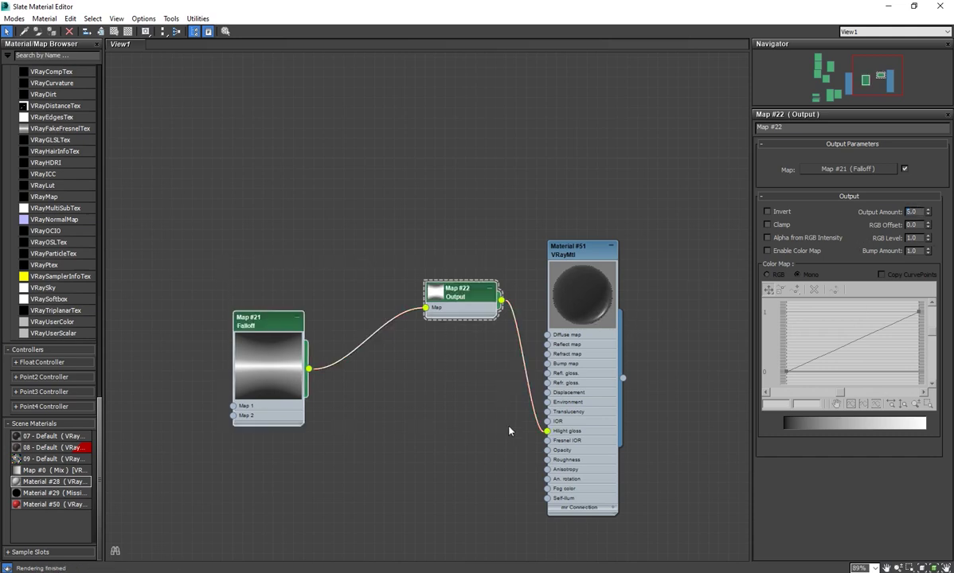
key(Delete)
drag(685, 217, 502, 446)
key(Delete)
scroll(510, 311, down, 3)
middle_drag(520, 301, 740, 296)
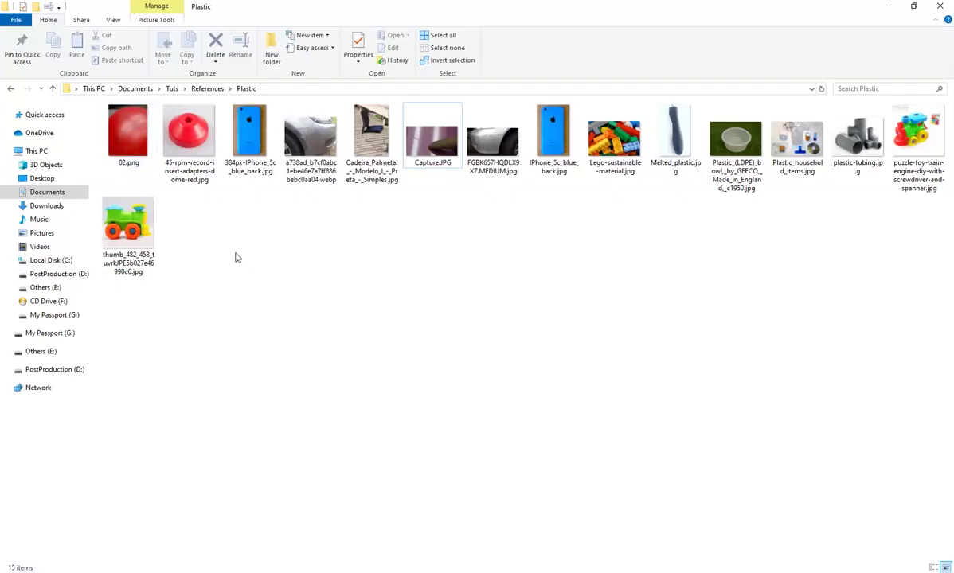
double_click(127, 147)
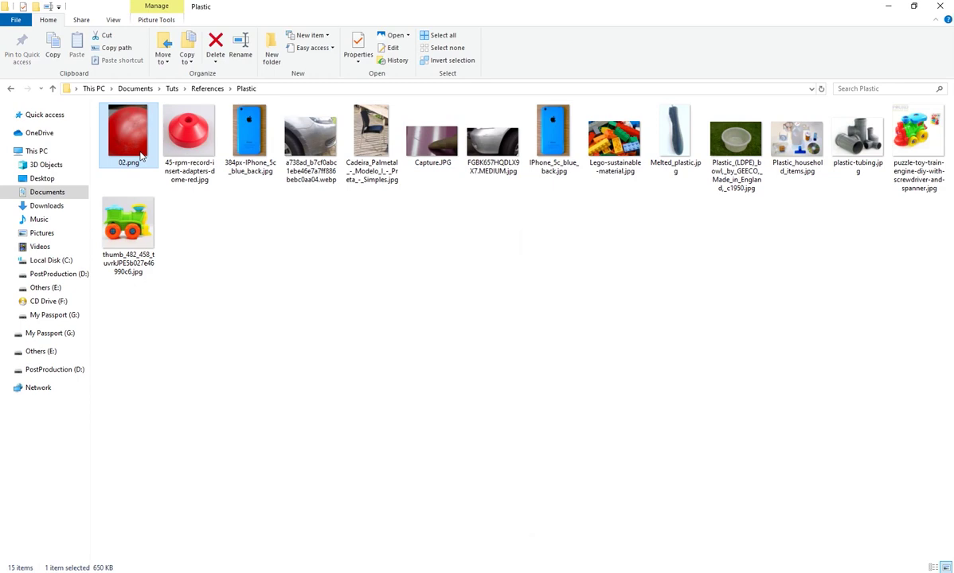
click(880, 232)
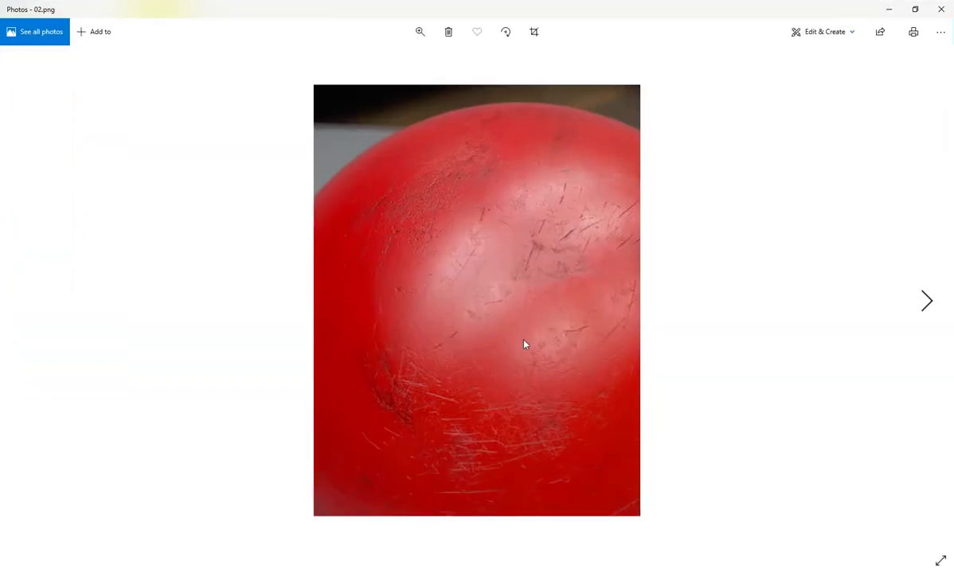
Zoom in and pan across the scratched red ball surface
scroll(524, 344, up, 3)
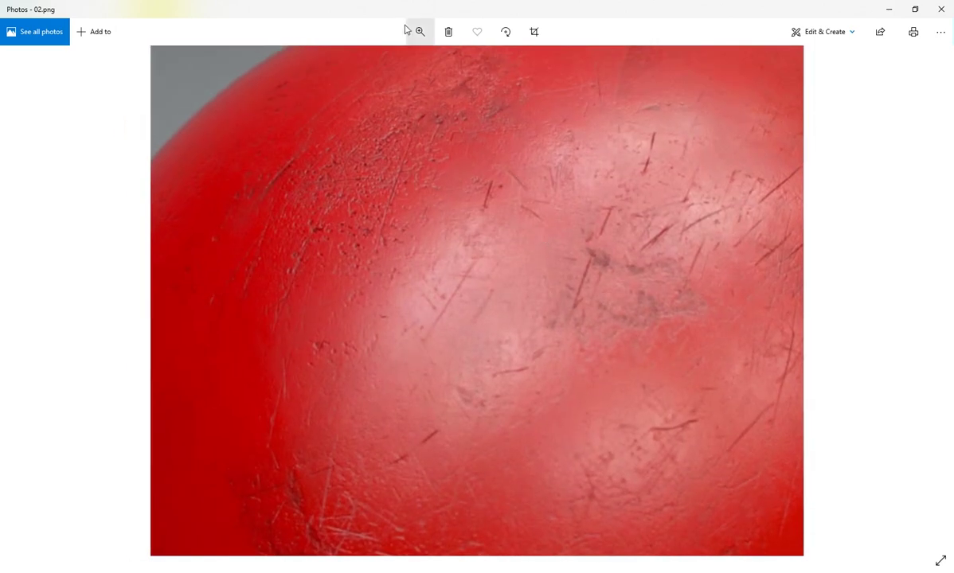
click(418, 32)
drag(390, 58, 445, 58)
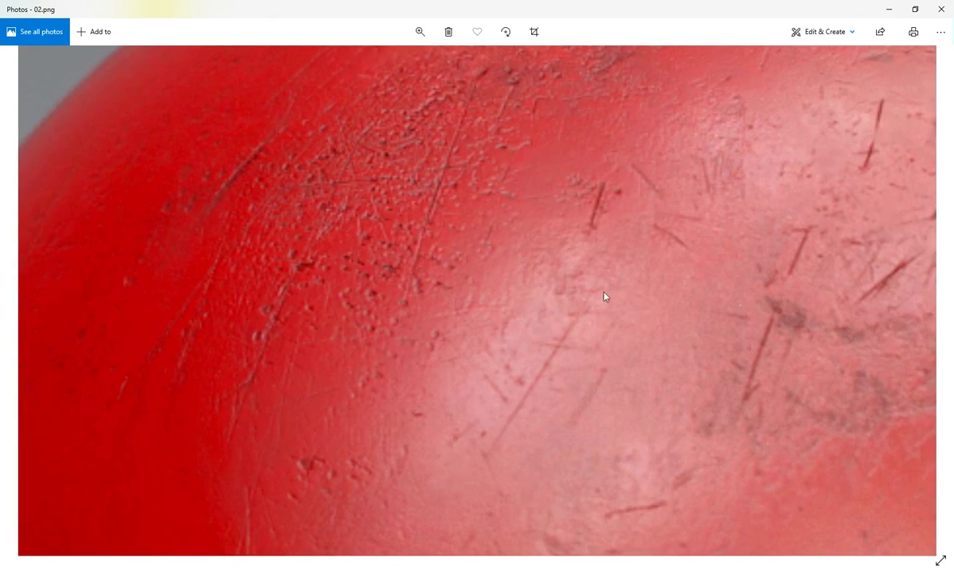
drag(604, 296, 454, 258)
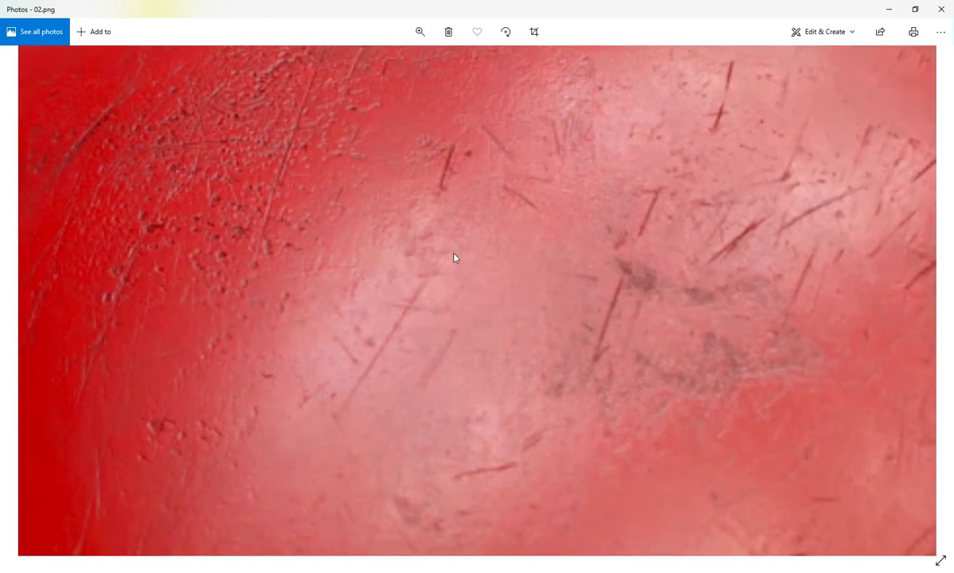
drag(564, 309, 438, 213)
scroll(590, 328, down, 1)
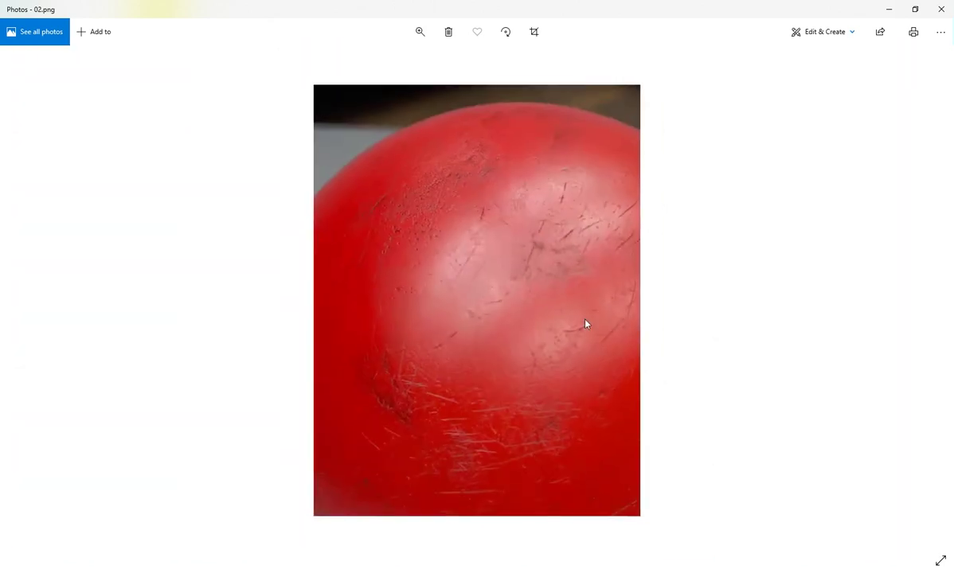
ctrl+scroll(454, 306, up, 2)
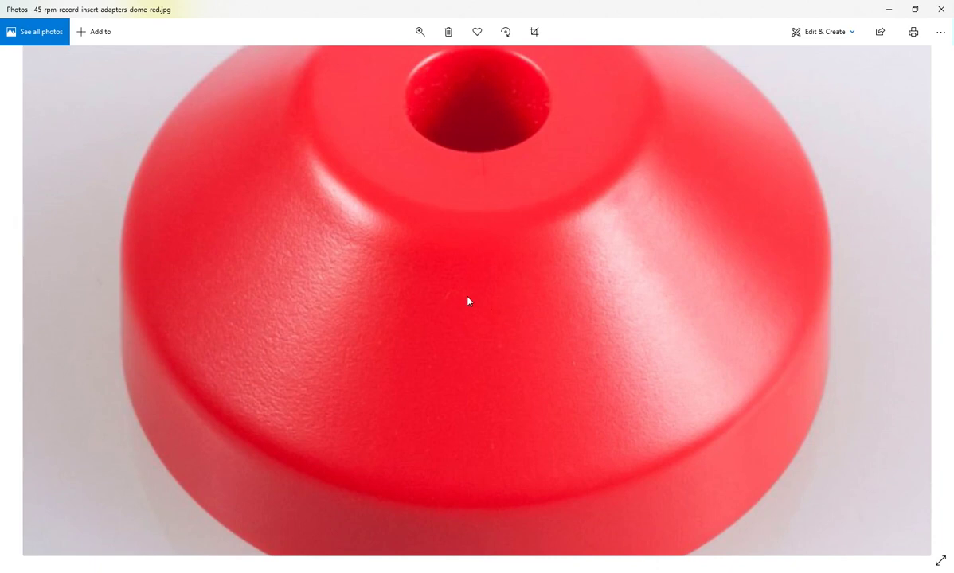
Pan the dome so its hole is at the top, then move on to the chair photo and enlarge it
drag(469, 300, 513, 232)
ctrl+scroll(513, 223, down, 2)
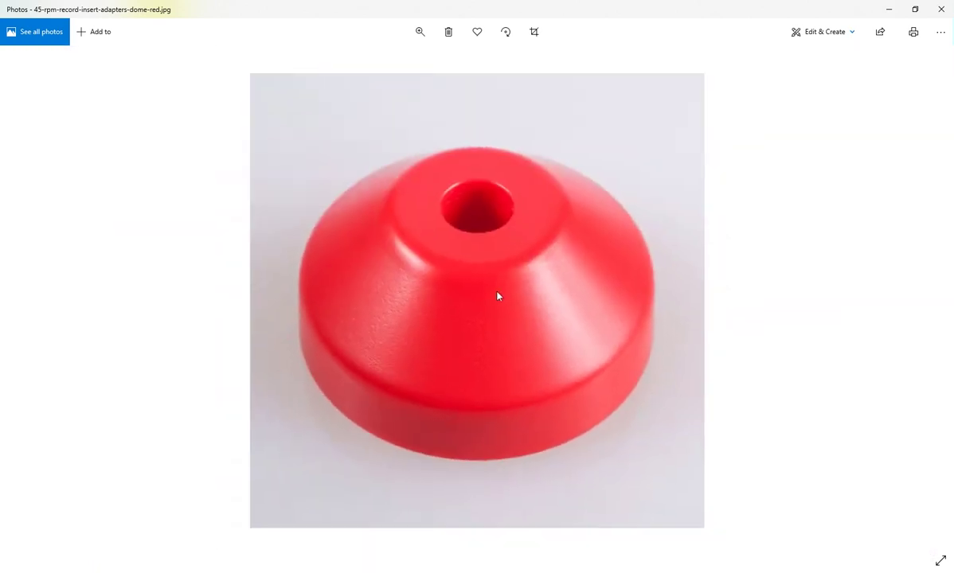
scroll(495, 297, down, 1)
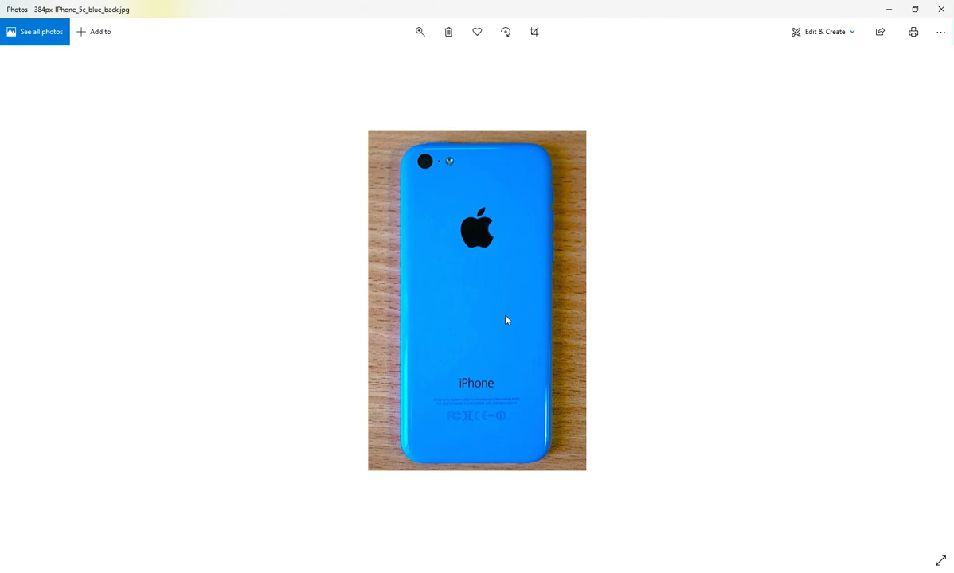
scroll(516, 302, down, 1)
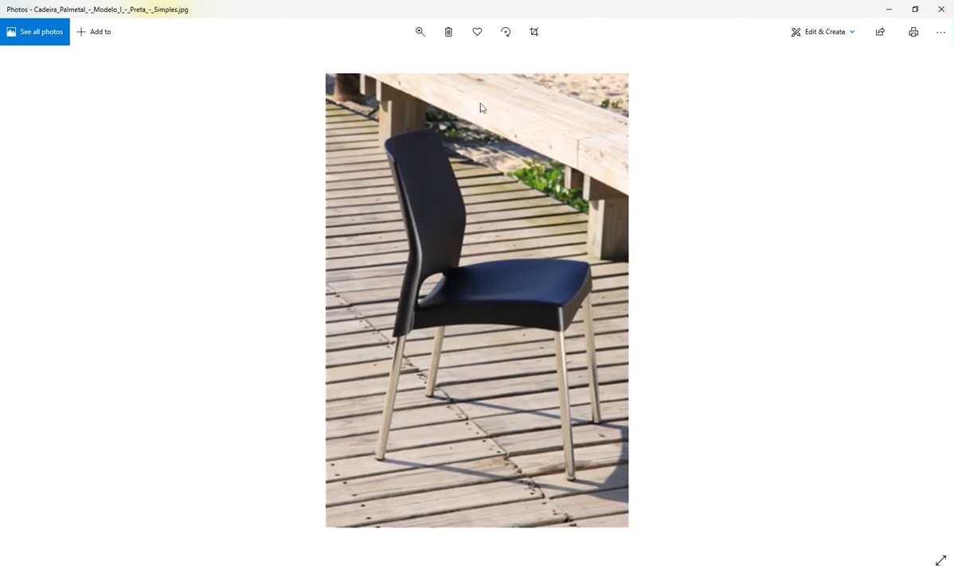
click(419, 32)
mouse_move(411, 60)
mouse_down()
mouse_move(456, 67)
mouse_move(437, 72)
mouse_up()
Browse on to the blue iPhone 5c back and pan to its bottom
scroll(466, 263, down, 1)
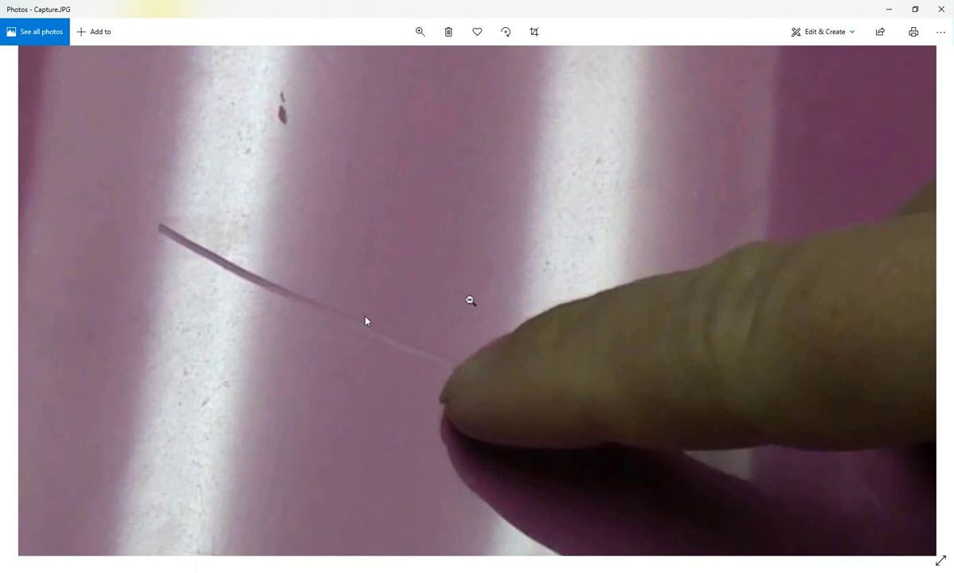
scroll(370, 310, down, 1)
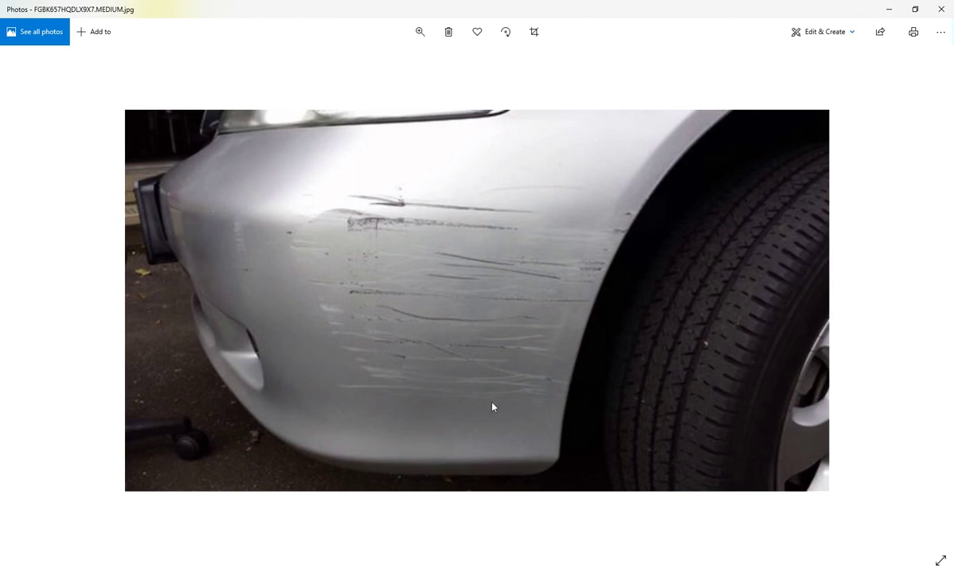
scroll(492, 407, down, 1)
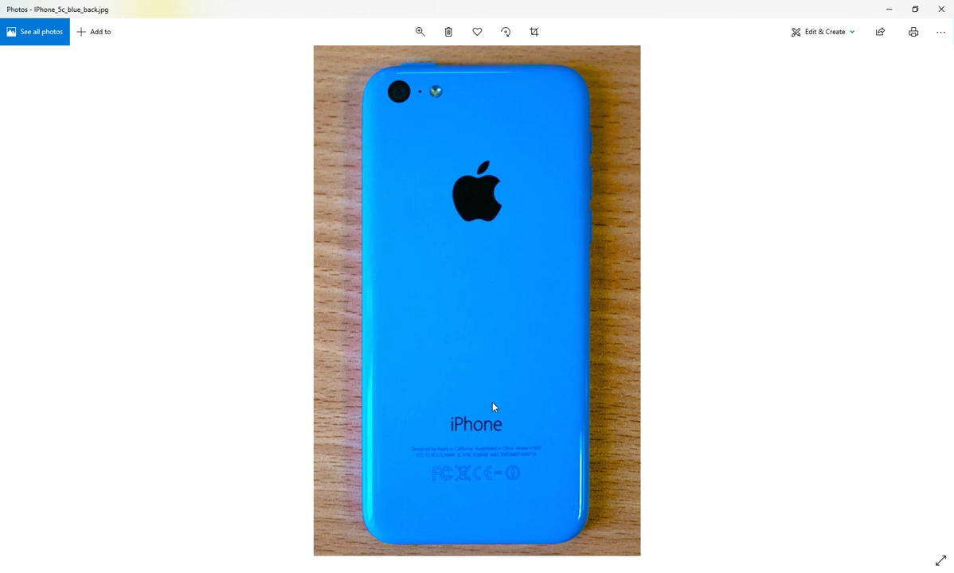
scroll(492, 407, down, 1)
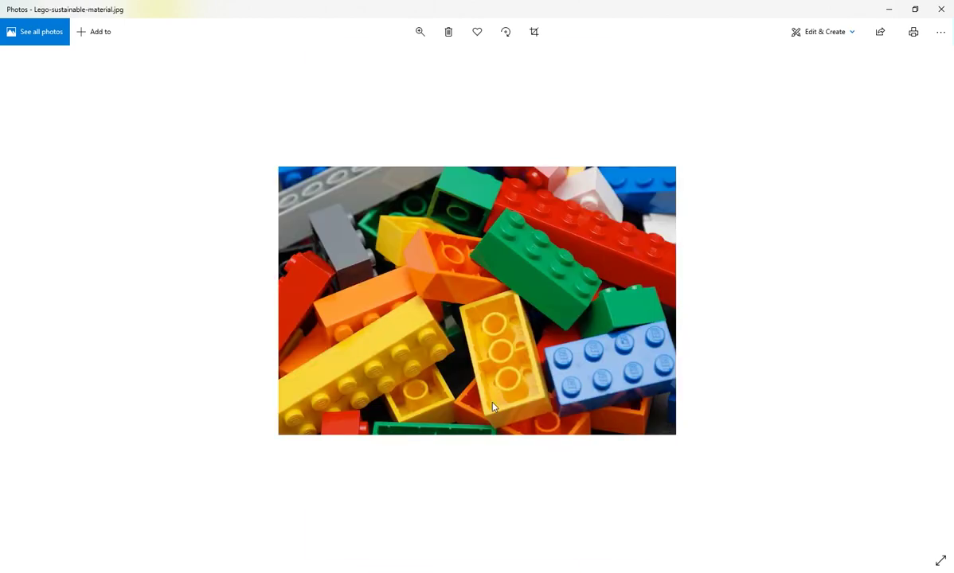
scroll(492, 406, up, 1)
mouse_move(581, 471)
mouse_down()
mouse_move(529, 256)
mouse_move(512, 392)
mouse_up()
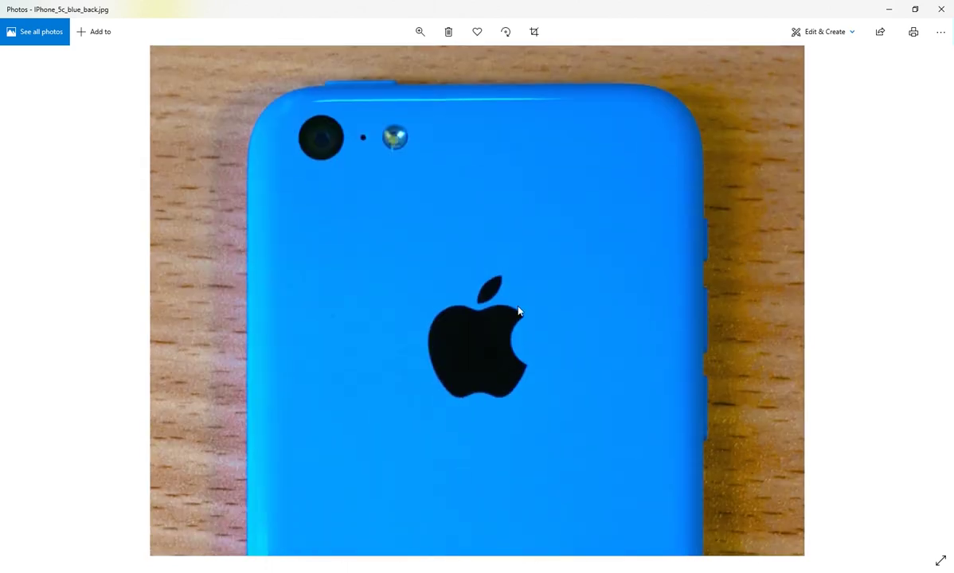
Zoom into the Lego bricks photo, then advance to Melted_plastic.jpg
scroll(517, 312, down, 2)
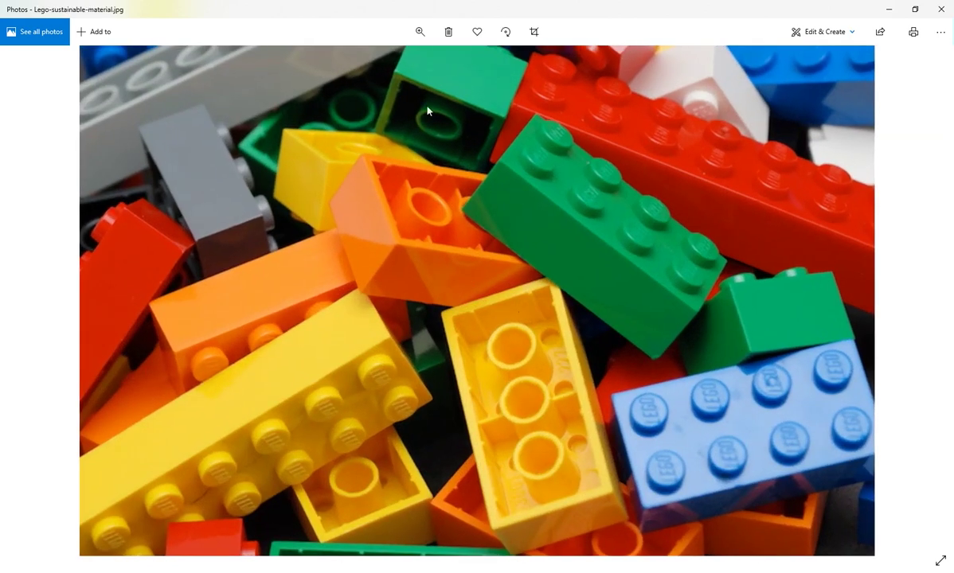
click(419, 32)
drag(428, 58, 458, 74)
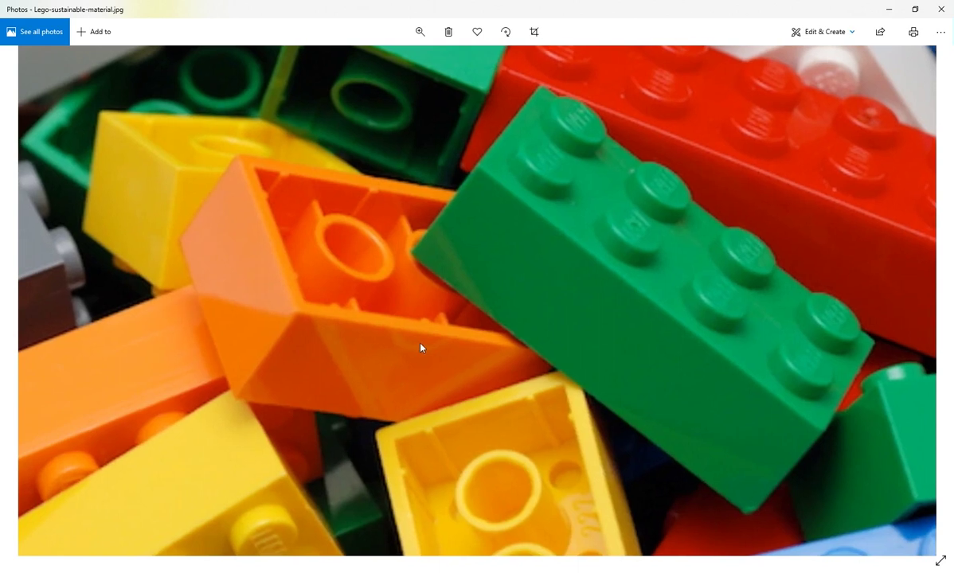
scroll(473, 390, down, 5)
key(Right)
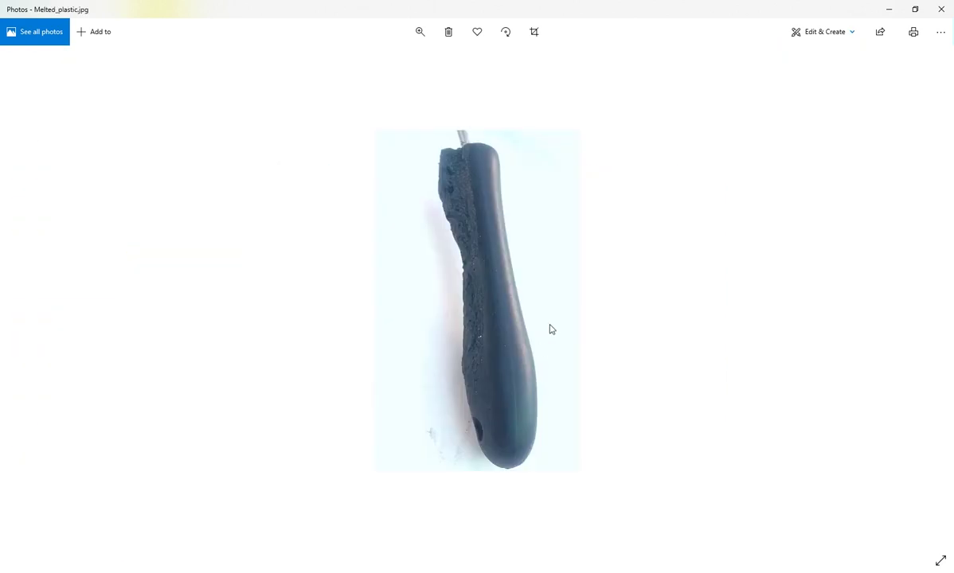
Zoom in and pan around the melted plastic handle close-up
scroll(486, 175, up, 2)
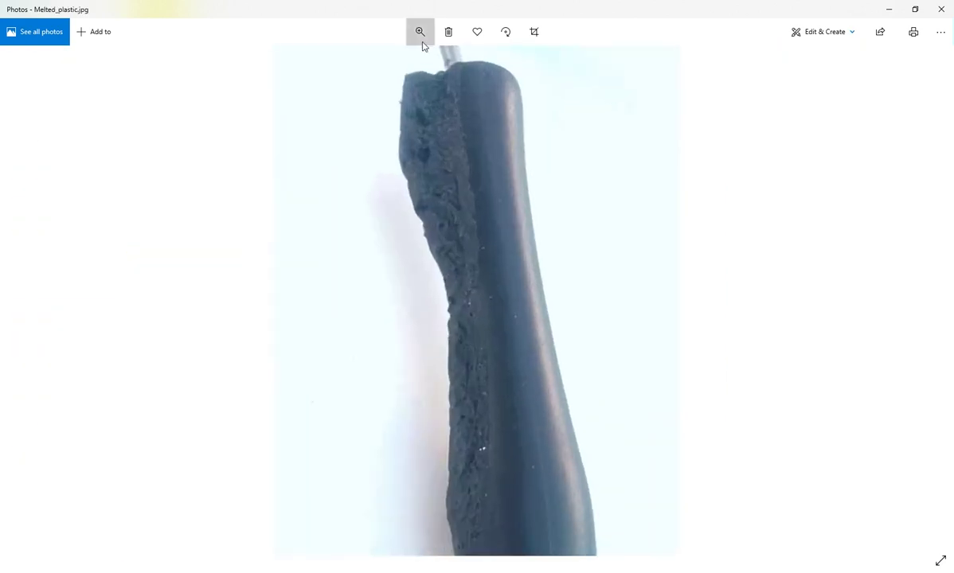
click(420, 32)
click(433, 57)
mouse_move(546, 274)
mouse_down()
mouse_move(496, 127)
mouse_move(531, 371)
mouse_move(500, 187)
mouse_move(506, 351)
mouse_up()
drag(535, 228, 536, 310)
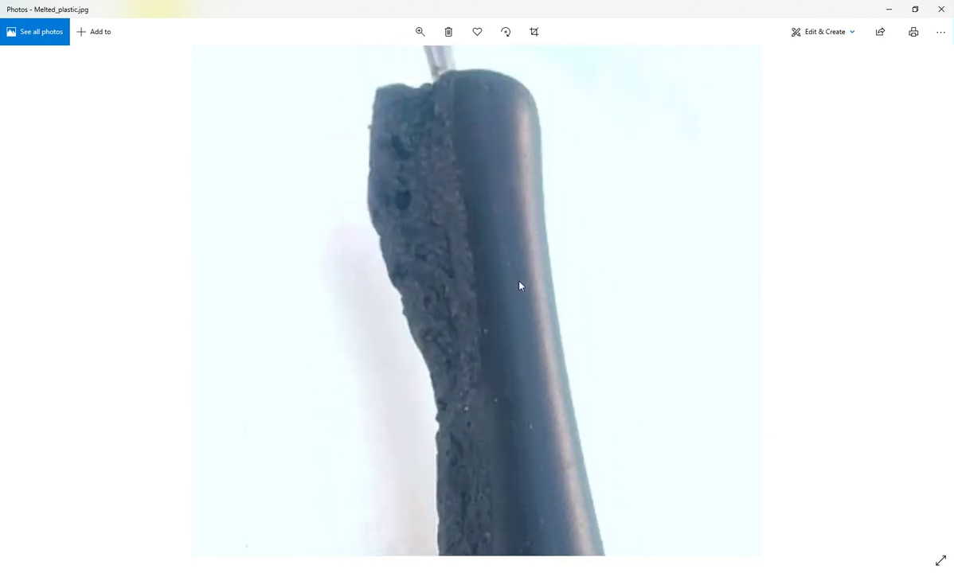
drag(519, 261, 507, 325)
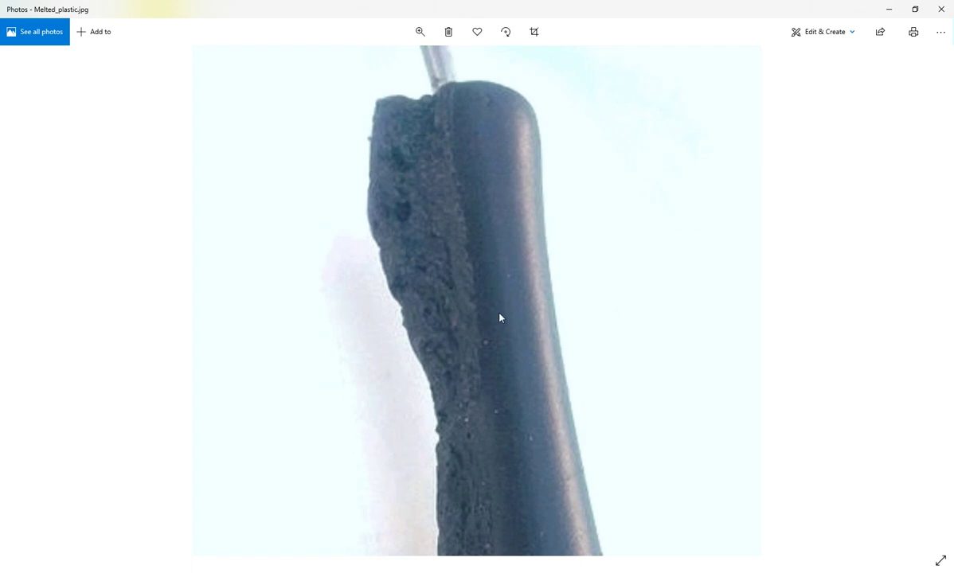
scroll(489, 347, down, 3)
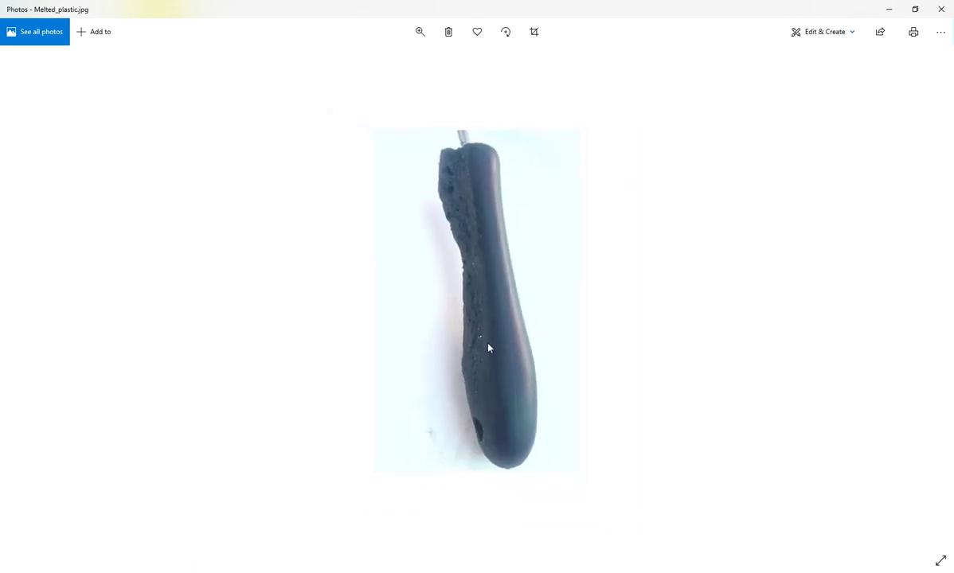
Move to the plastic bowl photo, zoom in and pan to its plain surface and bright rim
key(Right)
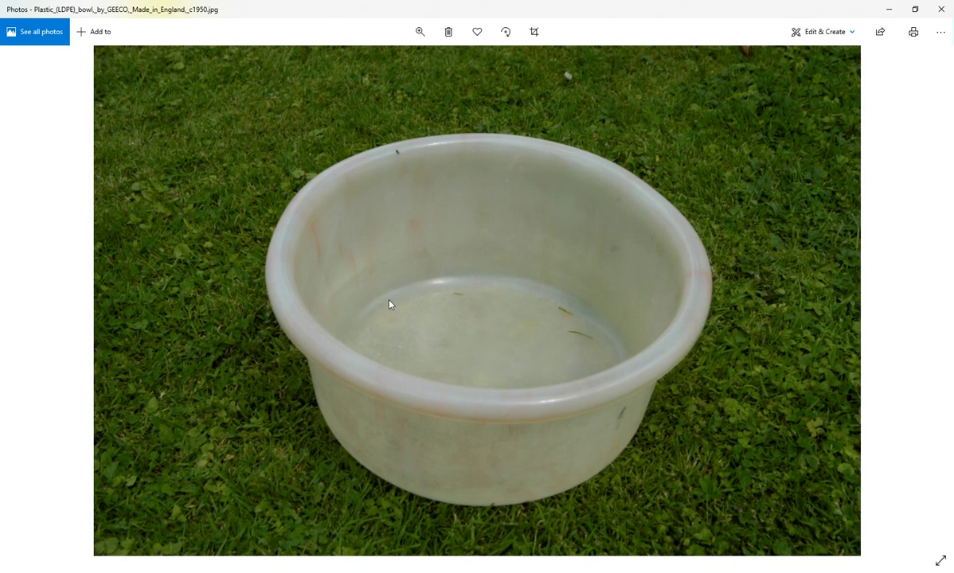
scroll(390, 304, up, 2)
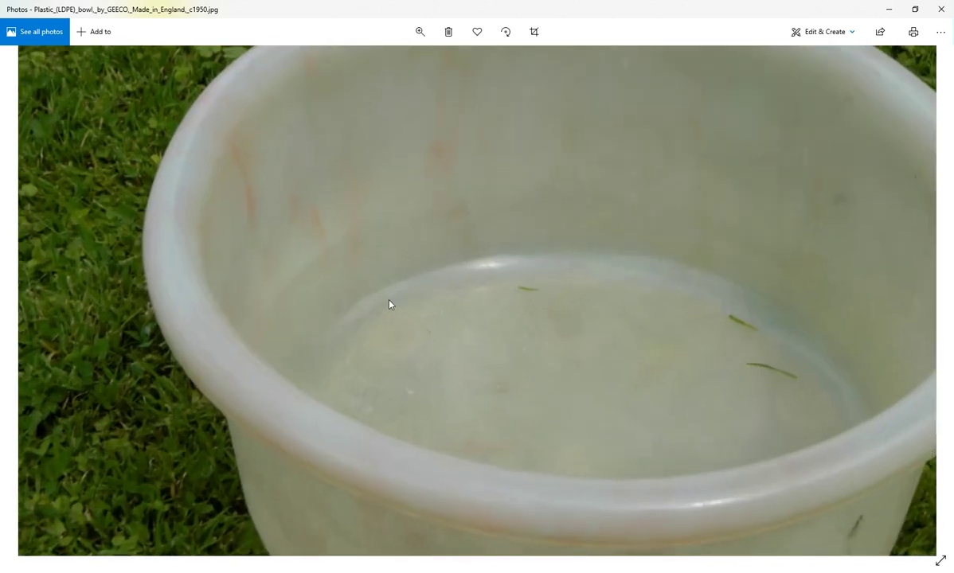
click(422, 35)
scroll(426, 66, up, 3)
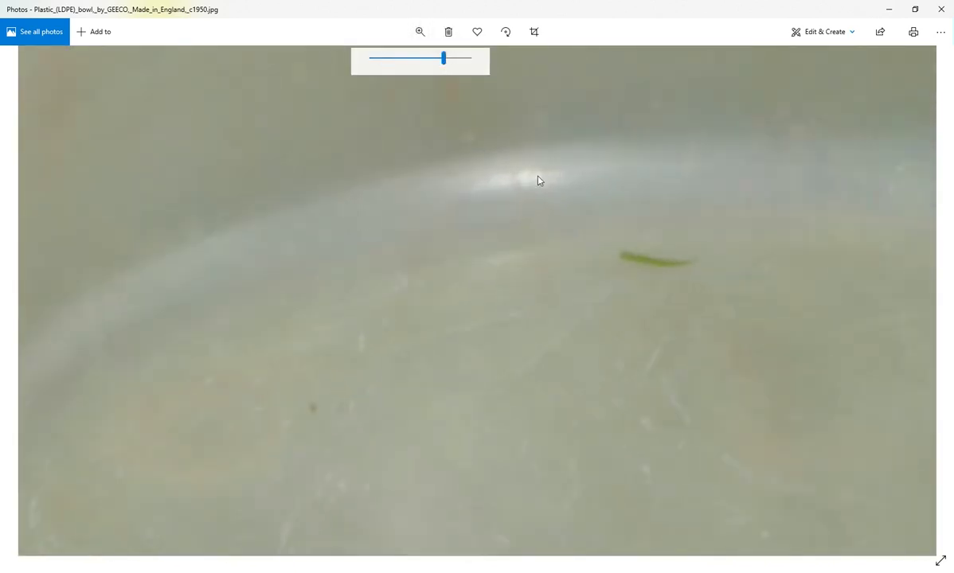
drag(540, 190, 459, 213)
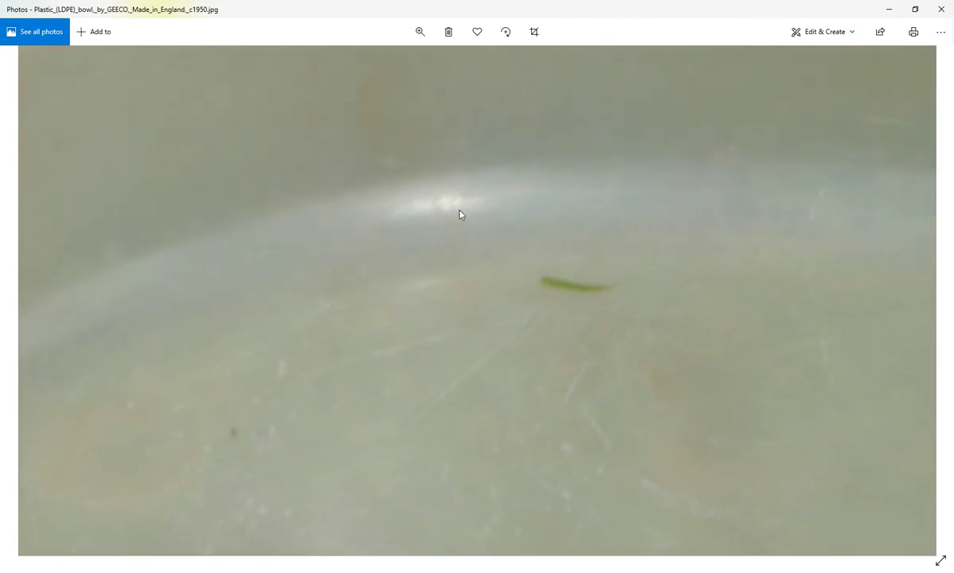
drag(575, 344, 505, 232)
drag(505, 446, 504, 337)
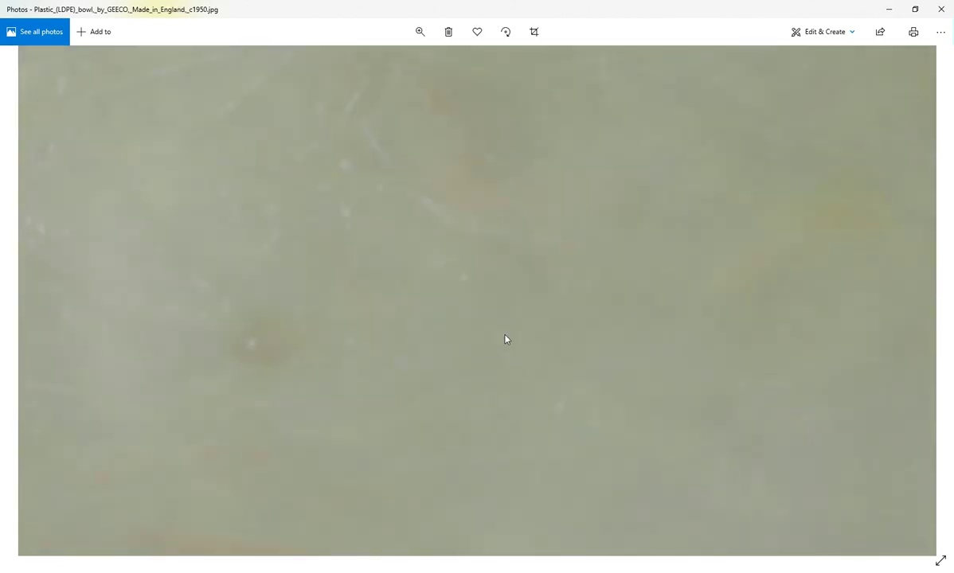
mouse_move(743, 406)
mouse_down()
mouse_move(492, 252)
mouse_move(556, 379)
mouse_move(598, 328)
mouse_move(388, 291)
mouse_move(426, 300)
mouse_move(422, 311)
mouse_move(313, 297)
mouse_move(417, 297)
mouse_up()
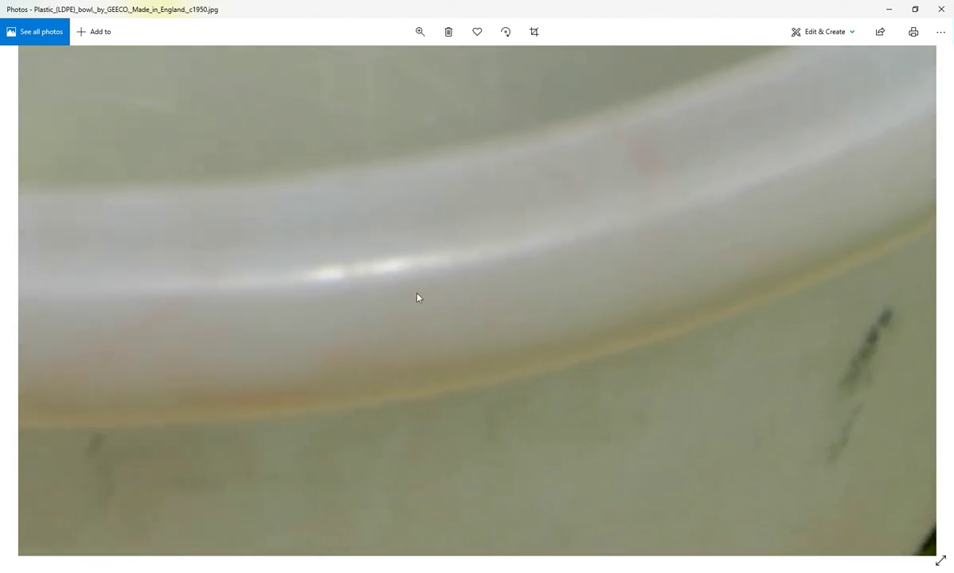
Zoom to maximum on the bowl rim, fit the whole bowl back, then advance to Plastic_household_items.jpg
click(420, 32)
drag(417, 63, 479, 66)
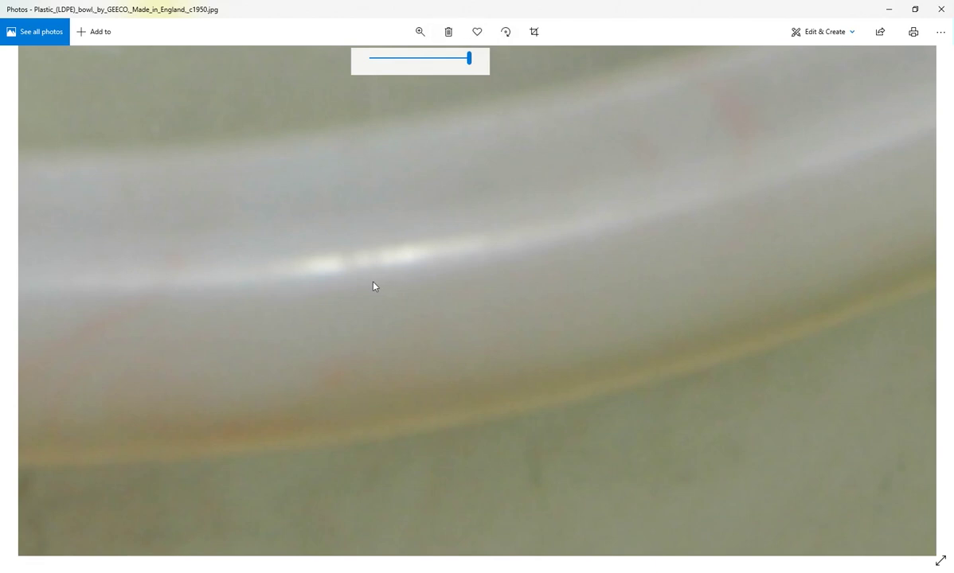
click(476, 296)
double_click(476, 296)
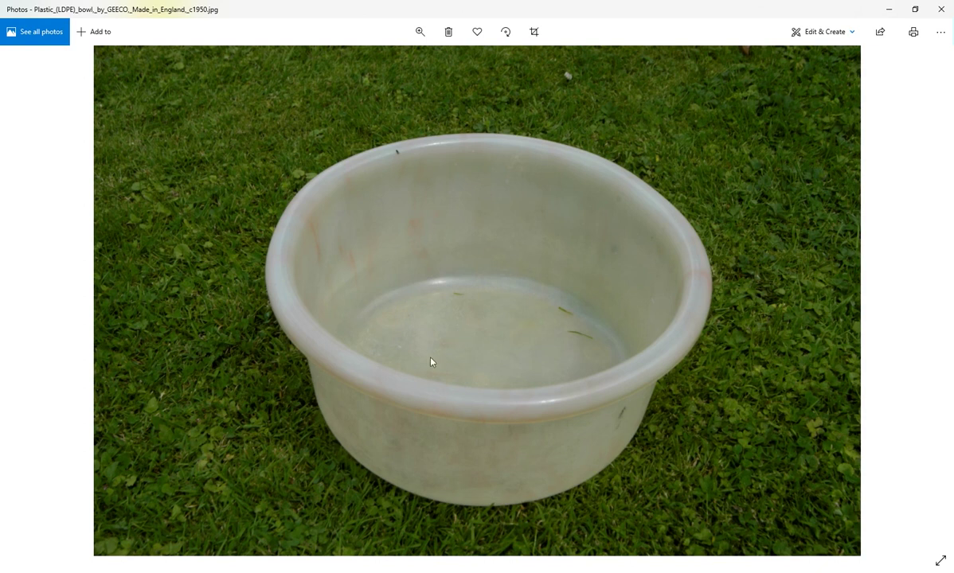
scroll(394, 375, up, 2)
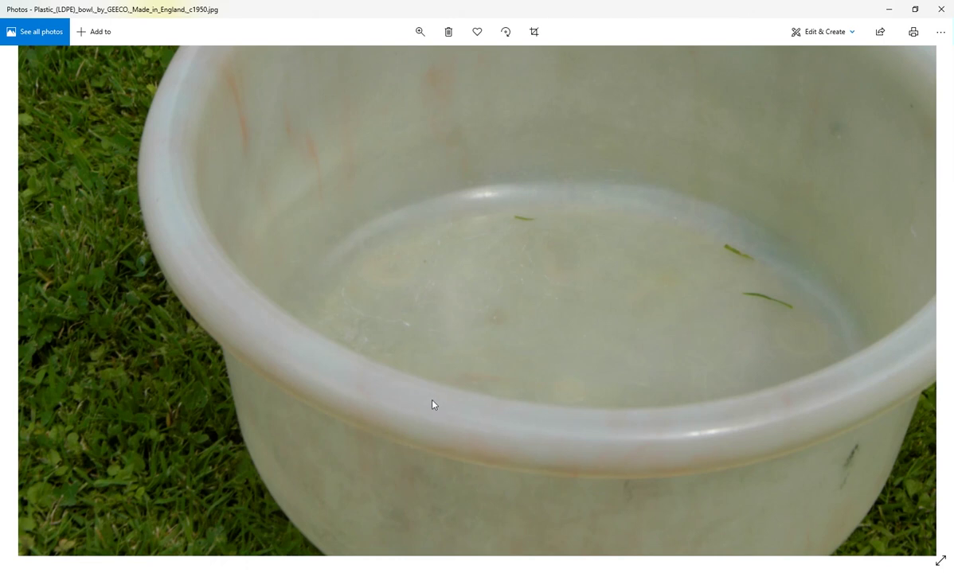
scroll(670, 443, down, 1)
scroll(558, 467, down, 1)
scroll(494, 382, down, 1)
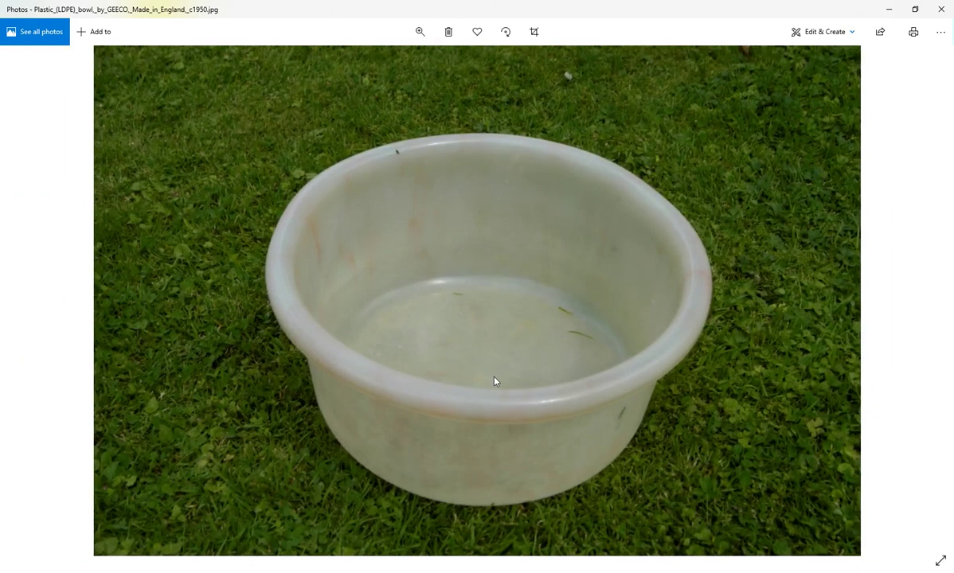
key(Right)
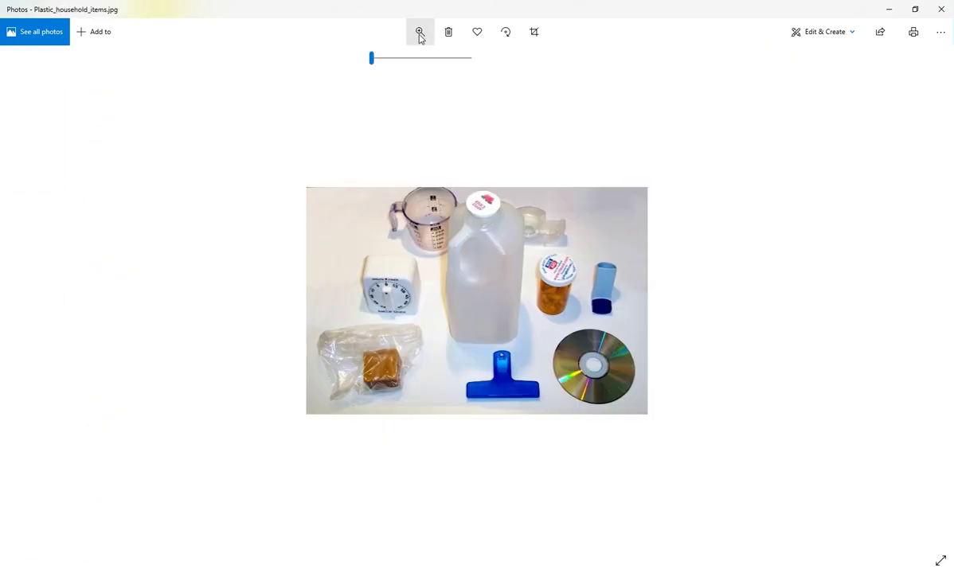
Magnify the household items photo closely, then fit it back in the window
click(420, 32)
click(421, 58)
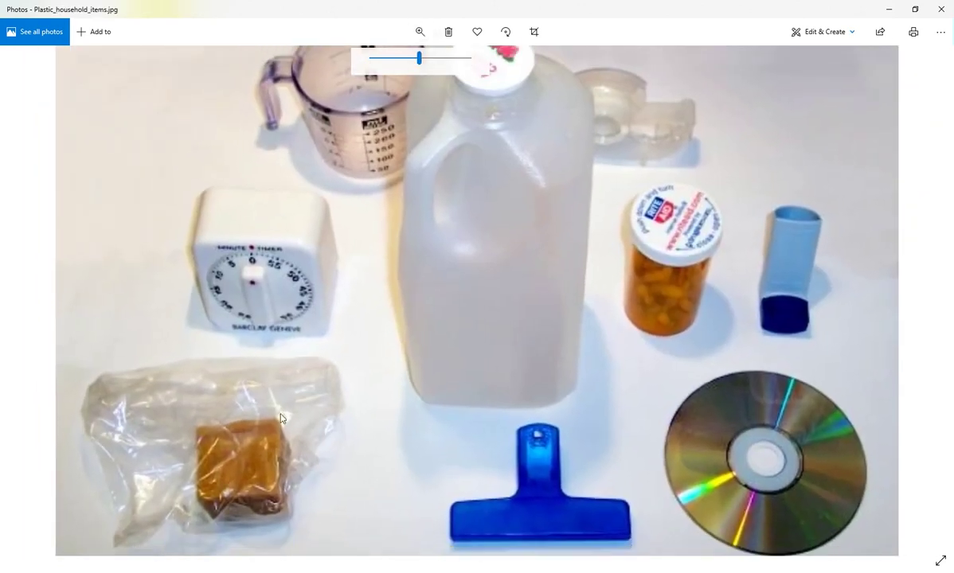
click(418, 475)
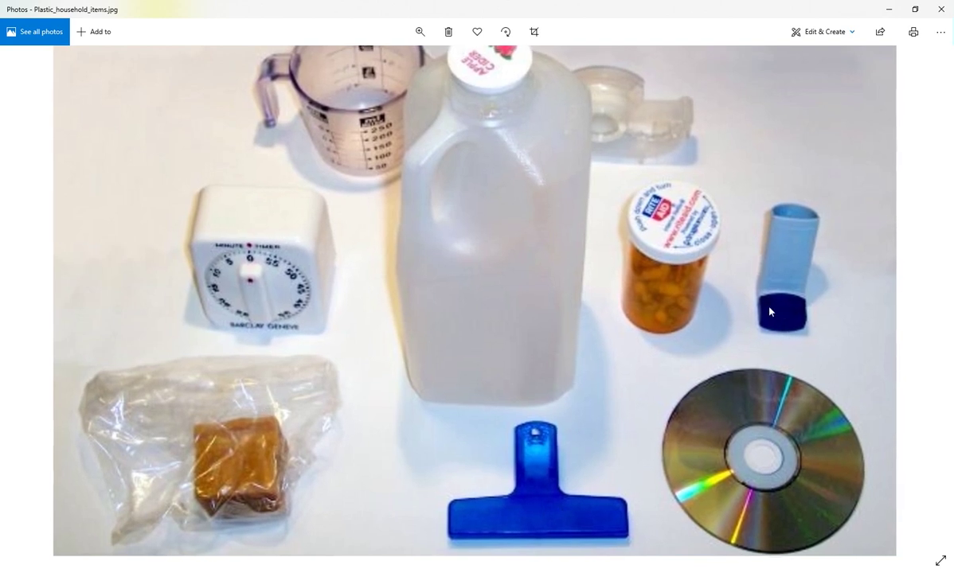
scroll(672, 311, up, 1)
scroll(672, 310, up, 1)
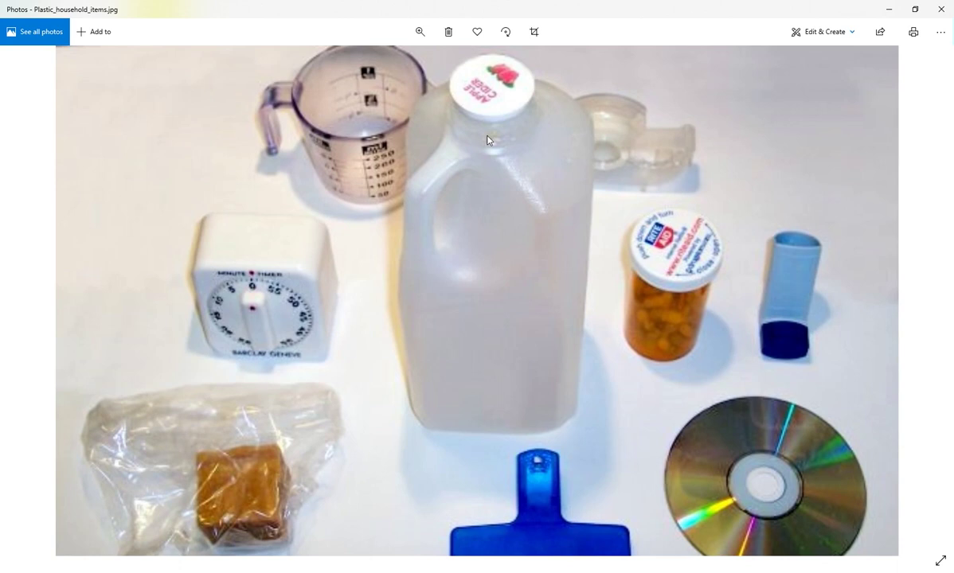
click(420, 32)
drag(417, 58, 461, 58)
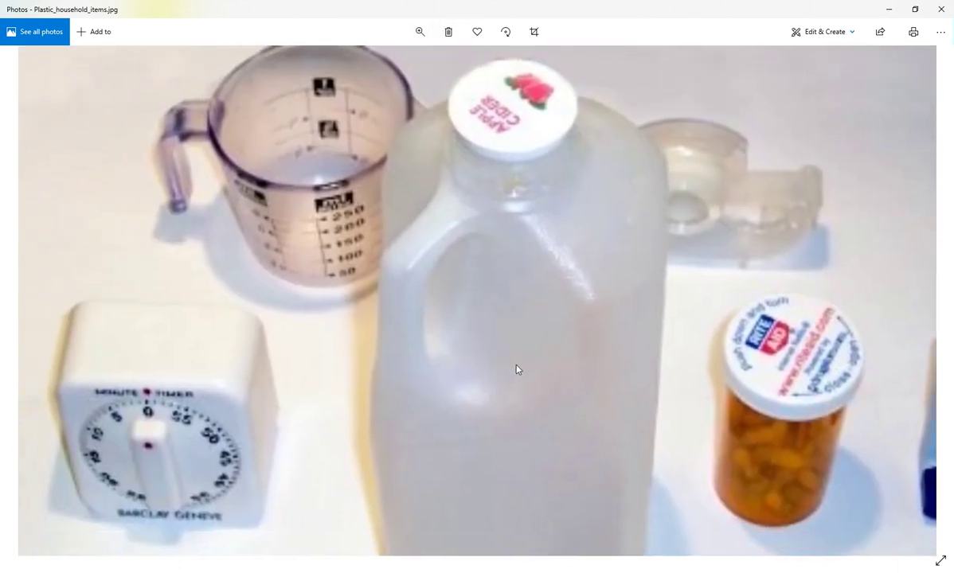
double_click(516, 368)
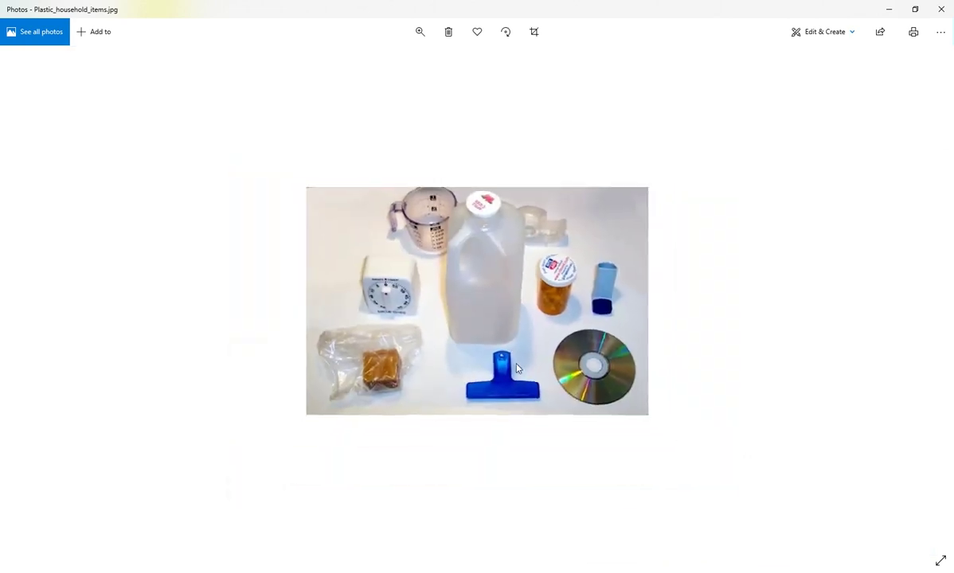
Browse past plastic-tubing.jpg to the toy train photo and pan to its logo and bottom
key(Right)
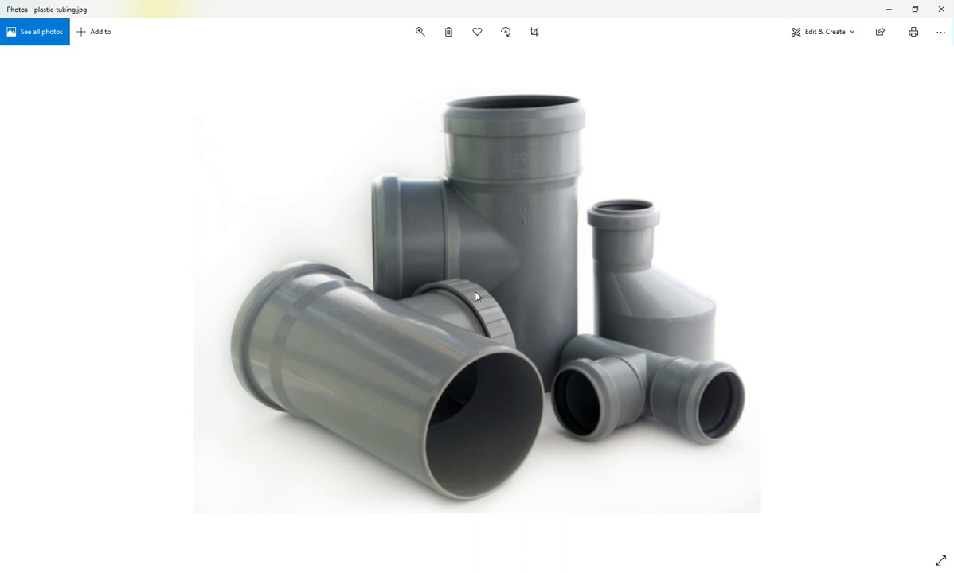
scroll(475, 296, down, 2)
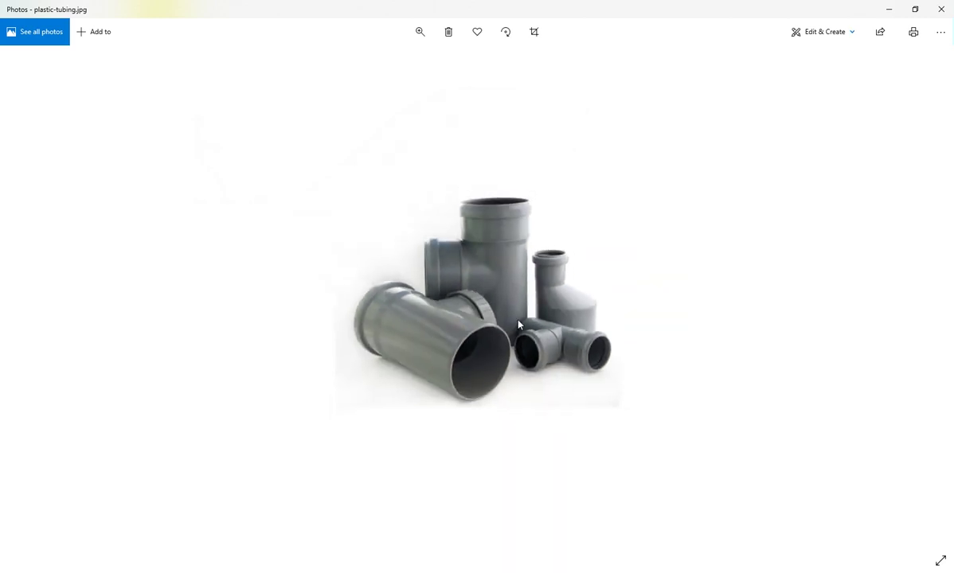
key(Right)
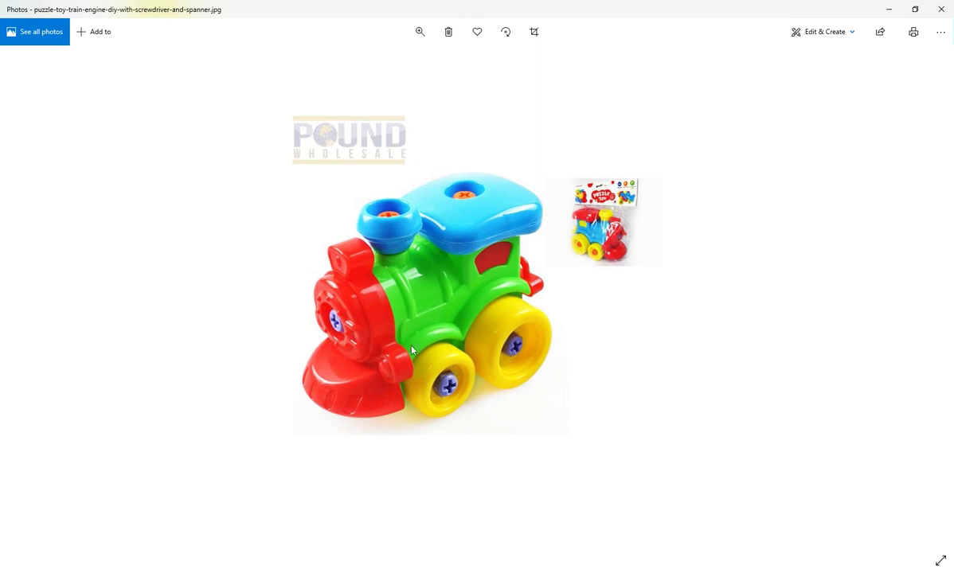
scroll(424, 349, up, 3)
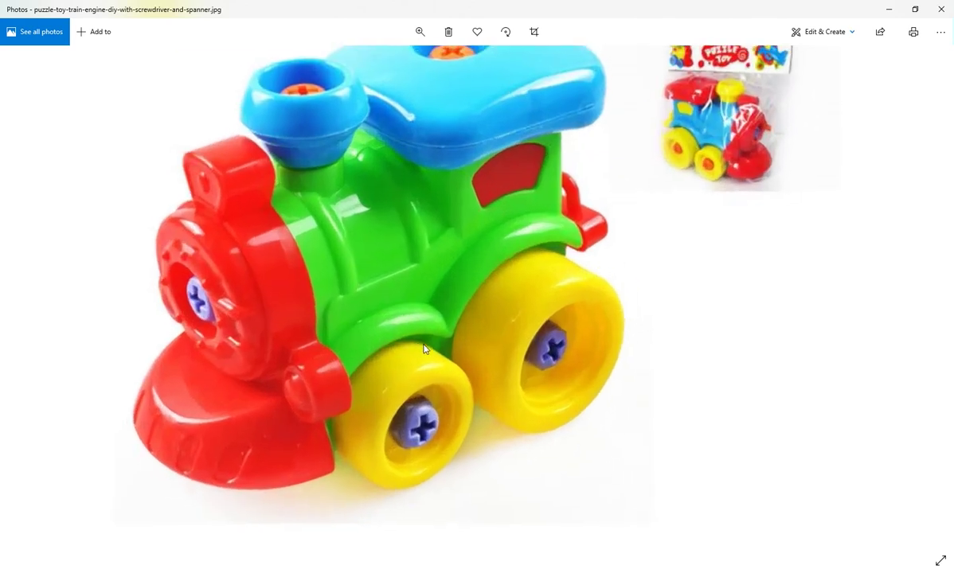
drag(560, 291, 475, 409)
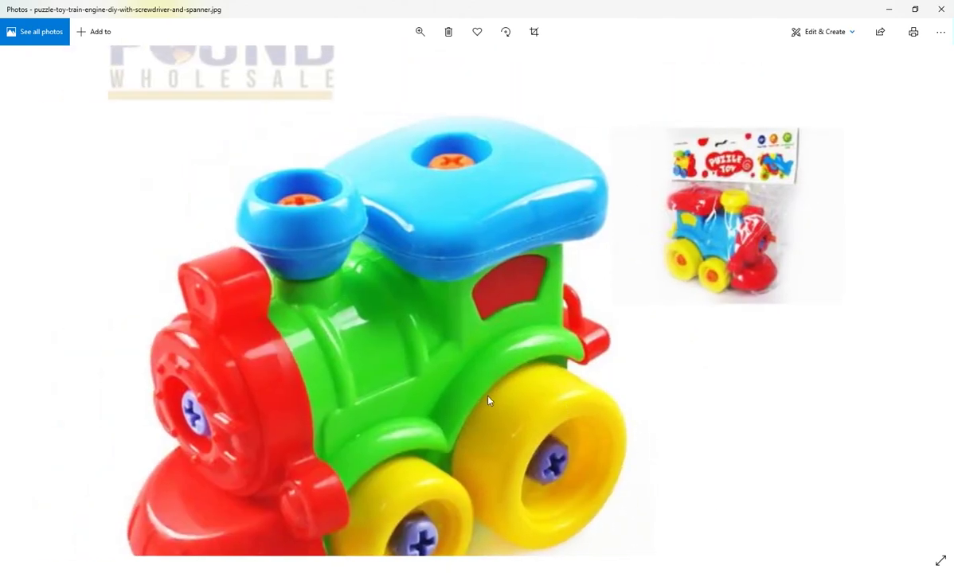
drag(488, 400, 537, 354)
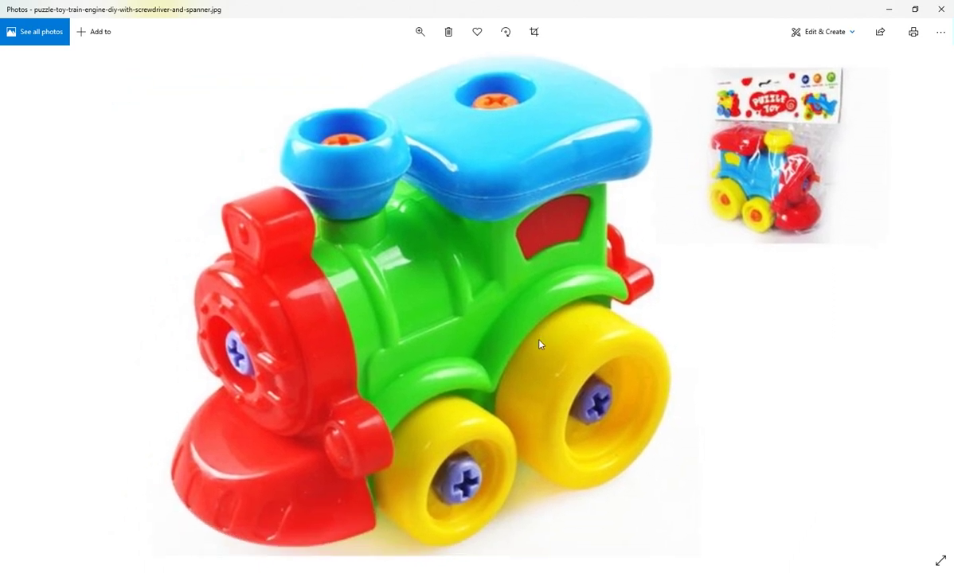
scroll(533, 356, down, 3)
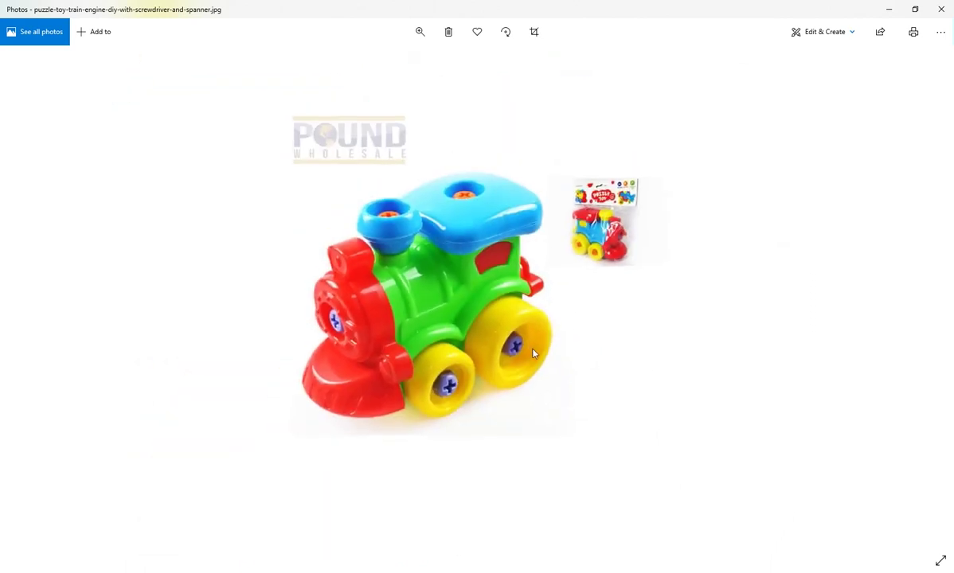
Zoom in and pan across the side-view toy train photo
key(Right)
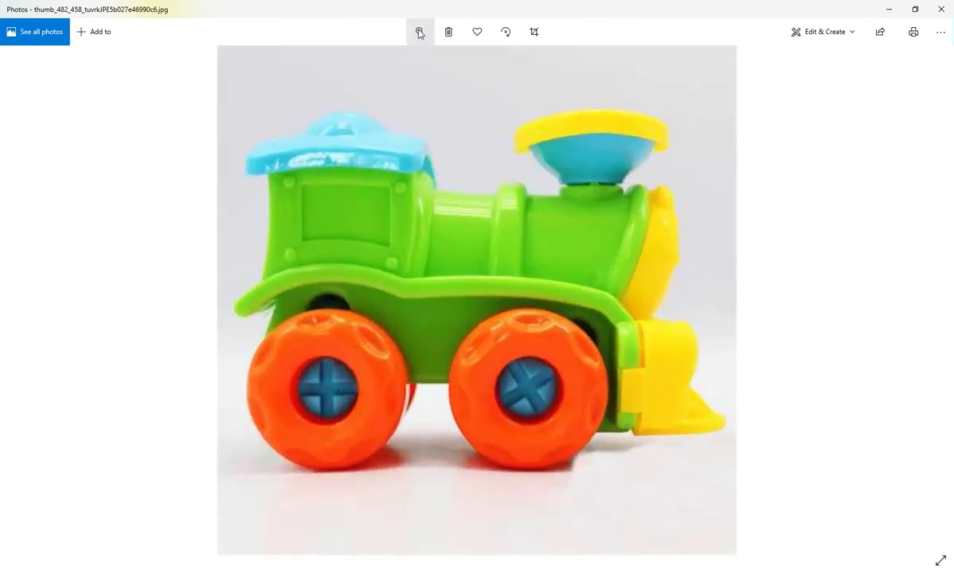
click(420, 32)
drag(404, 58, 422, 63)
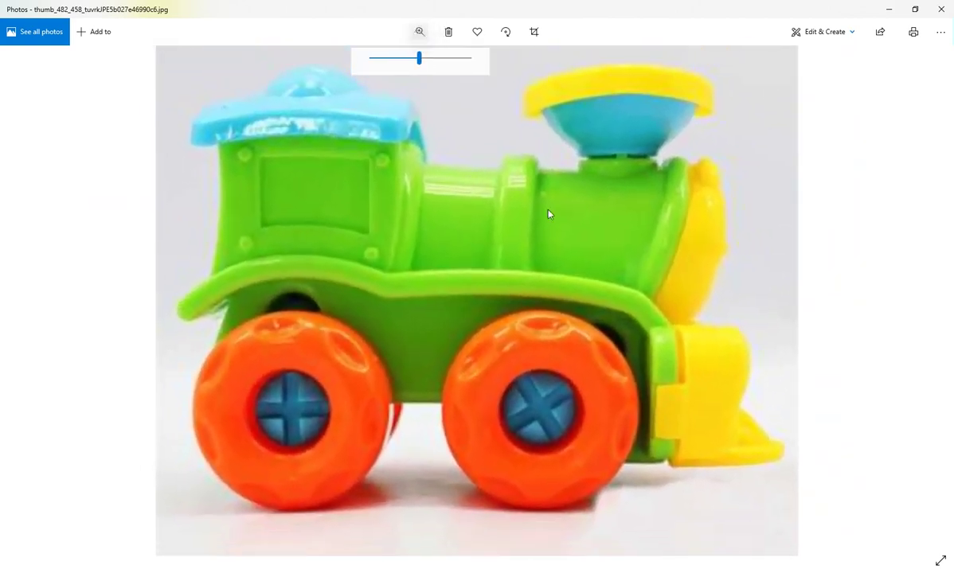
drag(547, 213, 562, 255)
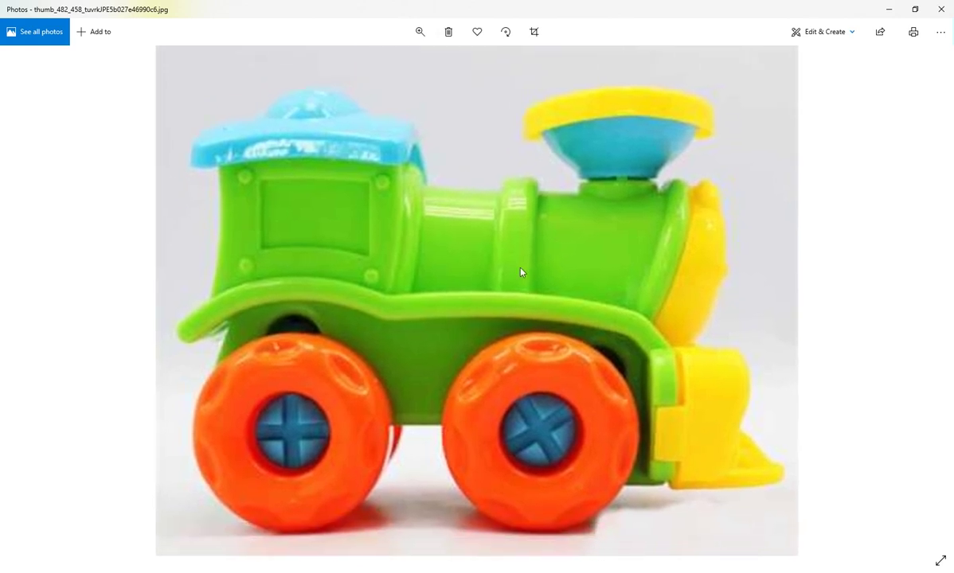
scroll(522, 272, down, 3)
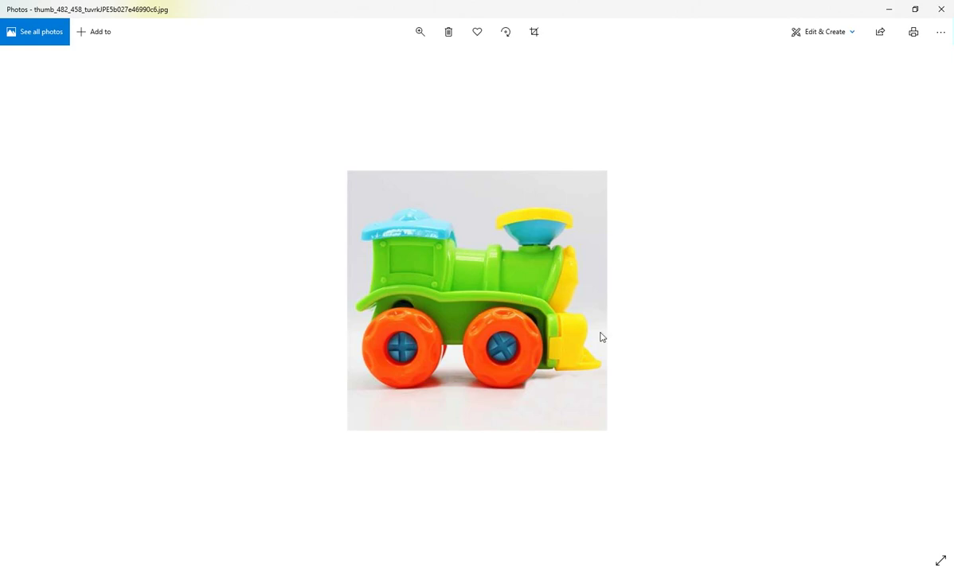
scroll(558, 332, up, 3)
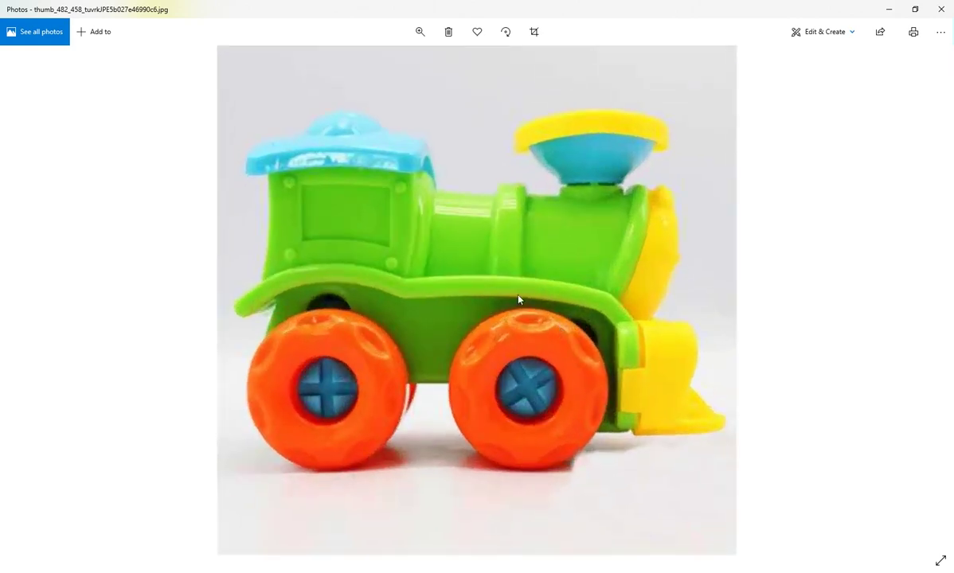
Magnify the train photo to maximum, fit it back, and return to the puzzle train engine photo
click(420, 32)
mouse_move(404, 58)
mouse_down()
mouse_move(493, 67)
mouse_move(434, 80)
mouse_up()
click(428, 226)
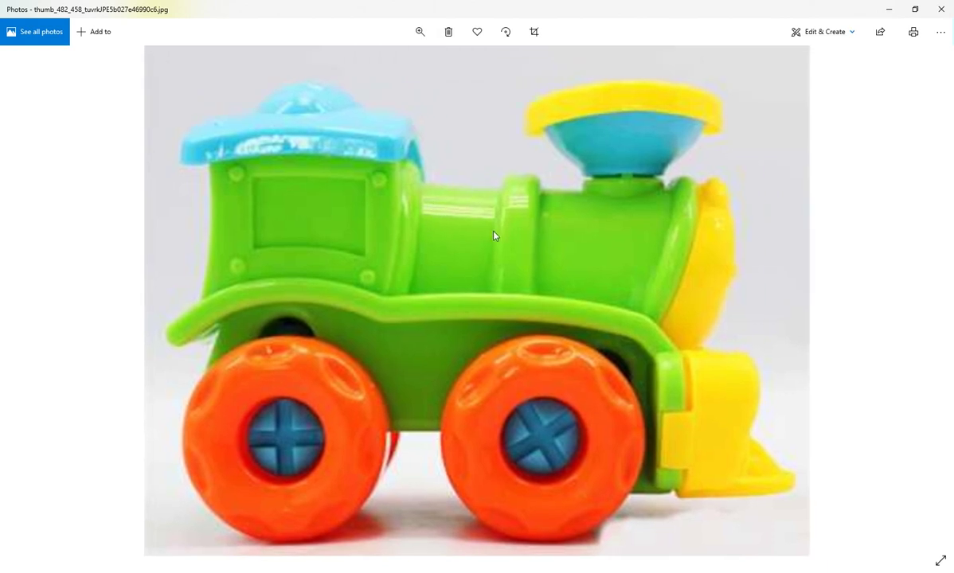
ctrl+scroll(494, 235, down, 2)
scroll(495, 287, down, 1)
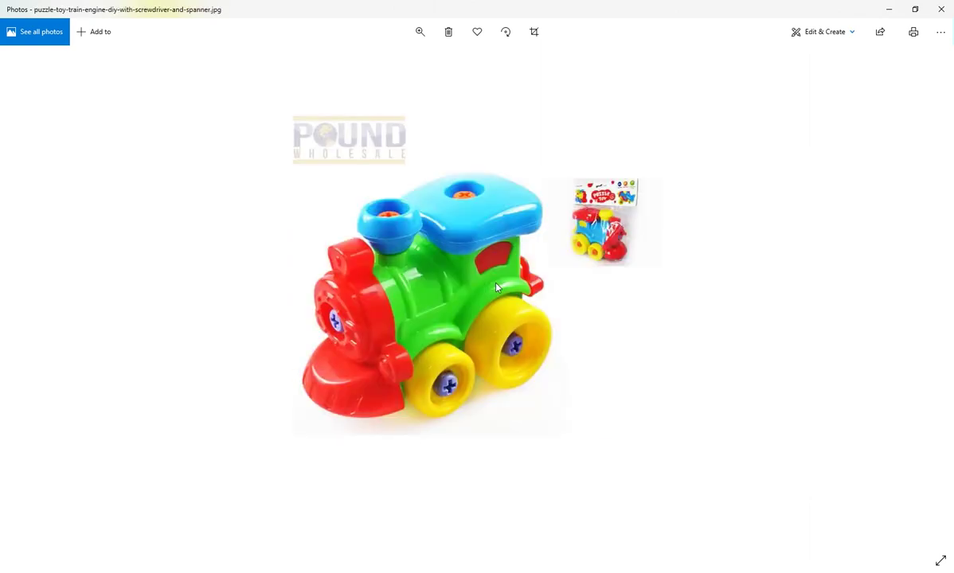
Scroll back and forth through the remaining plastic reference photos
scroll(512, 316, down, 1)
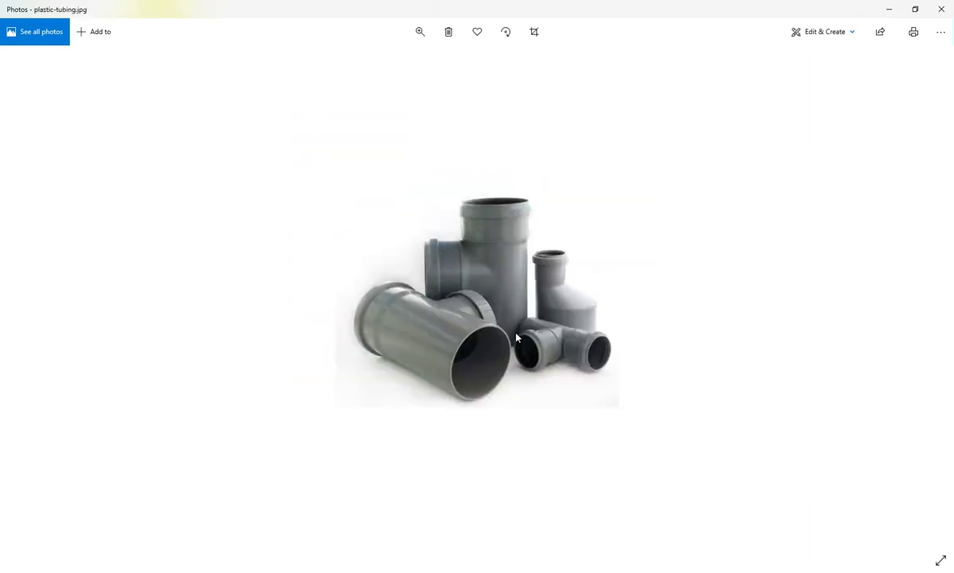
scroll(513, 337, down, 1)
scroll(490, 331, down, 1)
scroll(501, 333, down, 1)
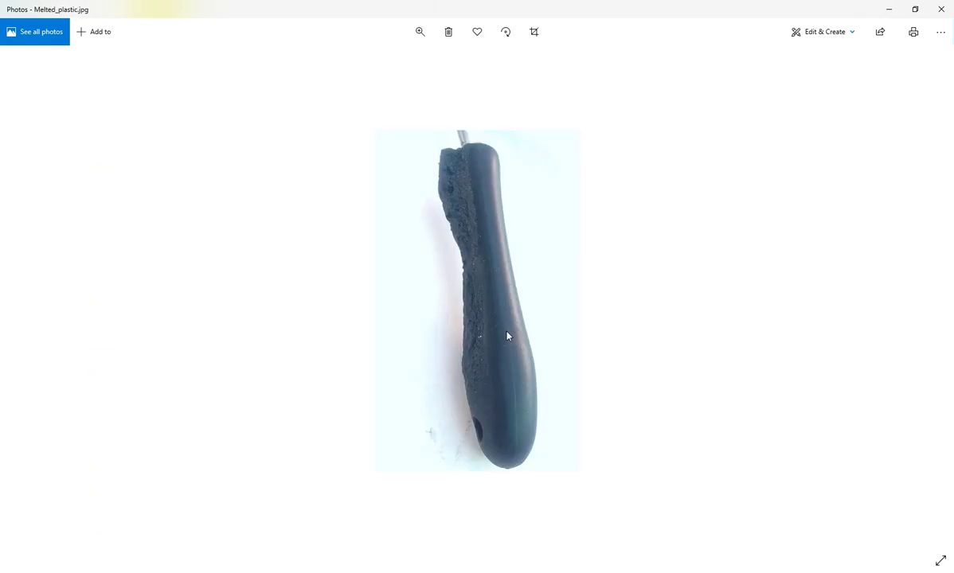
scroll(494, 334, down, 1)
scroll(519, 339, down, 1)
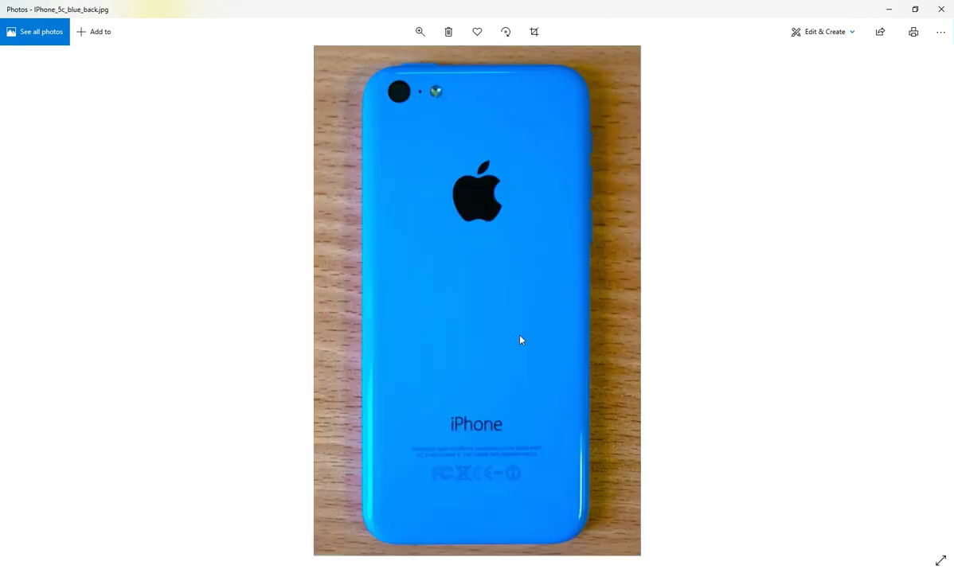
scroll(542, 334, down, 1)
scroll(490, 335, down, 1)
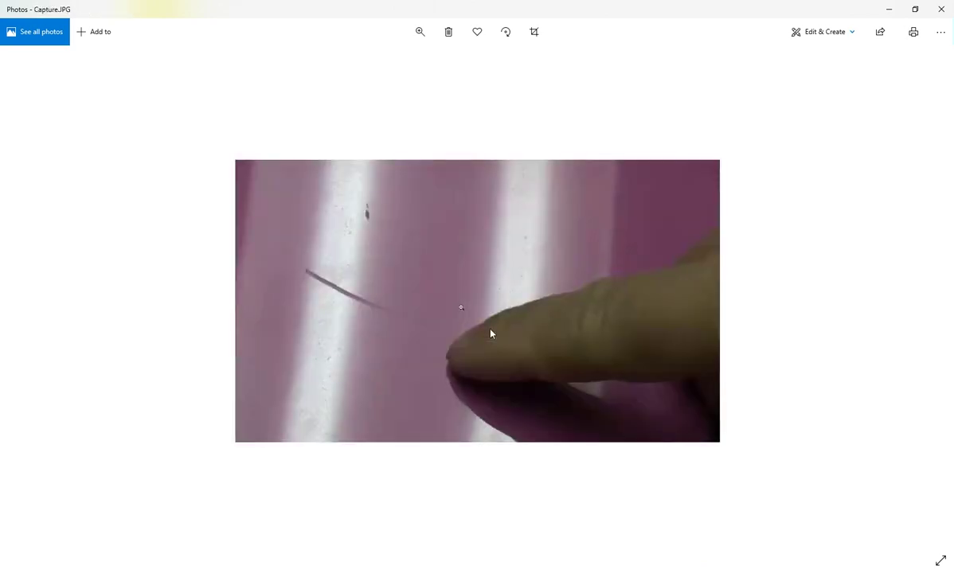
scroll(568, 358, down, 1)
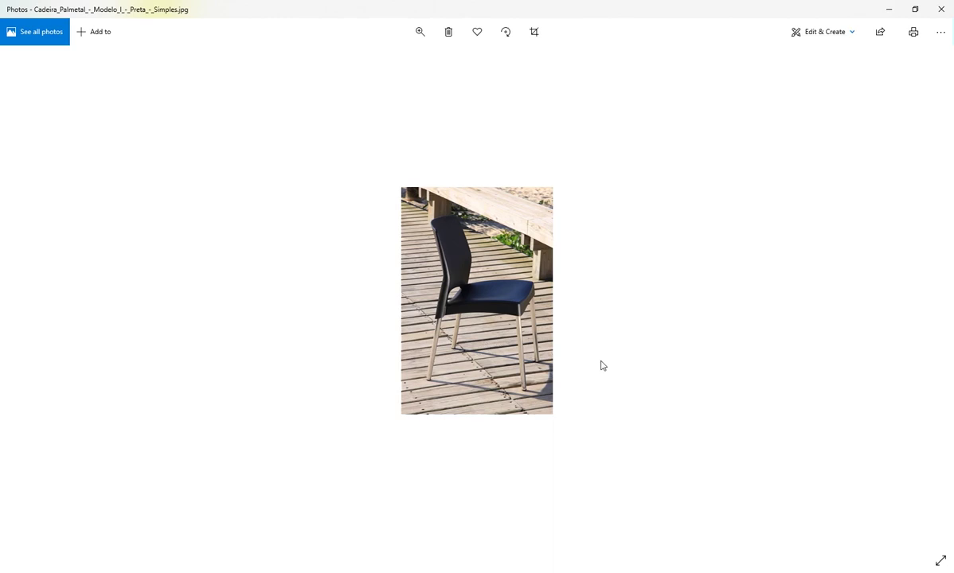
scroll(518, 355, up, 3)
scroll(502, 359, up, 1)
ctrl+scroll(493, 352, up, 2)
ctrl+scroll(427, 319, up, 2)
ctrl+scroll(414, 318, down, 2)
scroll(470, 335, down, 1)
scroll(454, 337, up, 1)
scroll(454, 334, down, 1)
scroll(456, 334, down, 1)
scroll(455, 333, up, 2)
scroll(460, 339, up, 1)
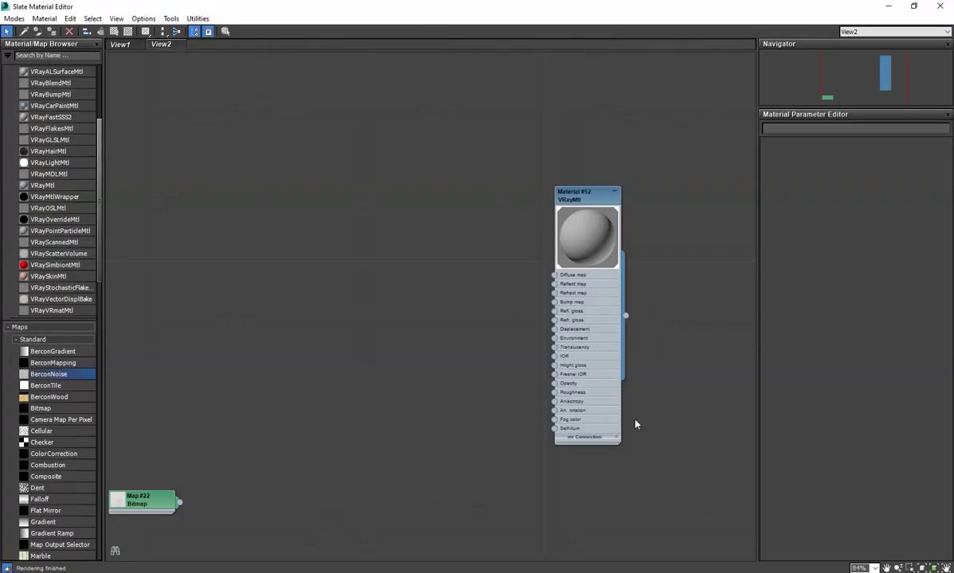
Deselect everything, shade the viewport with F3, start a test render and move the frame buffer aside
double_click(588, 190)
double_click(585, 5)
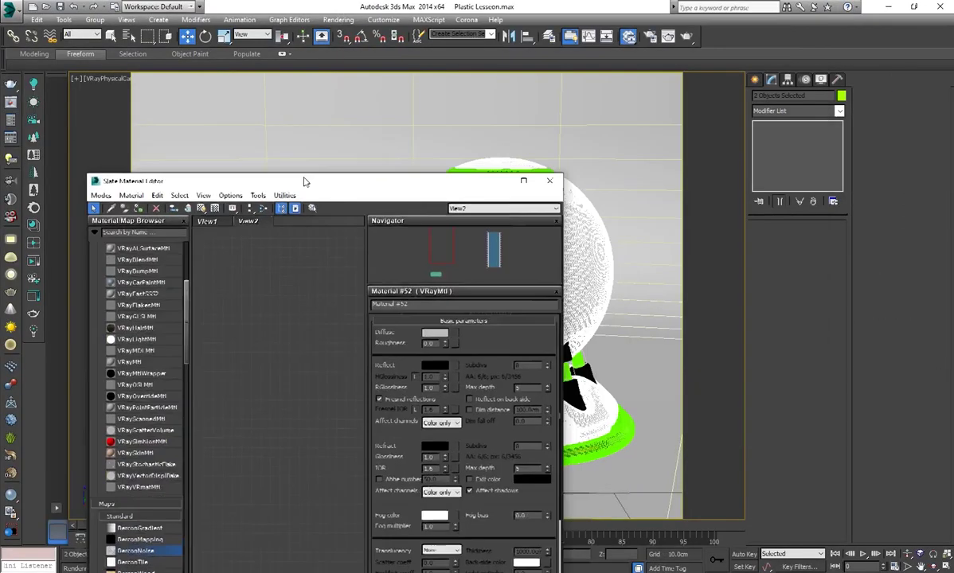
click(662, 187)
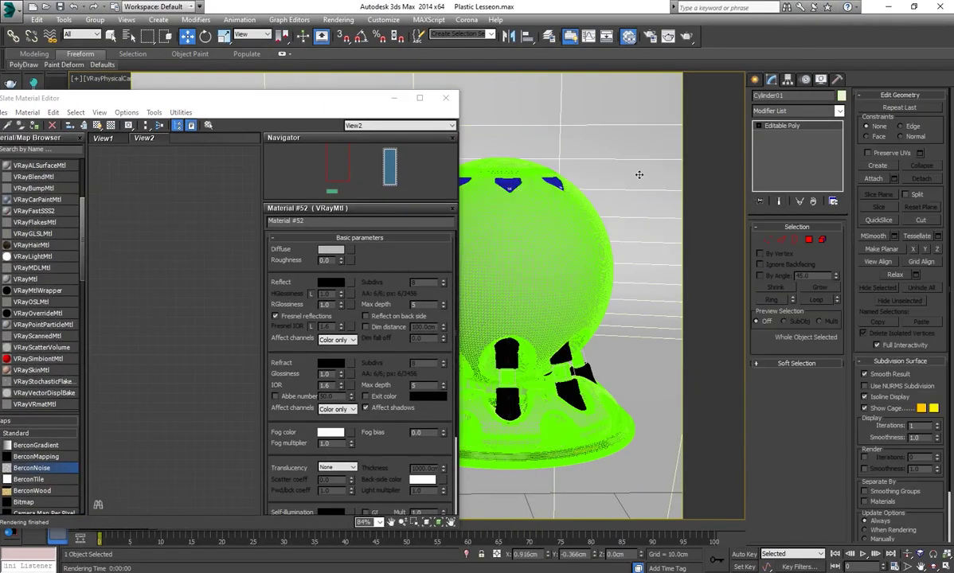
click(631, 165)
key(F3)
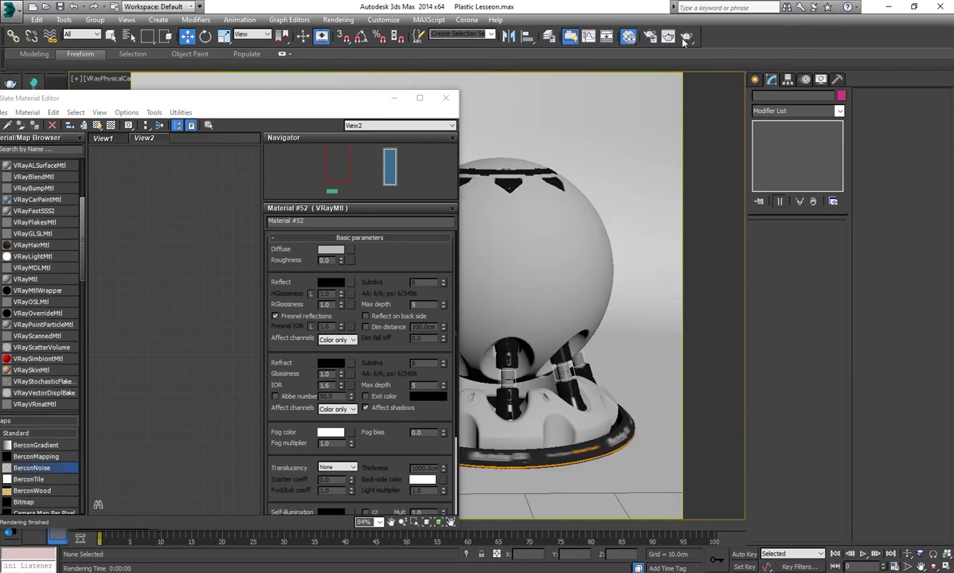
click(644, 35)
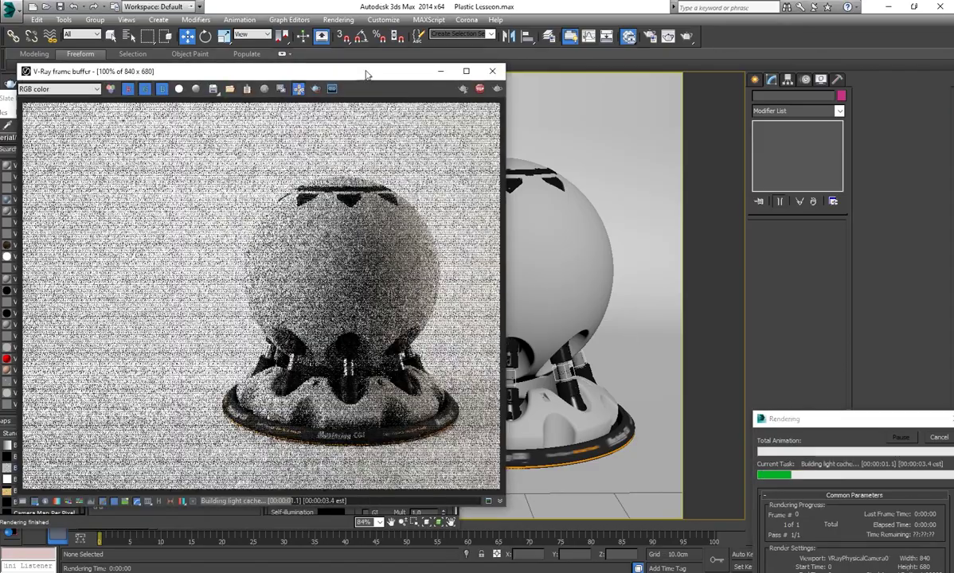
drag(368, 81, 622, 90)
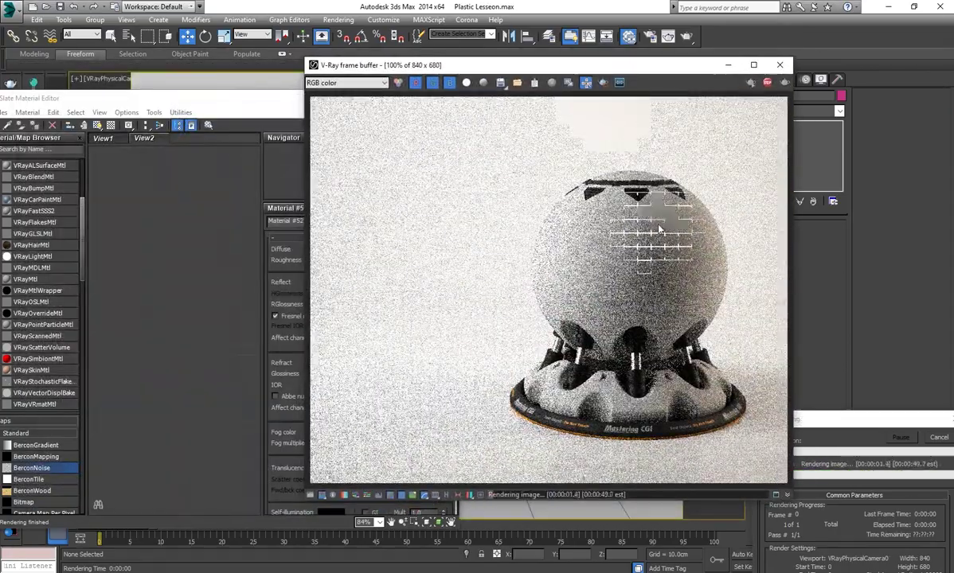
Zoom in to inspect the finished render, then draw a render region around the sphere
scroll(644, 215, up, 2)
scroll(629, 231, down, 2)
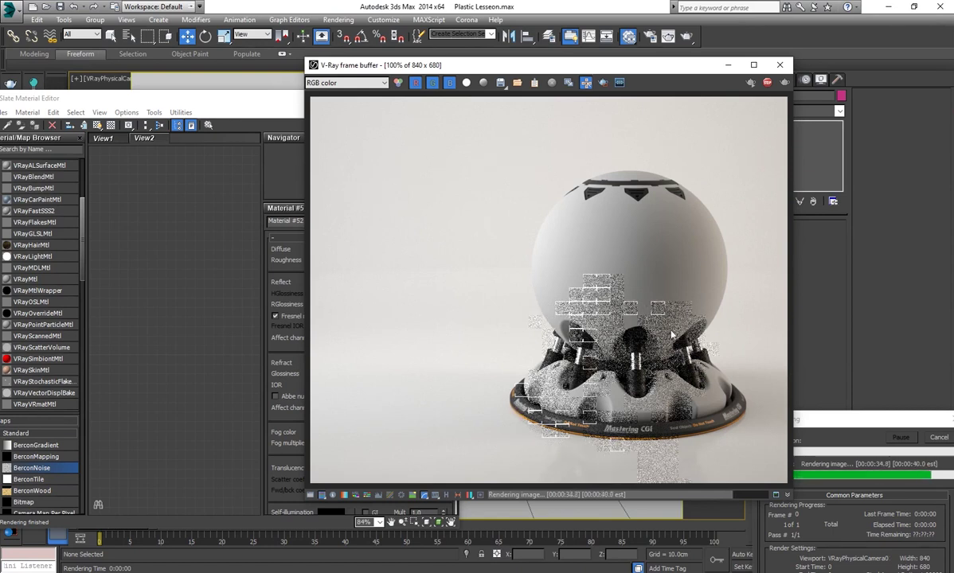
scroll(680, 342, up, 1)
scroll(661, 350, up, 1)
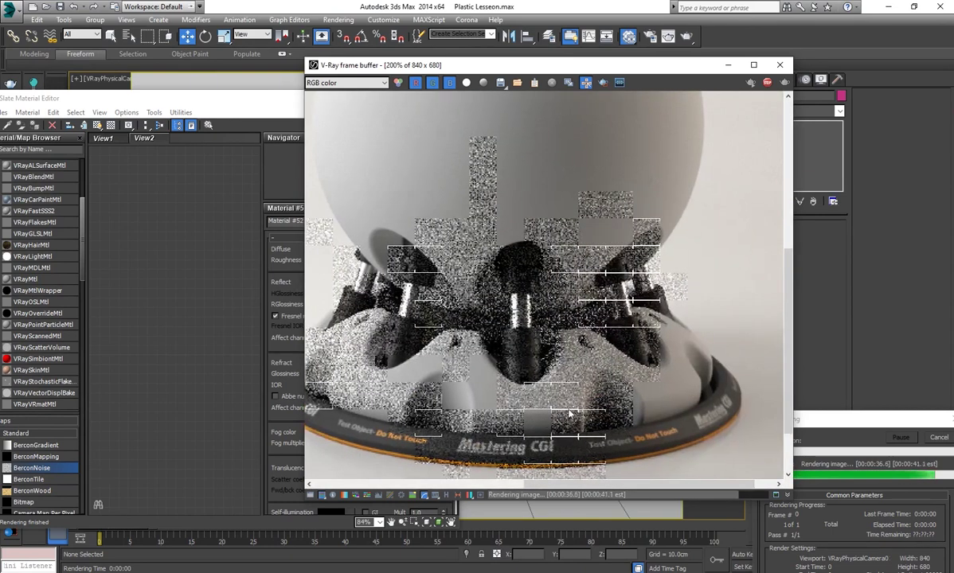
scroll(550, 319, down, 2)
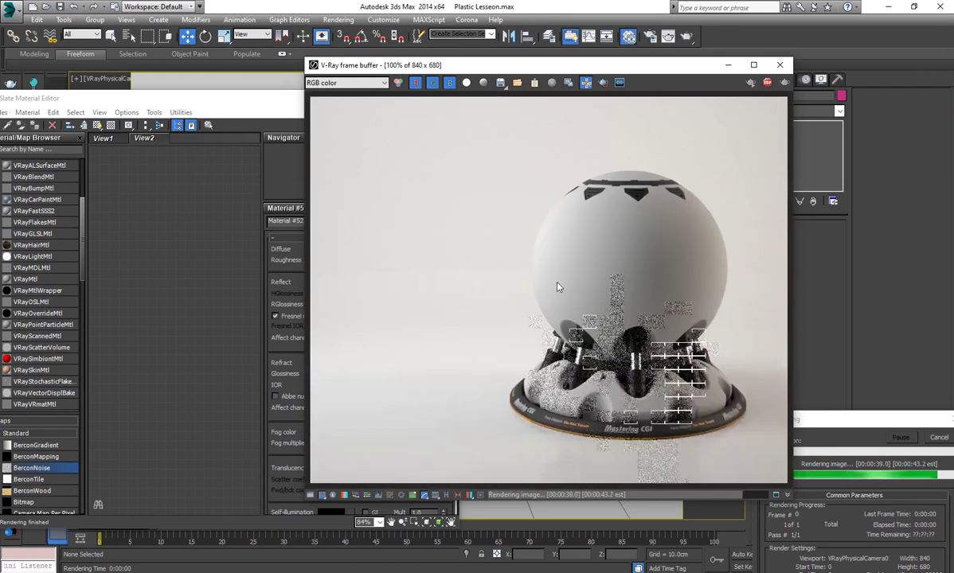
scroll(608, 248, up, 1)
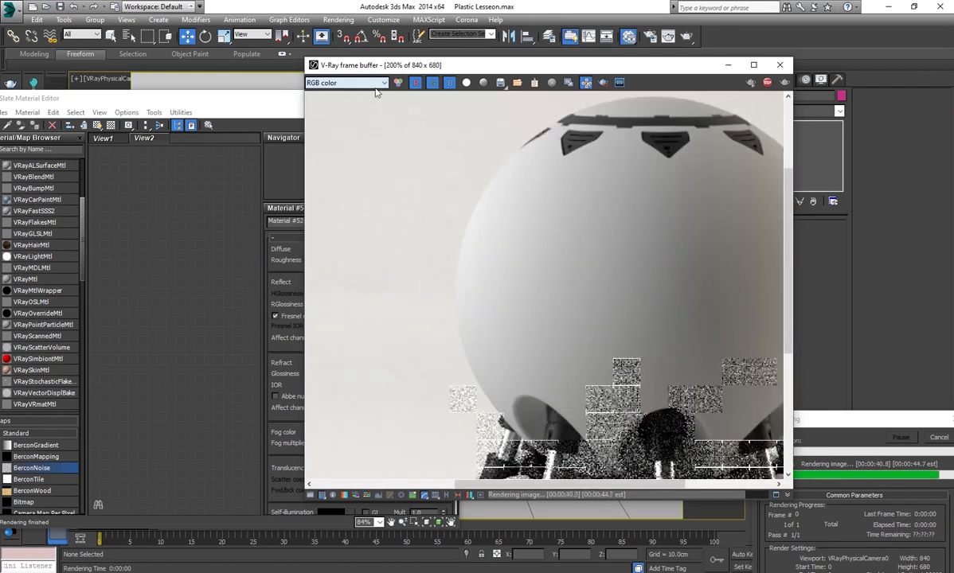
scroll(605, 334, down, 1)
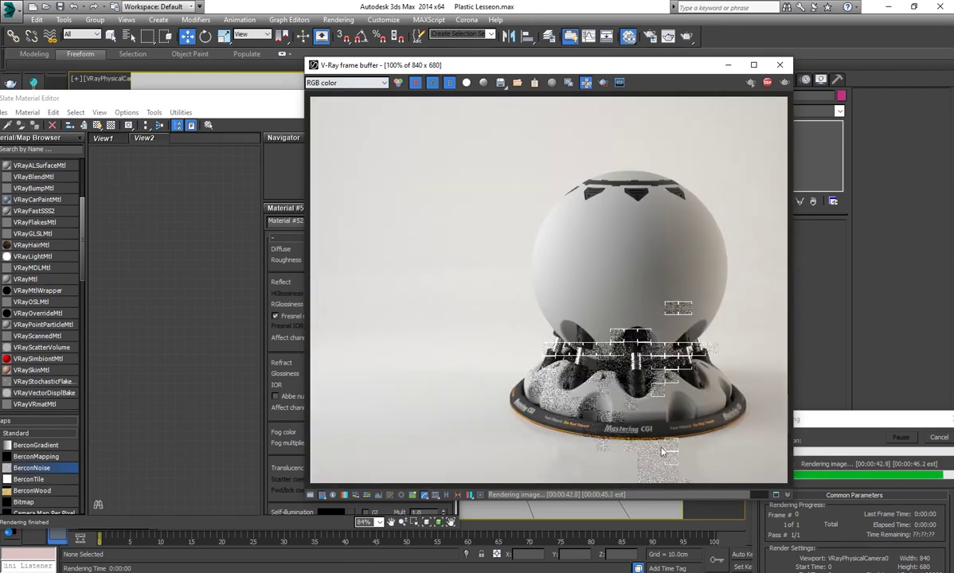
scroll(661, 452, up, 1)
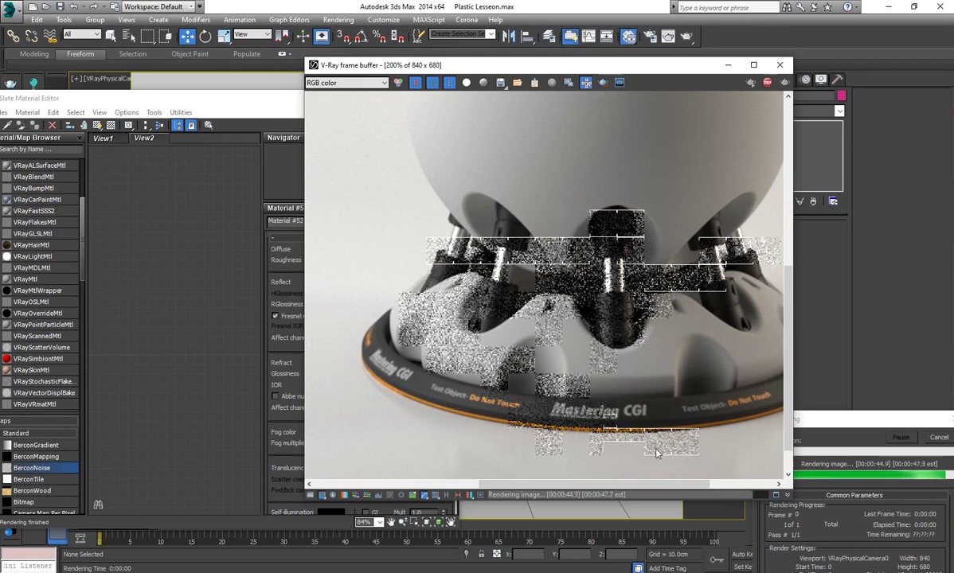
scroll(658, 415, down, 1)
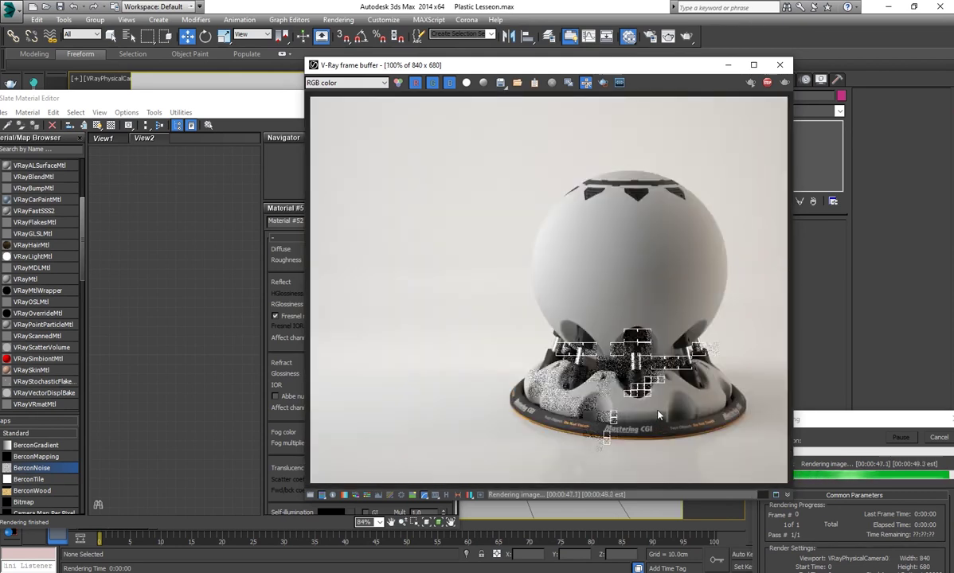
scroll(658, 415, up, 1)
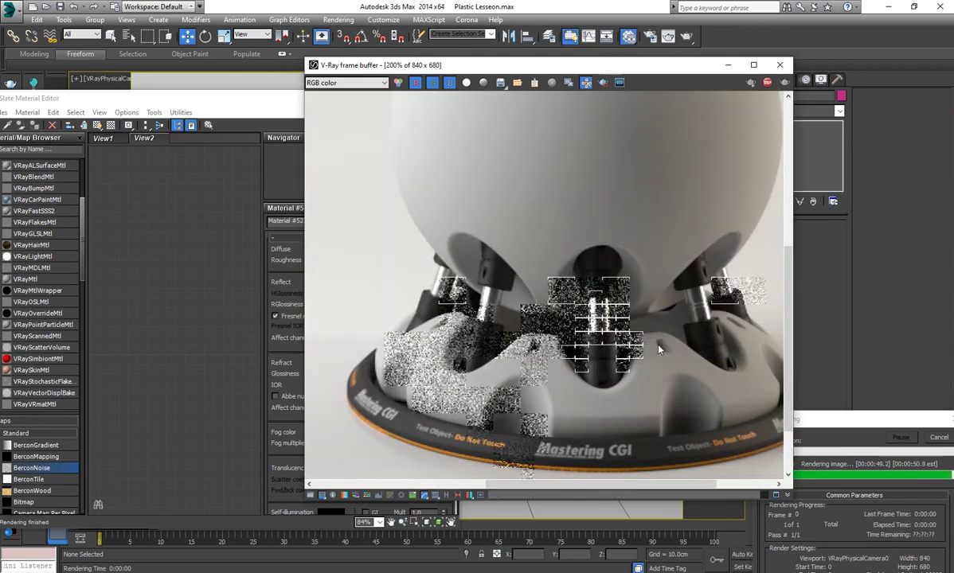
scroll(659, 350, down, 1)
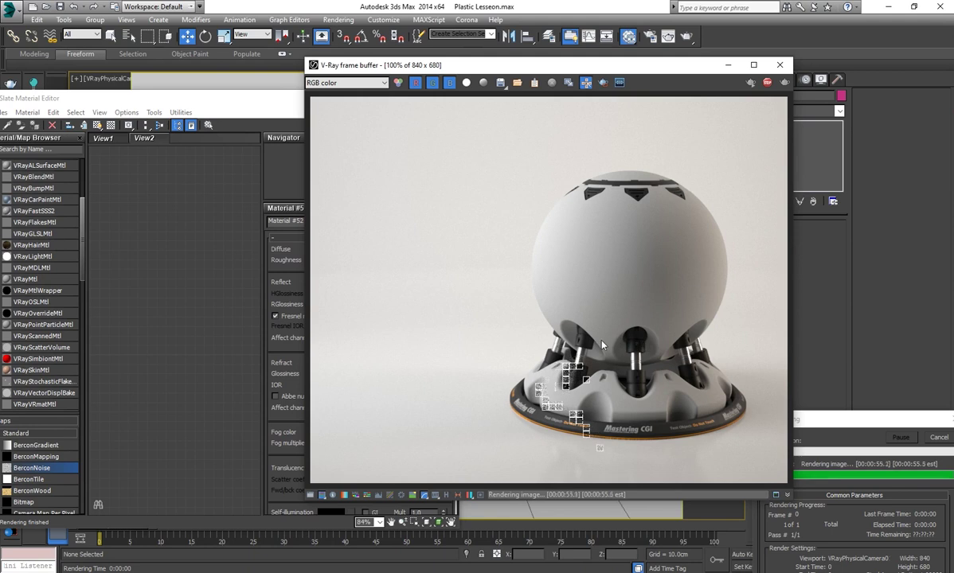
mouse_move(502, 146)
mouse_down()
mouse_move(737, 323)
mouse_move(744, 360)
mouse_up()
click(225, 359)
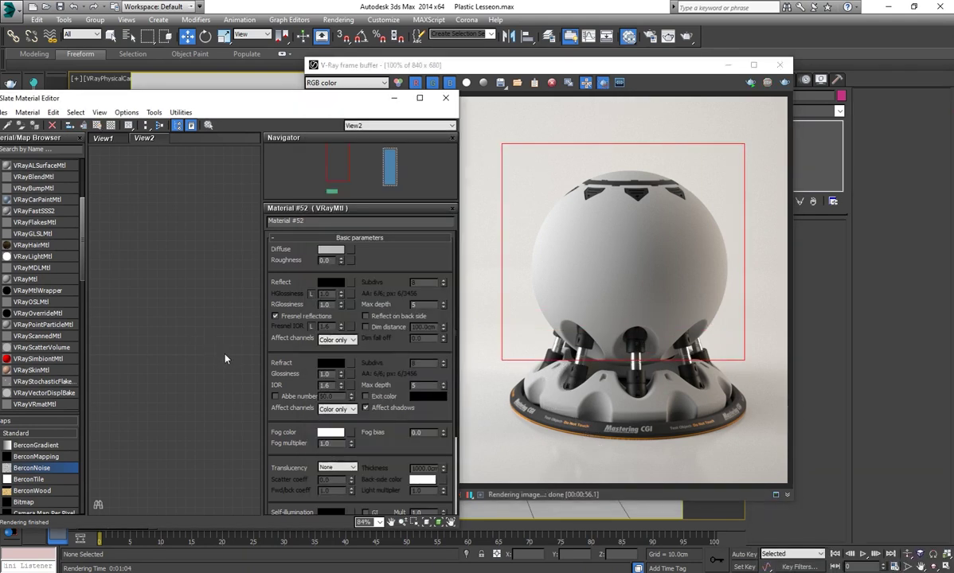
Pan and zoom the node view to centre the Material #52 node
middle_drag(251, 305, 219, 319)
scroll(191, 341, up, 4)
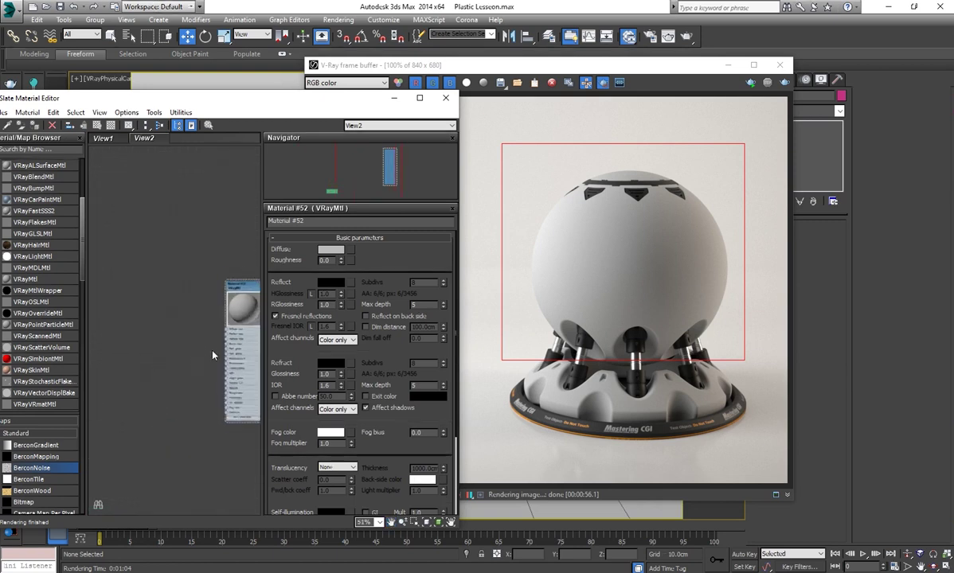
middle_drag(213, 356, 168, 346)
scroll(168, 345, up, 1)
drag(207, 269, 207, 281)
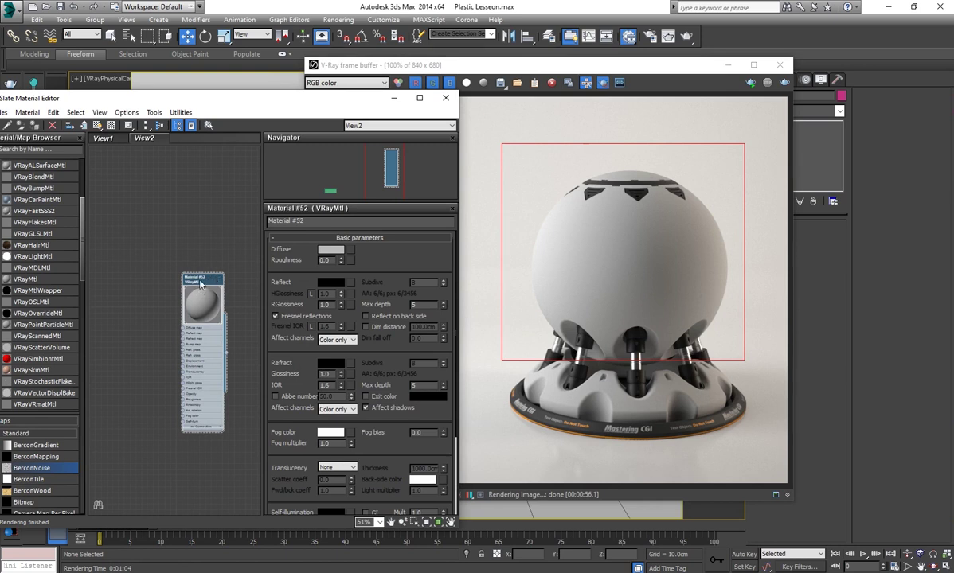
scroll(350, 255, down, 1)
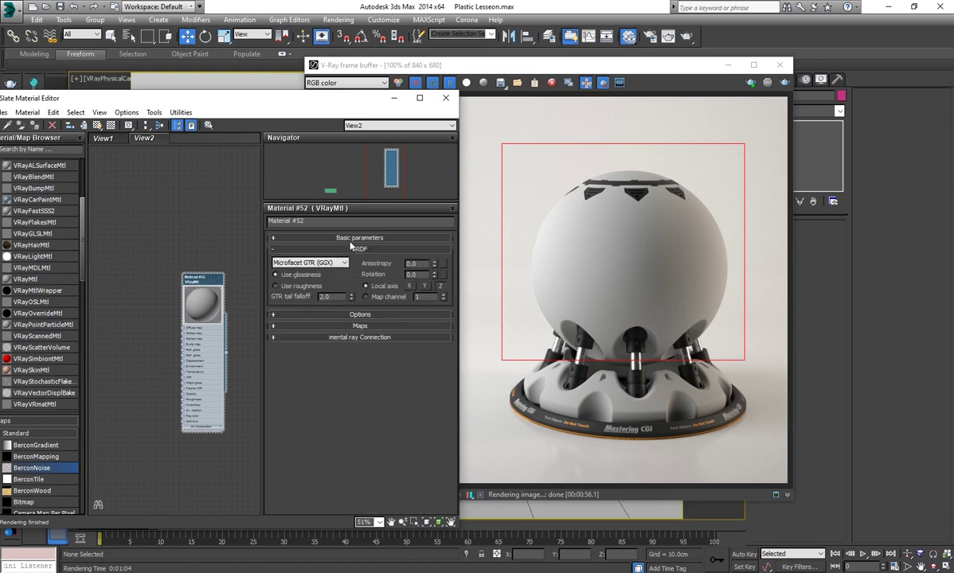
Open the Diffuse map list and choose VRayColor from the V-Ray maps
click(351, 249)
scroll(565, 374, up, 1)
scroll(565, 372, up, 2)
scroll(567, 367, up, 1)
scroll(608, 397, up, 1)
scroll(608, 396, down, 2)
scroll(607, 392, down, 3)
scroll(605, 386, up, 2)
scroll(605, 383, up, 1)
scroll(605, 383, up, 3)
scroll(606, 382, up, 3)
scroll(608, 380, up, 2)
scroll(608, 380, up, 3)
scroll(609, 380, up, 1)
scroll(608, 386, down, 3)
scroll(608, 394, down, 2)
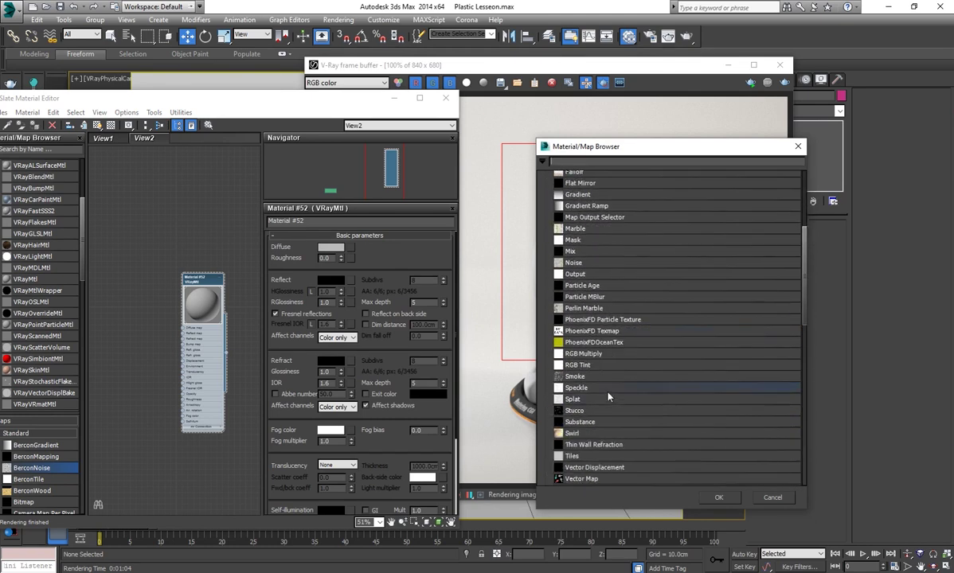
scroll(609, 396, down, 5)
click(593, 441)
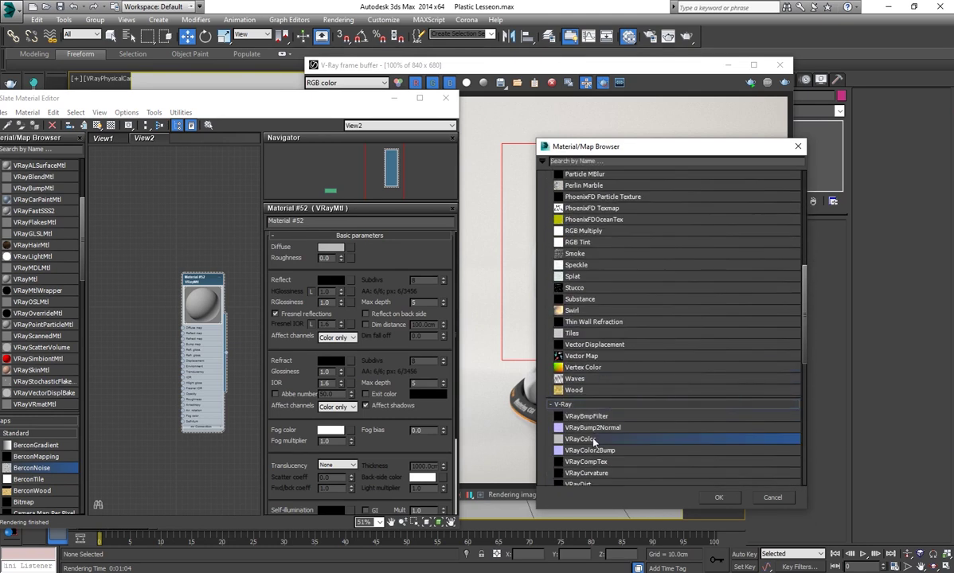
Add a VRayColor map to Material #52's Diffuse slot and set its colour to black
double_click(593, 441)
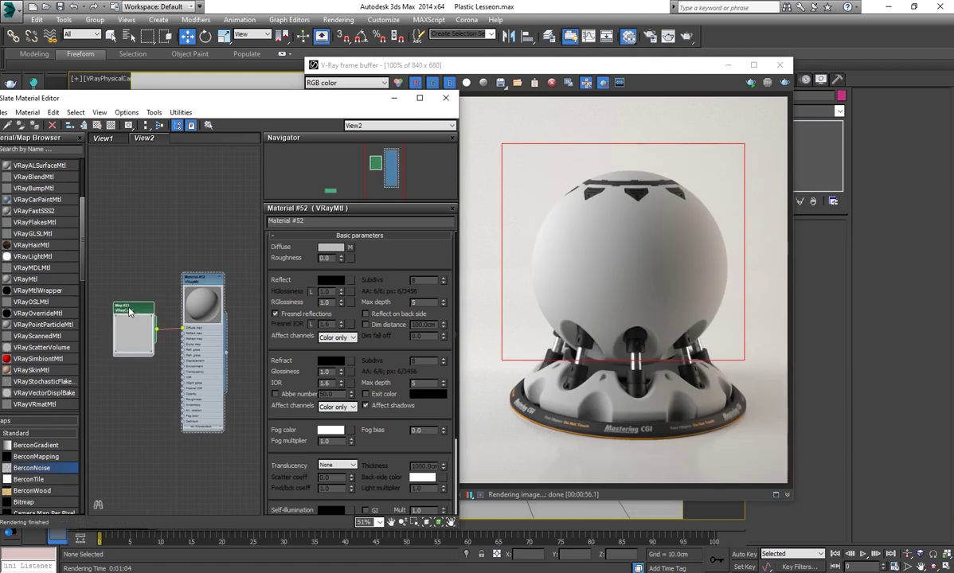
double_click(130, 311)
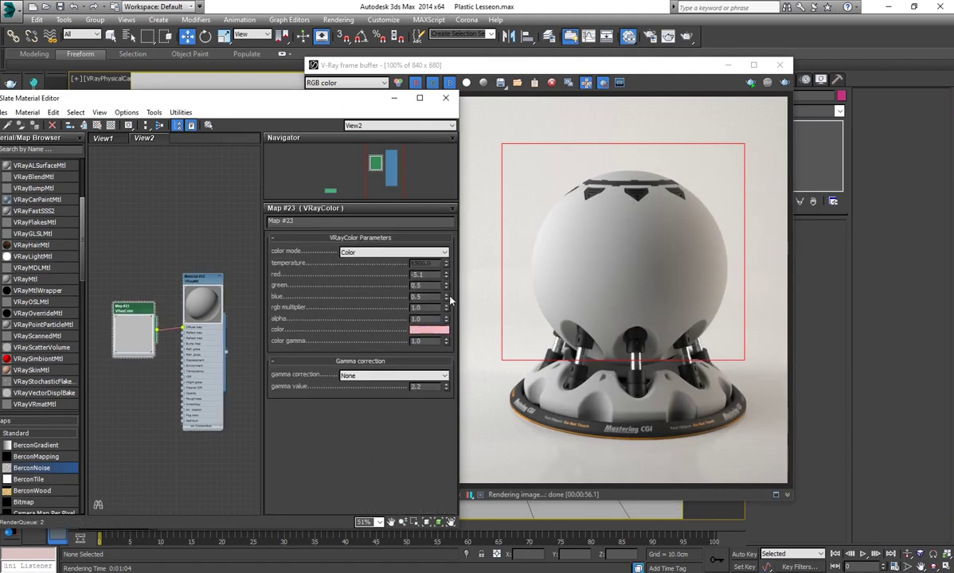
click(429, 334)
drag(265, 139, 230, 160)
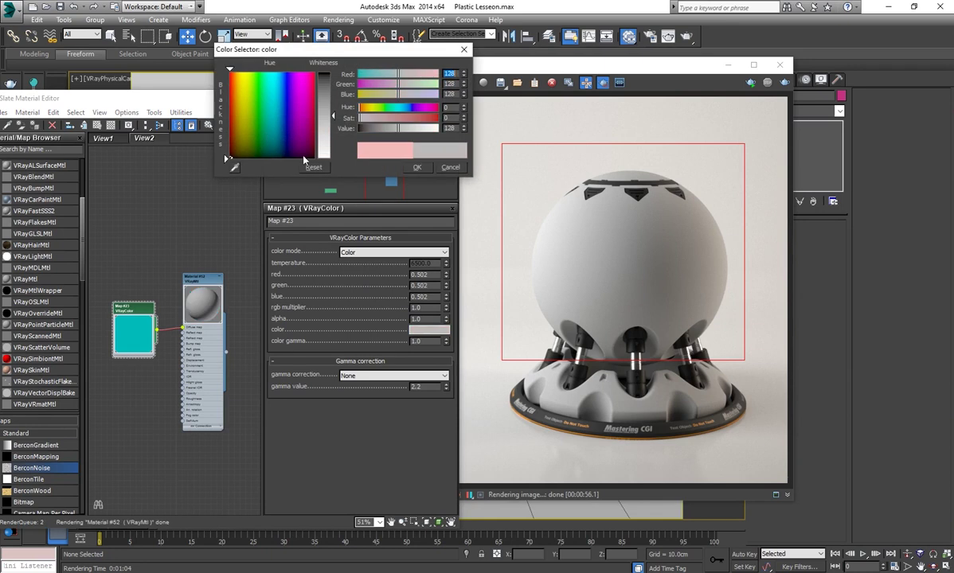
click(417, 167)
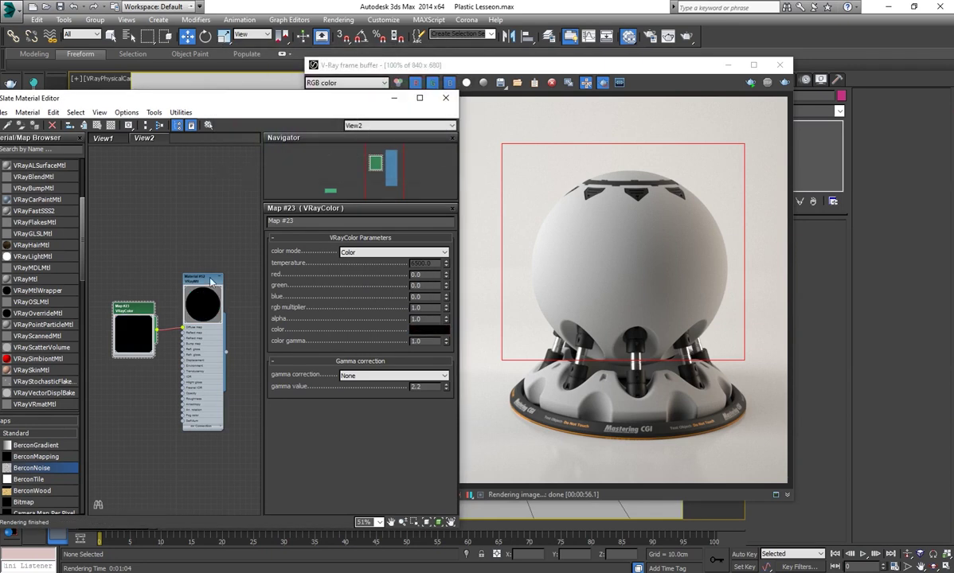
Set Material #52's Reflect colour to white and start a new test render
drag(205, 287, 211, 300)
double_click(211, 299)
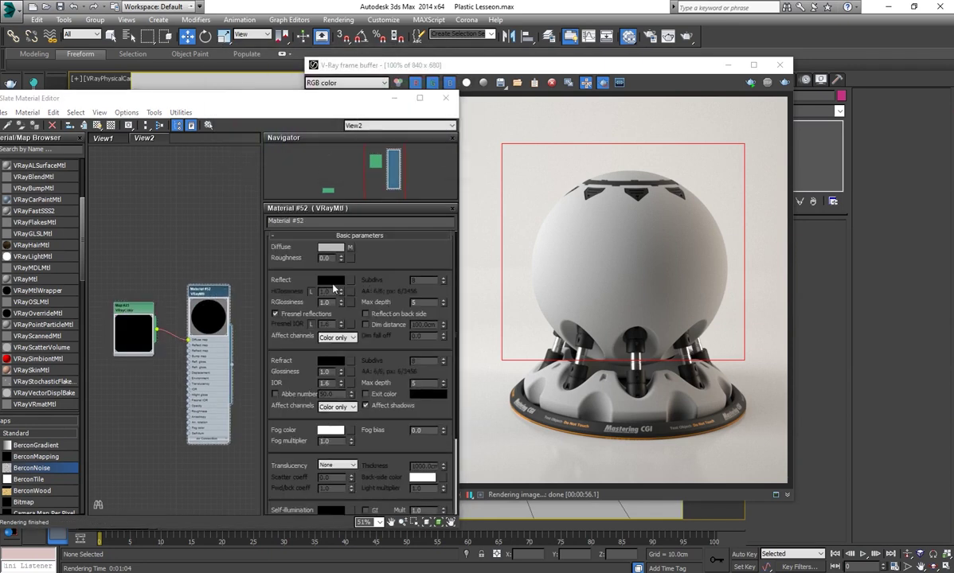
click(331, 280)
drag(430, 138, 437, 129)
click(417, 167)
click(786, 83)
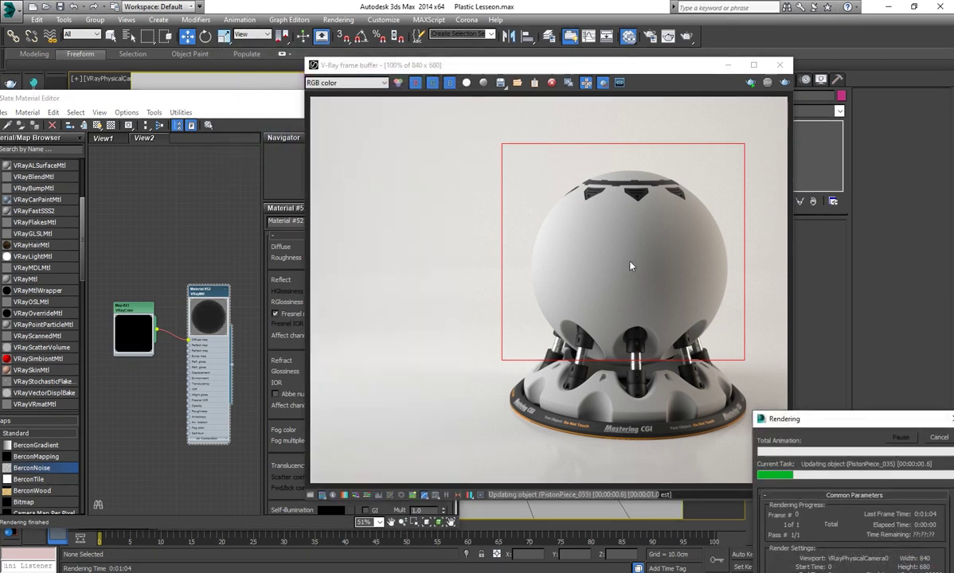
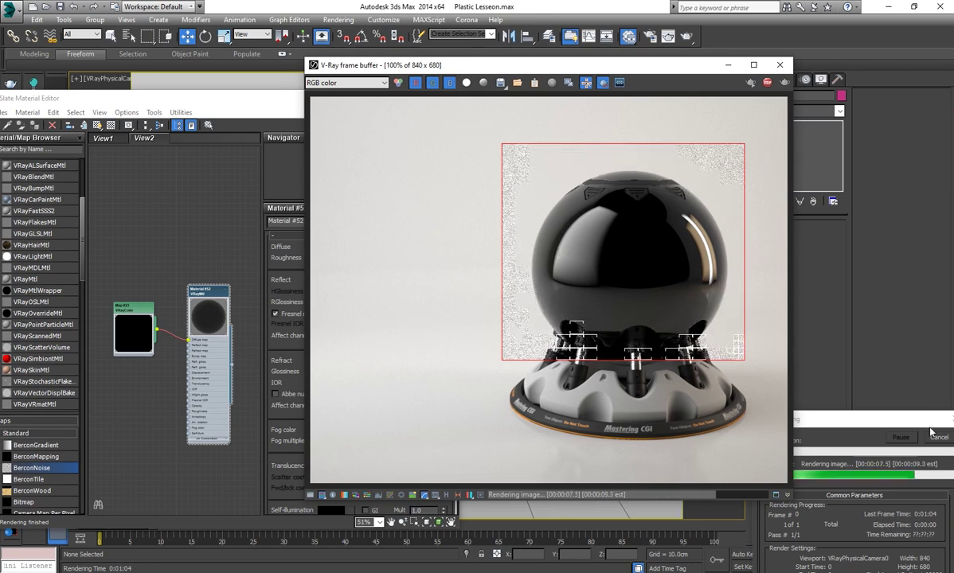
Scroll to Material #52's BRDF rollout and switch the BRDF to Phong
click(298, 273)
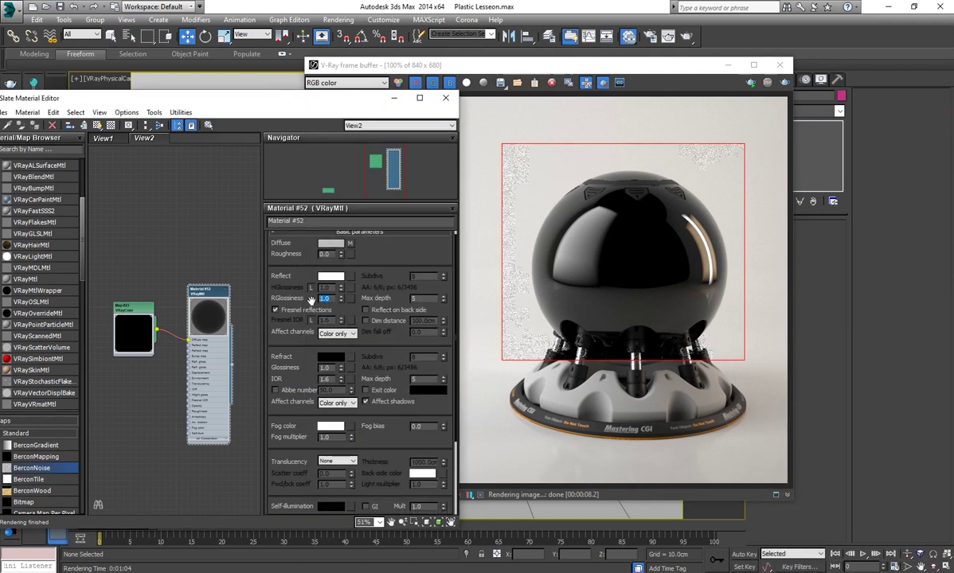
scroll(299, 319, down, 1)
scroll(294, 351, down, 1)
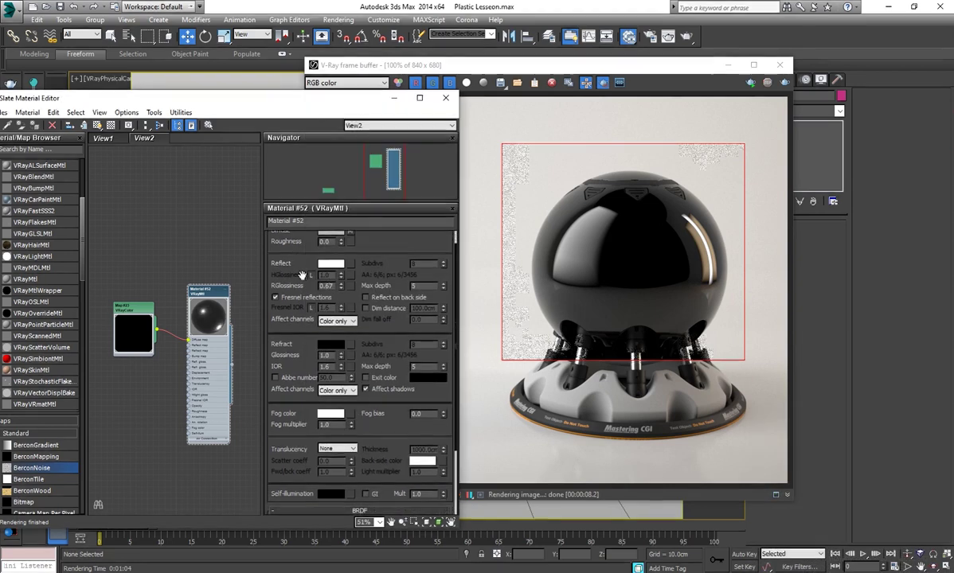
scroll(288, 388, down, 1)
scroll(295, 412, down, 2)
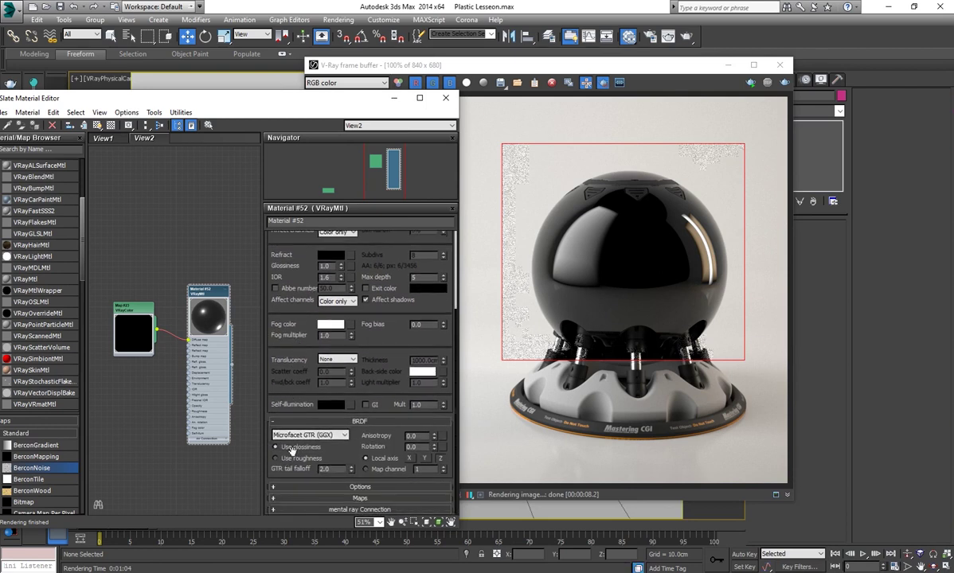
click(309, 435)
click(288, 413)
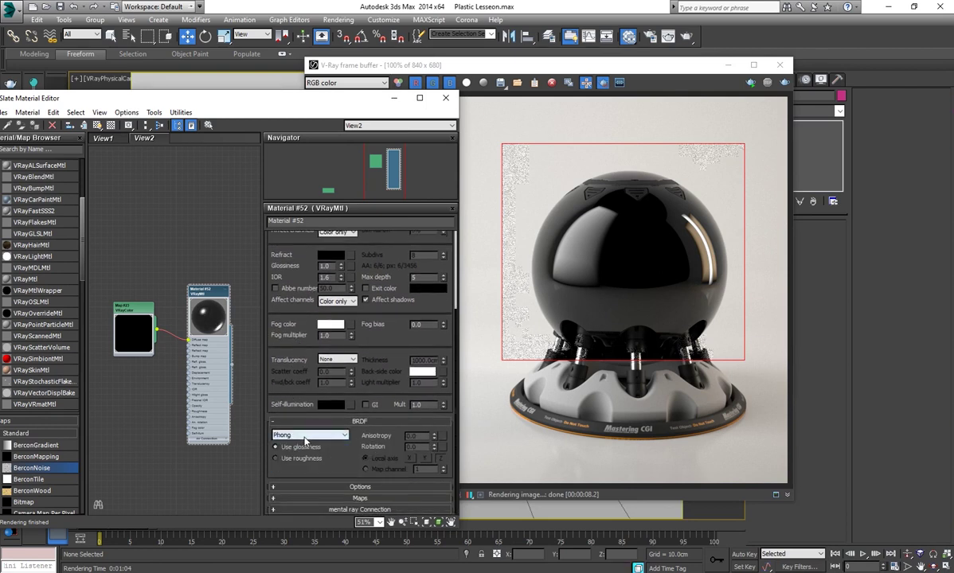
Try the Blinn and Ward BRDFs, restore Microfacet GTR (GGX), and re-render the shaderball
click(305, 438)
click(280, 452)
click(302, 435)
click(296, 460)
click(307, 437)
click(296, 469)
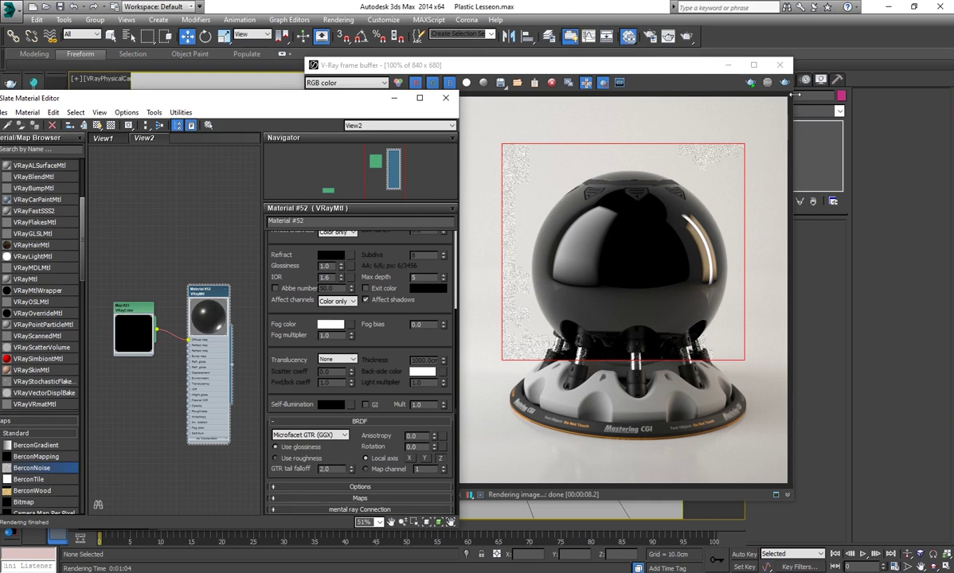
click(575, 252)
key(shift+q)
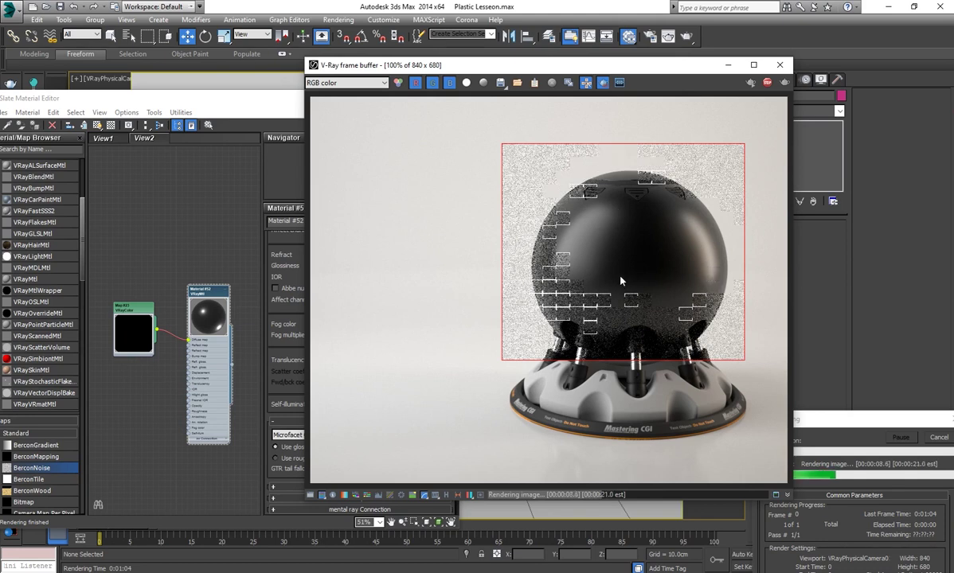
Open the V-Ray frame buffer's colour corrections panel
scroll(669, 318, up, 1)
scroll(654, 363, down, 1)
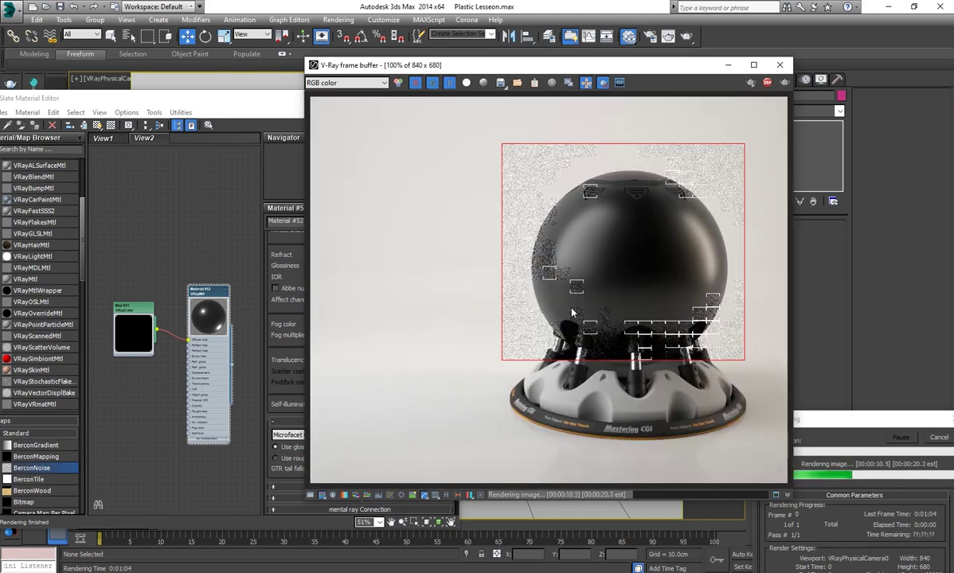
click(312, 495)
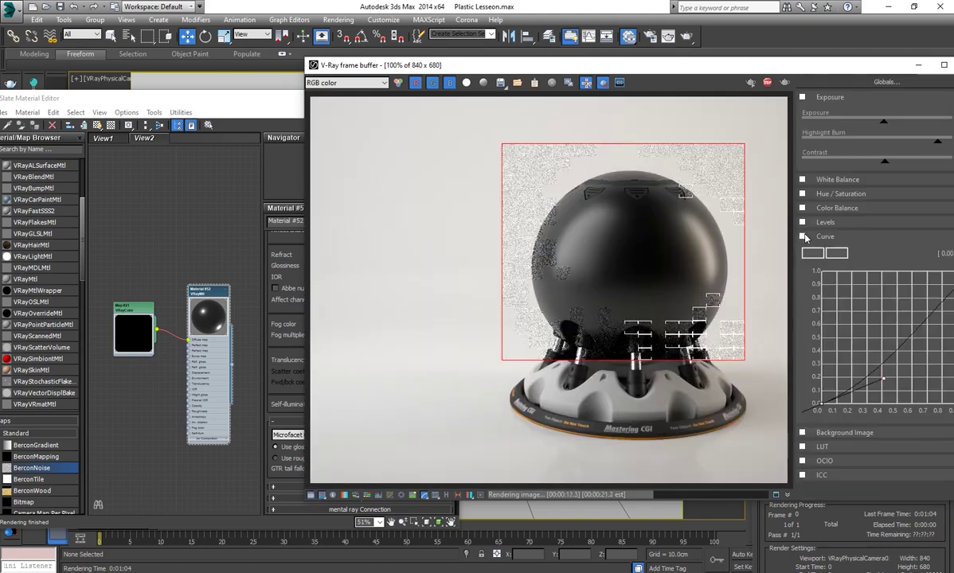
Enable the Curve correction and bend the tone curve upward to brighten
click(826, 238)
drag(629, 65, 453, 75)
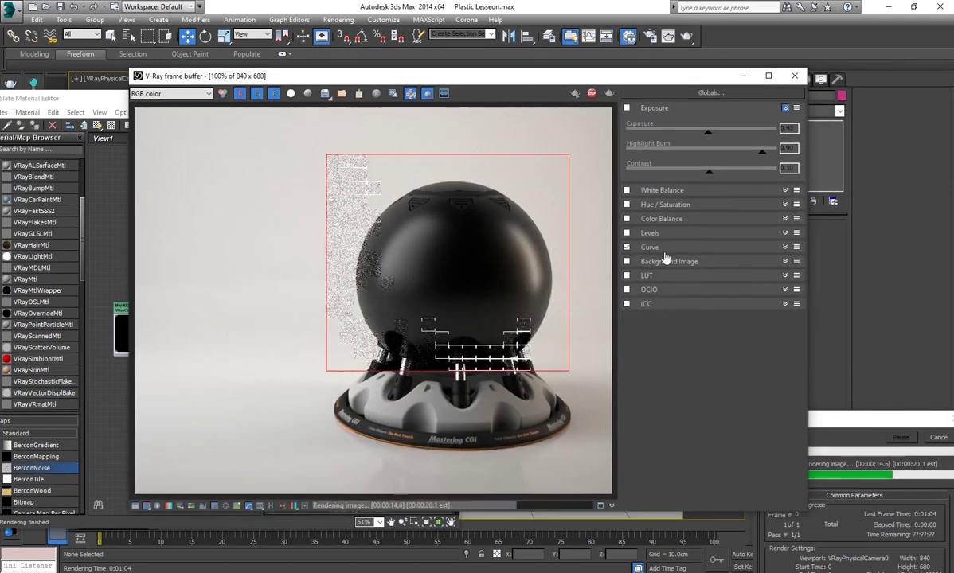
click(662, 254)
click(794, 282)
drag(754, 320, 733, 302)
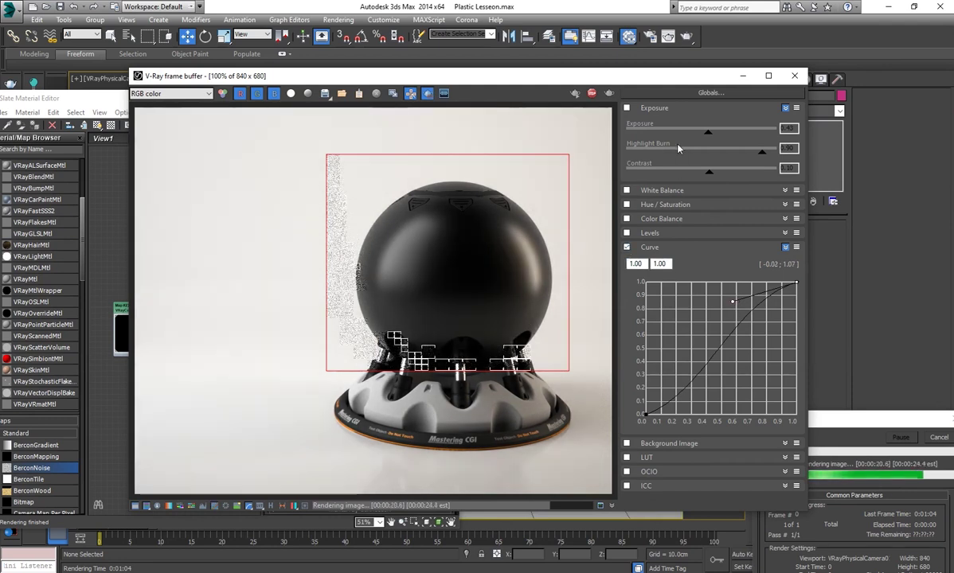
Enable the Exposure correction with exposure 0, highlight burn 1 and contrast 0
click(626, 108)
click(649, 109)
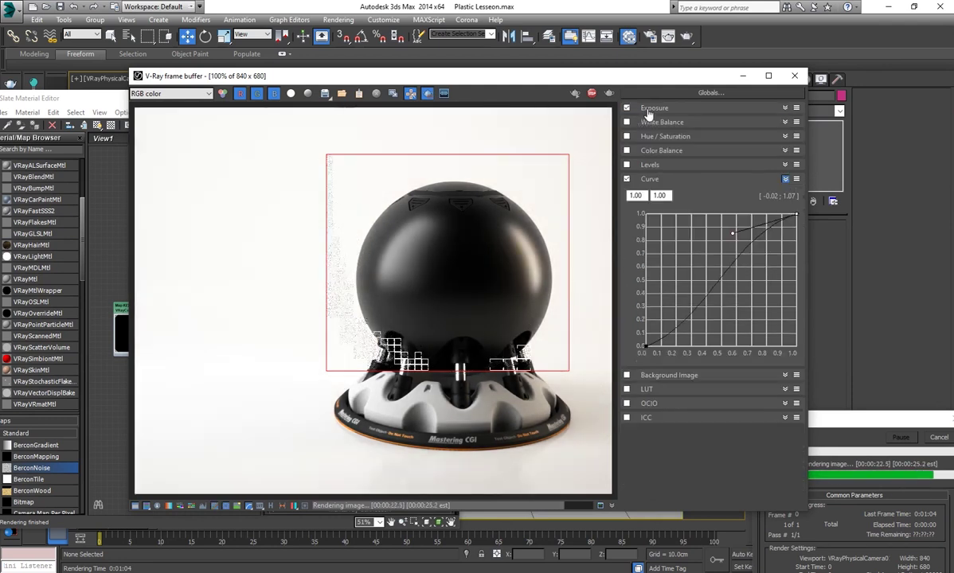
click(648, 109)
double_click(788, 128)
text(0)
key(Tab)
text(1)
key(Tab)
text(0)
key(Return)
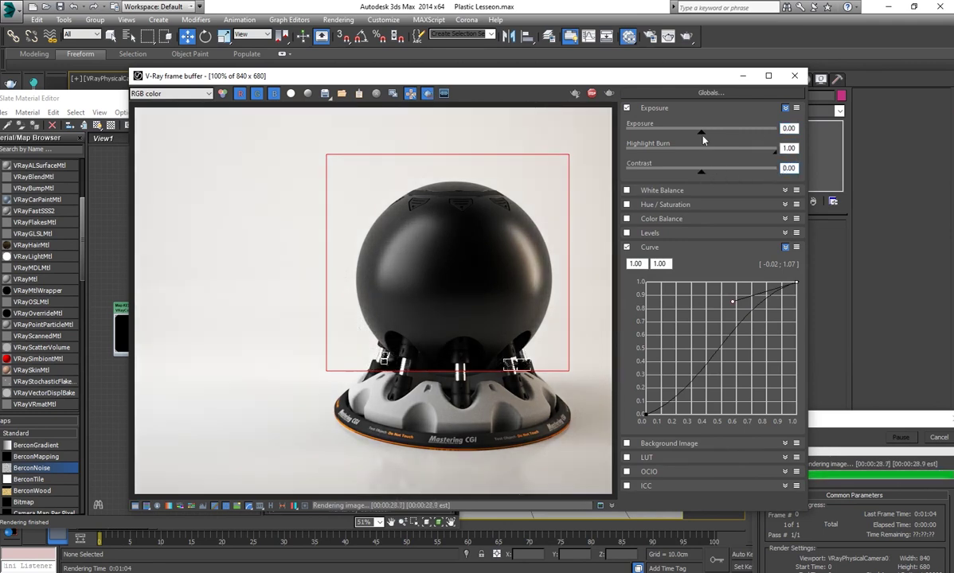
Tune exposure to 0.21, highlight burn 0.81 and contrast 0.06, then close the corrections panel
drag(701, 135, 705, 137)
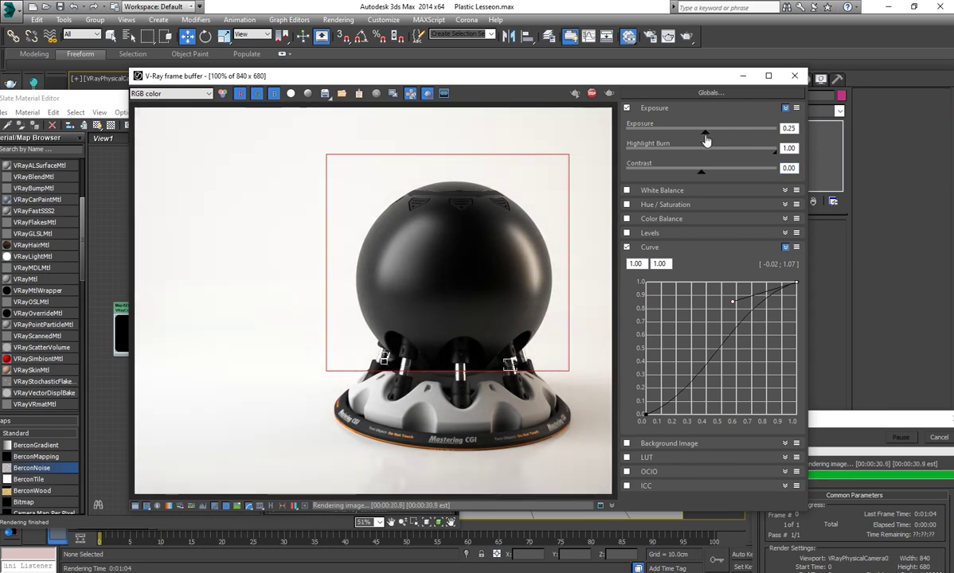
drag(703, 139, 702, 137)
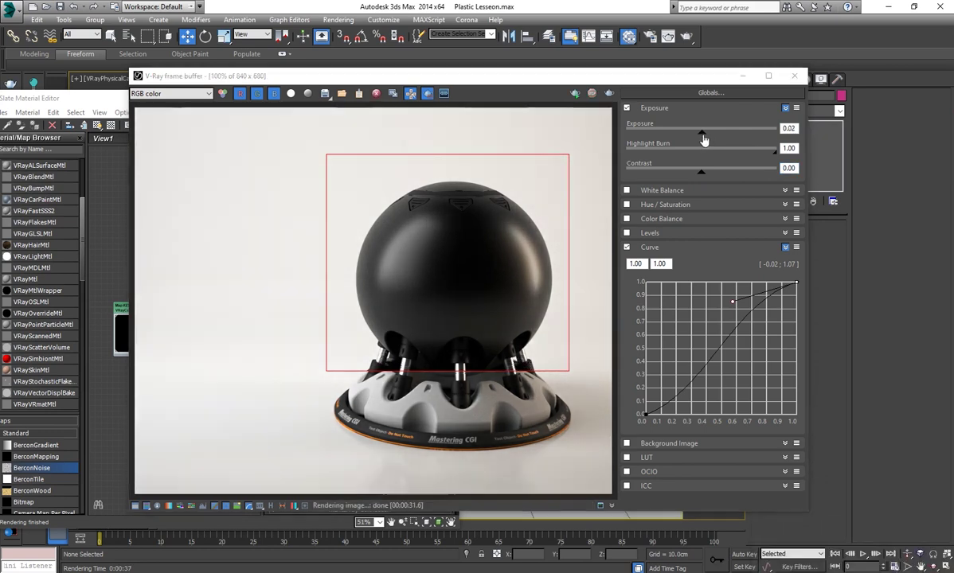
drag(704, 178, 709, 180)
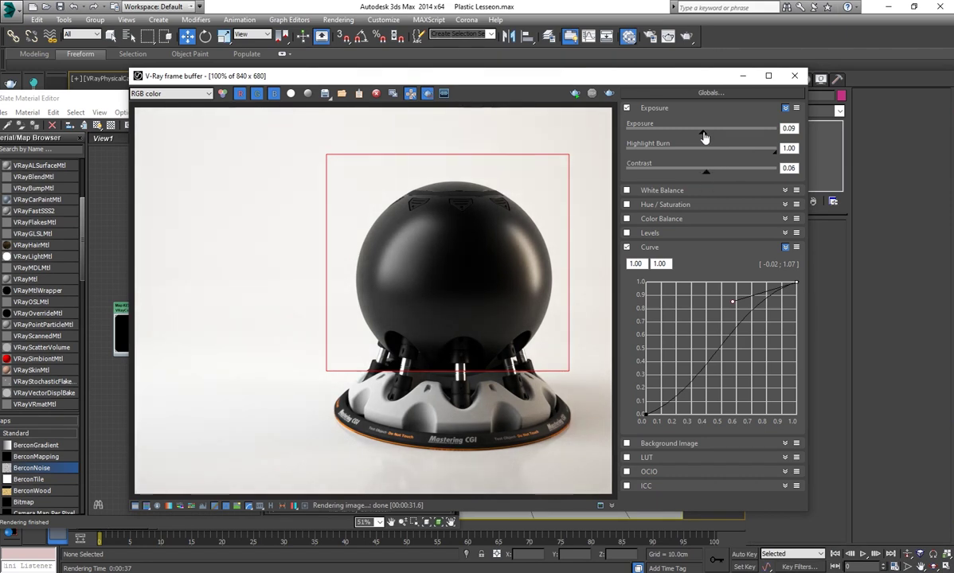
drag(704, 137, 752, 156)
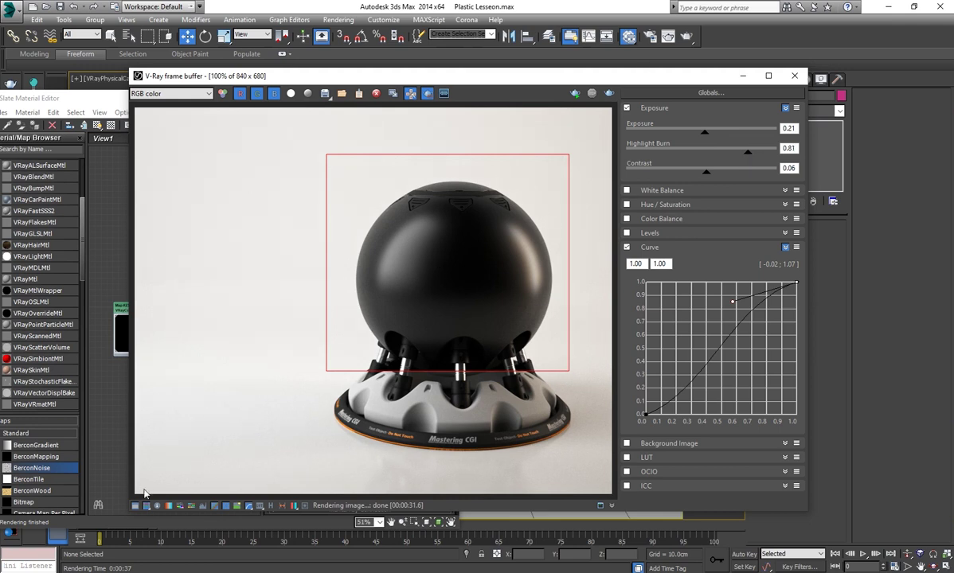
click(134, 507)
drag(501, 83, 794, 110)
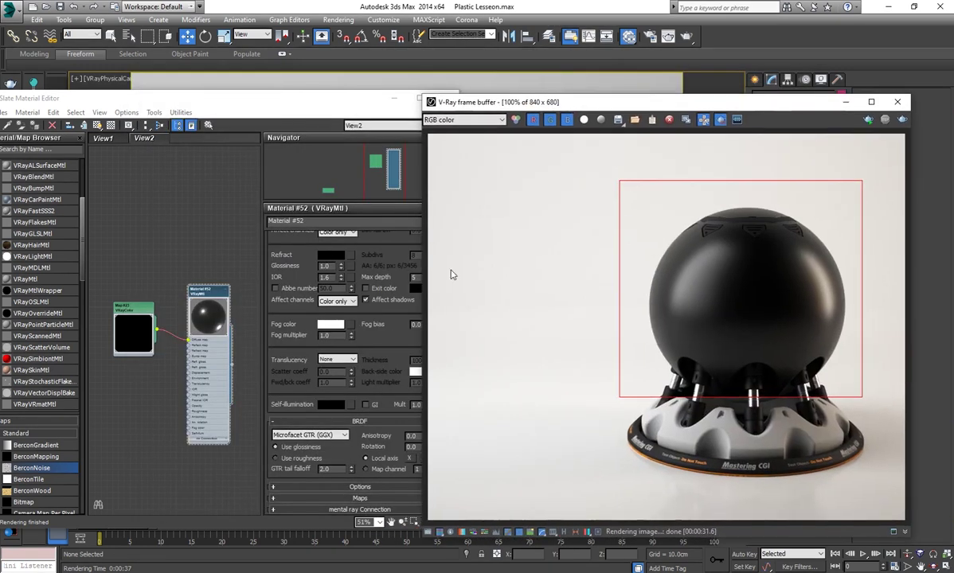
Maximize the Slate editor and arrange the VRayColor and Material #52 nodes
click(238, 98)
click(416, 98)
middle_drag(336, 334, 458, 392)
scroll(446, 386, up, 2)
drag(403, 233, 320, 196)
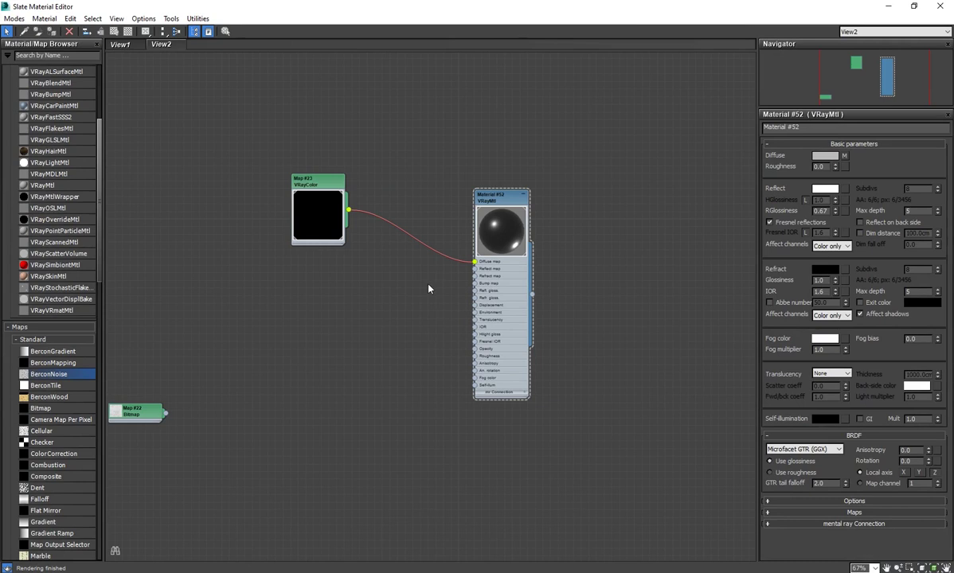
drag(487, 195, 517, 234)
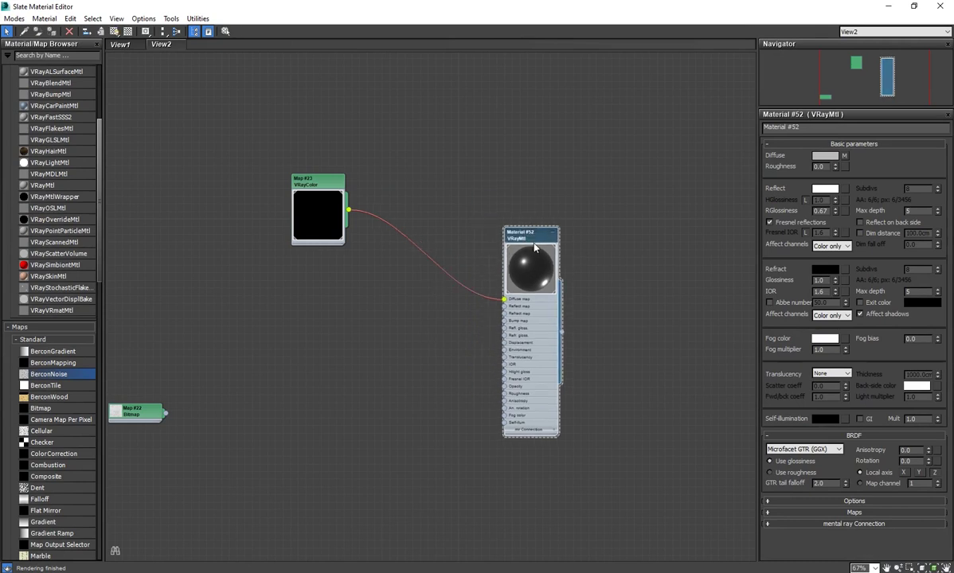
Wire Map #22 (dirt (3).png) into Material #52's Refl. gloss and expand its Output rollout
drag(135, 416, 424, 391)
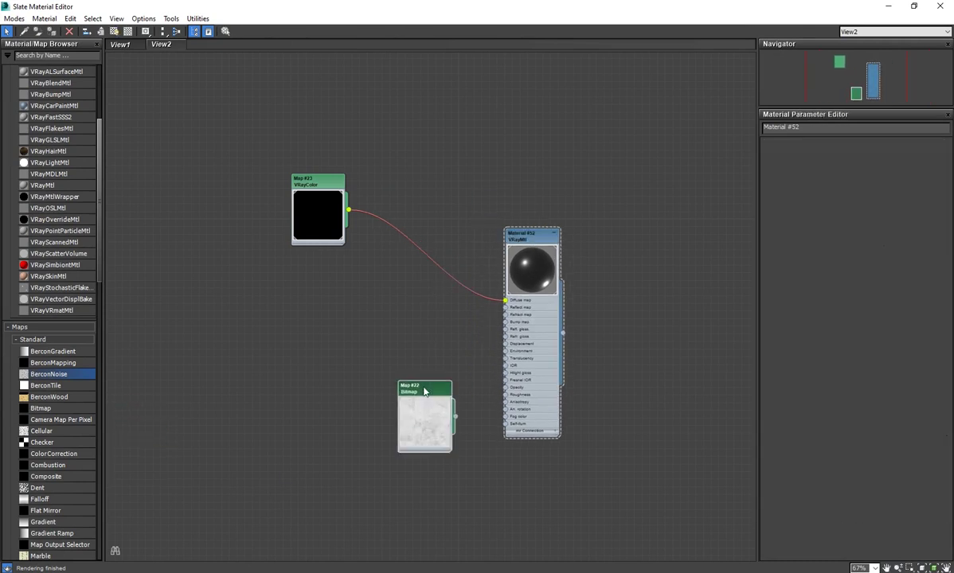
drag(487, 348, 512, 335)
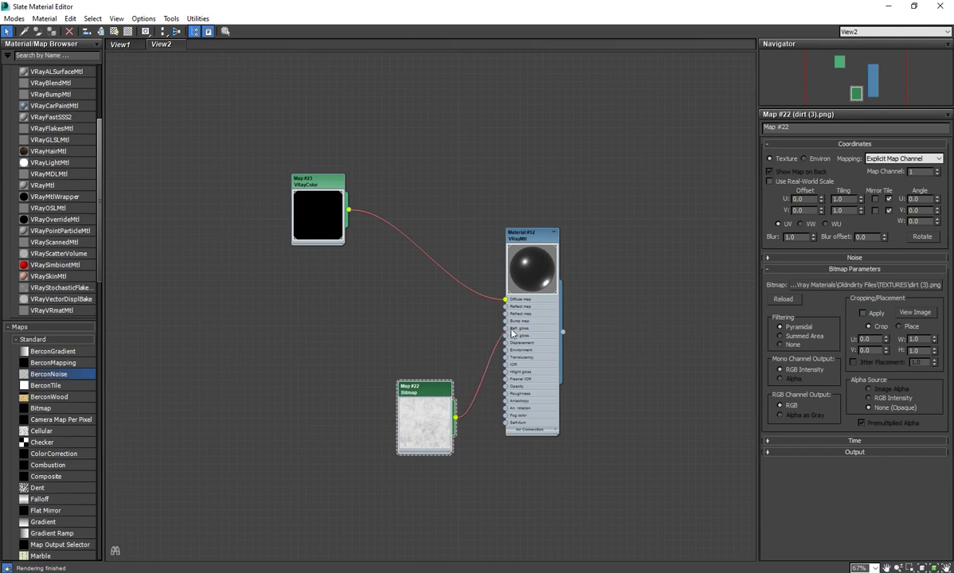
drag(451, 382, 404, 364)
scroll(403, 364, up, 2)
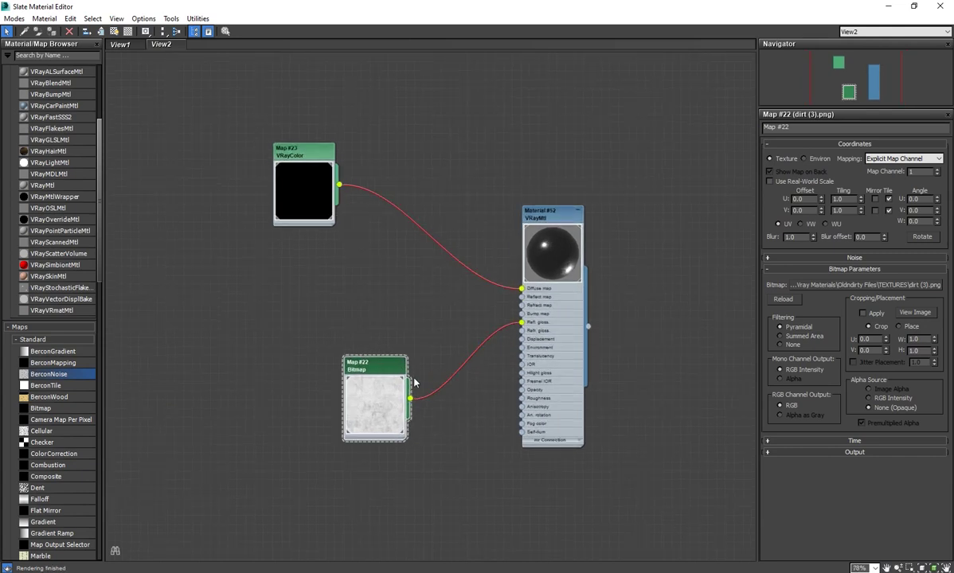
click(832, 453)
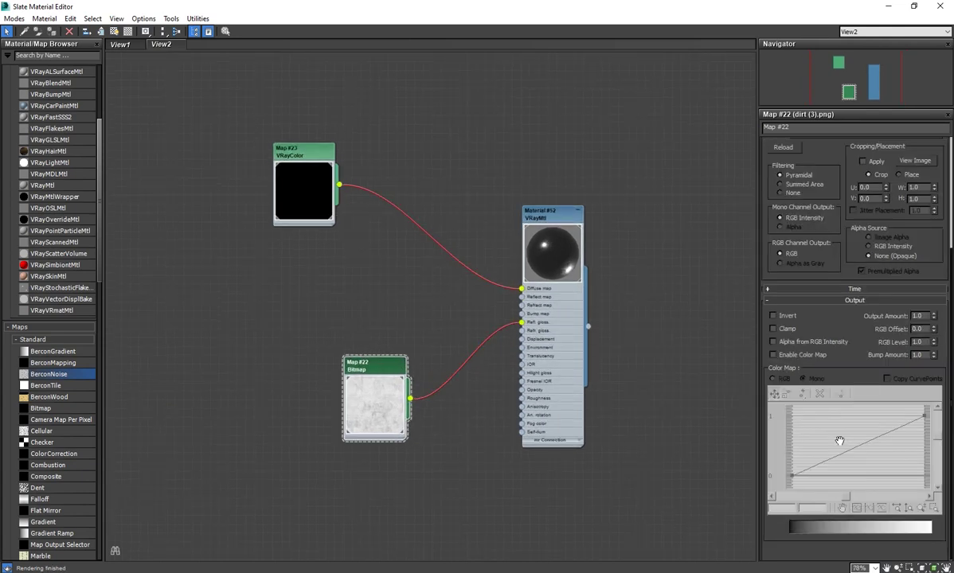
Enable the bitmap's Color Map, set the curve end point to 0.7, and add a control point
click(773, 354)
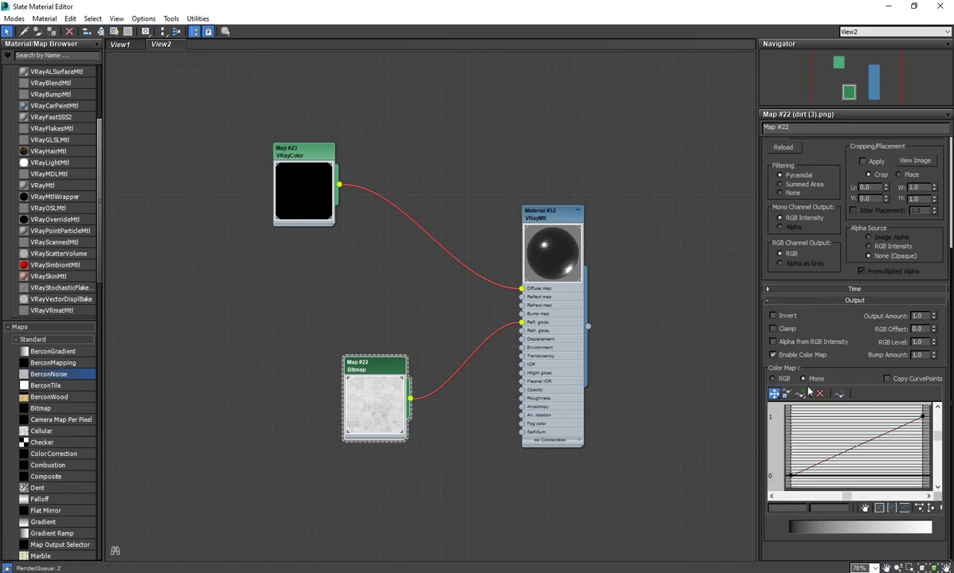
middle_drag(530, 270, 484, 269)
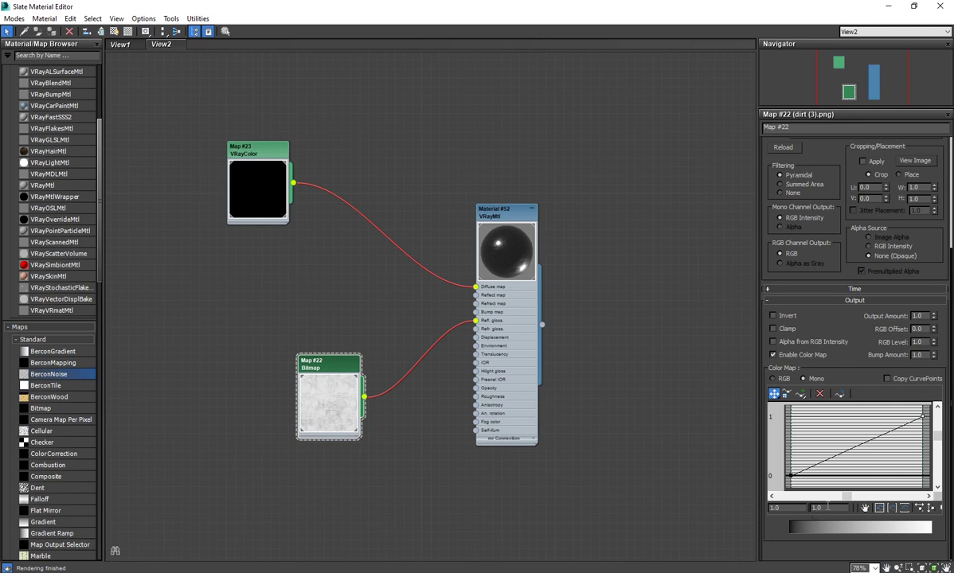
text(0.7)
key(Return)
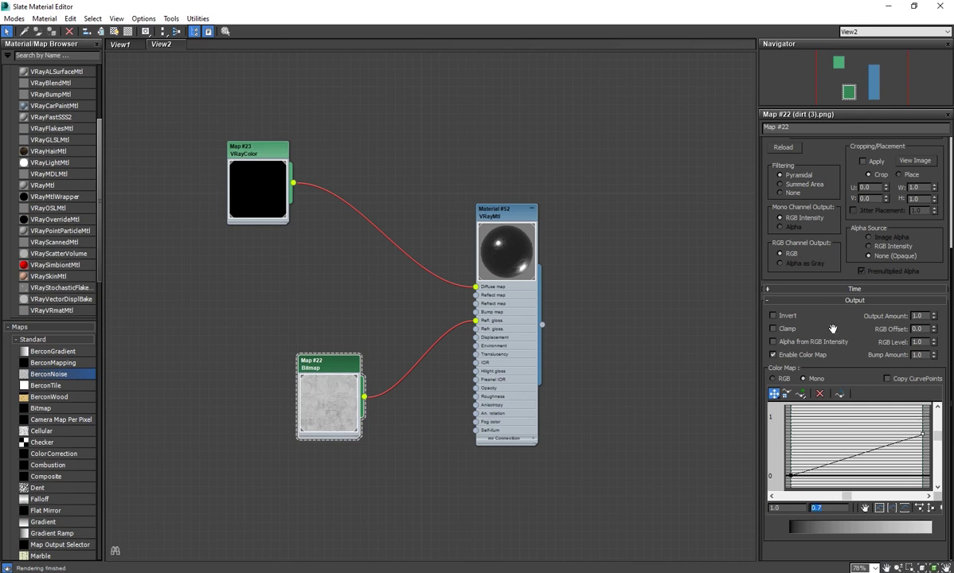
scroll(839, 321, down, 1)
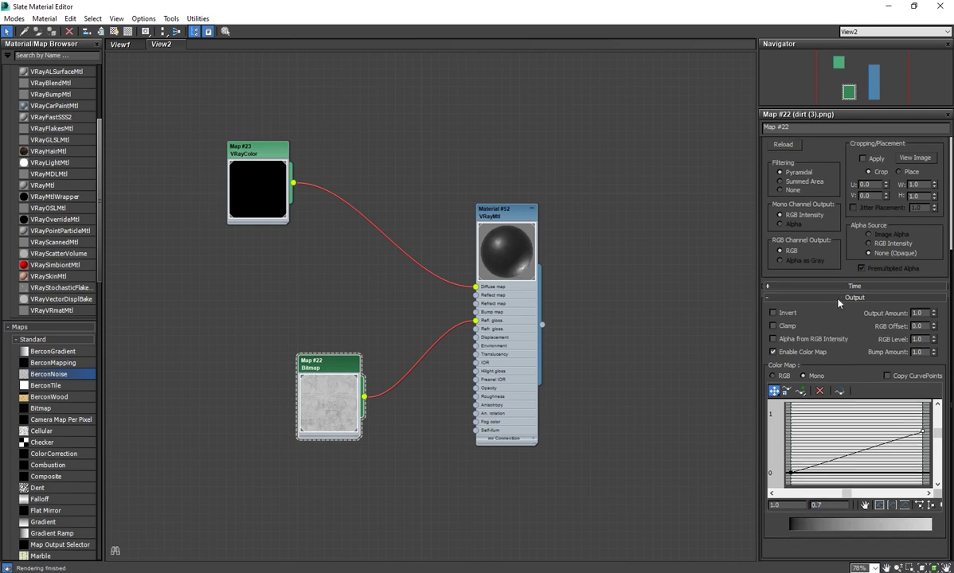
click(866, 449)
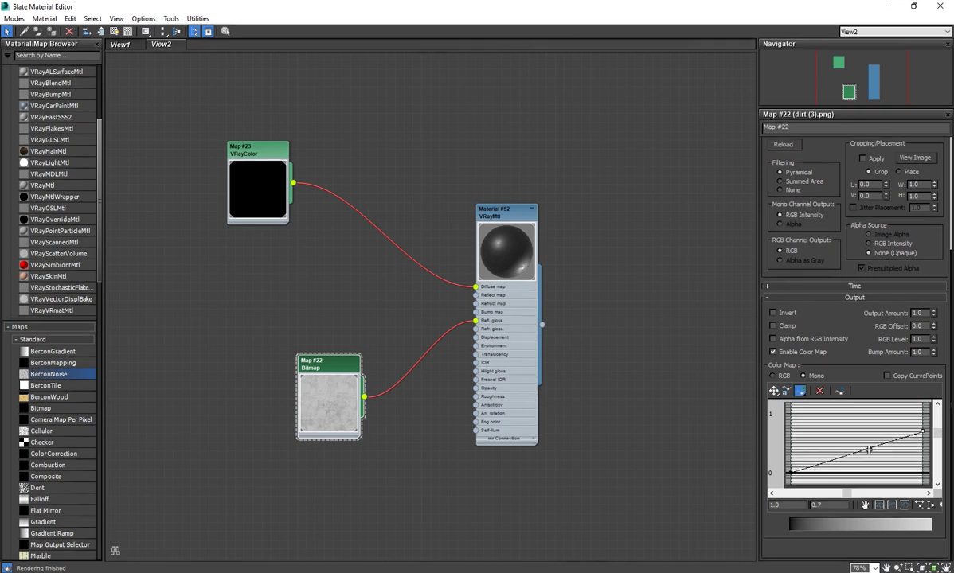
Make the new curve point Bezier and drag it lower, around 0.395, 0.515
click(775, 392)
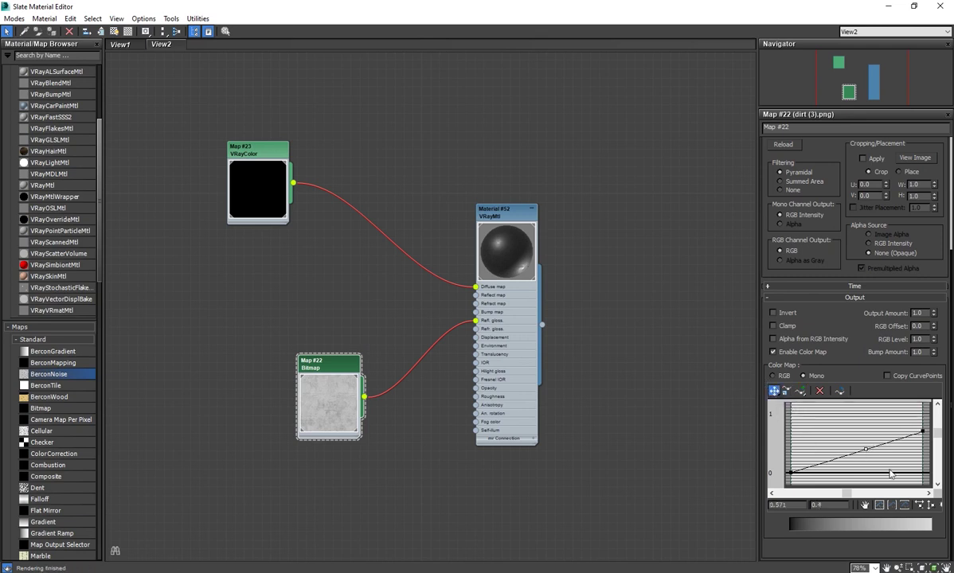
right_click(866, 450)
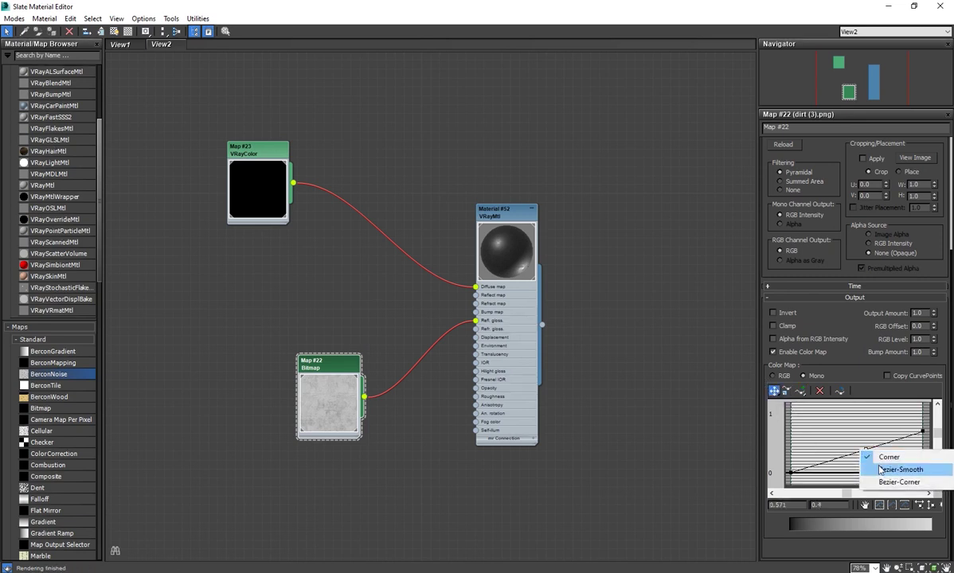
click(899, 469)
mouse_move(866, 450)
mouse_down()
mouse_move(870, 465)
mouse_move(859, 433)
mouse_up()
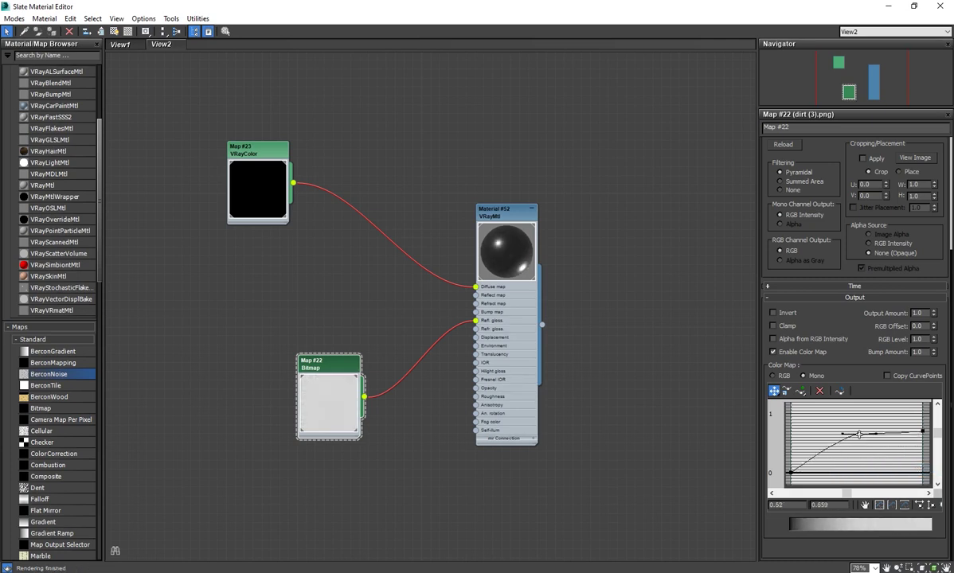
right_click(859, 434)
click(845, 438)
drag(859, 434, 842, 444)
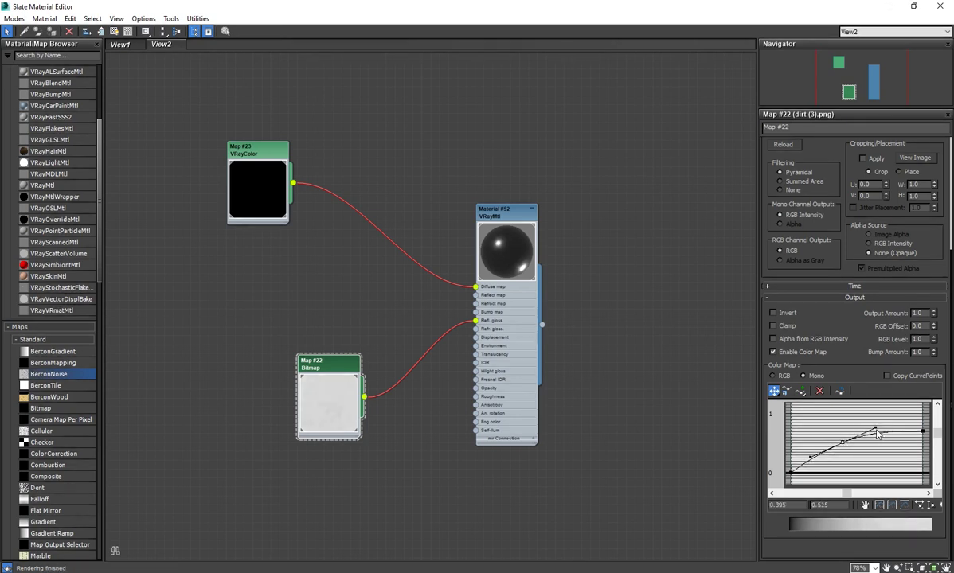
drag(842, 443, 862, 459)
Delete the middle curve point, fine-tune the left endpoint, and restore the editor window
right_click(860, 461)
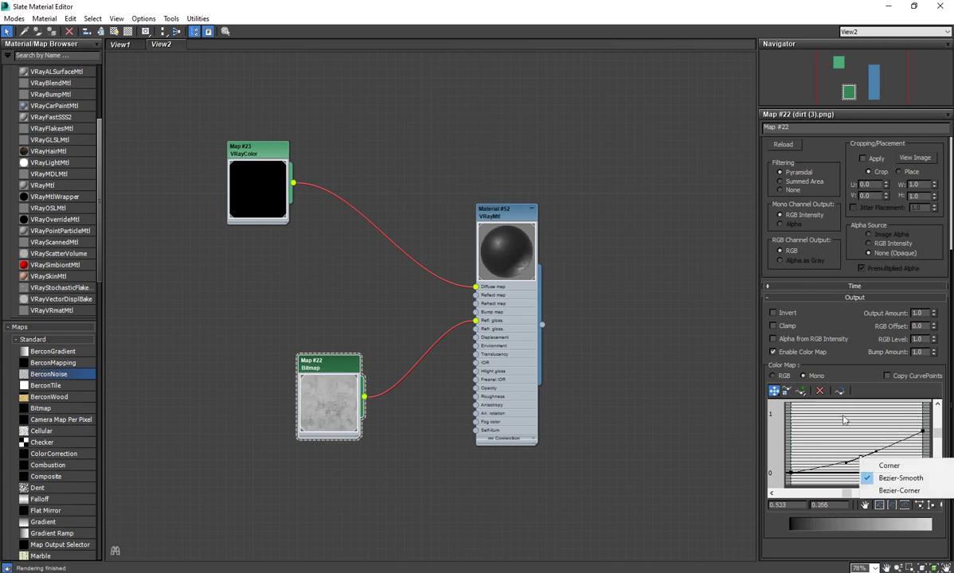
click(820, 392)
click(820, 391)
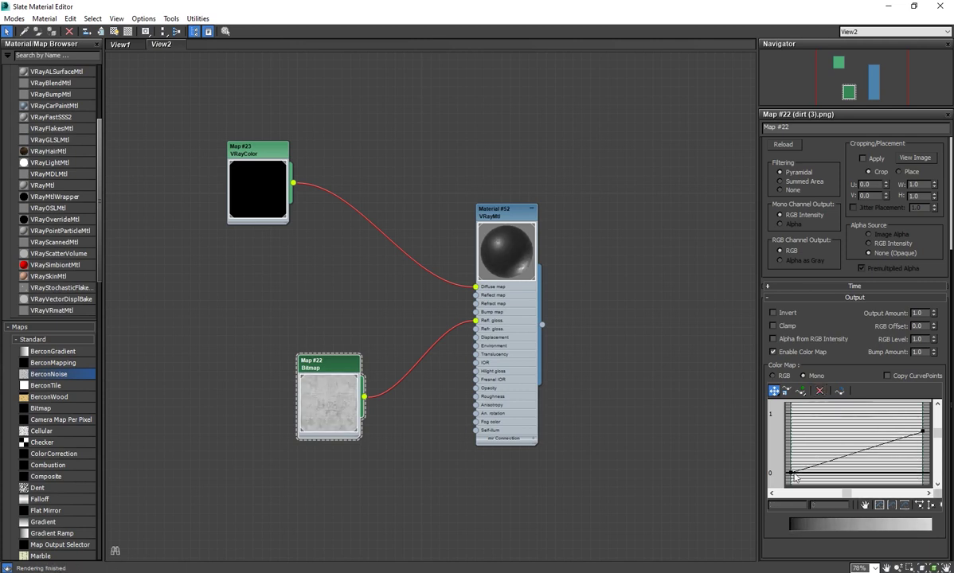
drag(793, 475, 794, 466)
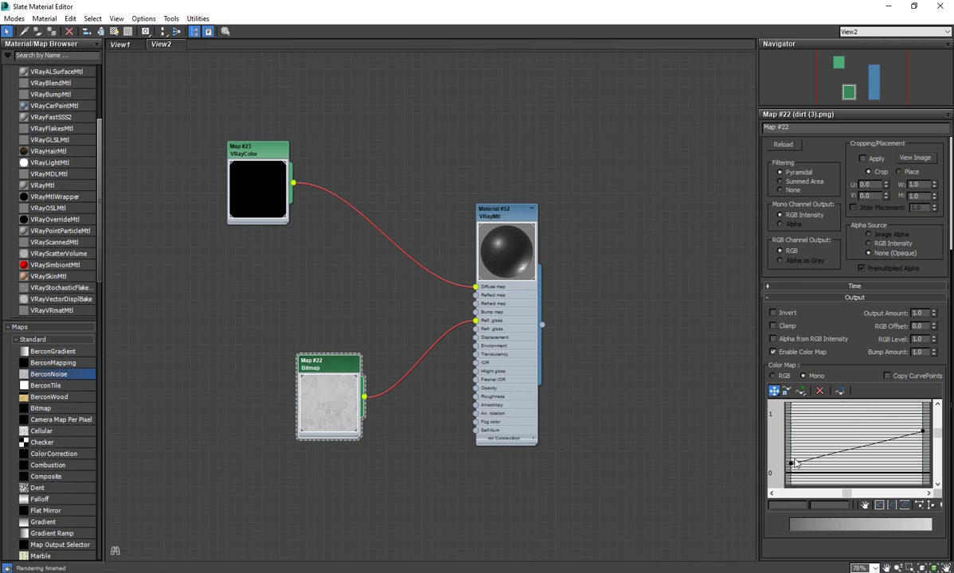
drag(792, 463, 792, 474)
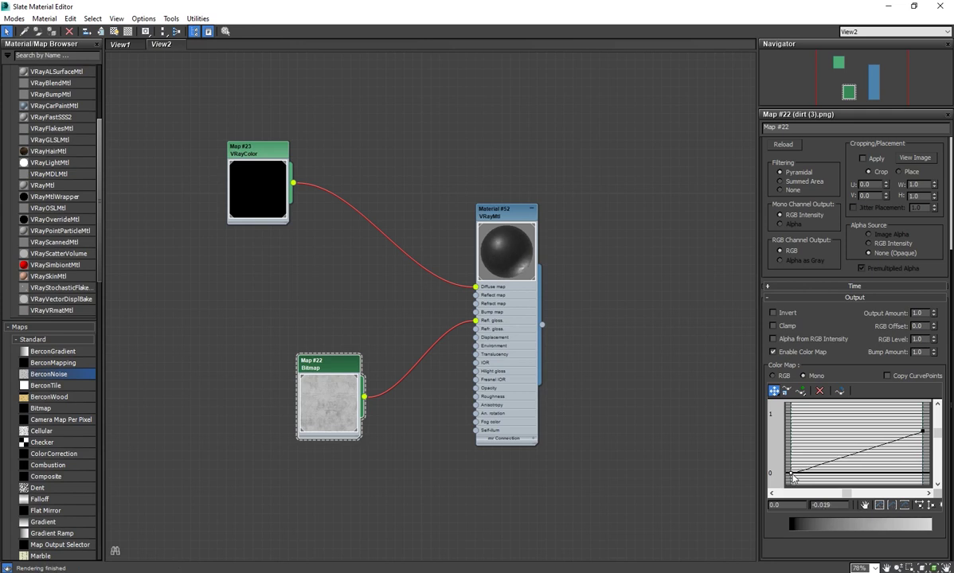
drag(649, 7, 305, 176)
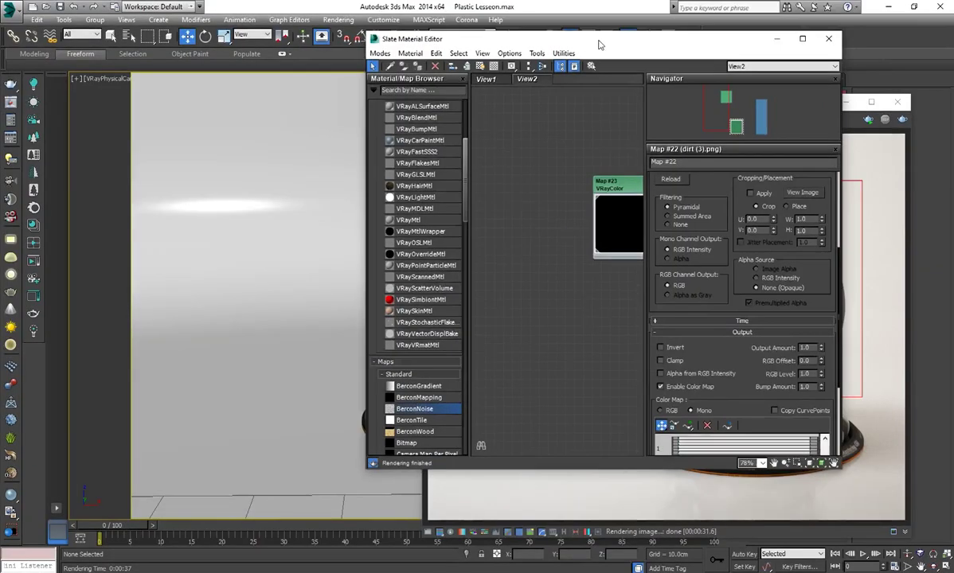
Test-render the shaderball and zoom in to inspect the sphere surface
click(902, 119)
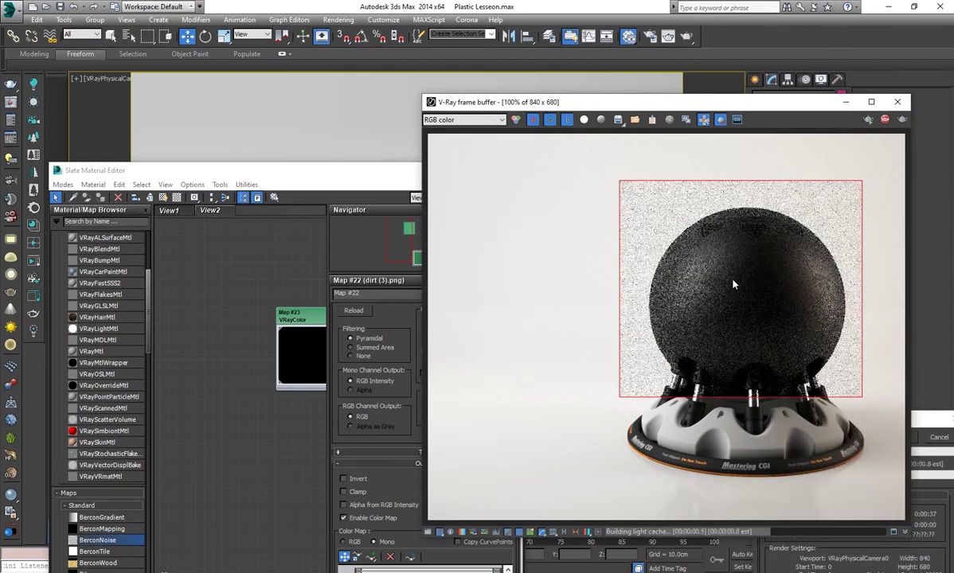
scroll(700, 287, up, 1)
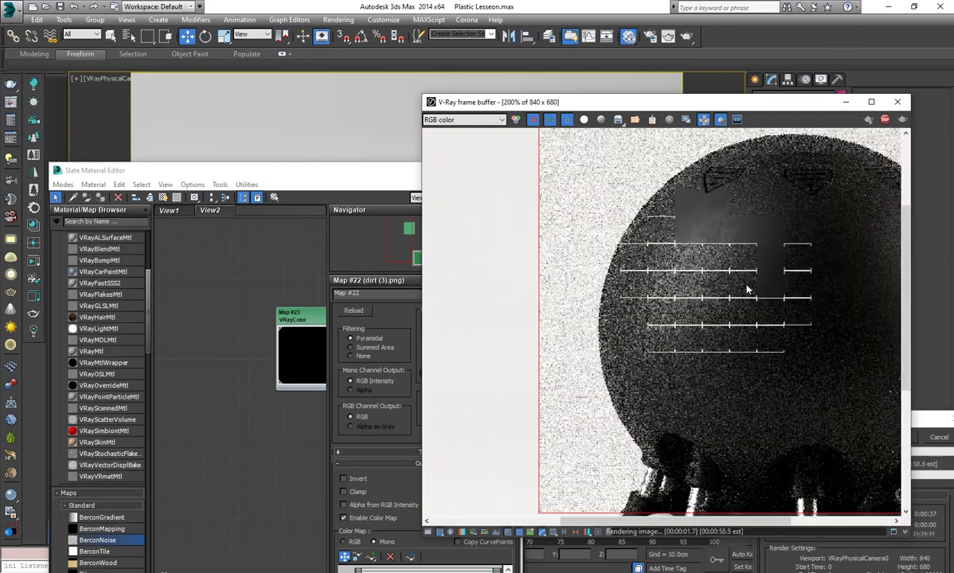
middle_drag(700, 286, 643, 267)
middle_drag(692, 315, 623, 319)
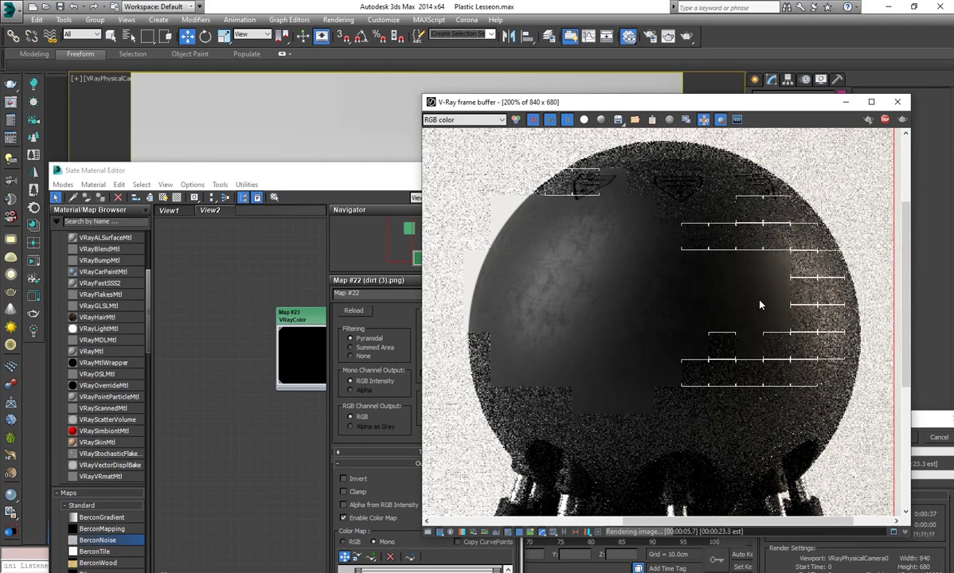
middle_drag(767, 305, 699, 304)
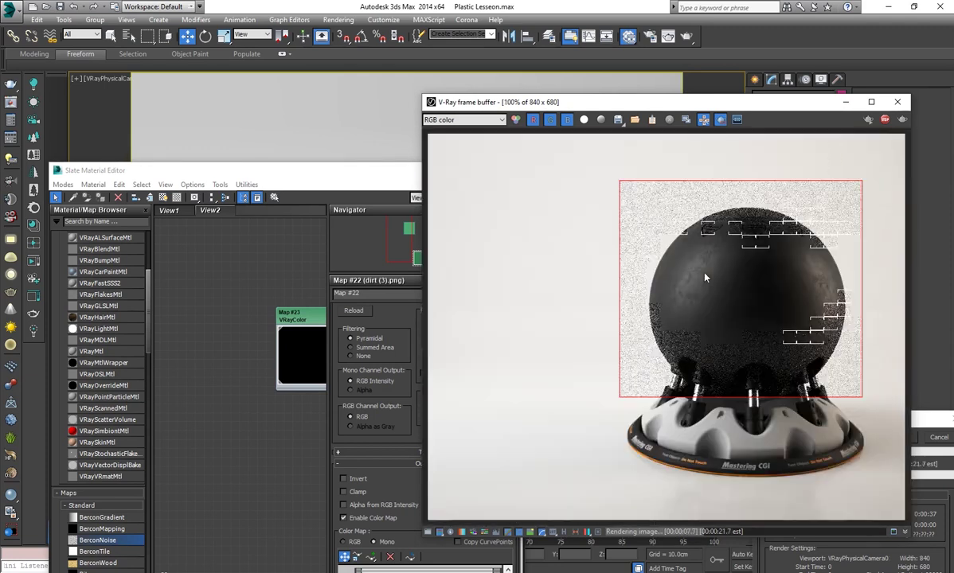
scroll(661, 251, down, 1)
Cancel the render and set Map #22's Output Amount to 2.0
click(940, 438)
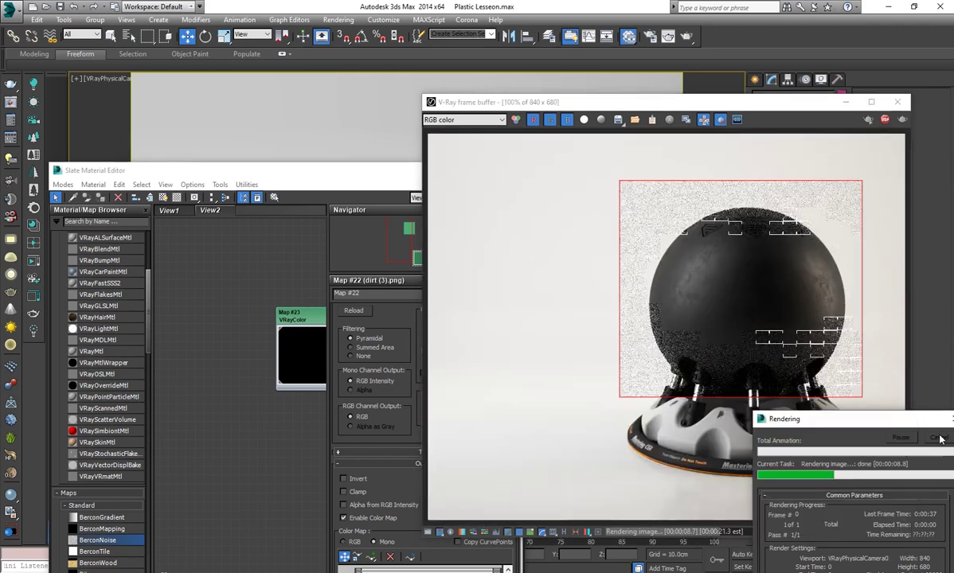
double_click(310, 172)
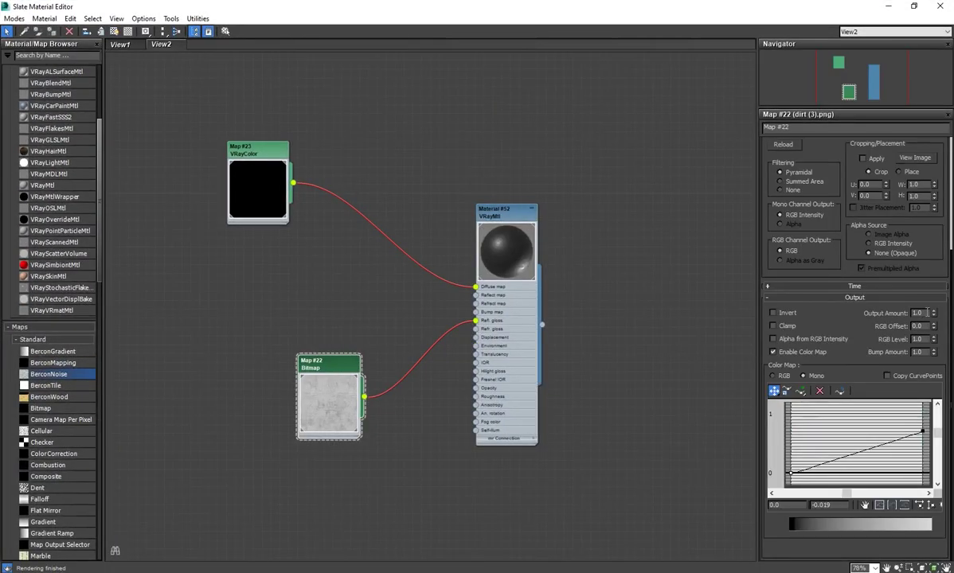
key(Return)
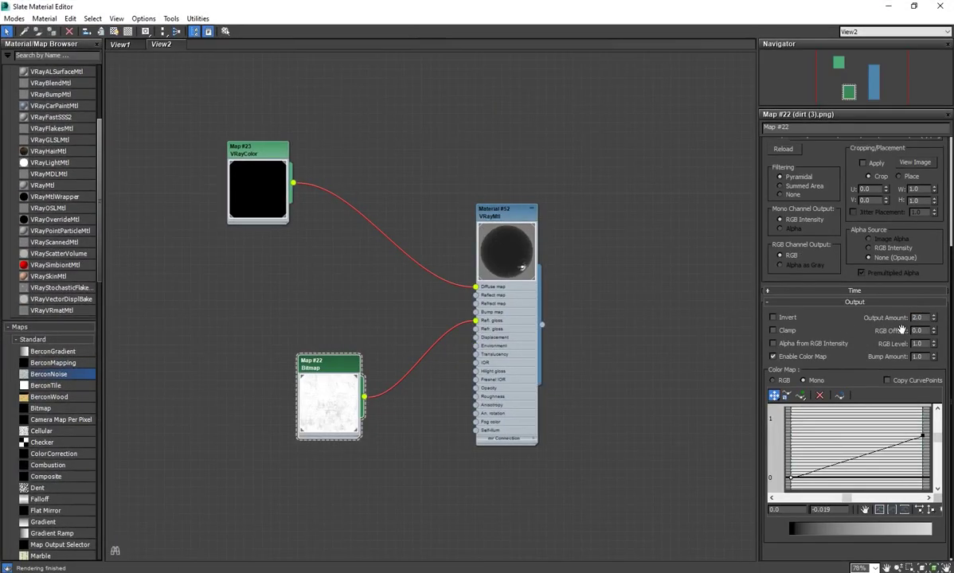
Set Output Amount to 1.5 and region-render the sphere
text(5)
key(Return)
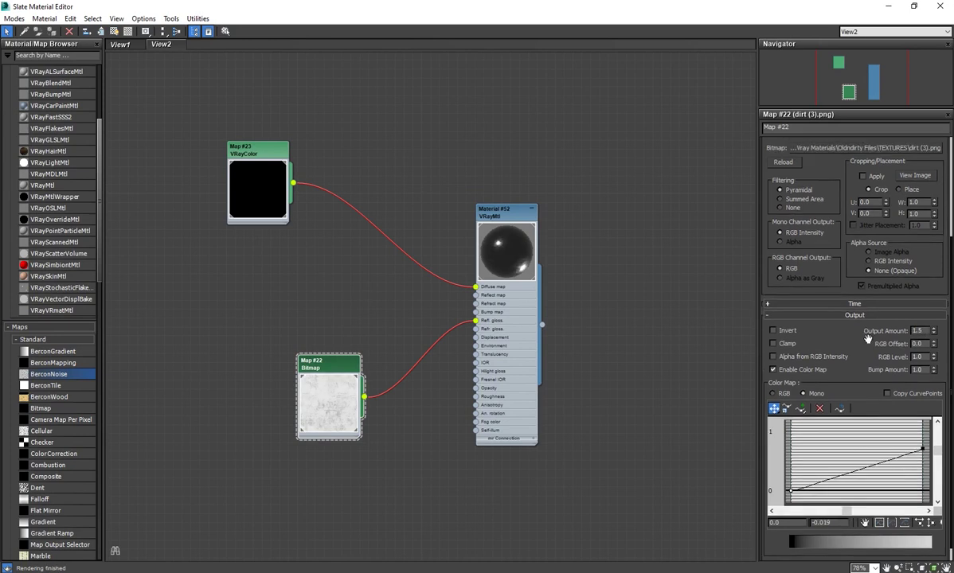
double_click(651, 5)
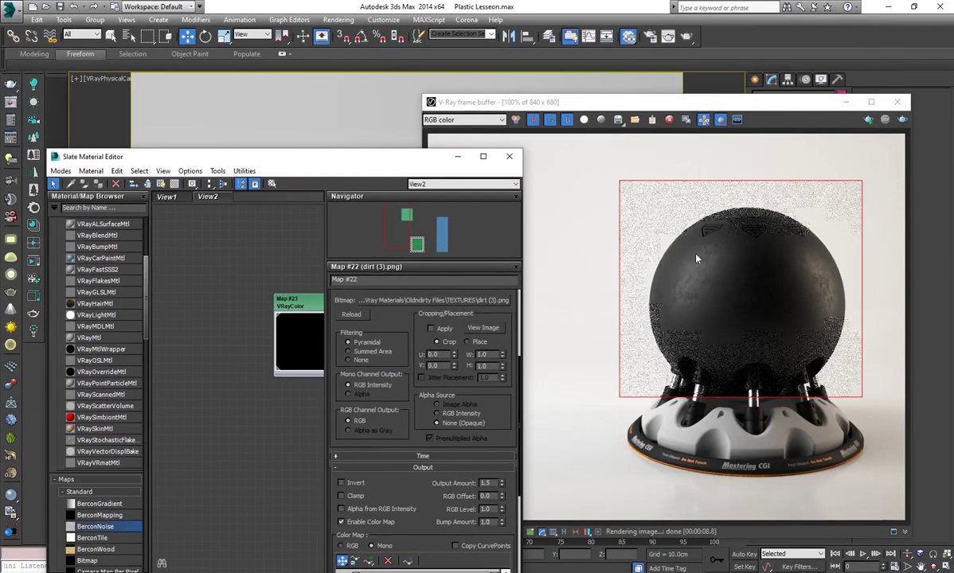
scroll(651, 237, up, 2)
drag(754, 361, 754, 358)
key(shift+q)
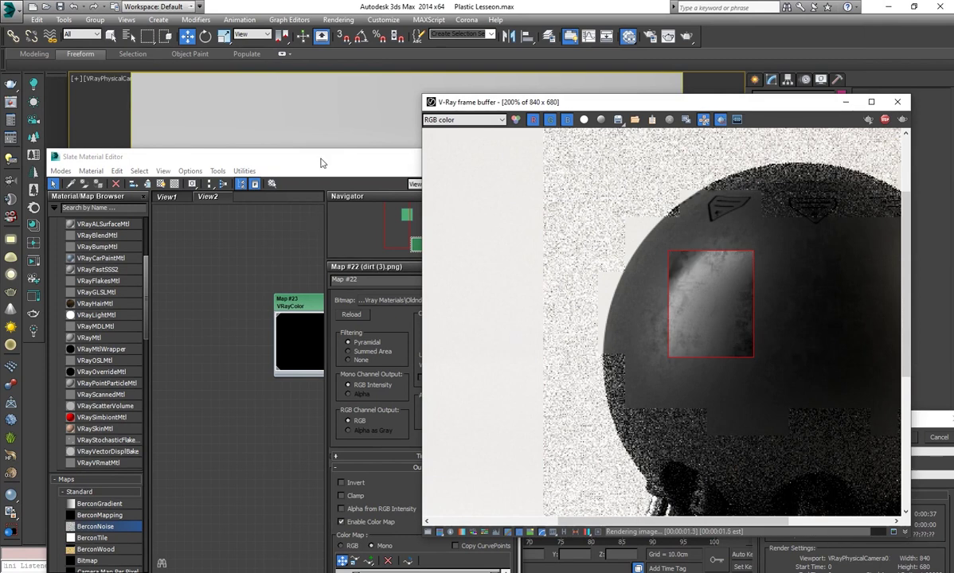
Set the dirt bitmap's Coordinates Tiling to 0.5
click(338, 256)
scroll(383, 326, up, 3)
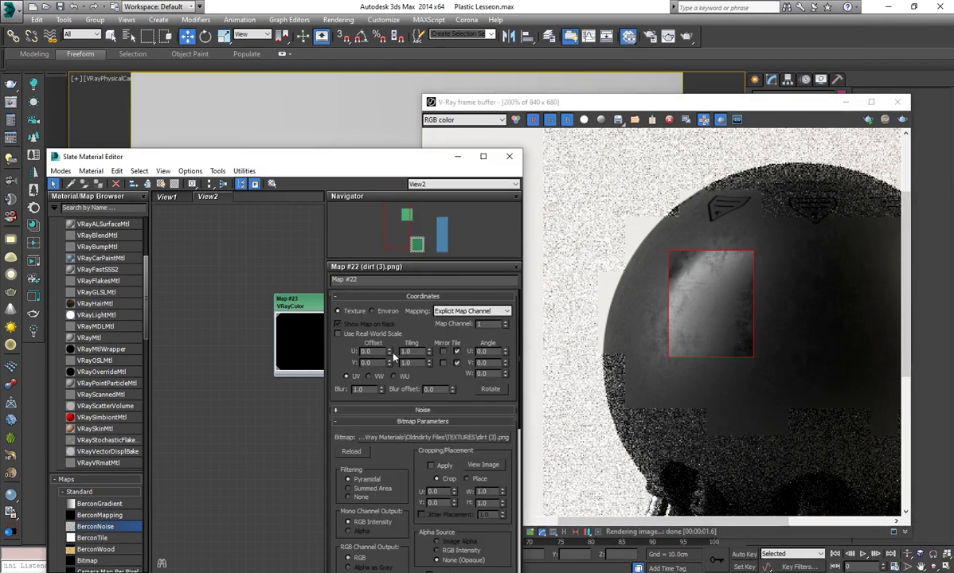
key(Tab)
text(0)
scroll(420, 406, down, 2)
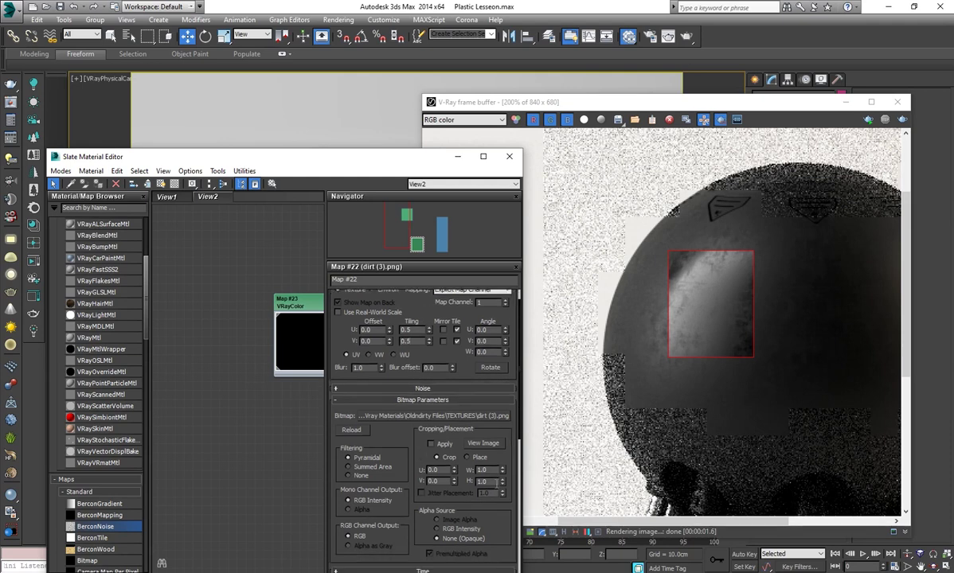
scroll(479, 463, down, 5)
scroll(402, 463, down, 3)
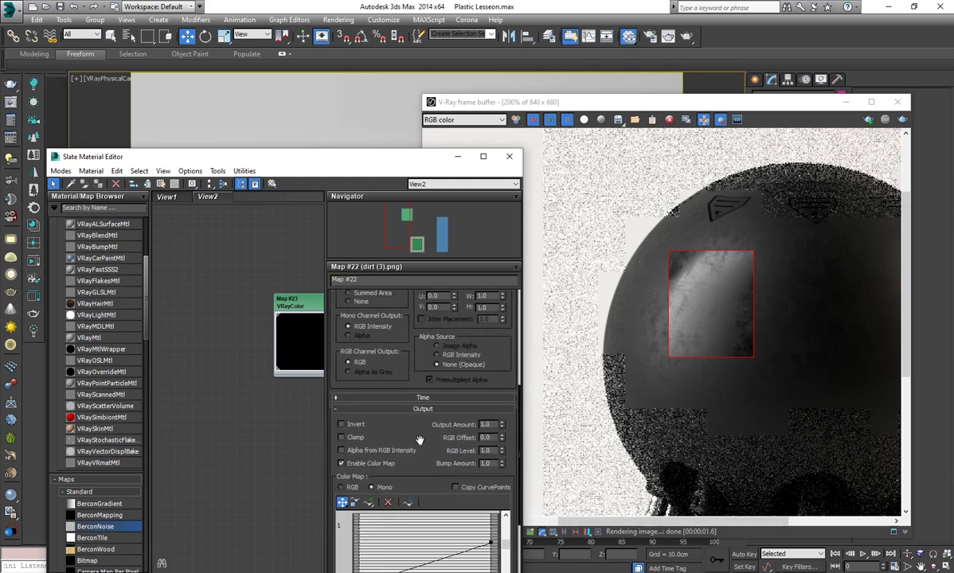
scroll(399, 454, down, 4)
scroll(425, 474, down, 3)
Insert a new point in the middle of the colour-map curve
click(368, 404)
click(437, 462)
right_click(437, 462)
click(473, 482)
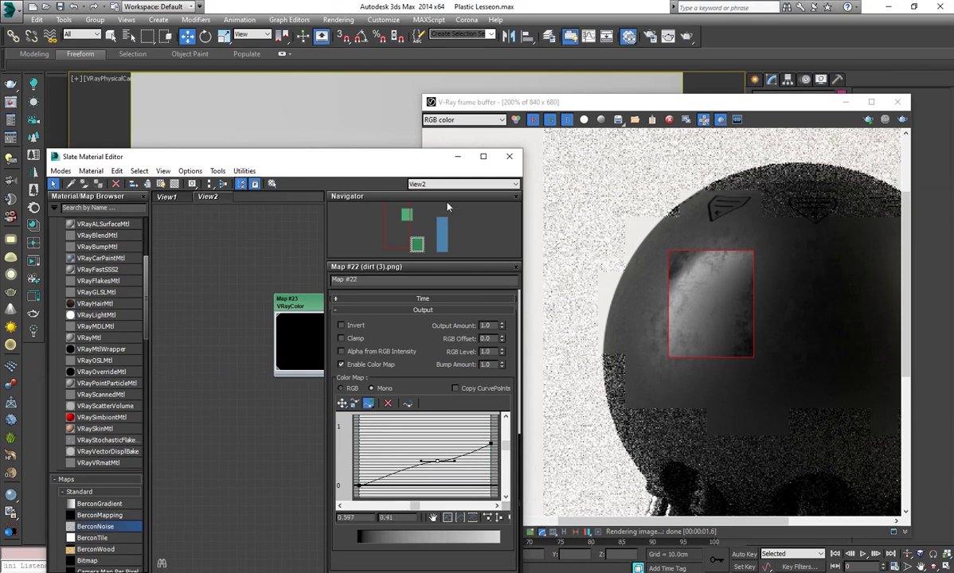
click(483, 156)
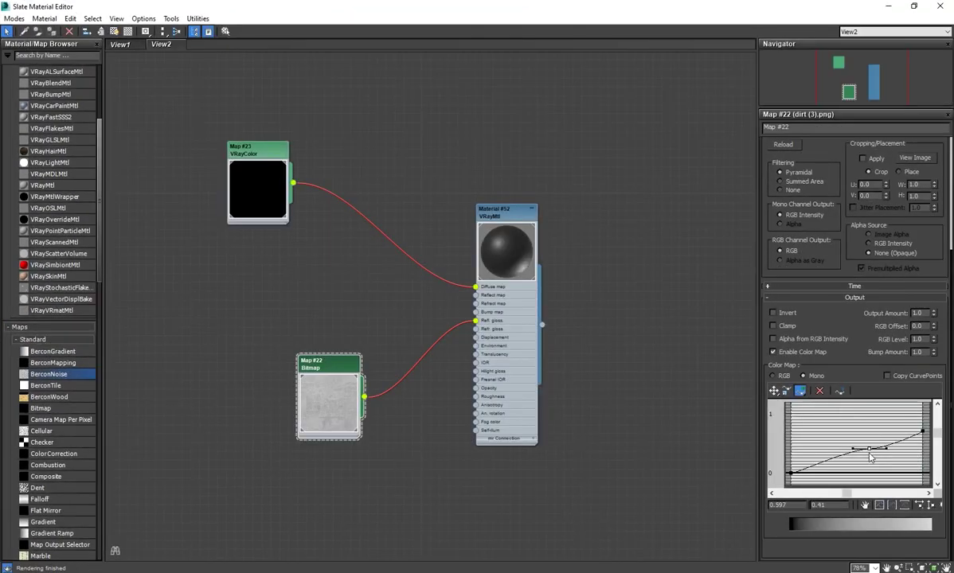
click(776, 394)
Pull the middle curve point down and region-render a larger band of the sphere
drag(873, 452, 908, 447)
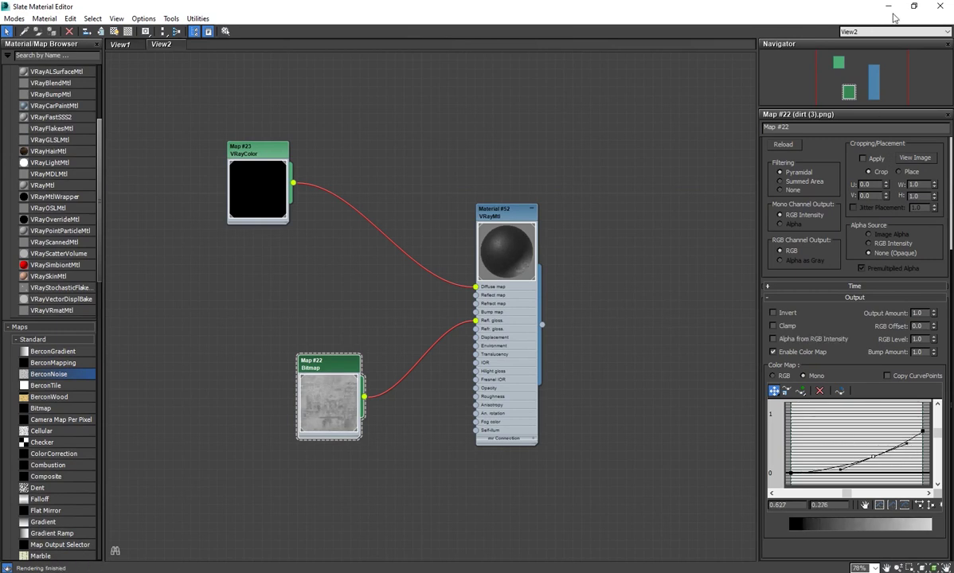
click(890, 6)
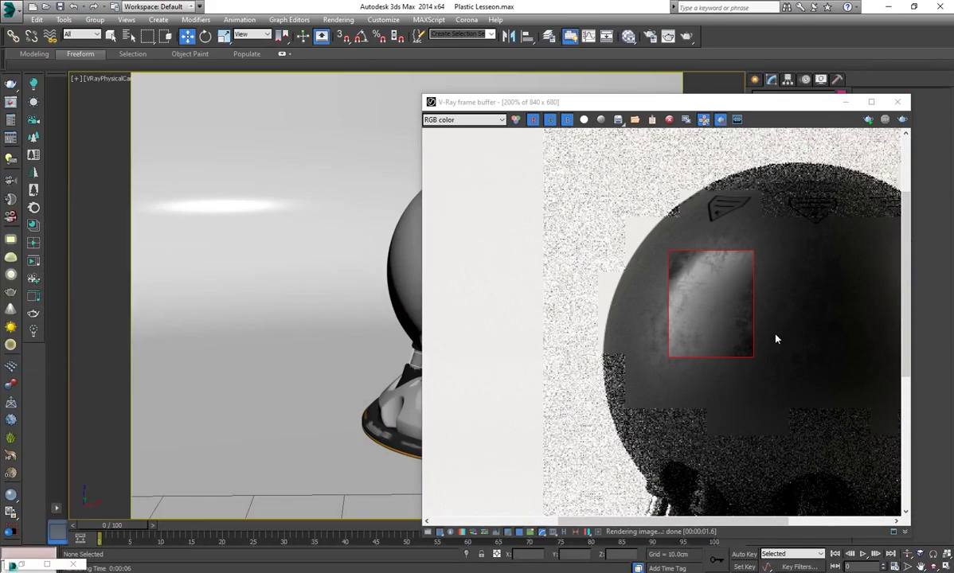
scroll(651, 318, down, 2)
drag(850, 237, 633, 332)
key(shift+q)
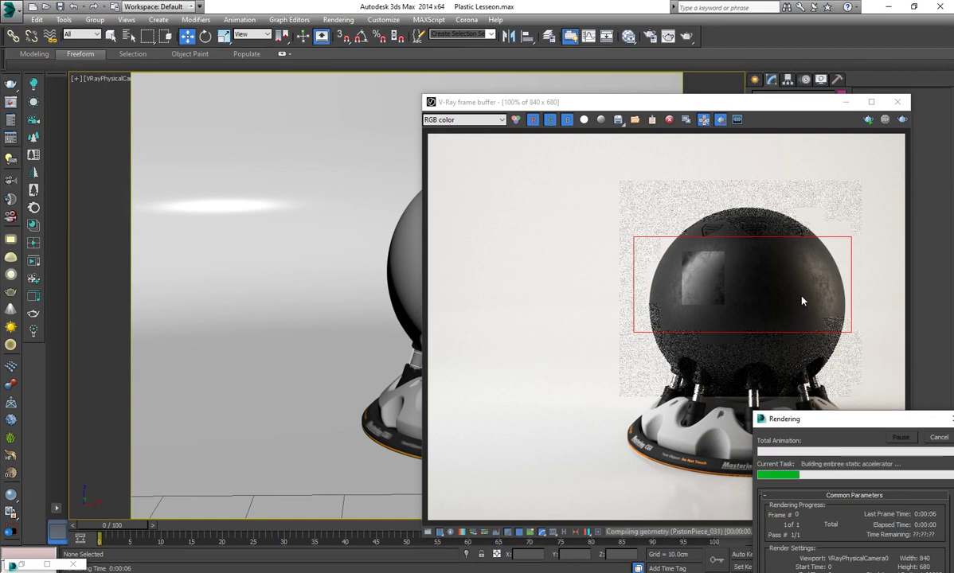
Inspect the zoomed render and select the shaderball sphere in the viewport
scroll(809, 298, up, 1)
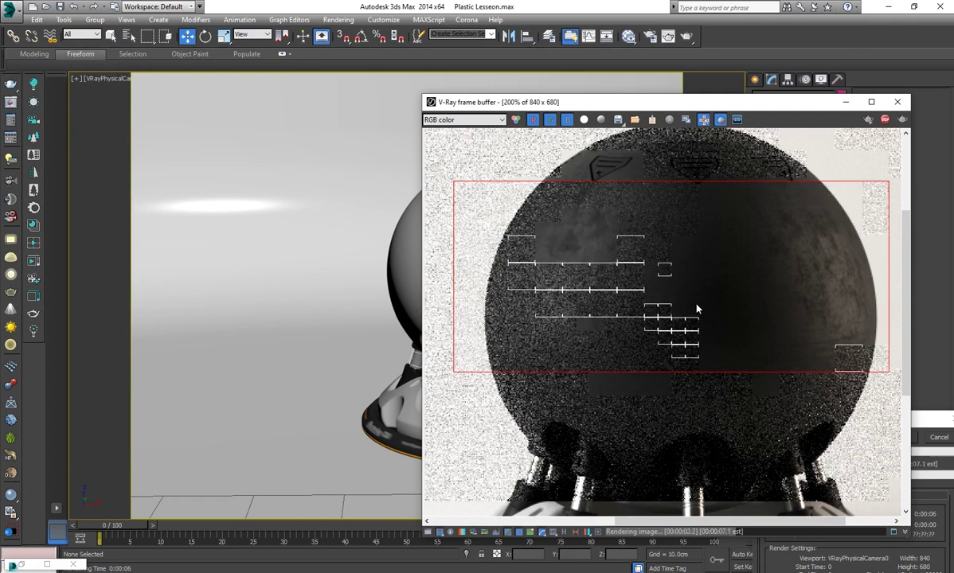
middle_drag(699, 306, 674, 316)
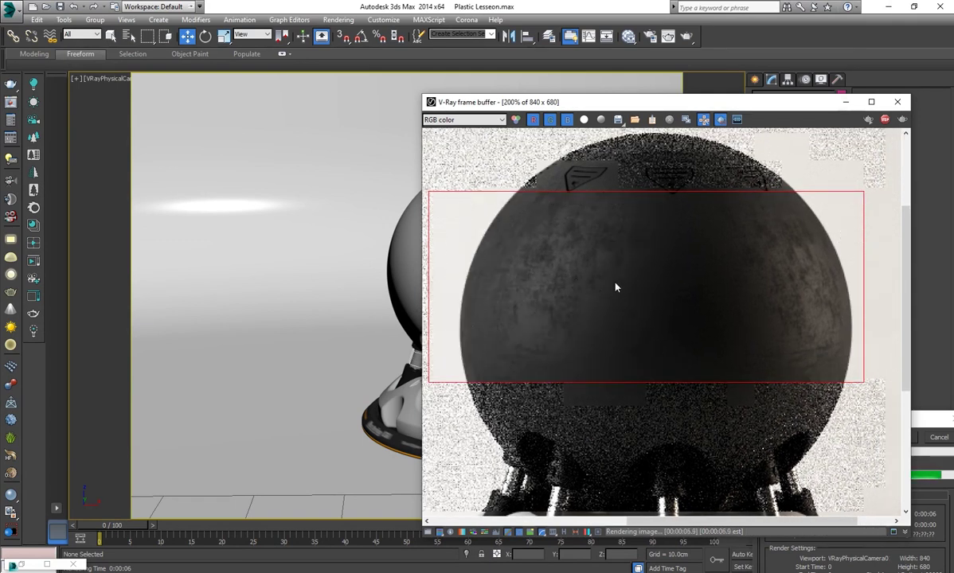
click(399, 270)
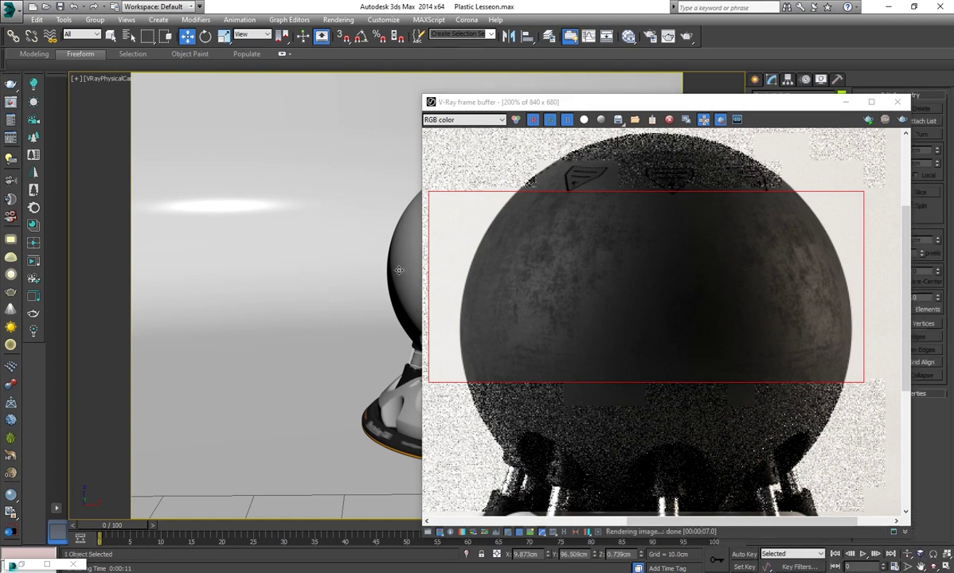
click(24, 565)
click(23, 565)
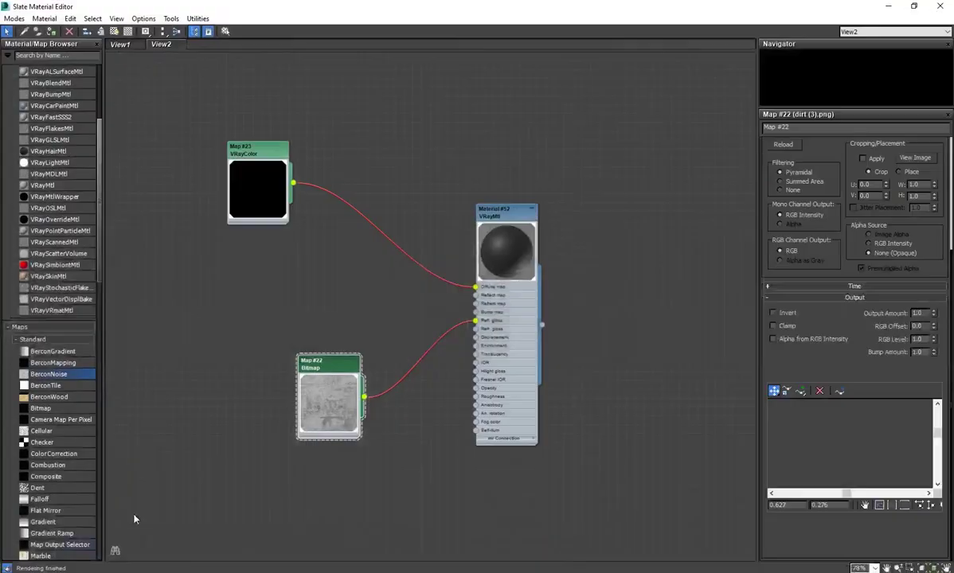
Restore the Slate editor, move the Bitmap node, and place a BerconNoise node below it
double_click(29, 565)
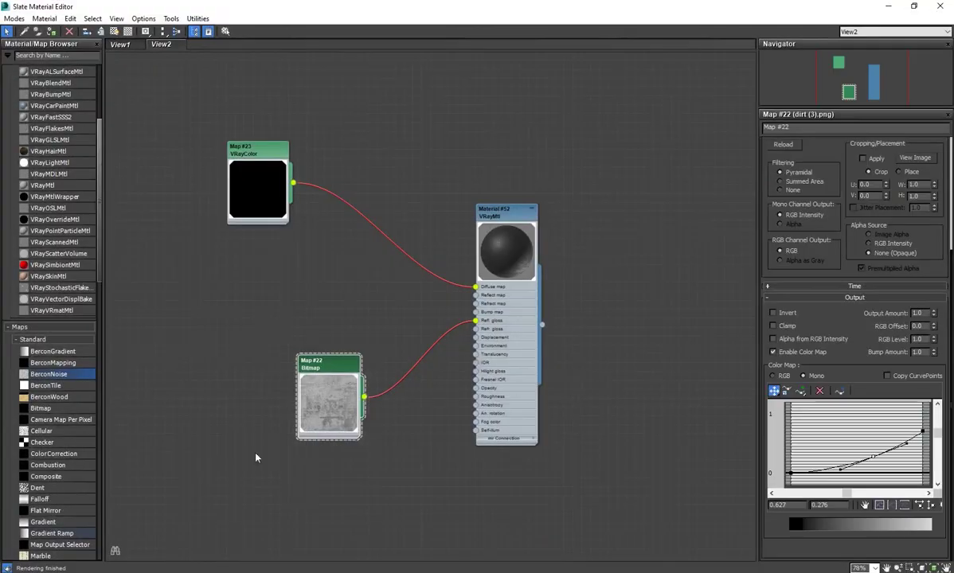
drag(313, 360, 232, 281)
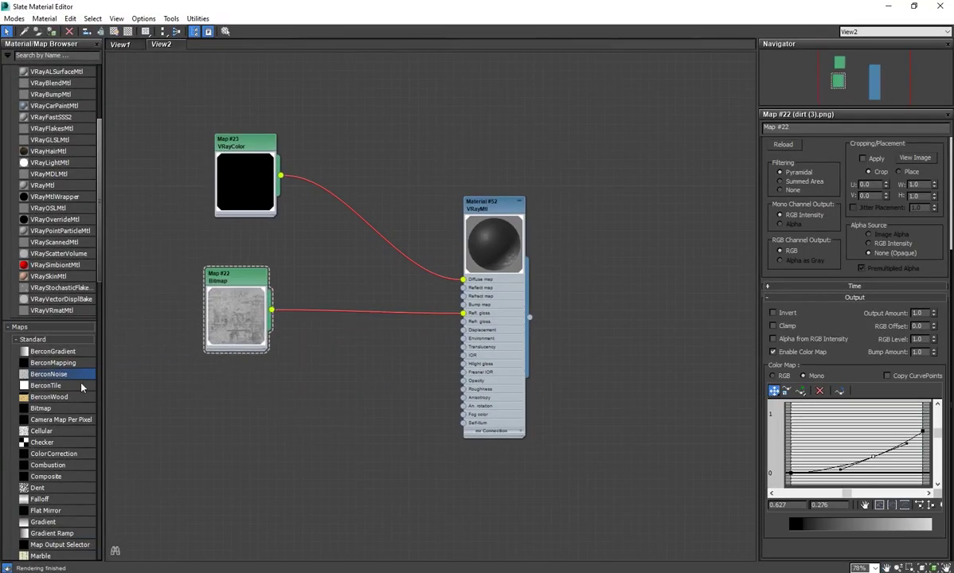
click(323, 406)
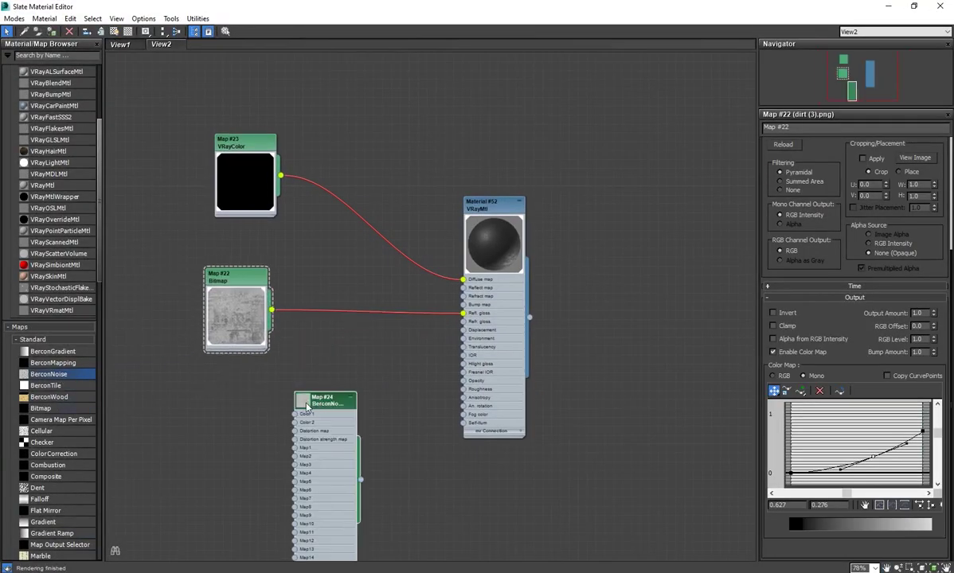
drag(328, 404, 329, 362)
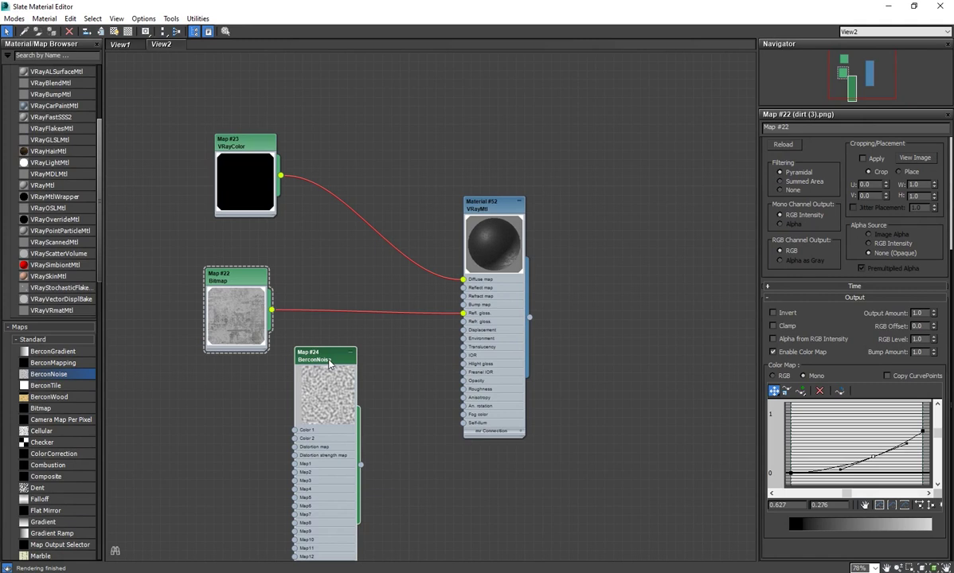
Add a VRayLightMtl (Material #54) and wire BerconNoise into its Light color
scroll(52, 500, down, 8)
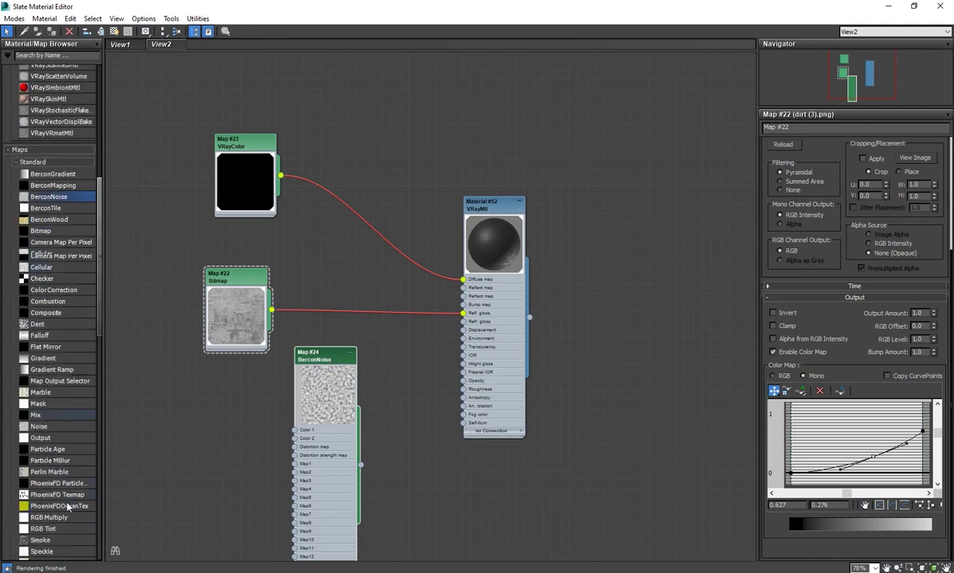
scroll(69, 477, down, 1)
scroll(71, 458, up, 1)
scroll(70, 477, up, 5)
scroll(71, 462, down, 5)
scroll(72, 446, down, 5)
scroll(73, 383, down, 5)
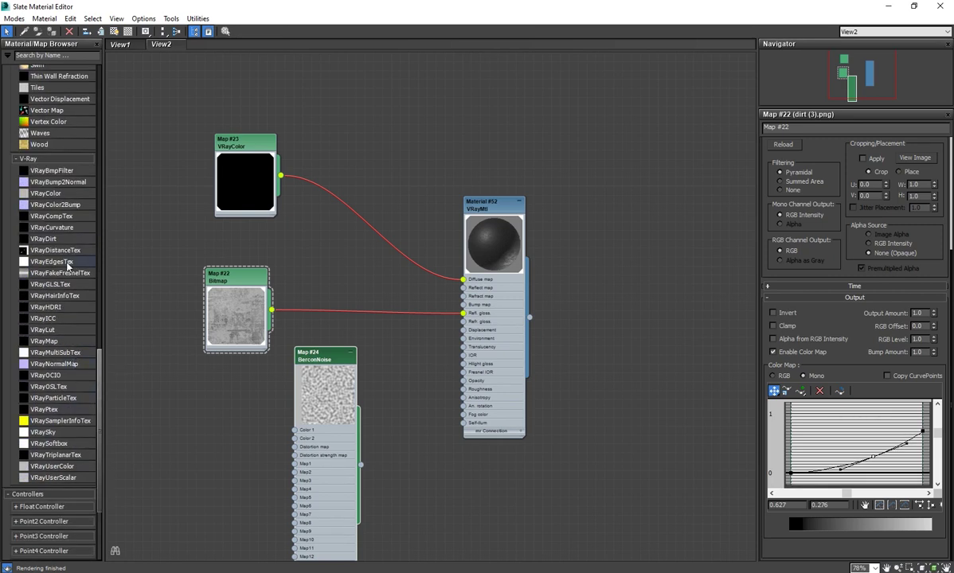
scroll(71, 358, up, 7)
scroll(65, 326, up, 7)
scroll(60, 322, up, 6)
scroll(71, 314, up, 6)
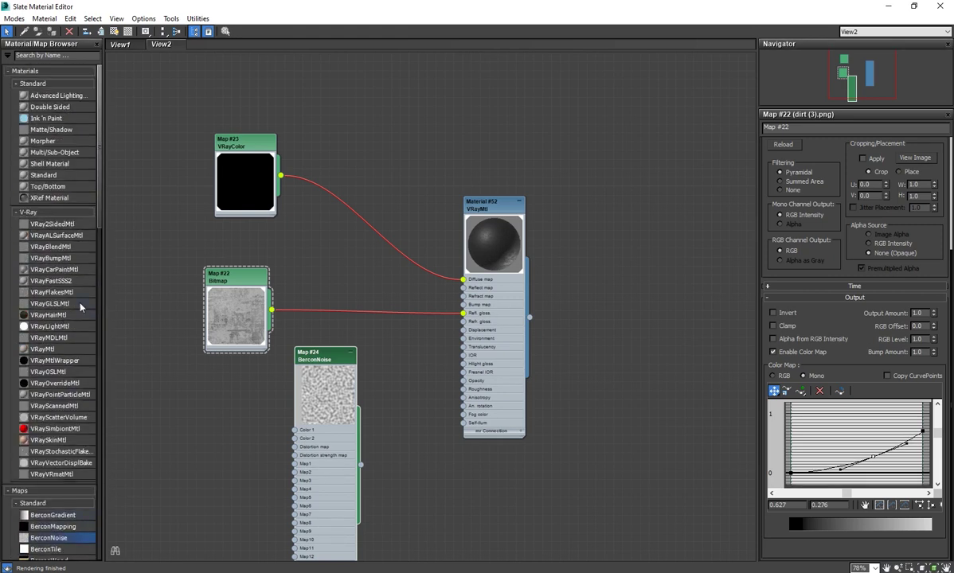
drag(78, 327, 365, 460)
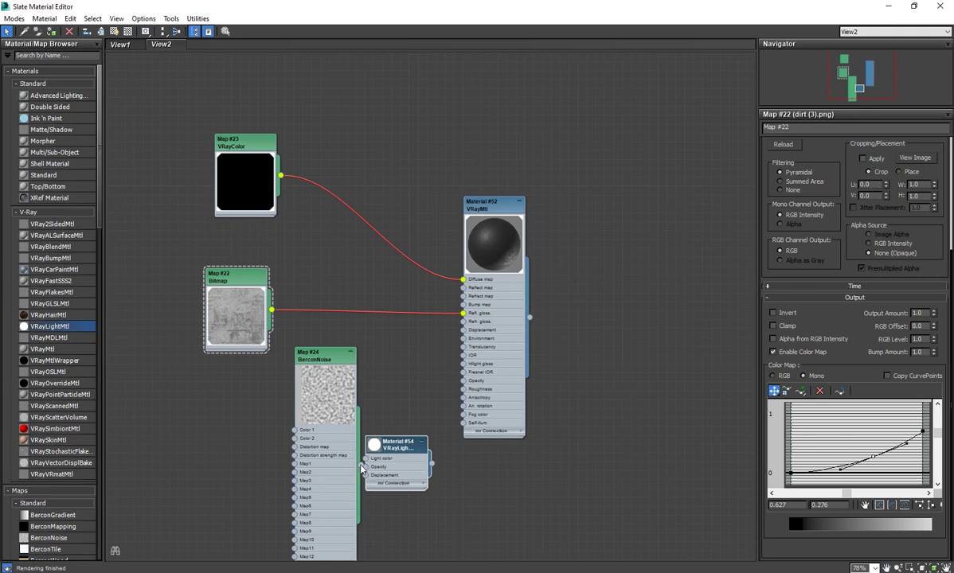
drag(386, 453, 413, 461)
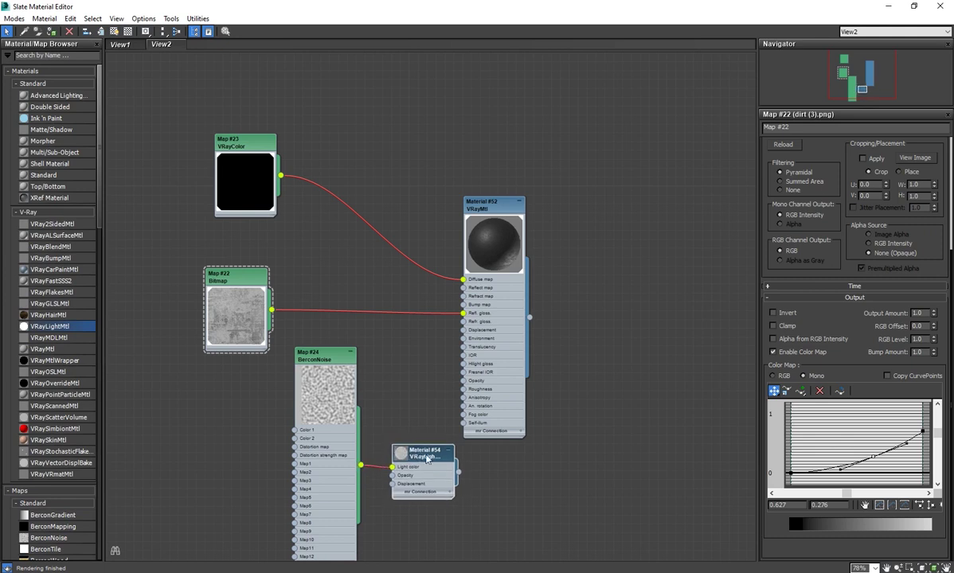
double_click(427, 459)
Rearrange the material editor and render windows, then render the shaderball again
mouse_move(510, 6)
mouse_down()
mouse_move(309, 305)
mouse_move(244, 207)
mouse_move(147, 173)
mouse_up()
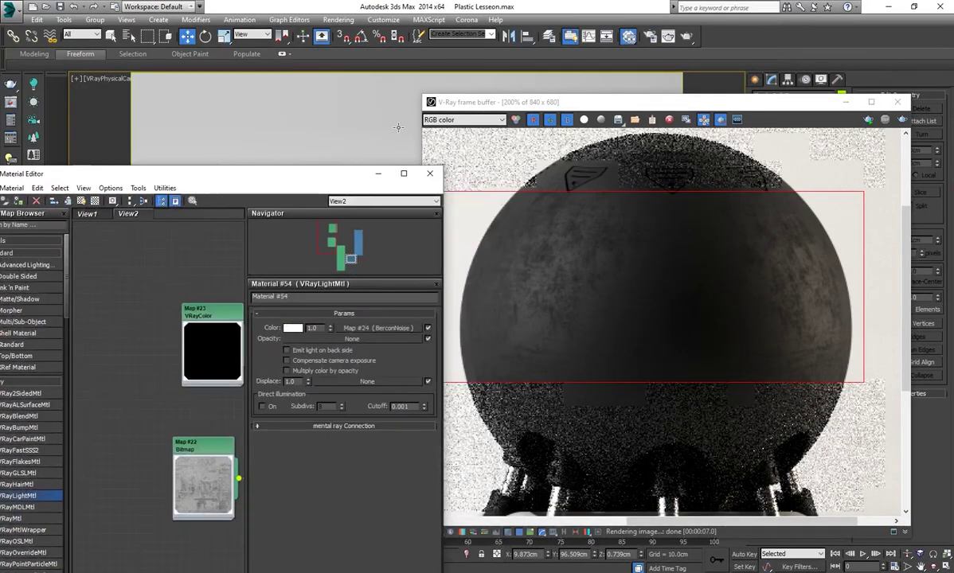
drag(543, 106, 622, 164)
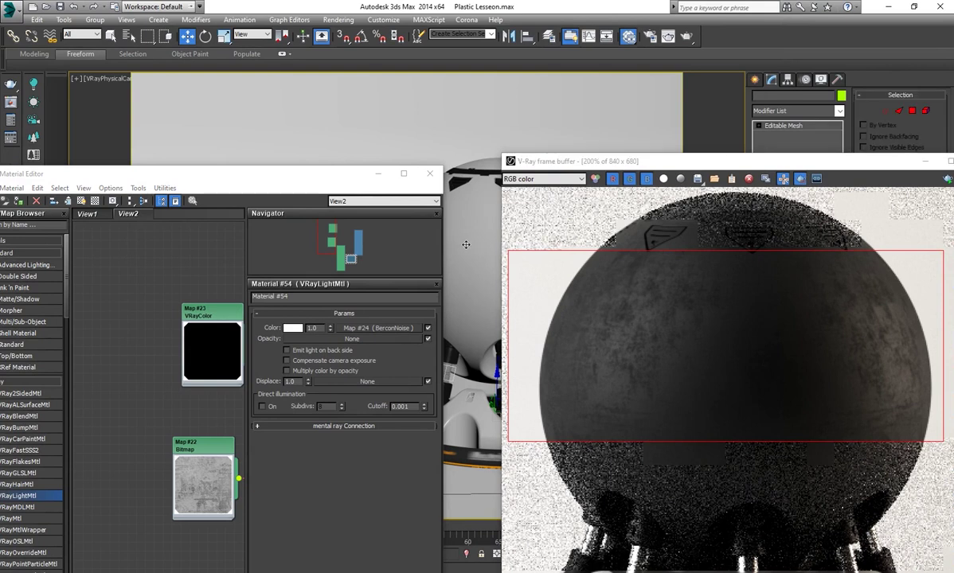
mouse_move(559, 161)
mouse_down()
mouse_move(377, 68)
mouse_move(420, 70)
mouse_up()
drag(253, 178, 282, 128)
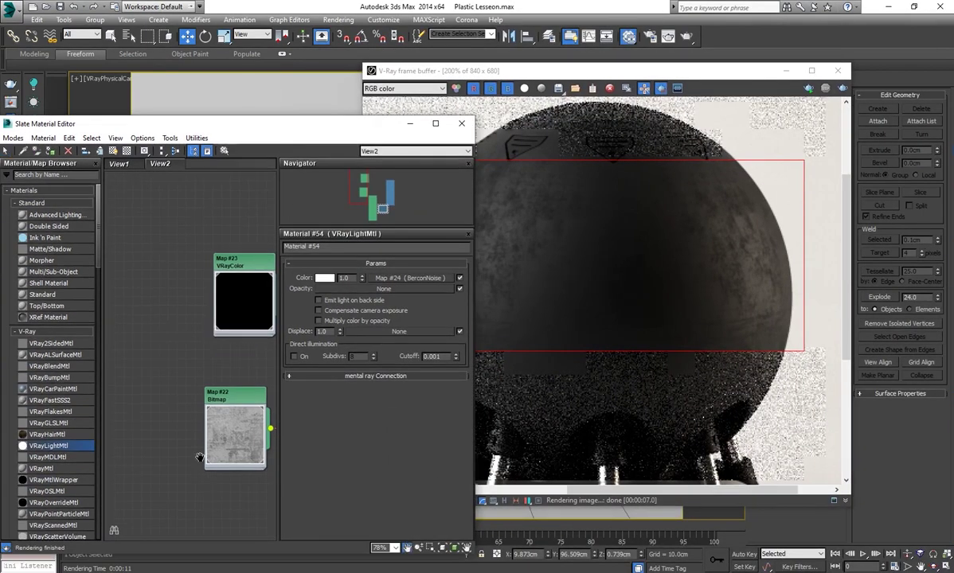
middle_drag(241, 434, 166, 403)
scroll(165, 403, down, 2)
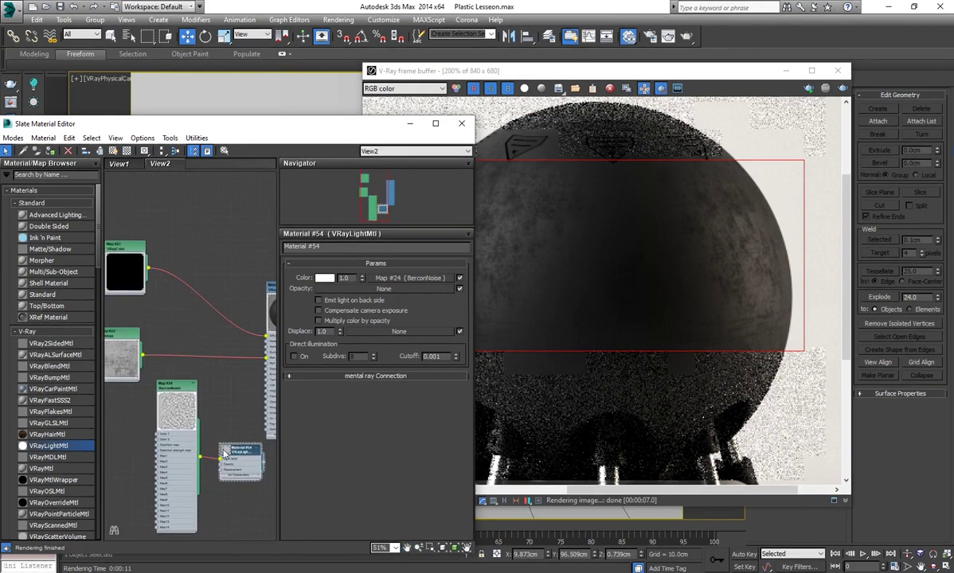
click(669, 264)
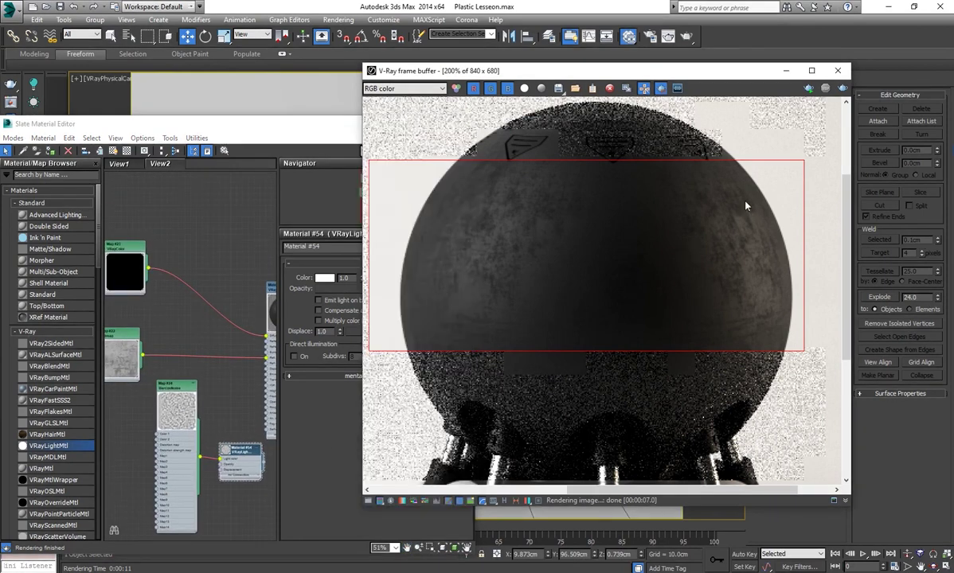
key(shift+q)
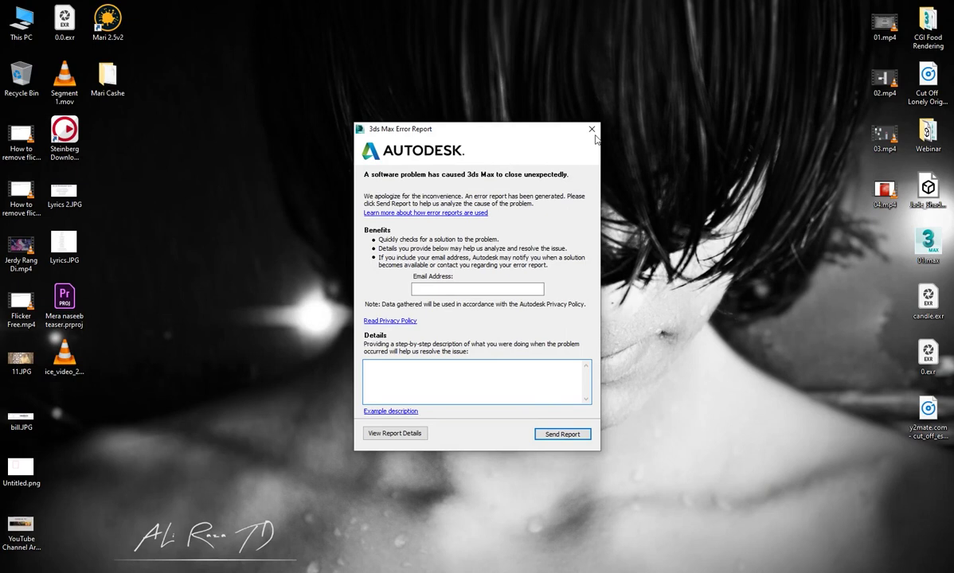
Close the 3ds Max error report and acknowledge the cancellation message
click(591, 129)
click(557, 314)
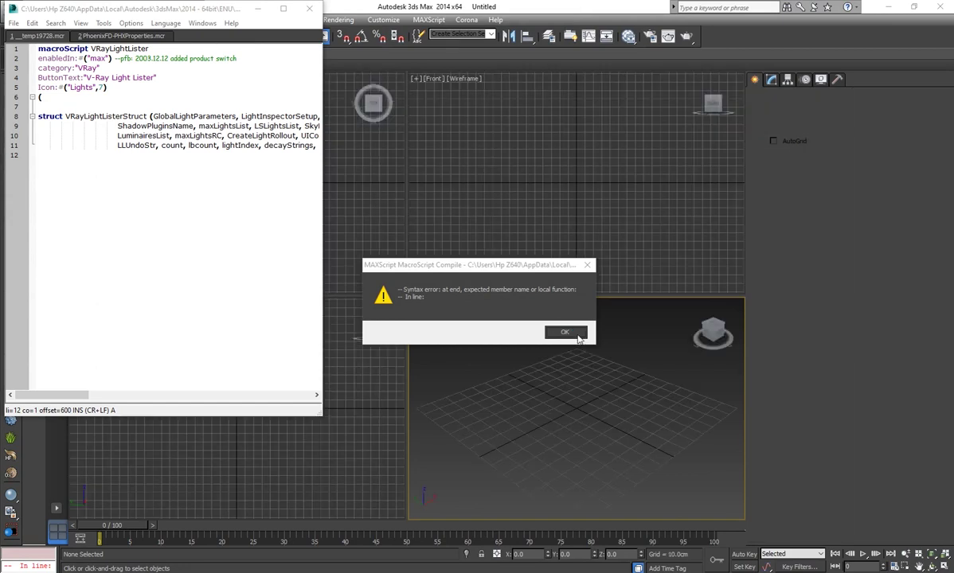
Dismiss the MAXScript error and reopen Plastic Lesseon.max from Recent Documents
click(578, 337)
click(8, 8)
click(144, 72)
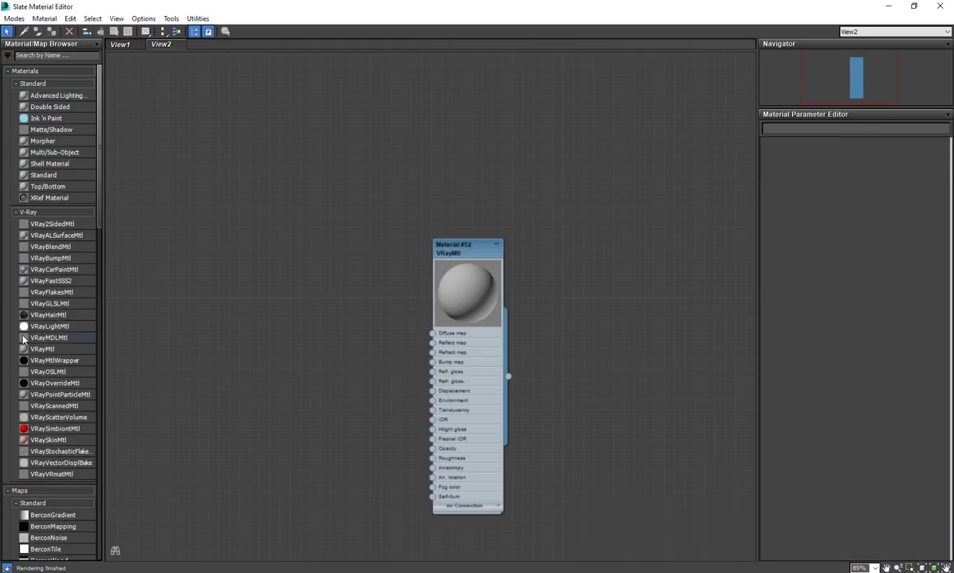
In the Slate Material Editor, bring the fresh Material #52 VRayMtl node into view
scroll(32, 334, down, 5)
scroll(57, 373, down, 5)
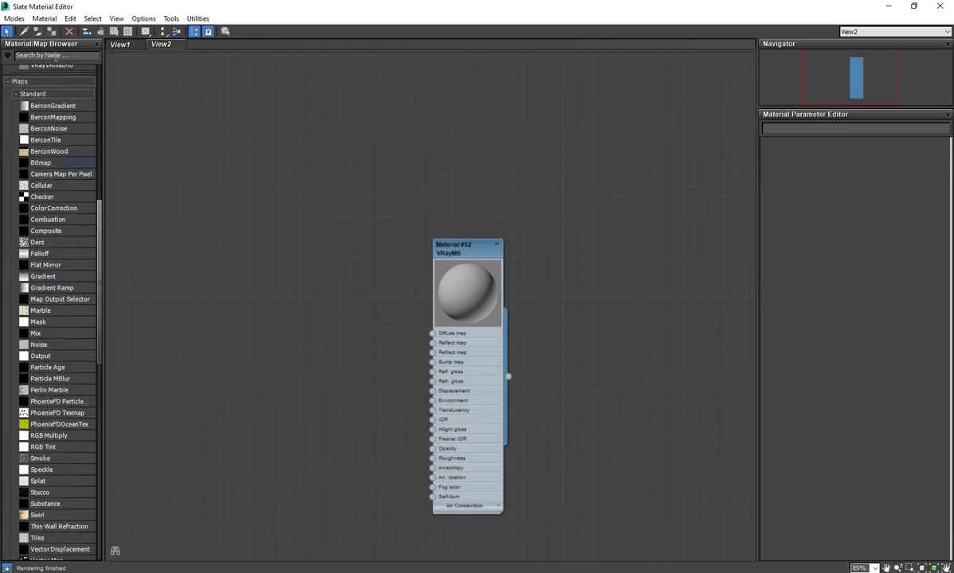
text(vra)
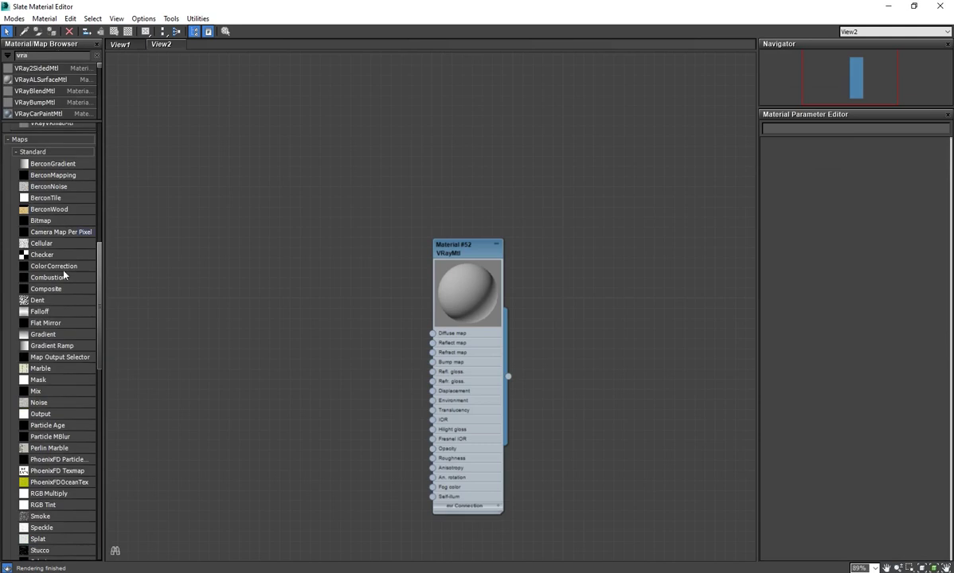
scroll(67, 255, down, 5)
scroll(56, 338, down, 5)
scroll(60, 398, down, 2)
scroll(66, 418, down, 1)
scroll(68, 422, up, 4)
scroll(62, 415, up, 6)
scroll(57, 407, up, 9)
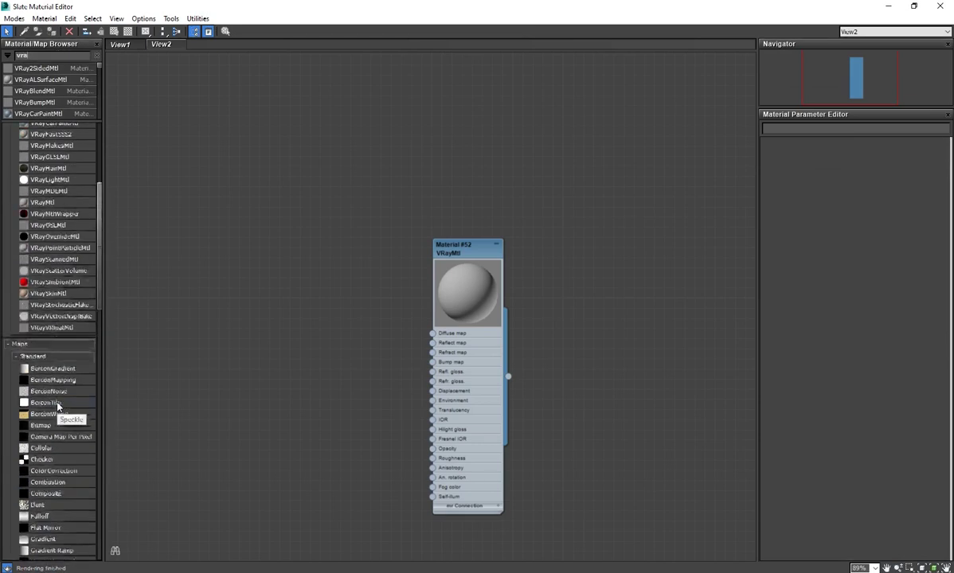
scroll(64, 405, down, 3)
scroll(71, 410, down, 4)
right_click(266, 366)
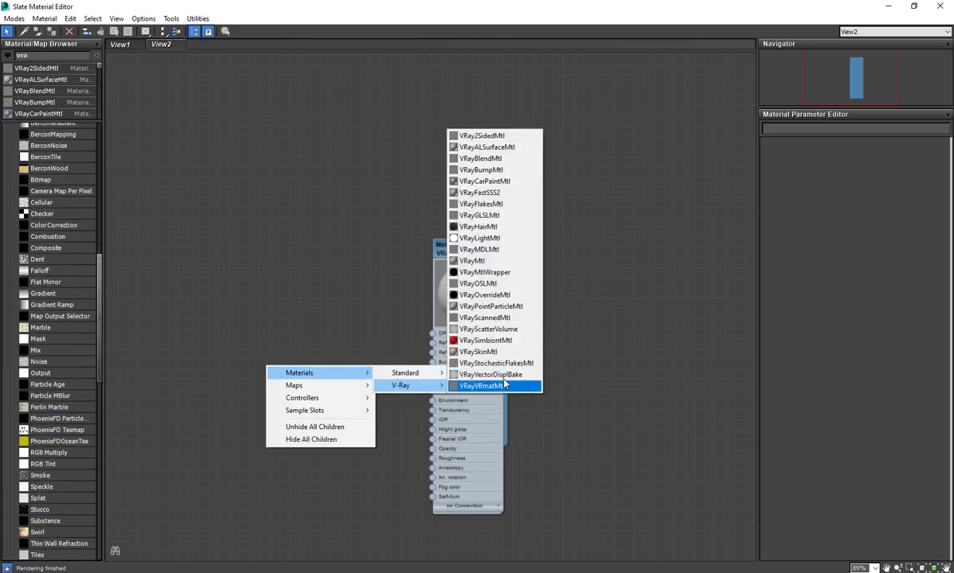
mouse_move(318, 386)
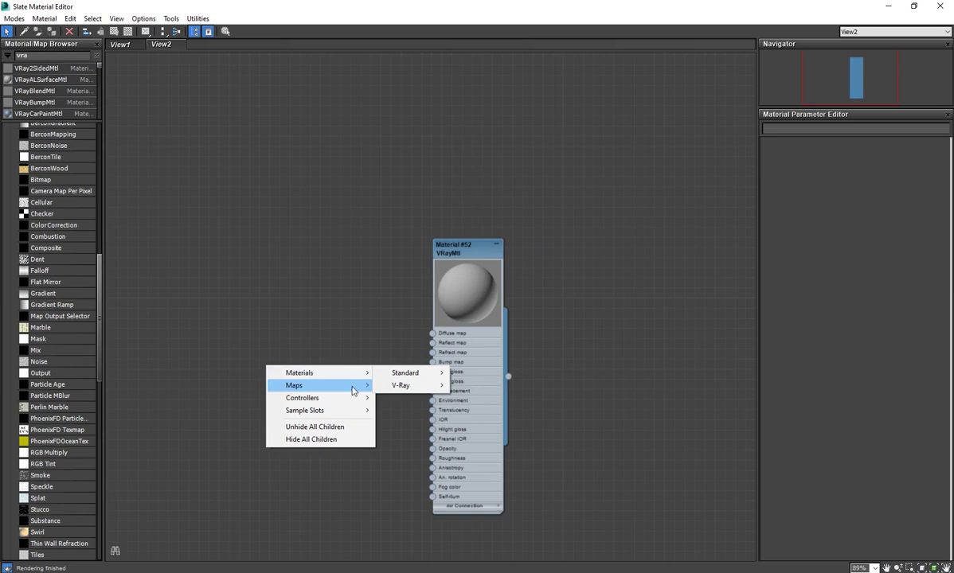
mouse_move(400, 398)
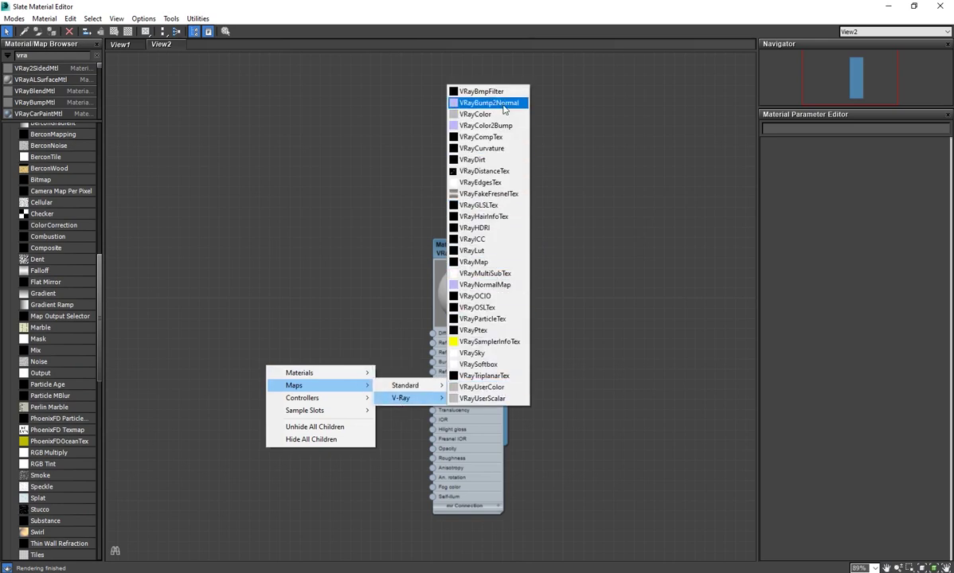
Add a VRayColor map set to pure black and wire it into Material #52's diffuse
click(507, 114)
double_click(237, 356)
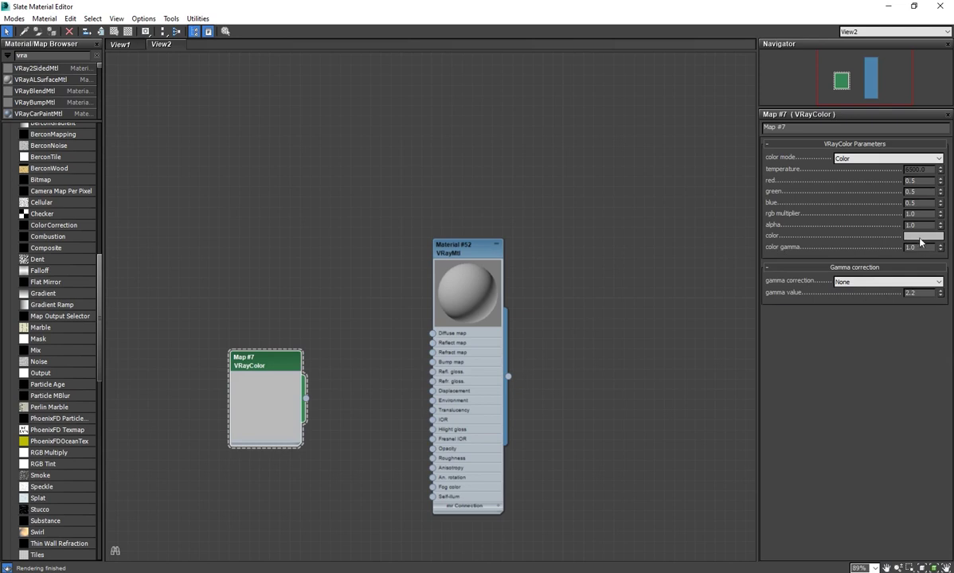
click(922, 242)
drag(228, 115, 228, 158)
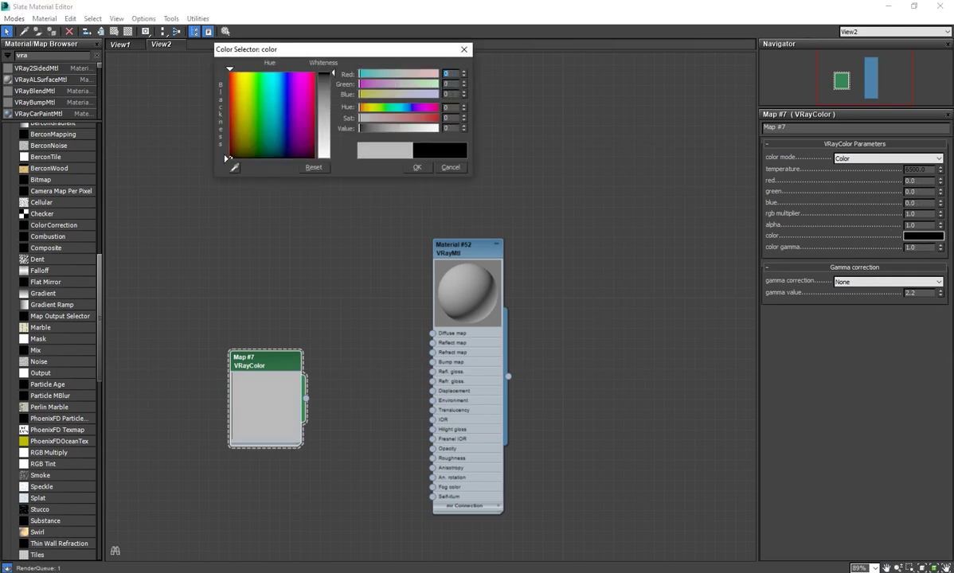
click(428, 167)
drag(306, 403, 433, 333)
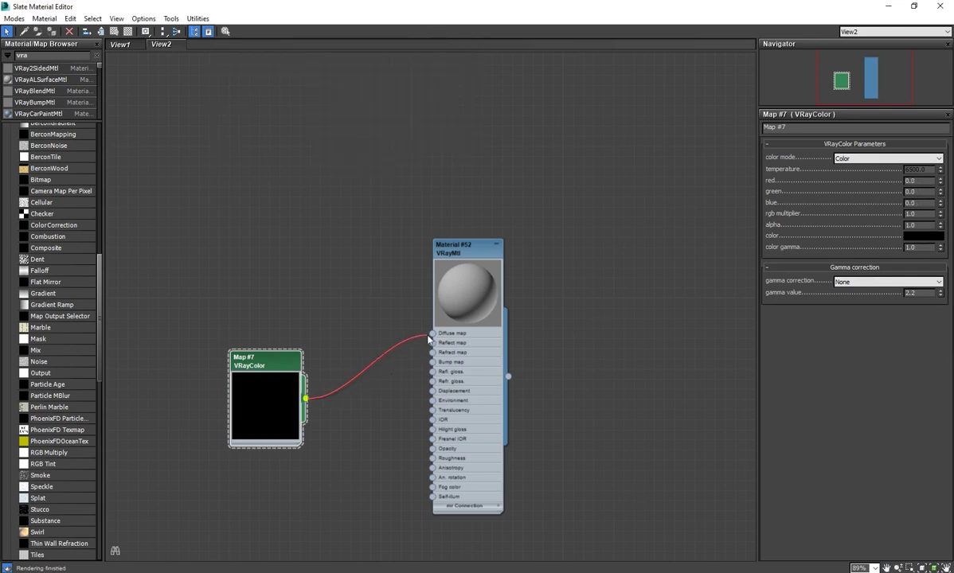
Make Material #52's reflection colour white and switch to the View1 graph with the earlier network
double_click(457, 249)
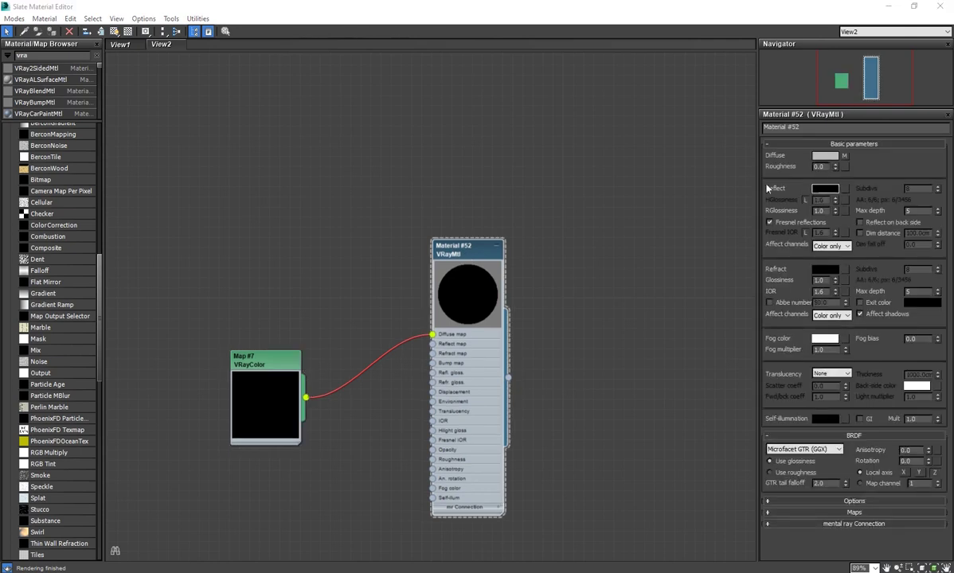
click(825, 188)
drag(334, 141, 438, 141)
click(428, 167)
drag(264, 419, 296, 245)
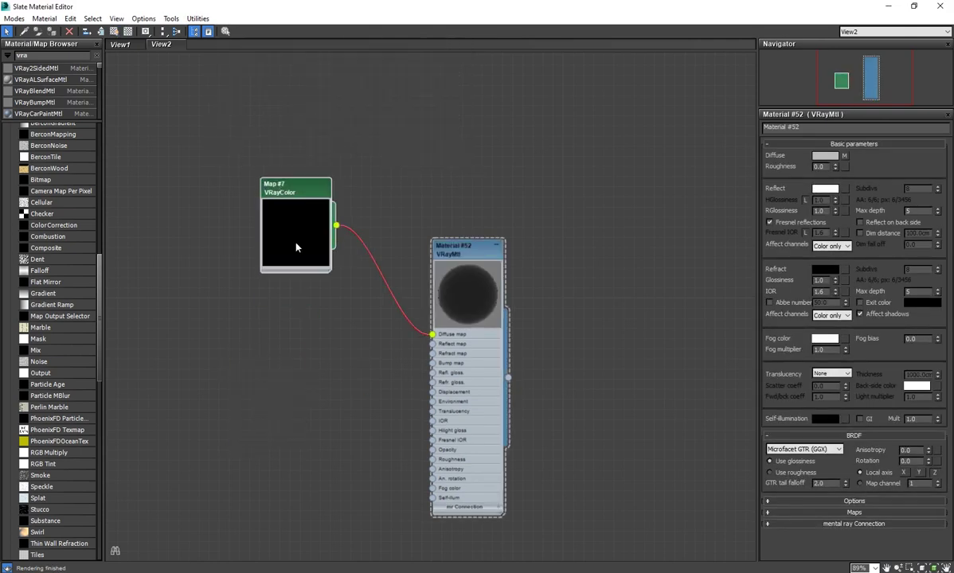
scroll(388, 375, down, 3)
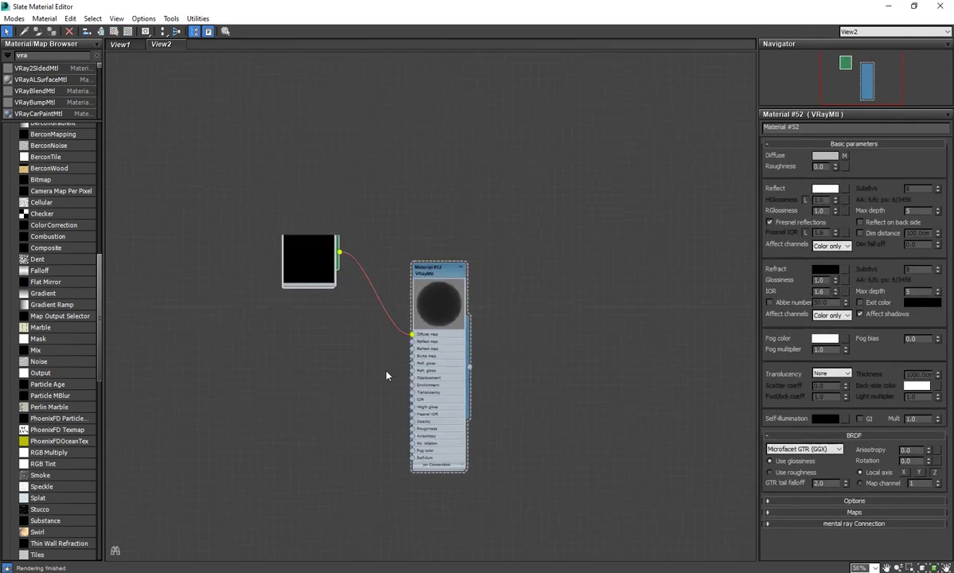
click(123, 44)
scroll(263, 404, up, 2)
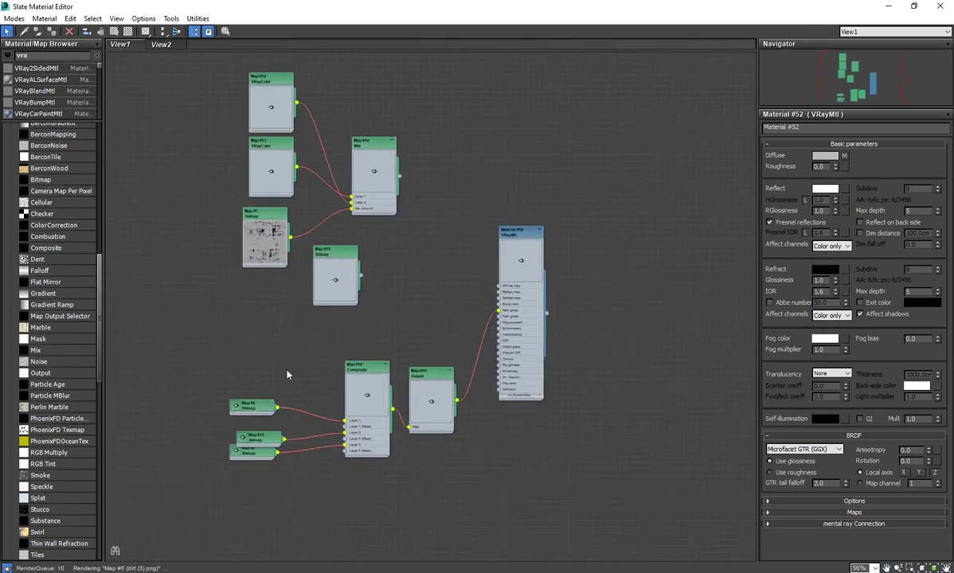
scroll(261, 415, up, 1)
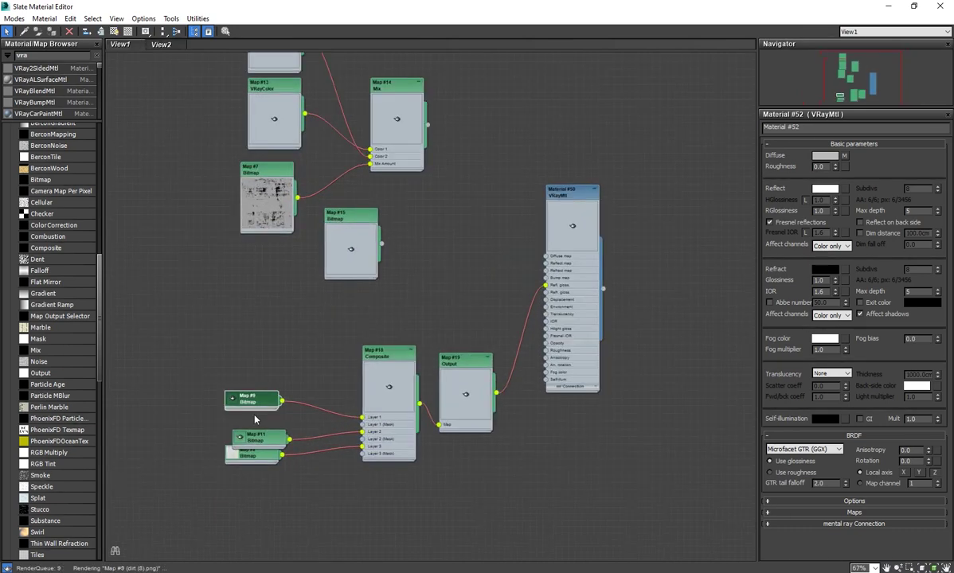
Pull the dirt bitmap Map #8 out from behind Map #11 and check its parameters
scroll(251, 450, up, 1)
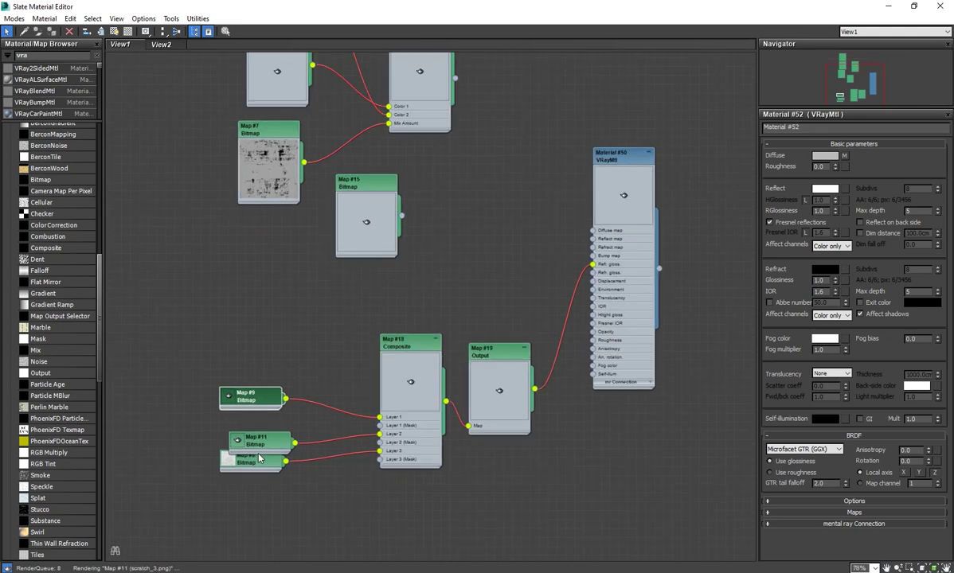
scroll(242, 395, up, 1)
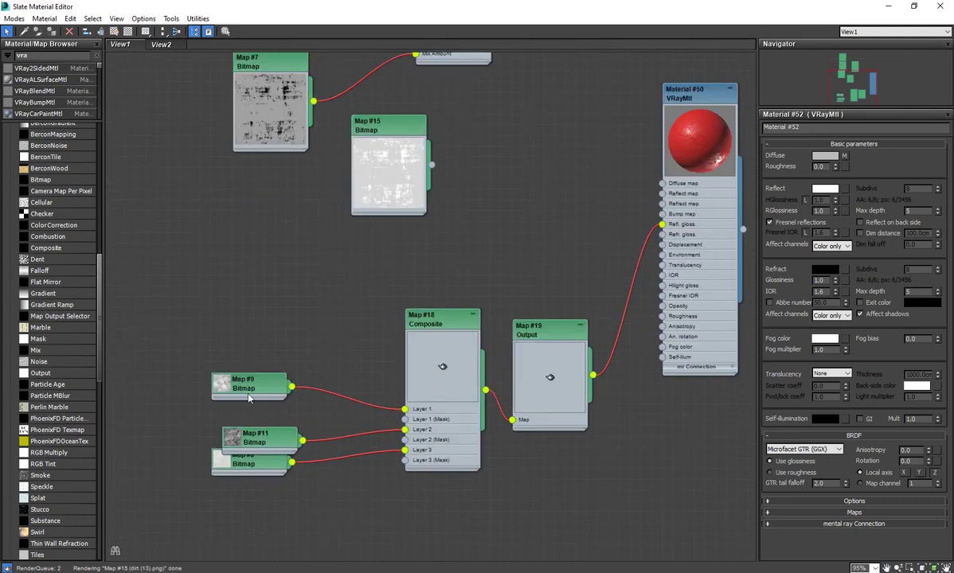
drag(246, 468, 247, 489)
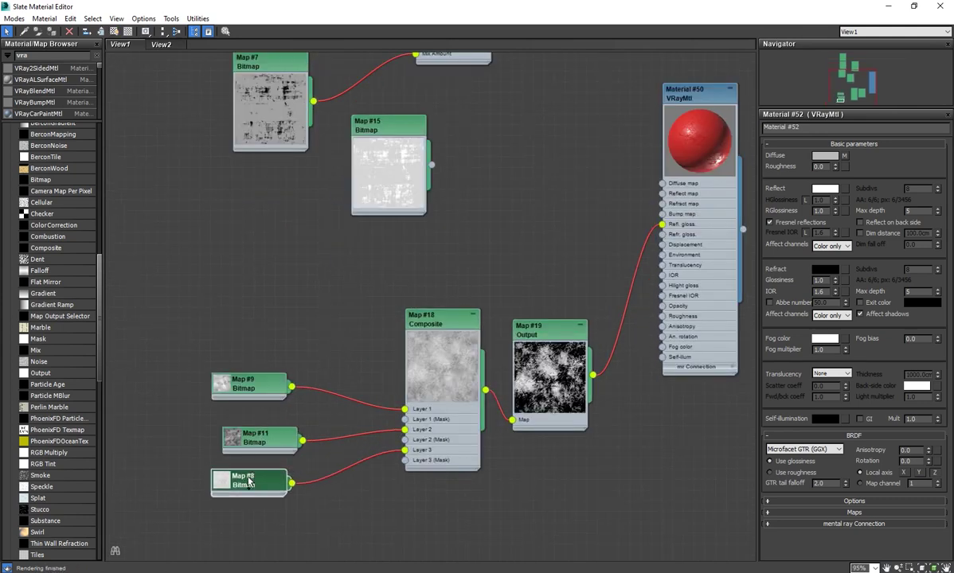
double_click(249, 482)
right_click(248, 490)
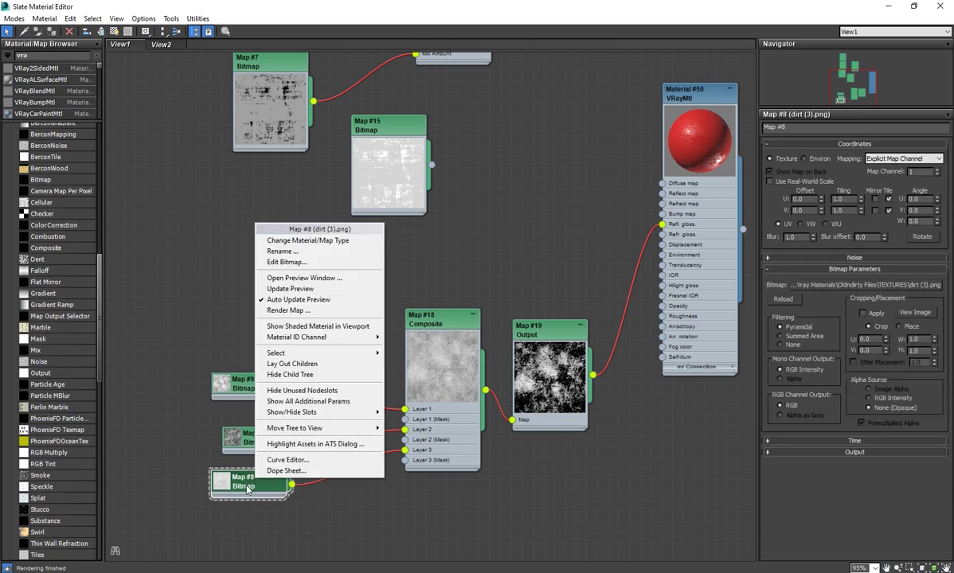
key(Escape)
click(161, 44)
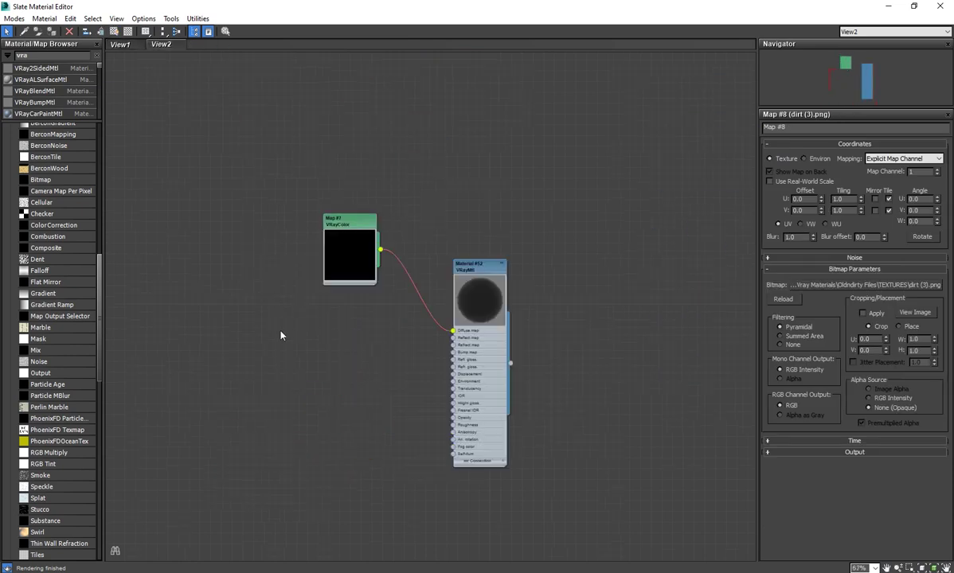
scroll(311, 380, down, 2)
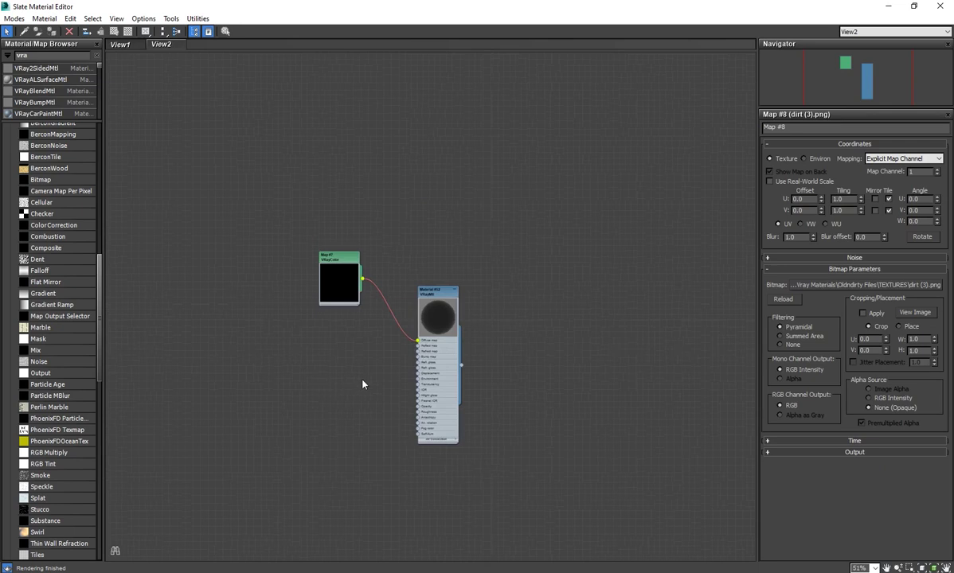
scroll(333, 373, up, 1)
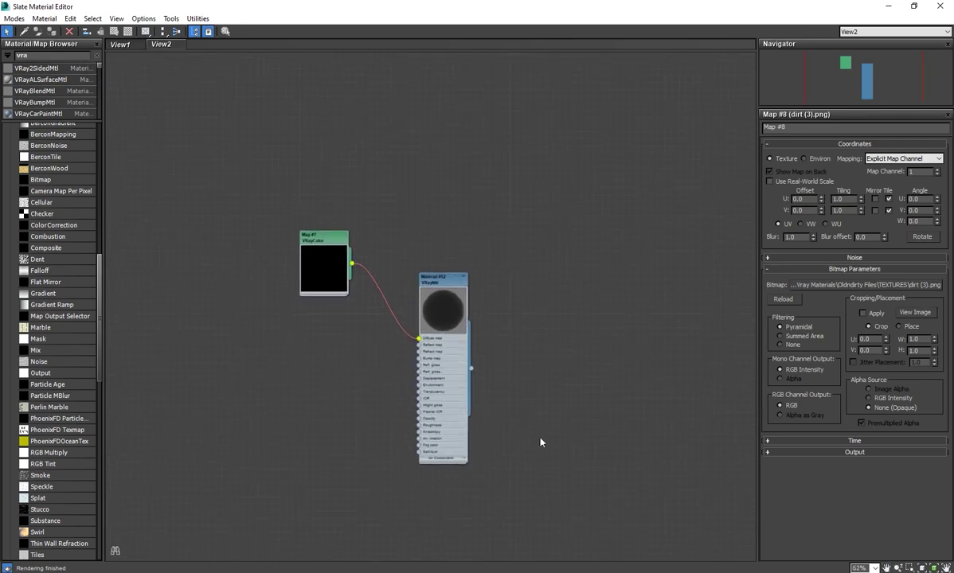
scroll(422, 402, up, 2)
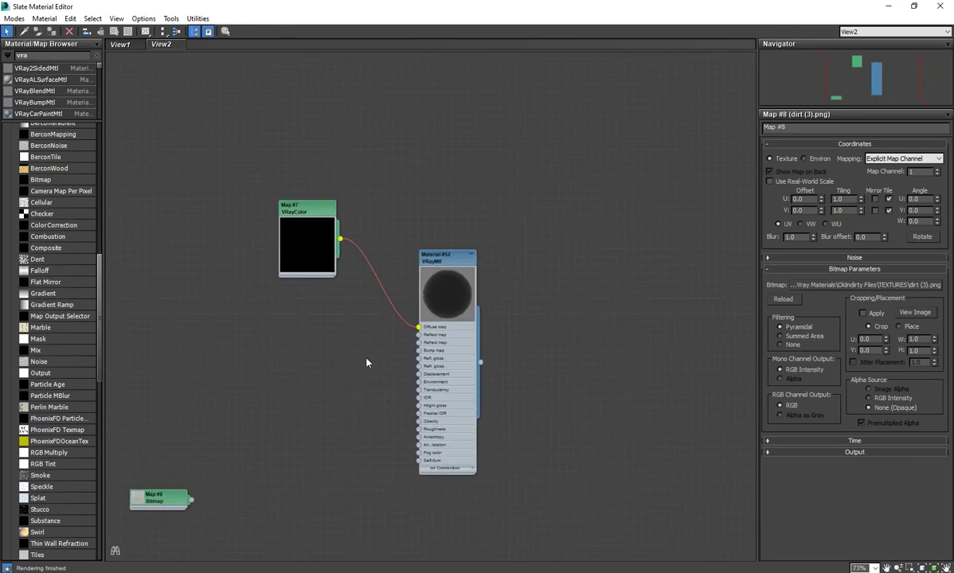
Set Material #52's reflection glossiness to 0.6 and wire the dirt bitmap Map #8 into it
double_click(456, 265)
text(6)
key(Return)
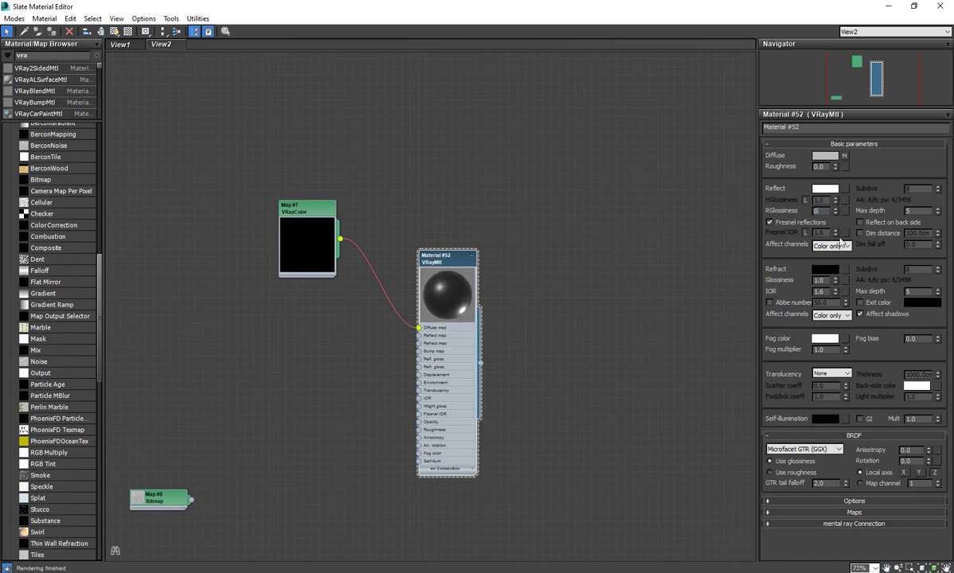
key(Return)
key(Return)
mouse_move(189, 503)
mouse_down()
mouse_move(265, 478)
mouse_move(404, 393)
mouse_move(418, 359)
mouse_up()
drag(238, 477, 287, 394)
click(446, 261)
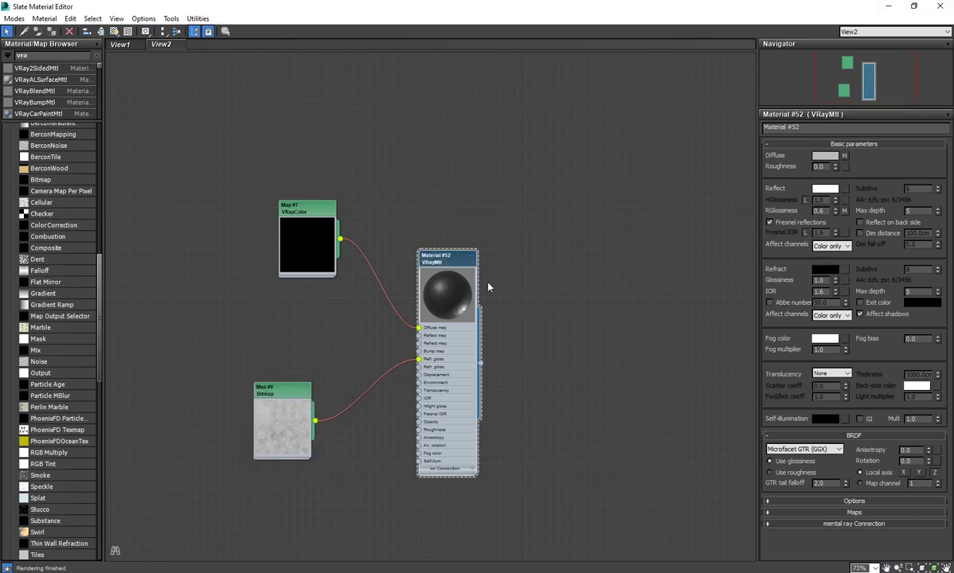
click(278, 389)
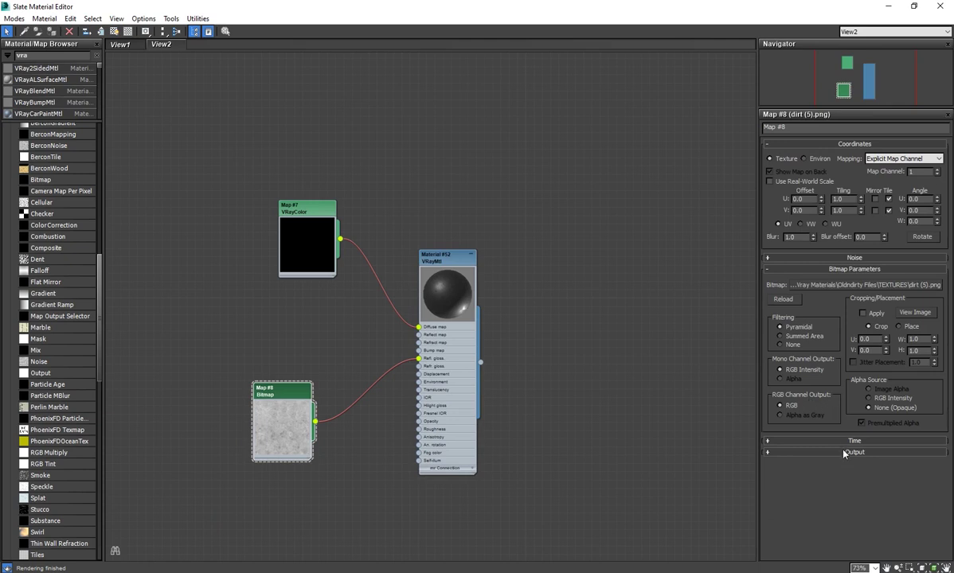
Enable the dirt bitmap's colour map and sag the curve with a Bezier point near 0.7, 0.209
click(845, 454)
click(798, 355)
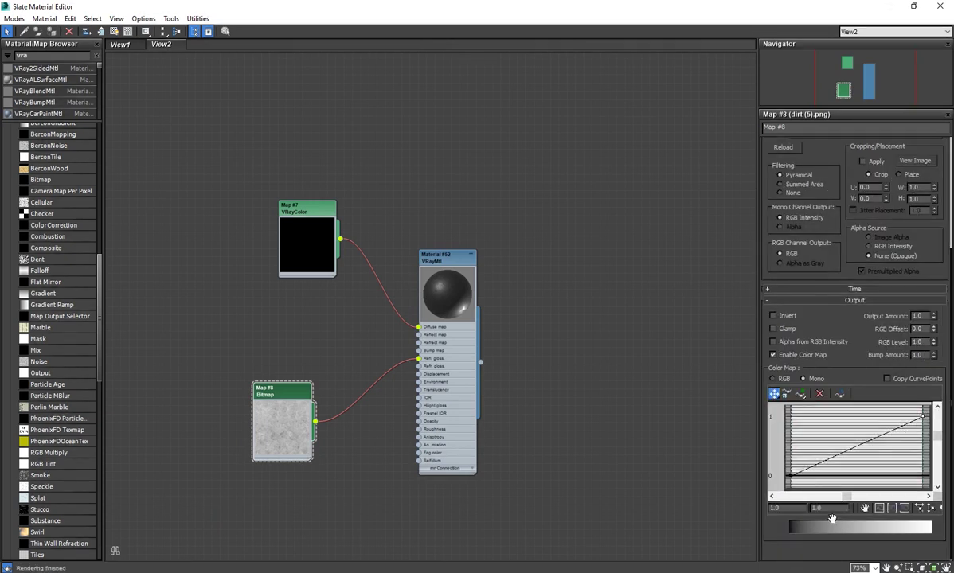
text(0.7)
key(Return)
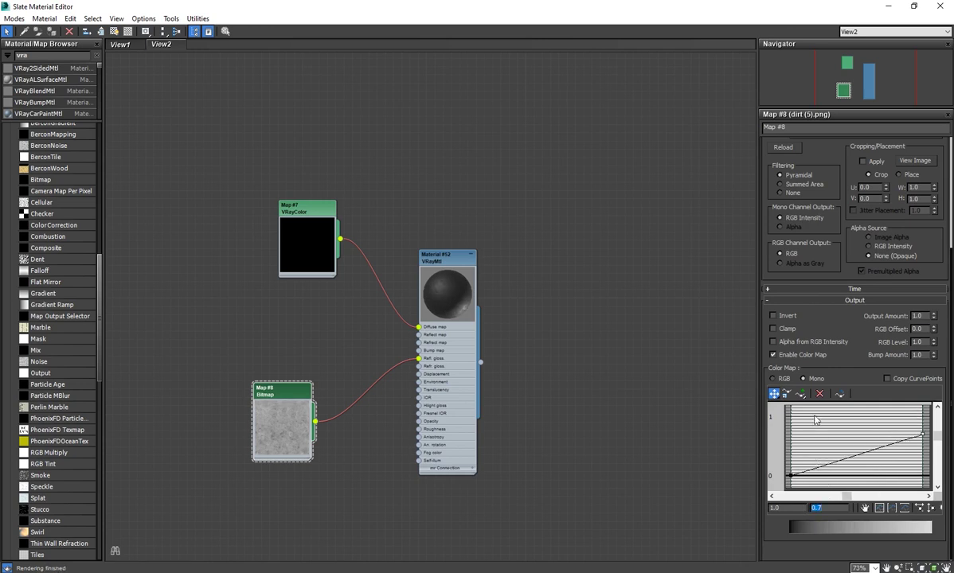
click(801, 394)
click(862, 453)
right_click(863, 453)
click(824, 532)
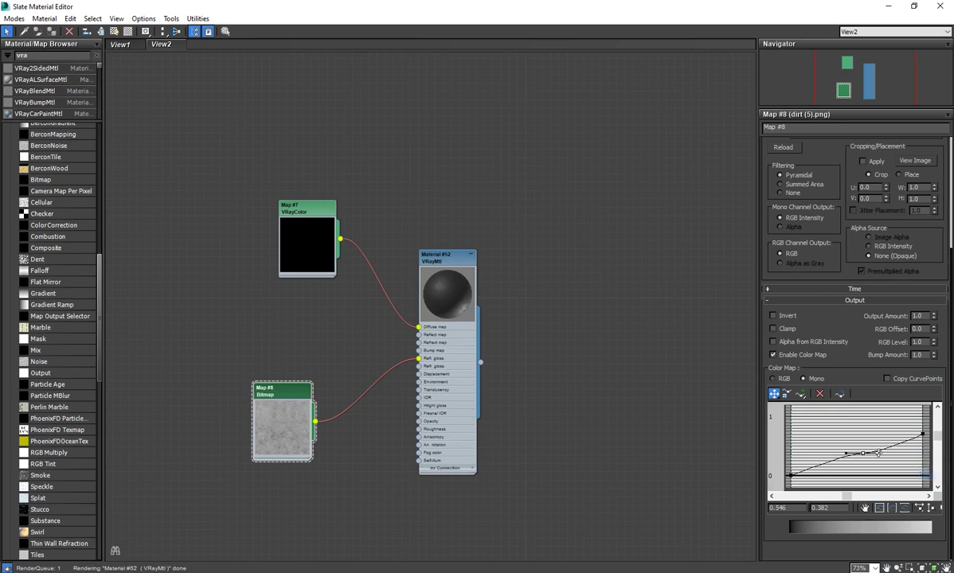
drag(865, 454, 884, 465)
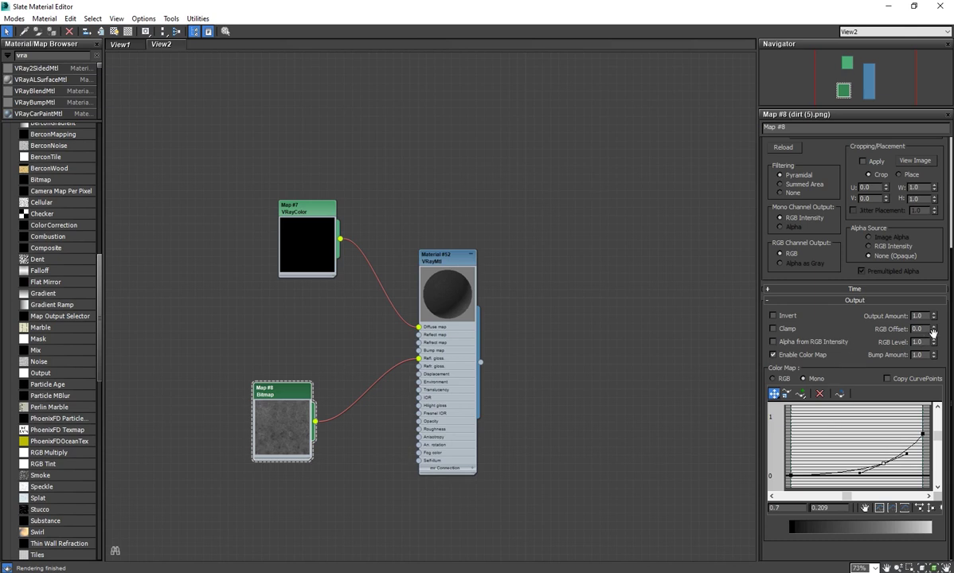
Raise the dirt bitmap's Output Amount to 5.0
drag(935, 318, 936, 293)
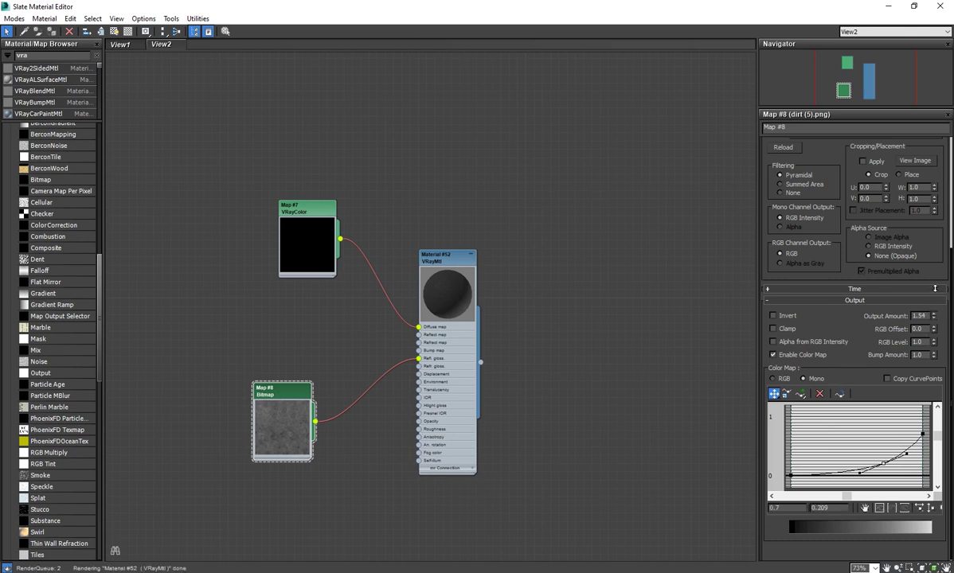
double_click(920, 316)
text(2)
key(Return)
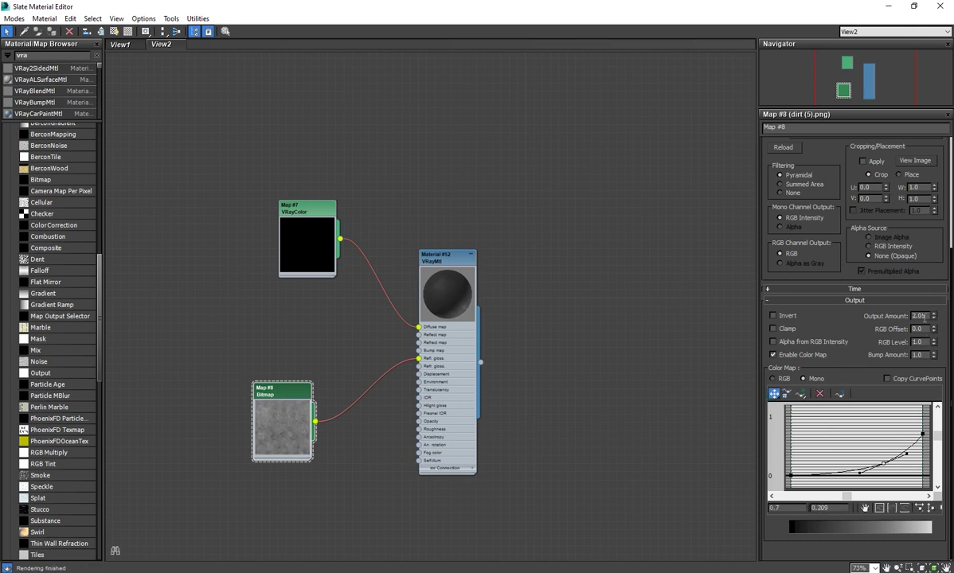
key(Return)
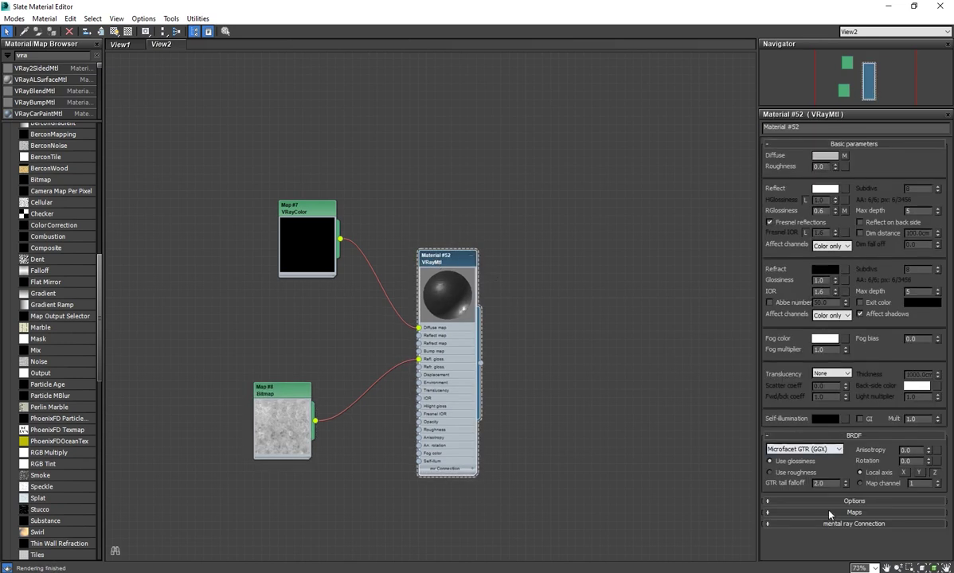
Assign Material #52 to ShaderBall_Top and ShaderBall_Bottom and start a production render
click(829, 514)
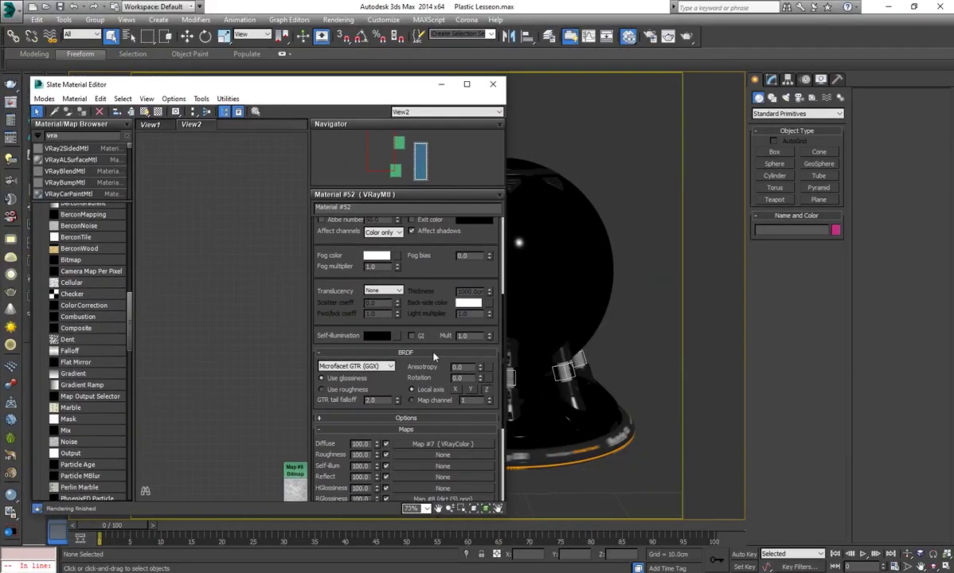
click(576, 268)
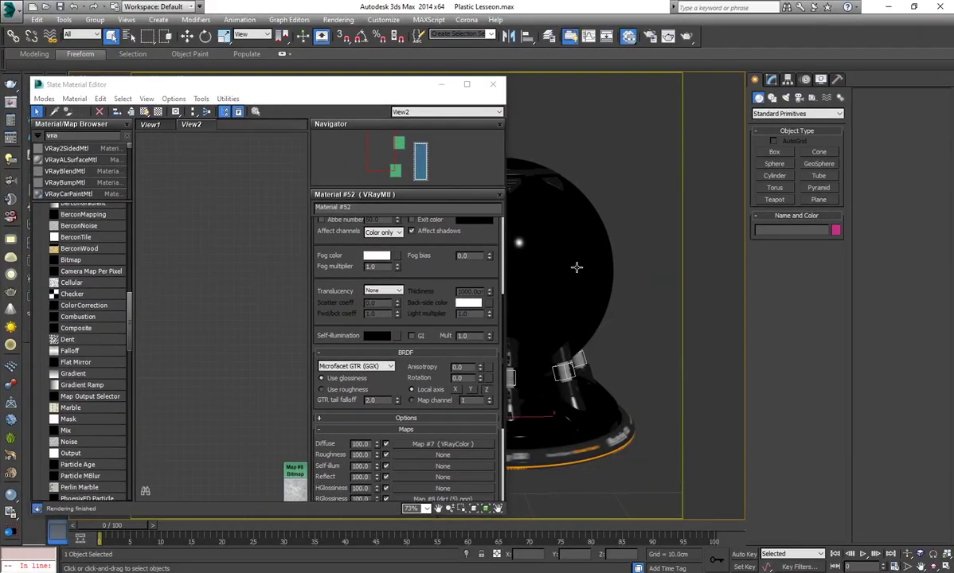
ctrl+click(608, 411)
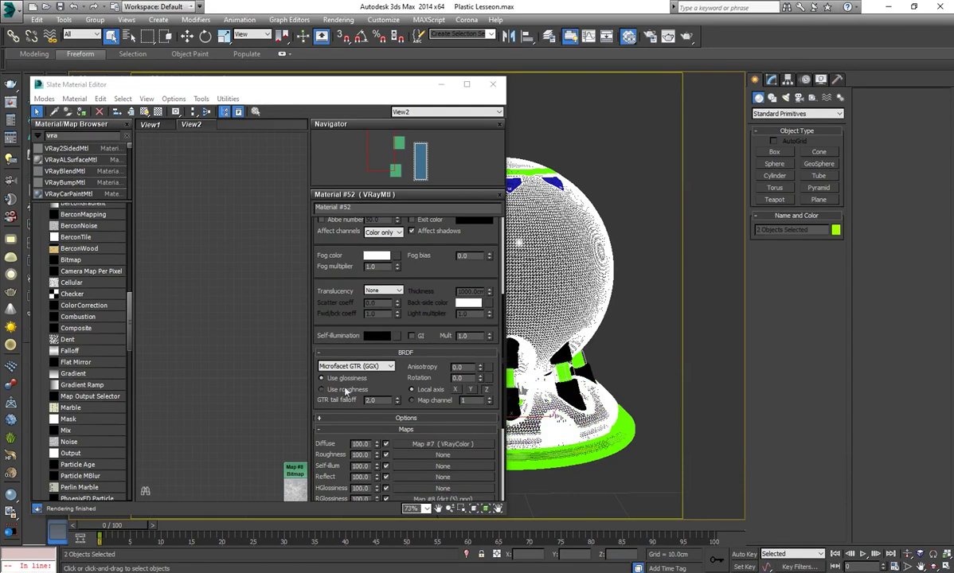
scroll(231, 395, down, 1)
middle_drag(231, 395, 192, 385)
scroll(222, 337, down, 1)
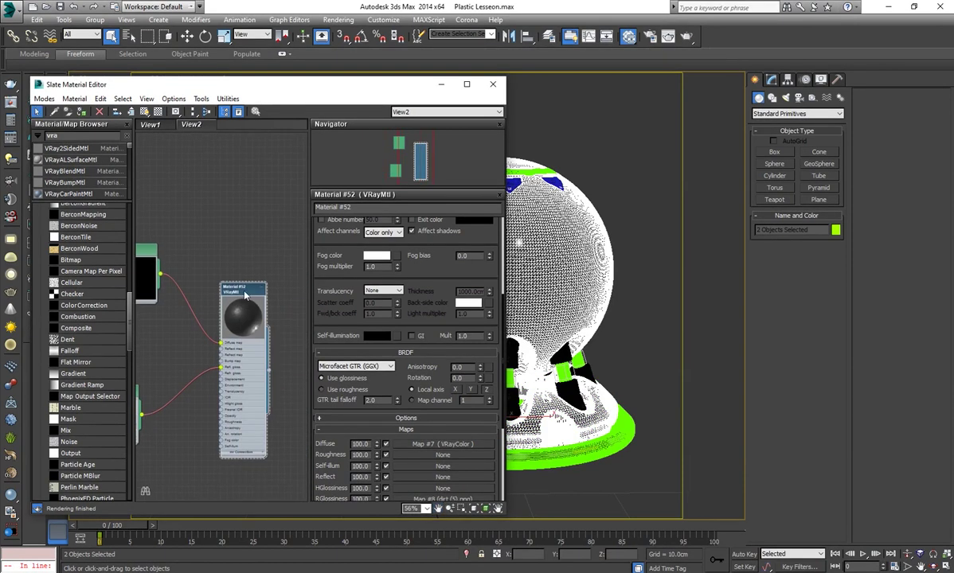
click(73, 114)
click(557, 120)
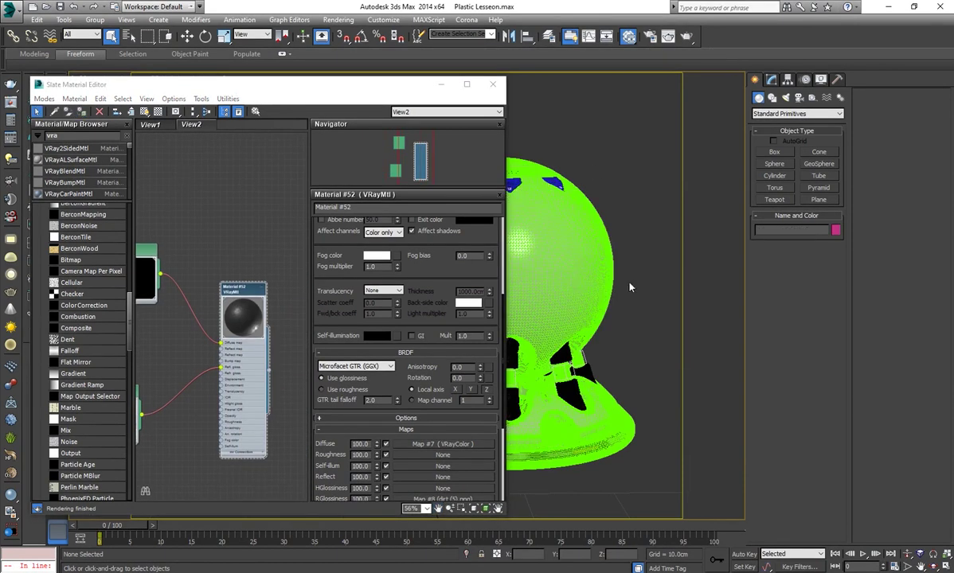
click(687, 37)
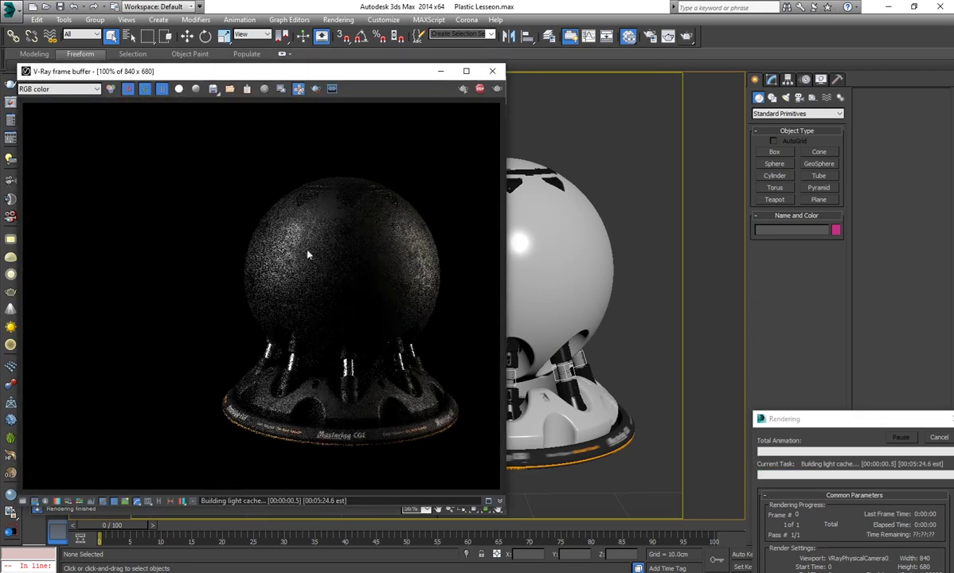
Move the render window aside and reposition the bitmap node in the Slate graph
scroll(328, 258, up, 1)
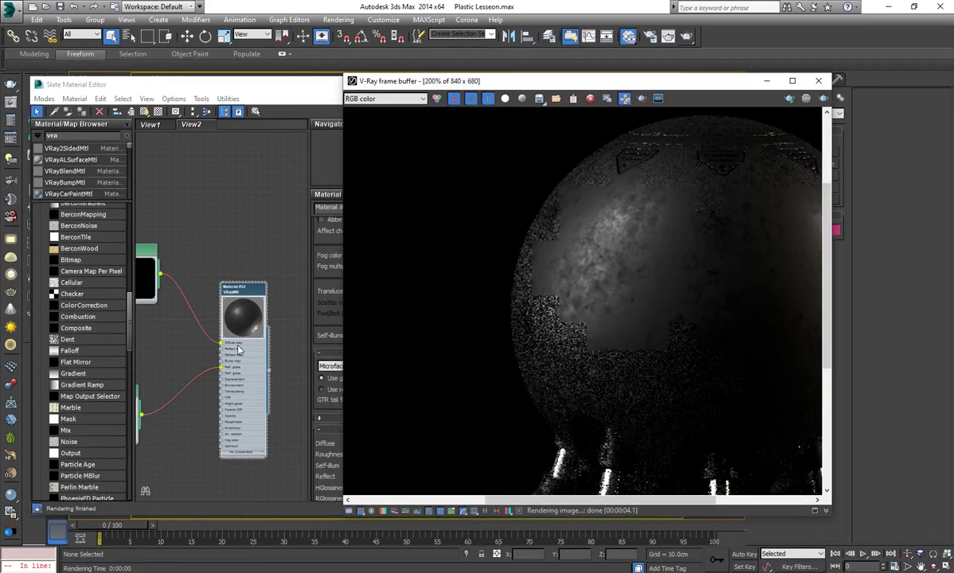
drag(337, 77, 826, 87)
middle_drag(191, 393, 243, 375)
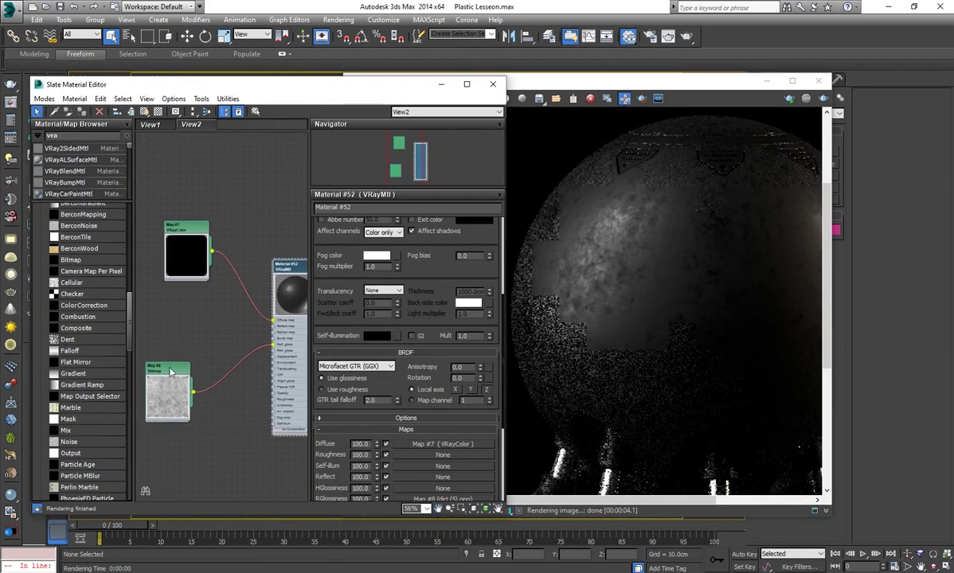
drag(175, 373, 185, 361)
scroll(344, 468, down, 3)
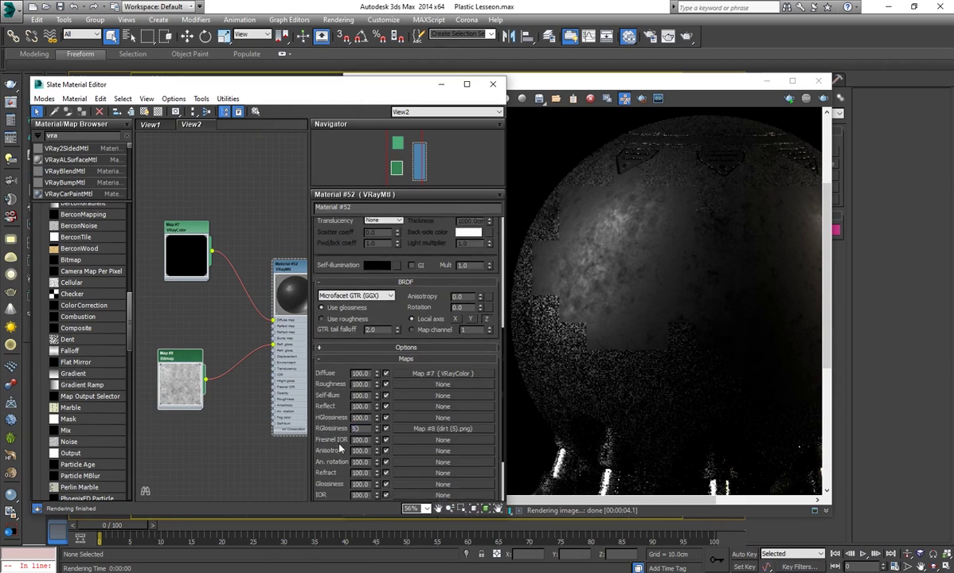
scroll(338, 442, down, 1)
Region-render a box over the sphere, then return to the material editor and collapse the bitmap node
click(642, 98)
drag(561, 223, 646, 314)
key(shift+q)
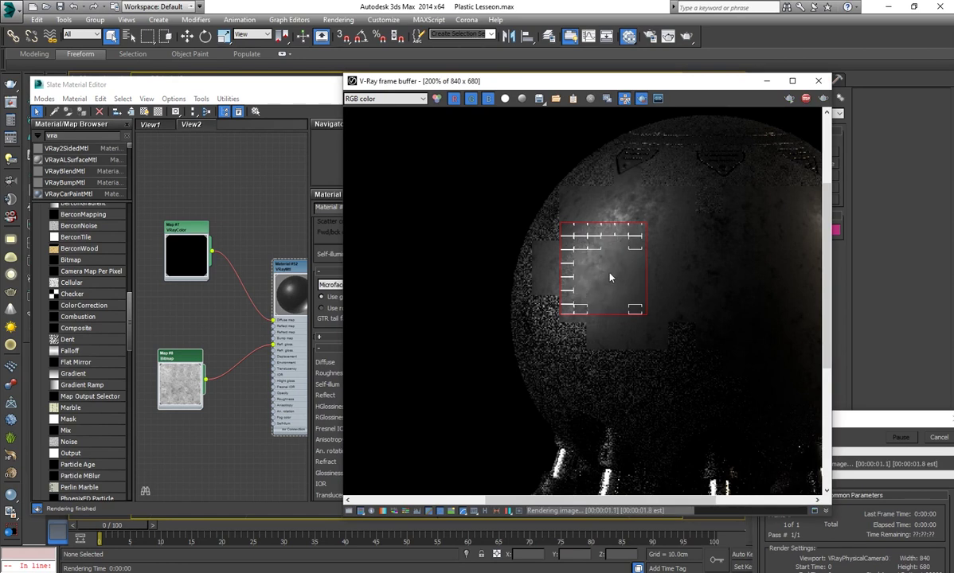
click(289, 383)
click(173, 361)
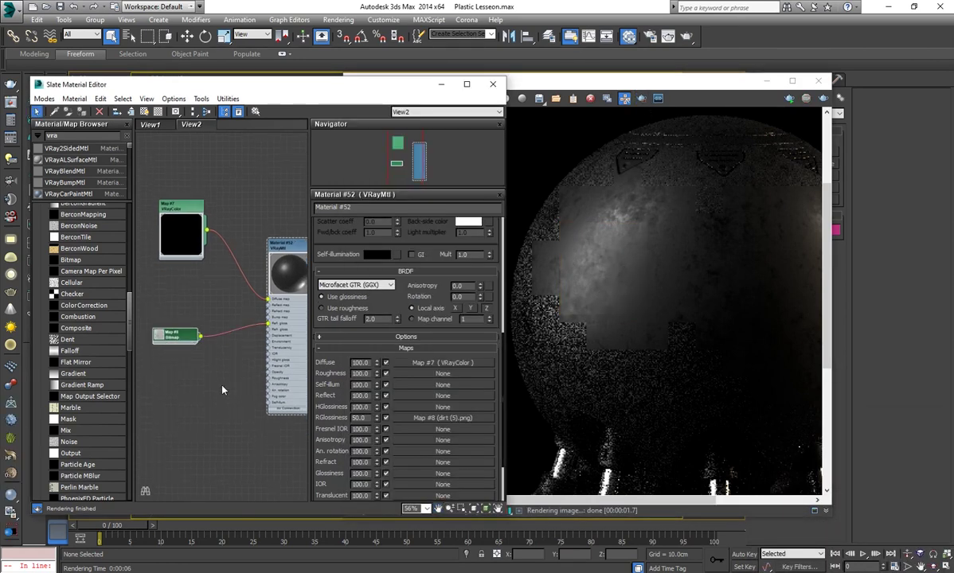
click(465, 85)
Shift the material node right and drop a BerconNoise map, Map #9, below the dirt bitmap
scroll(398, 345, up, 2)
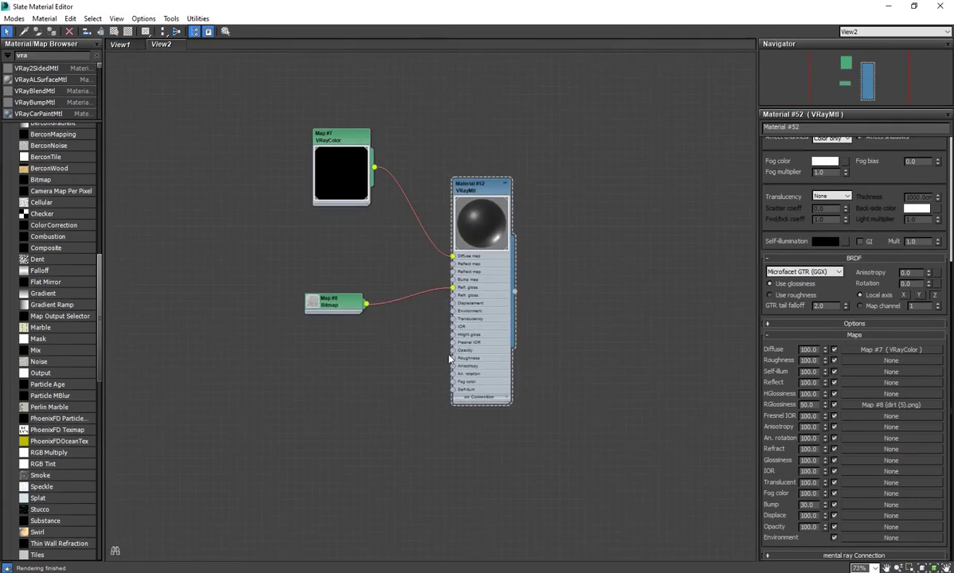
drag(480, 191, 547, 192)
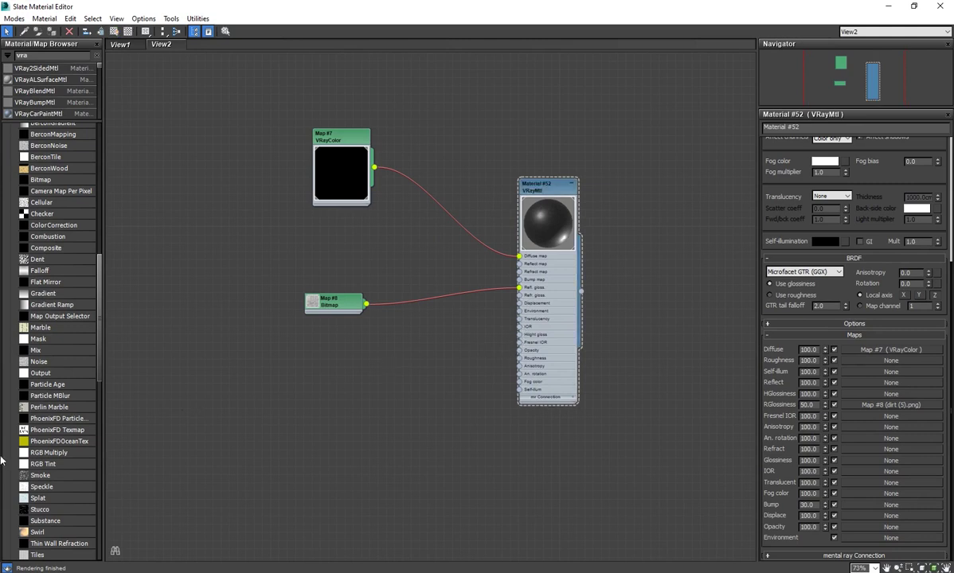
scroll(104, 451, down, 1)
scroll(283, 432, up, 1)
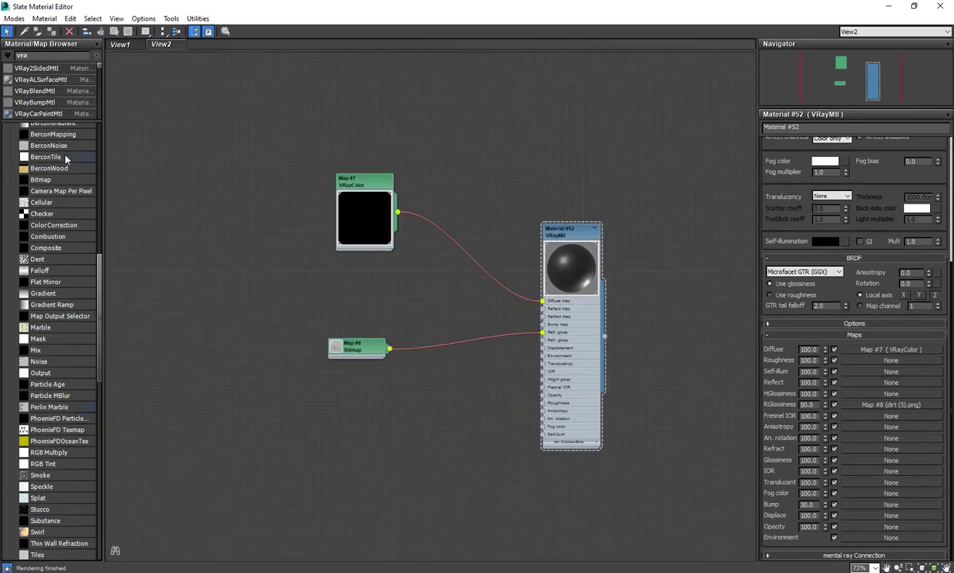
mouse_move(49, 146)
mouse_down()
mouse_move(317, 368)
mouse_move(362, 418)
mouse_up()
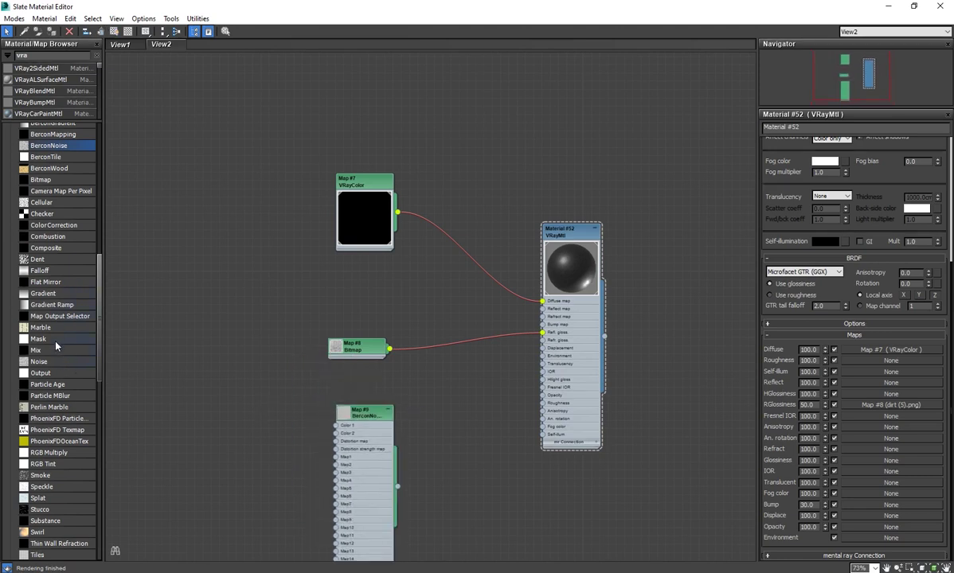
scroll(63, 359, down, 4)
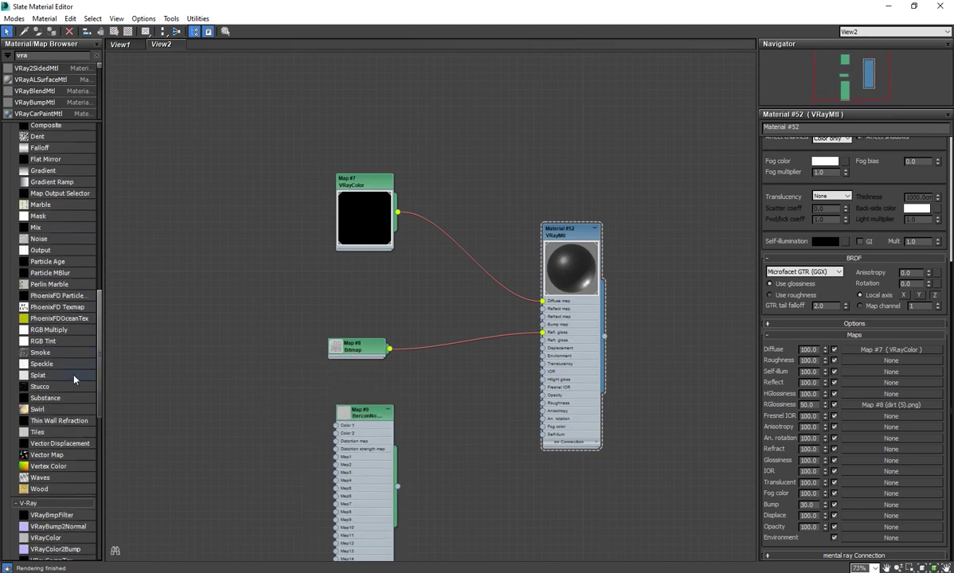
scroll(74, 378, down, 5)
scroll(75, 390, down, 2)
scroll(77, 398, down, 3)
scroll(77, 398, down, 2)
scroll(77, 398, up, 5)
scroll(78, 398, up, 5)
scroll(78, 398, up, 5)
scroll(77, 398, up, 5)
scroll(78, 398, up, 5)
scroll(77, 397, up, 2)
scroll(77, 396, down, 3)
scroll(78, 396, down, 3)
scroll(77, 396, down, 3)
scroll(78, 398, down, 5)
scroll(78, 398, down, 3)
scroll(77, 394, down, 3)
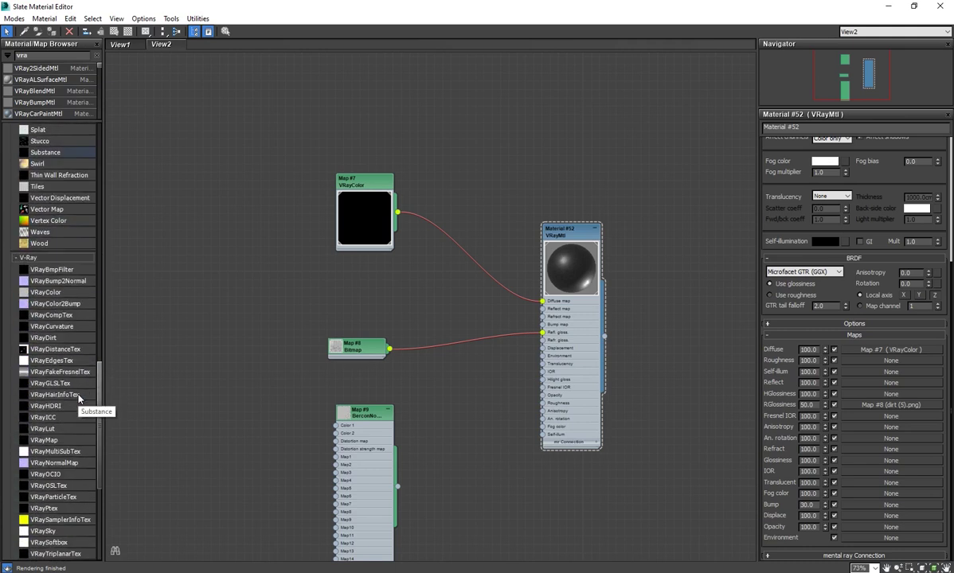
scroll(75, 389, down, 3)
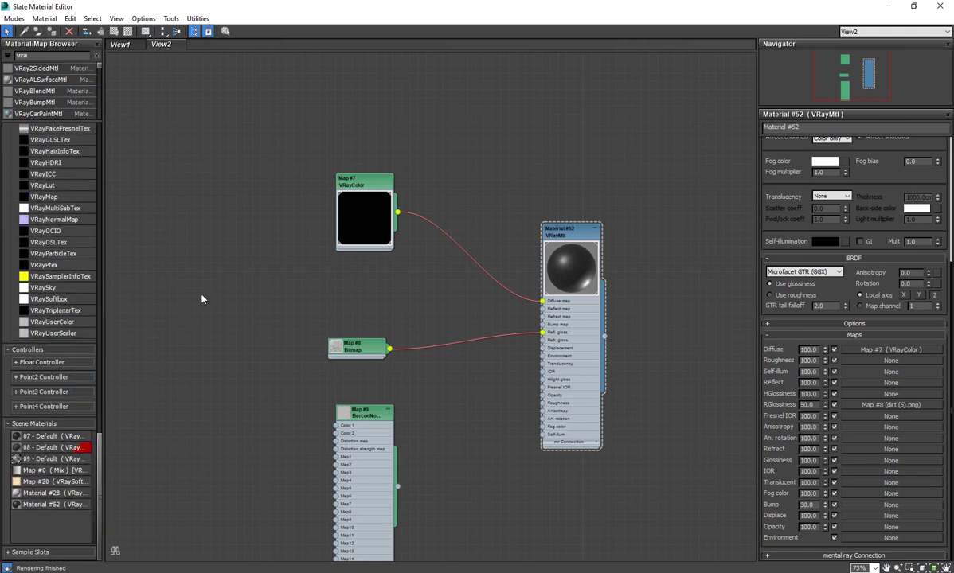
click(96, 55)
Create VRayLightMtl Material #54 driven by BerconNoise Map #9 and apply it to the top sphere
right_click(476, 391)
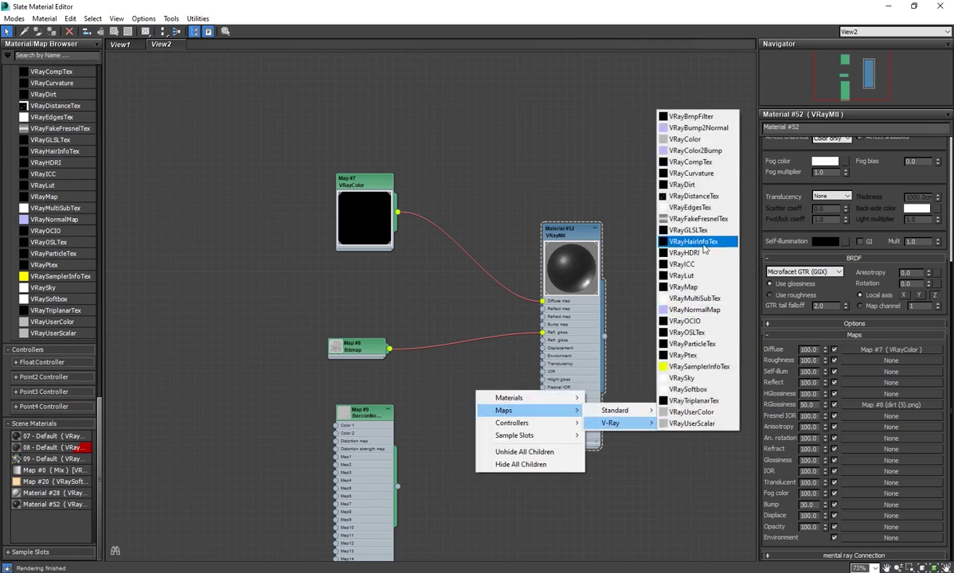
mouse_move(617, 410)
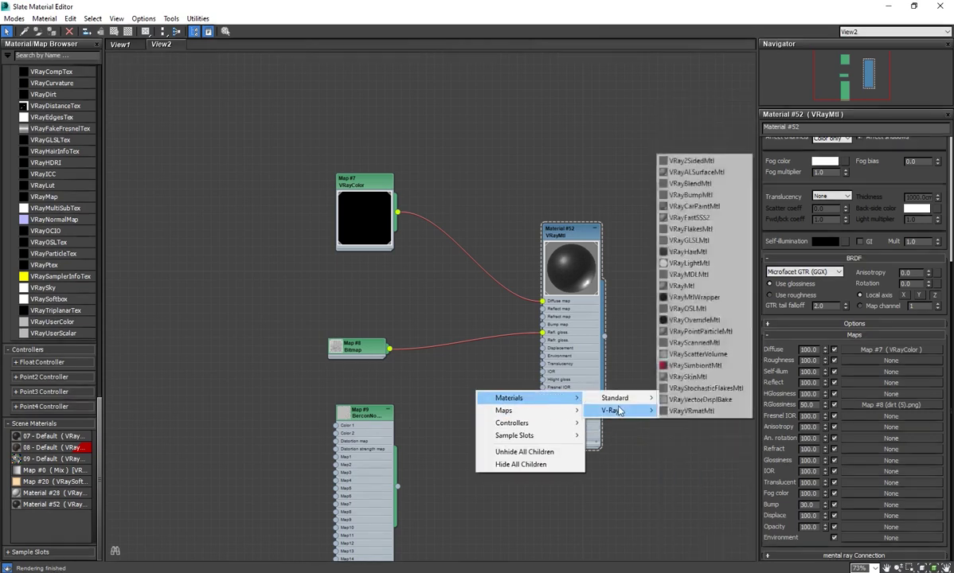
click(723, 272)
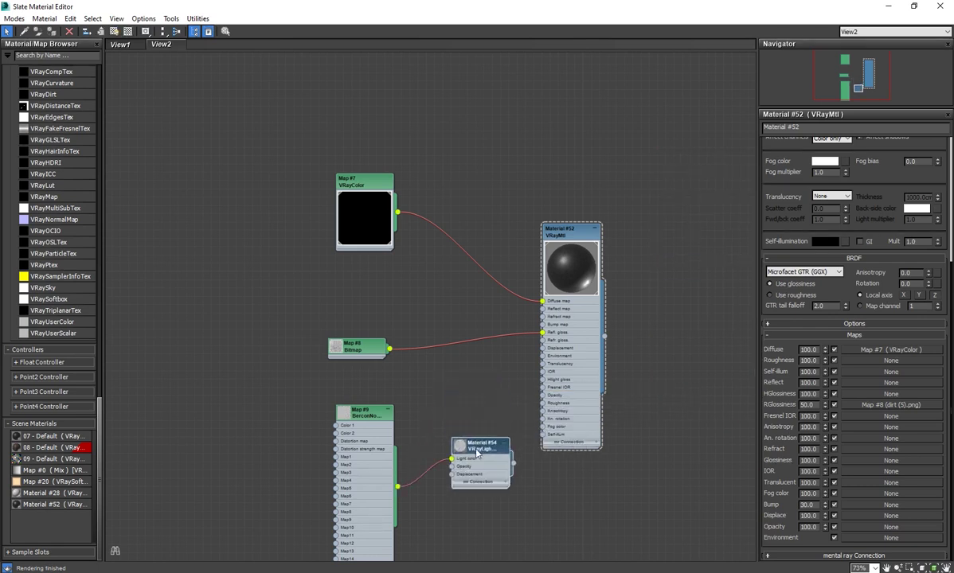
drag(474, 384, 500, 415)
double_click(560, 12)
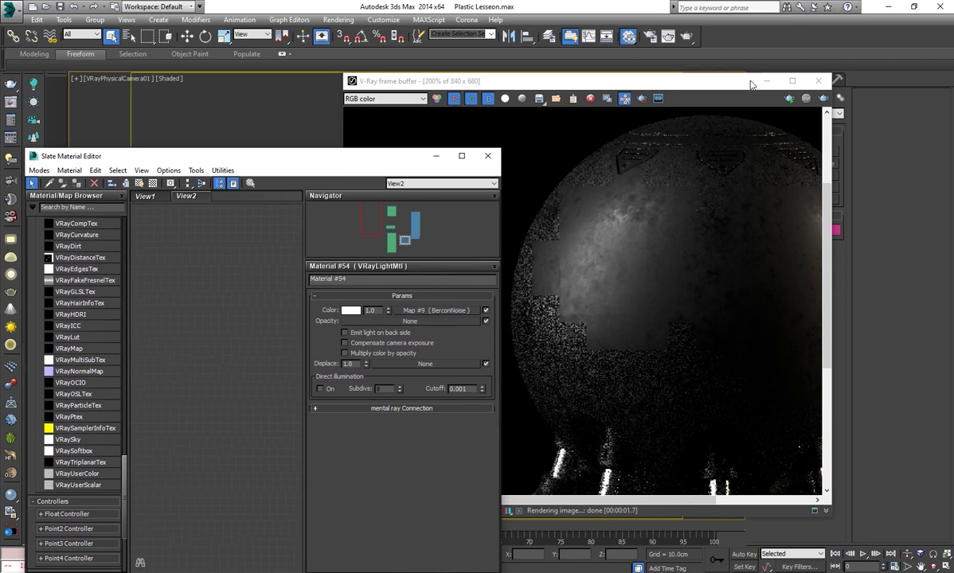
mouse_move(746, 89)
mouse_down()
mouse_move(616, 442)
mouse_move(620, 414)
mouse_up()
click(587, 255)
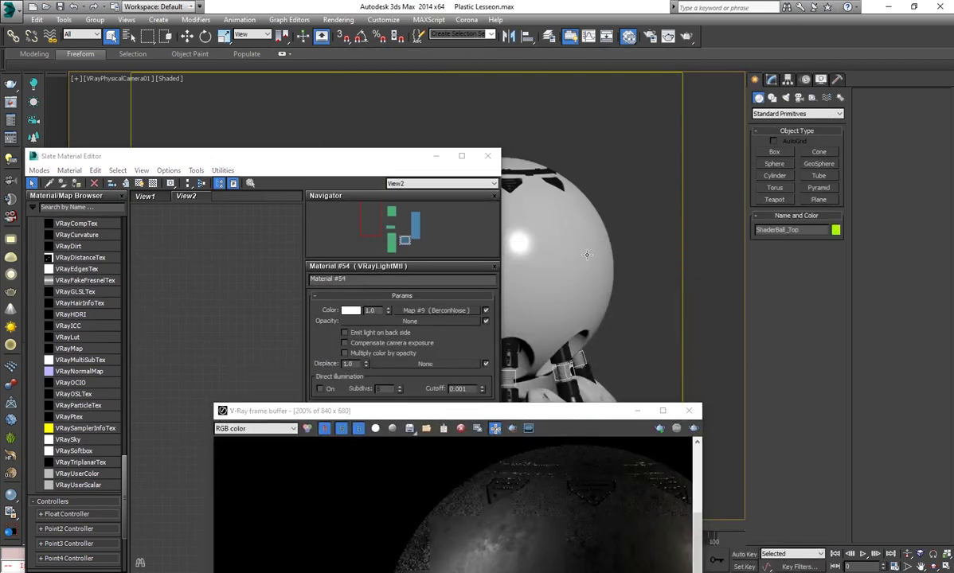
click(74, 184)
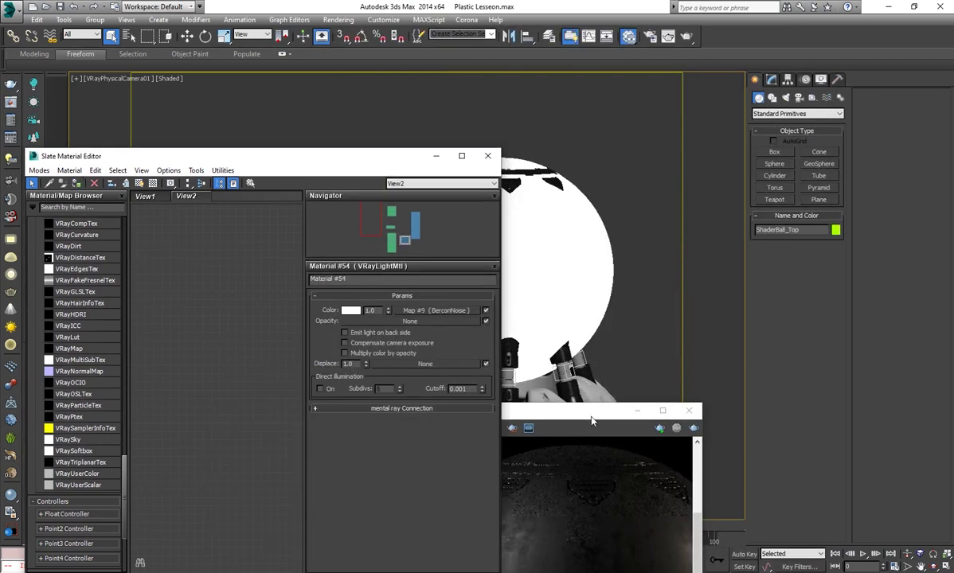
Region-render the sphere to preview the light material, which comes out plain white
drag(591, 415, 652, 110)
click(174, 380)
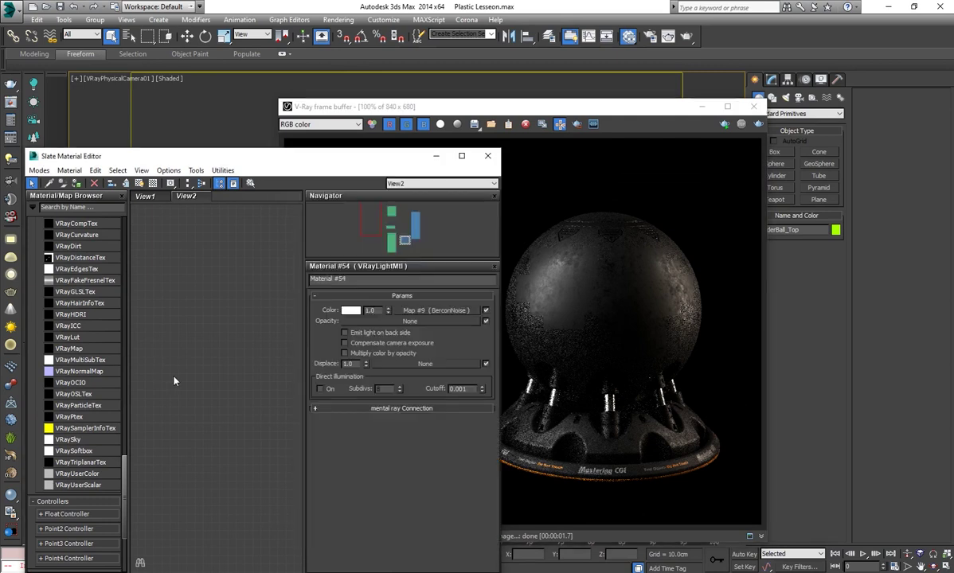
middle_drag(258, 407, 198, 406)
click(587, 324)
drag(482, 184, 721, 356)
key(shift+q)
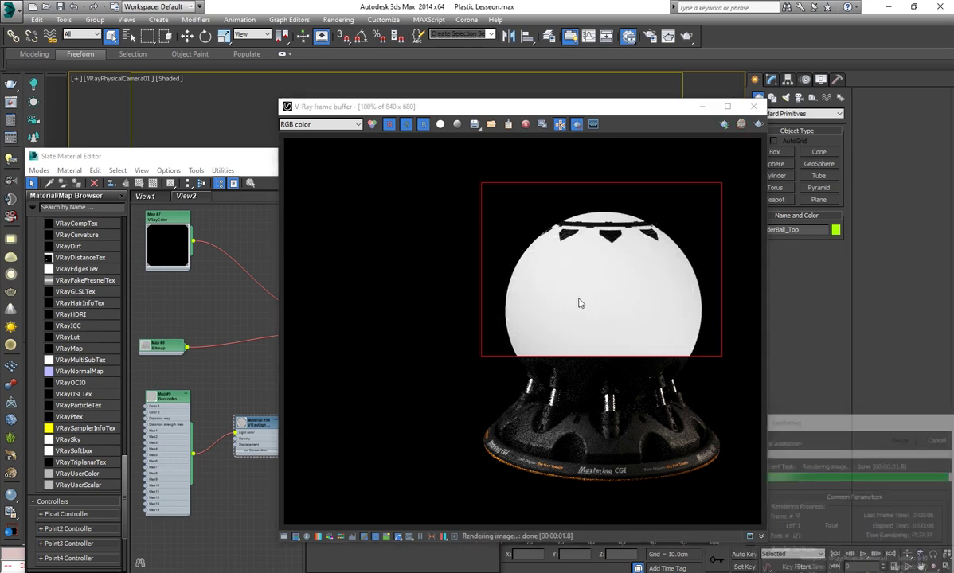
click(228, 423)
middle_drag(228, 423, 229, 413)
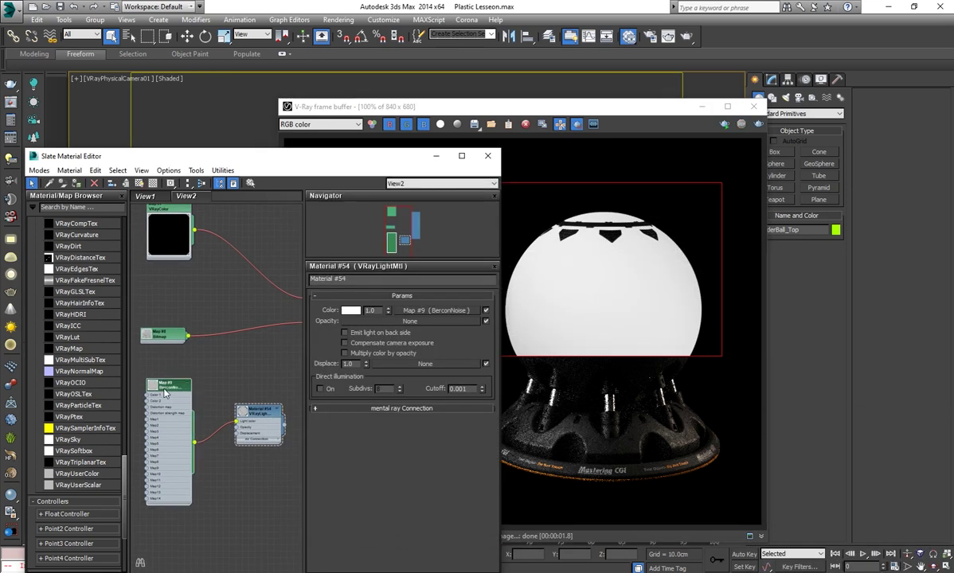
double_click(176, 388)
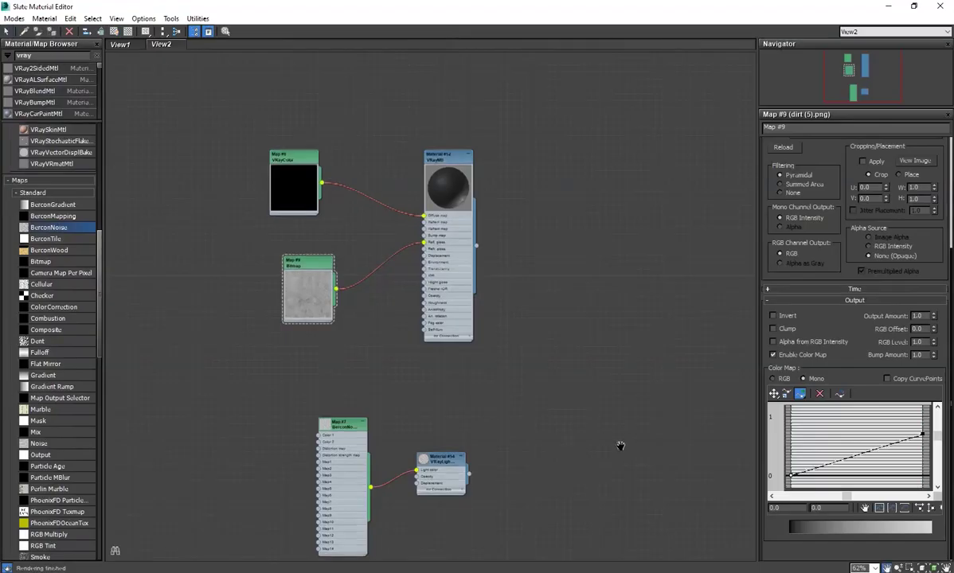
Reshape the dirt bitmap's Color Map curve with a Bezier midpoint, starting the curve near 0.22
middle_drag(624, 448, 627, 443)
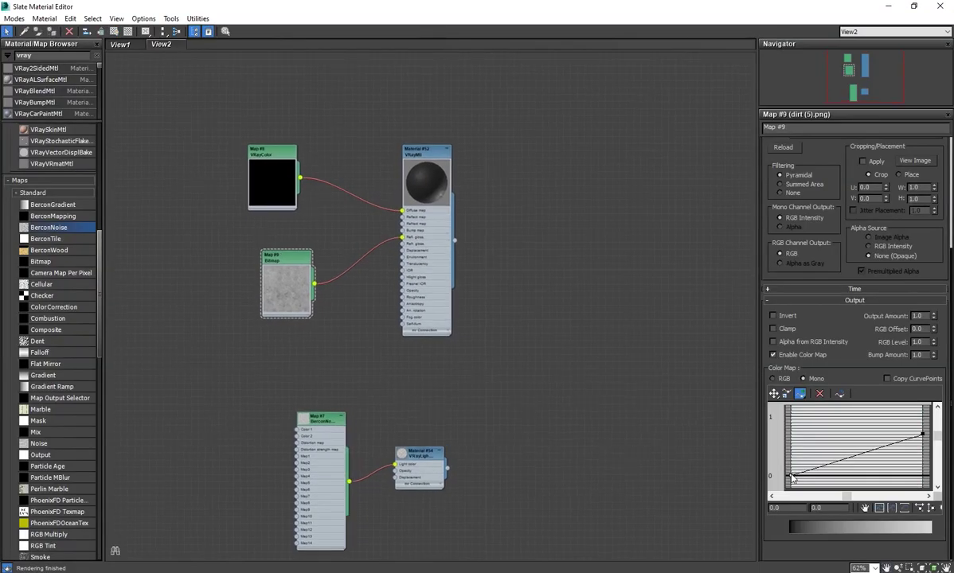
click(773, 393)
drag(790, 475, 792, 461)
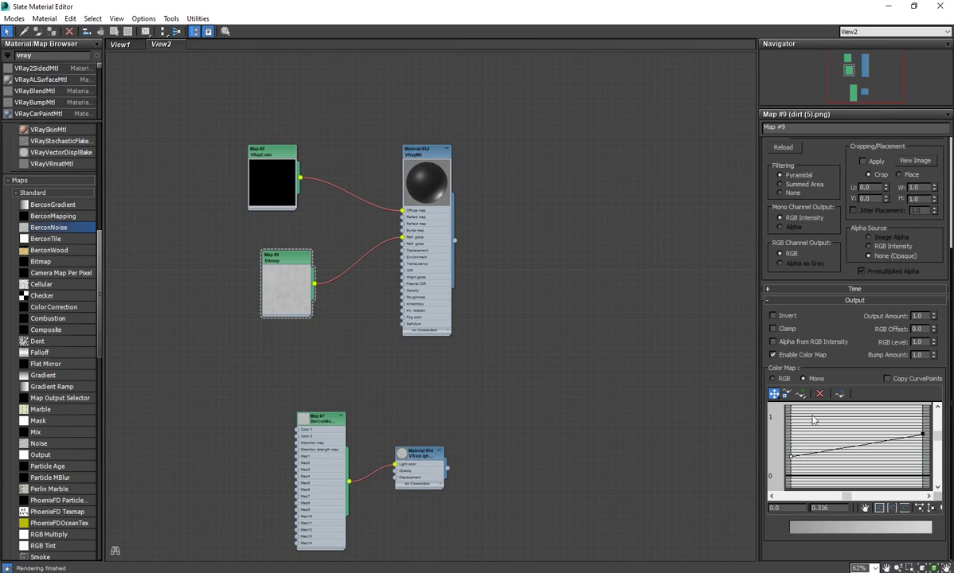
click(854, 446)
right_click(855, 446)
click(886, 462)
click(774, 395)
mouse_move(870, 448)
mouse_down()
mouse_move(875, 442)
mouse_move(864, 459)
mouse_up()
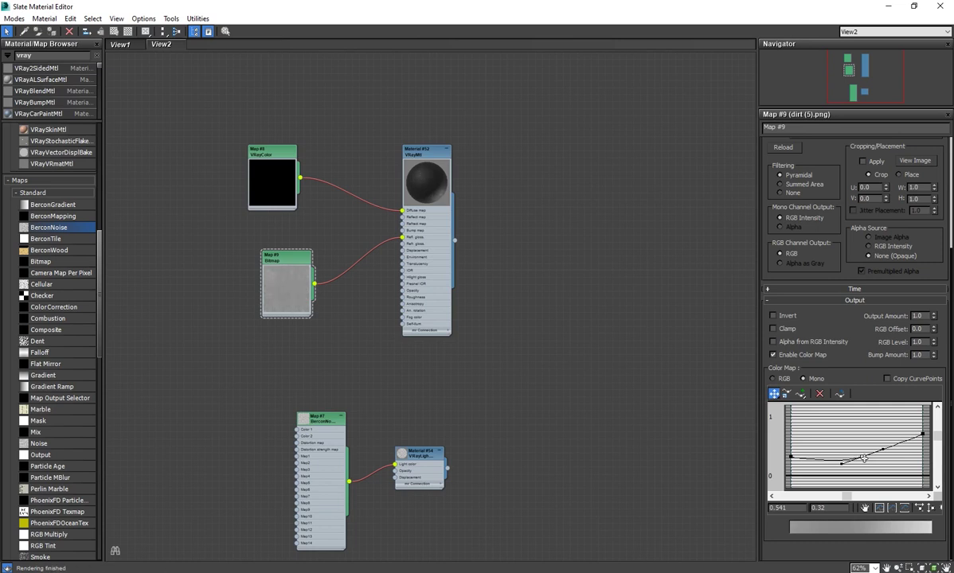
drag(791, 456, 791, 465)
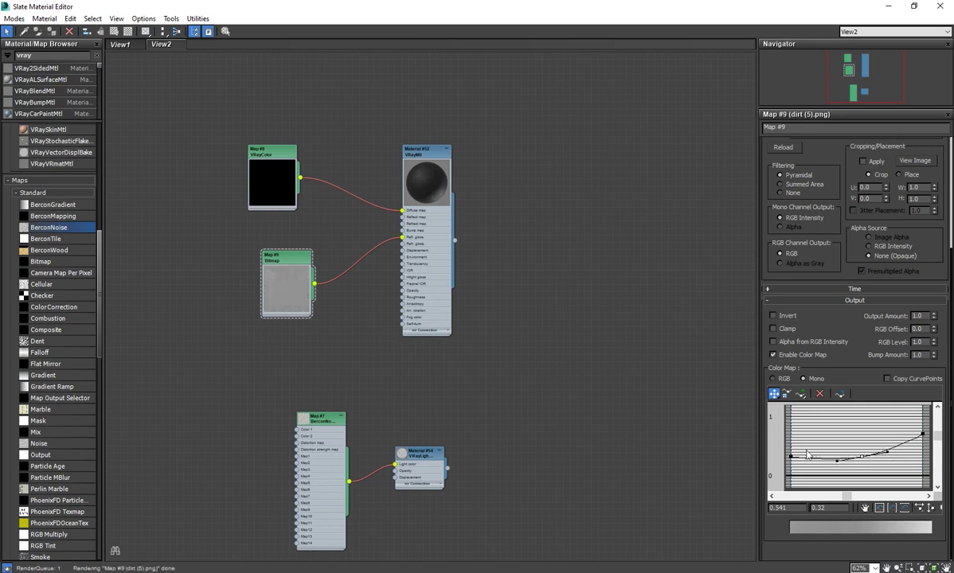
drag(790, 465, 794, 464)
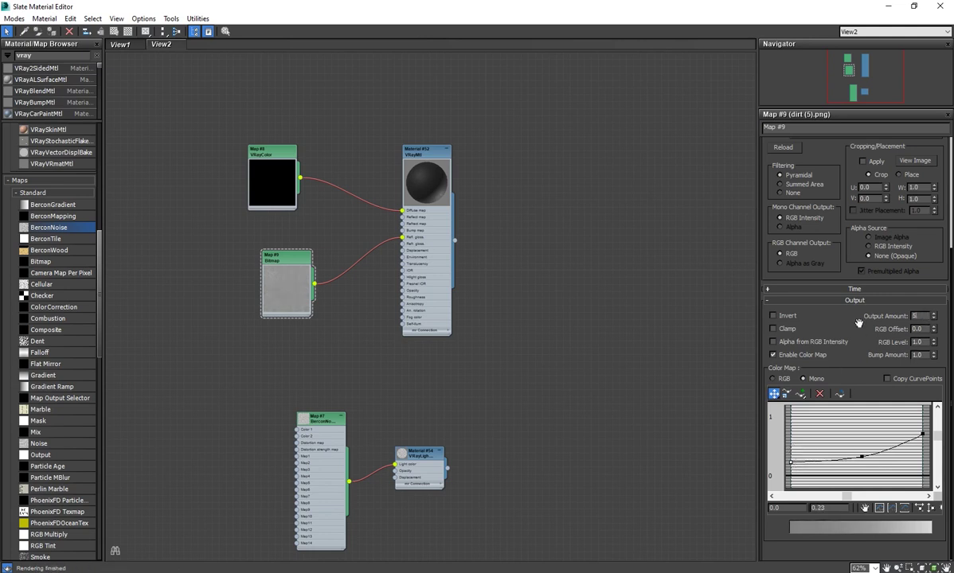
Set the dirt bitmap's Output Amount to 2.0 and reframe the node trees
key(Return)
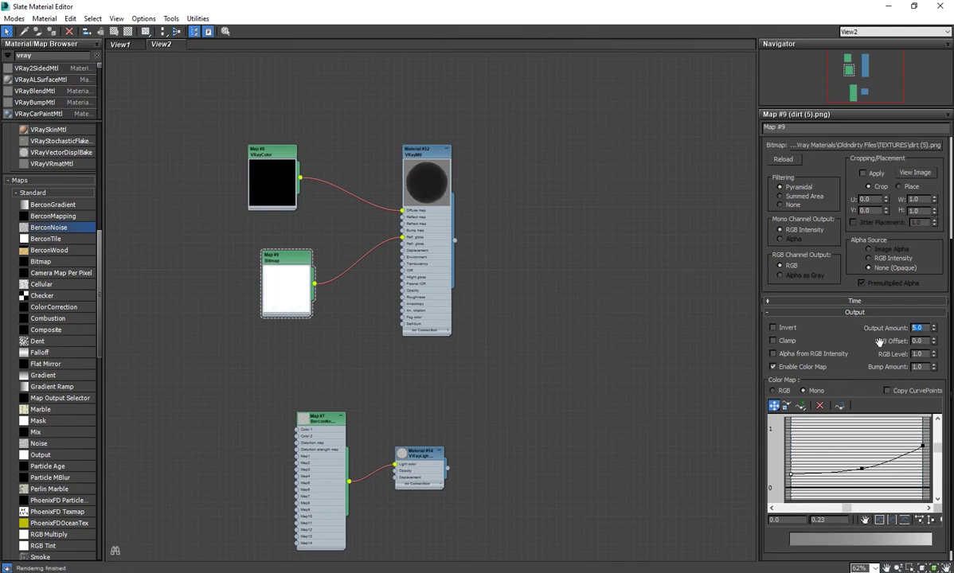
text(2)
key(Return)
scroll(401, 157, up, 3)
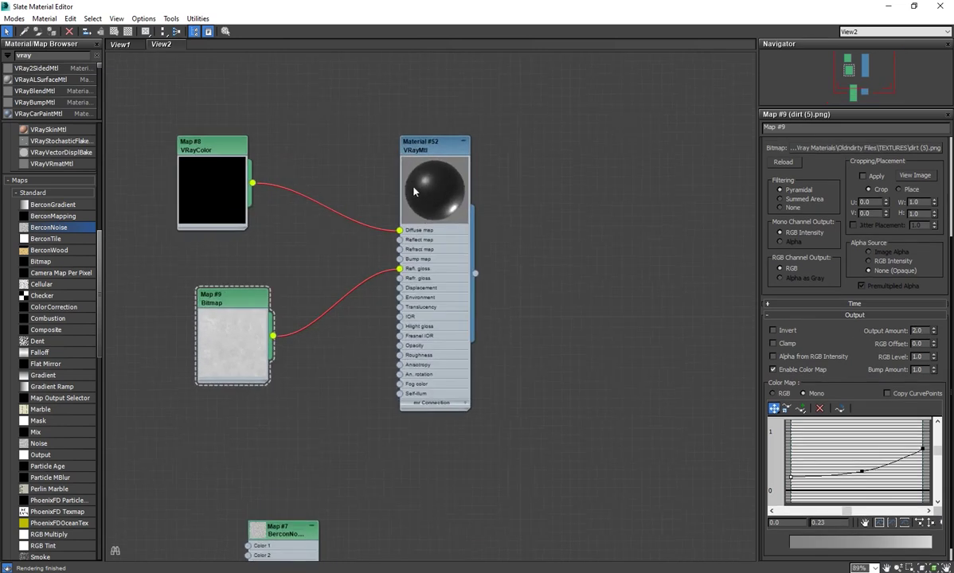
middle_drag(400, 157, 514, 150)
scroll(515, 345, down, 2)
middle_drag(480, 463, 472, 400)
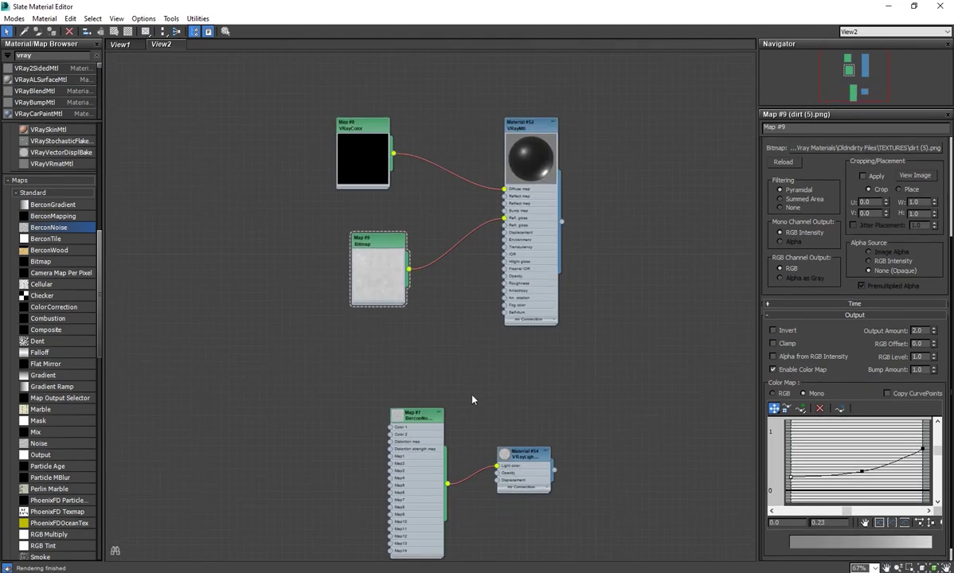
double_click(420, 415)
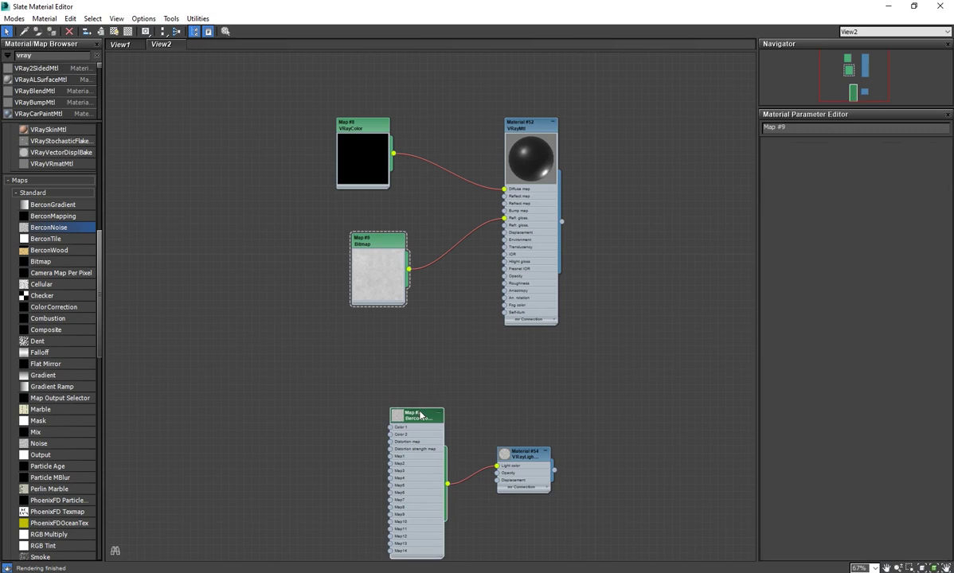
Re-render the shaderball in V-Ray; the BerconNoise-lit sphere still renders plain white
drag(418, 422, 383, 434)
double_click(523, 454)
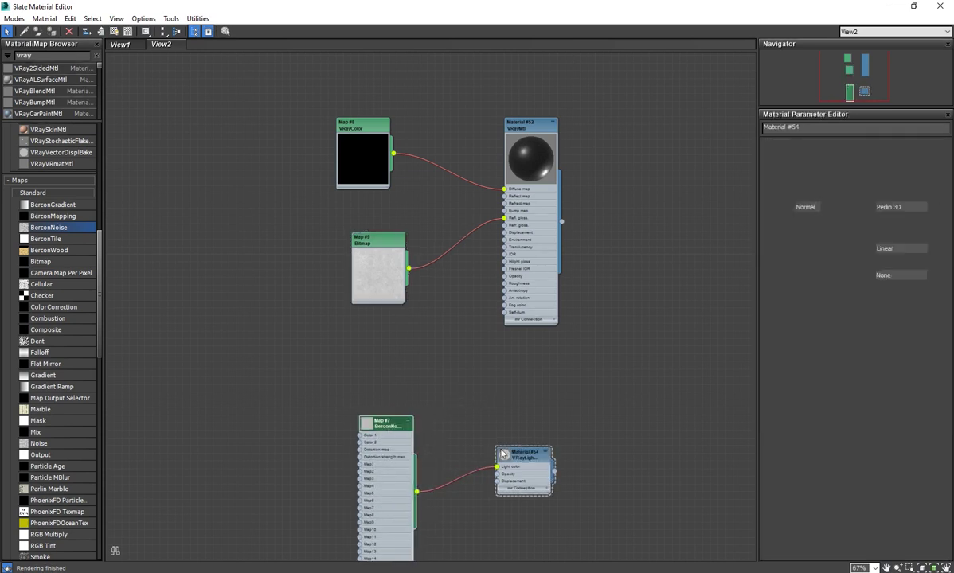
double_click(602, 5)
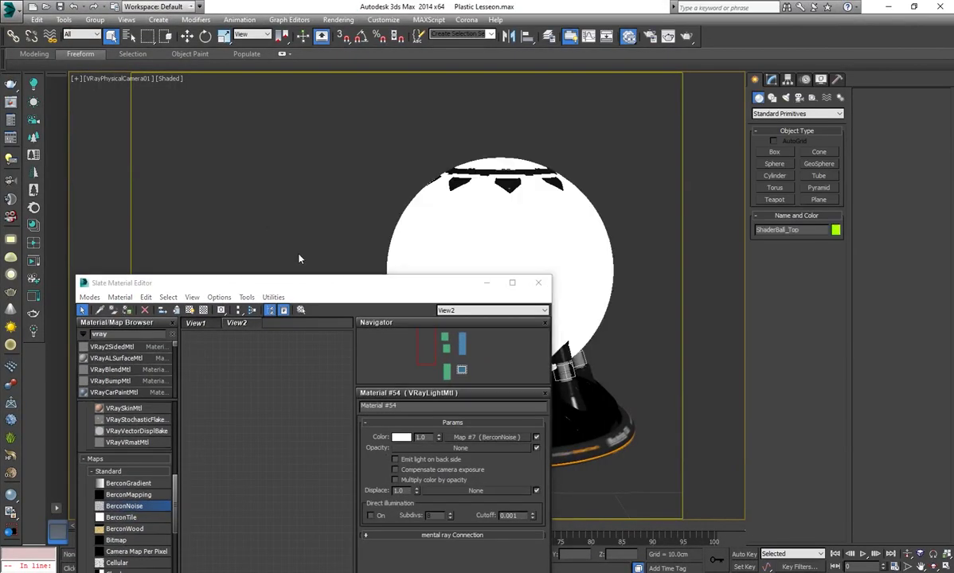
double_click(369, 285)
double_click(381, 427)
double_click(538, 9)
click(685, 36)
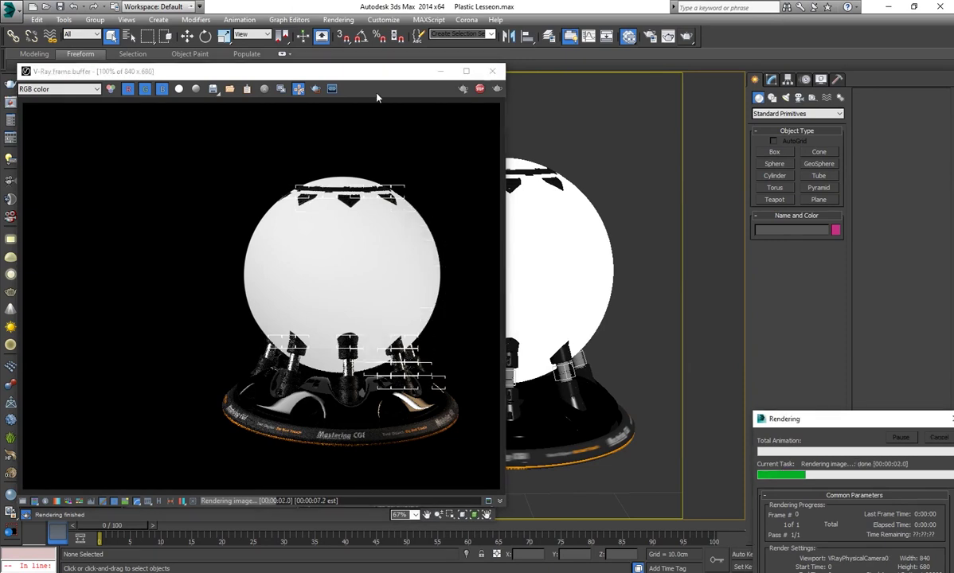
drag(349, 74, 759, 93)
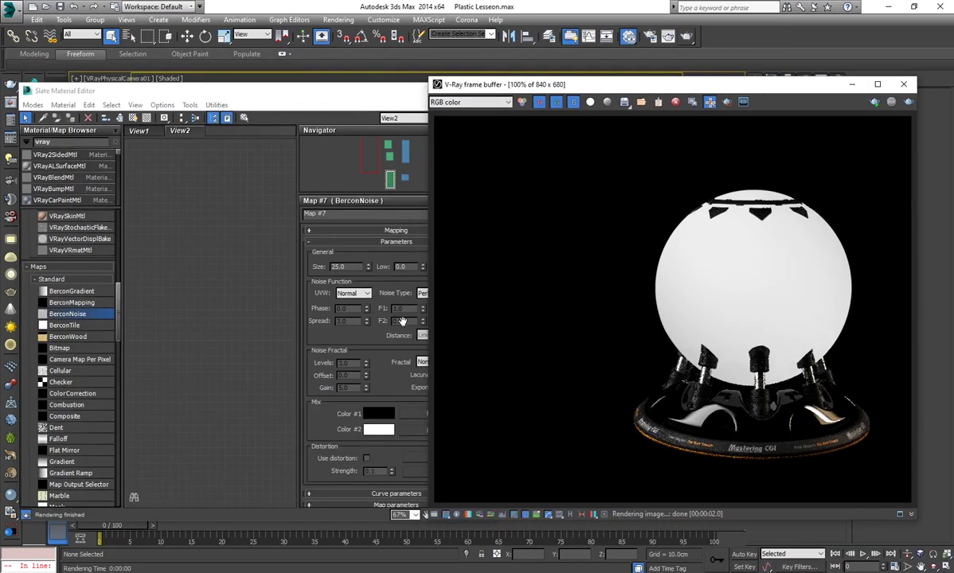
Render the sphere with noise Size 1.0, then render only a marked region over it
click(351, 269)
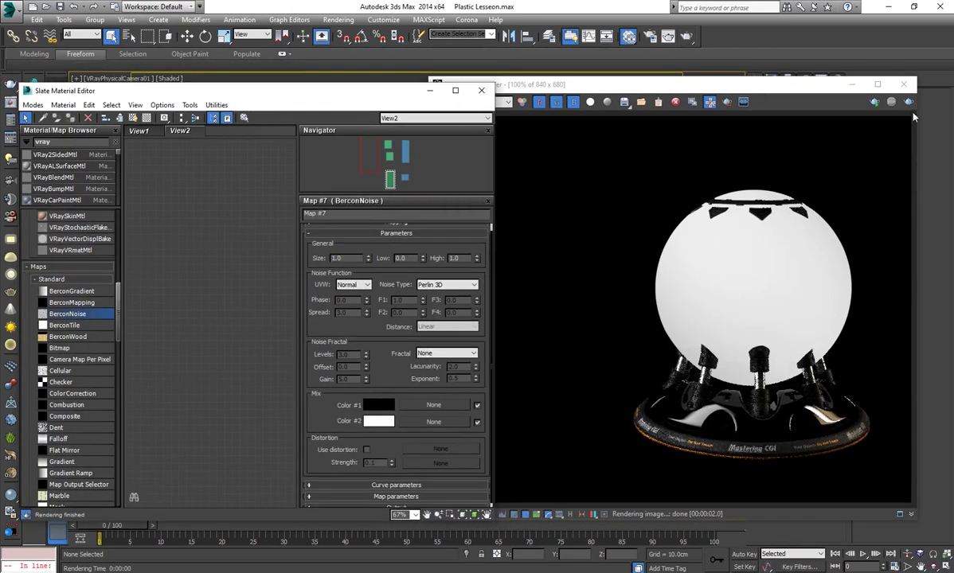
key(shift+q)
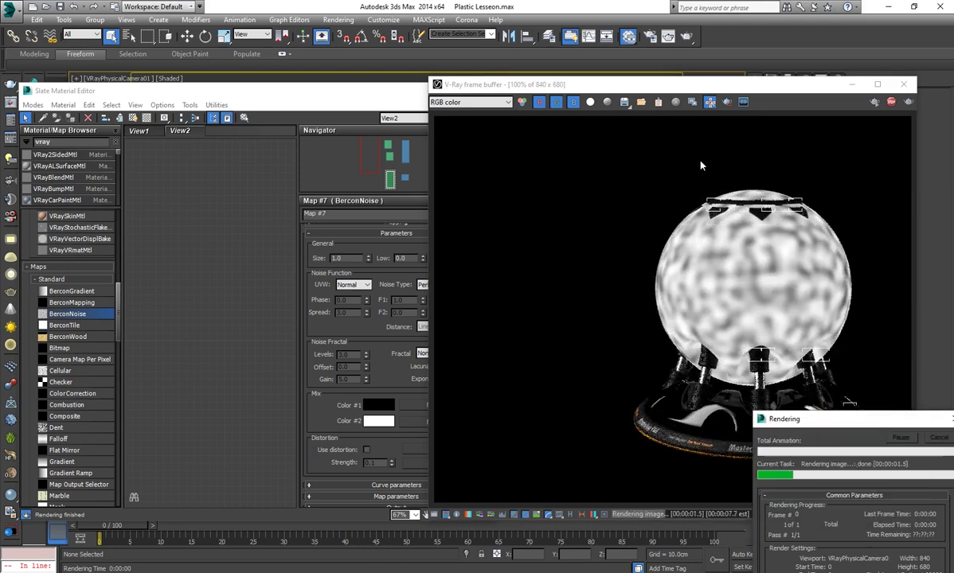
click(675, 101)
drag(669, 233, 826, 306)
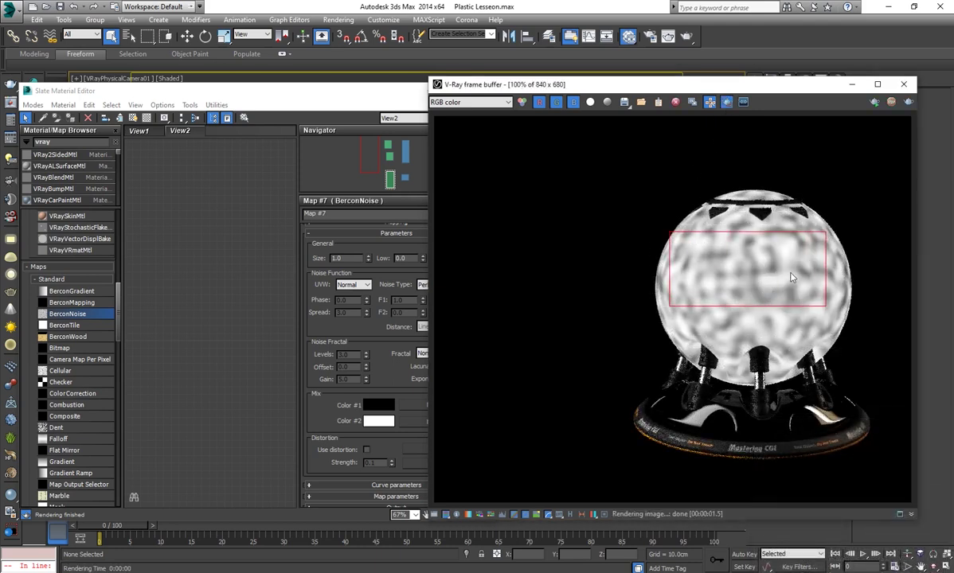
scroll(792, 278, up, 1)
click(338, 258)
text(0.03)
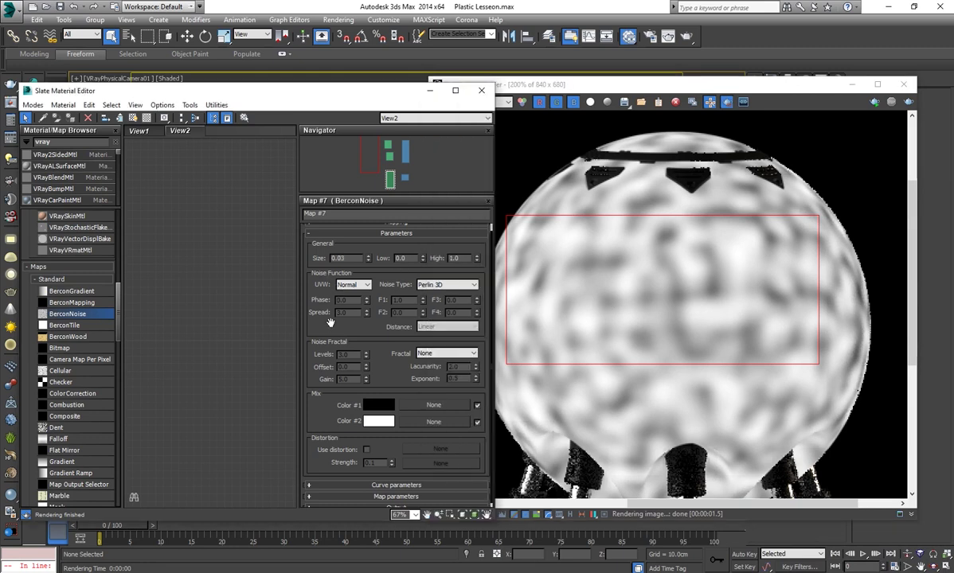
drag(330, 322, 329, 321)
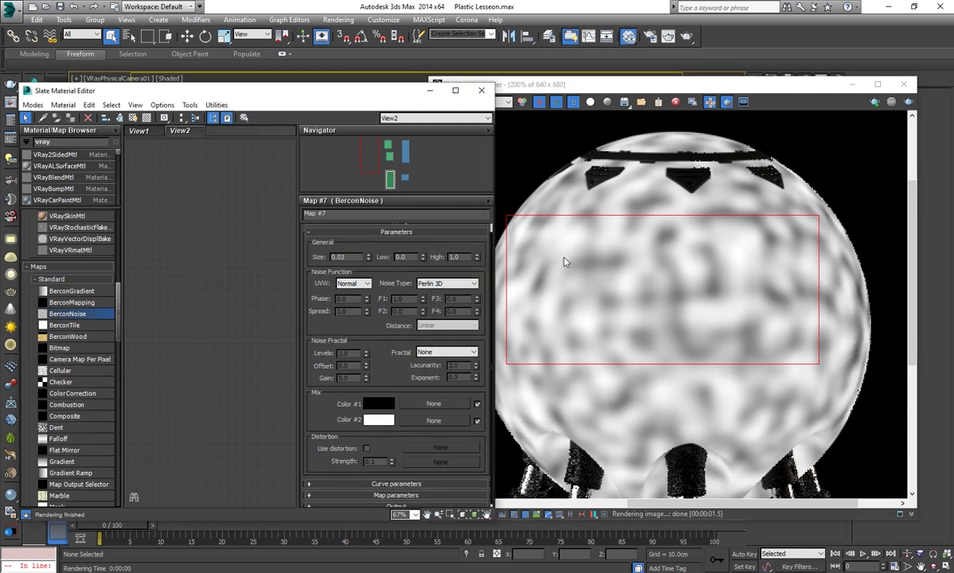
click(909, 102)
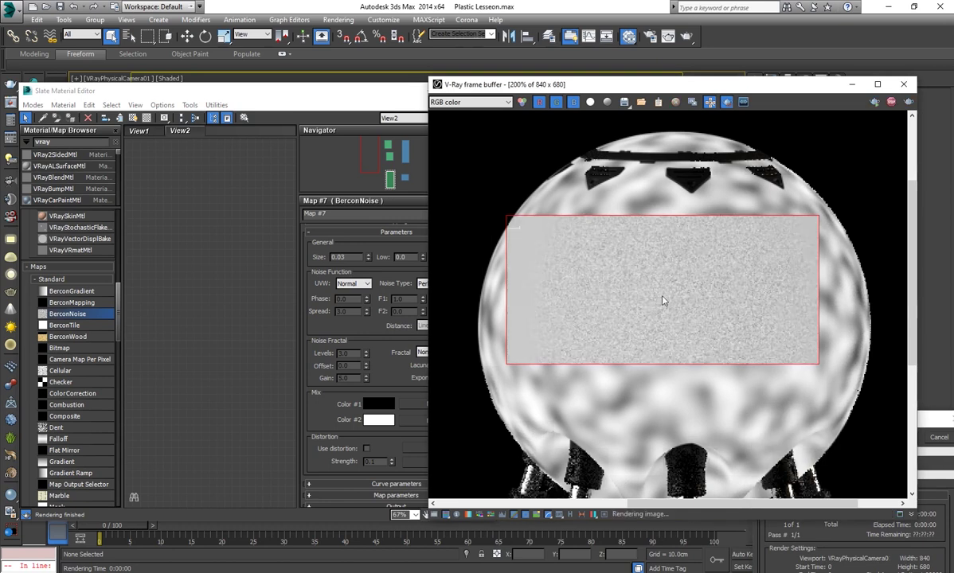
Set the BerconNoise Size to 0.05 and rearrange the node view
click(340, 263)
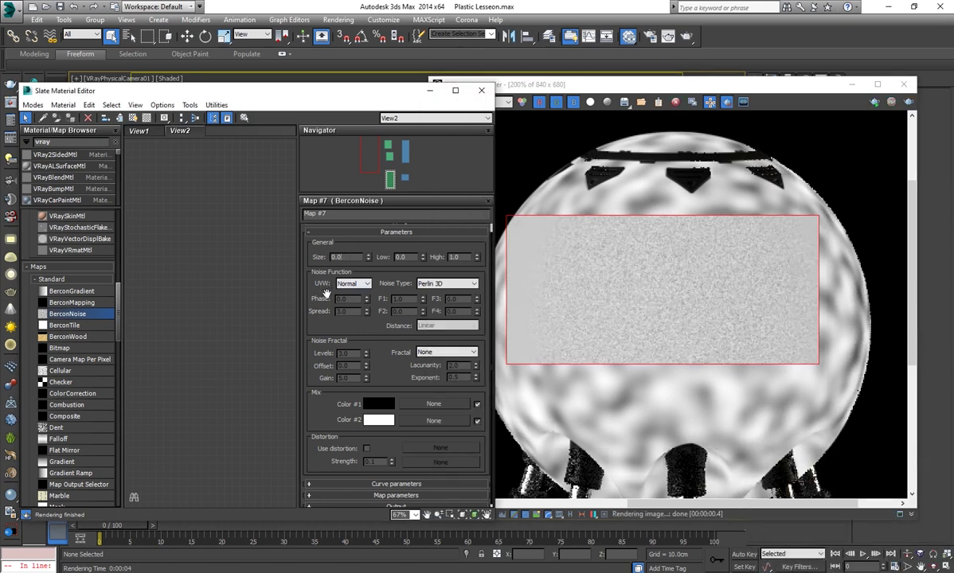
text(5)
drag(347, 298, 347, 294)
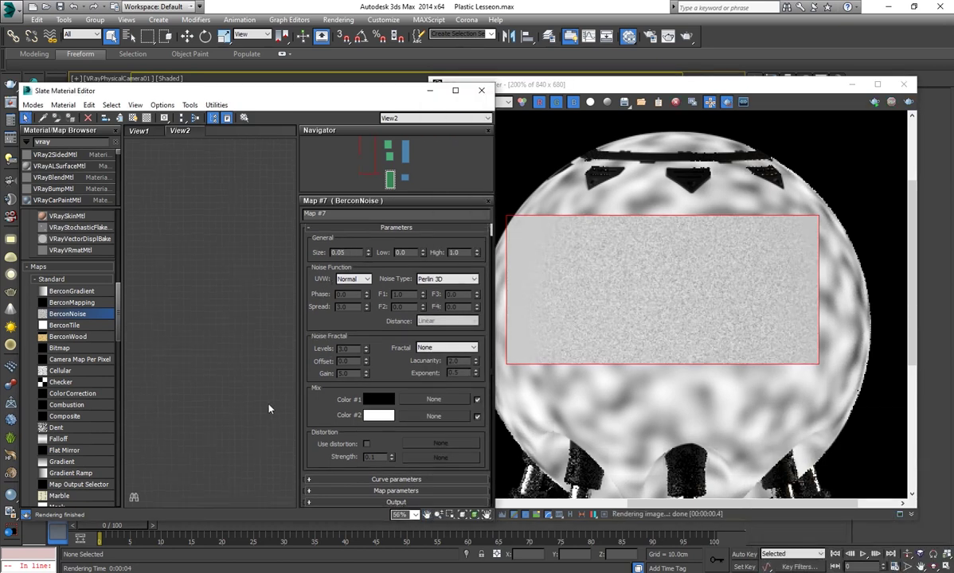
scroll(239, 390, down, 4)
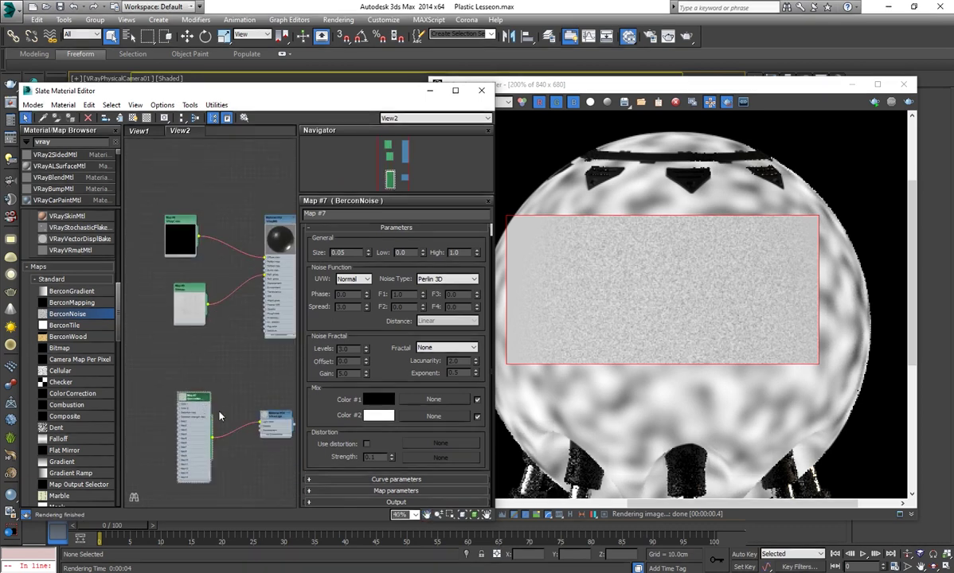
middle_drag(204, 408, 213, 374)
drag(199, 371, 196, 331)
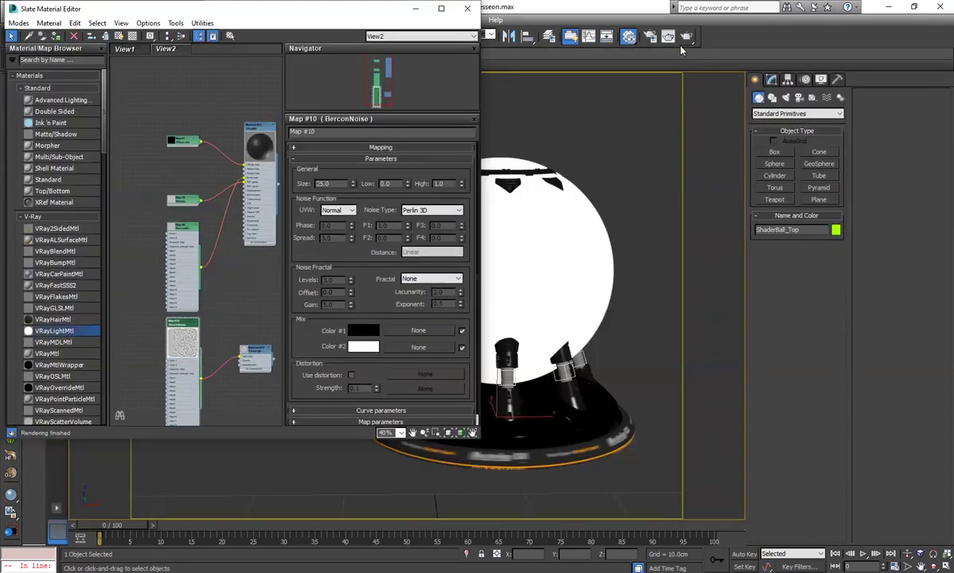
Set the second BerconNoise Size to 0.75 and region-render the sphere
click(687, 36)
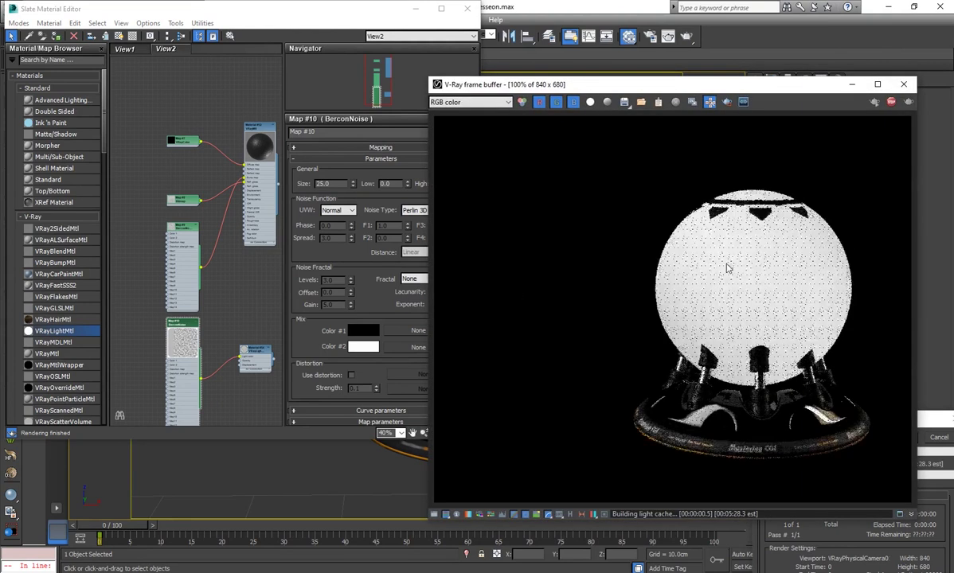
scroll(733, 271, up, 2)
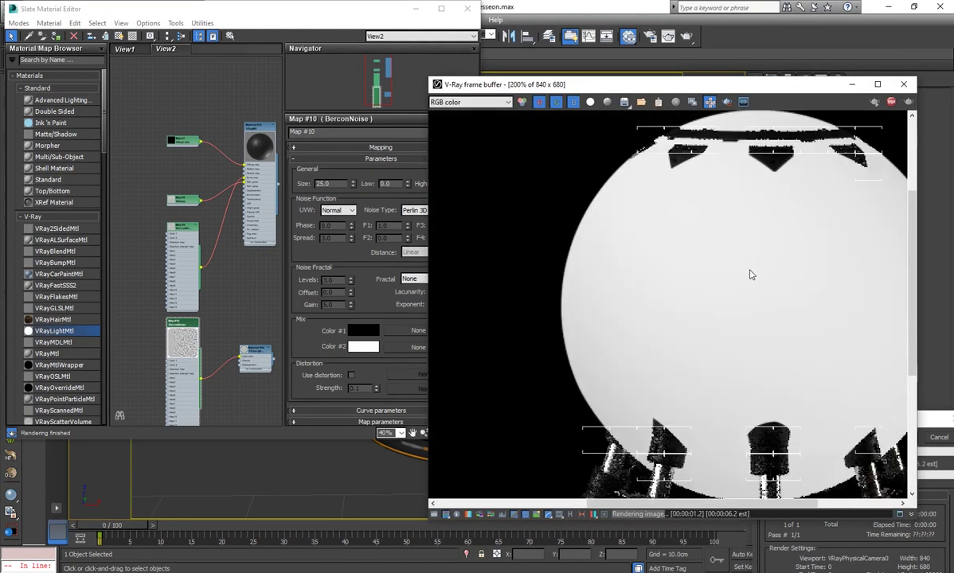
middle_drag(749, 274, 683, 295)
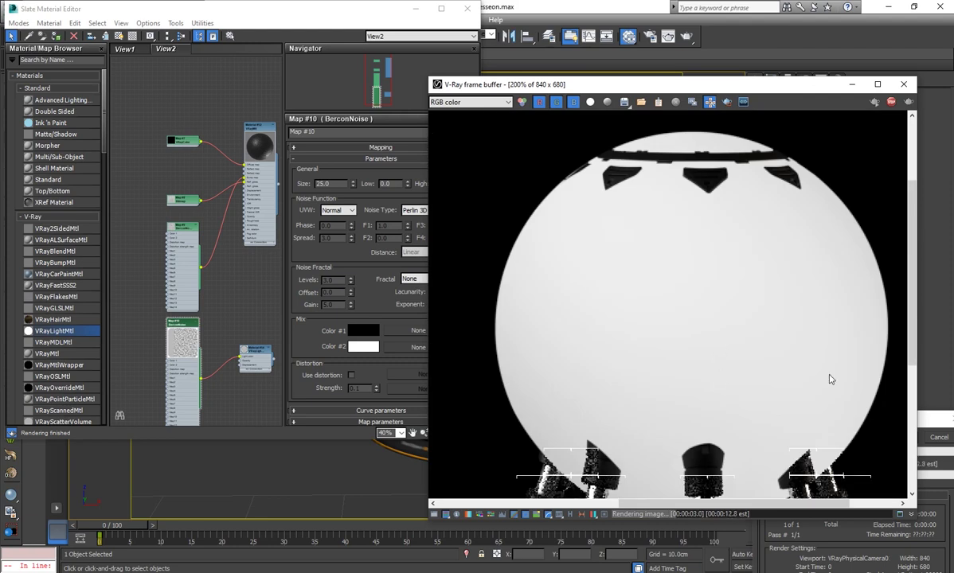
click(338, 184)
text(0.75)
key(Return)
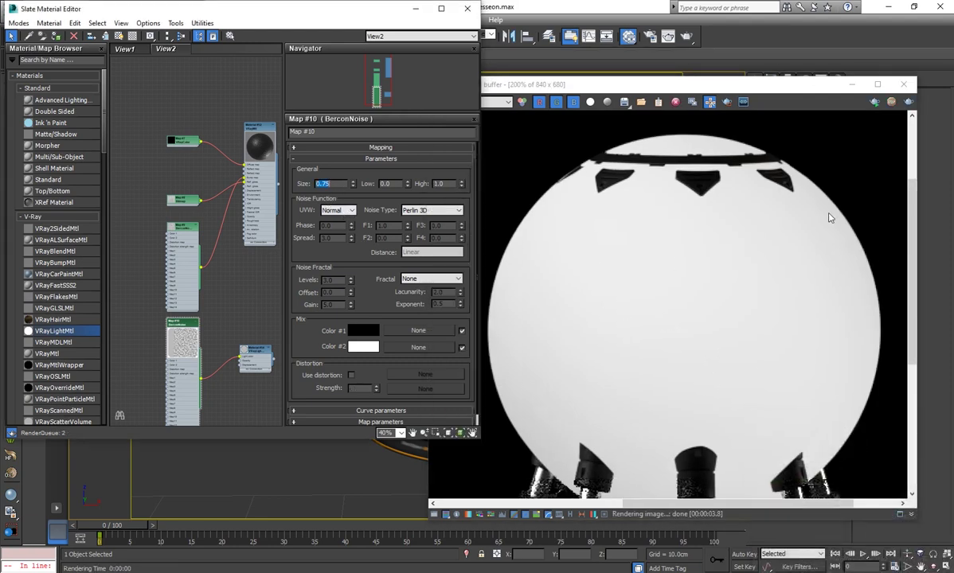
click(727, 101)
drag(476, 223, 857, 374)
click(908, 102)
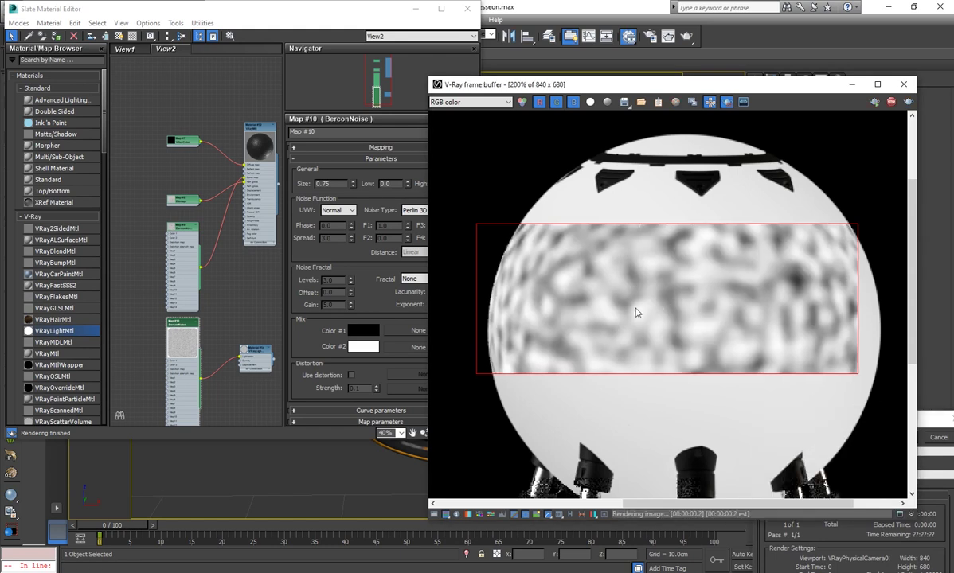
Switch the noise type to Worley (Voronoi) with an fBm fractal
click(381, 284)
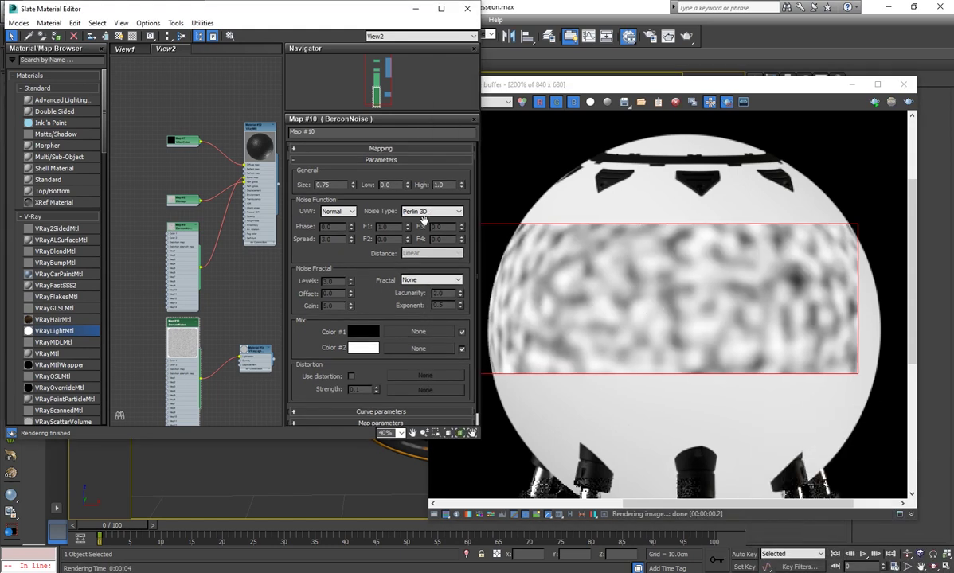
click(422, 213)
click(408, 256)
scroll(183, 344, up, 3)
scroll(183, 345, up, 2)
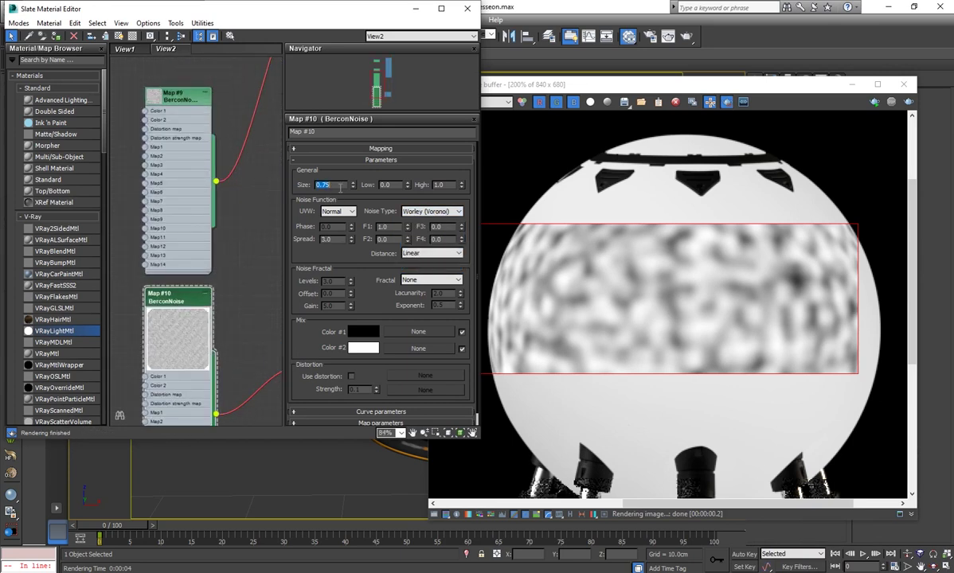
text(25)
key(Return)
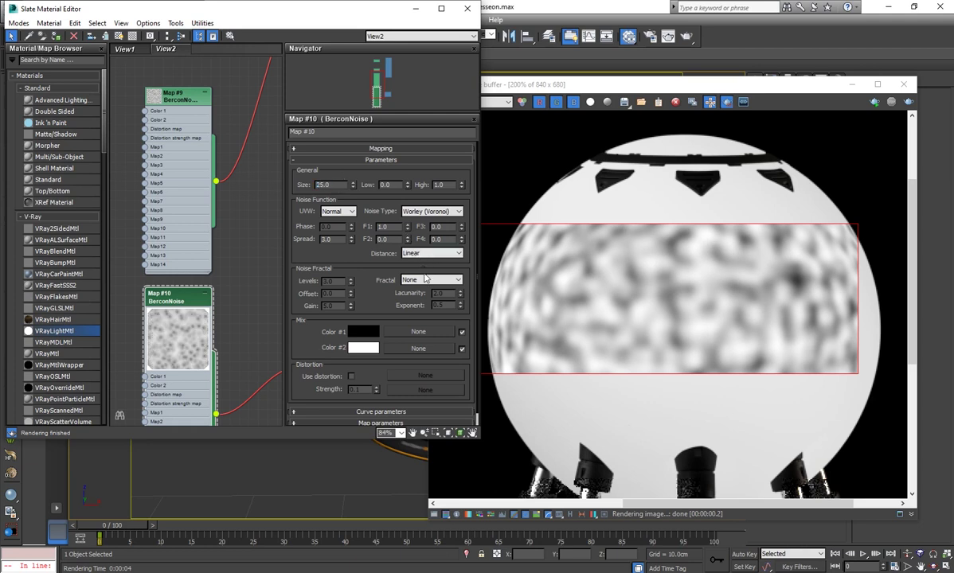
click(430, 280)
click(418, 302)
click(430, 280)
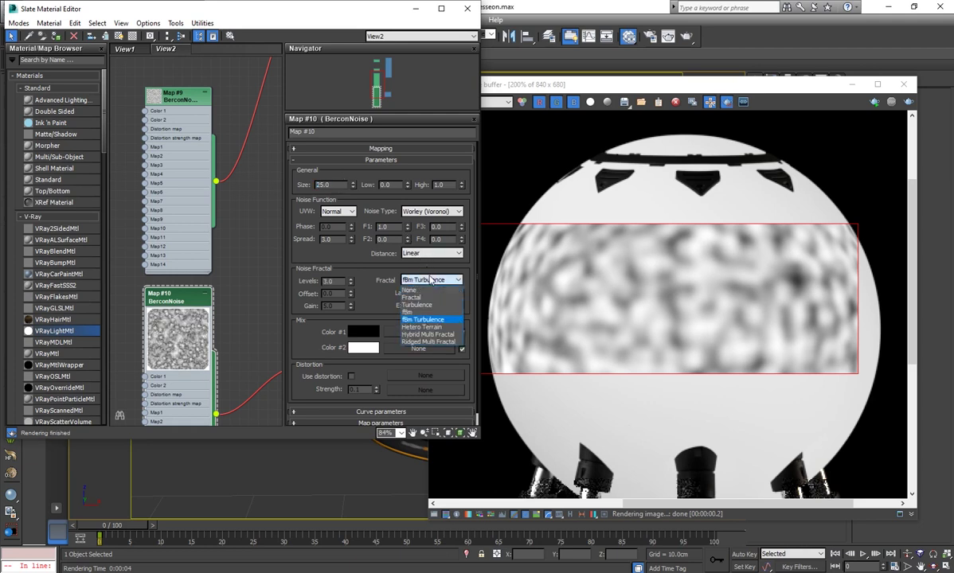
click(434, 297)
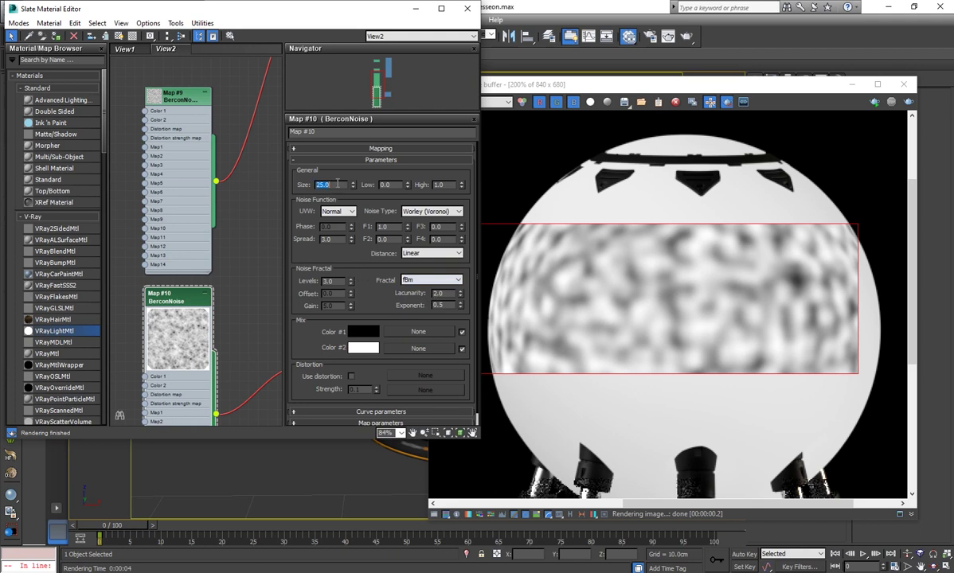
click(332, 186)
text(0.75)
Re-render the shaderball to preview the Worley fBm noise
key(shift+q)
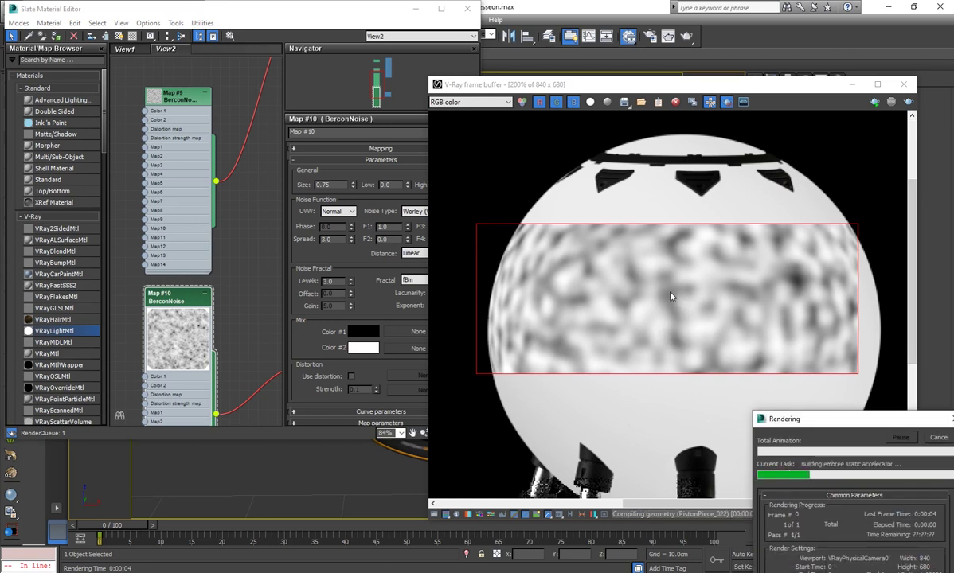
click(380, 303)
scroll(218, 285, down, 2)
scroll(217, 286, down, 2)
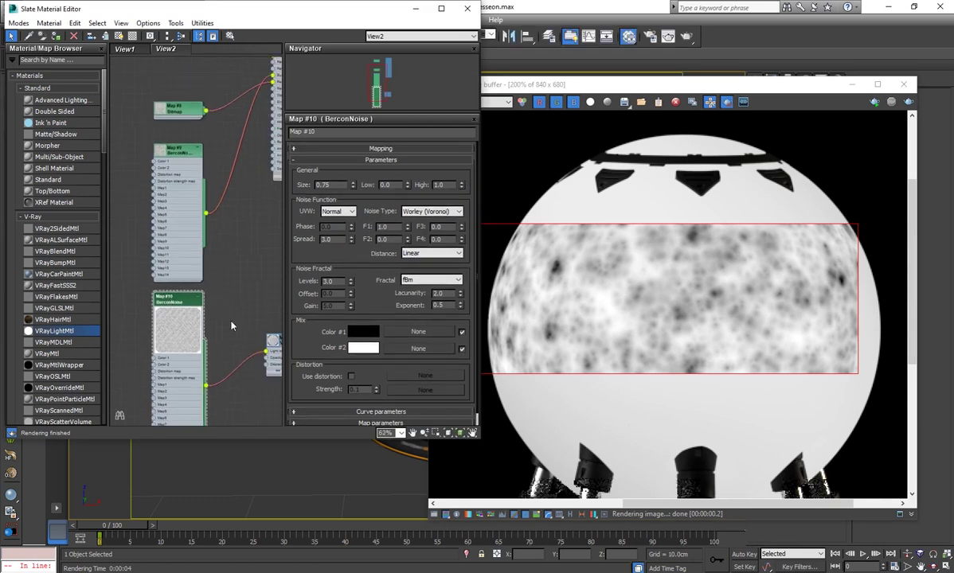
scroll(215, 302, down, 2)
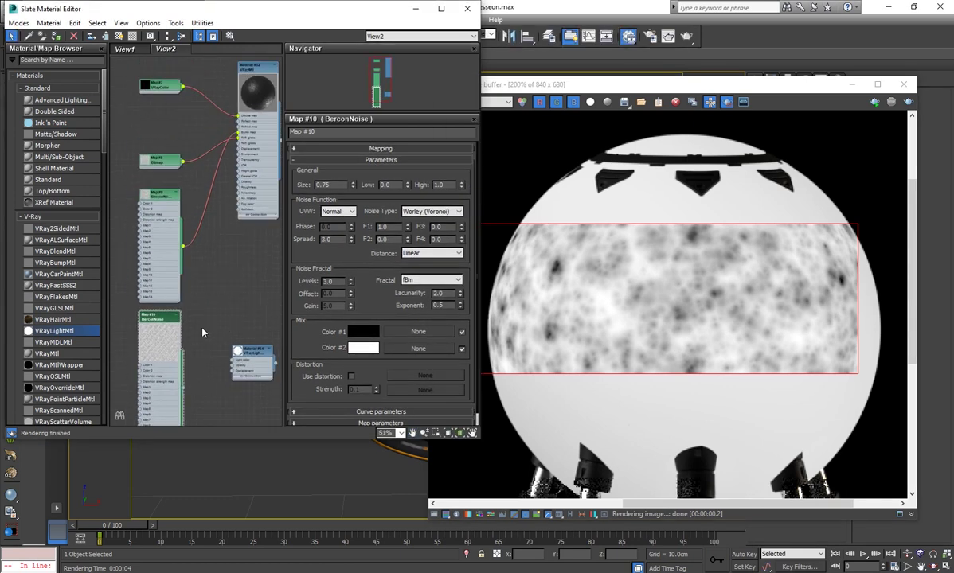
scroll(68, 259, down, 2)
scroll(68, 287, down, 4)
scroll(71, 318, down, 2)
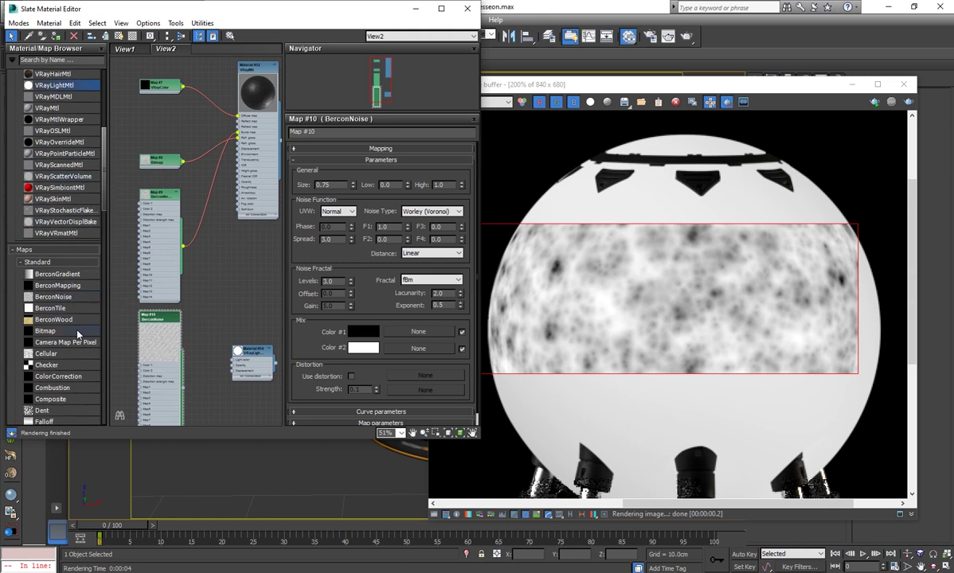
Add Composite Map #11 stacking both BerconNoise maps, Layer 1 at 80 opacity, wired into the VRayMtl
scroll(78, 362, down, 1)
drag(237, 339, 228, 315)
drag(183, 387, 228, 325)
double_click(235, 322)
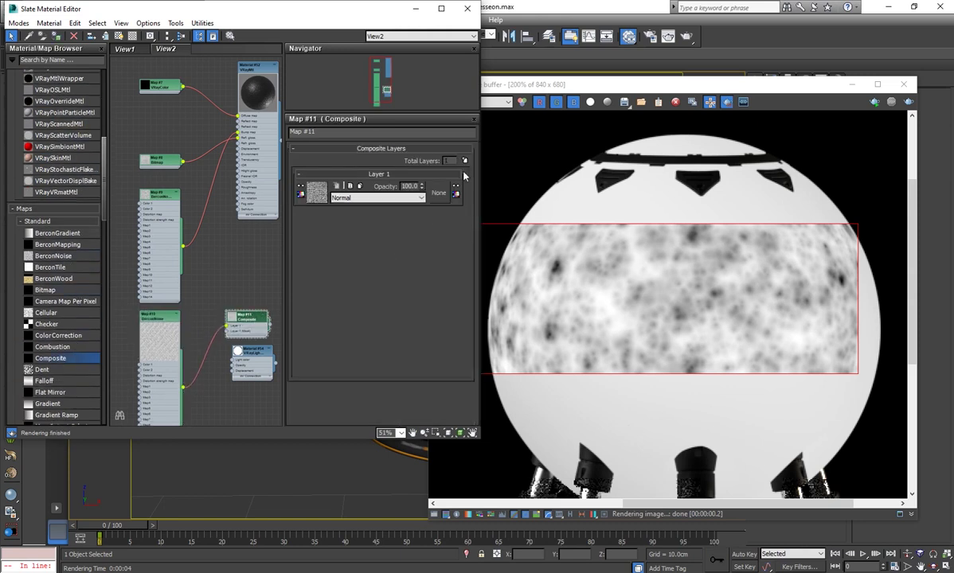
click(436, 159)
drag(183, 246, 228, 336)
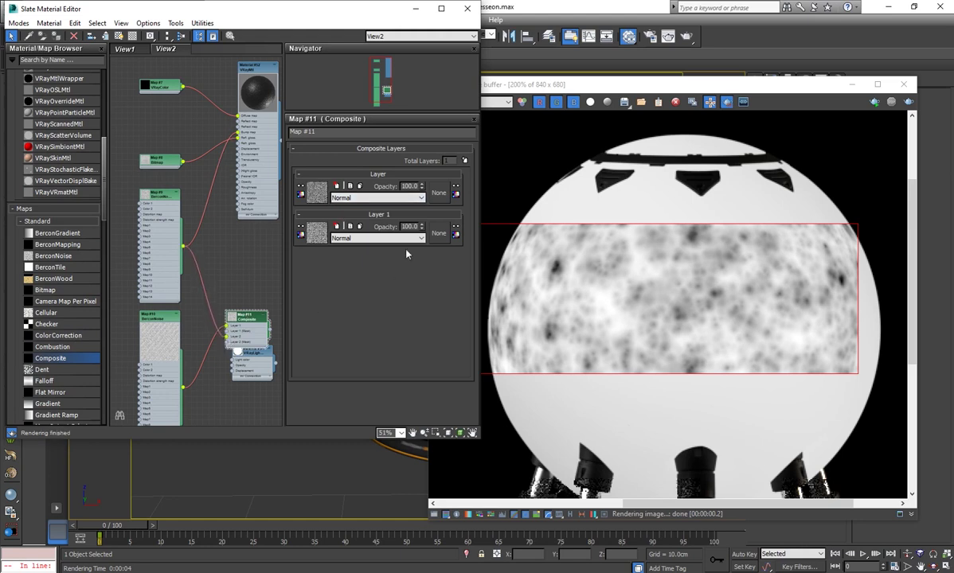
text(80)
key(Return)
drag(270, 328, 253, 149)
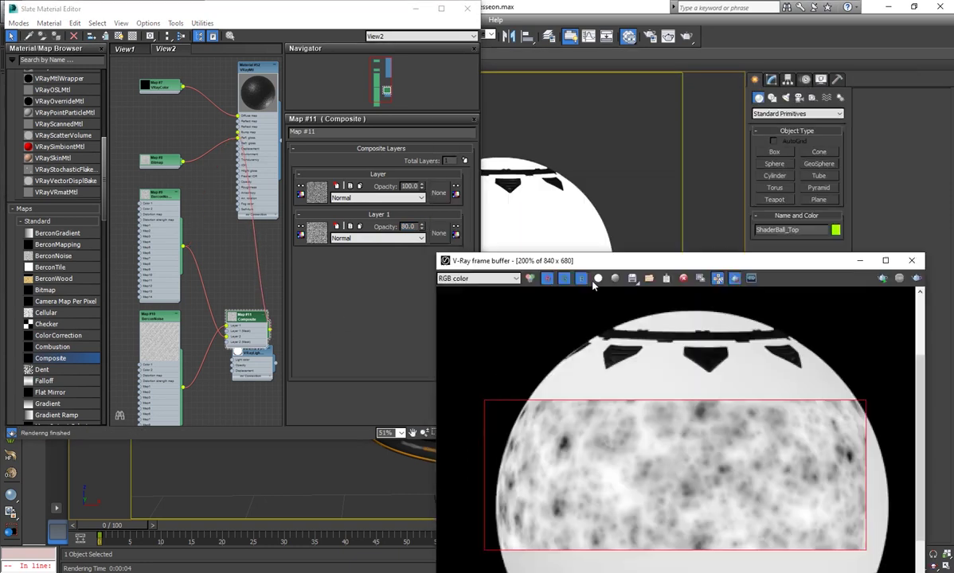
double_click(270, 89)
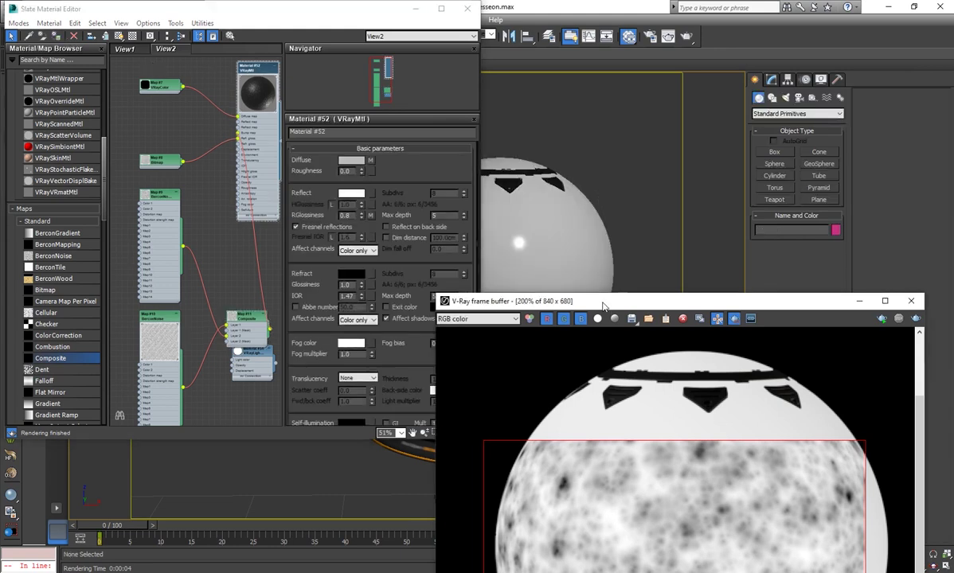
Render the shaderball with the composite noise bump
drag(565, 301, 492, 127)
key(shift+q)
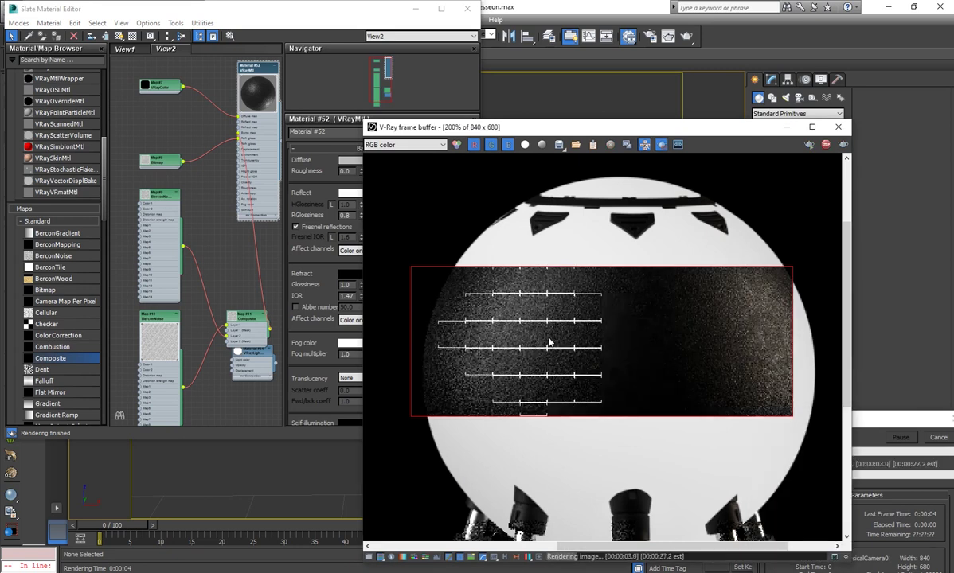
scroll(552, 357, up, 2)
scroll(552, 358, down, 1)
scroll(557, 358, down, 1)
scroll(565, 360, down, 1)
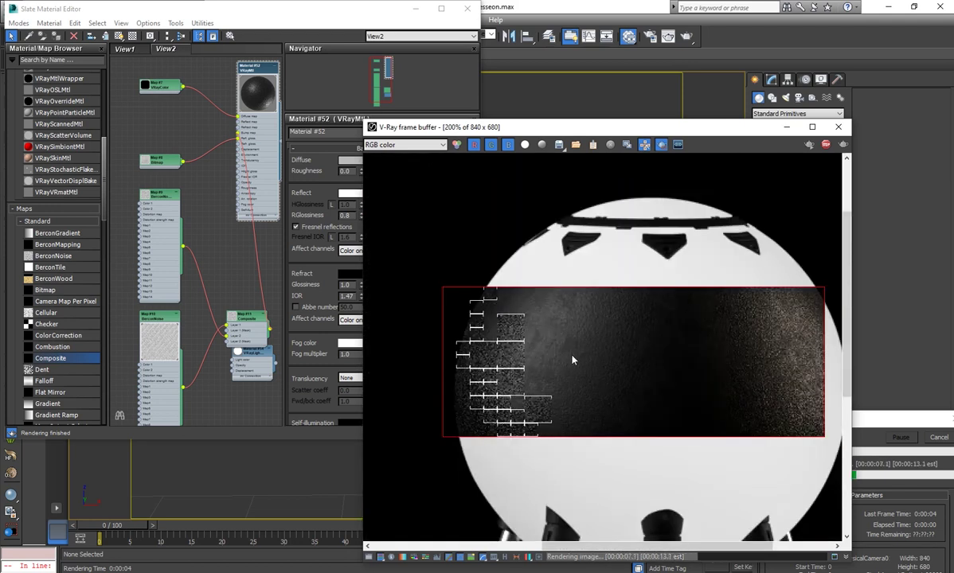
scroll(568, 366, up, 1)
scroll(583, 379, down, 1)
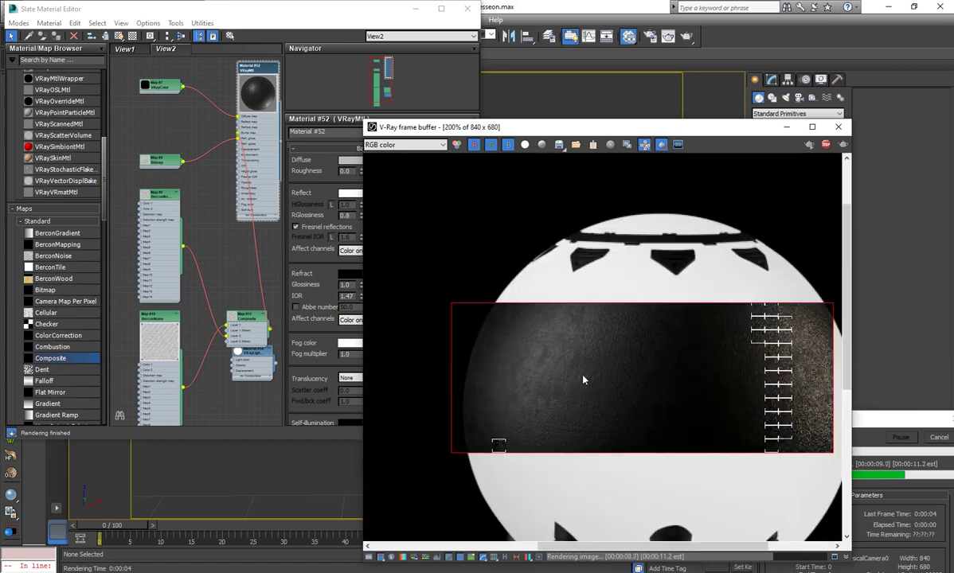
click(809, 430)
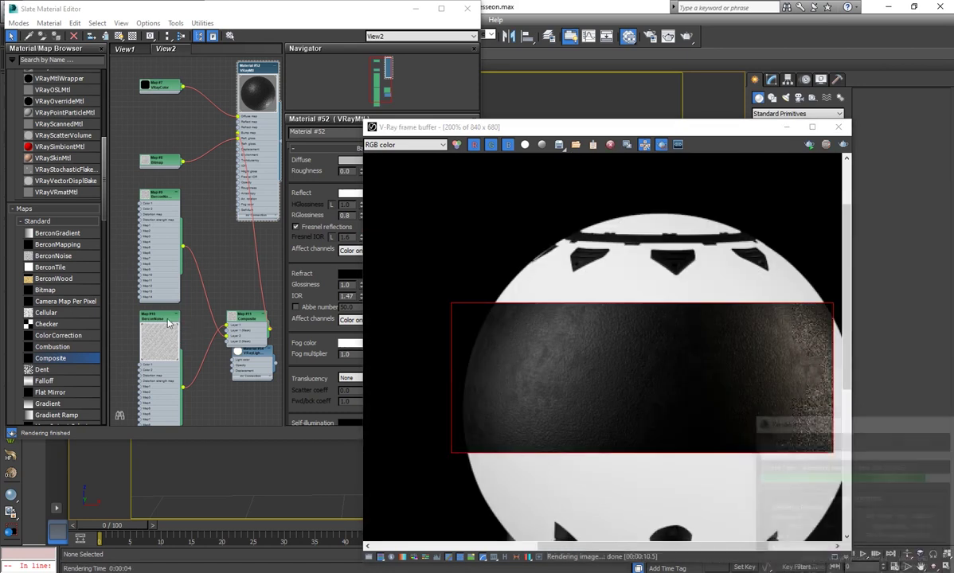
Disconnect Map #9 from the Composite and region-render a patch of the sphere
click(224, 301)
drag(225, 328, 205, 318)
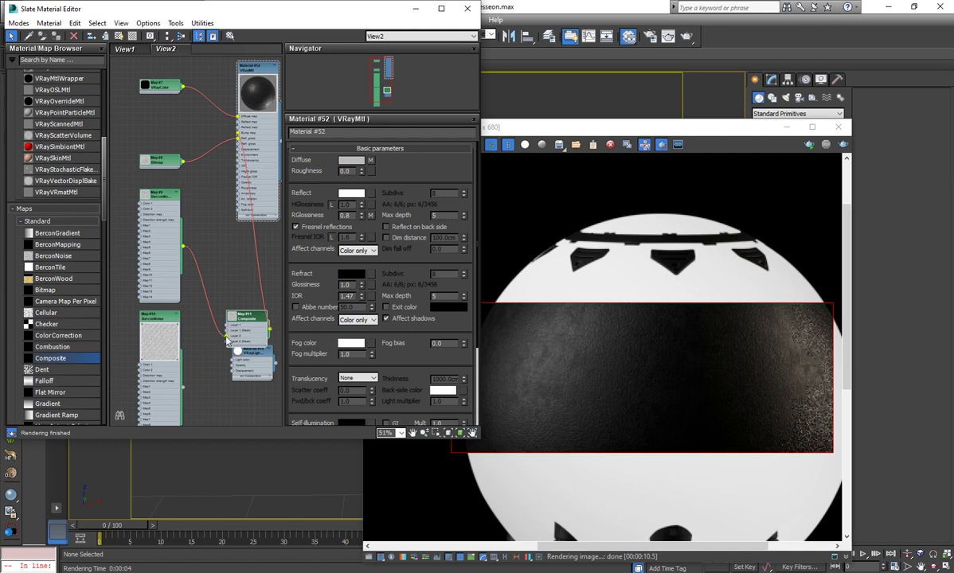
drag(227, 341, 202, 315)
drag(561, 346, 639, 410)
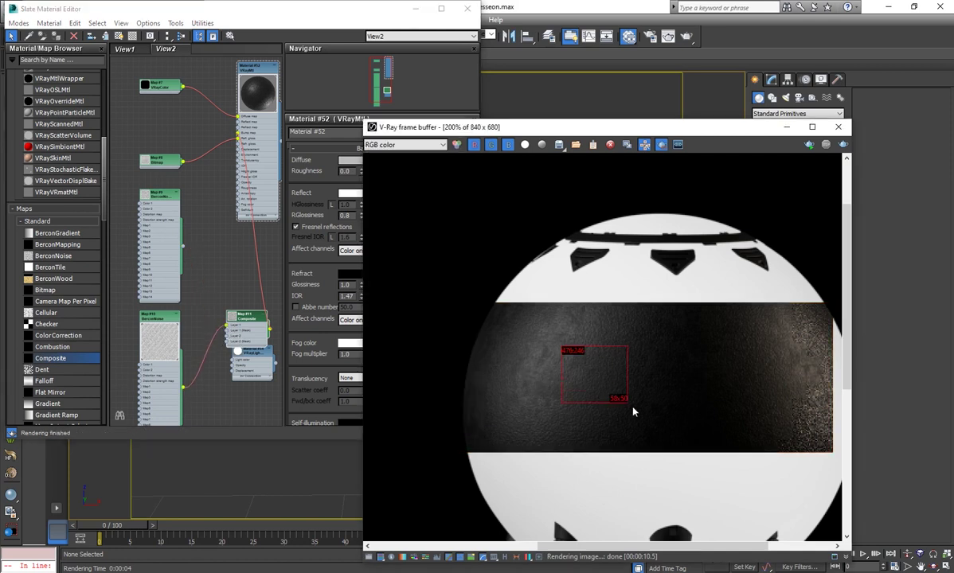
key(shift+q)
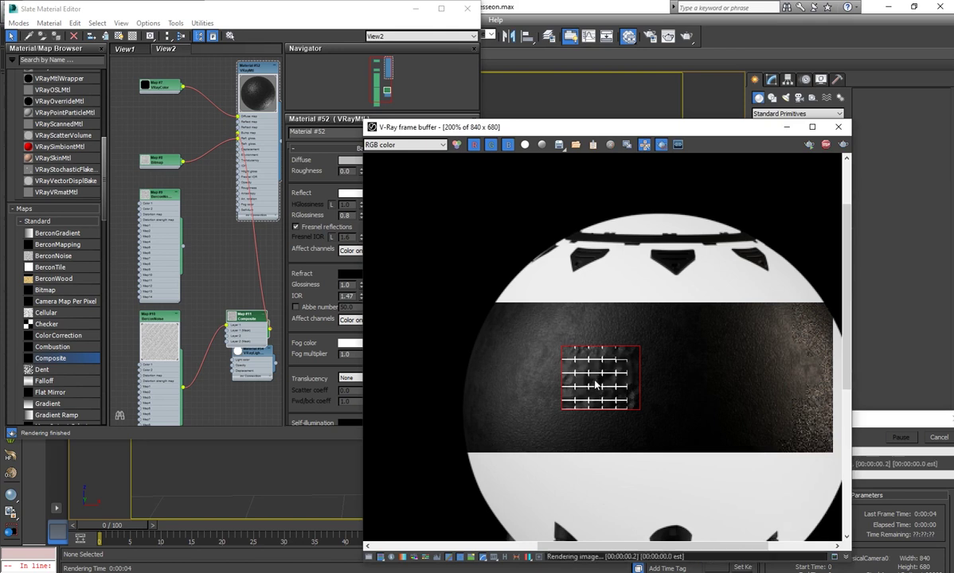
drag(473, 330, 720, 428)
scroll(555, 402, up, 1)
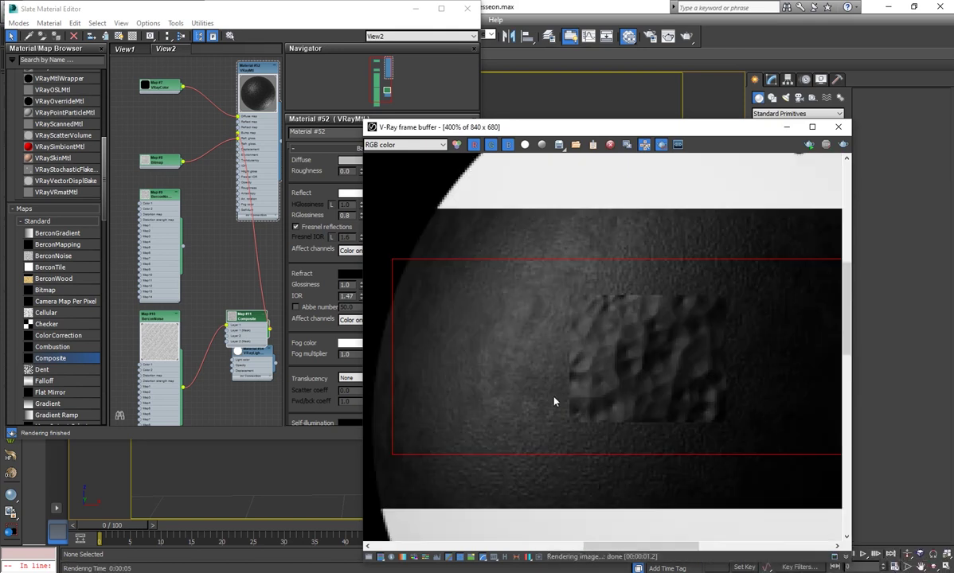
double_click(158, 324)
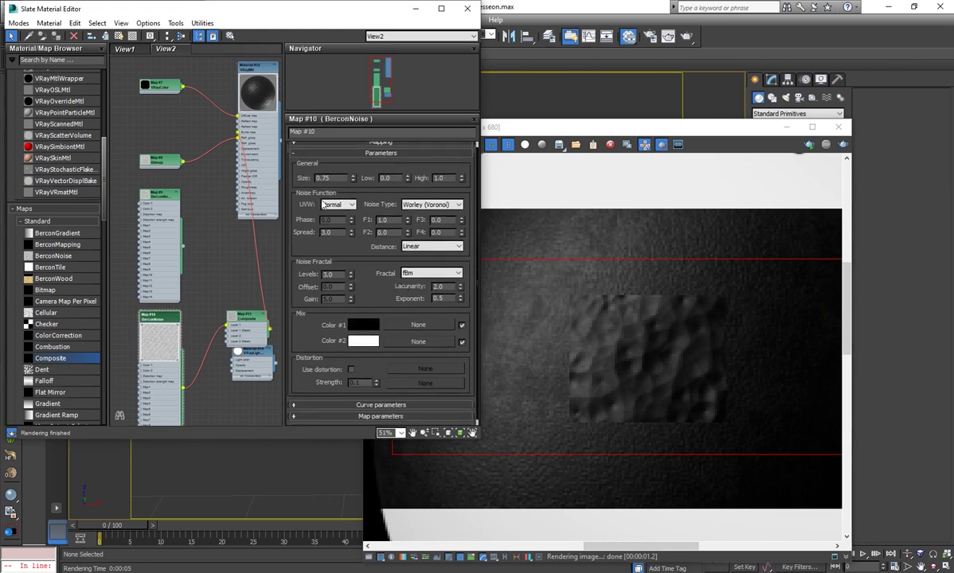
Try an fBm Turbulence fractal, return it to fBm, and mark a smaller render region
text(50)
key(Return)
scroll(166, 348, up, 2)
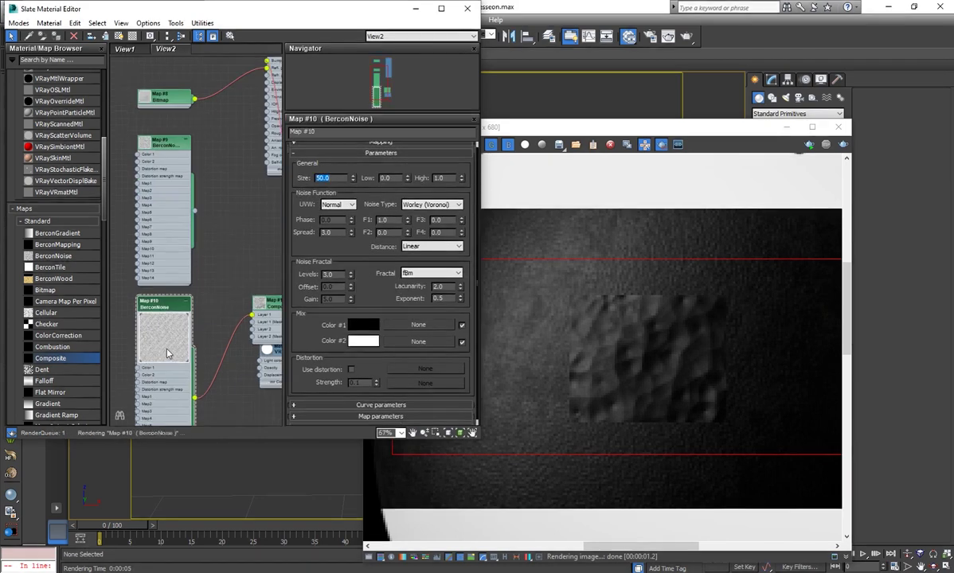
scroll(166, 348, up, 2)
scroll(171, 341, up, 1)
click(431, 273)
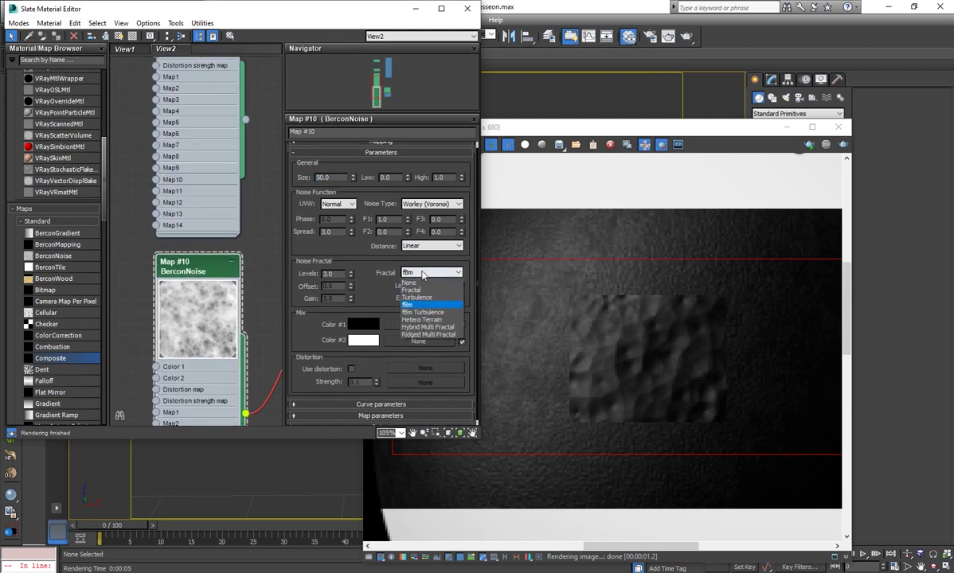
click(430, 313)
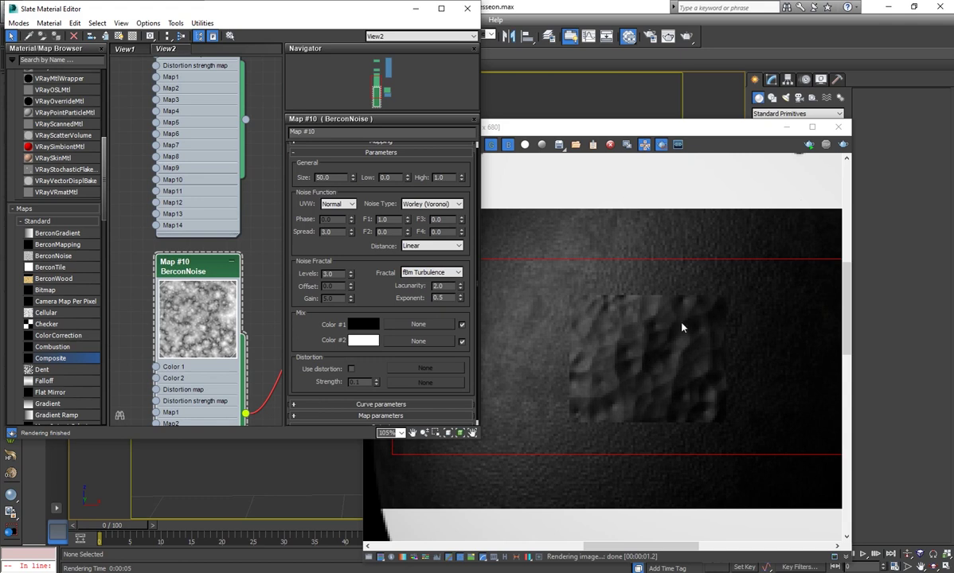
drag(681, 316, 580, 406)
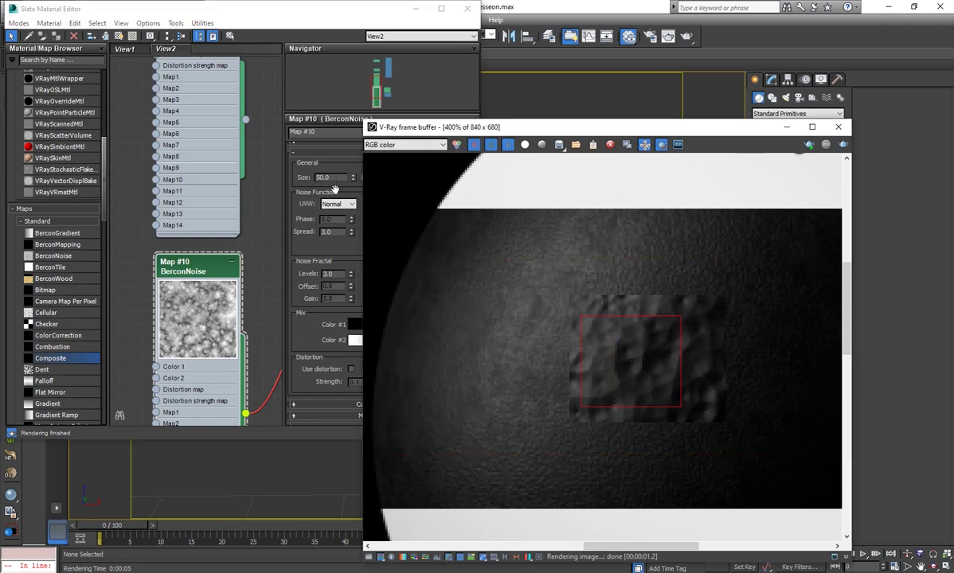
click(313, 258)
click(446, 269)
click(410, 277)
Try Simplex 2D, Simplex 3D and Perlin 3D noise types, settling back on Worley (Voronoi)
click(439, 200)
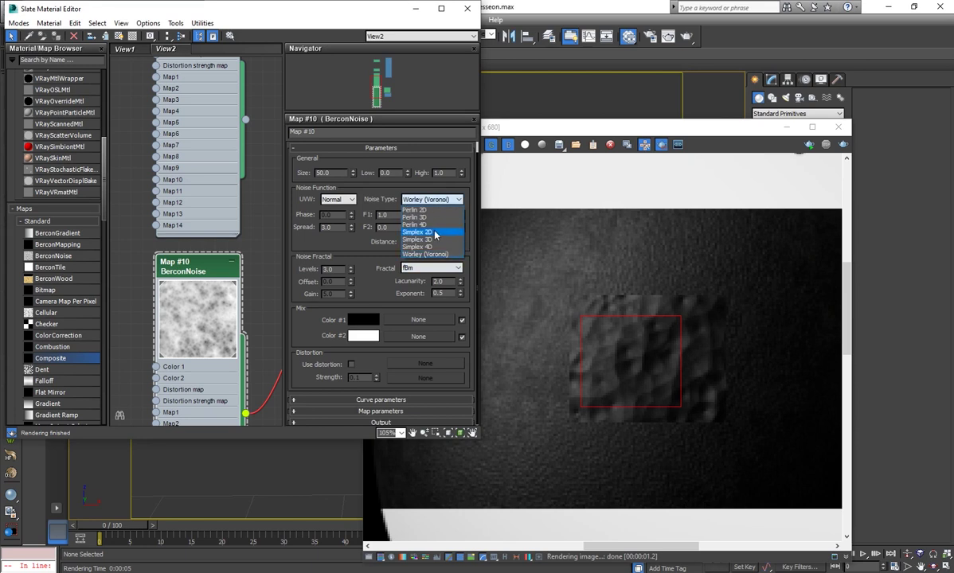
click(417, 231)
click(402, 199)
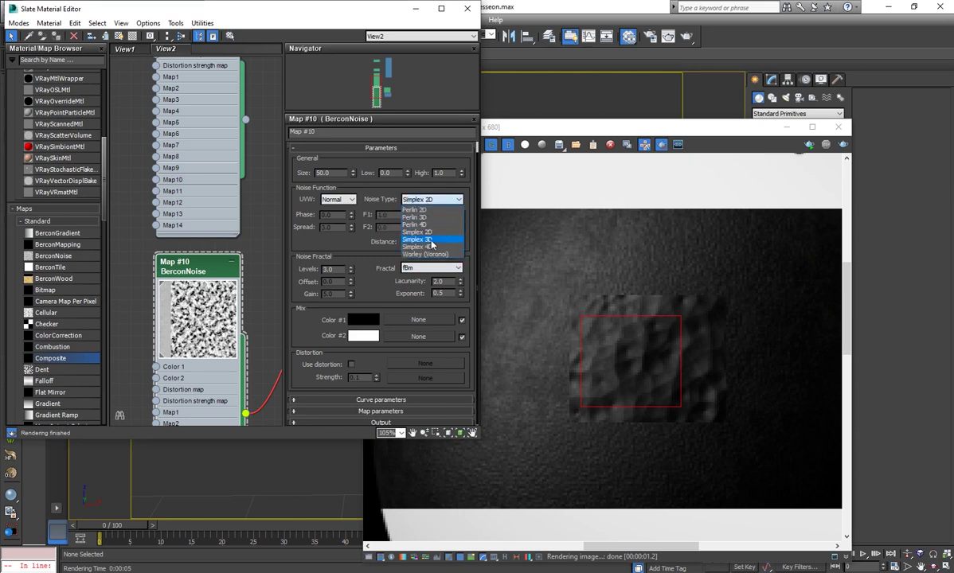
click(434, 241)
click(430, 200)
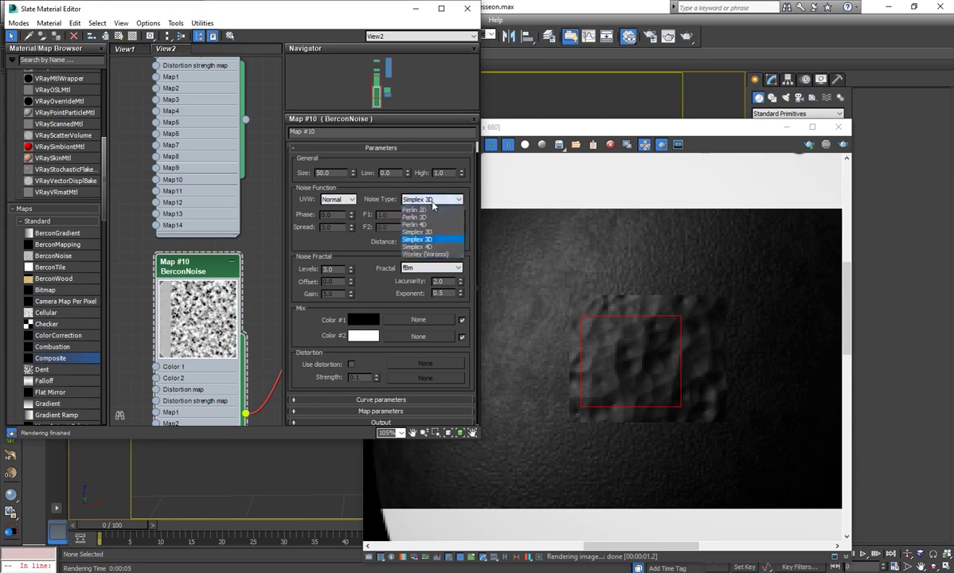
click(430, 211)
click(430, 200)
click(434, 216)
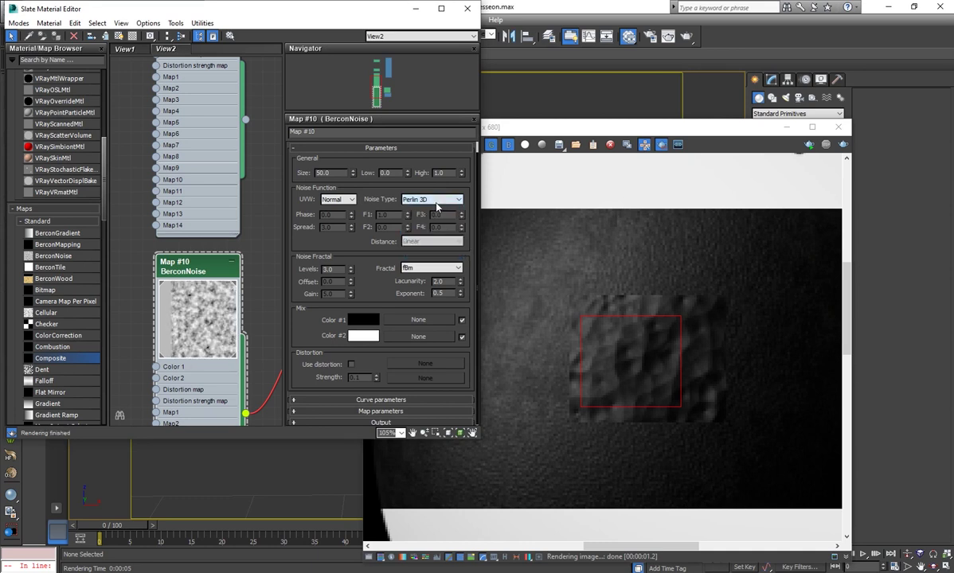
click(430, 268)
click(431, 268)
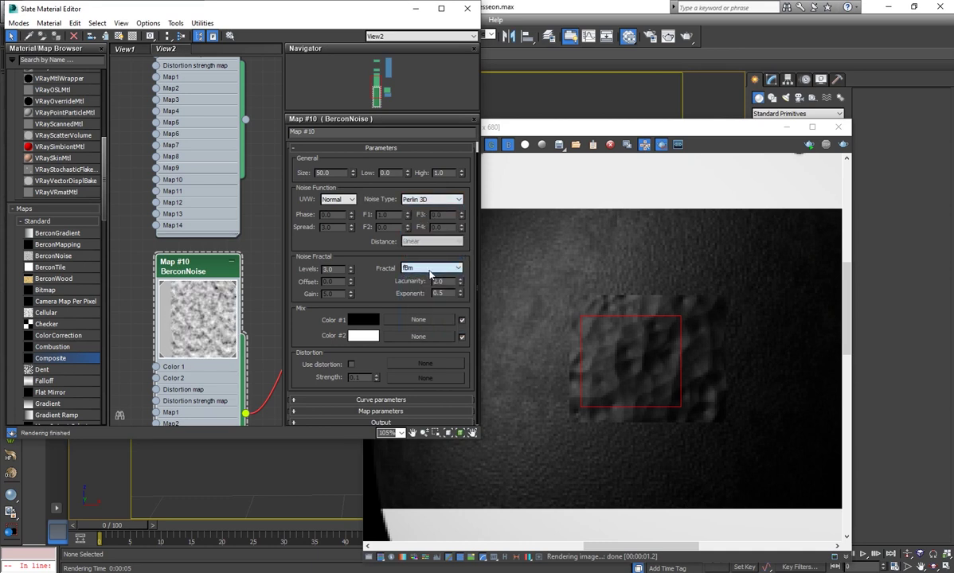
click(426, 254)
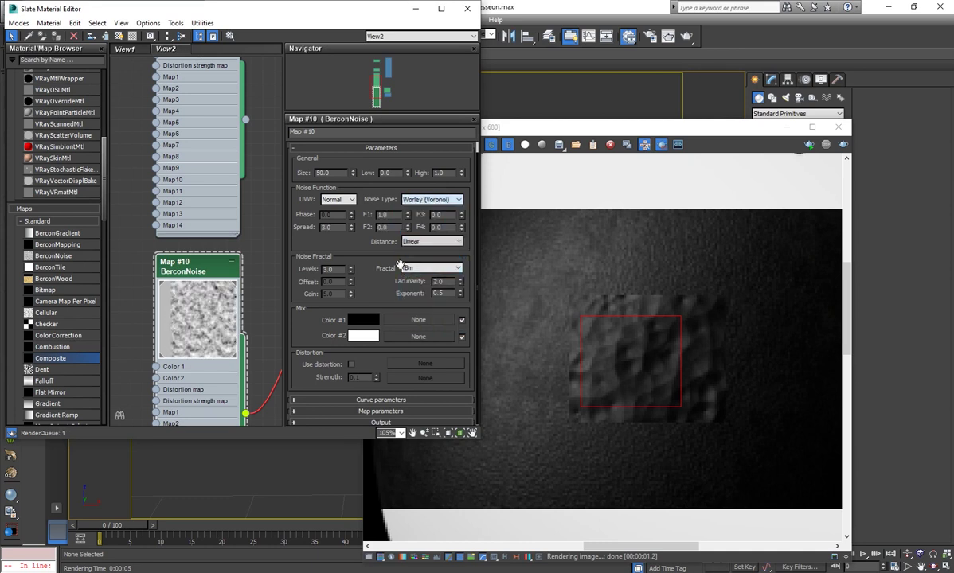
click(438, 201)
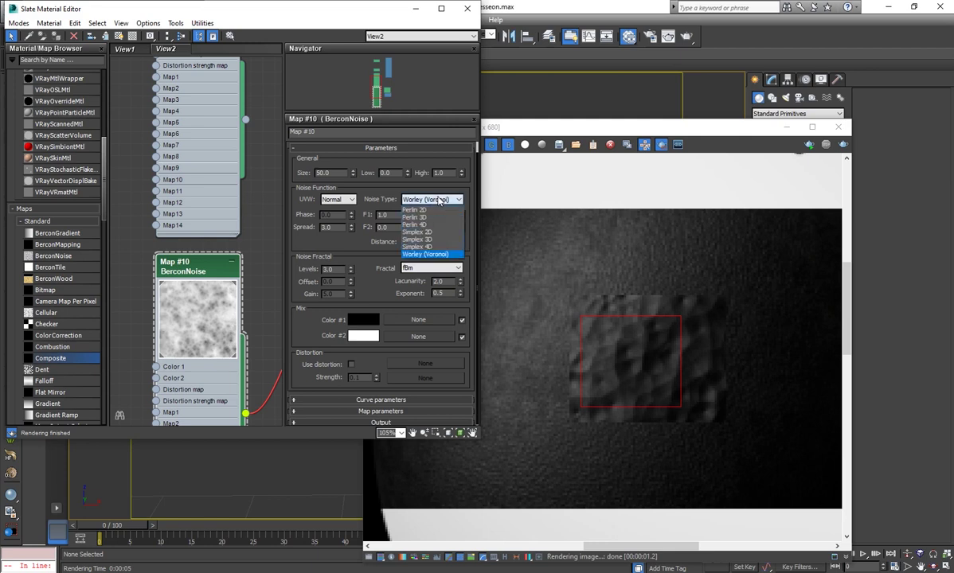
click(419, 259)
Set Lacunarity 3, Levels 4 and Size 0.75, then re-render the region
text(3)
key(Tab)
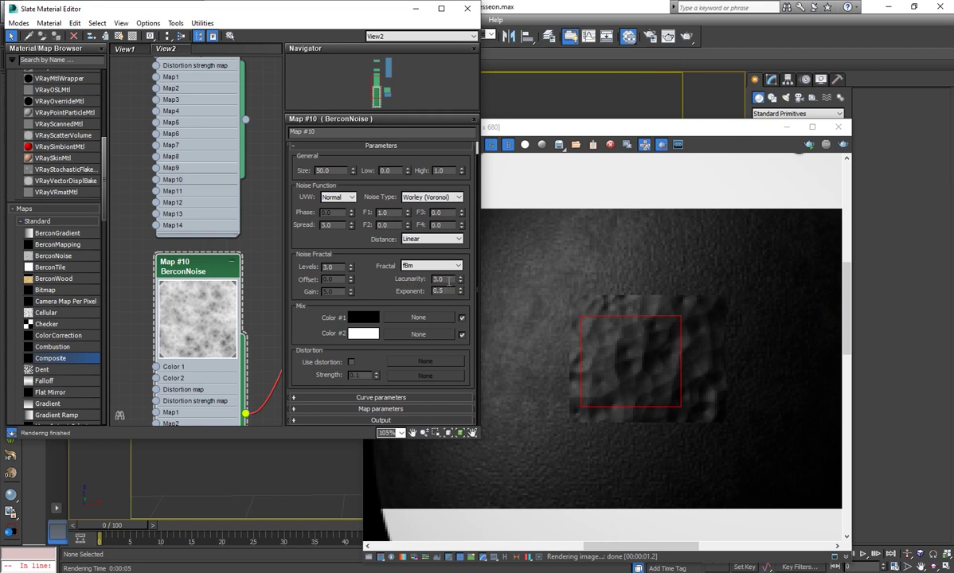
text(4)
key(Tab)
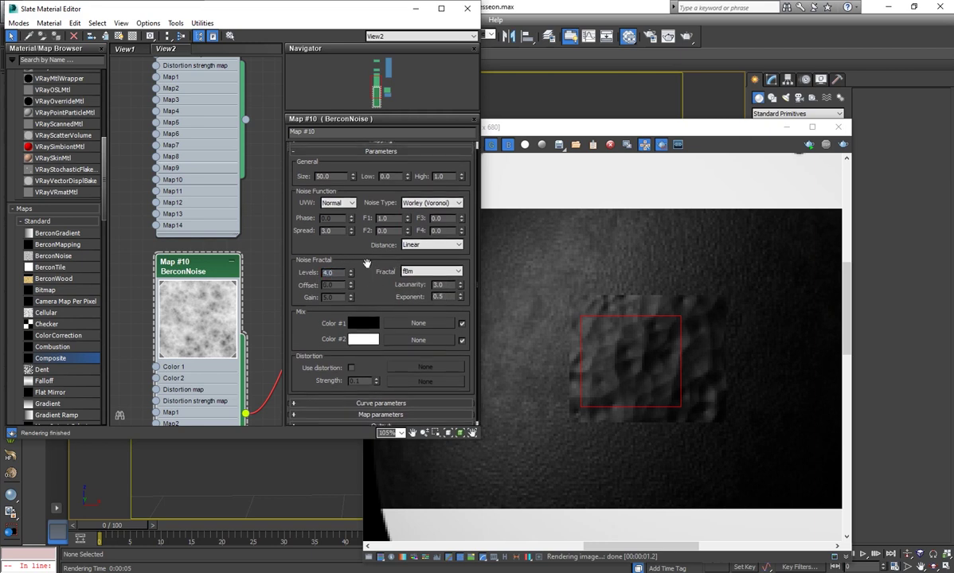
text(0.75)
key(Tab)
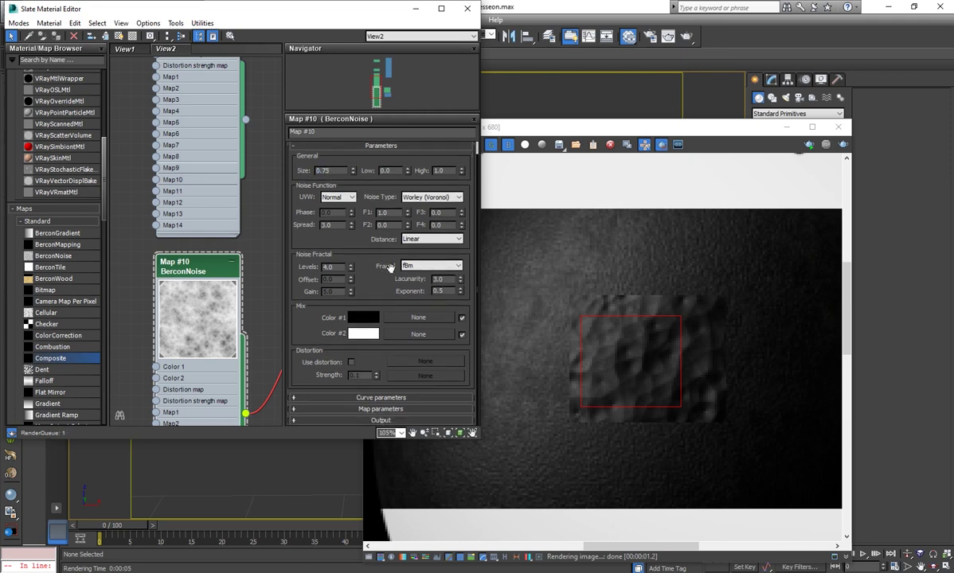
click(843, 145)
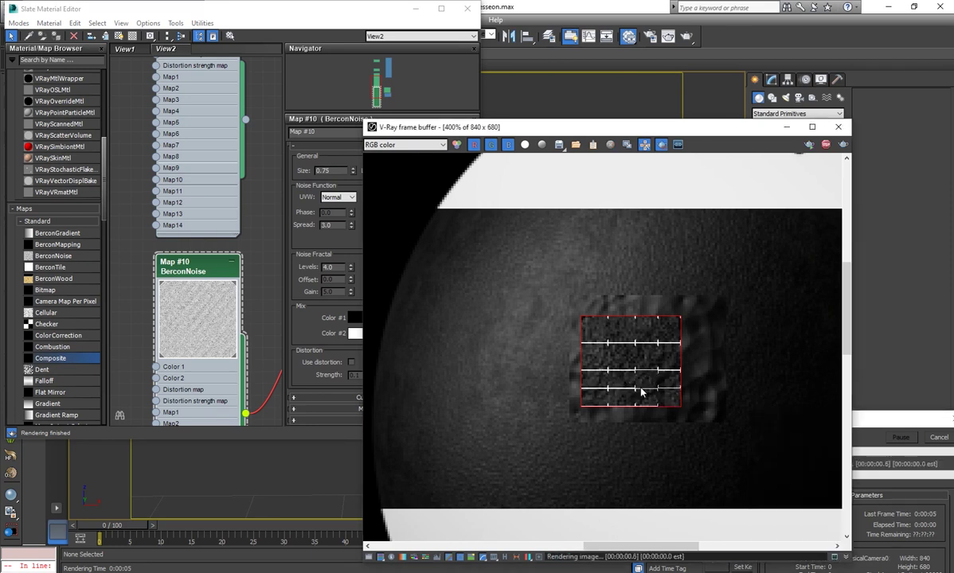
Set the noise Size to 1.0 and re-render a larger region over the sphere's dark band
scroll(641, 389, down, 2)
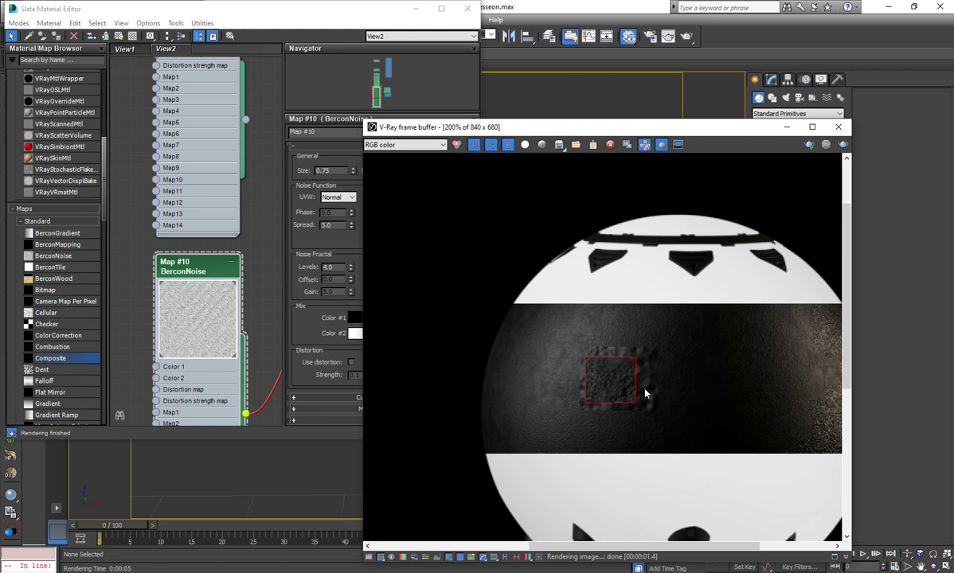
scroll(652, 389, up, 1)
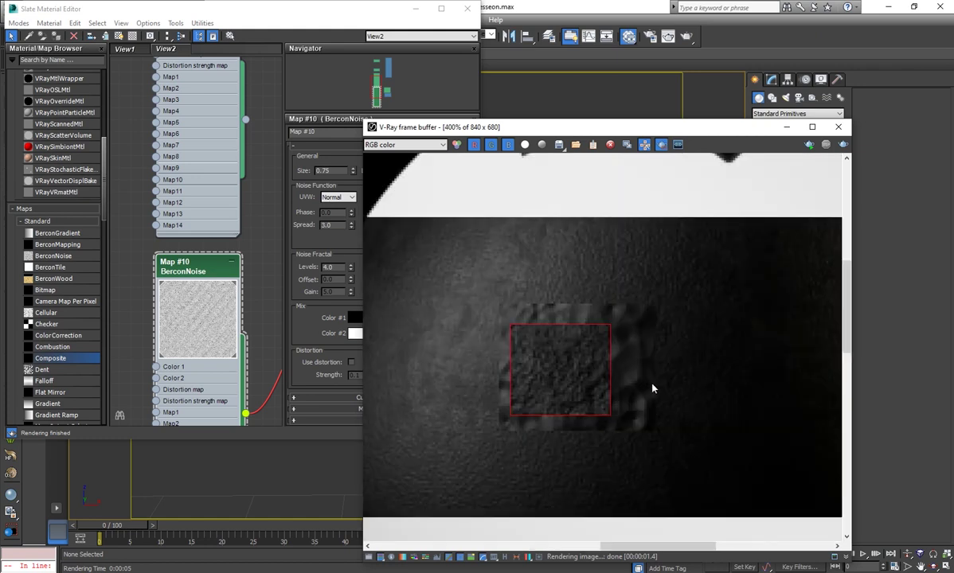
click(308, 171)
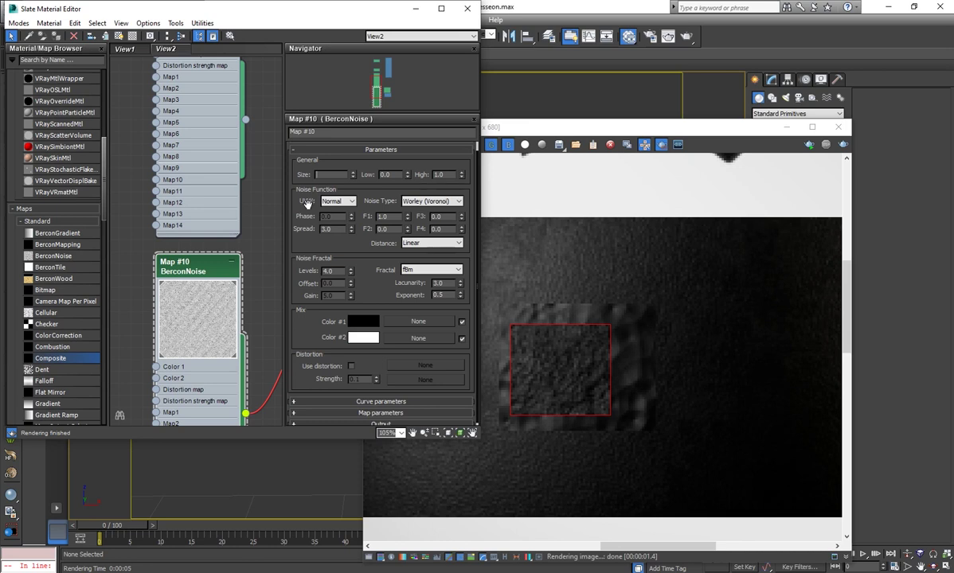
text(1)
click(704, 324)
scroll(692, 330, down, 1)
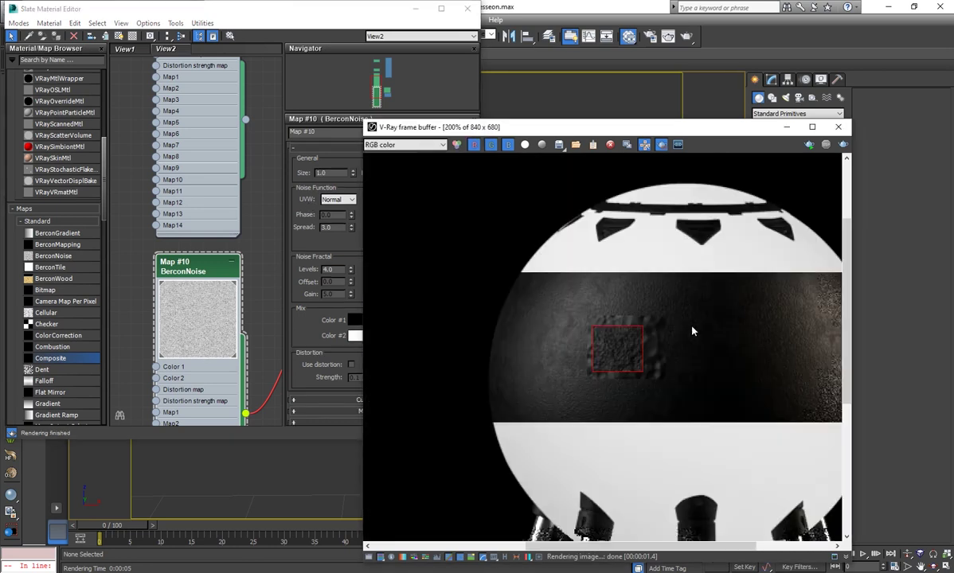
scroll(628, 335, down, 1)
drag(495, 365, 499, 371)
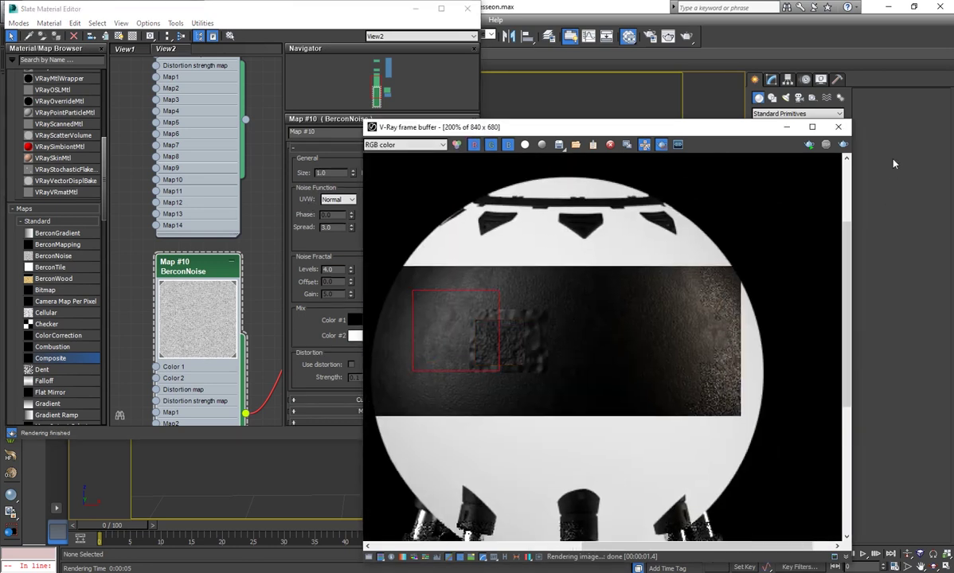
click(843, 144)
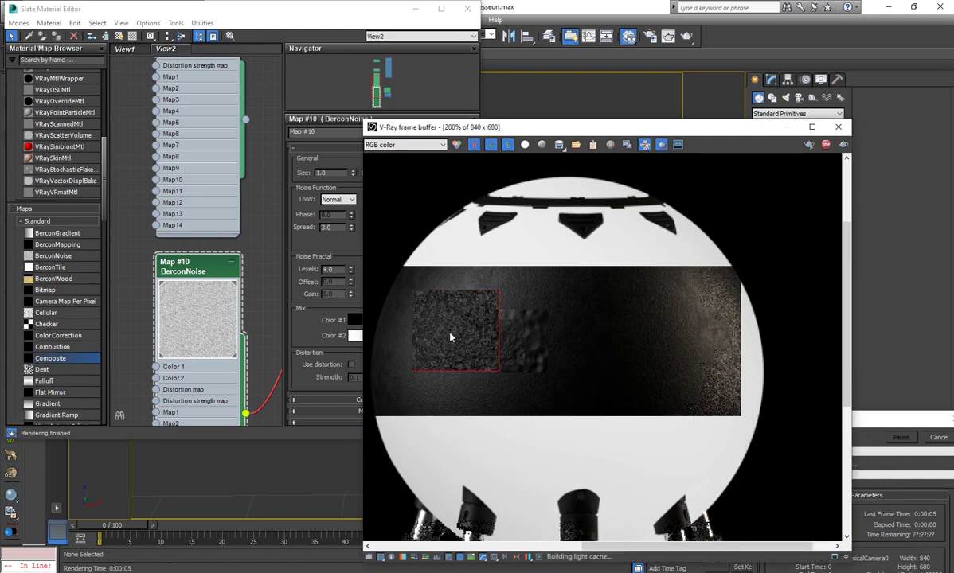
scroll(448, 339, up, 2)
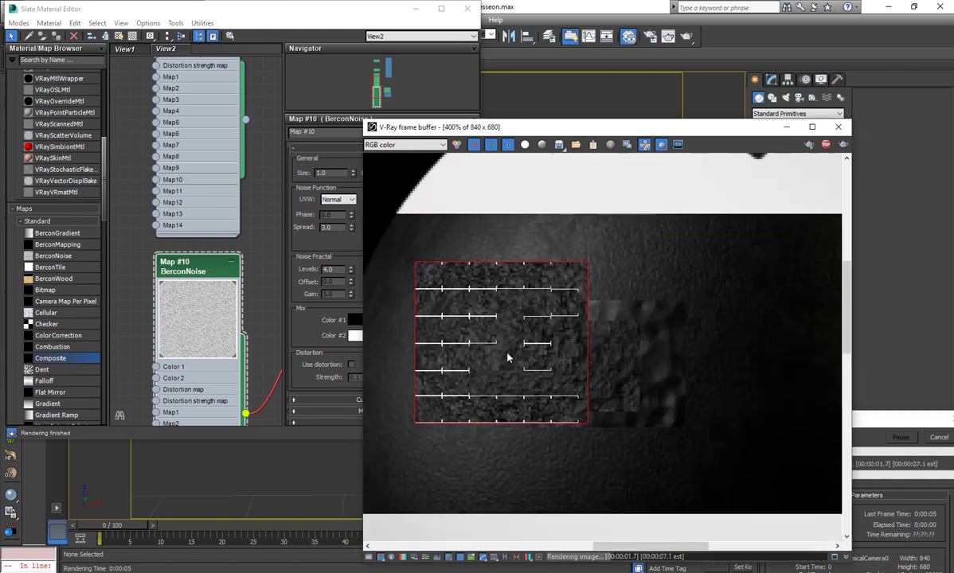
scroll(488, 328, down, 2)
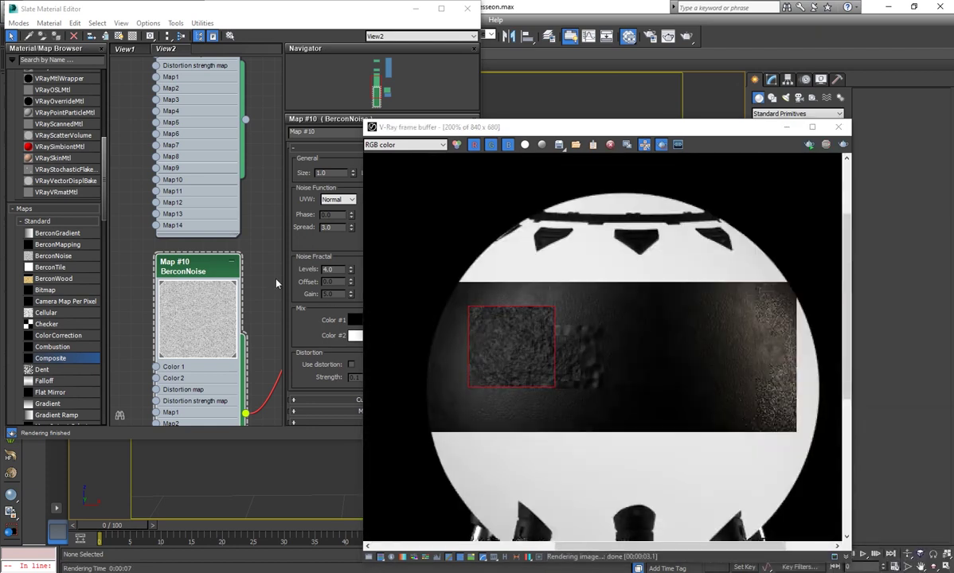
middle_drag(258, 260, 201, 290)
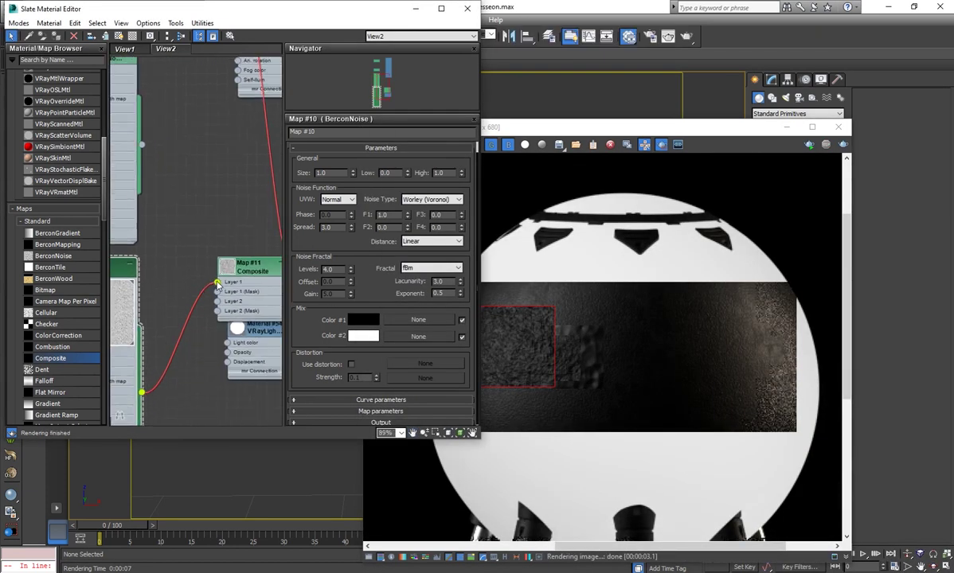
Wire the noise map into Composite Layer 2 with 50 opacity
double_click(247, 267)
mouse_move(142, 146)
mouse_down()
mouse_move(188, 270)
mouse_move(217, 302)
mouse_up()
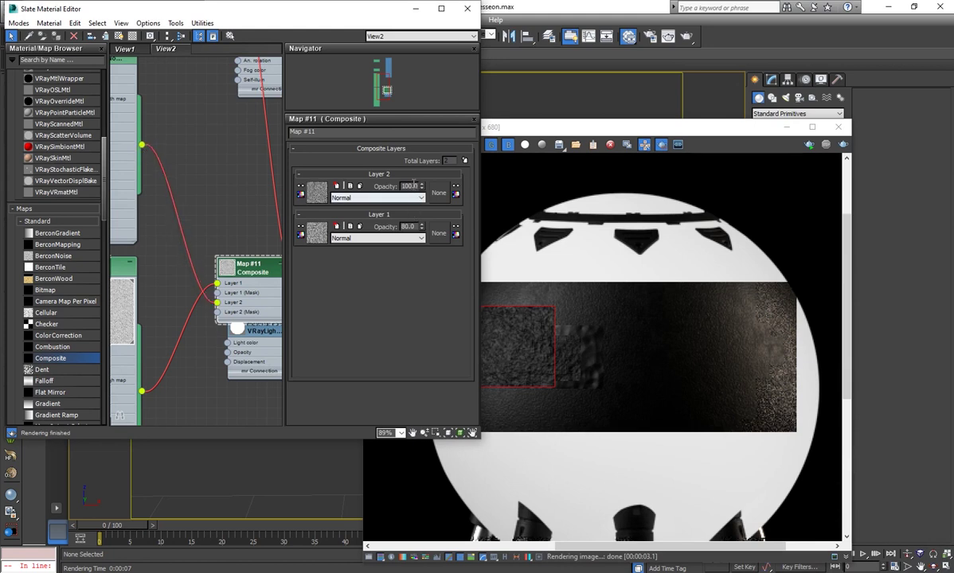
text(50)
key(Return)
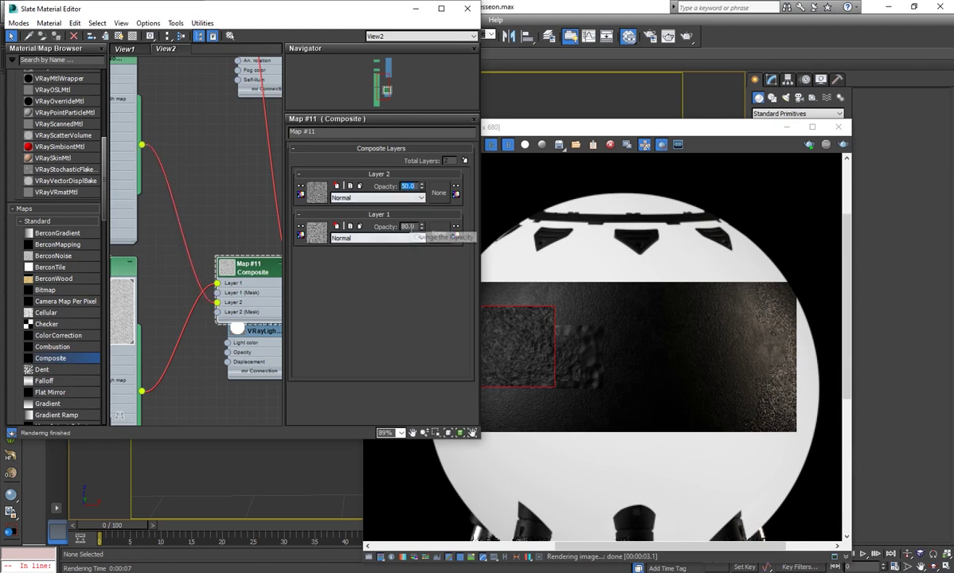
click(541, 353)
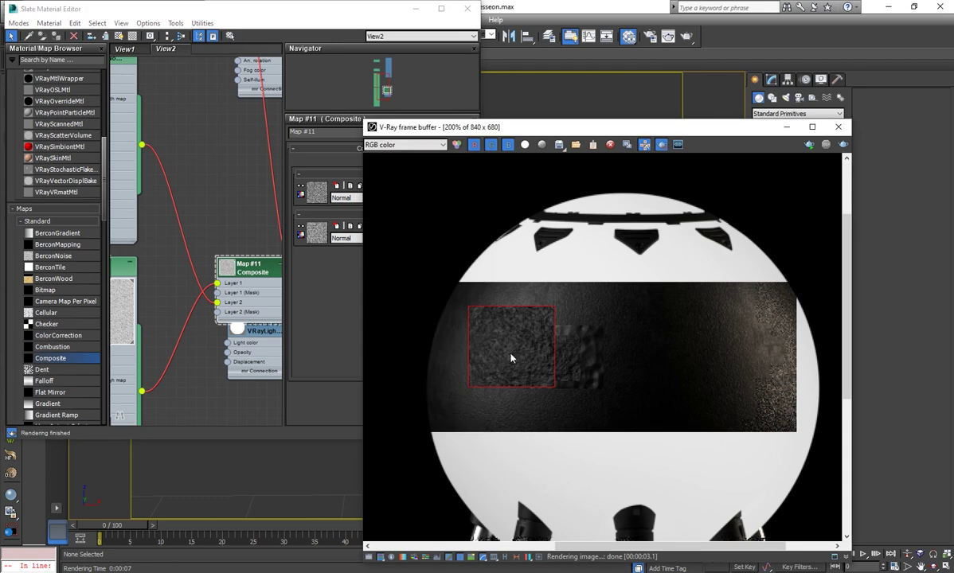
Render the shaderball within a render region drawn around the whole sphere
click(843, 145)
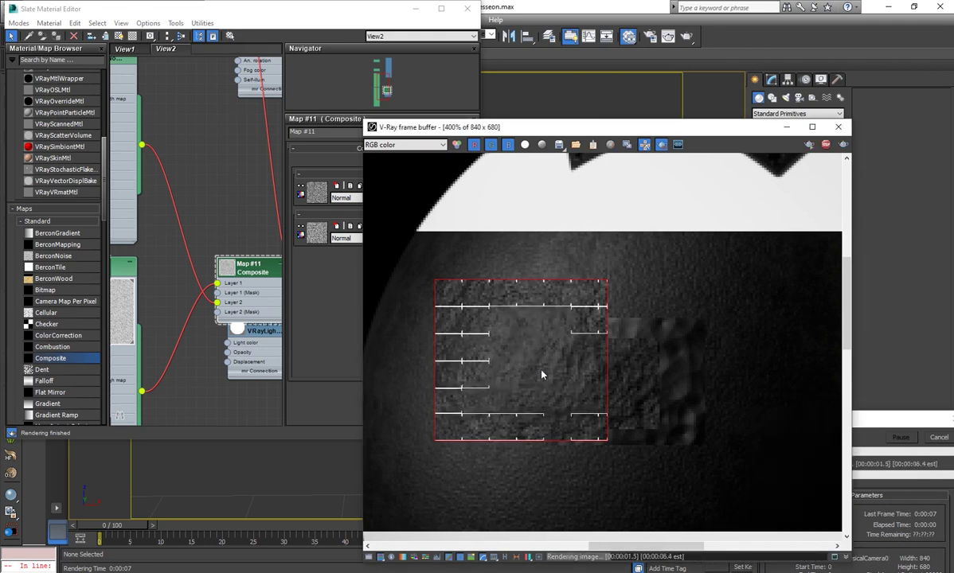
scroll(541, 379, down, 2)
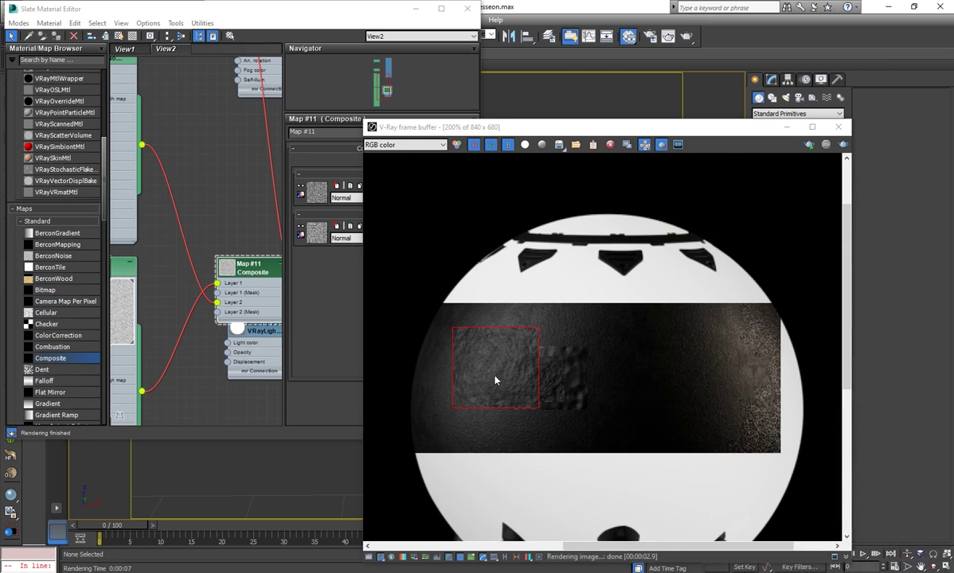
scroll(502, 330, down, 3)
scroll(616, 350, up, 2)
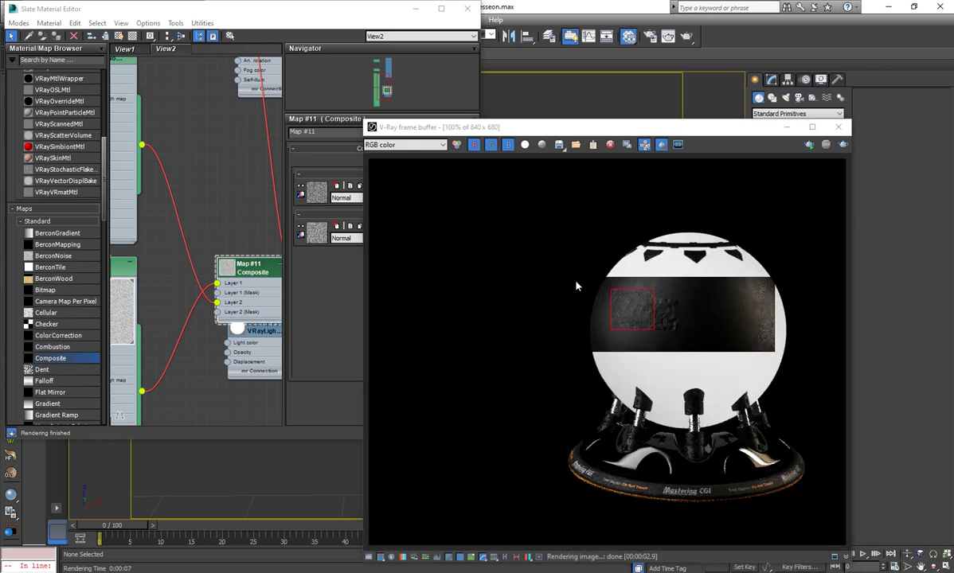
drag(551, 194, 832, 514)
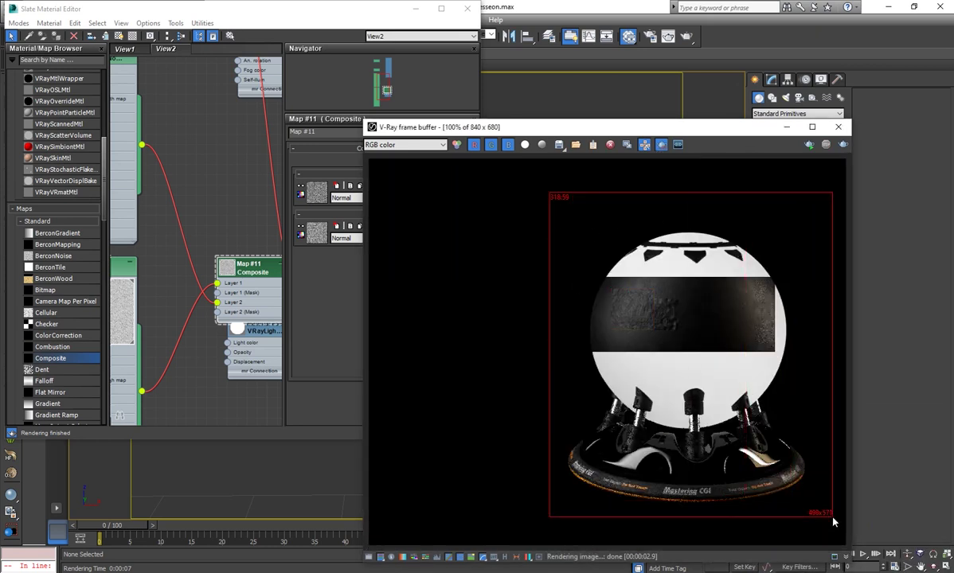
click(844, 146)
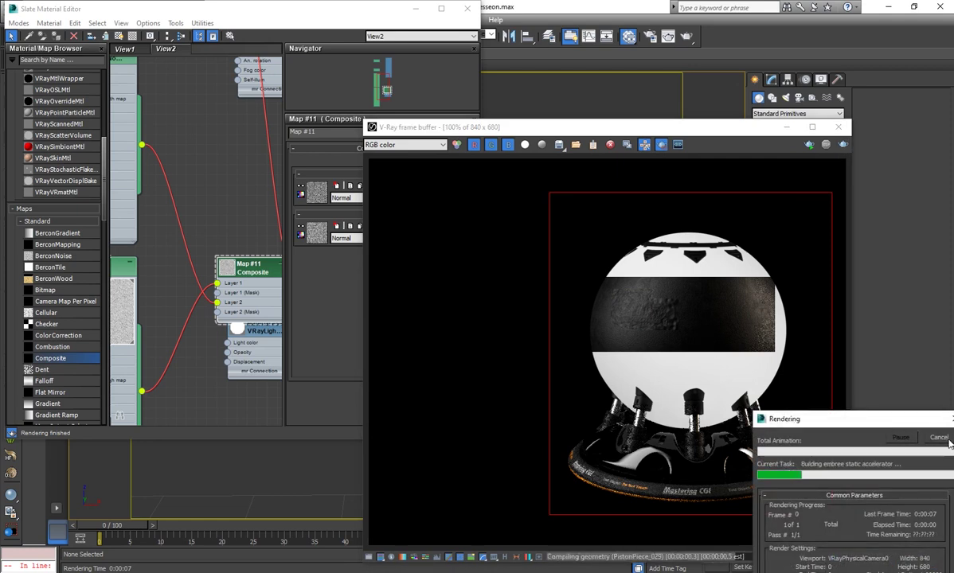
Set Composite Layer 1 opacity to 70, re-render, and inspect both sides of the sphere
click(330, 279)
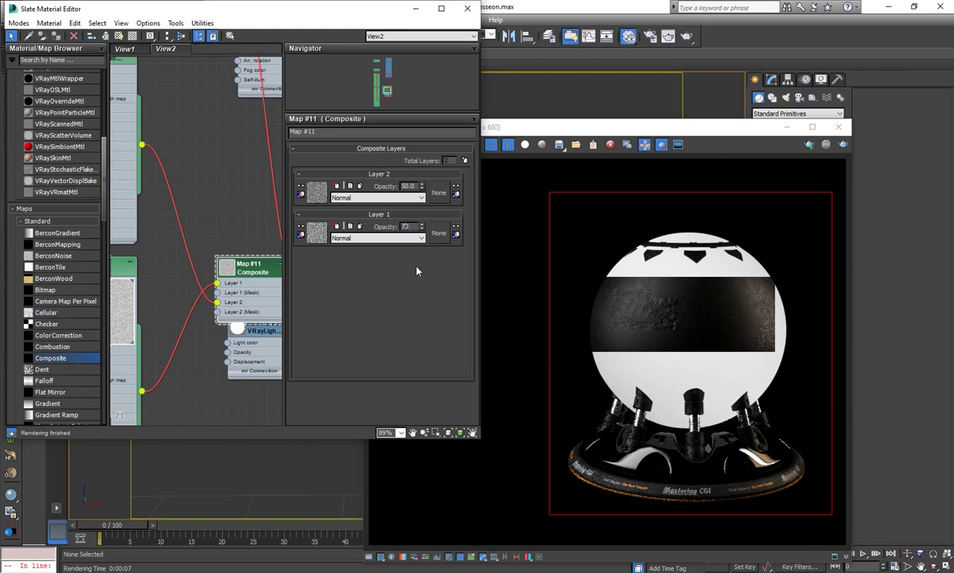
click(844, 146)
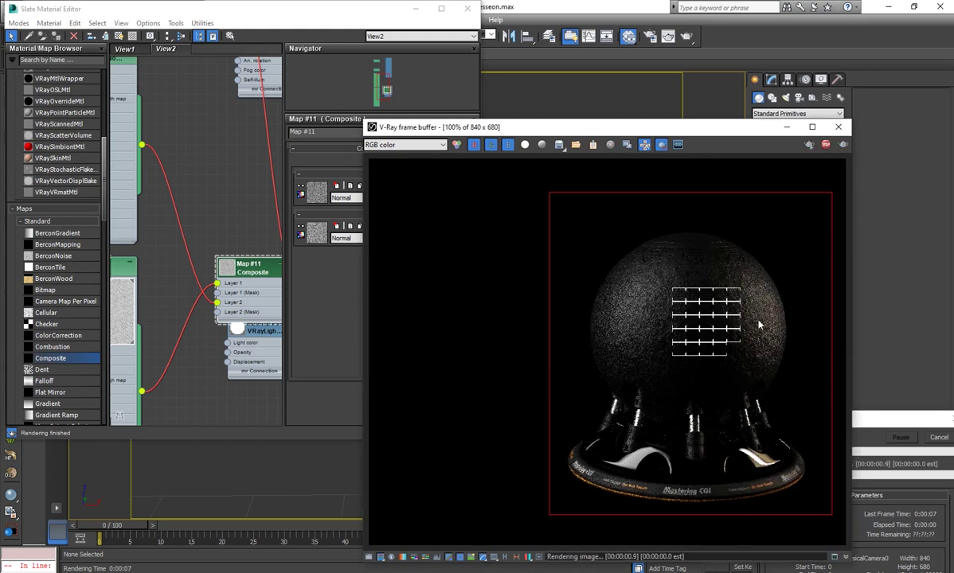
scroll(759, 320, up, 1)
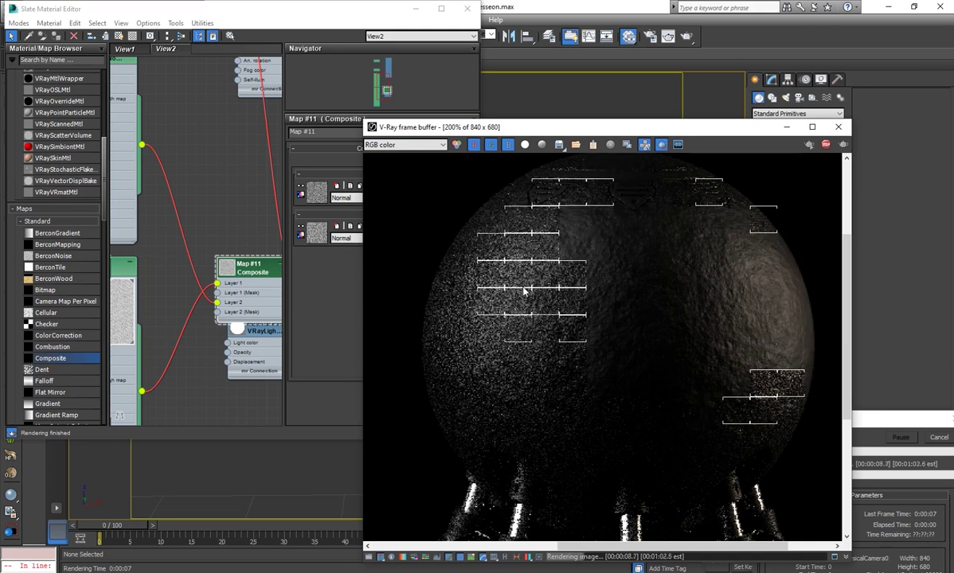
mouse_move(550, 301)
middle_down()
mouse_move(610, 330)
mouse_move(645, 329)
middle_up()
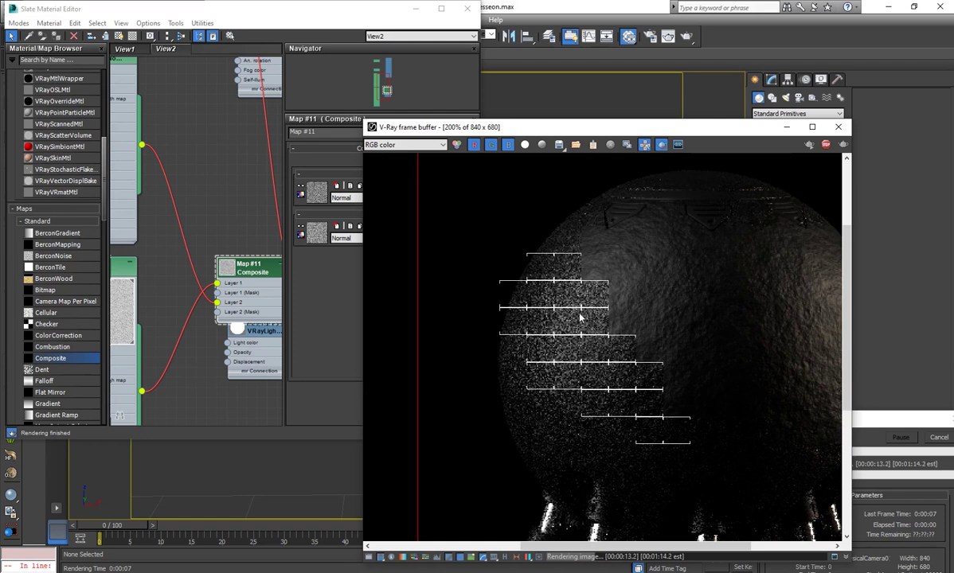
middle_drag(633, 286, 522, 289)
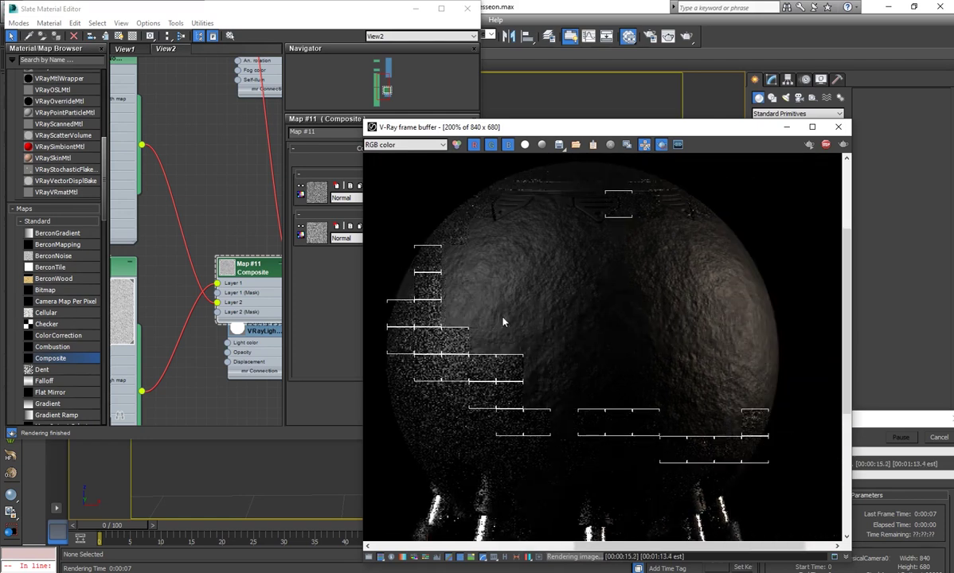
middle_drag(508, 322, 538, 343)
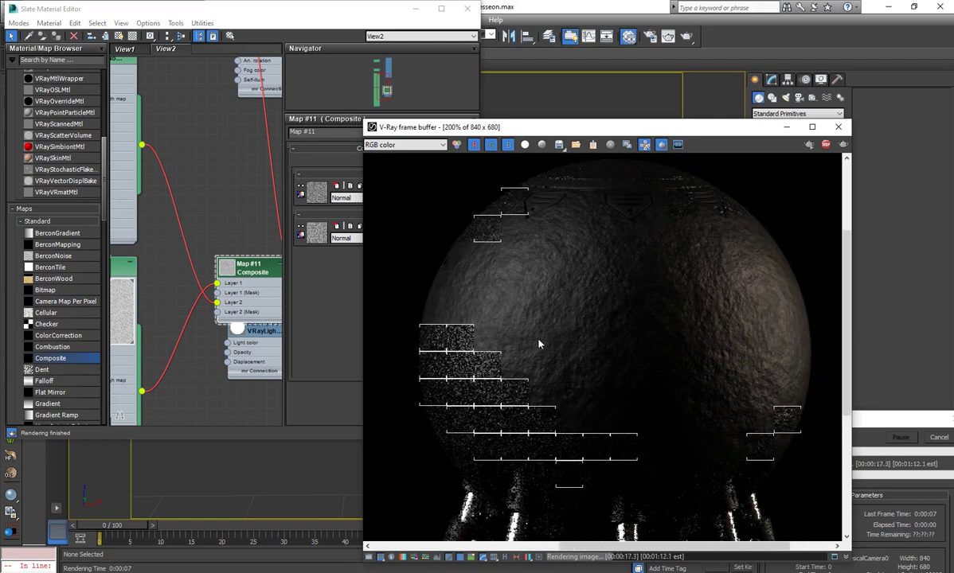
scroll(703, 373, down, 3)
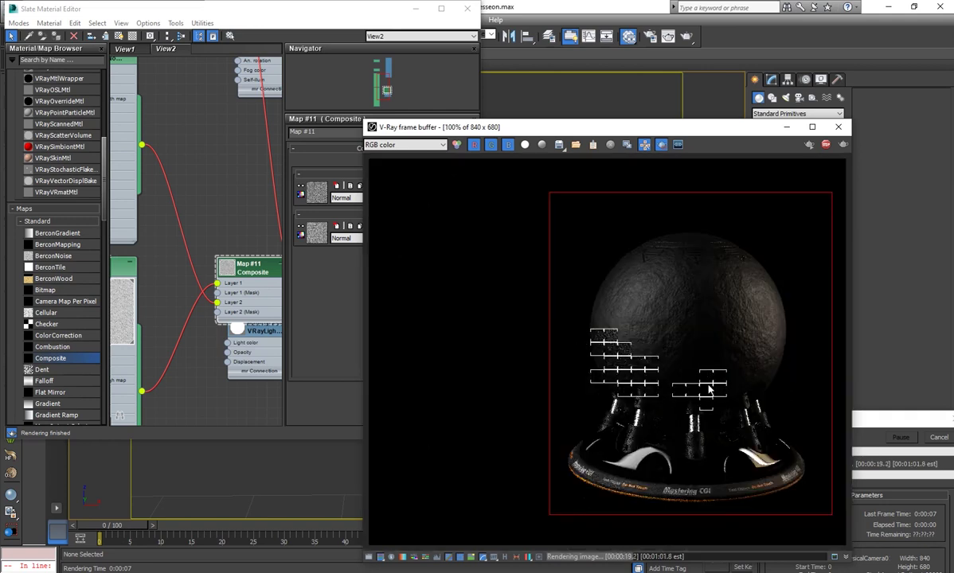
scroll(628, 239, up, 3)
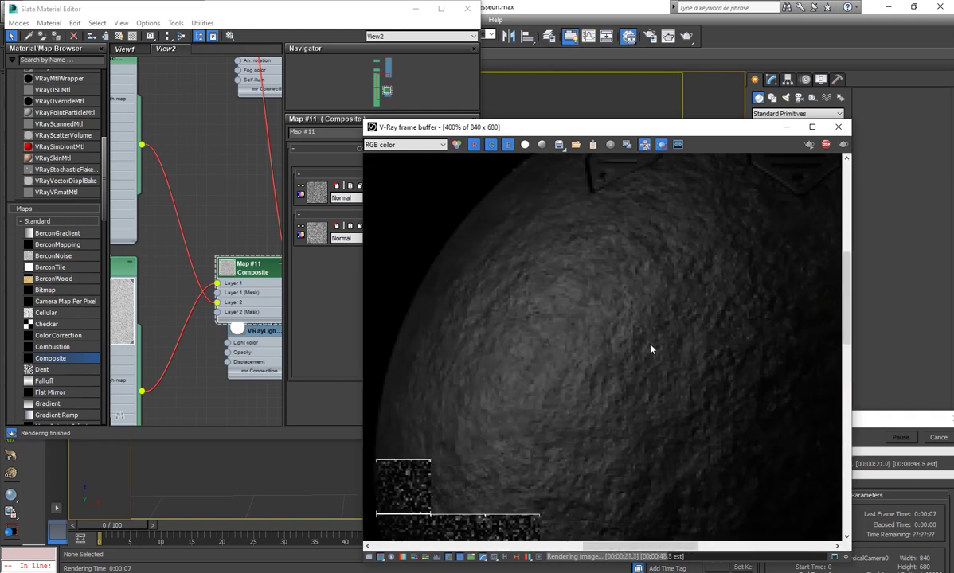
click(945, 439)
Set Material #52's Bump amount to 10 in Maps and region-render part of the sphere
click(239, 342)
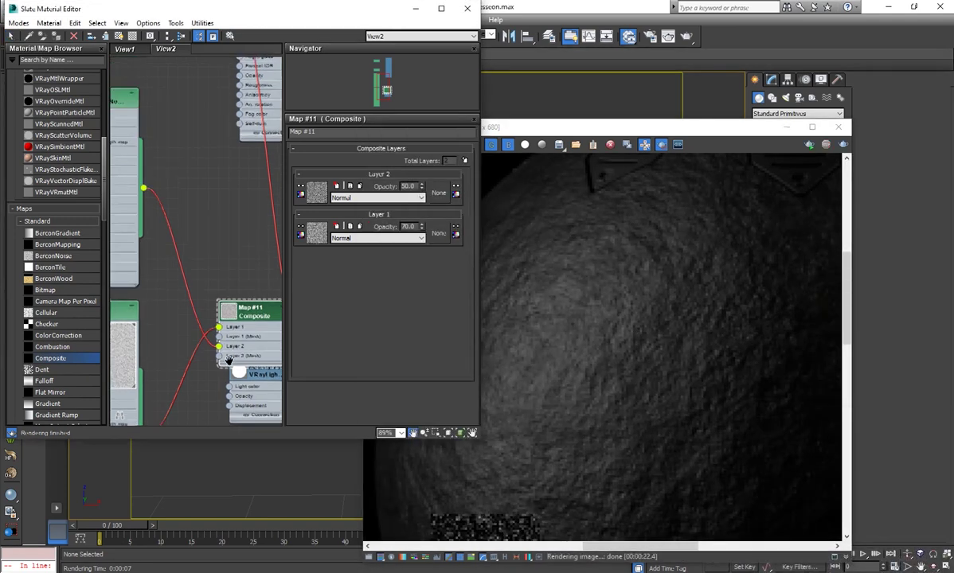
middle_drag(211, 285, 250, 360)
scroll(249, 358, down, 2)
middle_drag(254, 259, 230, 318)
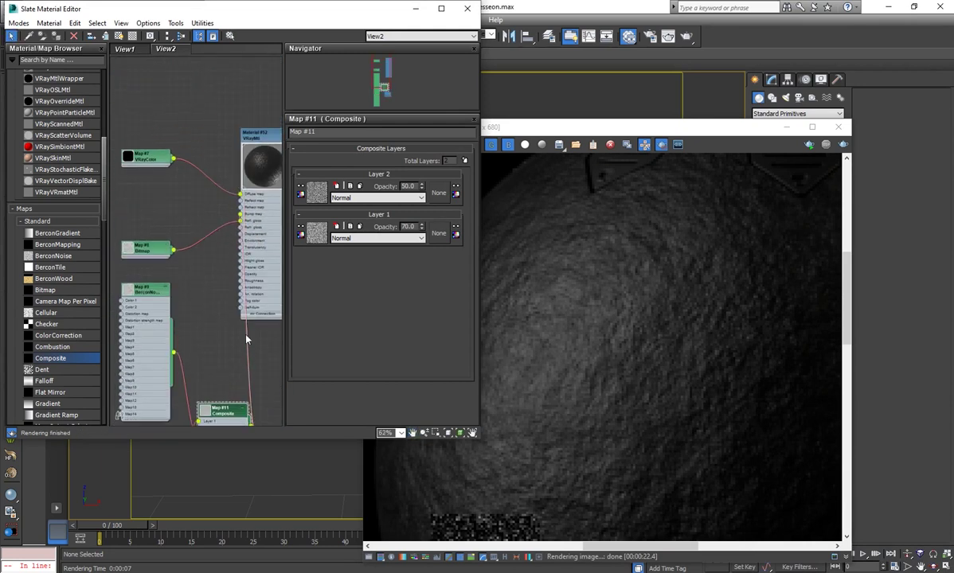
double_click(268, 146)
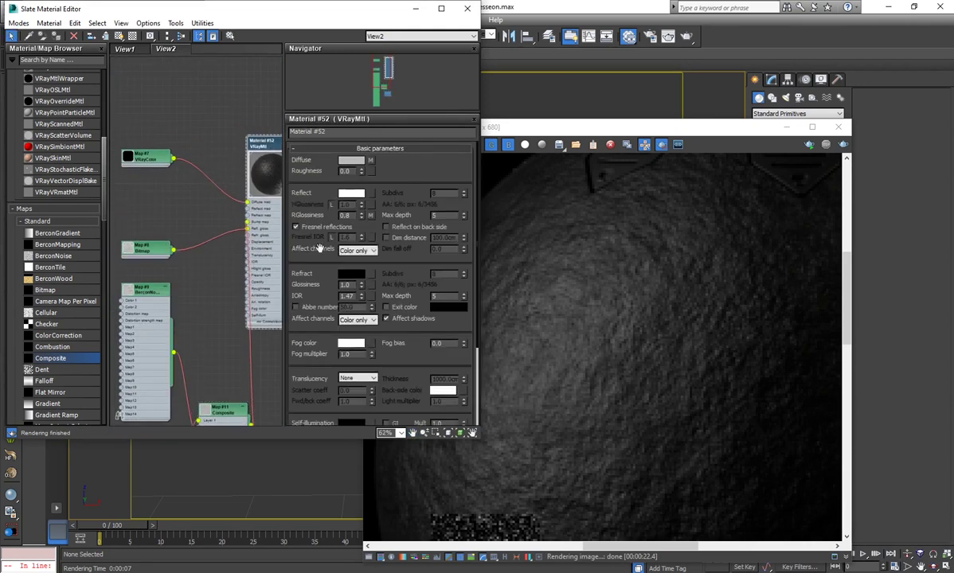
click(356, 409)
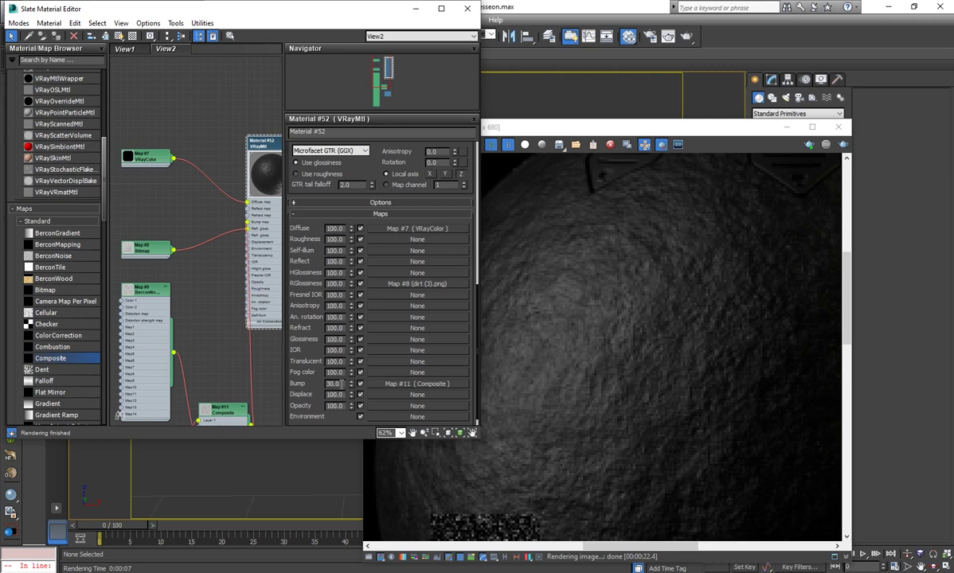
text(0)
click(566, 359)
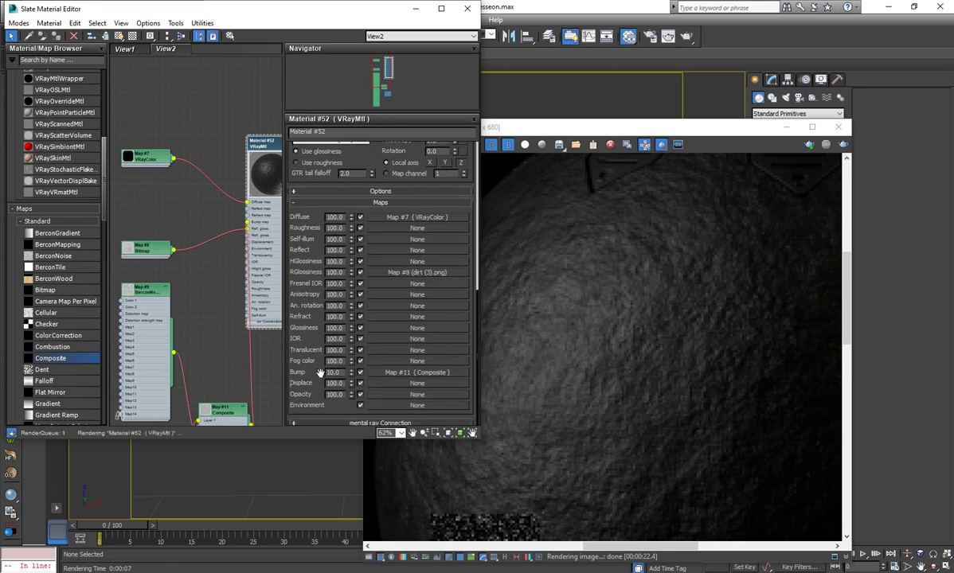
mouse_move(399, 255)
mouse_down()
mouse_move(679, 458)
mouse_move(765, 506)
mouse_up()
click(843, 147)
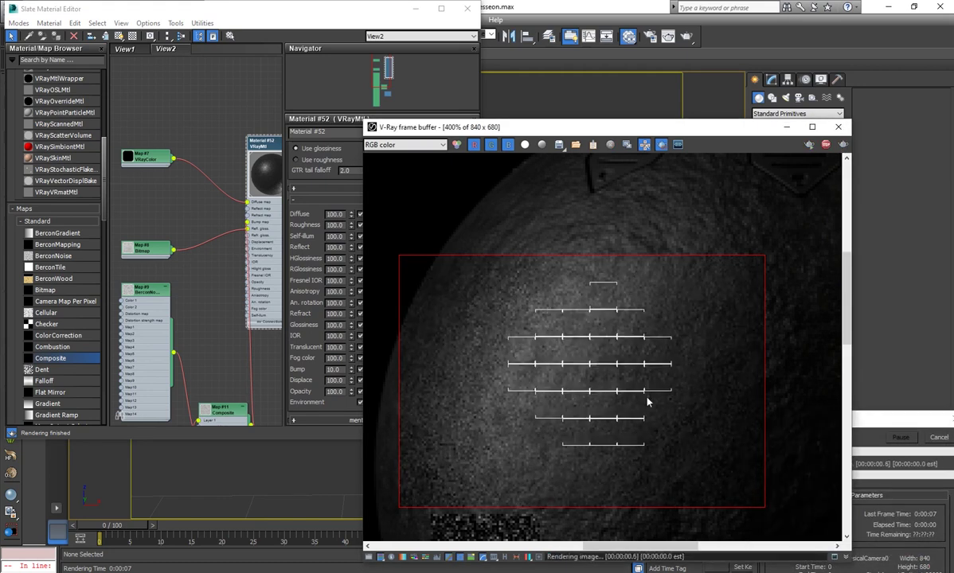
Set the Composite map's Layer 2 opacity to 80
scroll(629, 387, down, 2)
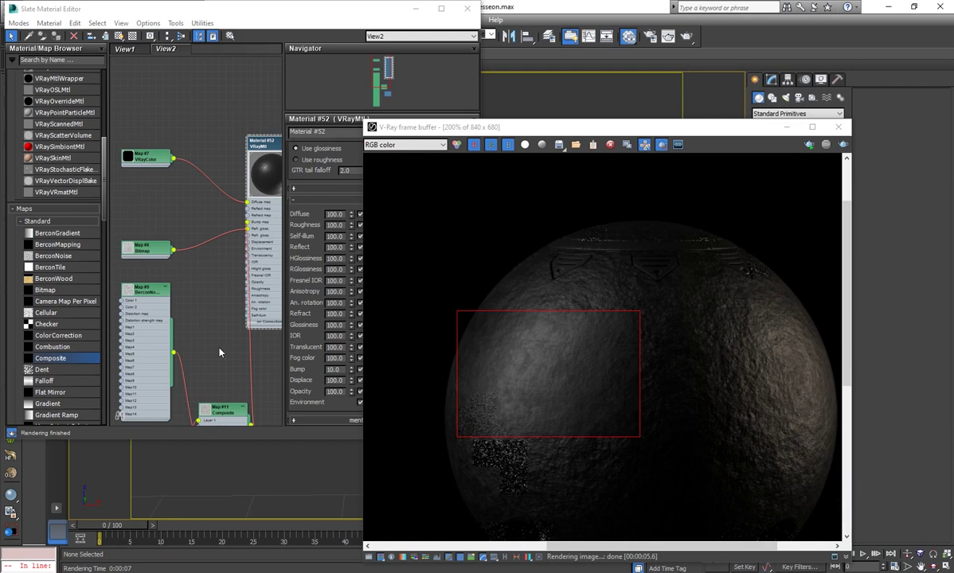
middle_drag(220, 352, 203, 336)
double_click(209, 378)
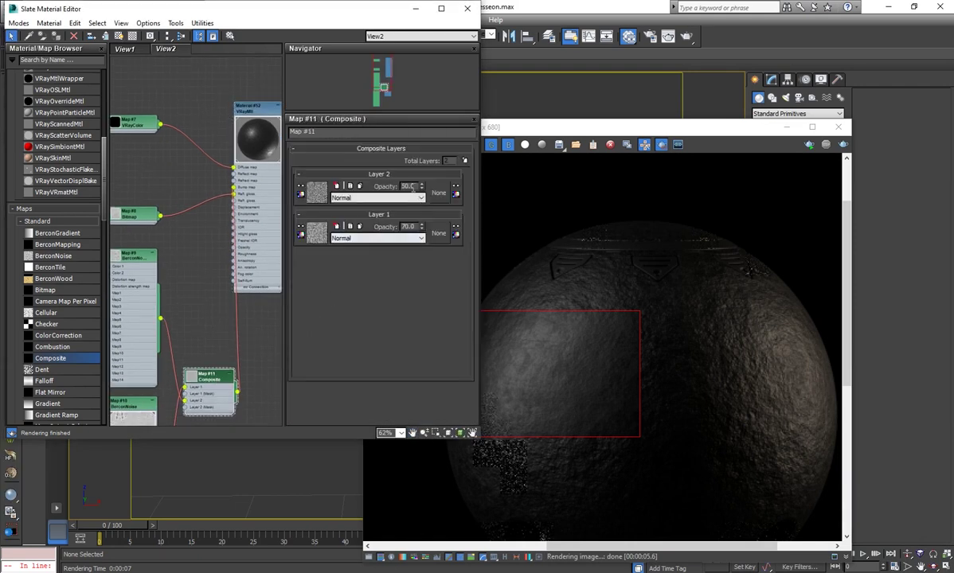
text(80)
key(Return)
Region-render a smaller patch of the sphere to judge the bump, then clear the region
click(541, 391)
scroll(523, 346, up, 1)
drag(506, 341, 661, 465)
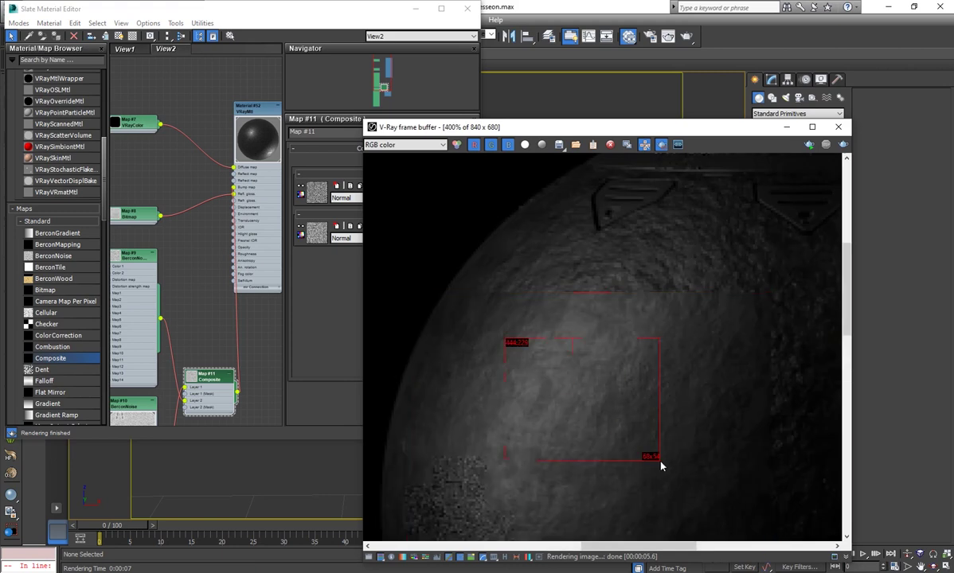
click(844, 146)
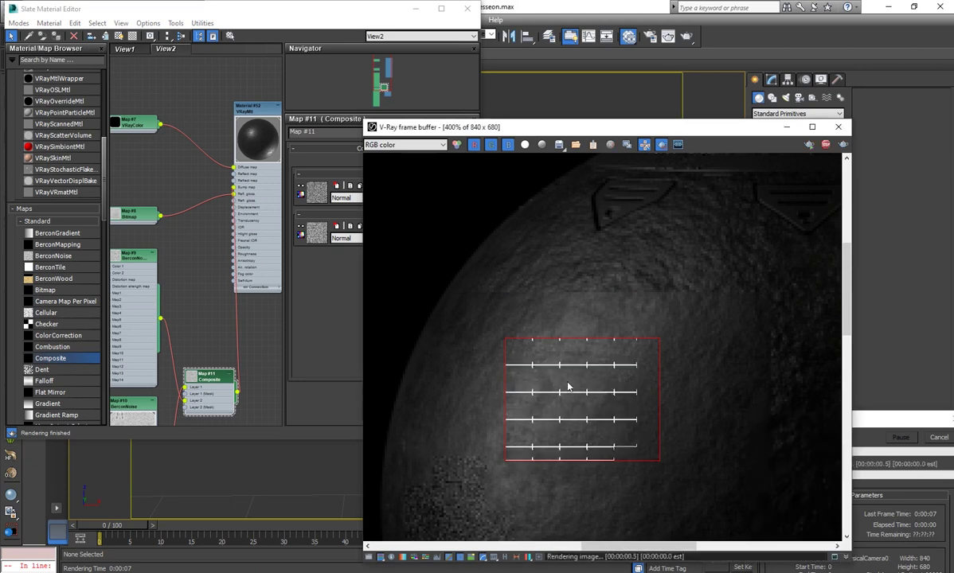
scroll(589, 410, down, 2)
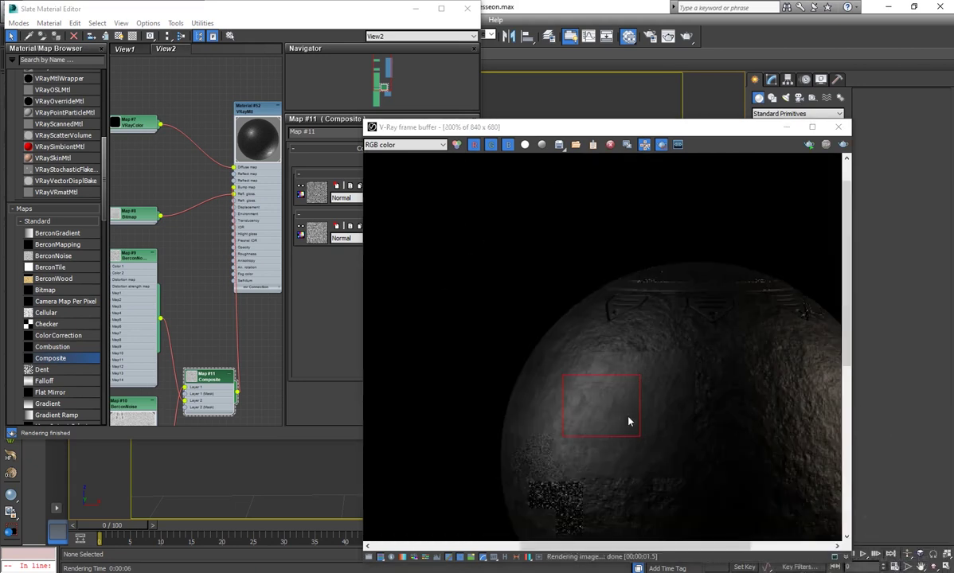
scroll(598, 407, down, 1)
scroll(705, 352, up, 1)
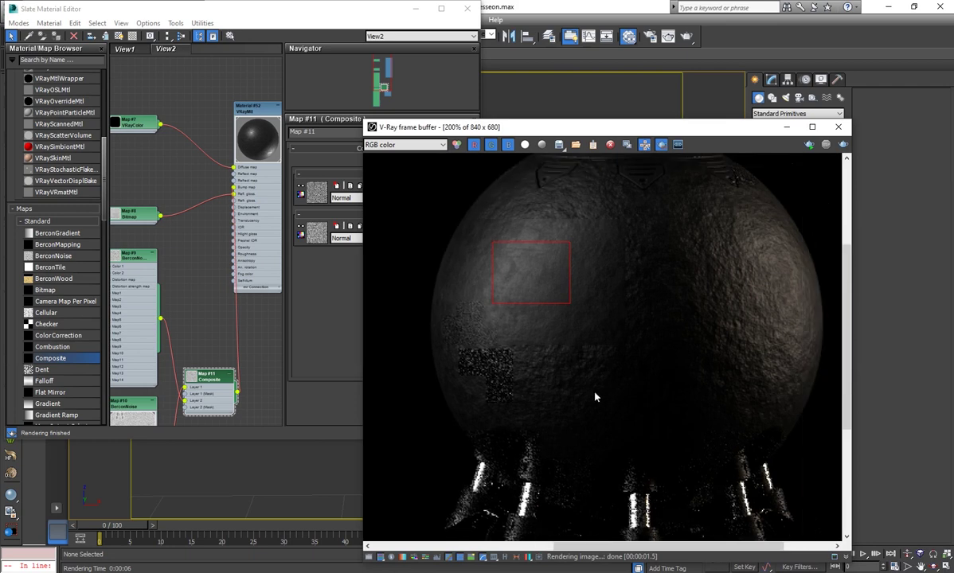
scroll(606, 396, down, 1)
click(662, 145)
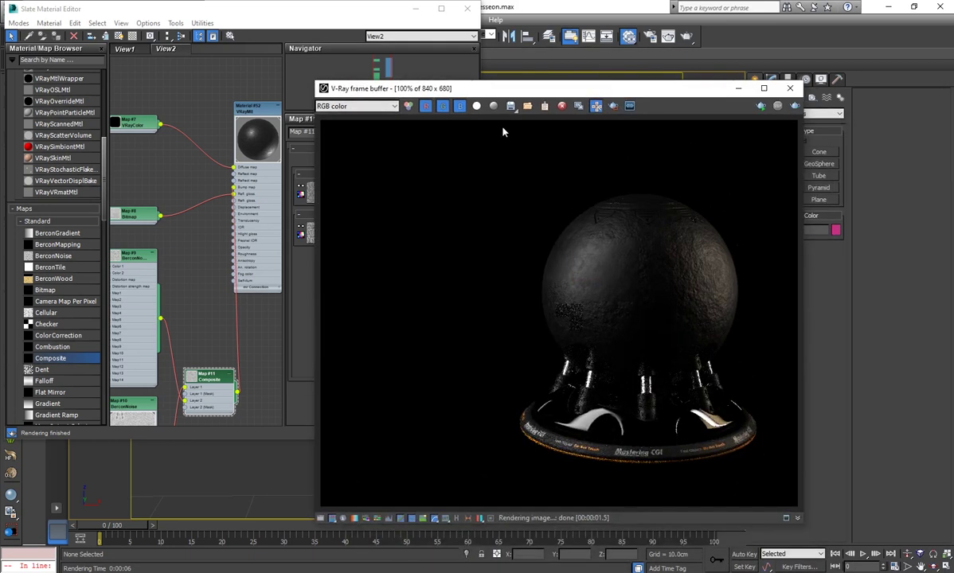
Close the frame buffer, maximize the Slate editor, and open the VRayMtl material's parameters
click(738, 89)
click(440, 8)
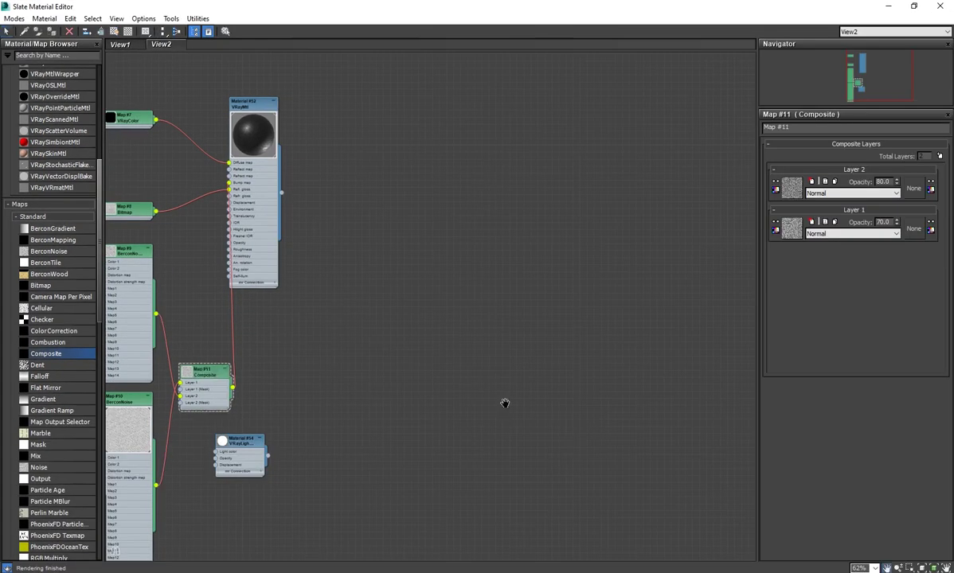
scroll(467, 376, down, 2)
scroll(518, 386, down, 2)
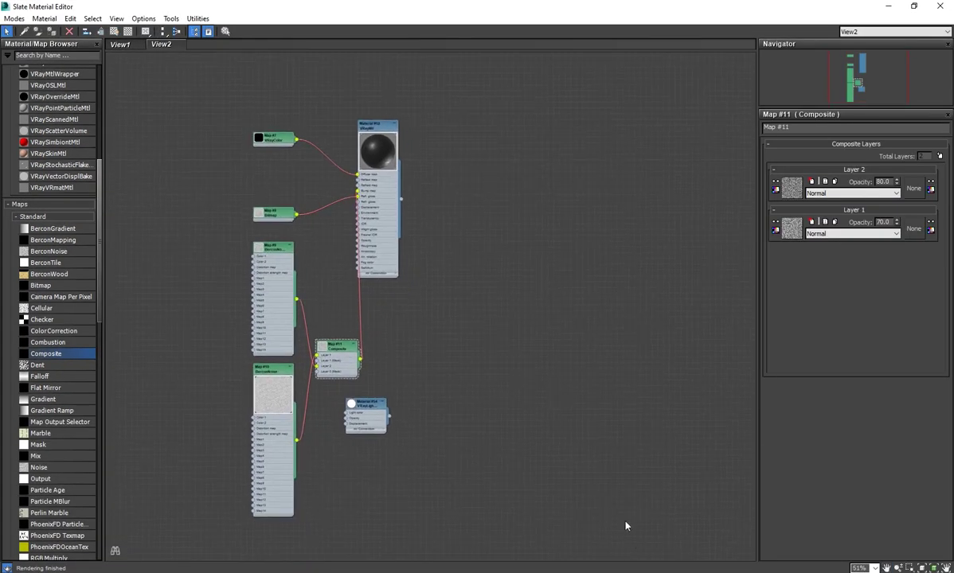
click(273, 394)
middle_drag(306, 391, 395, 409)
double_click(457, 211)
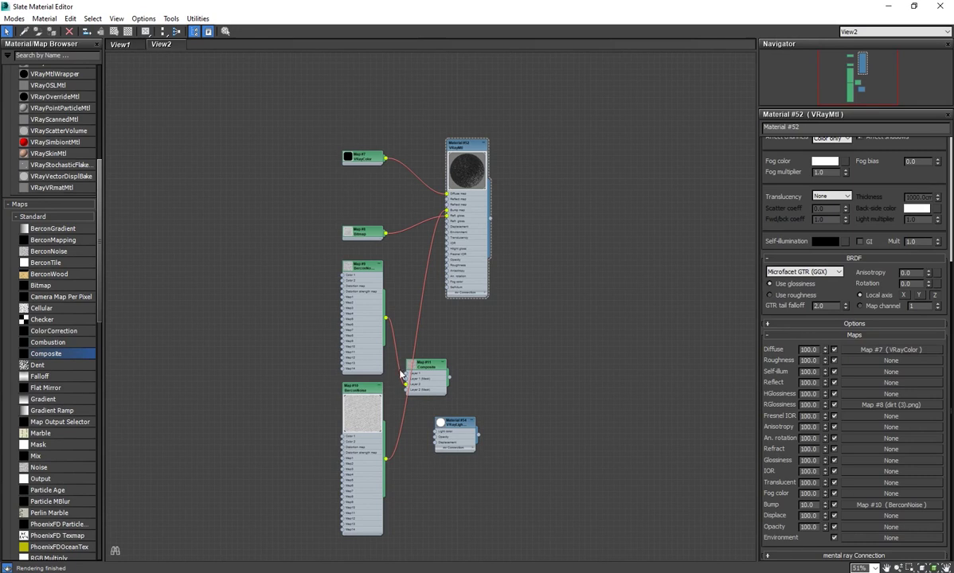
Review the BerconNoise map's parameters, keeping fBm as the fractal type, and restore the editor window
double_click(362, 390)
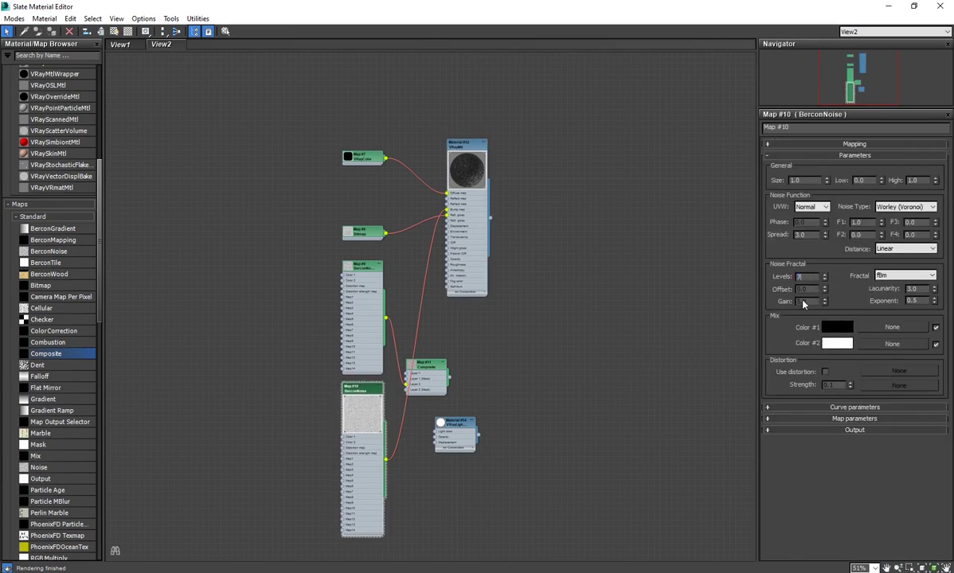
click(899, 278)
click(900, 279)
click(900, 279)
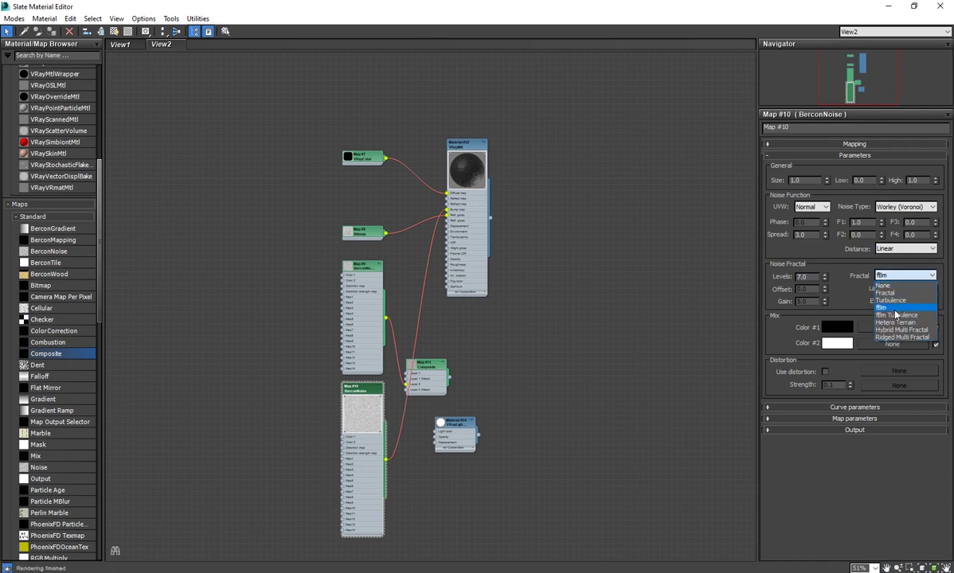
click(881, 307)
double_click(593, 16)
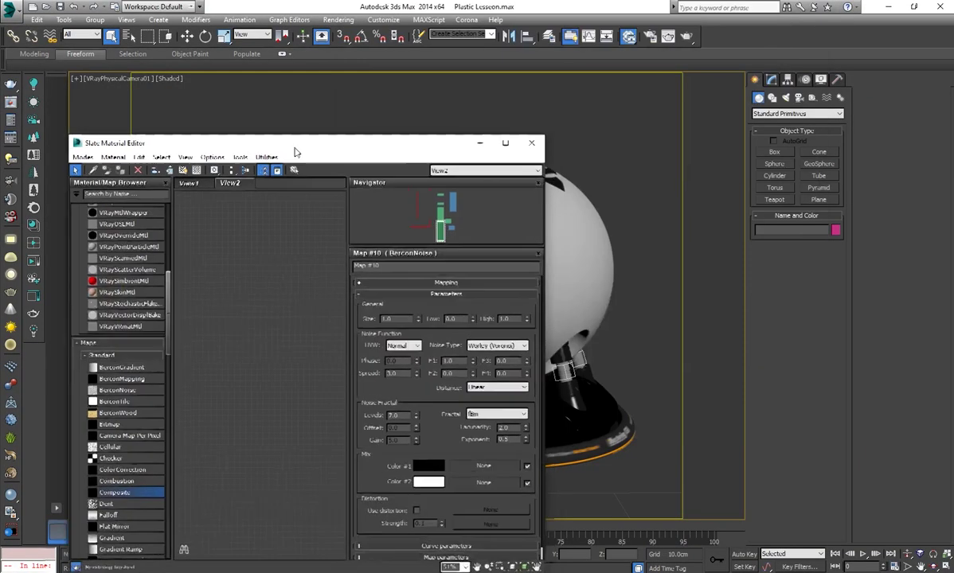
Re-render the marked region of the sphere
click(688, 41)
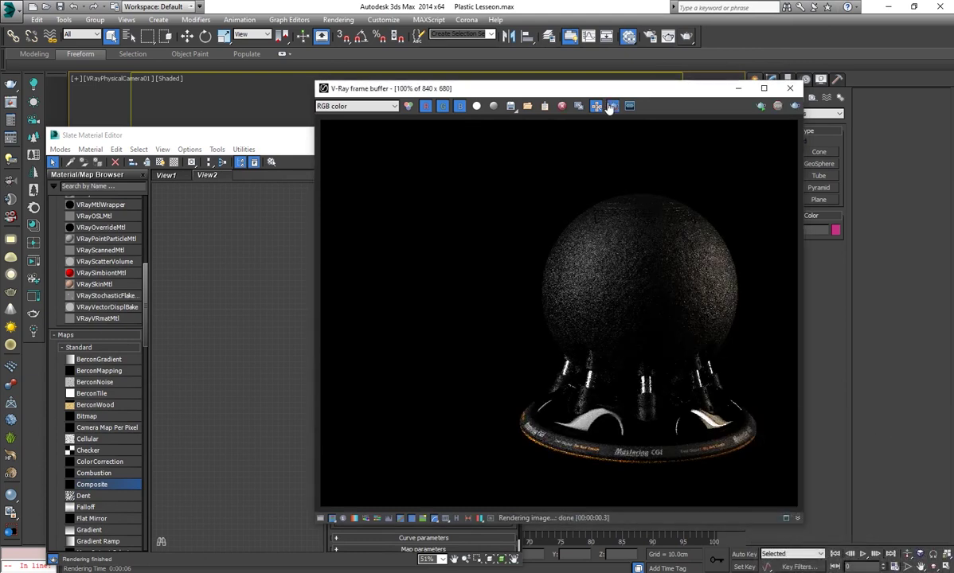
scroll(613, 279, up, 3)
scroll(657, 322, down, 1)
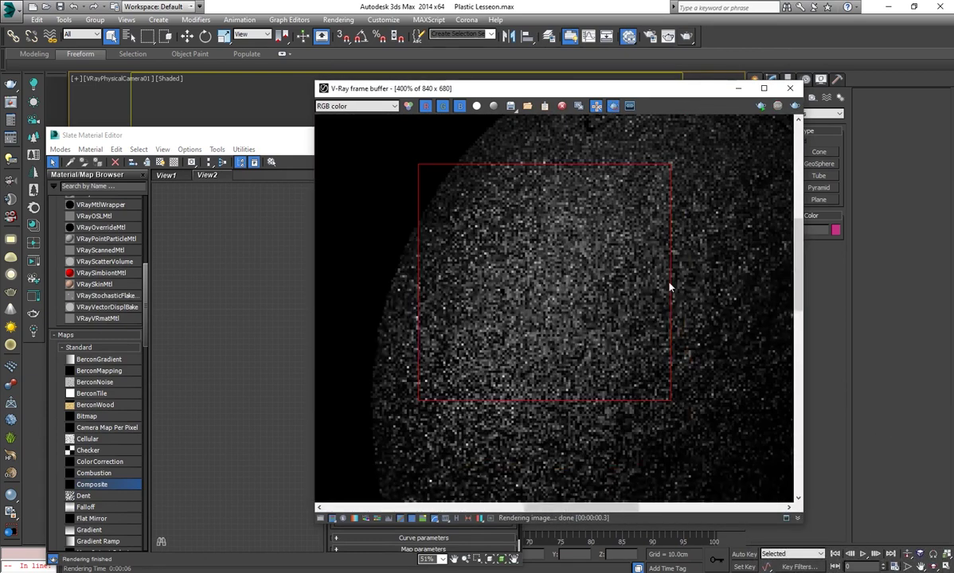
click(794, 108)
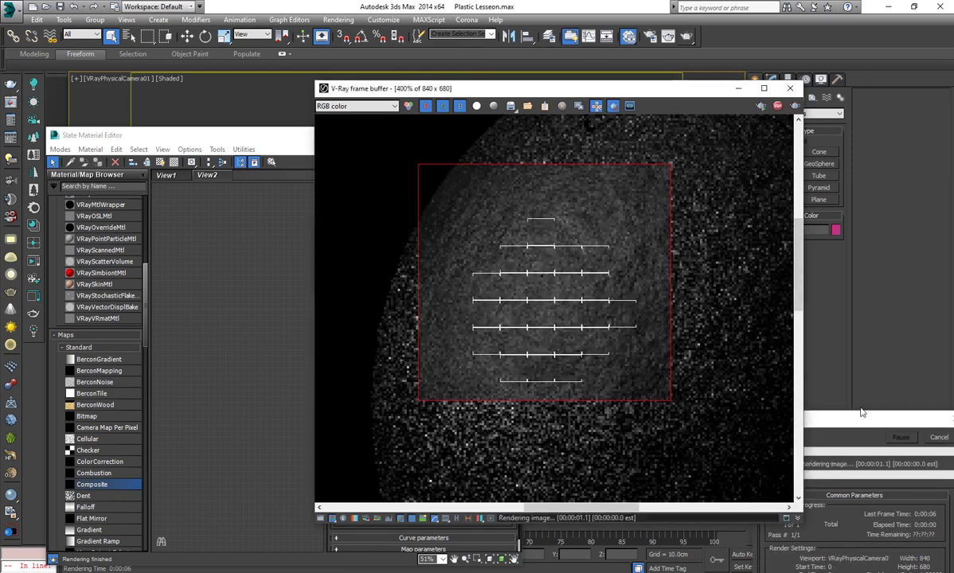
Raise the VRayMtl Bump amount to 30 and region-render the sphere again
click(262, 393)
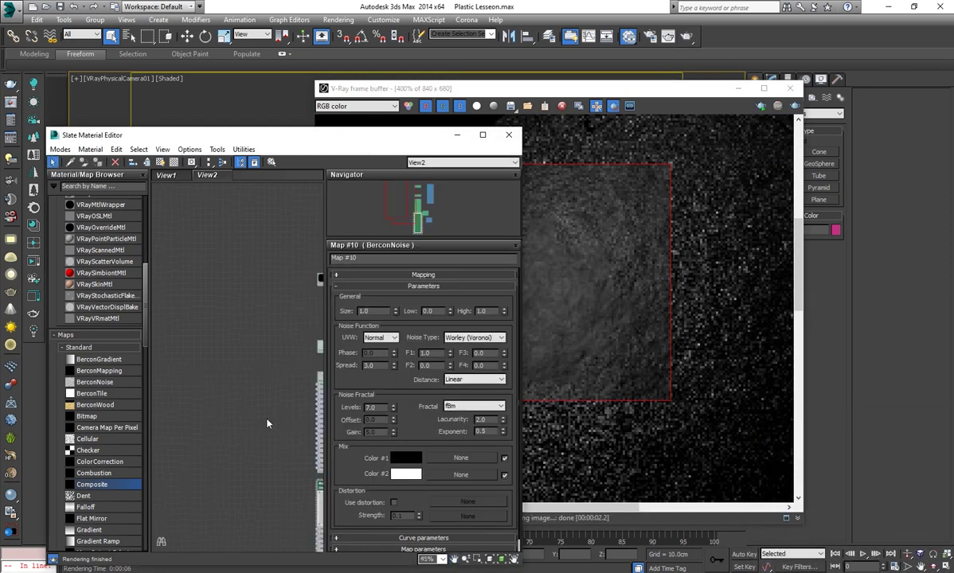
middle_drag(271, 408, 183, 398)
double_click(268, 291)
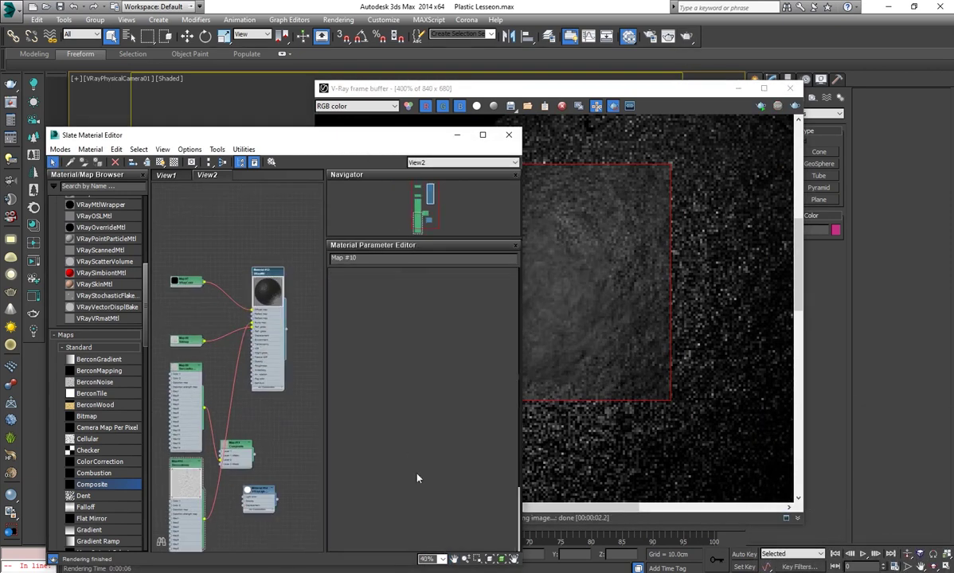
scroll(378, 505, down, 3)
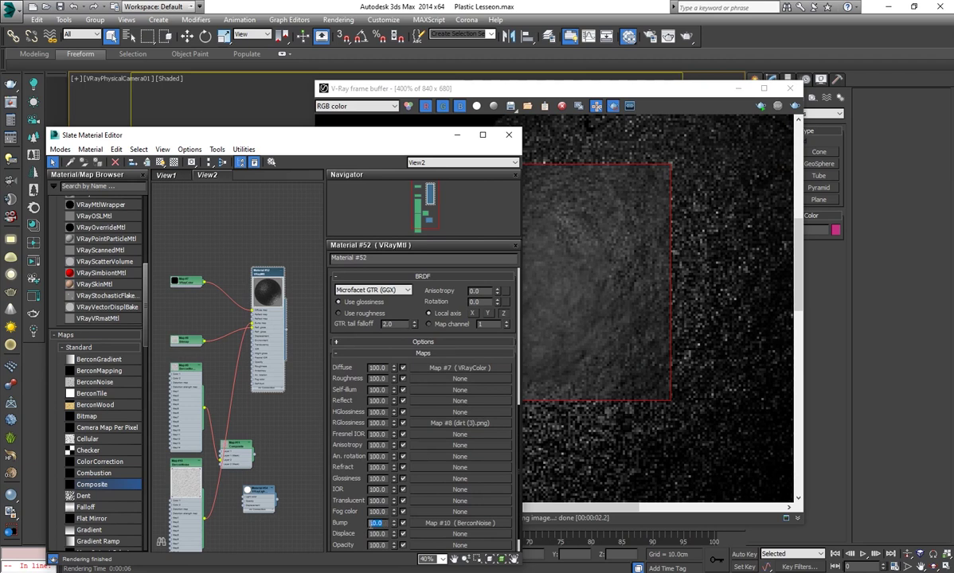
scroll(358, 523, down, 1)
click(789, 112)
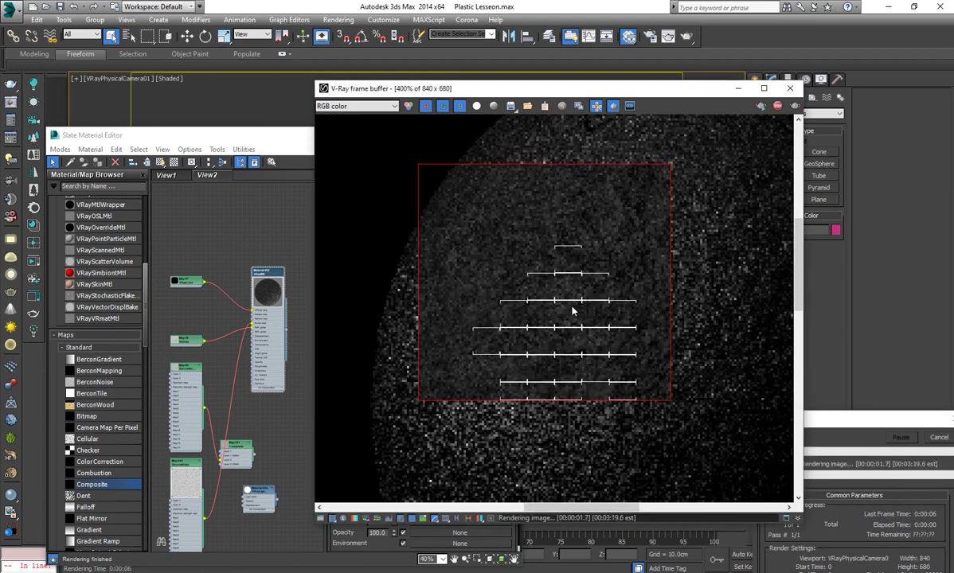
Compare the Bump 30 render, then close the V-Ray frame buffer
scroll(531, 342, down, 1)
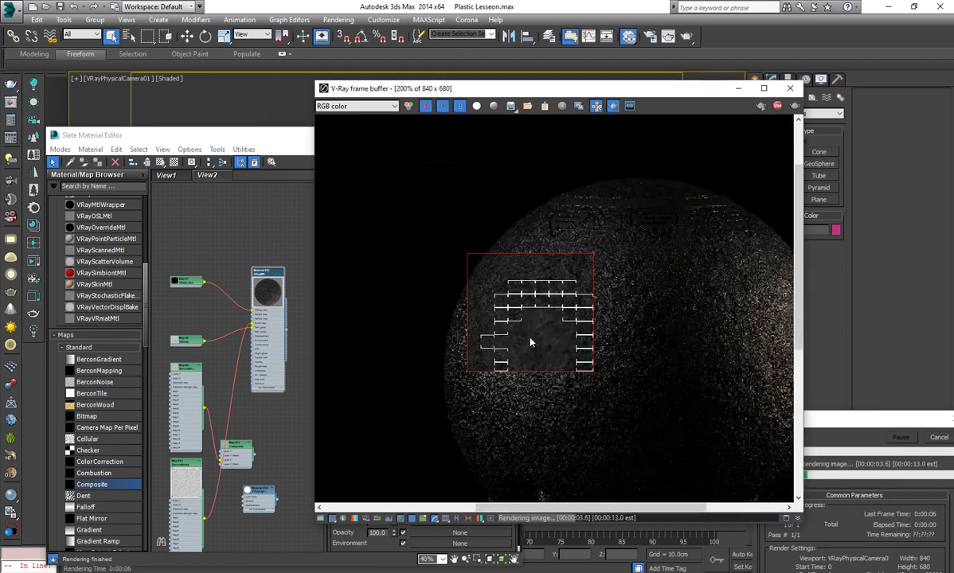
scroll(510, 325, up, 1)
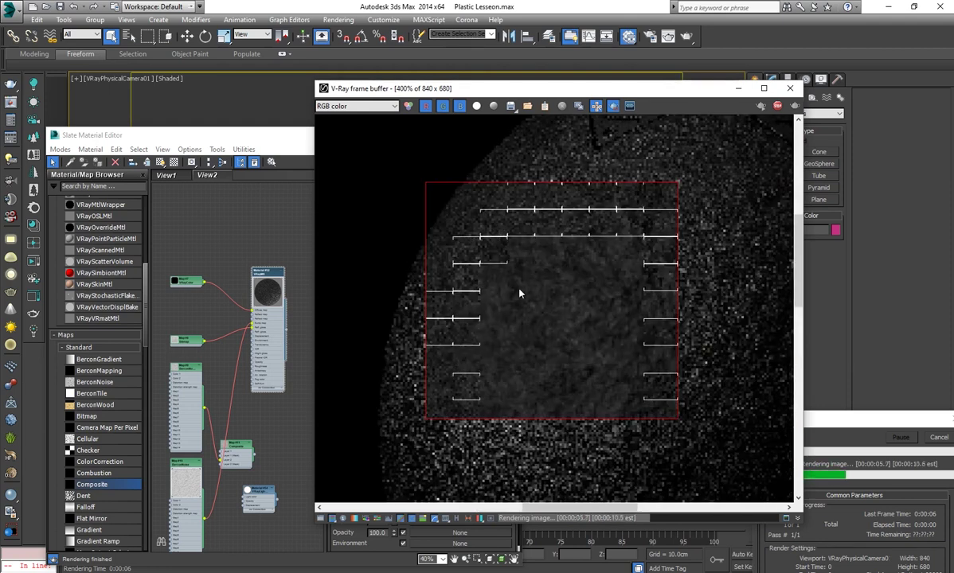
scroll(597, 316, down, 1)
scroll(610, 323, down, 1)
scroll(607, 290, up, 1)
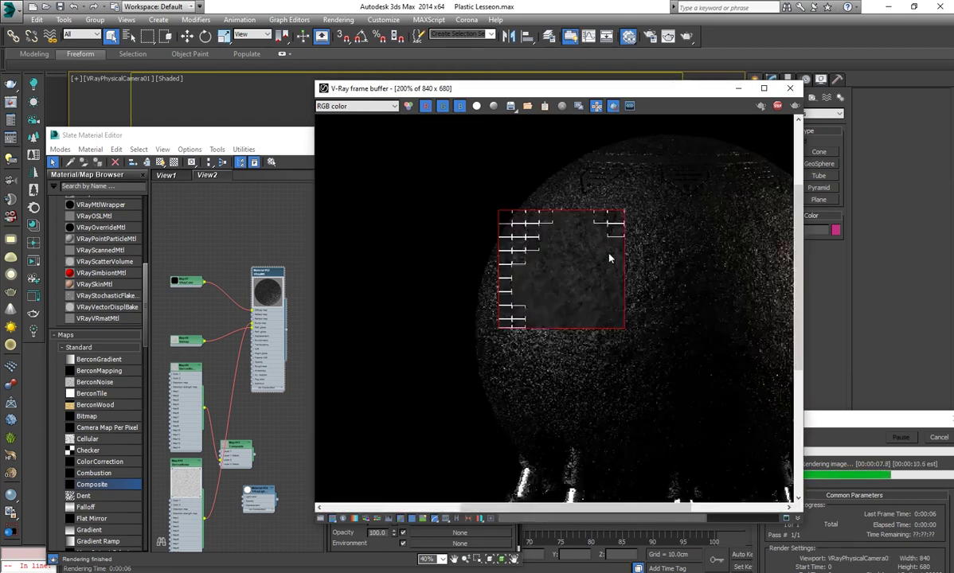
scroll(608, 286, up, 1)
scroll(571, 320, down, 1)
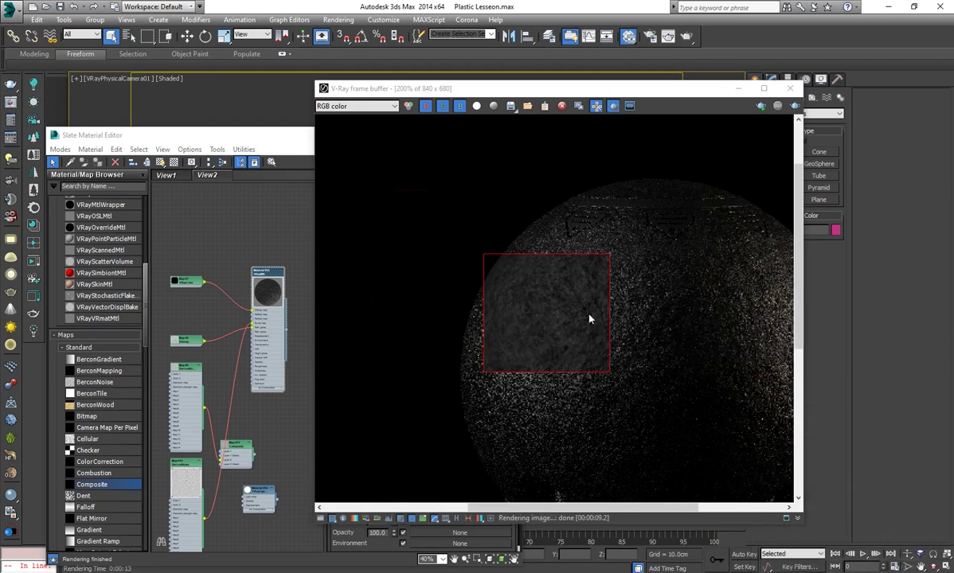
scroll(622, 209, down, 1)
click(790, 88)
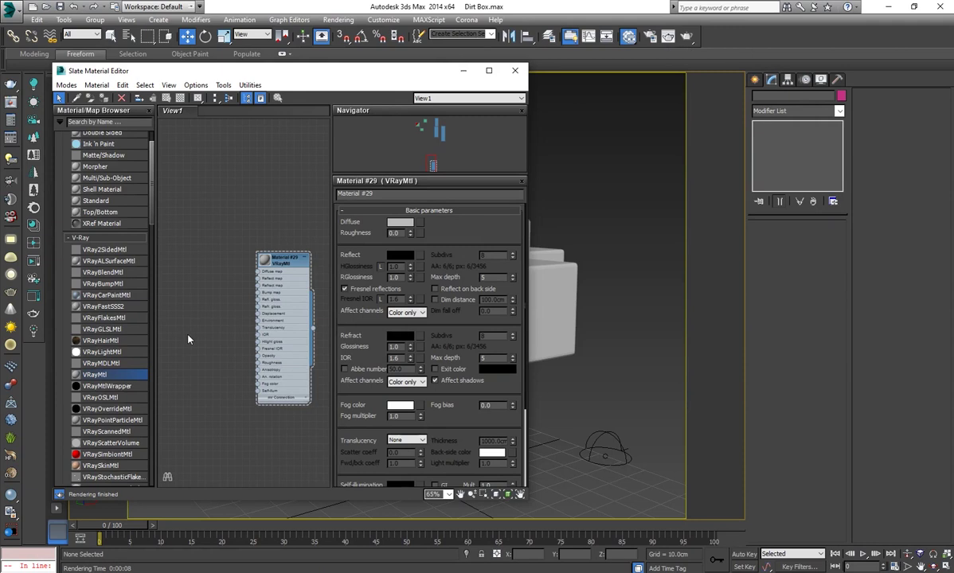
Add a VRayDirt map (Map #5) to Material #29's diffuse, select Box001, and render
right_click(188, 339)
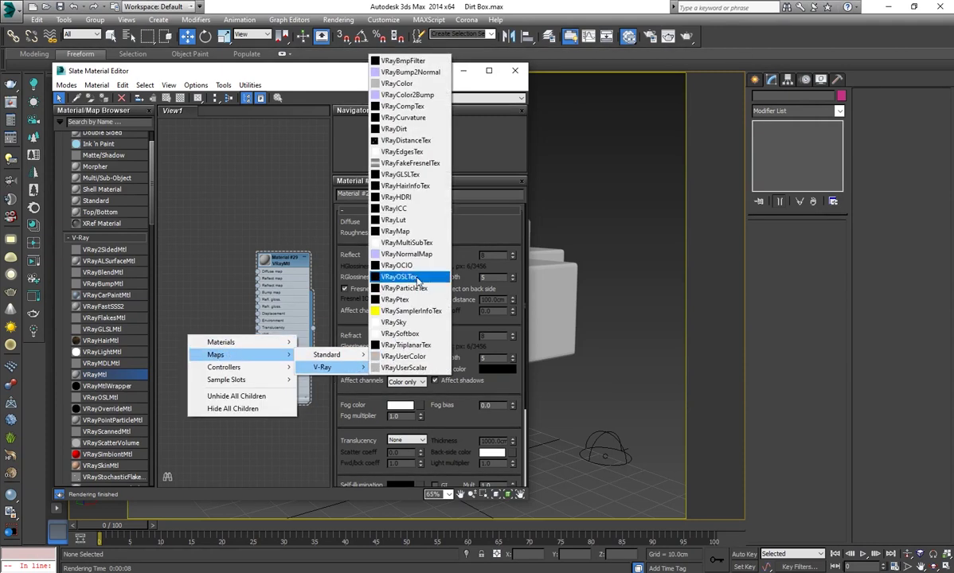
click(426, 134)
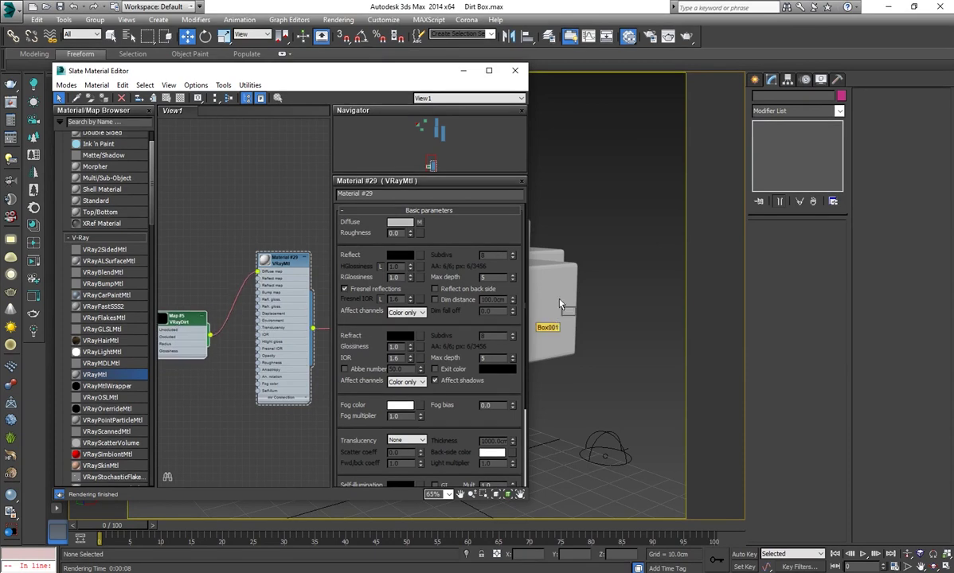
click(573, 314)
click(650, 35)
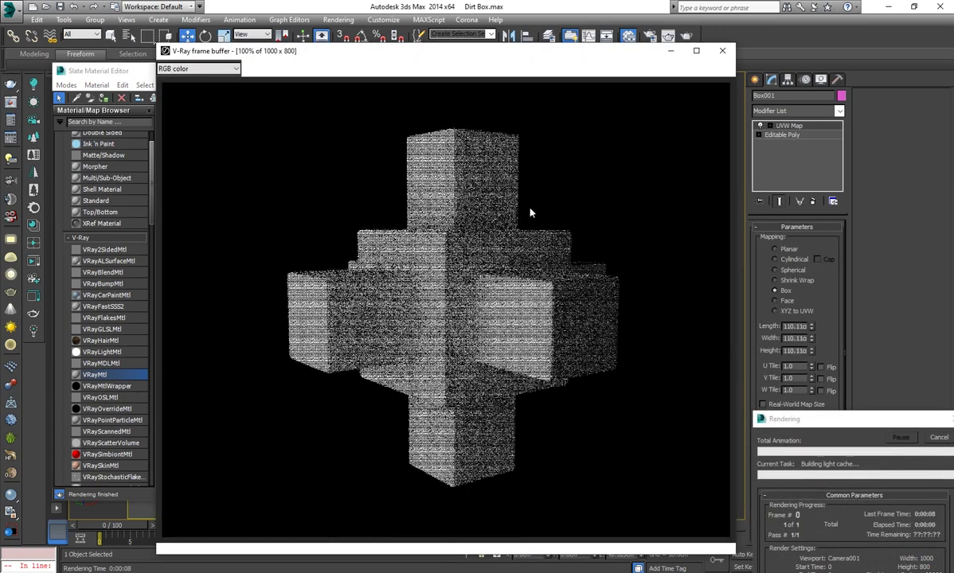
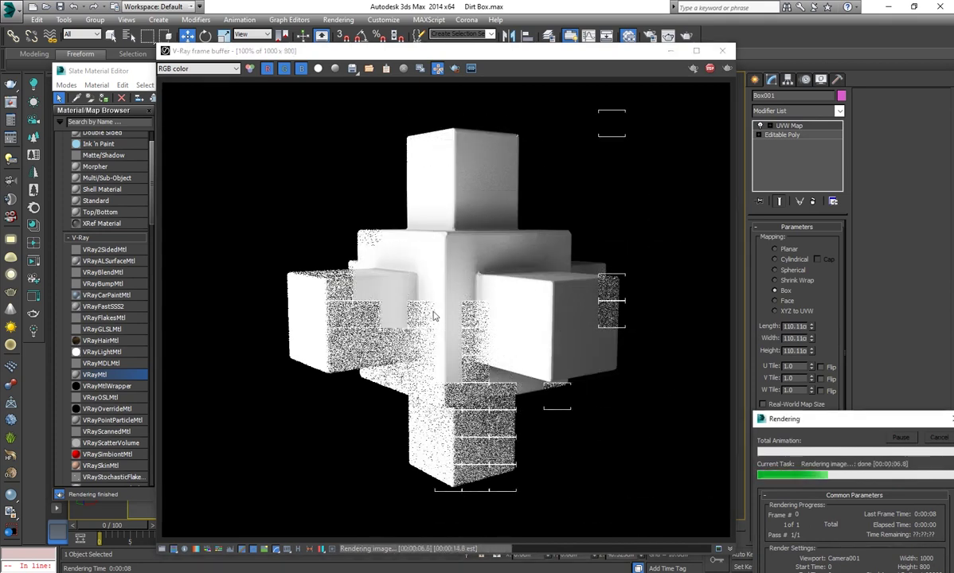
Set the VRayDirt unoccluded colour to white and the occluded colour to red
click(142, 85)
double_click(187, 327)
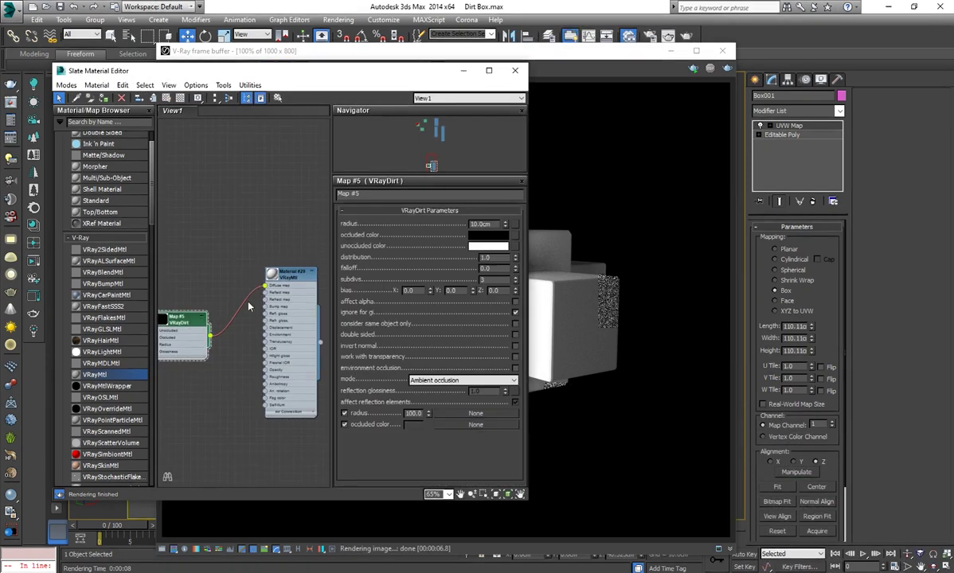
click(490, 246)
drag(359, 117, 436, 118)
click(419, 168)
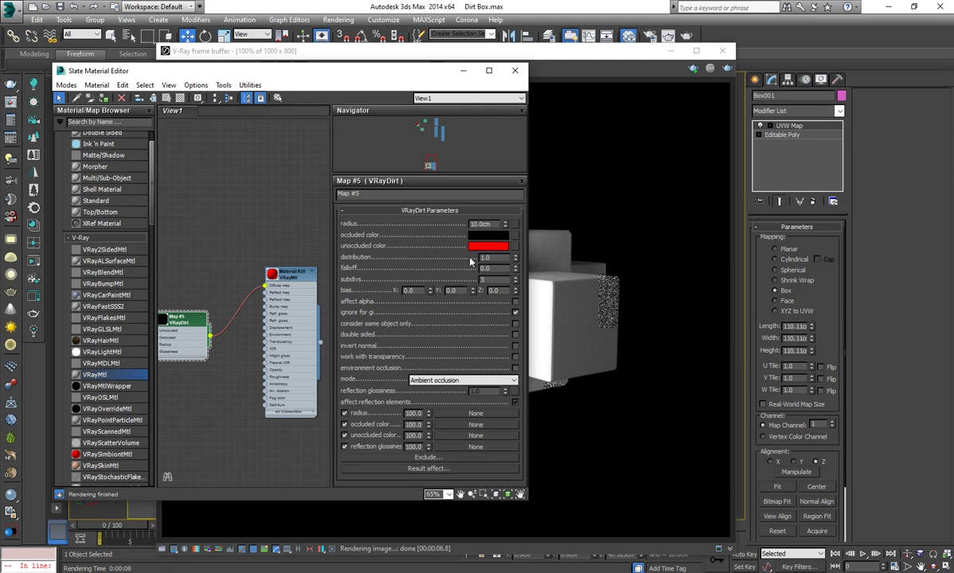
click(488, 234)
click(316, 74)
click(417, 167)
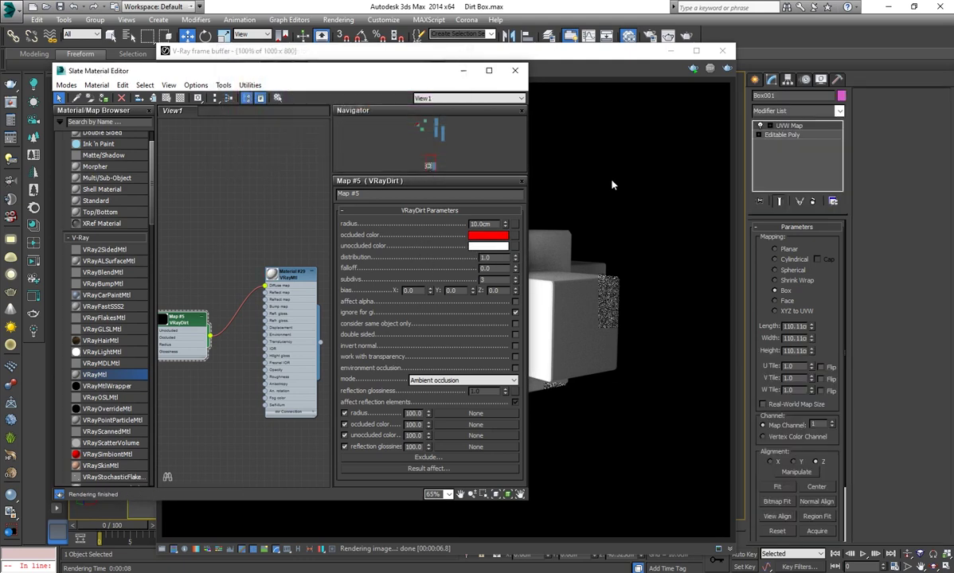
Render the scene in the V-Ray frame buffer with exposure correction on
click(581, 88)
click(727, 69)
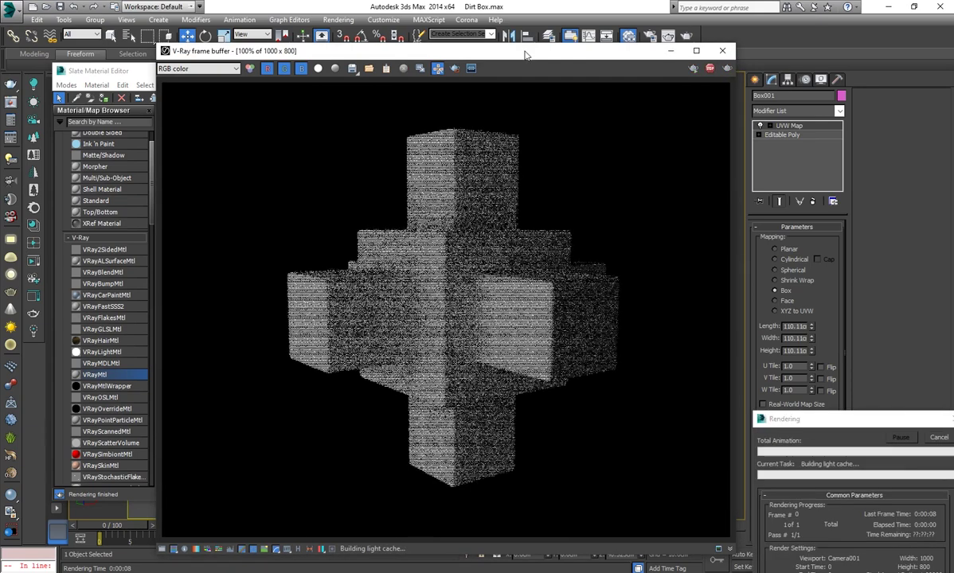
drag(528, 51, 684, 49)
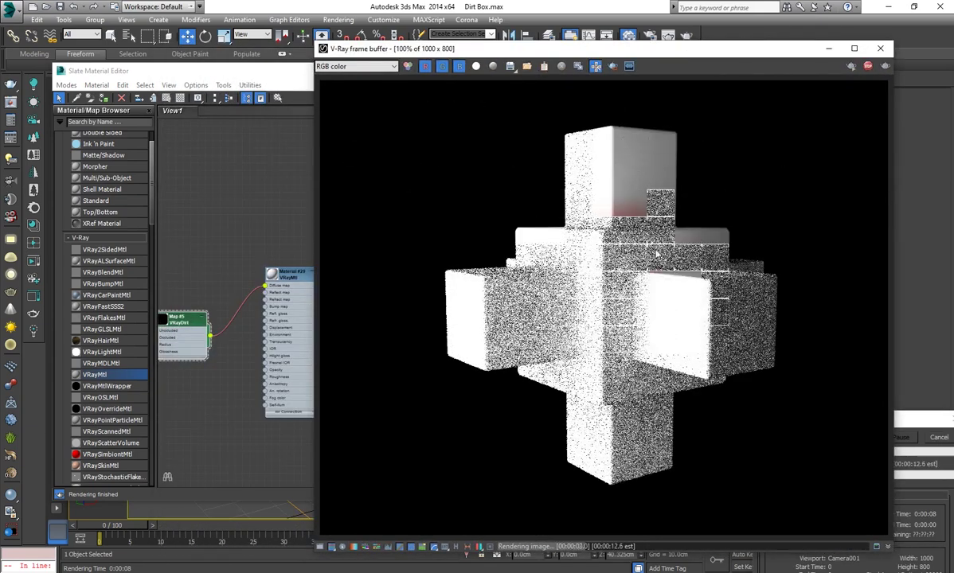
scroll(656, 254, up, 2)
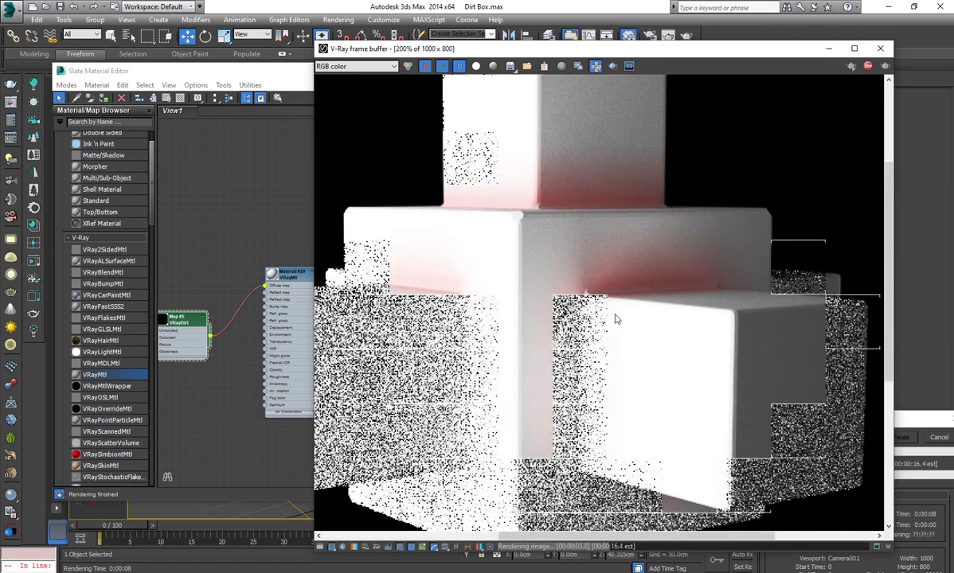
scroll(615, 319, down, 2)
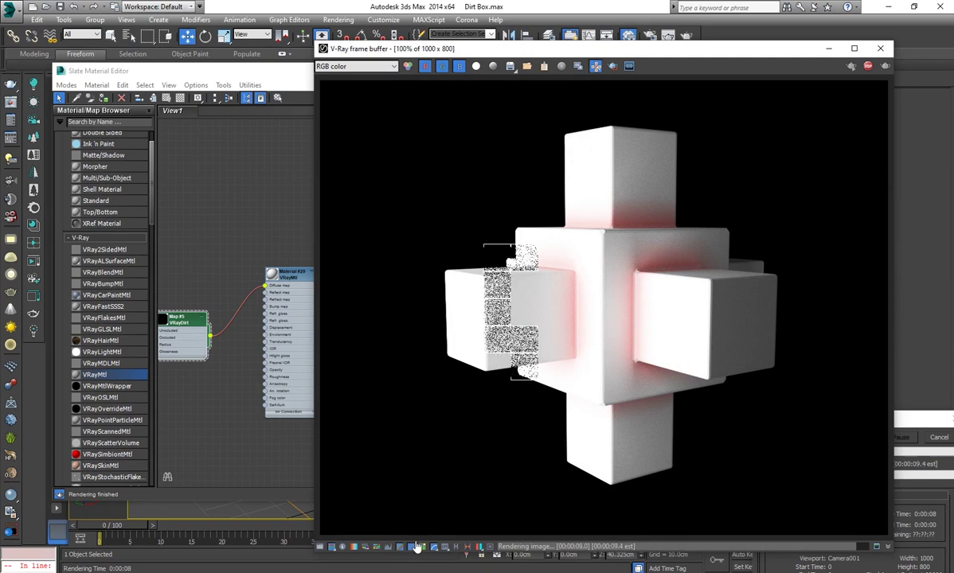
click(412, 548)
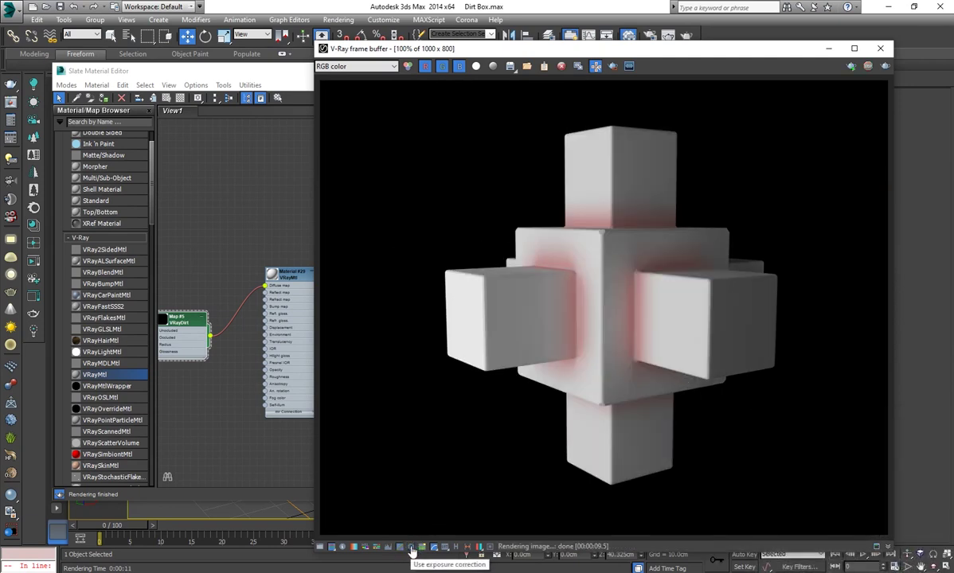
With distribution 2, region-render the right arm's inner edge, then clear the region
click(269, 316)
text(2)
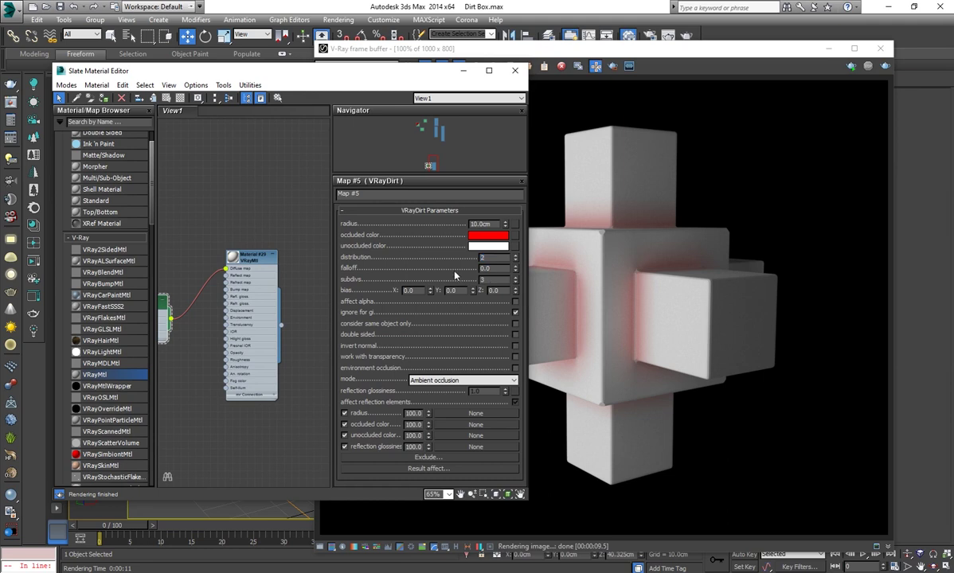
click(611, 266)
scroll(664, 297, up, 2)
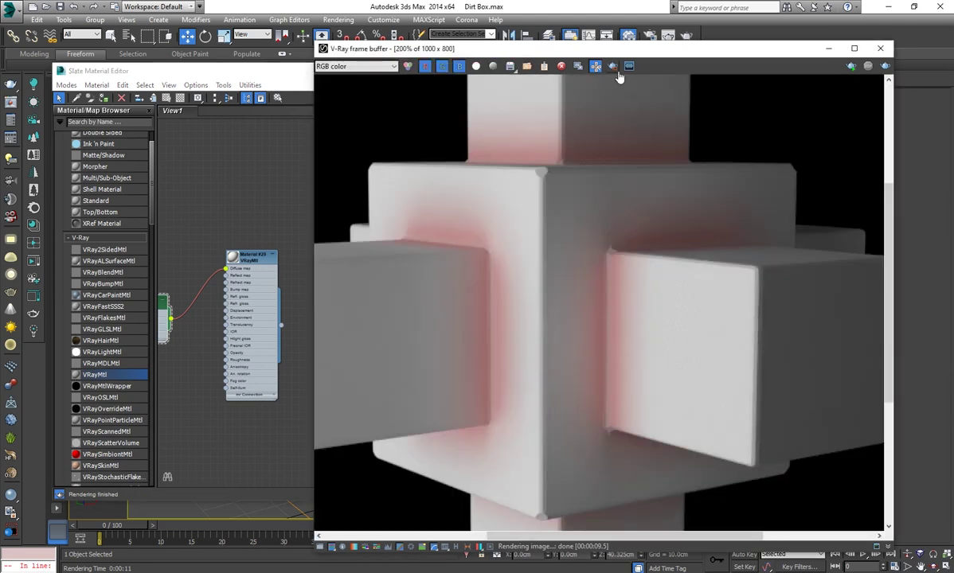
drag(660, 293, 573, 387)
click(886, 66)
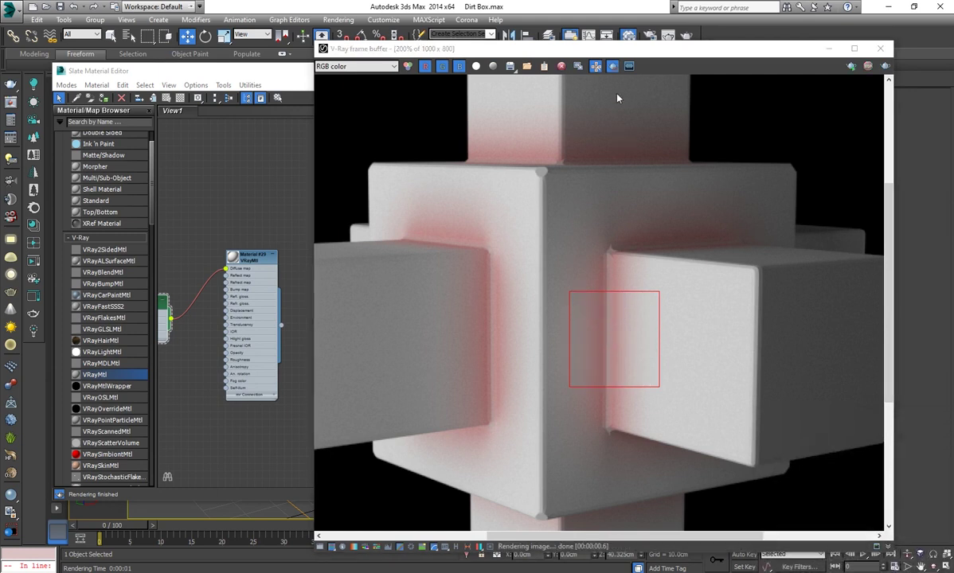
click(634, 321)
drag(284, 76, 247, 82)
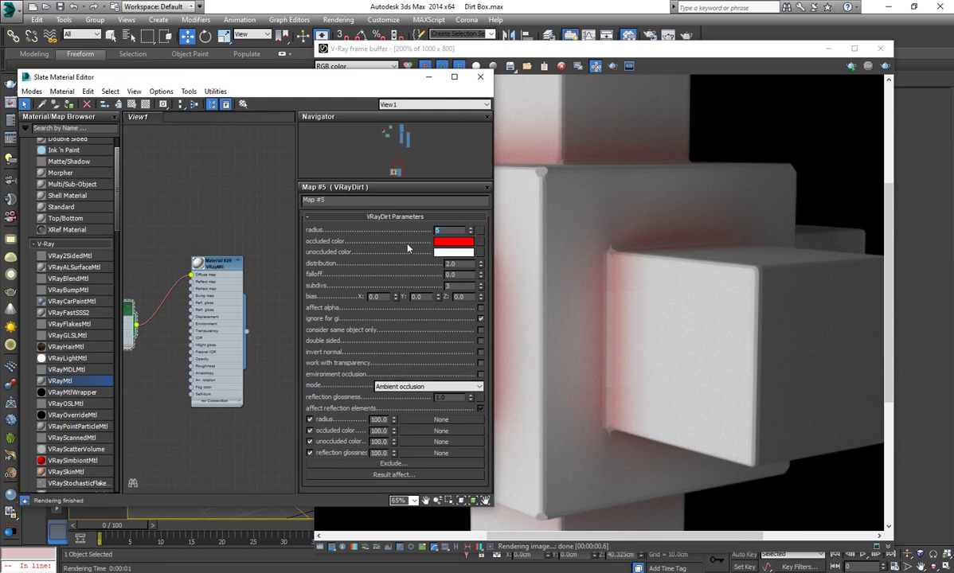
Re-render a region drawn around the left cube
scroll(661, 307, down, 2)
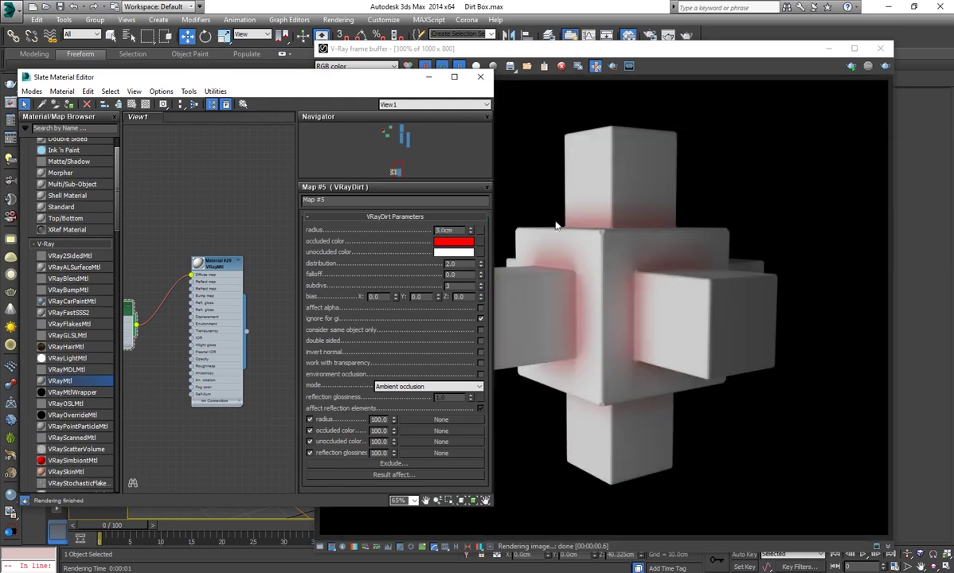
click(623, 77)
drag(488, 227, 617, 416)
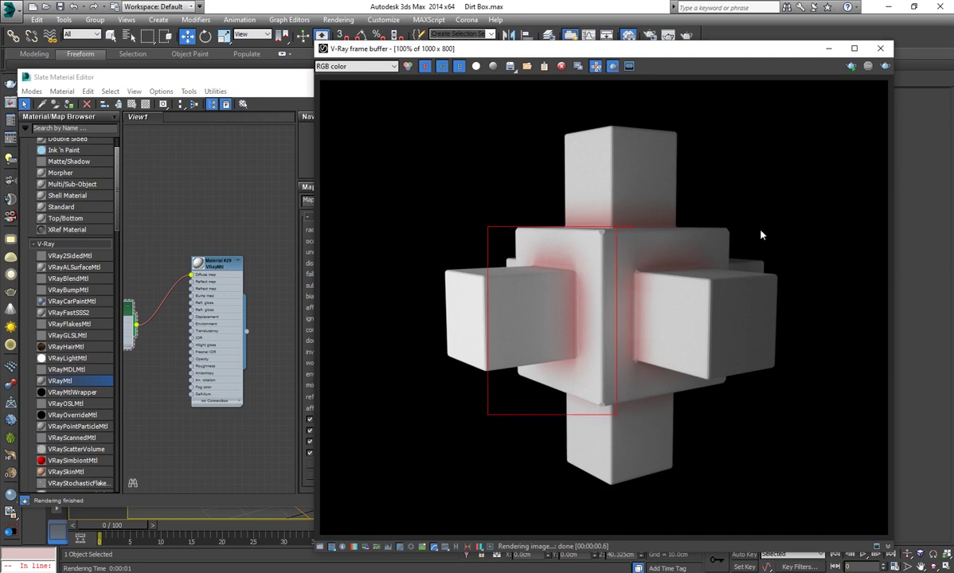
click(884, 66)
scroll(500, 288, up, 4)
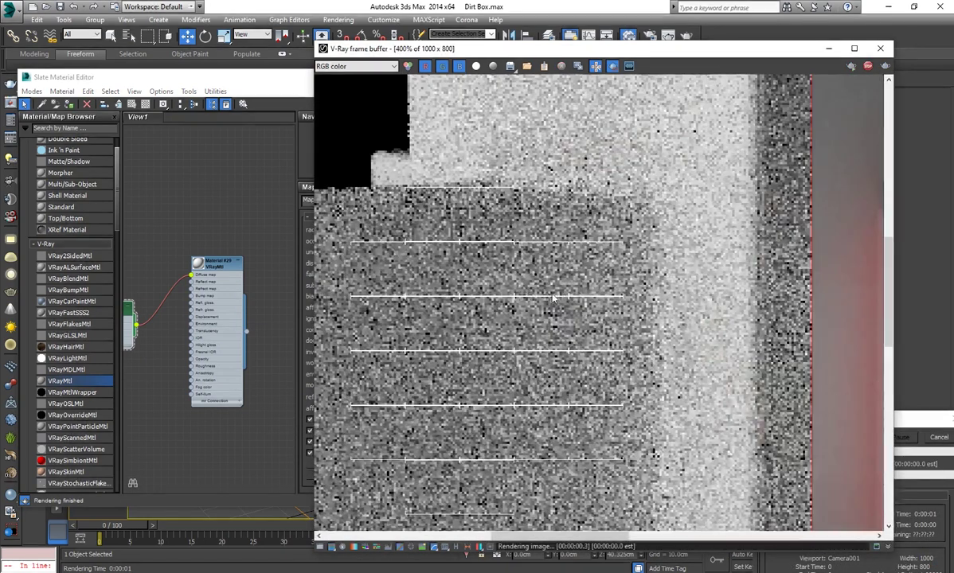
scroll(652, 258, down, 2)
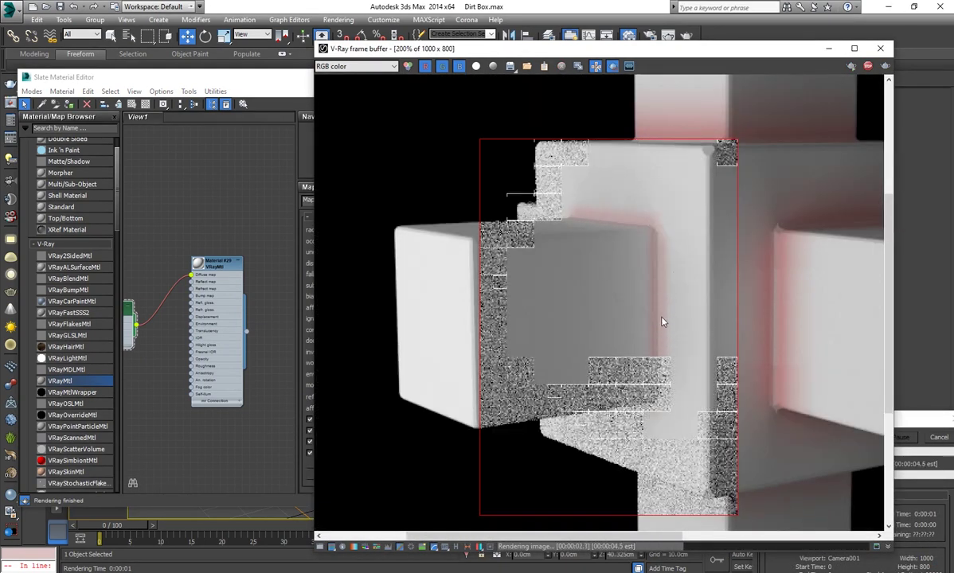
Set dirt distribution 0.2 and radius 5 cm, re-rendering the region after each change
click(228, 95)
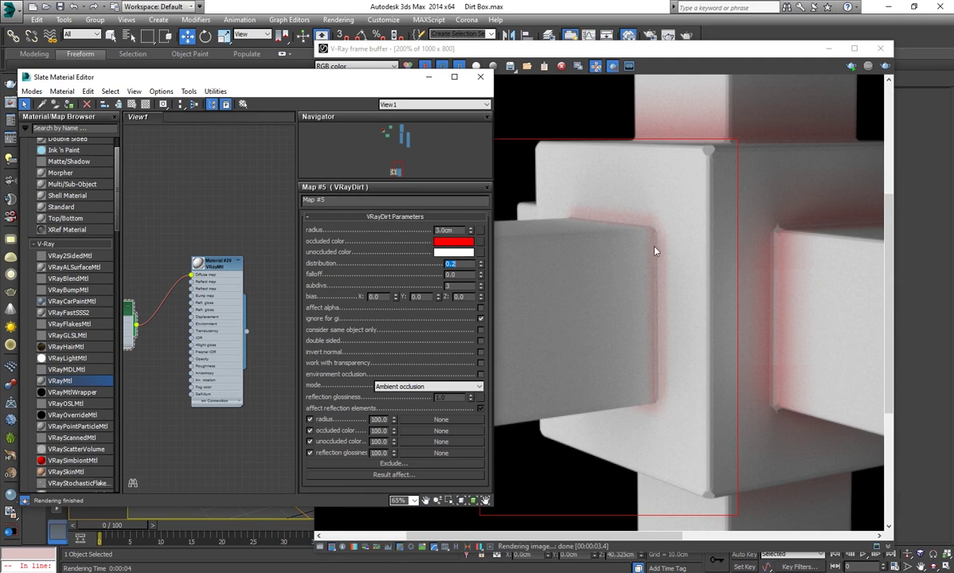
click(886, 66)
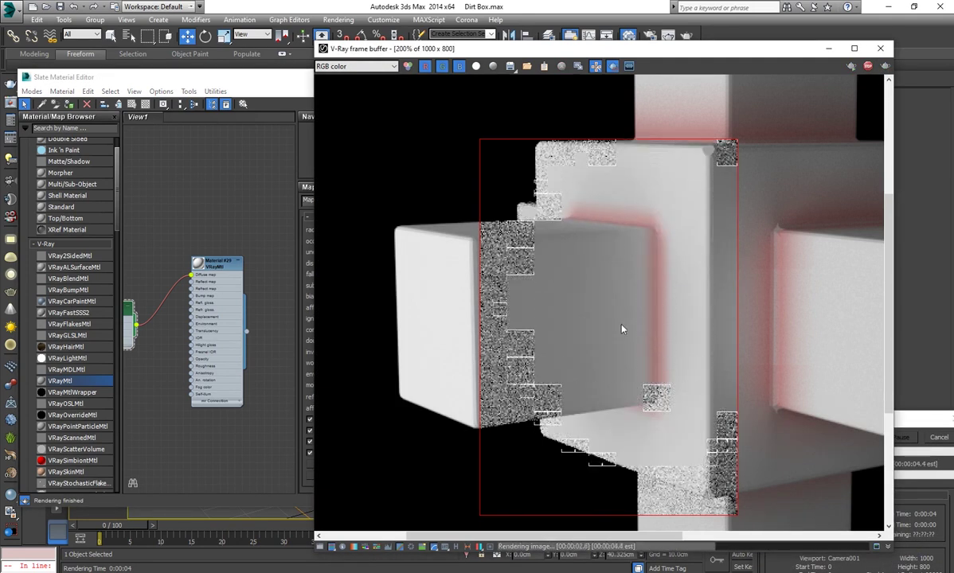
click(303, 331)
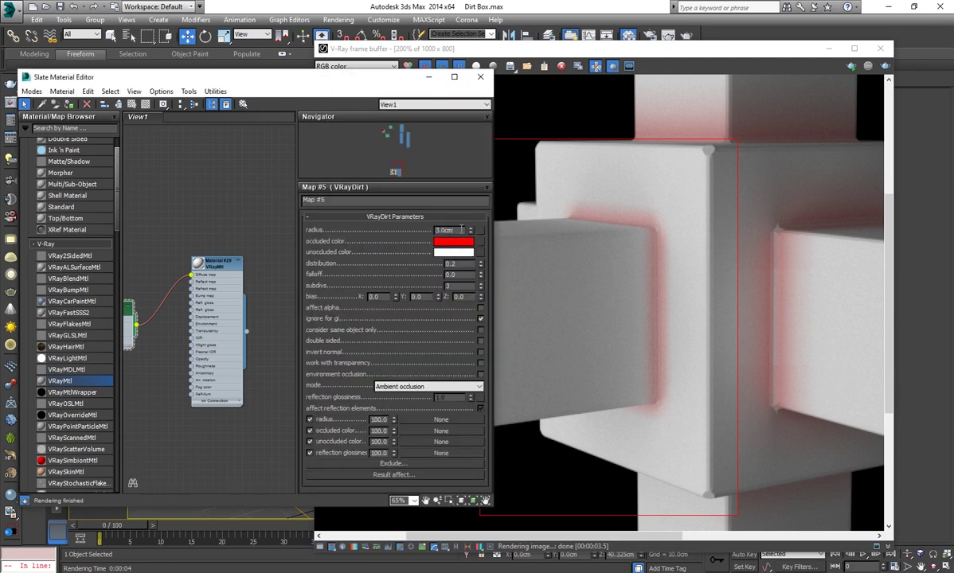
click(885, 66)
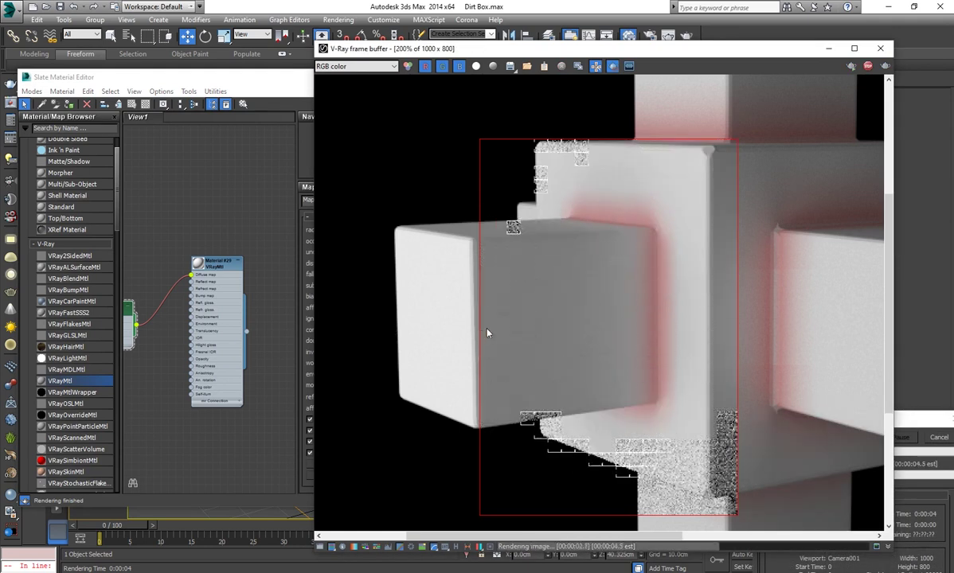
Move the bitmap node down next to the dirt map in the Slate editor
click(249, 297)
scroll(224, 297, down, 4)
scroll(225, 297, down, 2)
drag(186, 134, 191, 386)
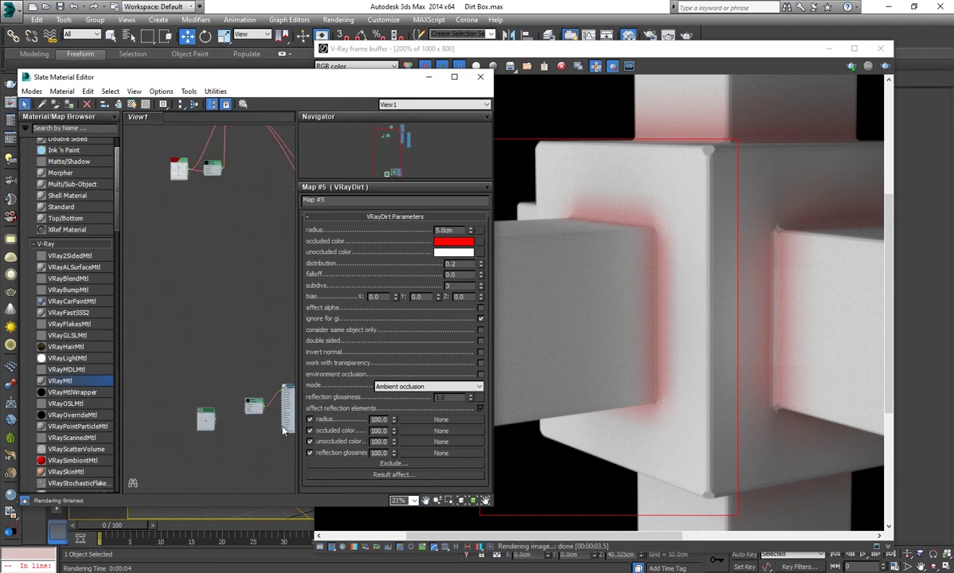
Maximize the Slate editor and connect the Map #6 bitmap to the VRayDirt Radius input
scroll(243, 402, up, 2)
click(454, 77)
scroll(478, 366, up, 2)
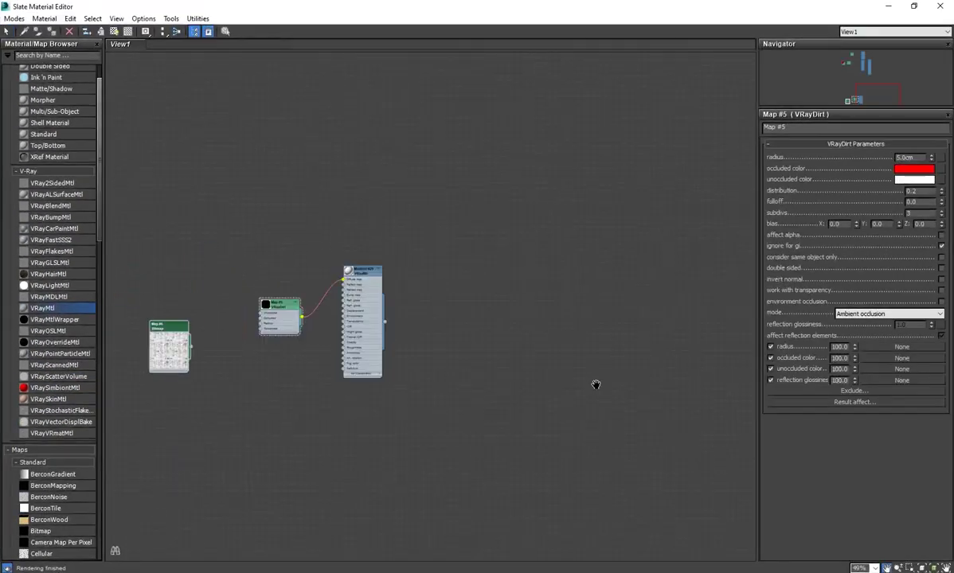
scroll(379, 375, up, 2)
scroll(368, 287, up, 1)
drag(258, 305, 258, 287)
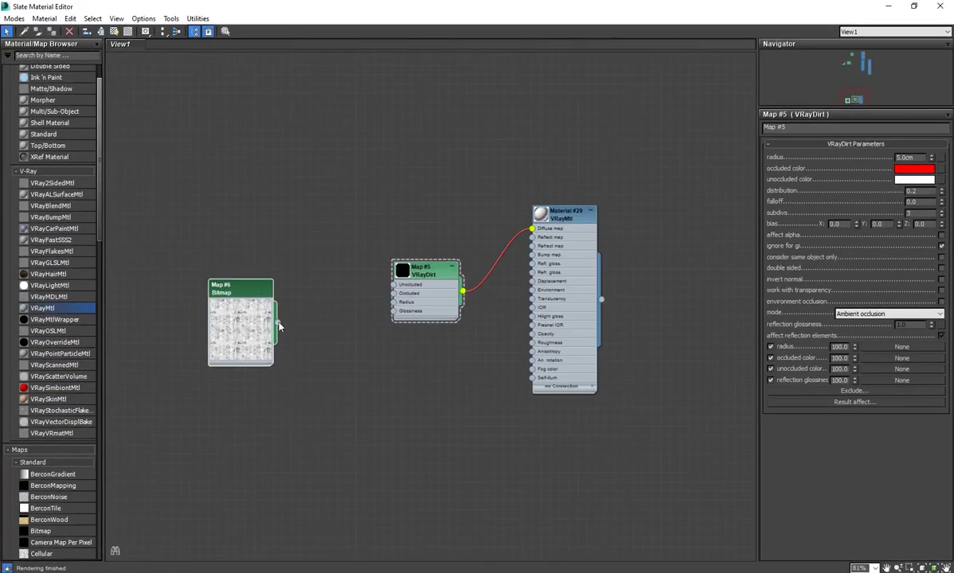
drag(395, 303, 396, 305)
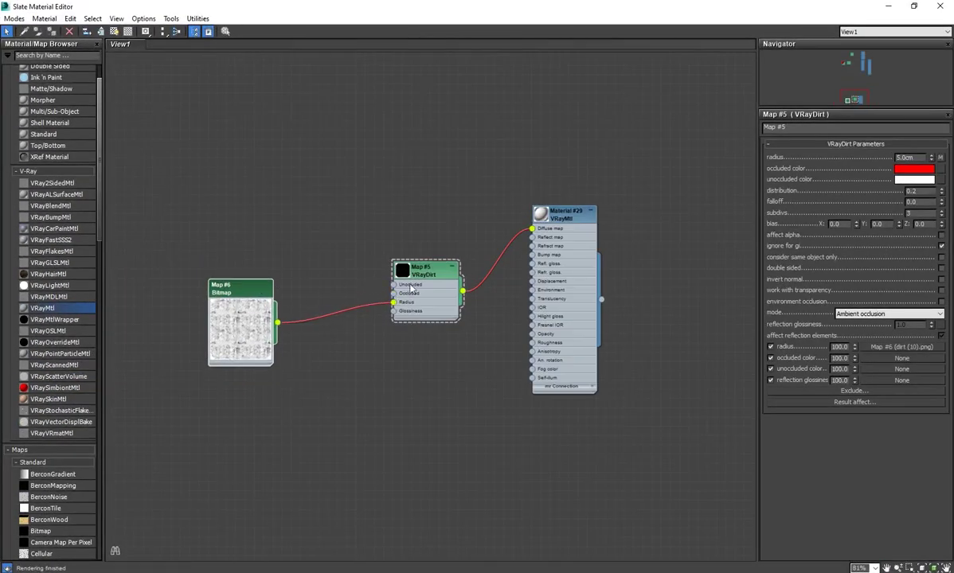
double_click(227, 299)
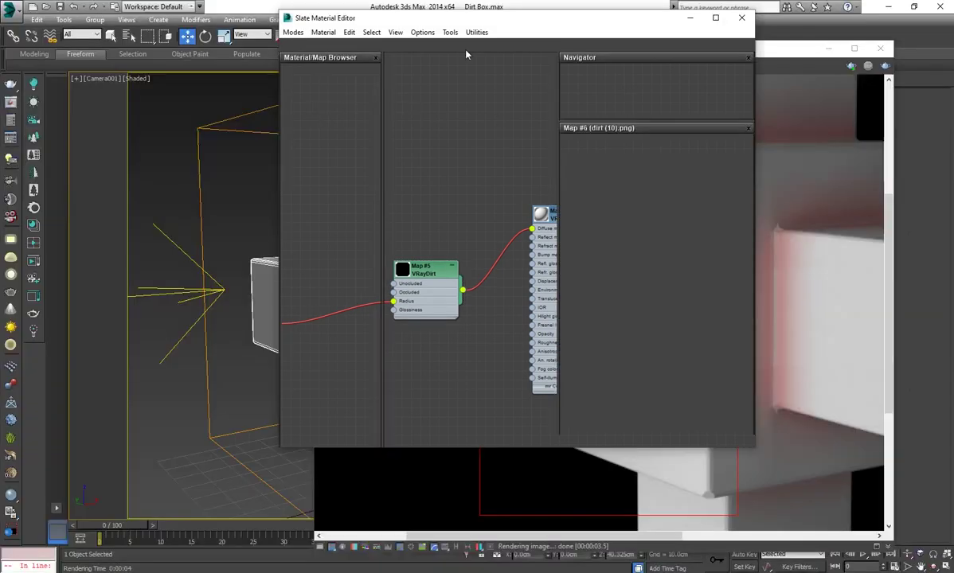
Re-render the region with the bitmap-driven radius and preview the dirt (10).png texture
drag(464, 51, 228, 118)
click(696, 266)
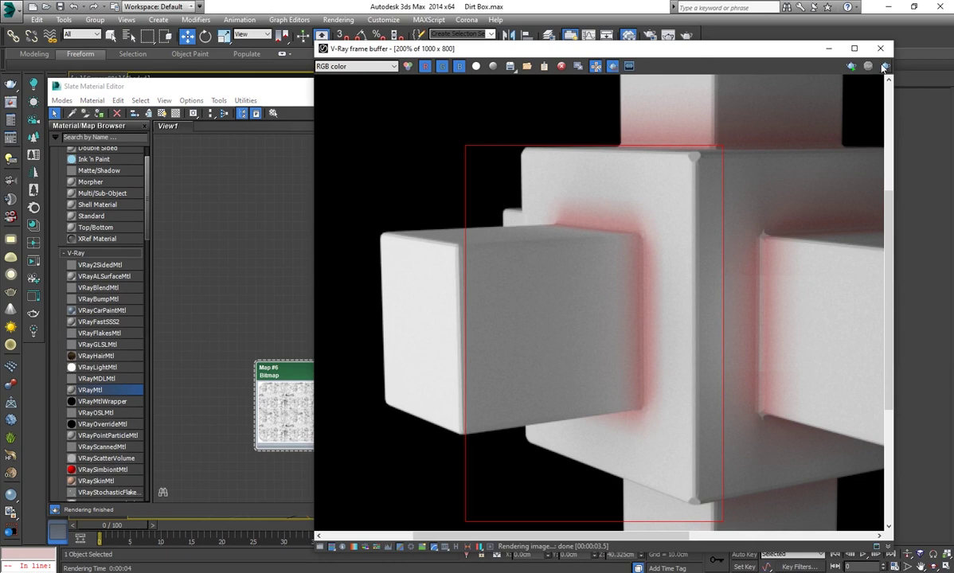
click(883, 67)
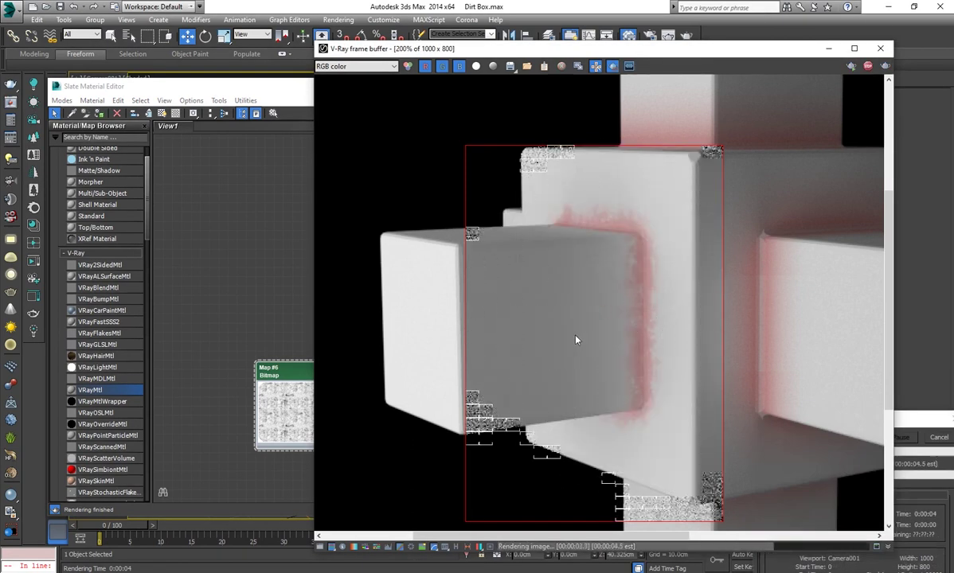
double_click(284, 402)
drag(285, 402, 213, 374)
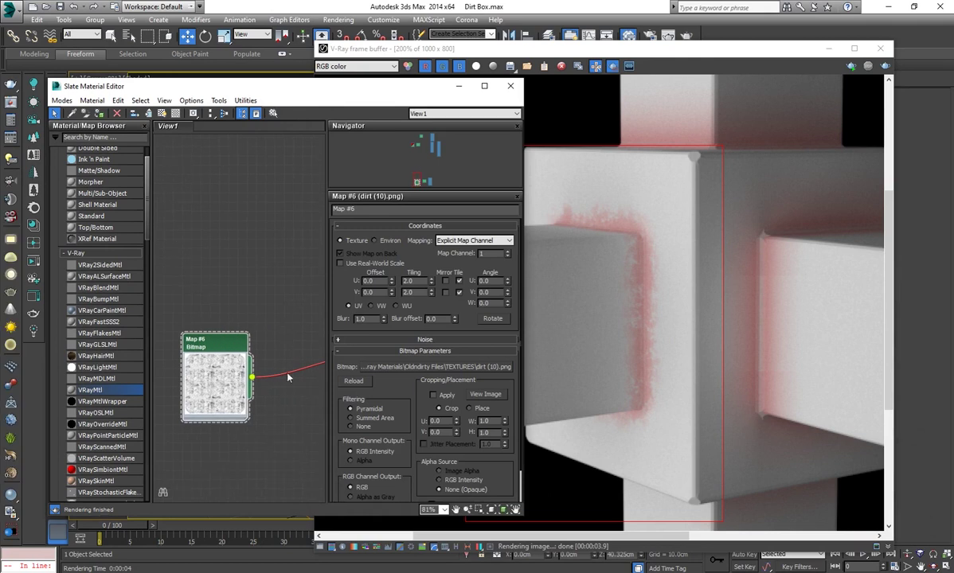
click(482, 395)
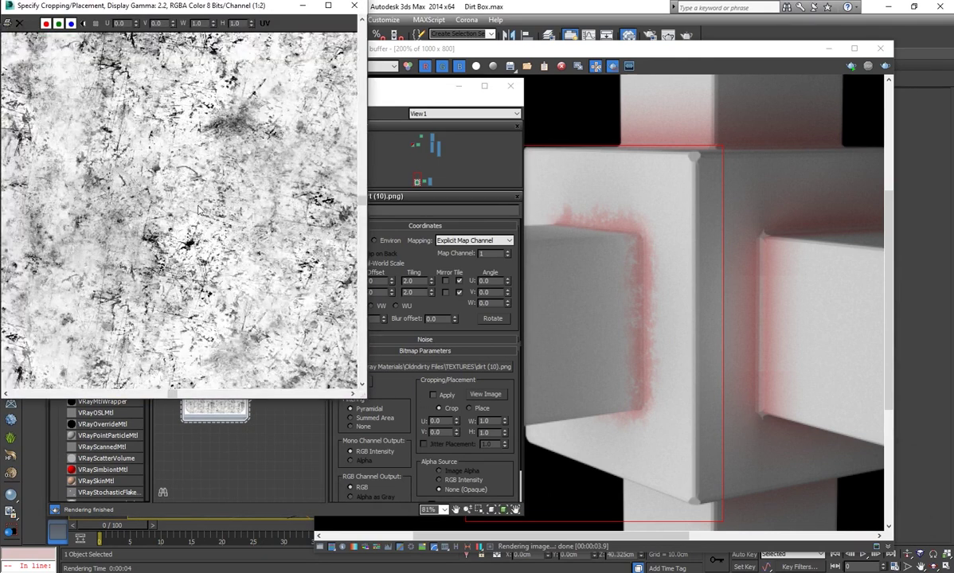
Zoom in the frame buffer to inspect the re-rendered region
click(355, 7)
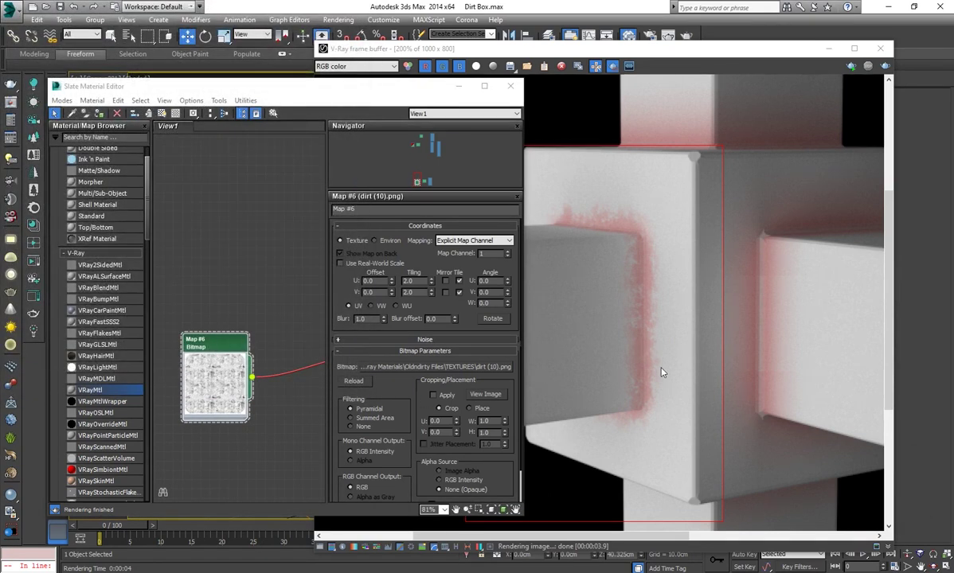
scroll(625, 327, down, 1)
scroll(634, 320, up, 1)
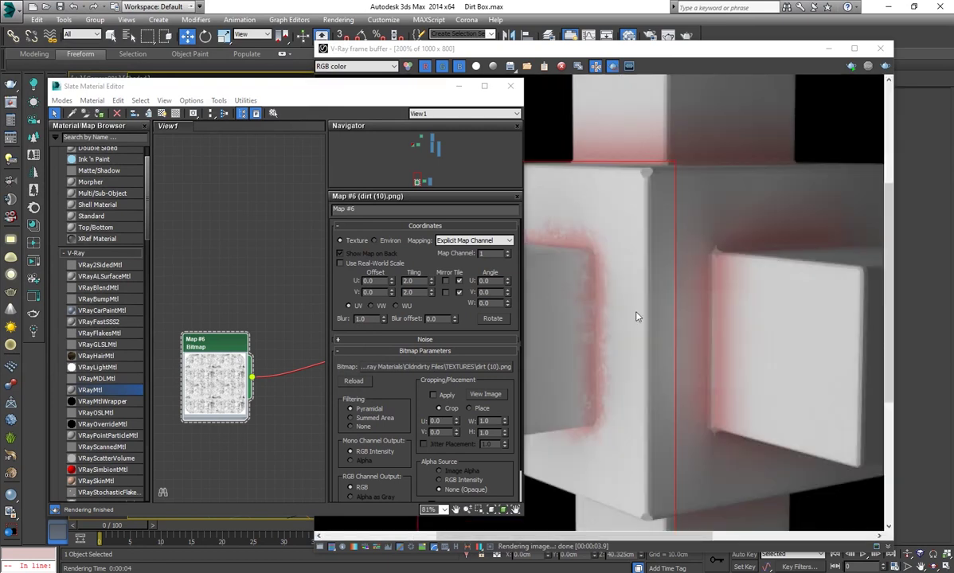
scroll(613, 328, up, 2)
scroll(603, 342, down, 2)
click(658, 319)
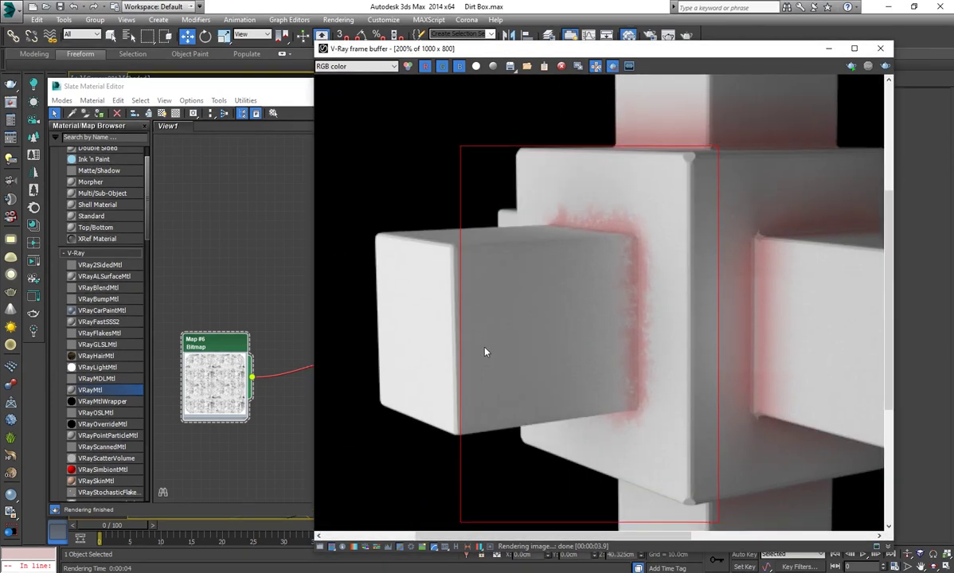
Maximize the Slate editor and enlarge the VRayDirt node's preview swatch
double_click(213, 341)
middle_drag(269, 345, 237, 345)
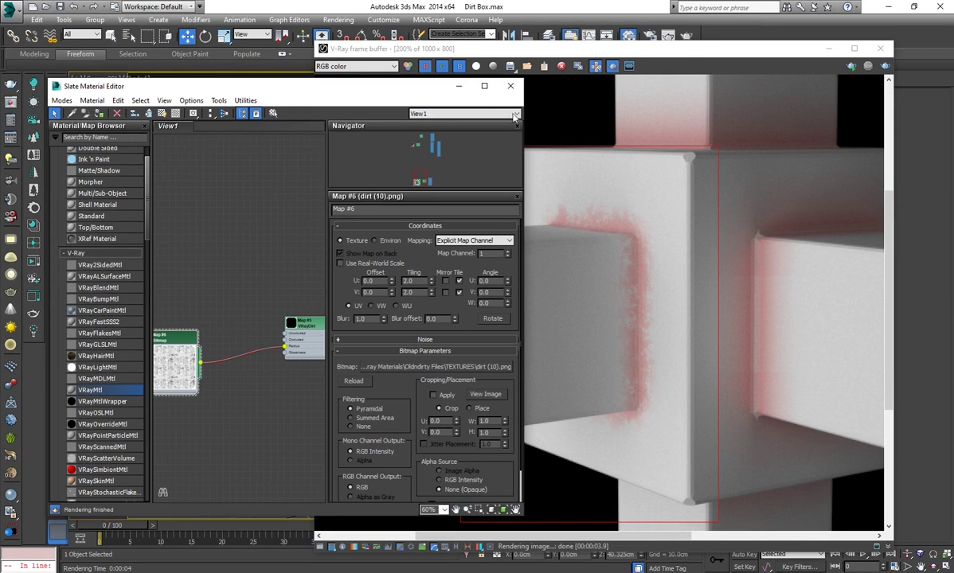
double_click(408, 85)
scroll(415, 253, up, 2)
double_click(411, 260)
drag(430, 258, 398, 212)
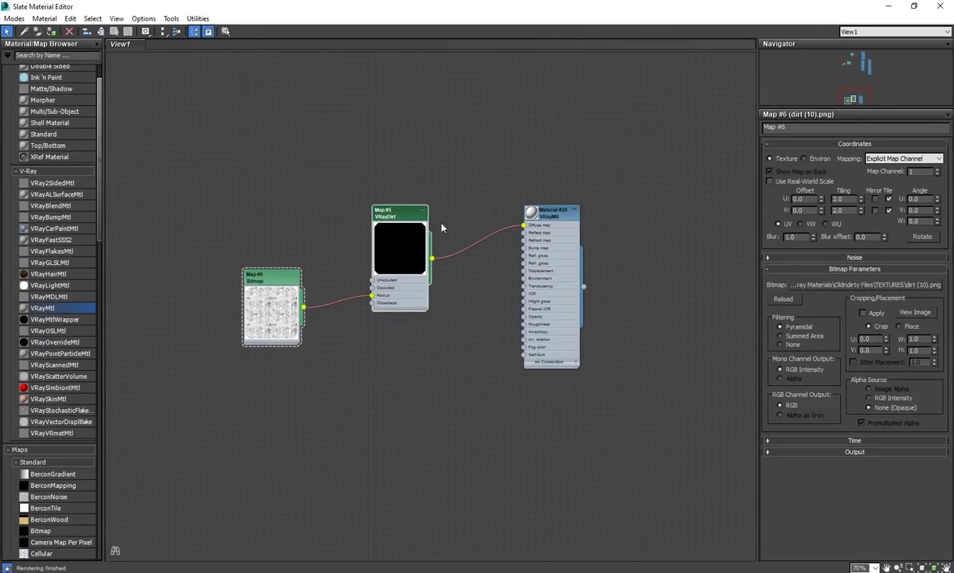
Shift-drag the VRayDirt node to clone it below the original as Map #7
drag(551, 220, 589, 212)
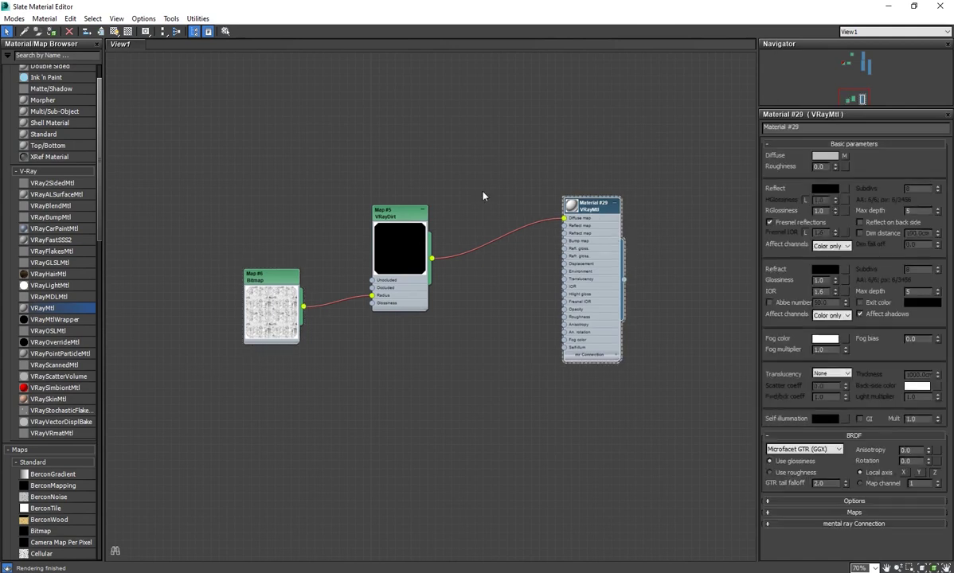
click(415, 232)
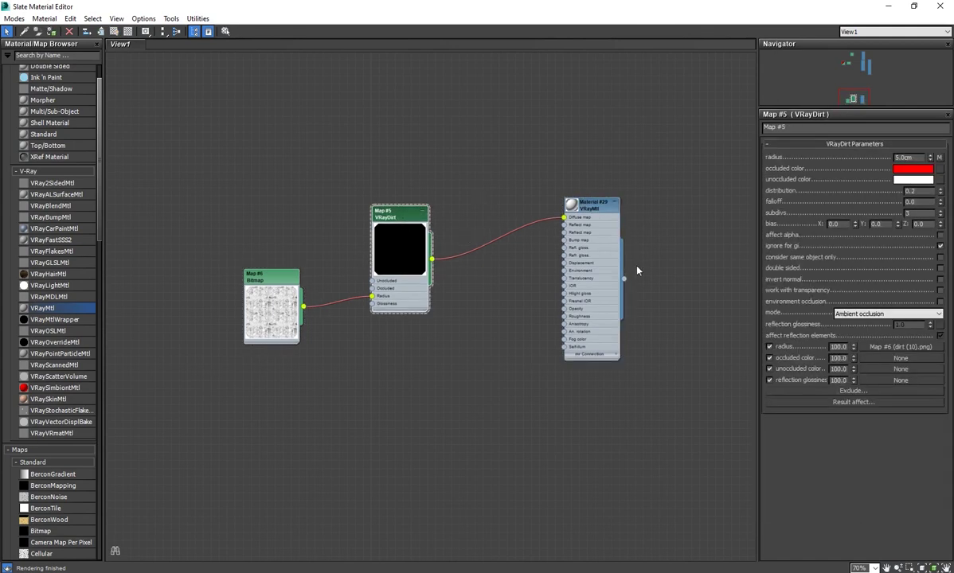
drag(267, 294, 267, 285)
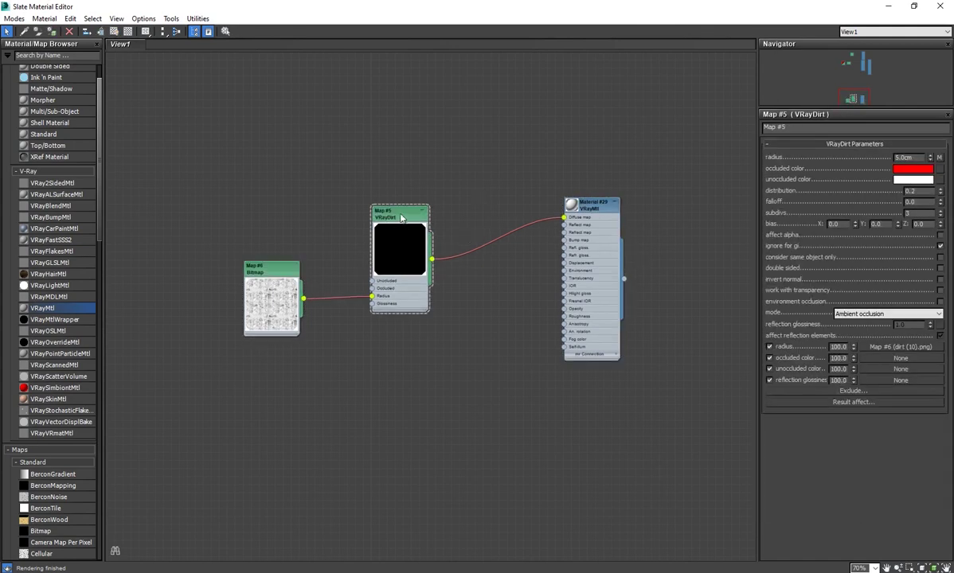
shift+drag(403, 221, 402, 370)
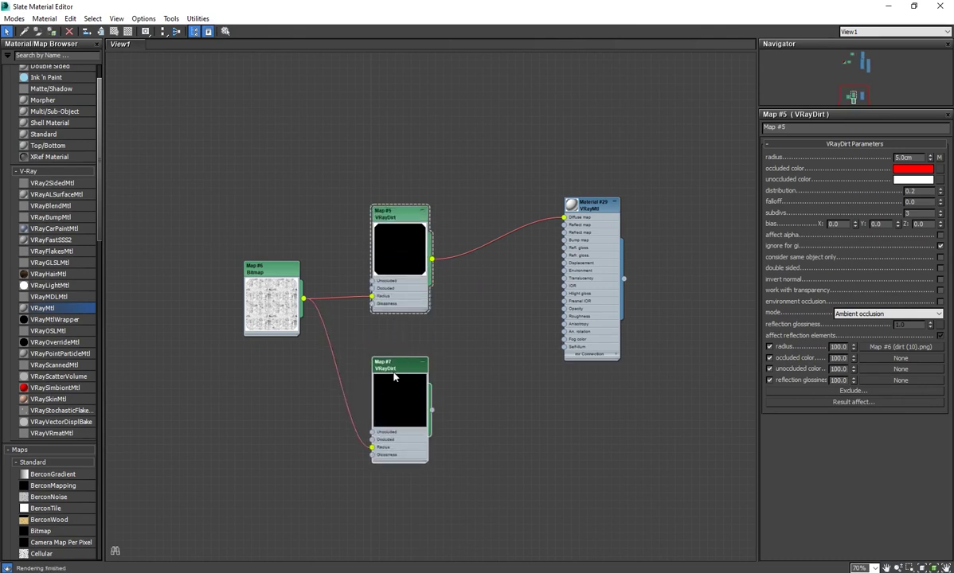
click(396, 372)
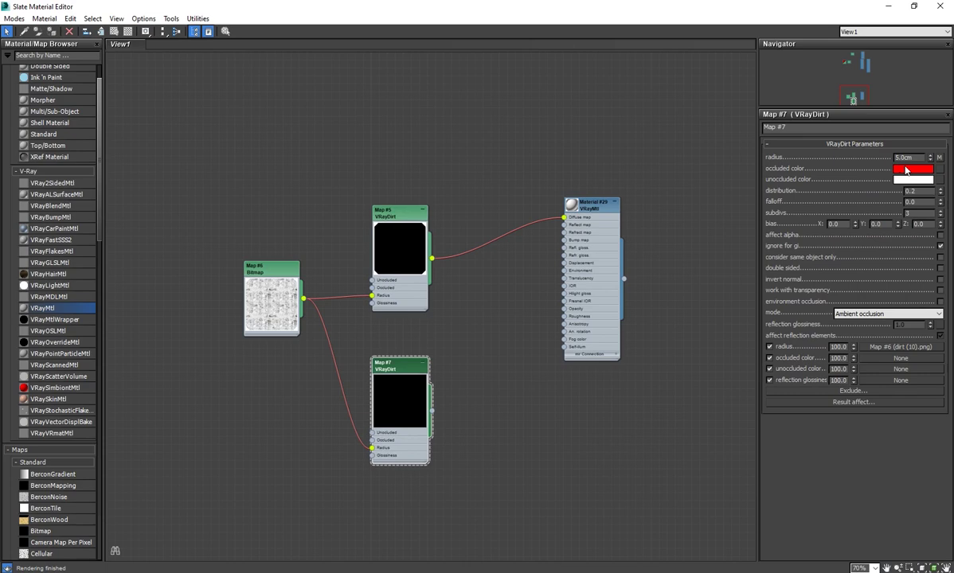
Restore the Slate editor window and re-render the box to check the result
double_click(612, 16)
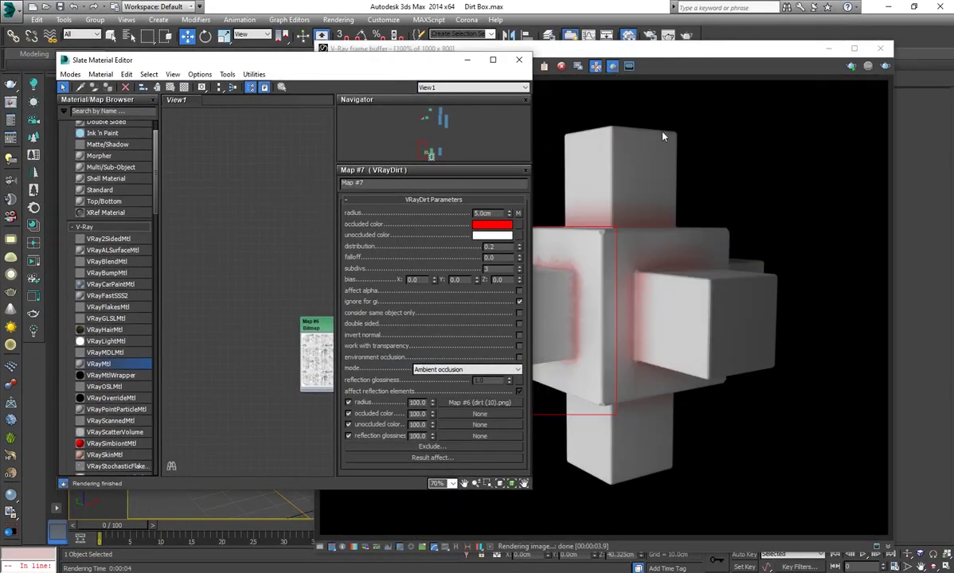
click(611, 66)
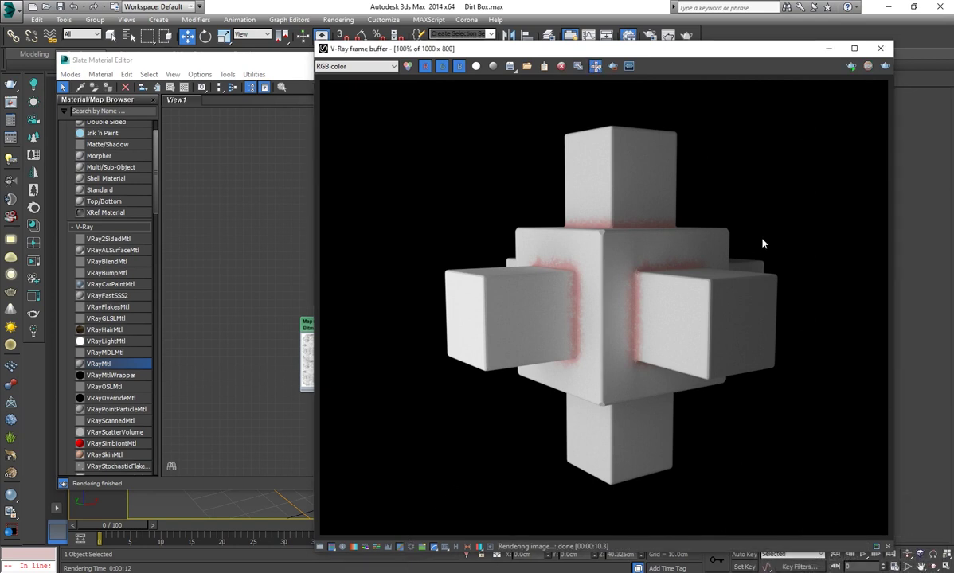
scroll(639, 249, up, 1)
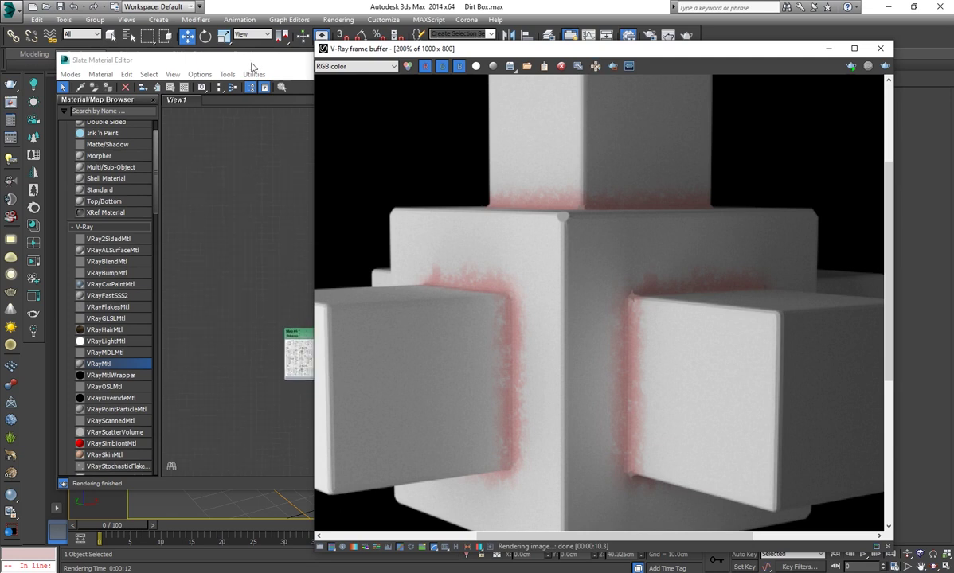
key(alt+Tab)
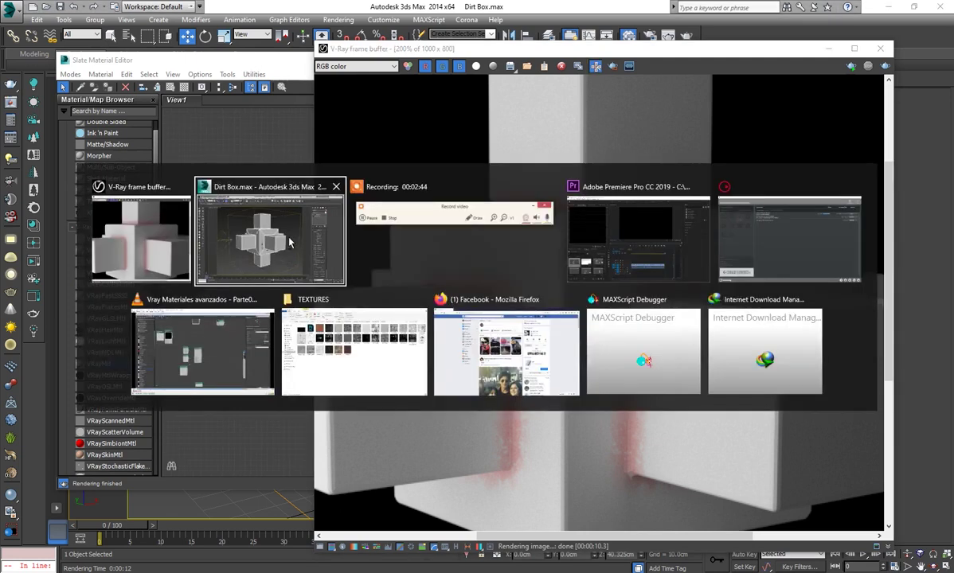
key(alt+Tab)
key(alt+Tab)
key(alt+Tab)
key(alt+Tab)
key(alt+Tab)
key(alt+Tab)
key(alt+Tab)
key(alt+Tab)
key(alt+Tab)
key(alt+Tab)
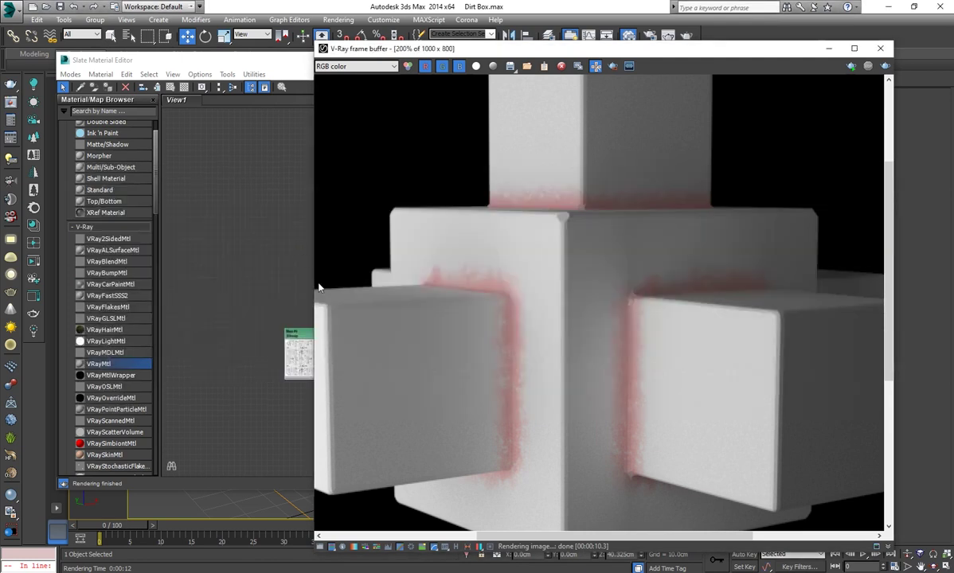
scroll(412, 403, down, 2)
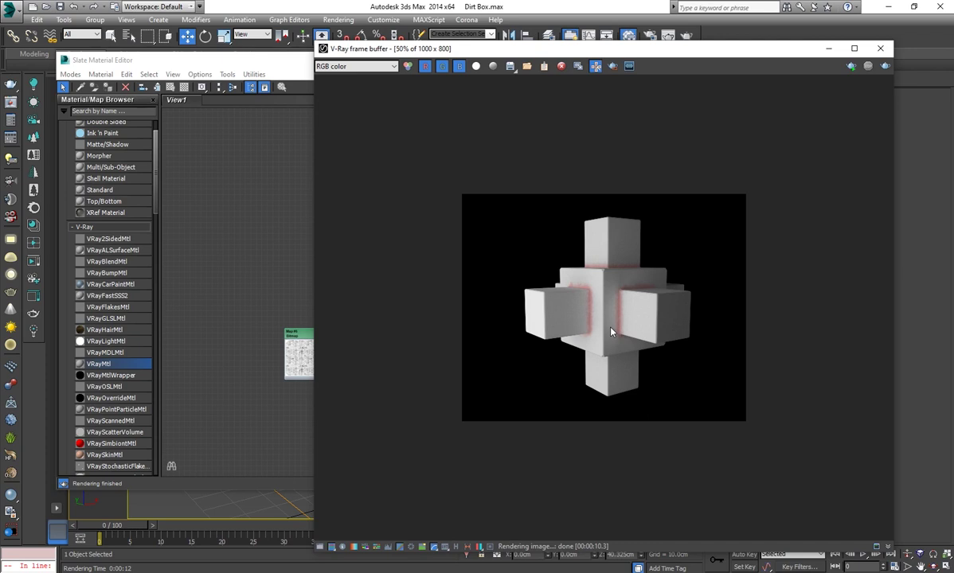
scroll(612, 332, up, 1)
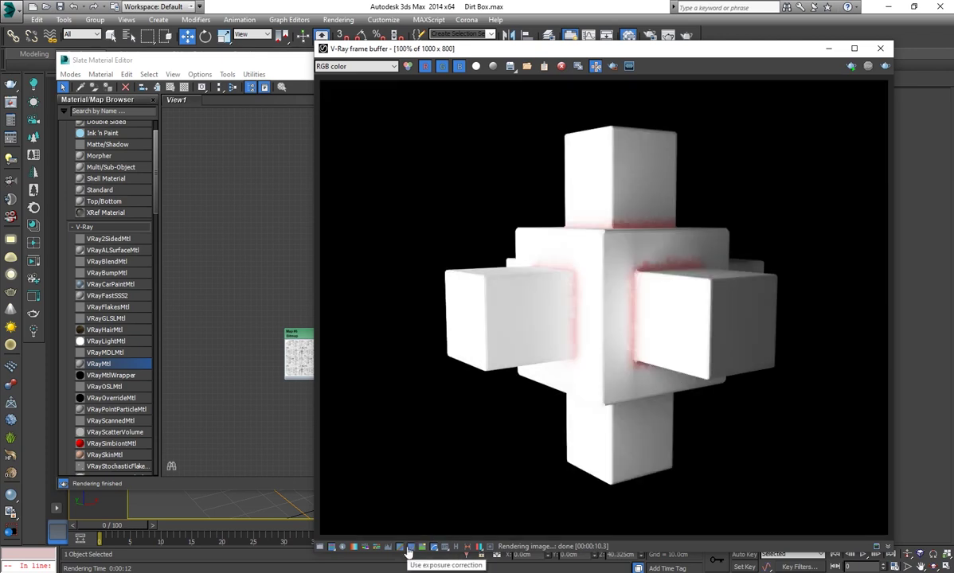
click(263, 426)
mouse_move(263, 426)
middle_down()
mouse_move(174, 365)
mouse_move(232, 340)
middle_up()
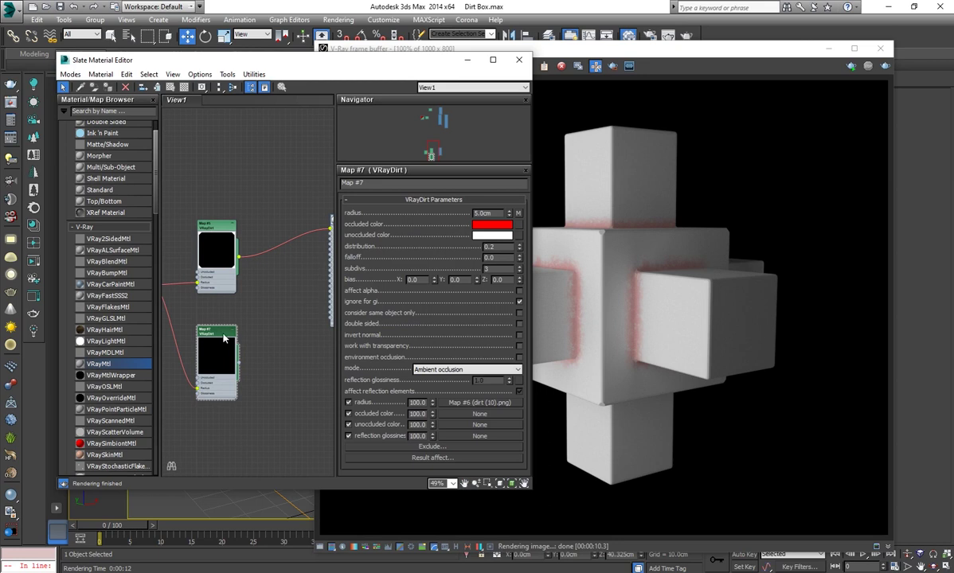
Place Map #7 under the first dirt map, make its occluded colour blue-violet, and re-render
middle_drag(224, 339, 197, 390)
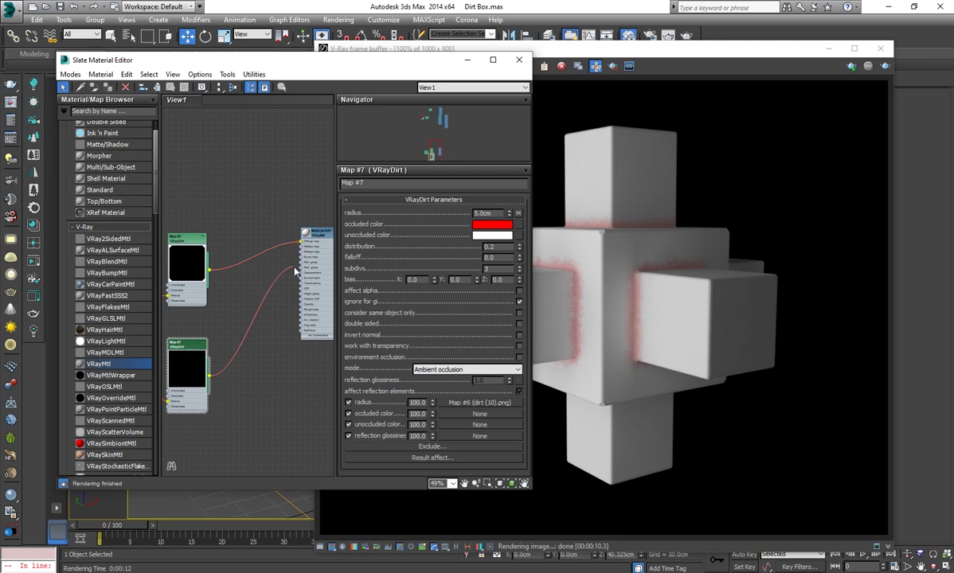
middle_drag(200, 360, 256, 356)
drag(236, 347, 202, 352)
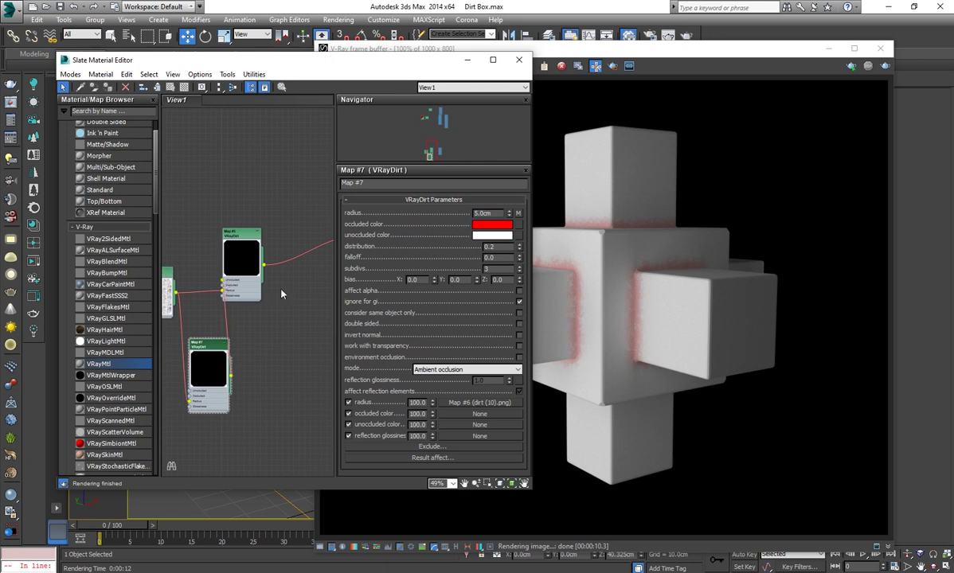
click(491, 226)
click(295, 88)
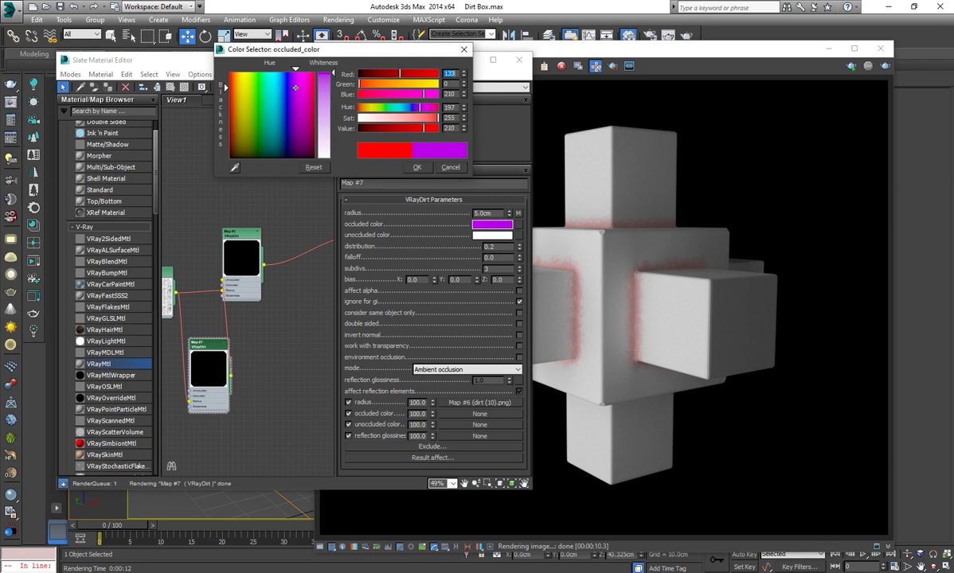
mouse_move(295, 87)
mouse_down()
mouse_move(271, 88)
mouse_move(296, 88)
mouse_up()
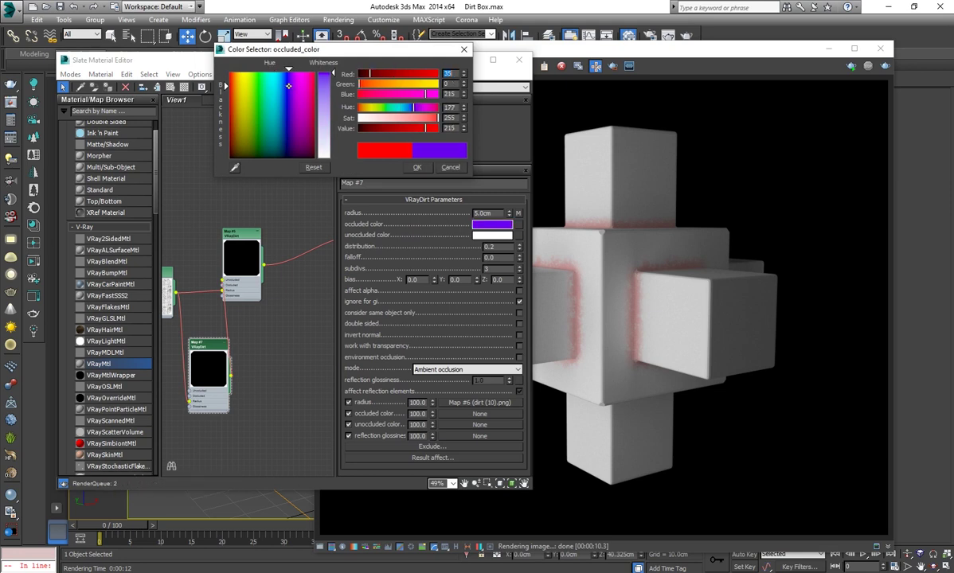
click(417, 167)
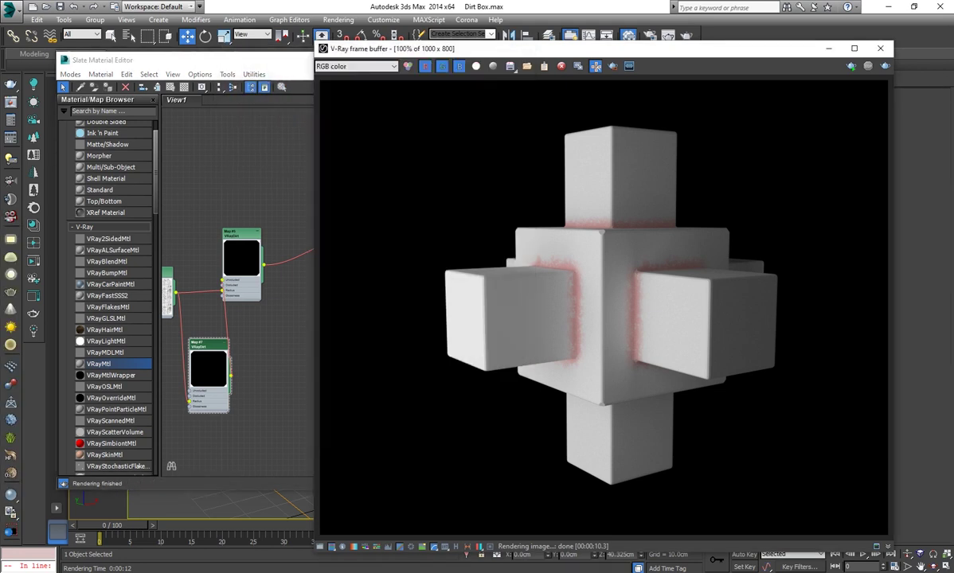
click(885, 67)
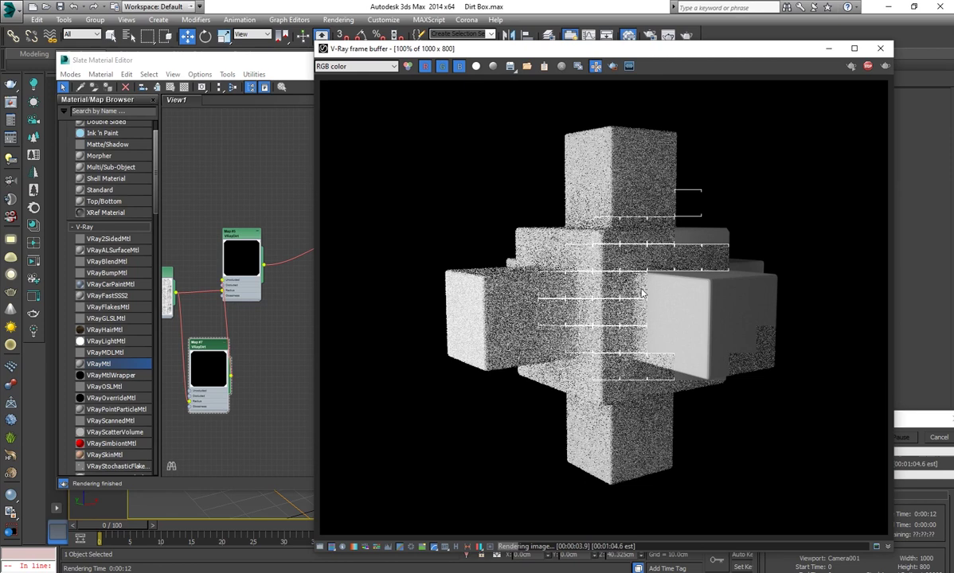
Move the dirt bitmap and Map #7 nodes to the left in the node view
scroll(656, 272, up, 1)
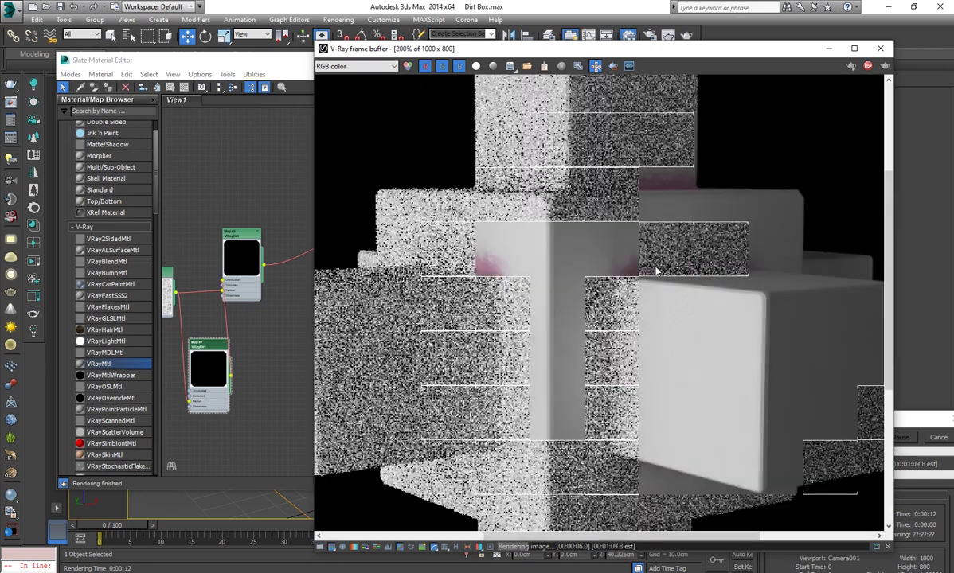
click(825, 430)
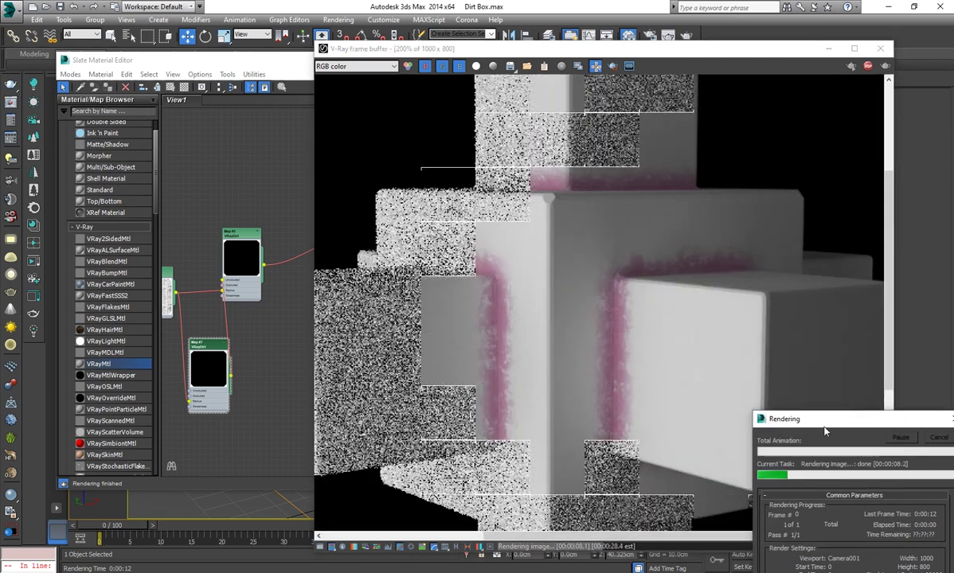
click(277, 243)
middle_drag(209, 335, 272, 314)
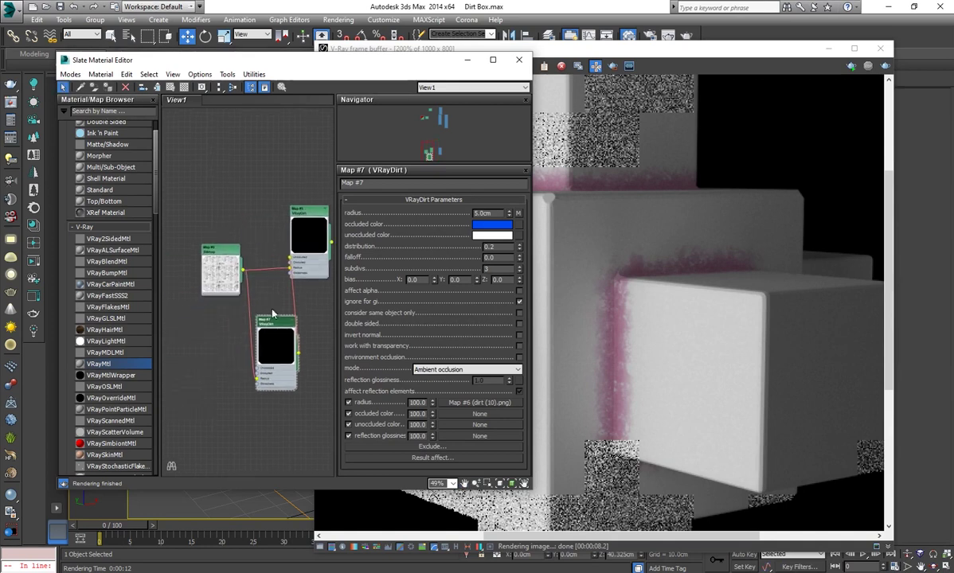
drag(211, 247, 171, 241)
drag(276, 323, 243, 317)
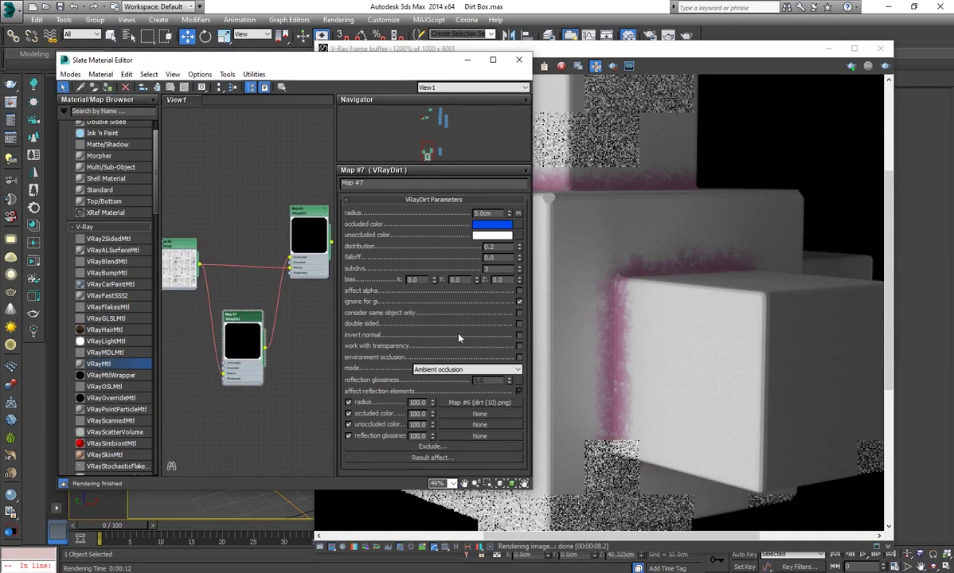
Render the box again and zoom in the frame buffer on the finished result
click(708, 311)
scroll(703, 259, down, 1)
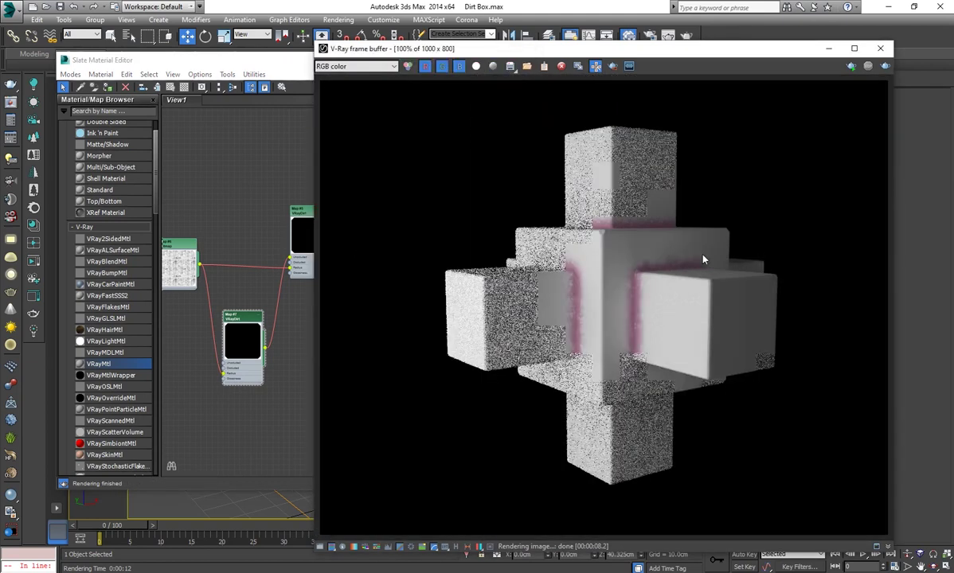
click(850, 67)
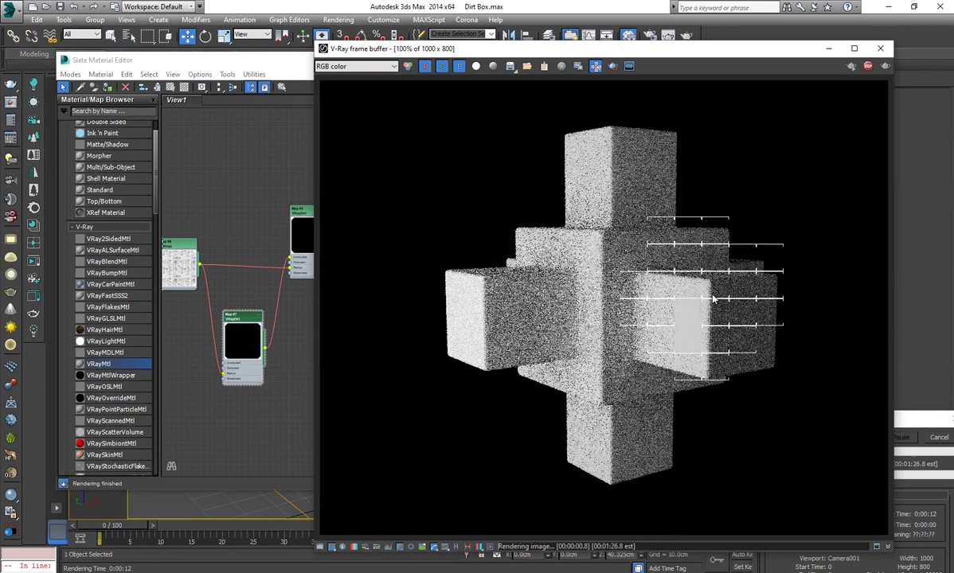
scroll(694, 293, up, 1)
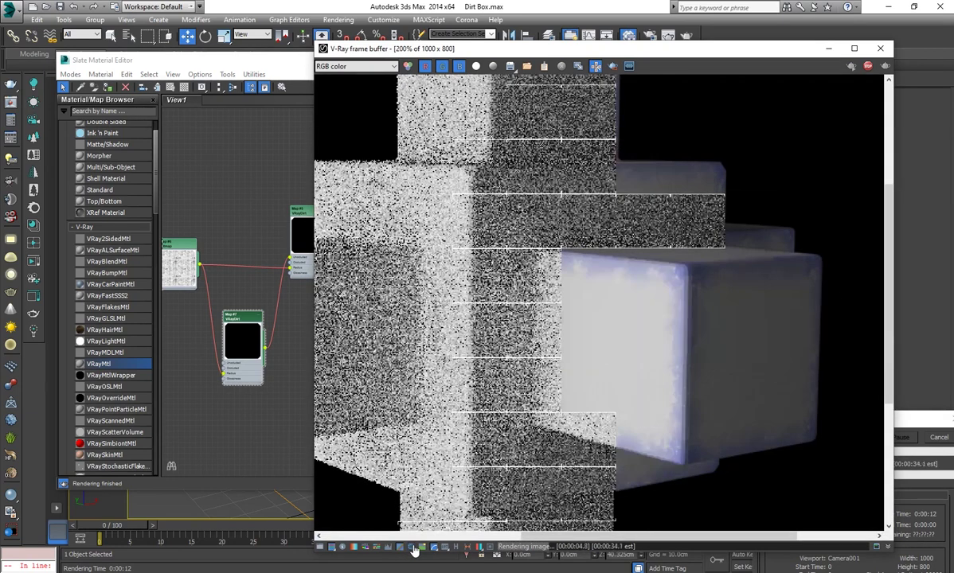
scroll(613, 331, down, 1)
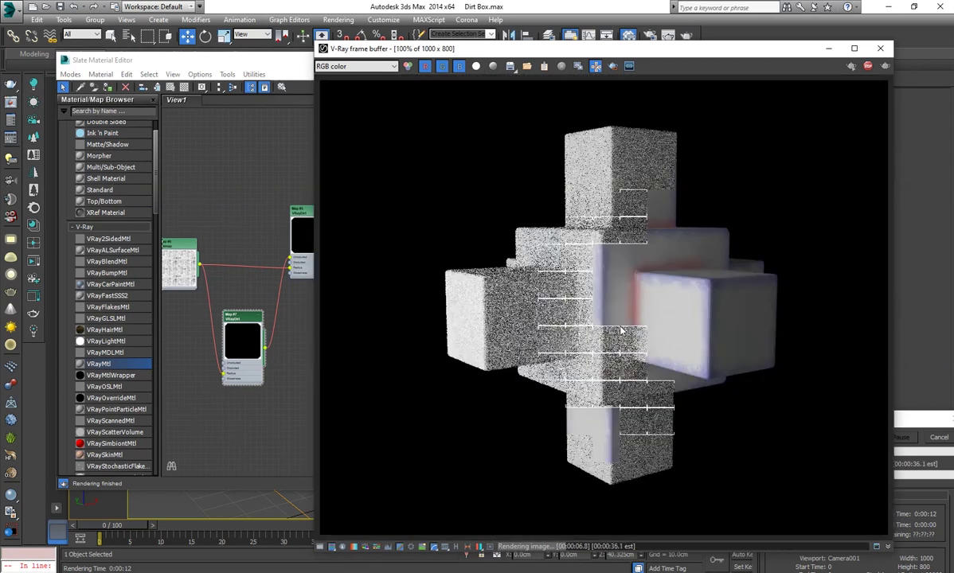
scroll(669, 325, up, 1)
scroll(645, 344, down, 1)
scroll(628, 400, up, 1)
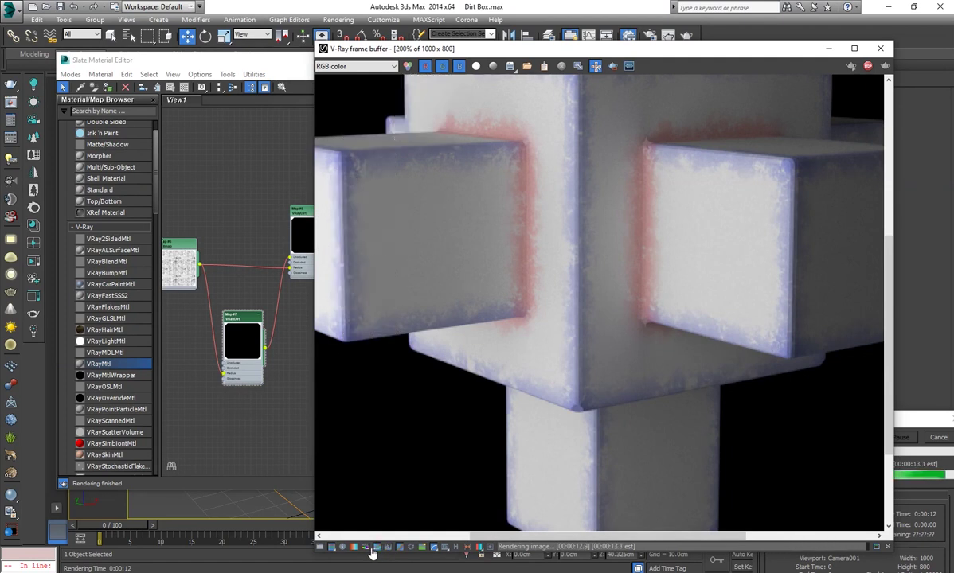
scroll(637, 382, down, 1)
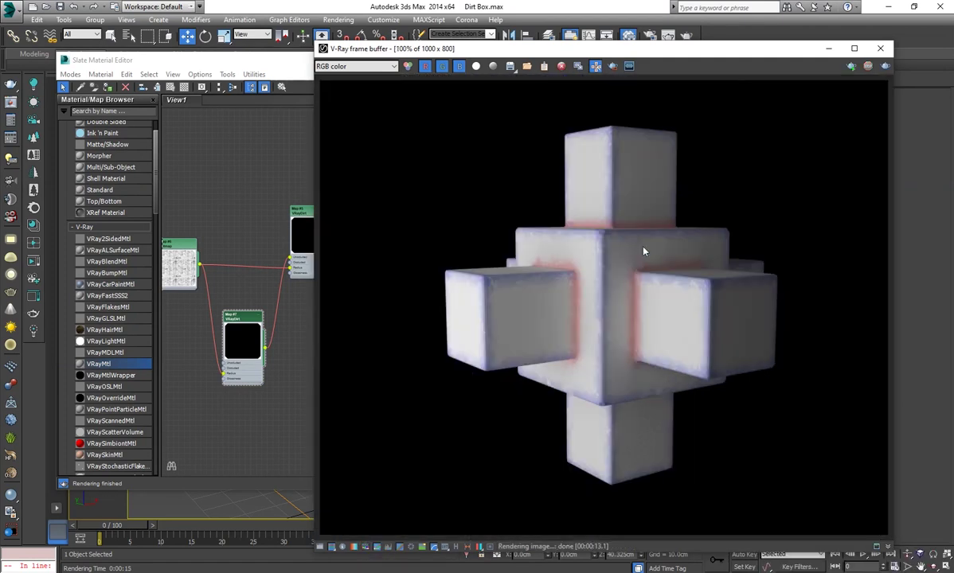
scroll(641, 263, up, 1)
Pan the render to inspect the inner corners, then open the second dirt map's settings
middle_drag(594, 299, 581, 292)
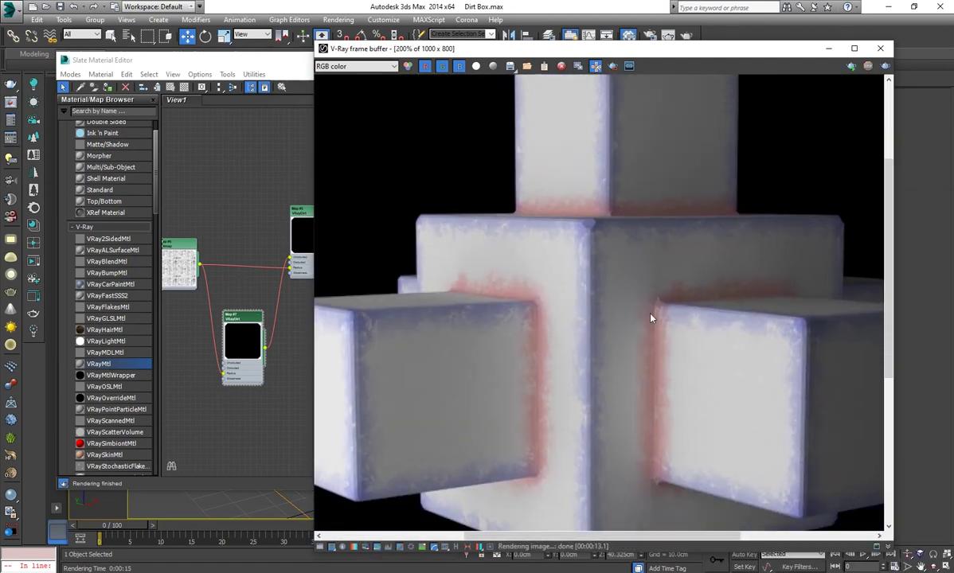
middle_drag(664, 313, 632, 434)
scroll(458, 352, down, 1)
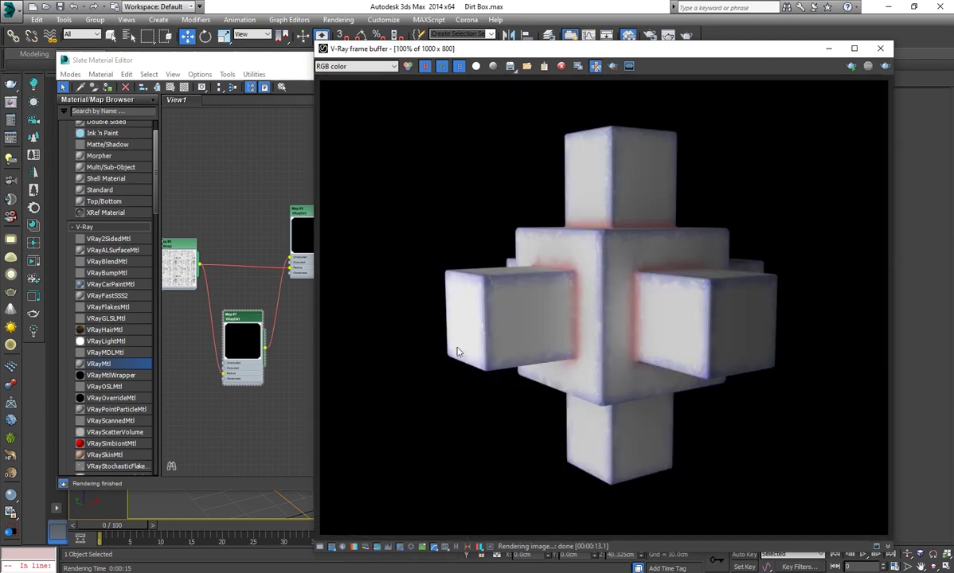
double_click(255, 350)
mouse_move(243, 338)
middle_down()
mouse_move(226, 316)
mouse_move(267, 303)
mouse_move(258, 326)
middle_up()
Set the Map #5 VRayDirt radius to 4.0 cm
scroll(242, 315, down, 1)
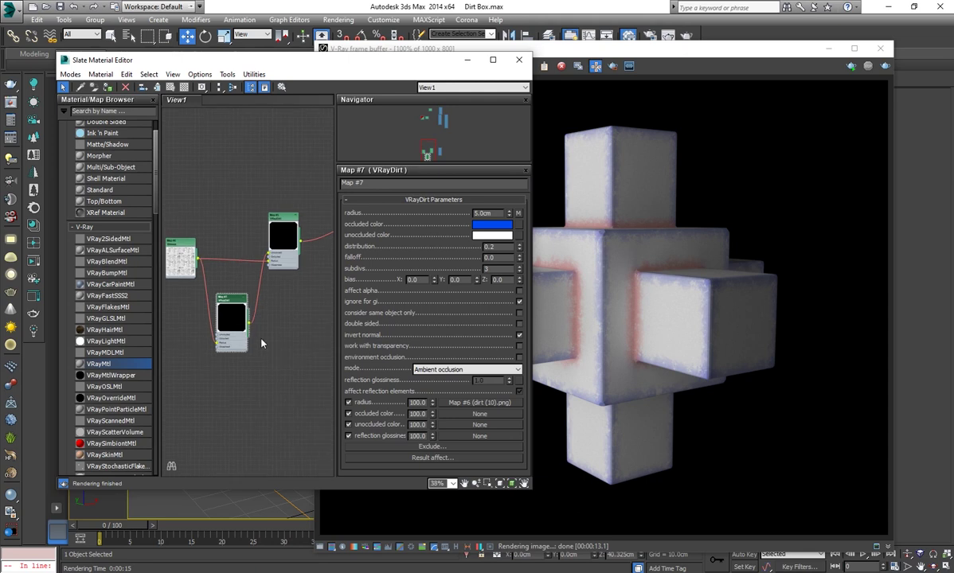
scroll(242, 315, down, 1)
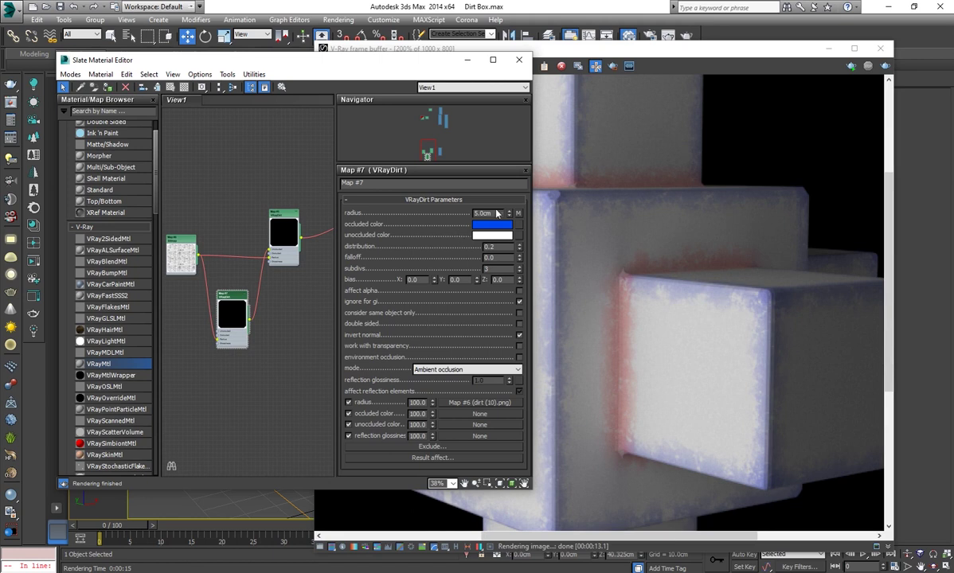
double_click(284, 221)
key(Return)
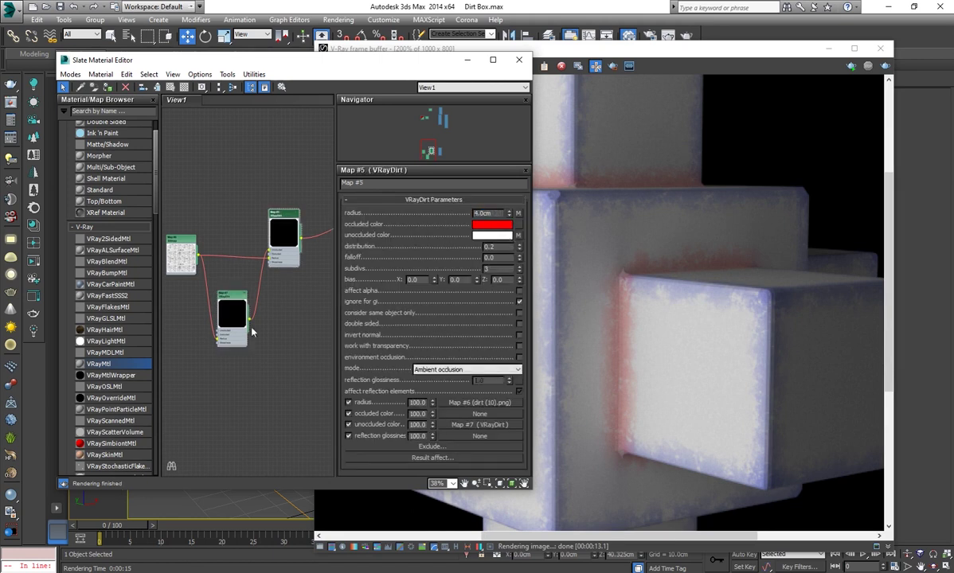
middle_drag(300, 339, 262, 345)
Region-render the inner corner and view it with exposure correction
click(677, 367)
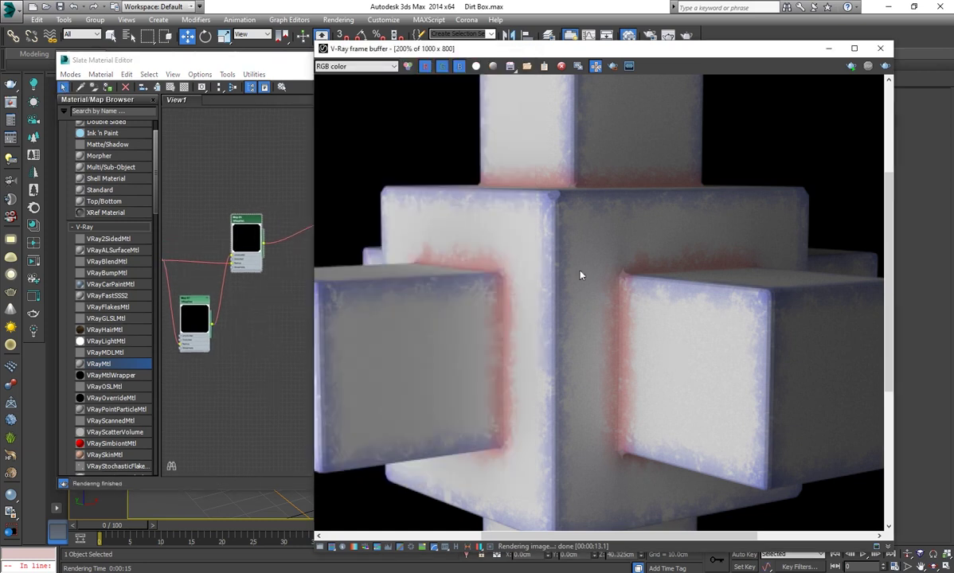
click(613, 66)
drag(582, 249, 699, 383)
click(884, 68)
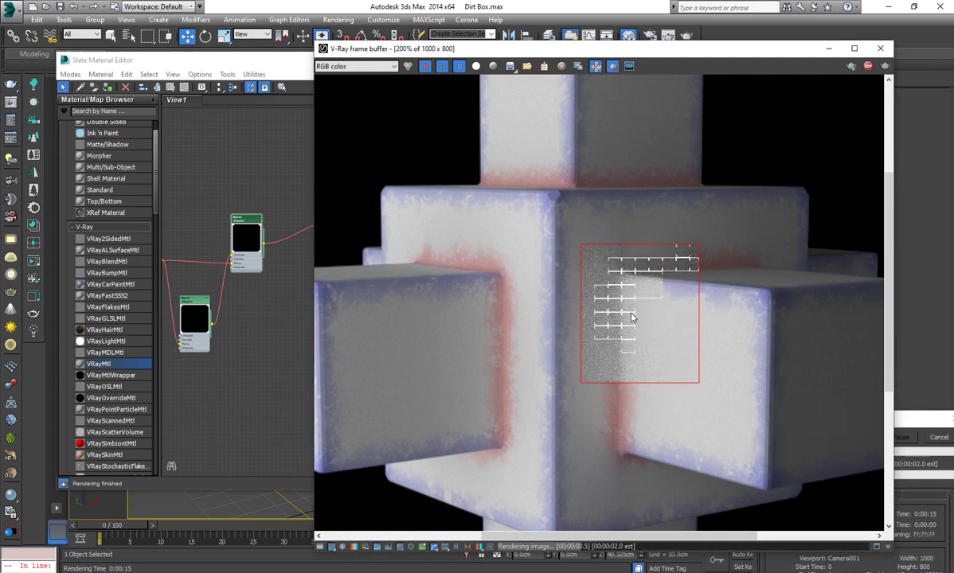
click(412, 549)
scroll(579, 313, down, 2)
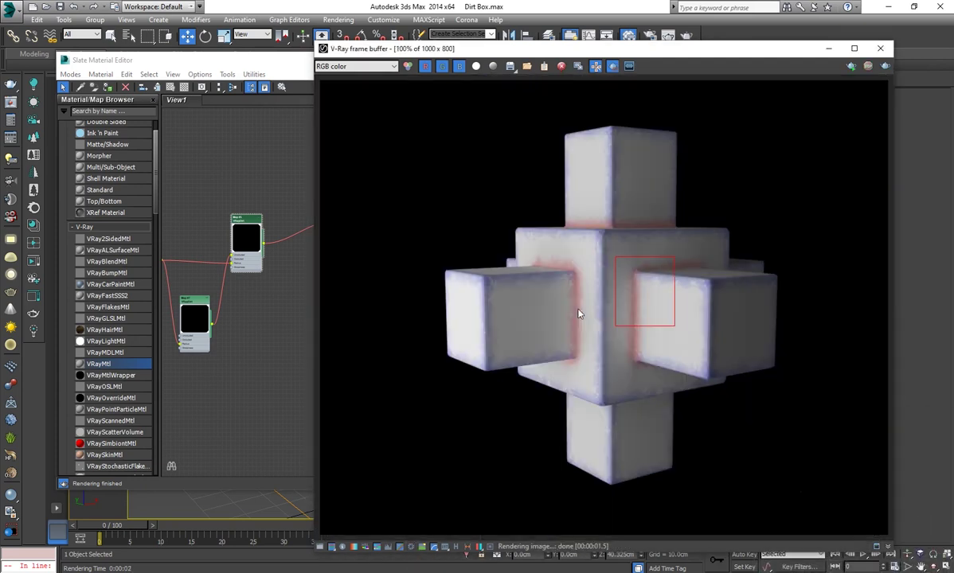
Pan the Slate view to show the whole node network
click(289, 346)
scroll(286, 347, down, 3)
mouse_move(254, 319)
middle_down()
mouse_move(305, 253)
mouse_move(347, 303)
middle_up()
scroll(272, 252, up, 3)
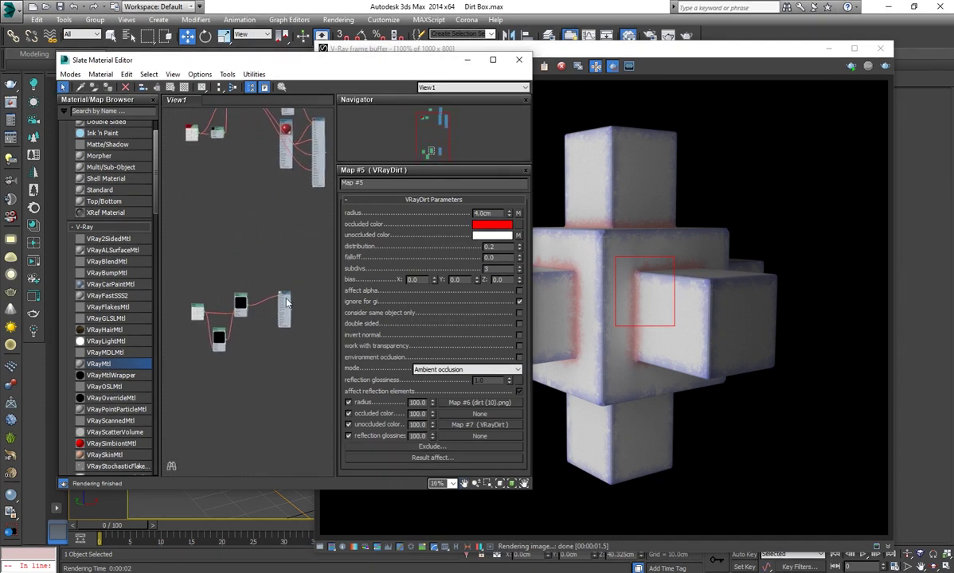
Maximize the Slate editor and place a new VRayBlendMtl node beside the dirt map
scroll(264, 303, up, 1)
scroll(265, 304, up, 1)
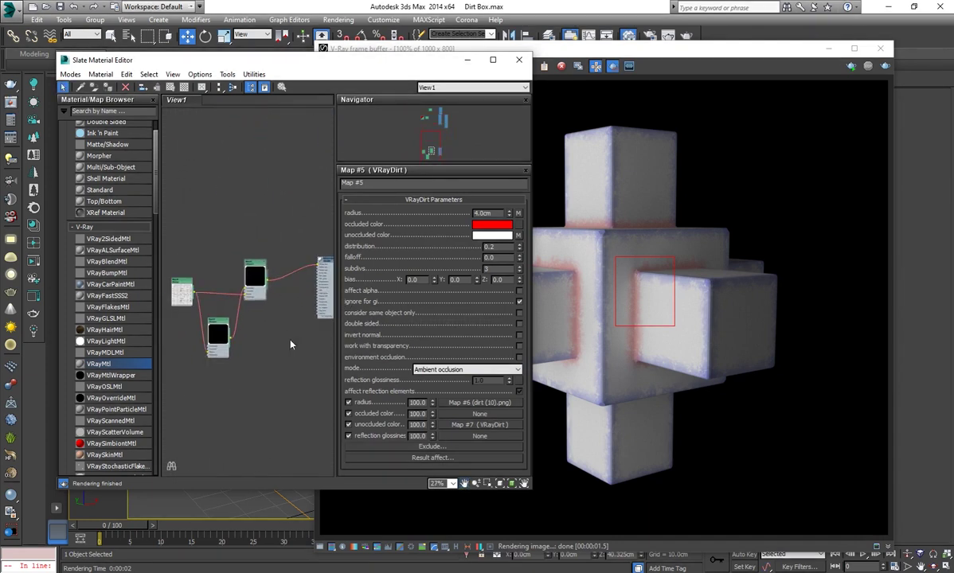
double_click(416, 62)
scroll(326, 369, up, 2)
middle_drag(467, 397, 343, 403)
click(367, 277)
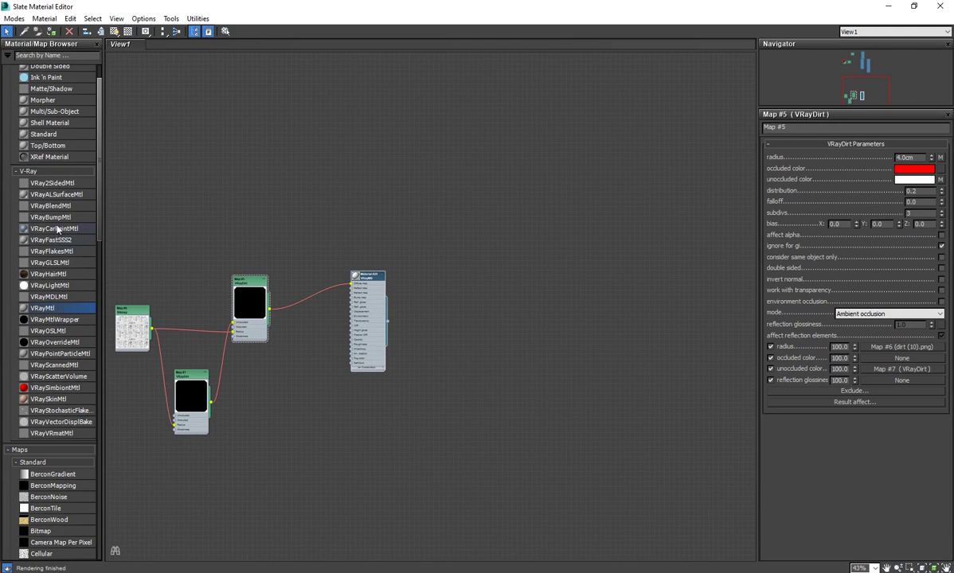
drag(508, 324, 492, 325)
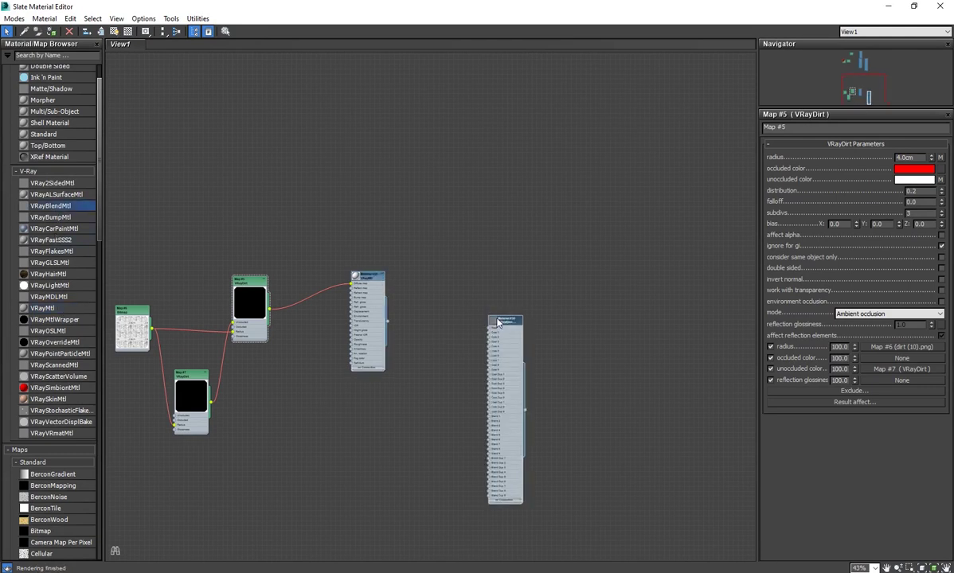
scroll(378, 363, up, 2)
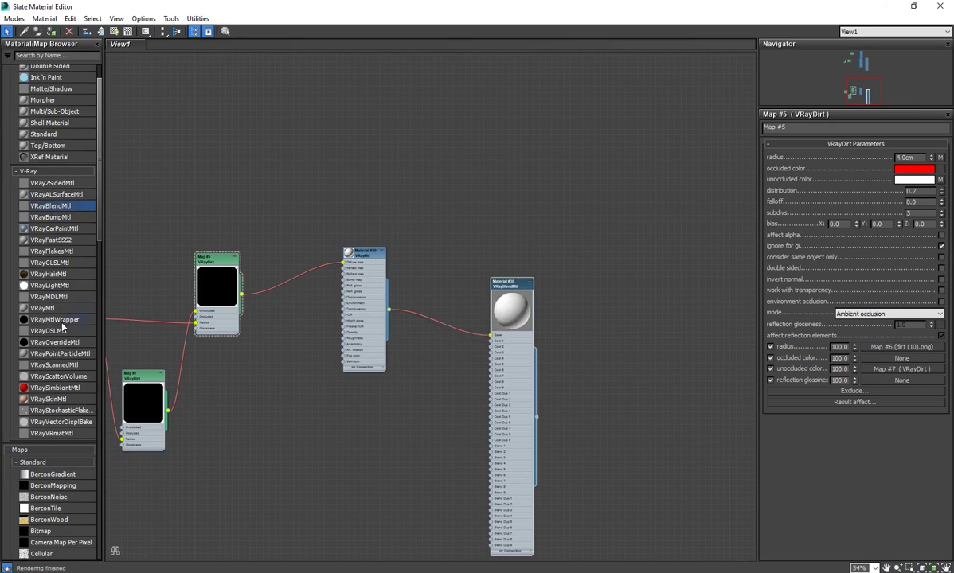
Add an expanded VRayMtl, Material #32, and arrange it with Material #29 by the blend node
drag(353, 180, 351, 171)
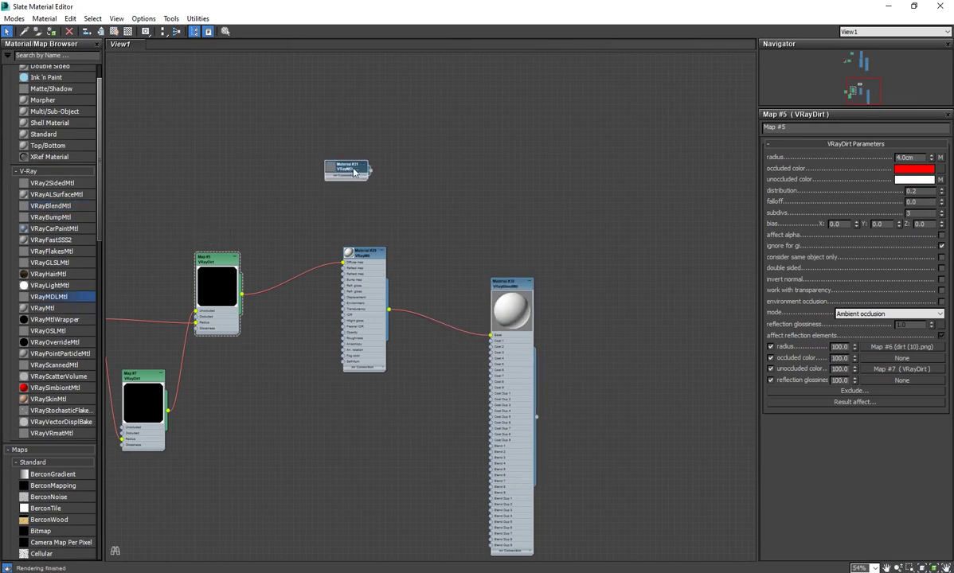
key(Delete)
drag(44, 308, 356, 151)
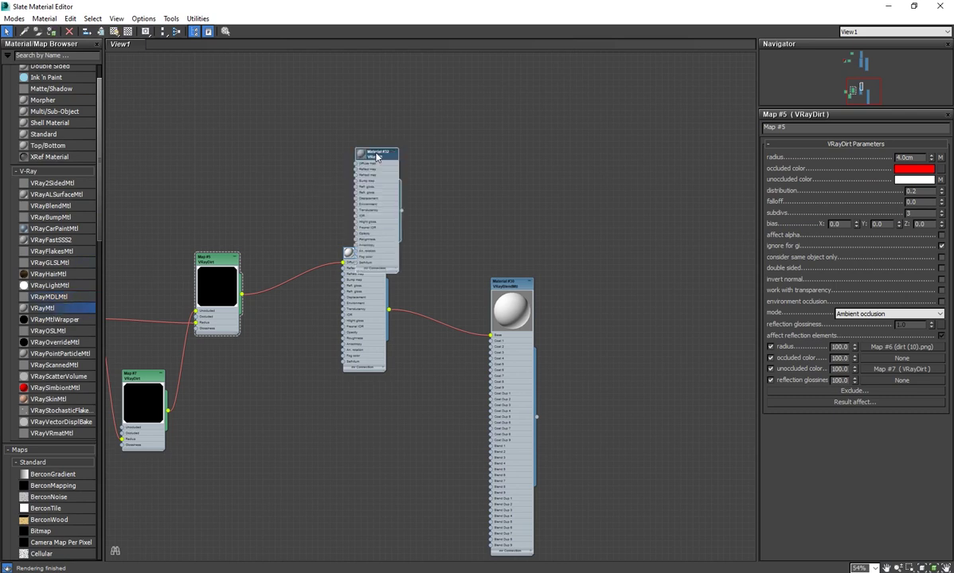
double_click(356, 256)
double_click(217, 285)
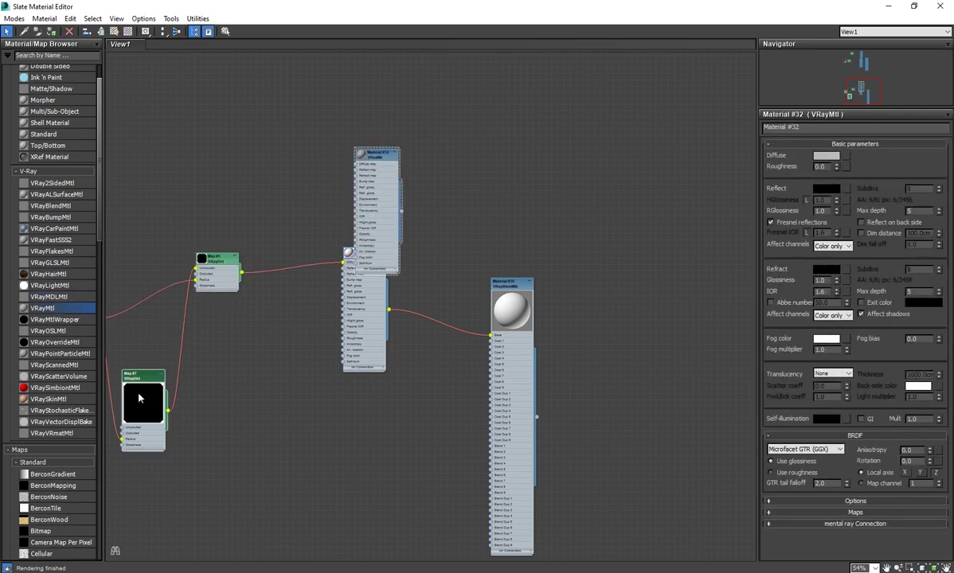
double_click(142, 402)
drag(350, 253, 357, 321)
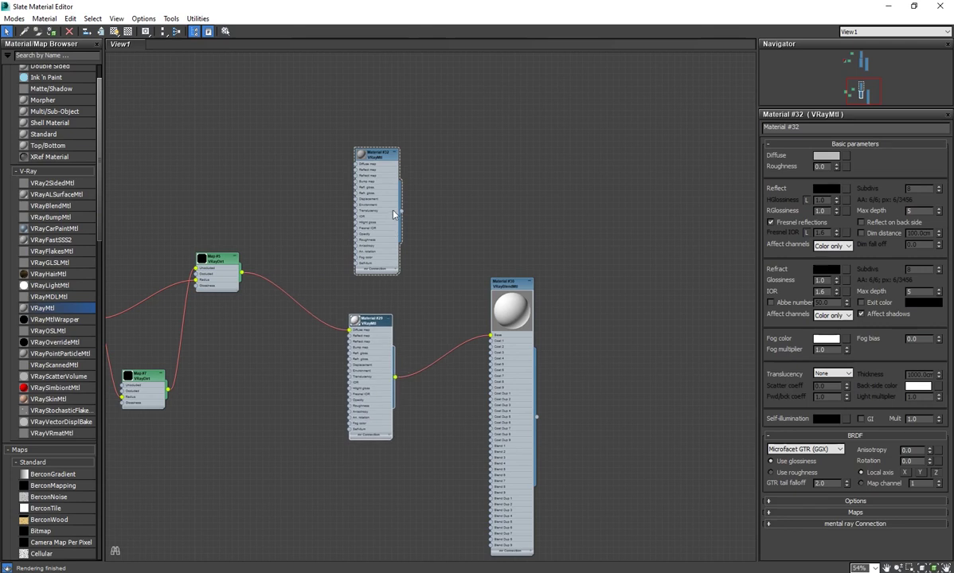
drag(386, 163, 375, 144)
double_click(375, 317)
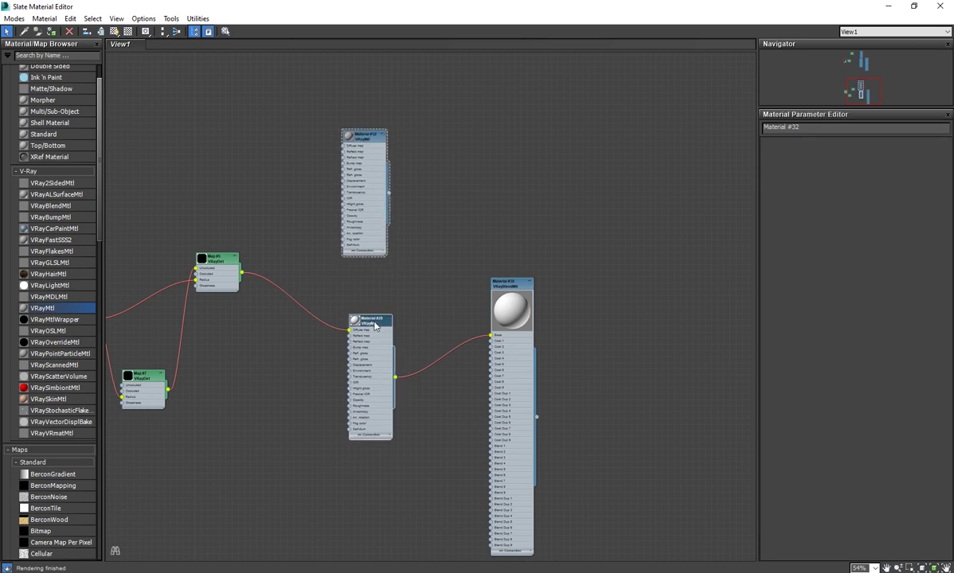
mouse_move(355, 342)
mouse_down()
mouse_move(362, 319)
mouse_move(341, 285)
mouse_up()
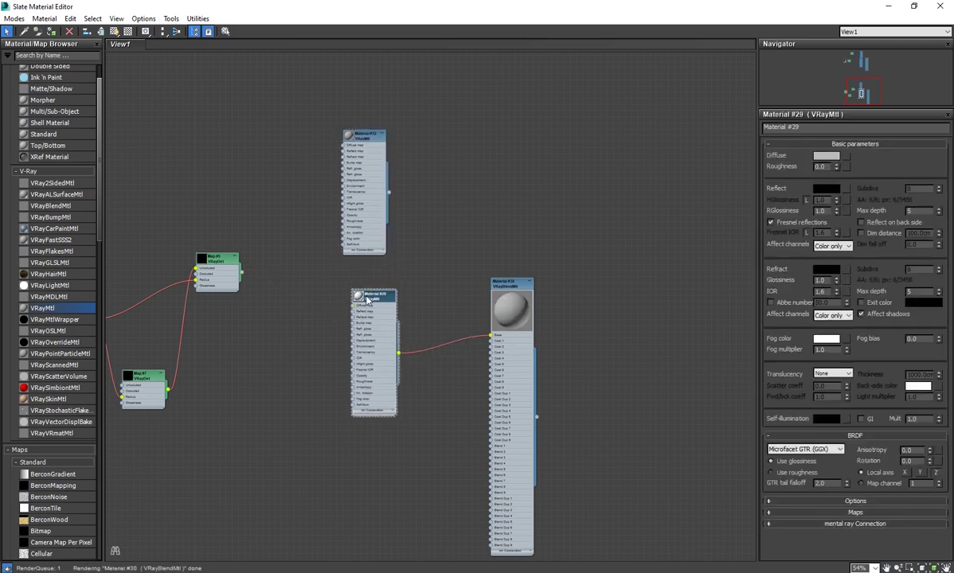
Set Material #29's diffuse colour to black
click(826, 156)
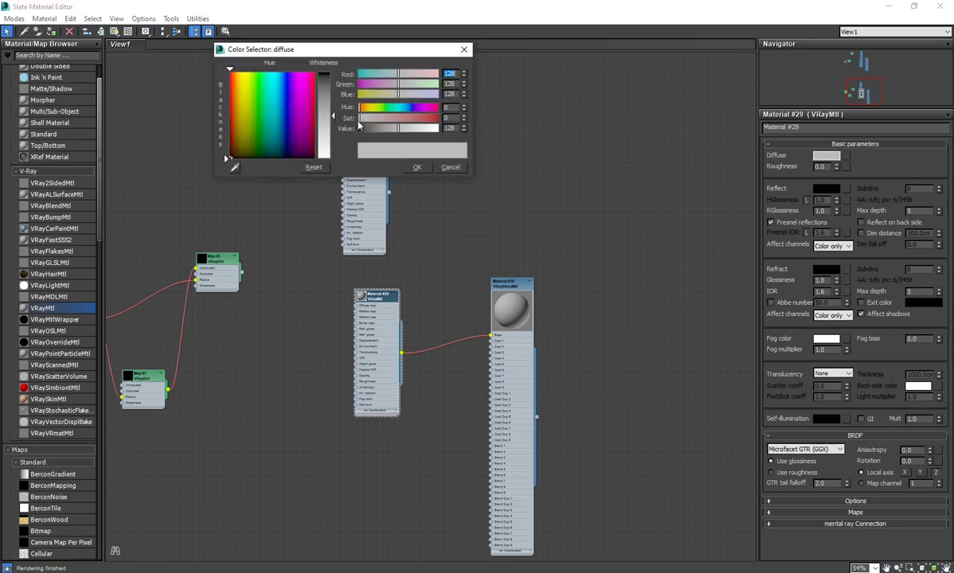
drag(326, 118, 326, 72)
click(418, 169)
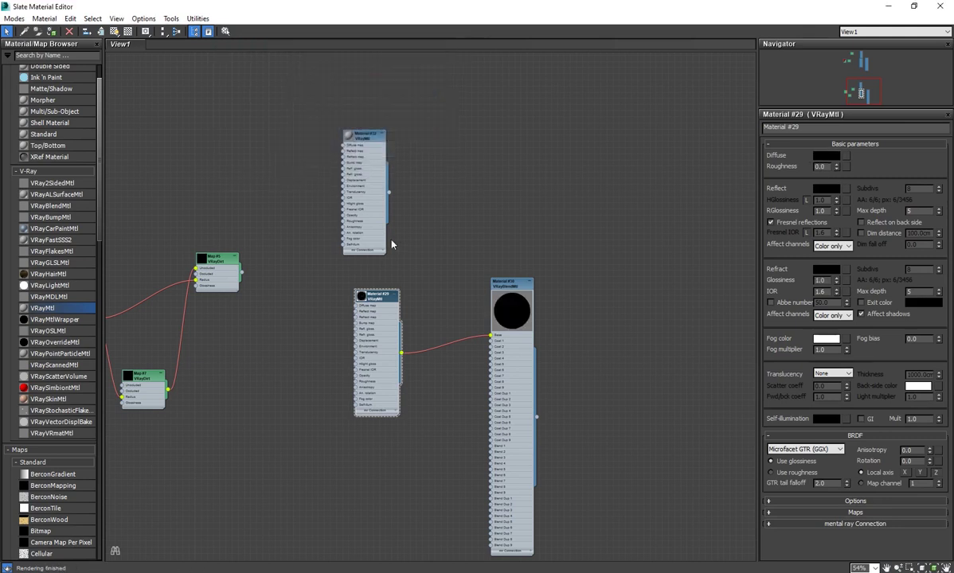
Wire Material #32 into the blend's Coat 1 and give it a full red diffuse
mouse_move(389, 192)
mouse_down()
mouse_move(483, 353)
mouse_move(490, 393)
mouse_up()
double_click(347, 164)
click(820, 156)
click(312, 73)
drag(323, 111, 323, 70)
click(417, 167)
Connect the Map #5 dirt map to the blend's Blend amount 1 input
click(222, 265)
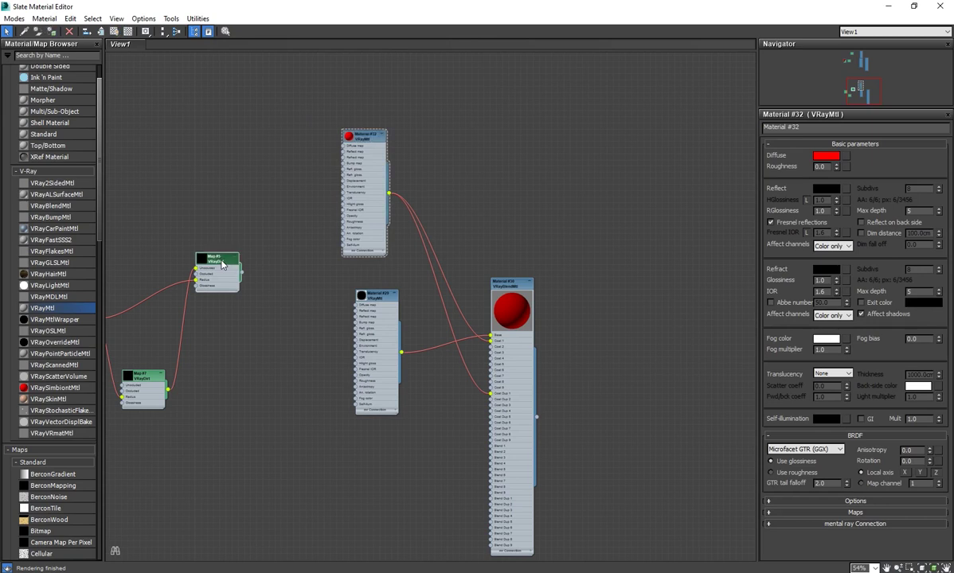
drag(331, 418, 490, 446)
double_click(503, 296)
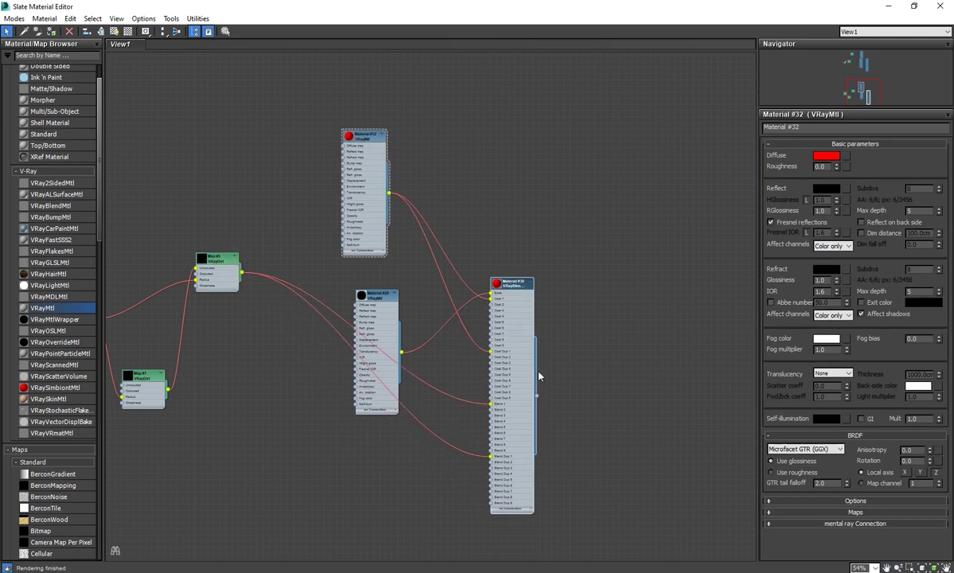
double_click(498, 290)
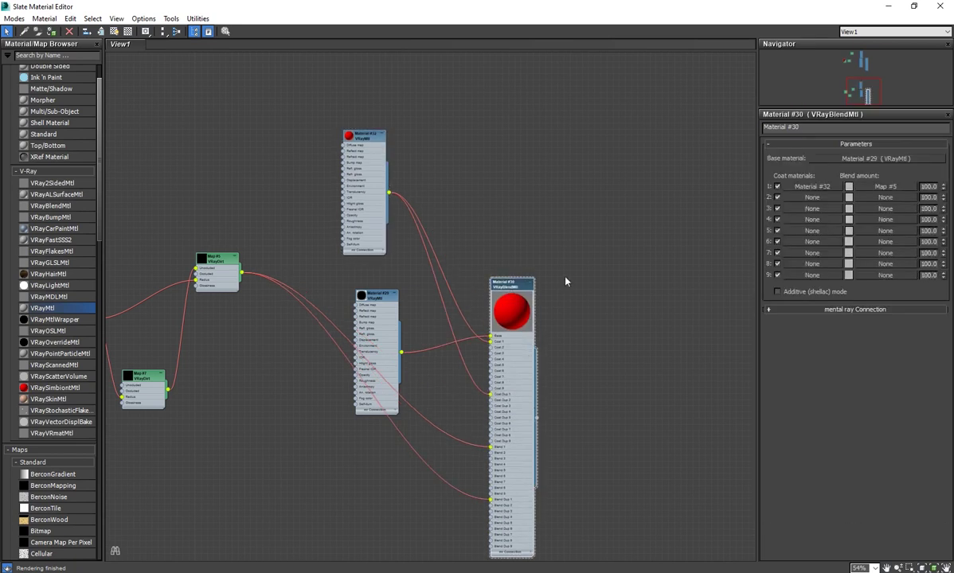
drag(586, 5, 321, 126)
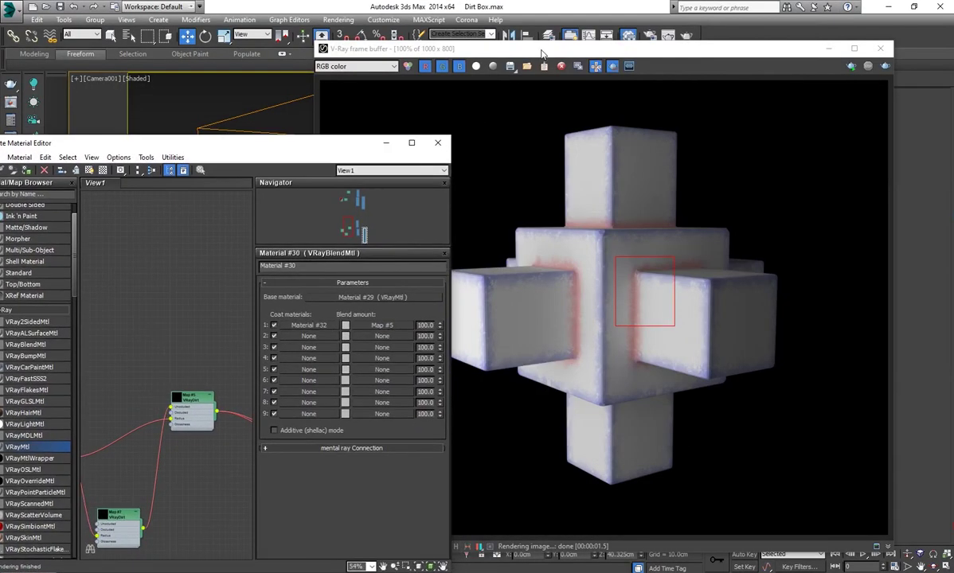
Turn off Region Render and render the full image in the V-Ray frame buffer
drag(541, 54, 614, 305)
click(617, 244)
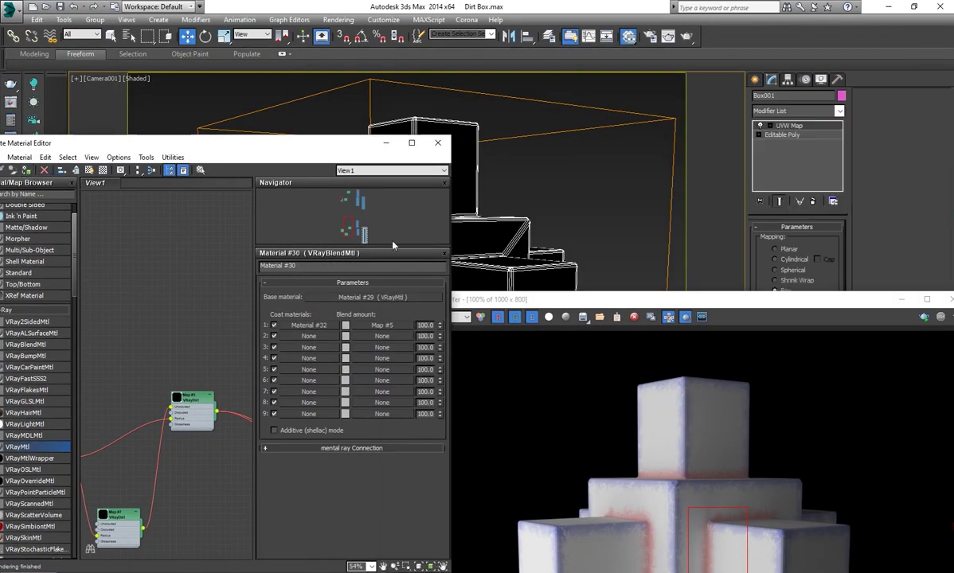
drag(645, 307, 486, 39)
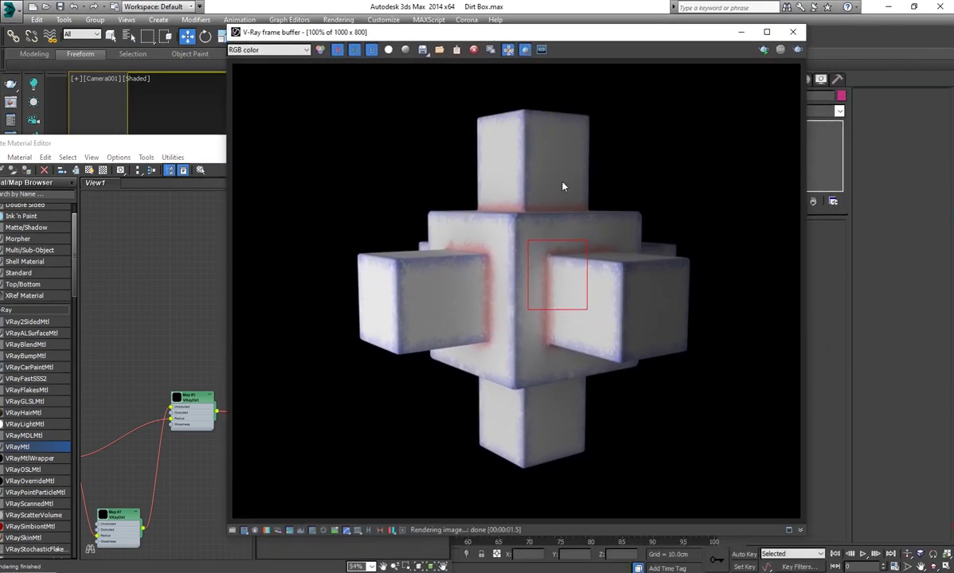
click(525, 51)
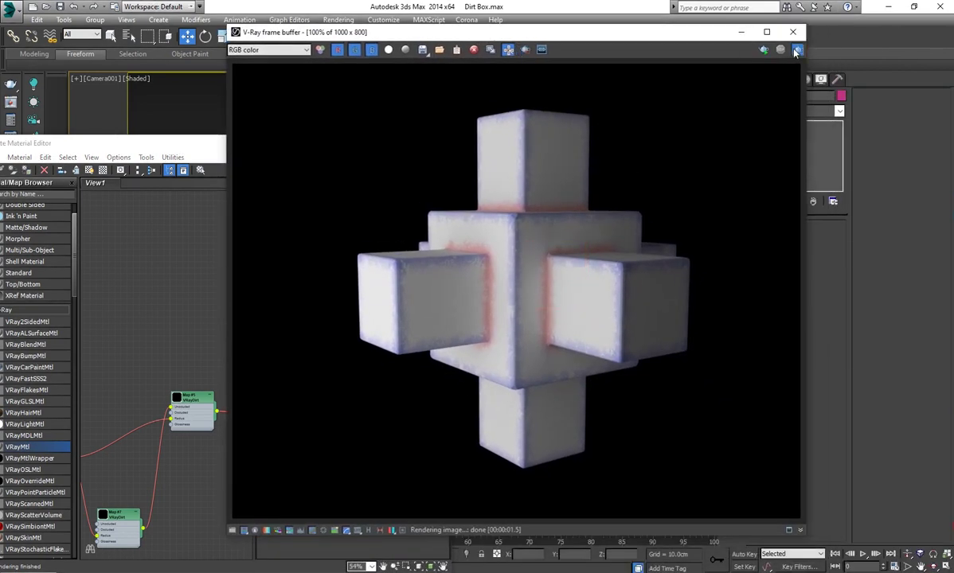
click(796, 50)
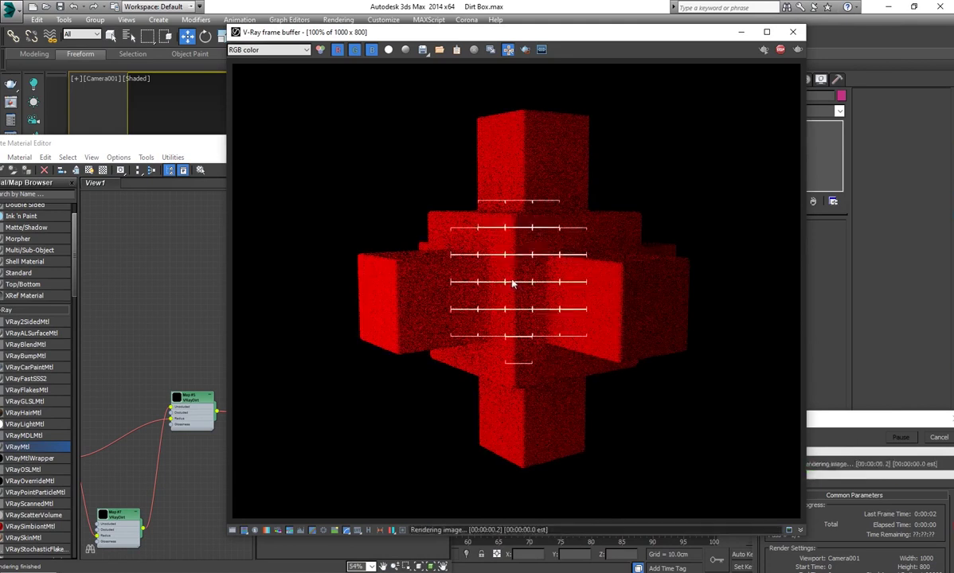
Zoom into the red render to inspect it, then bring the material editor forward
scroll(560, 280, up, 1)
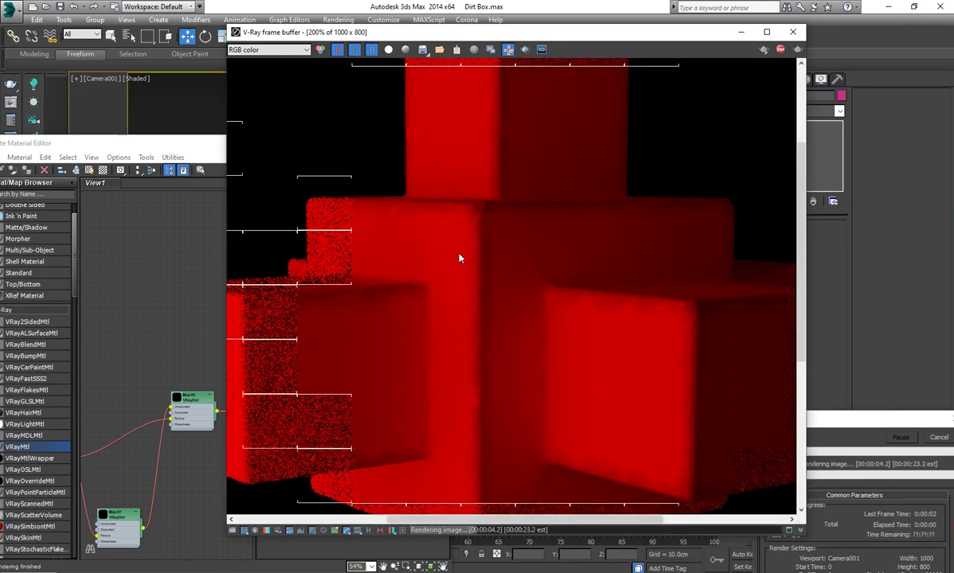
middle_drag(531, 274, 427, 322)
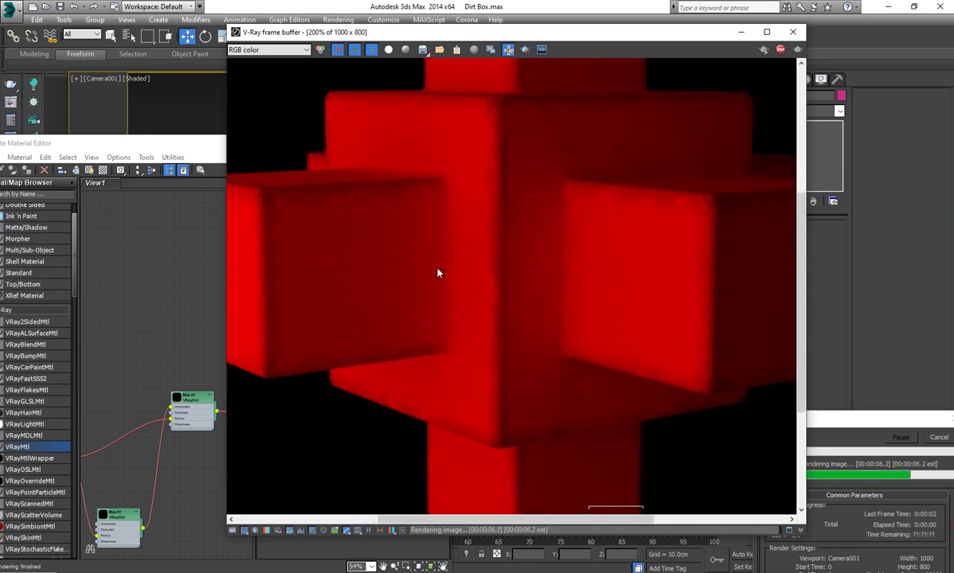
scroll(436, 271, down, 1)
scroll(521, 253, up, 3)
scroll(557, 283, down, 1)
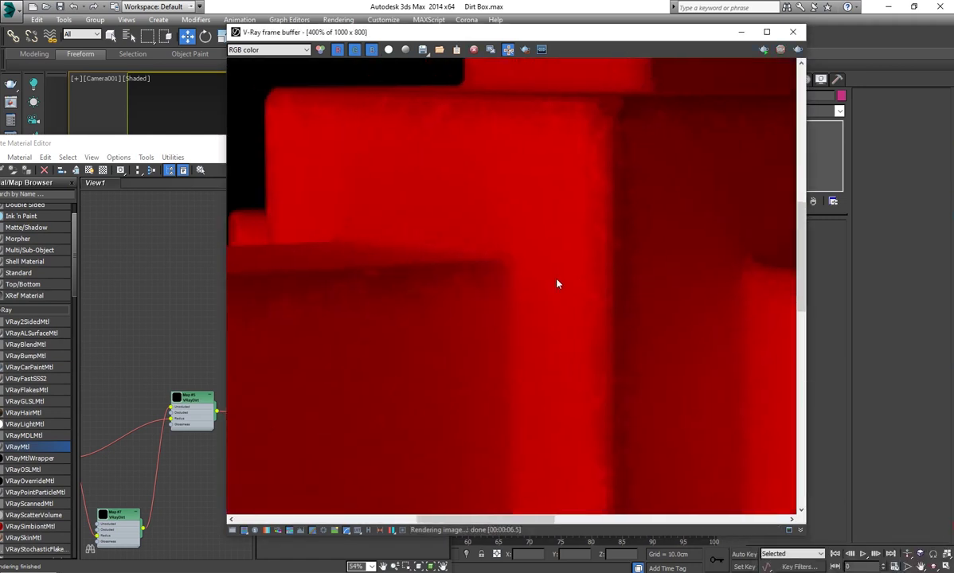
scroll(558, 284, down, 1)
click(162, 186)
drag(80, 143, 187, 100)
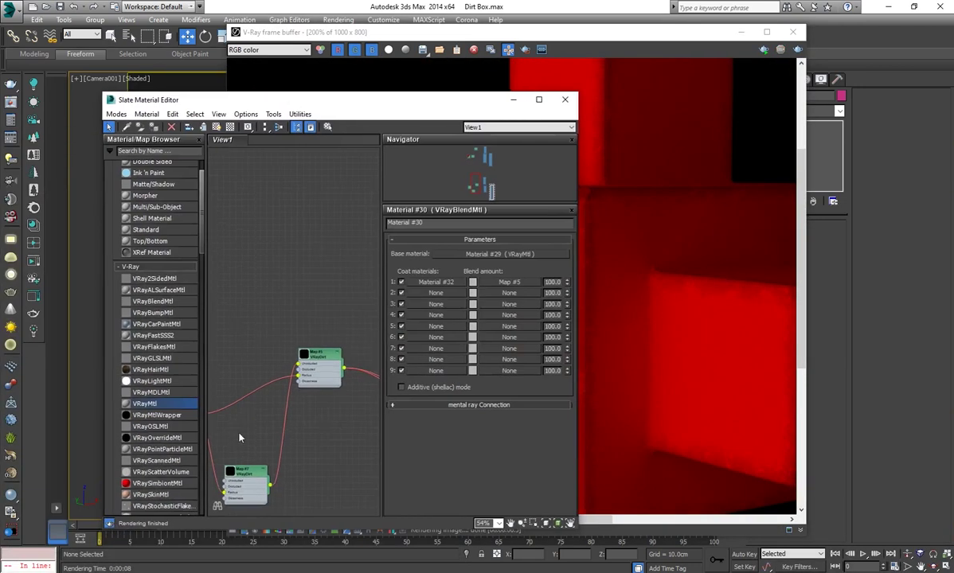
Set the Map #5 VRayDirt occluded colour to black
middle_drag(287, 417, 288, 369)
double_click(299, 315)
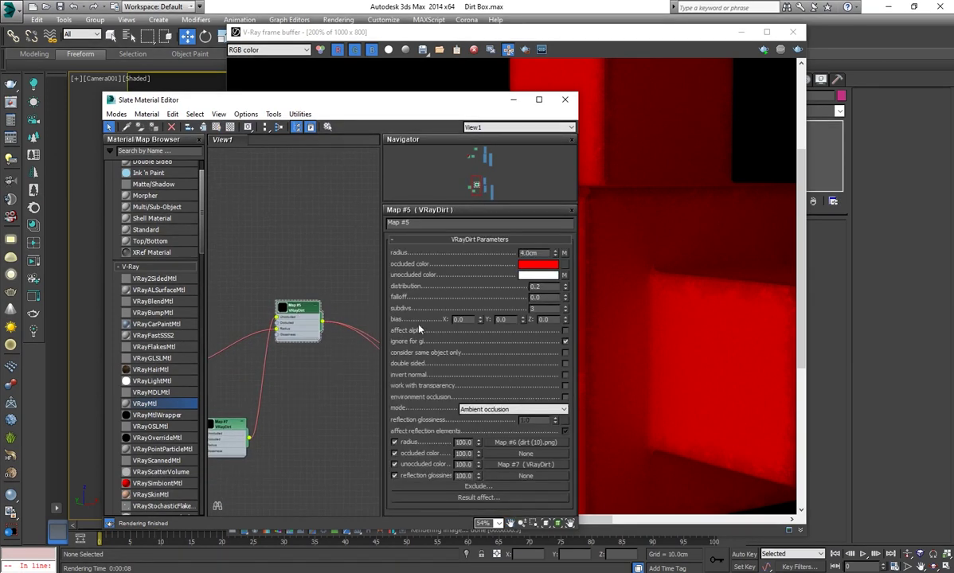
click(539, 263)
drag(281, 125, 293, 141)
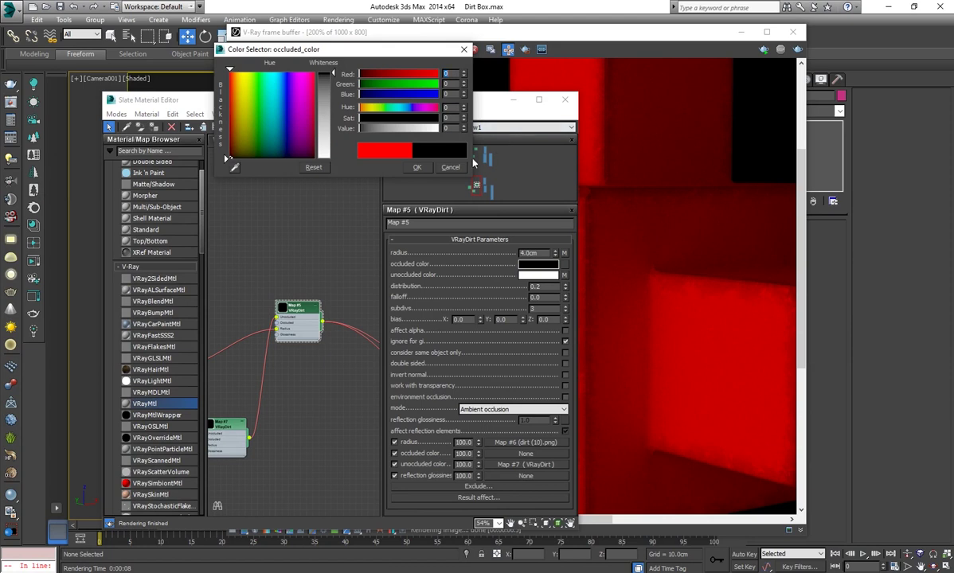
click(313, 167)
drag(330, 141, 312, 156)
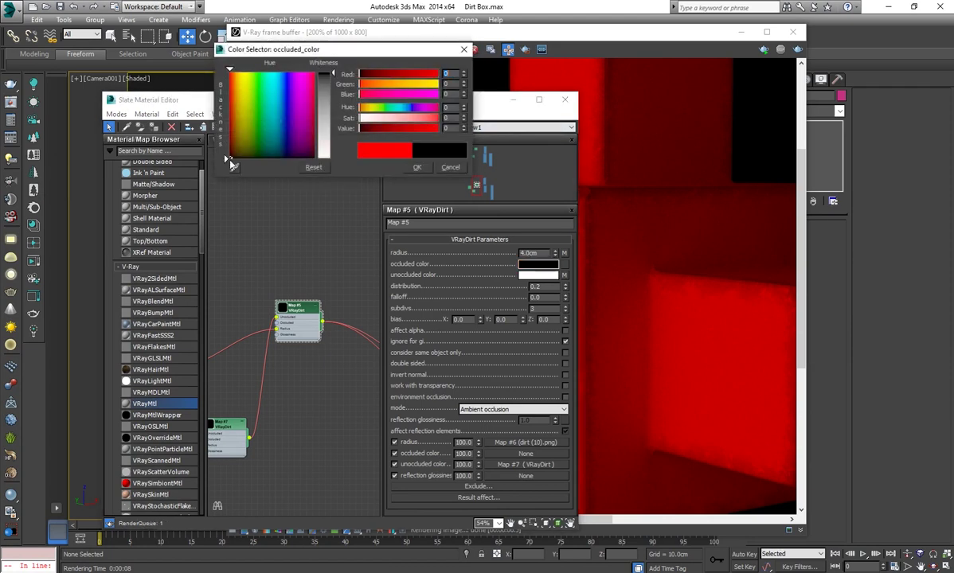
click(417, 167)
Make Map #7's occluded colour black too, re-render, and maximize the material editor
double_click(230, 430)
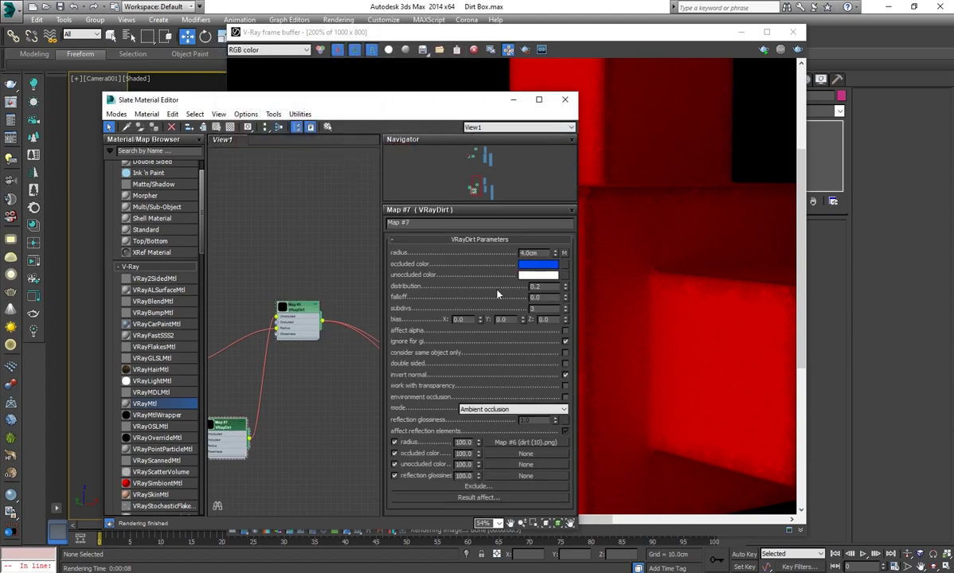
click(537, 265)
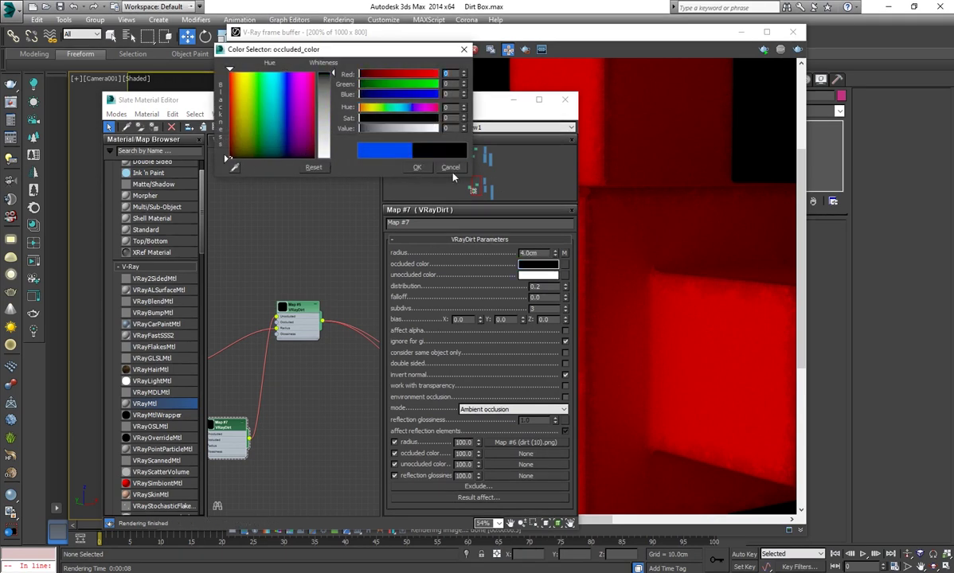
click(426, 172)
scroll(677, 290, down, 1)
click(796, 51)
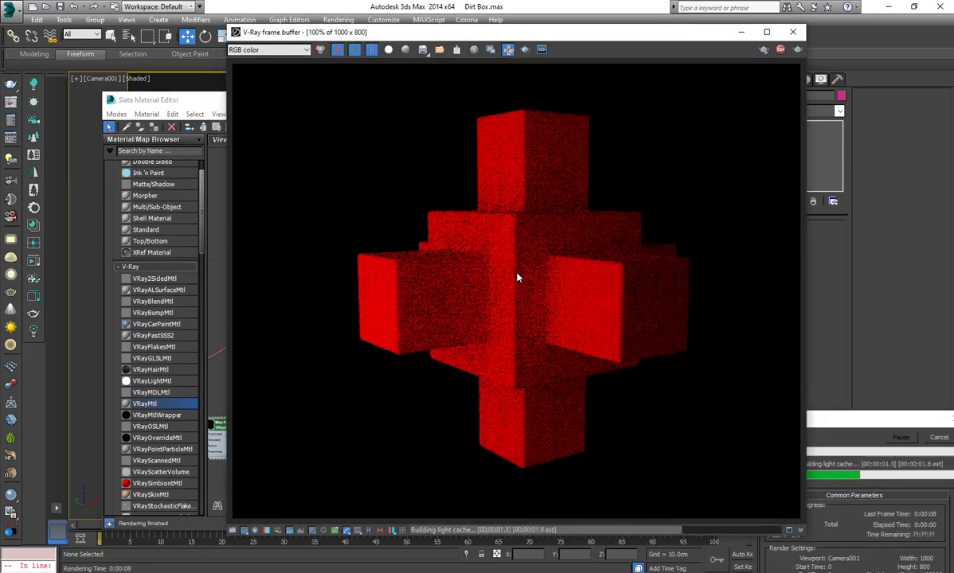
scroll(518, 277, up, 1)
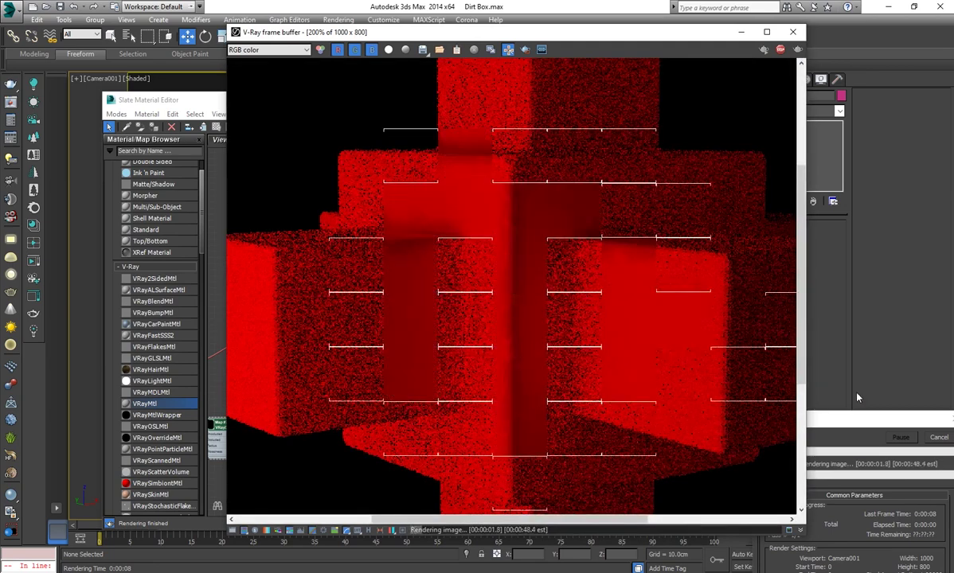
click(214, 137)
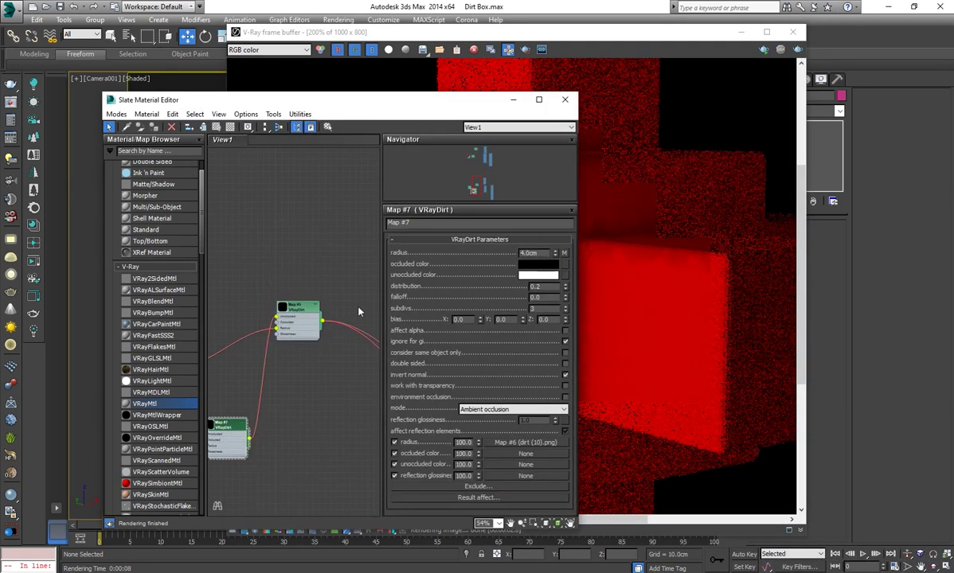
click(538, 98)
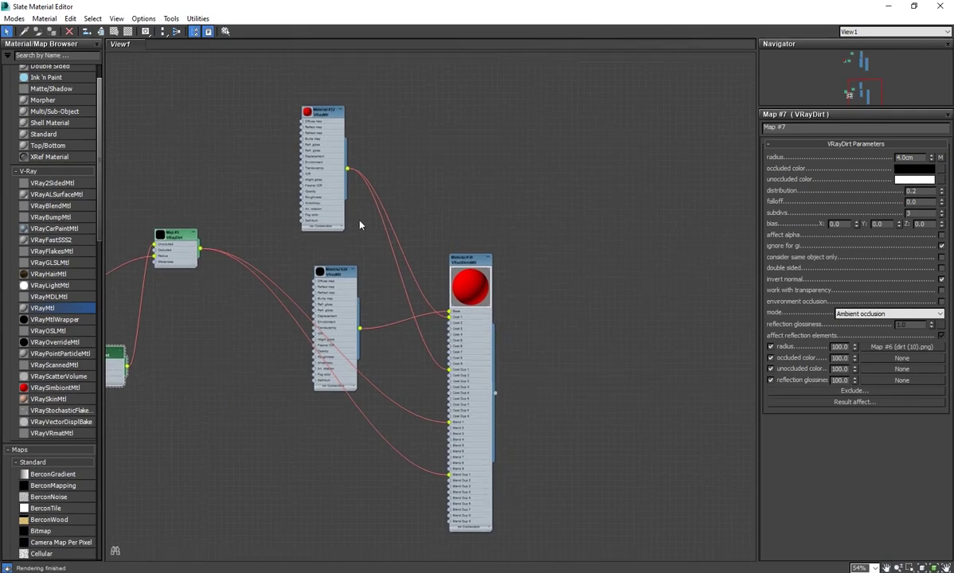
Reconnect the red material to the blend's Coat 1 socket and start a new render
drag(450, 319, 376, 204)
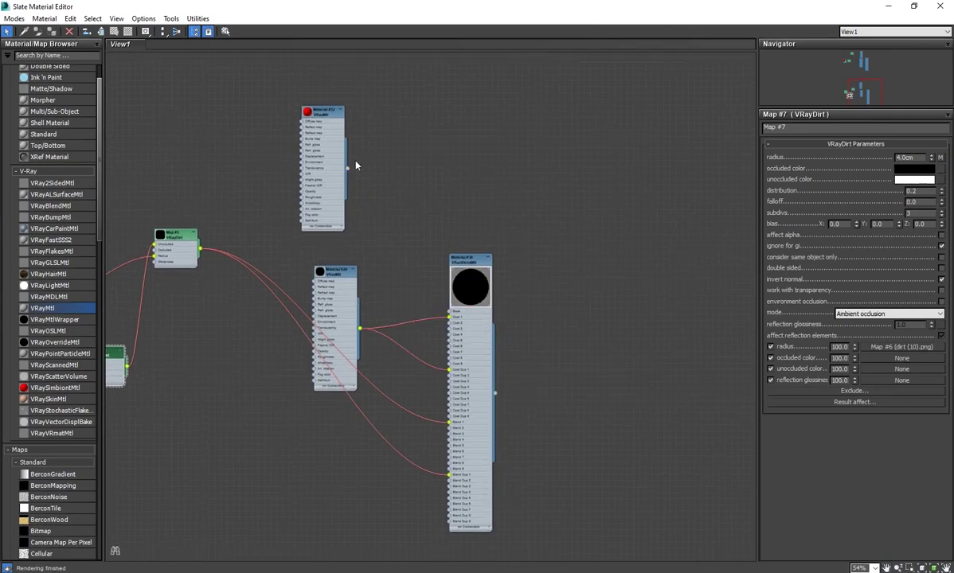
drag(450, 316, 449, 317)
double_click(562, 4)
key(shift+q)
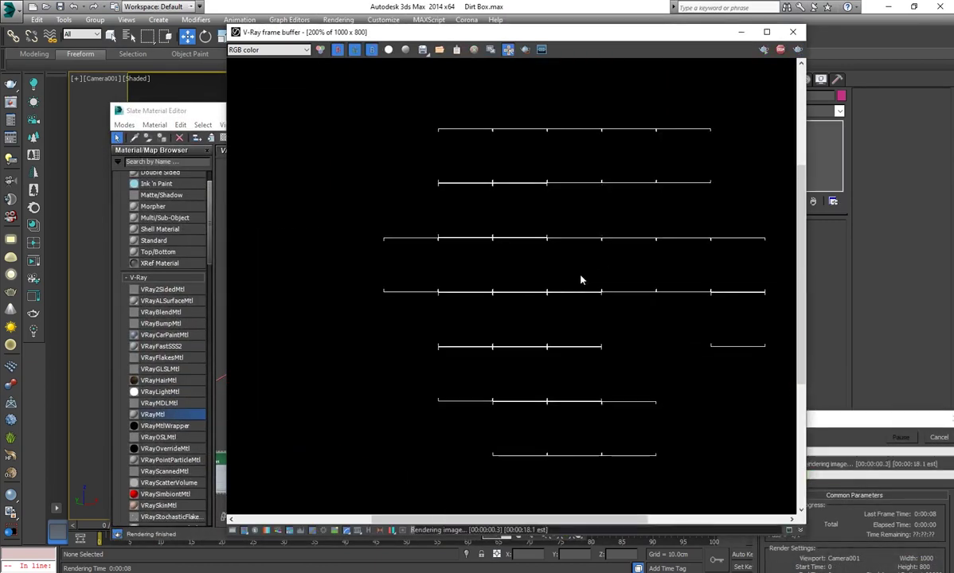
Inspect the dark render with red edges, checking the frame buffer's colour corrections
scroll(587, 275, down, 1)
scroll(545, 252, up, 1)
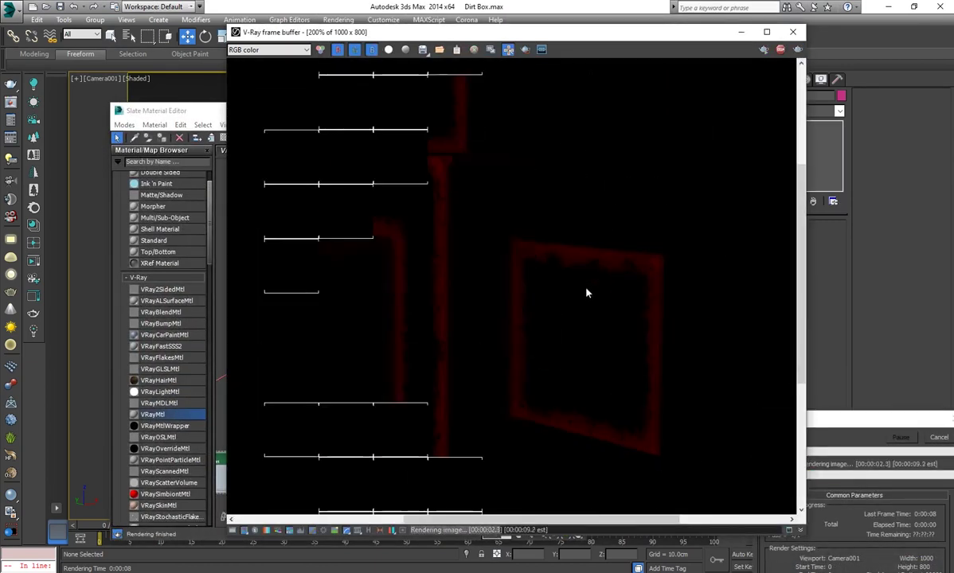
click(324, 531)
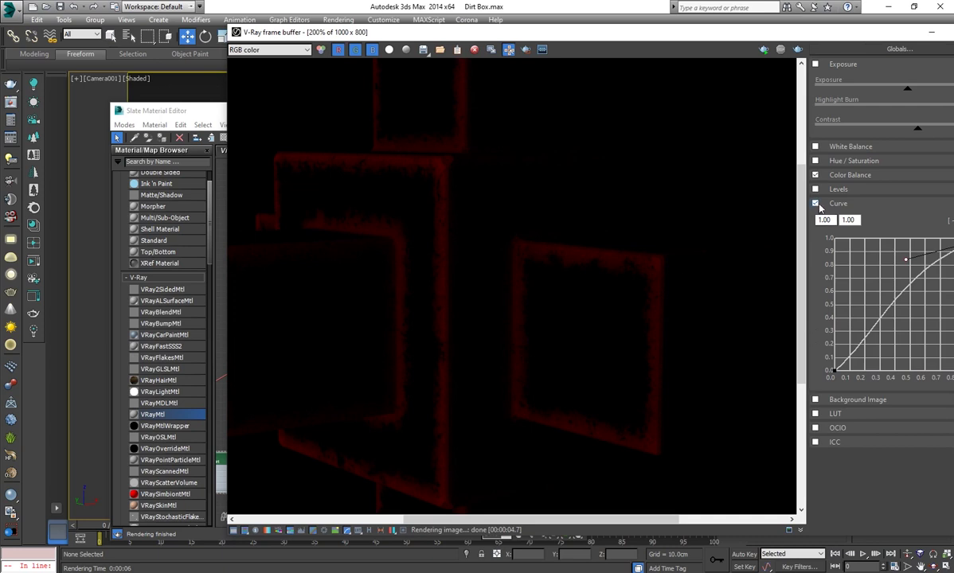
scroll(518, 299, down, 2)
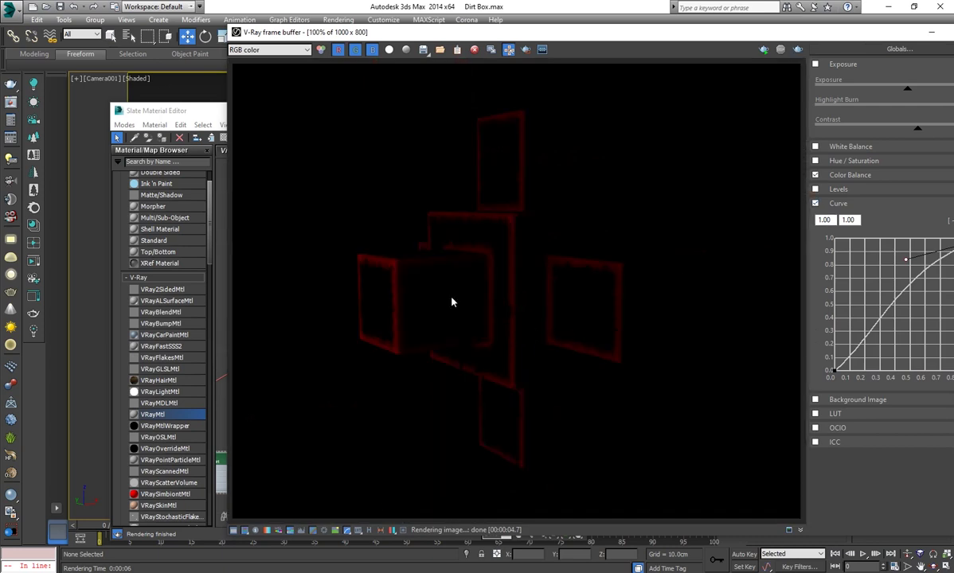
scroll(532, 283, up, 2)
scroll(536, 335, down, 2)
click(203, 114)
middle_drag(329, 354, 292, 354)
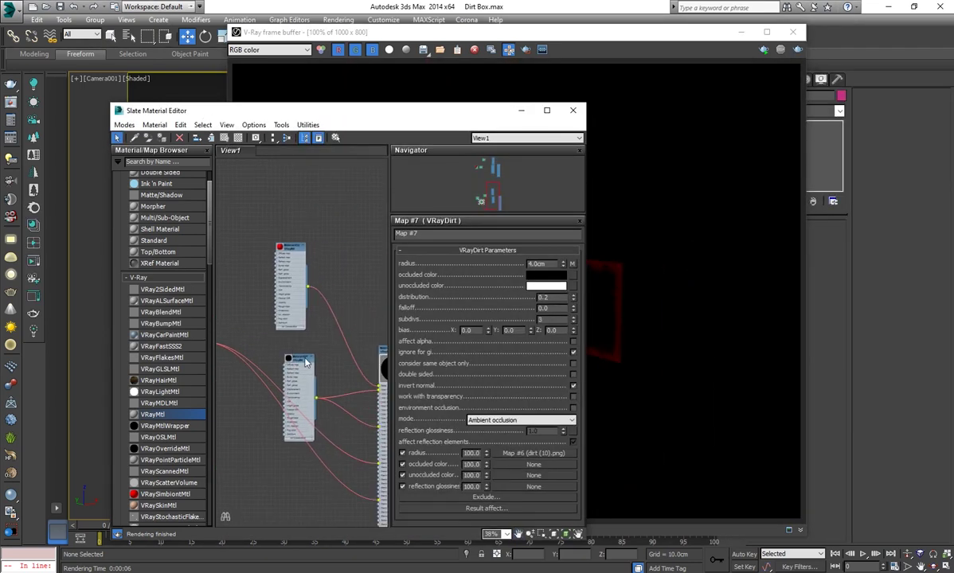
Change the base VRayMtl's diffuse colour to dark blue
double_click(306, 362)
click(458, 262)
text(255)
key(Return)
drag(418, 129, 396, 129)
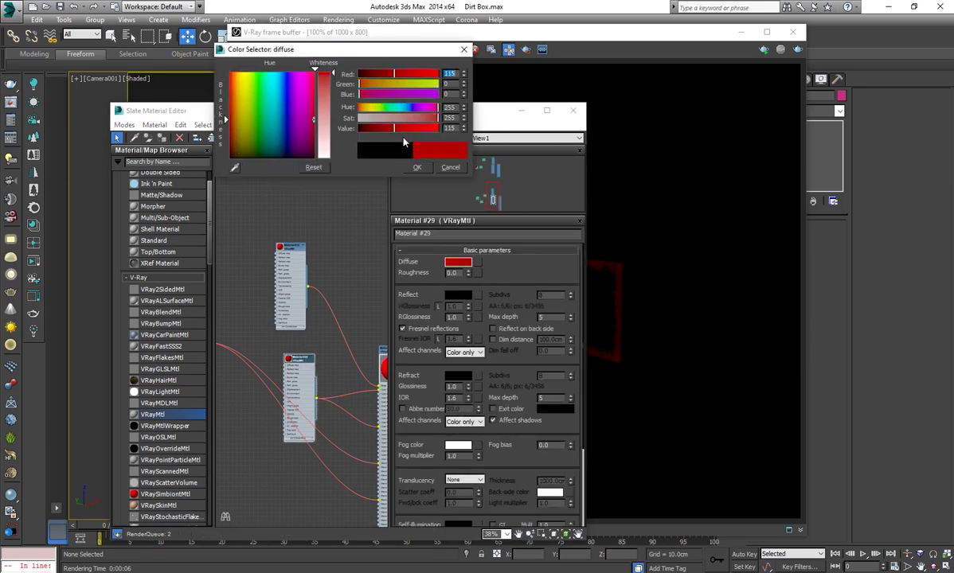
click(286, 123)
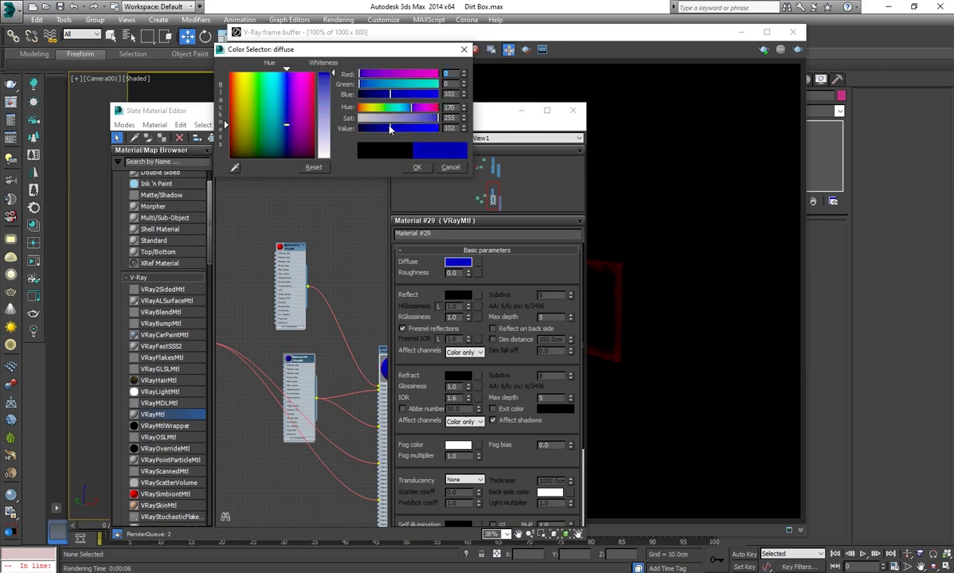
Make Material #32's diffuse green and re-render to check the result
click(450, 168)
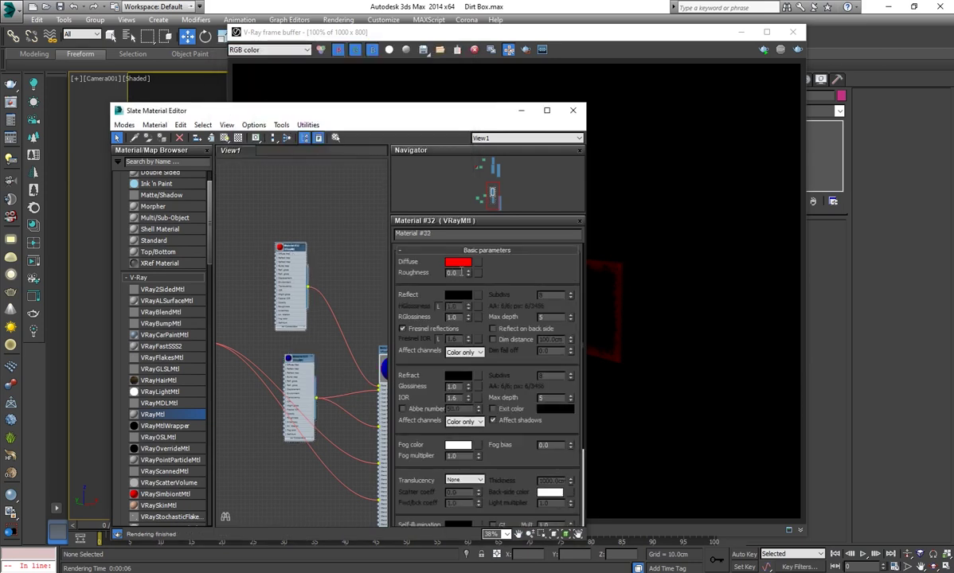
click(458, 262)
mouse_move(259, 88)
mouse_down()
mouse_move(262, 131)
mouse_move(258, 112)
mouse_up()
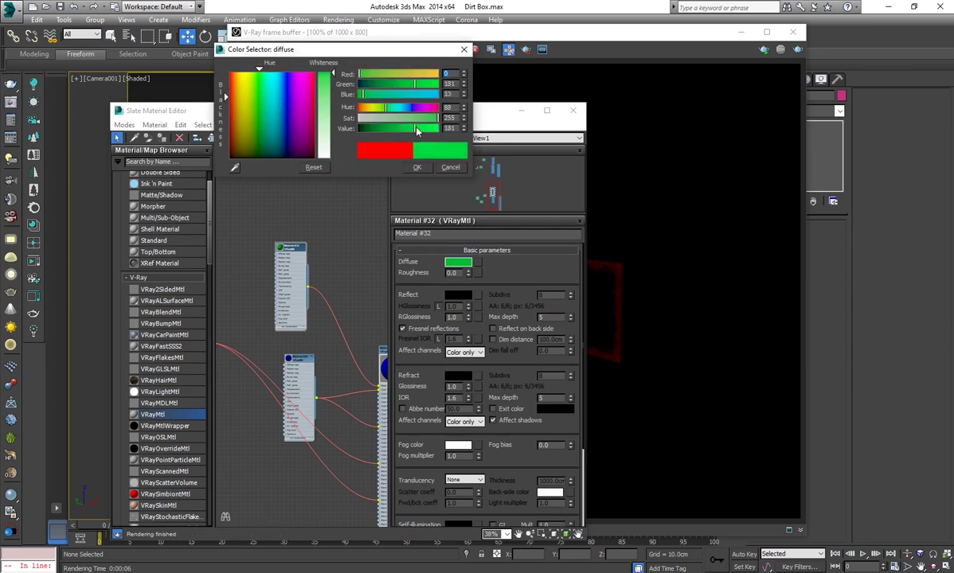
click(417, 167)
drag(290, 248, 307, 245)
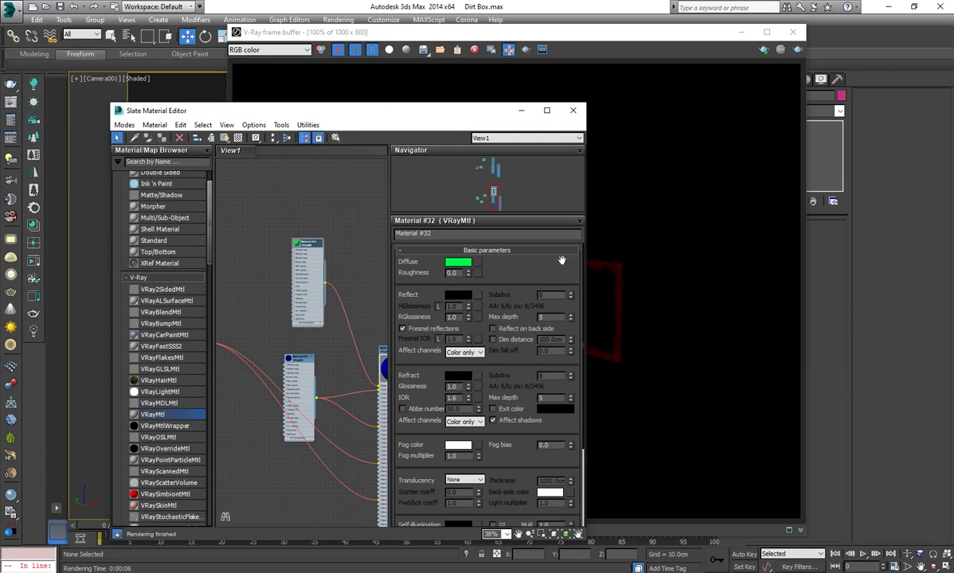
click(800, 50)
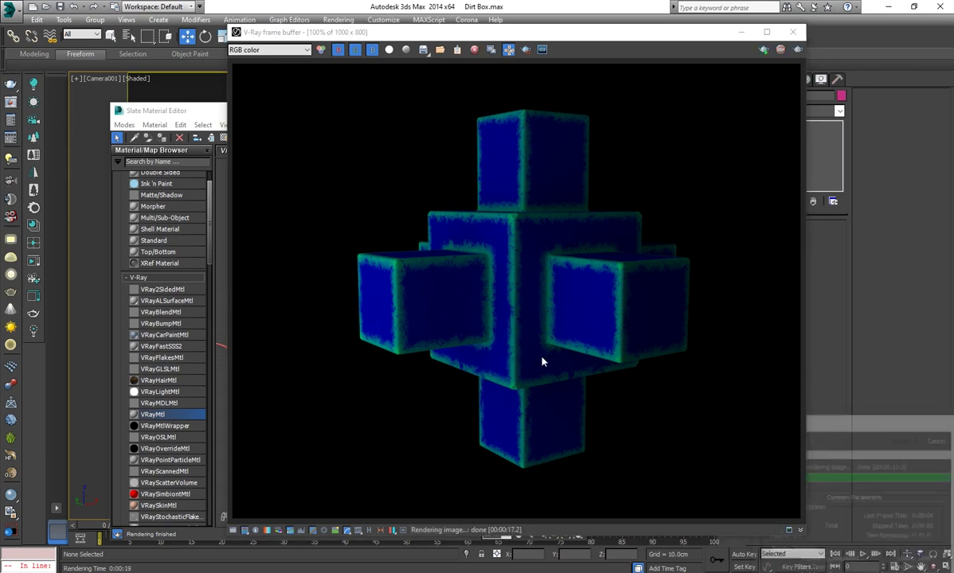
scroll(577, 315, up, 3)
scroll(524, 384, down, 3)
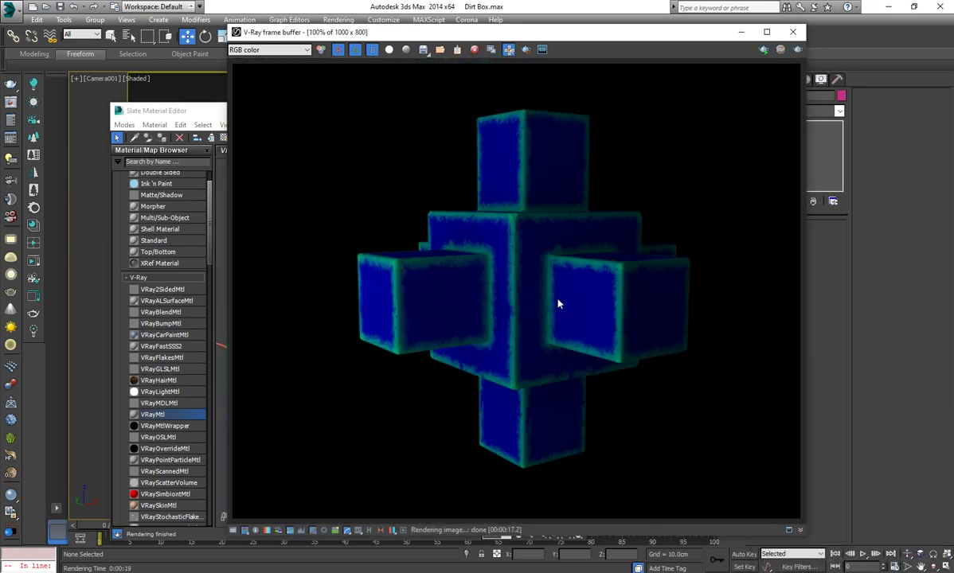
Copy the top green VRayMtl node as Material #33 and auto-arrange the nodes
click(167, 117)
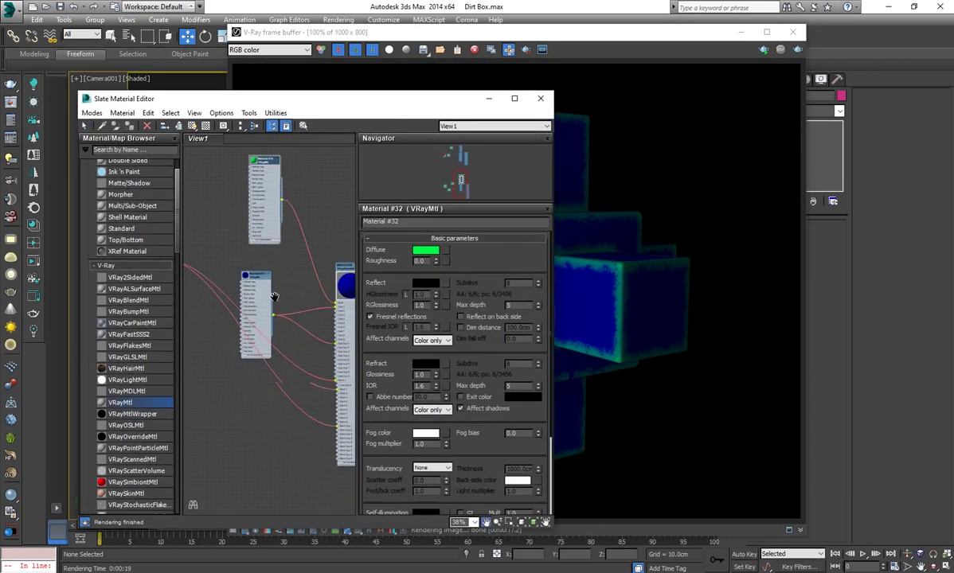
mouse_move(243, 410)
middle_down()
mouse_move(264, 365)
mouse_move(292, 341)
mouse_move(255, 291)
middle_up()
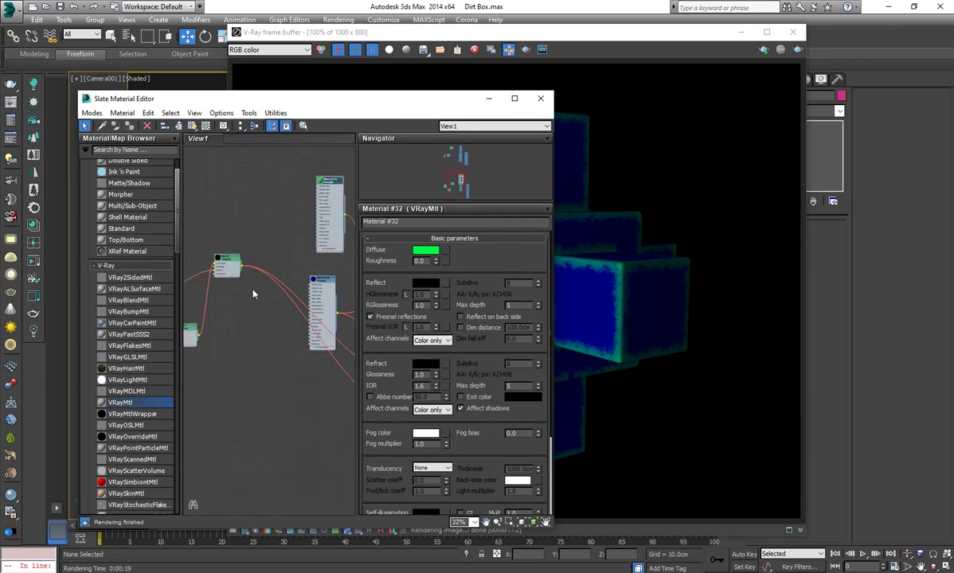
scroll(207, 316, up, 1)
mouse_move(223, 327)
middle_down()
mouse_move(270, 299)
mouse_move(234, 348)
mouse_move(263, 309)
middle_up()
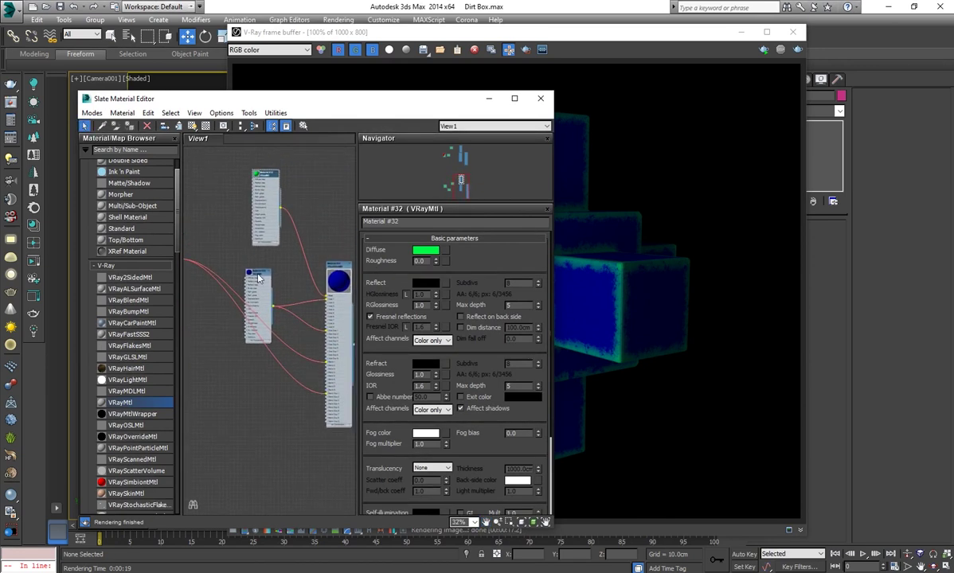
drag(258, 277, 265, 278)
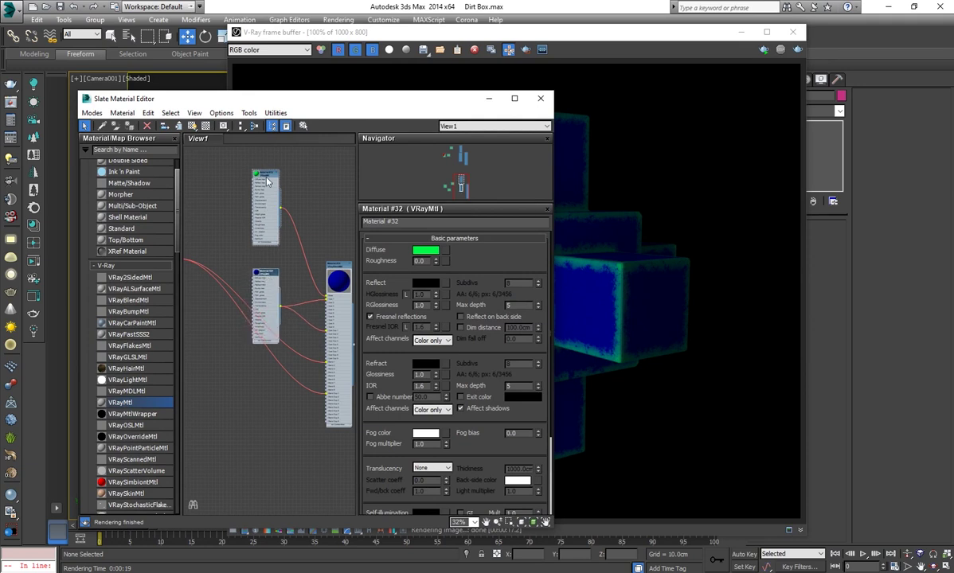
shift+drag(267, 182, 256, 381)
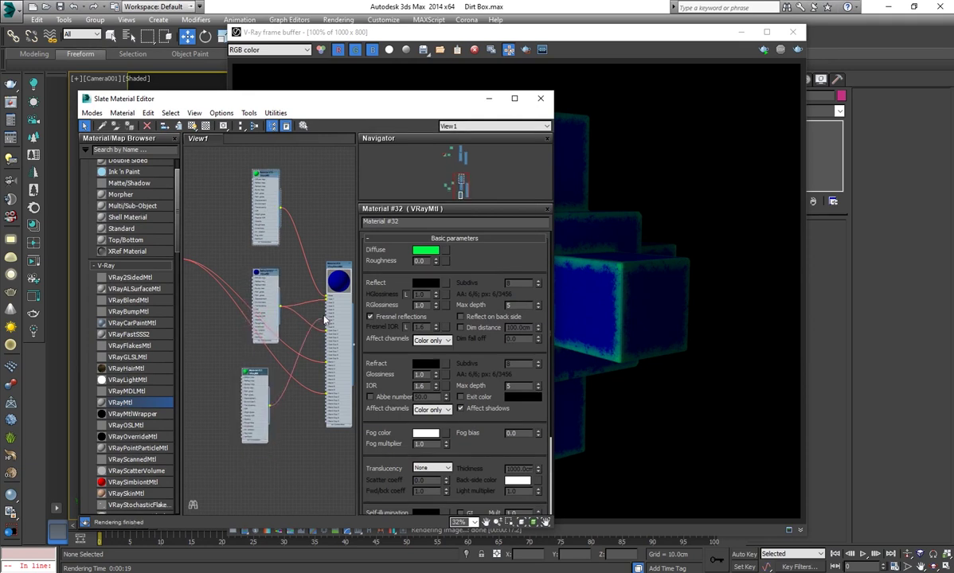
scroll(244, 409, down, 2)
scroll(221, 335, down, 1)
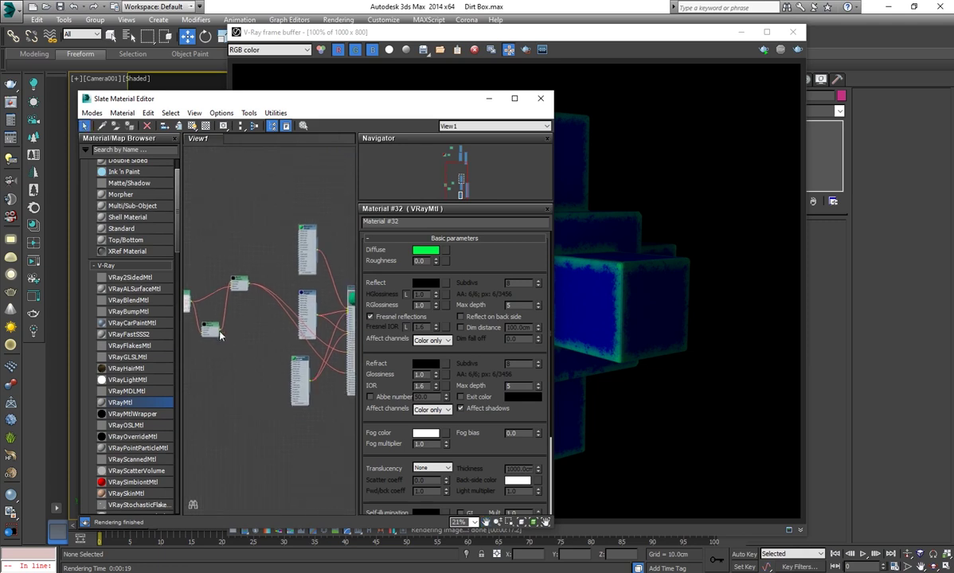
key(l)
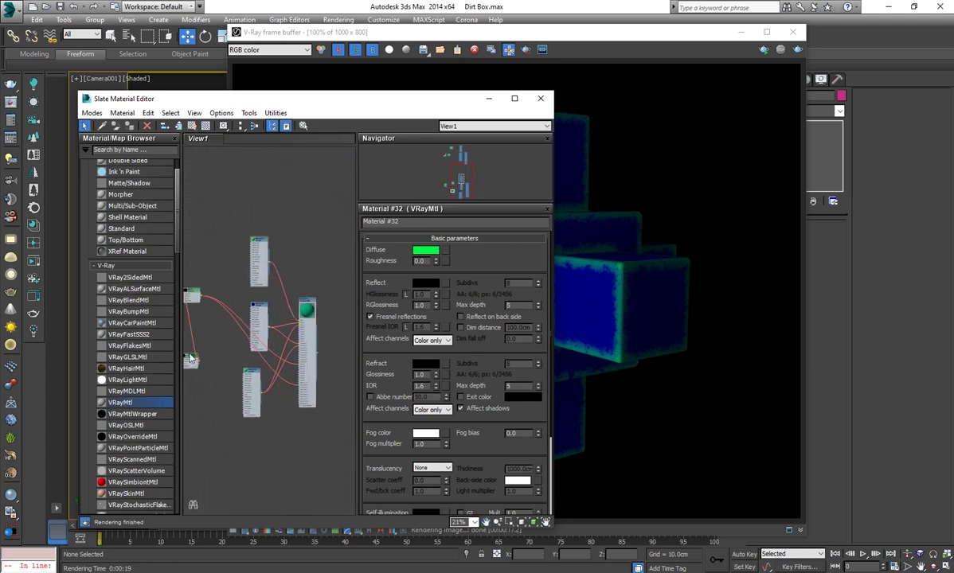
Delete the stray node, wire Material #33 into the blend material, and open its diffuse colour
scroll(214, 385, up, 1)
scroll(199, 392, up, 2)
scroll(199, 410, up, 2)
scroll(205, 419, down, 1)
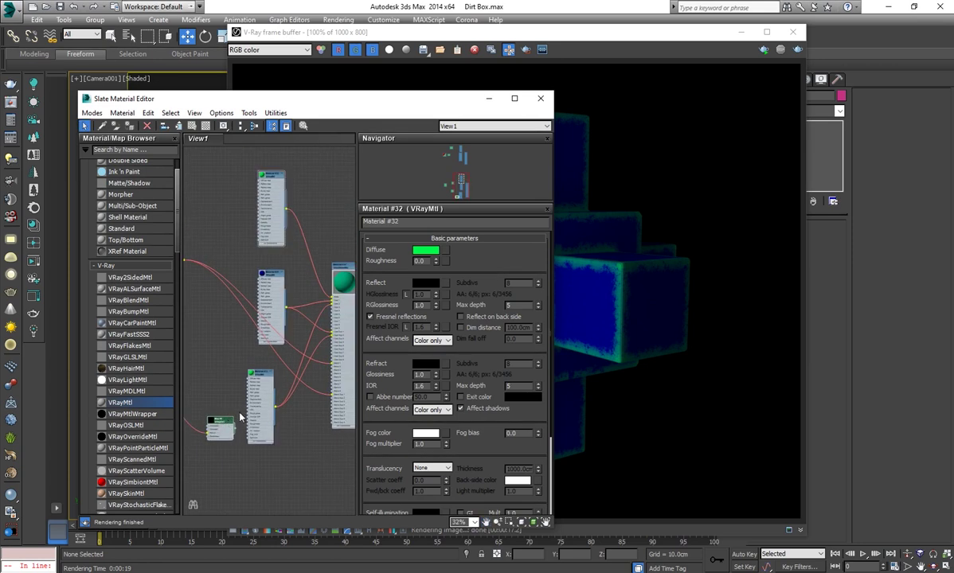
scroll(298, 436, down, 2)
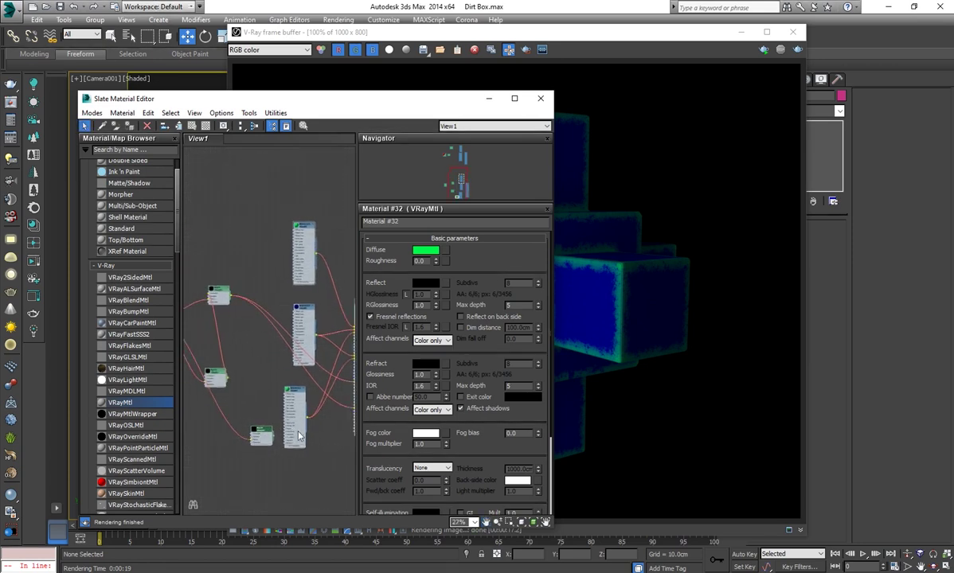
key(Delete)
middle_drag(230, 384, 202, 406)
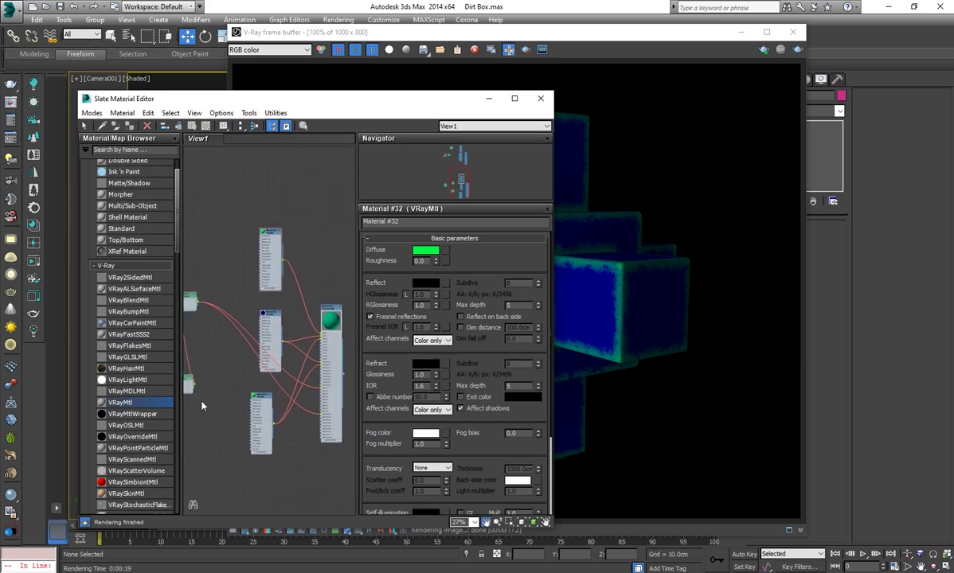
drag(194, 389, 322, 399)
scroll(227, 367, up, 1)
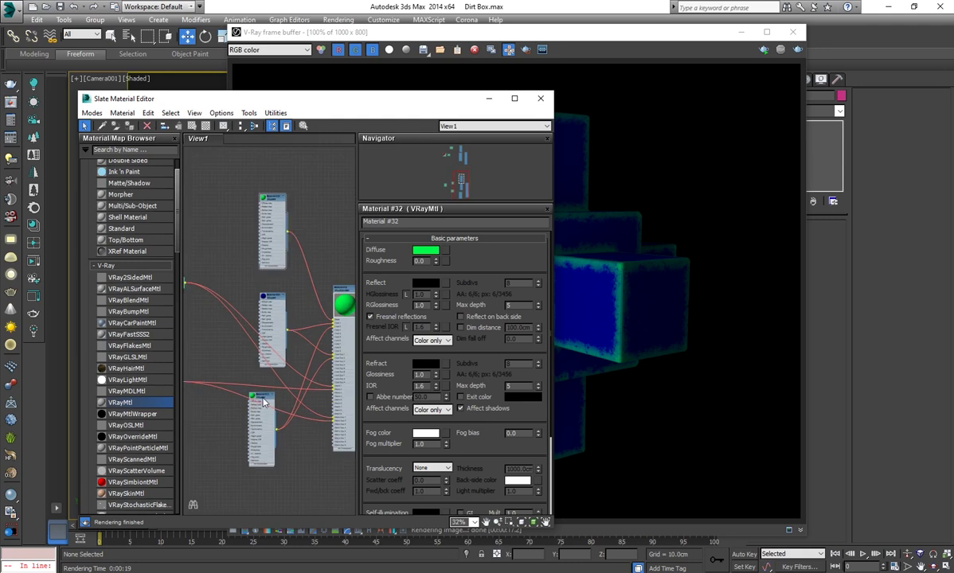
scroll(247, 370, up, 1)
click(425, 250)
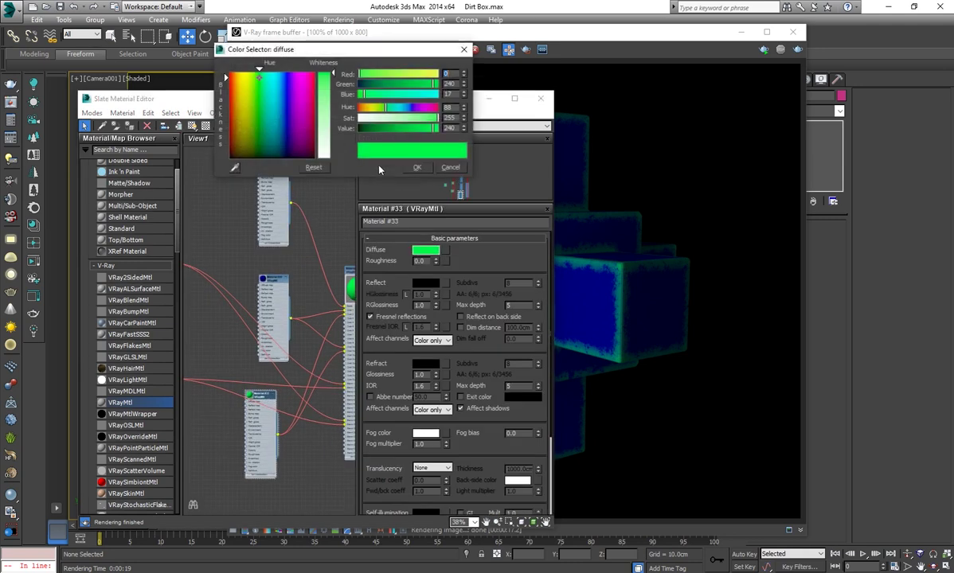
Set Material #33's diffuse hue to yellow and do a test render
drag(376, 110, 371, 110)
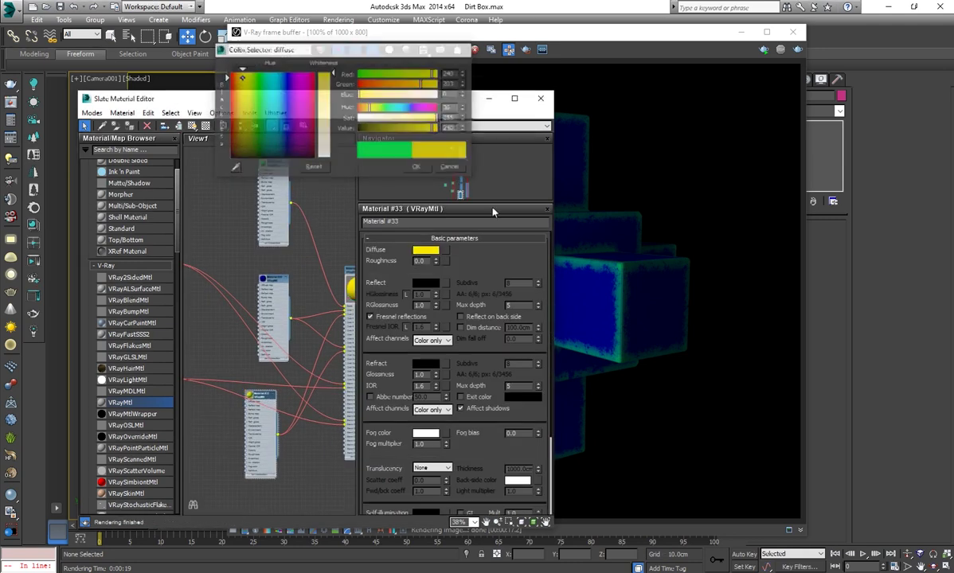
click(762, 100)
click(797, 49)
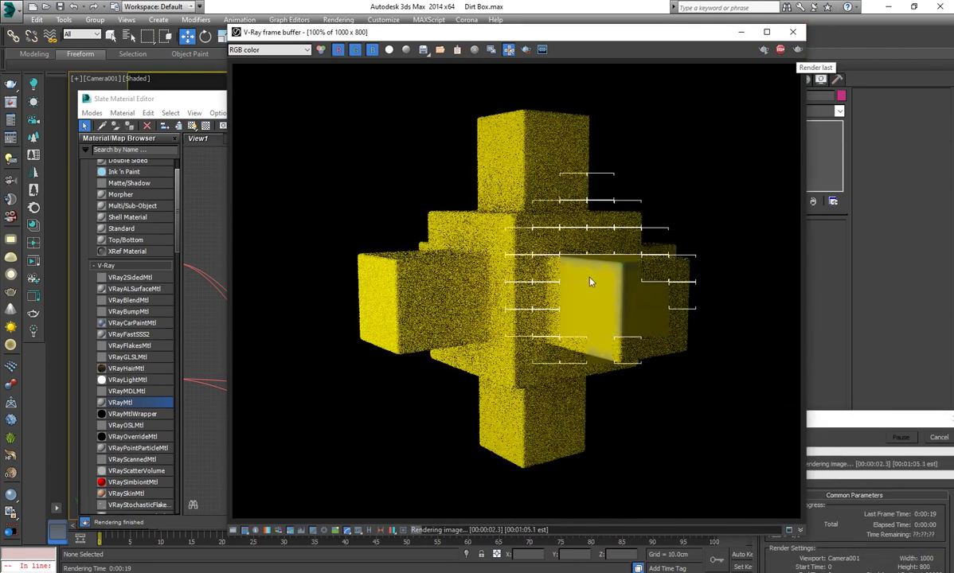
Deselect the nodes in Slate and re-render the blue-and-green dirt look
click(203, 318)
scroll(311, 317, up, 2)
scroll(310, 316, up, 2)
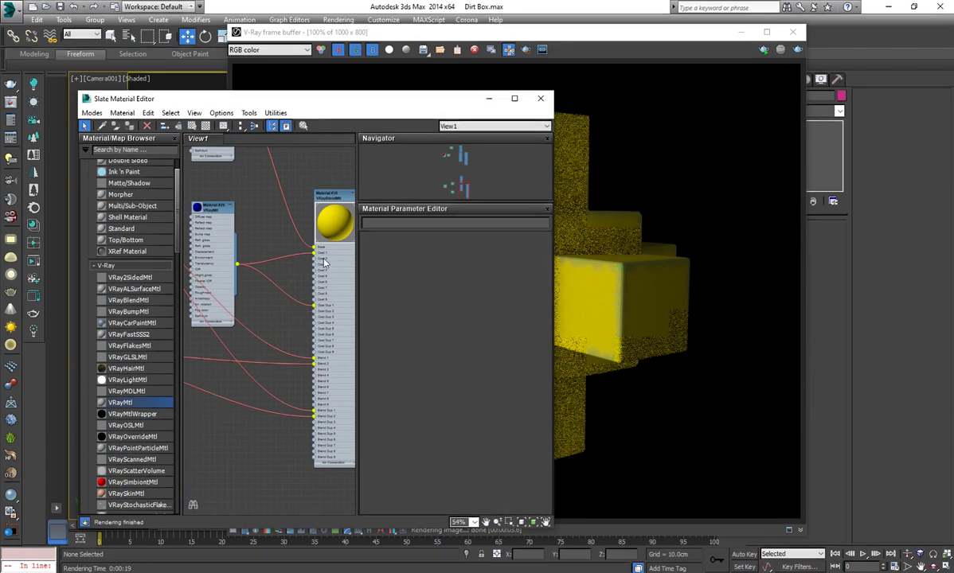
click(701, 299)
click(798, 50)
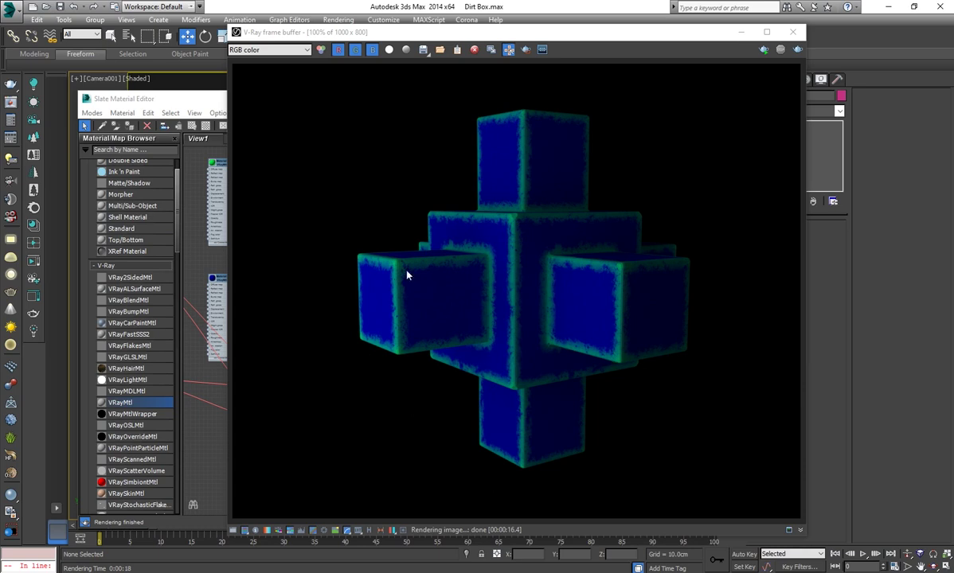
Toggle the frame buffer's display correction to brighten the render and restore its window
drag(543, 34, 724, 40)
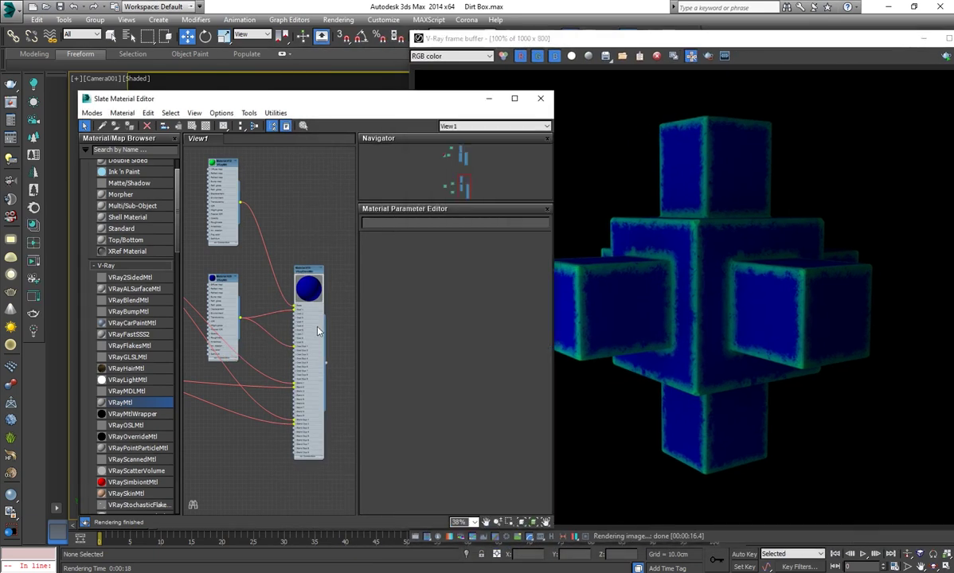
middle_drag(333, 383, 335, 338)
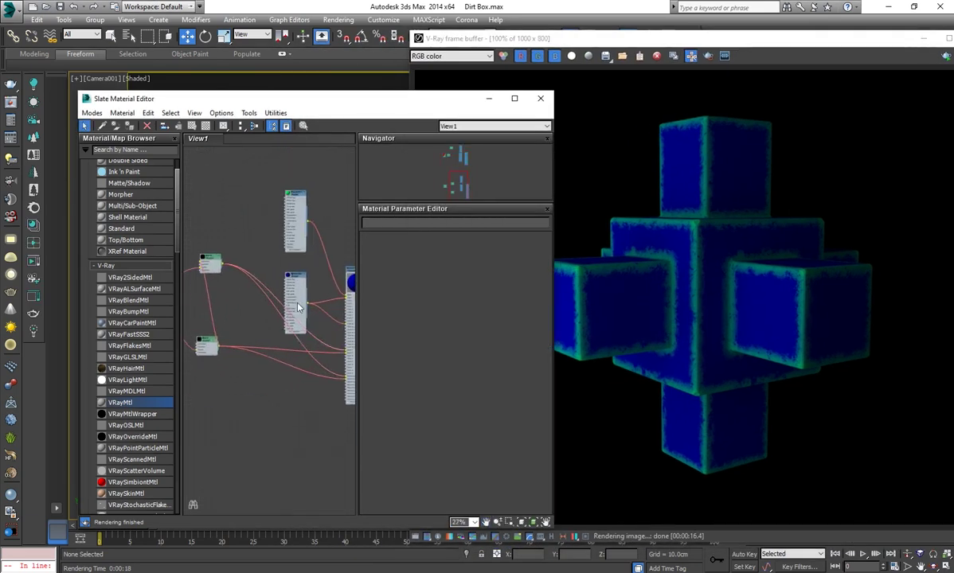
drag(297, 284, 303, 281)
click(715, 277)
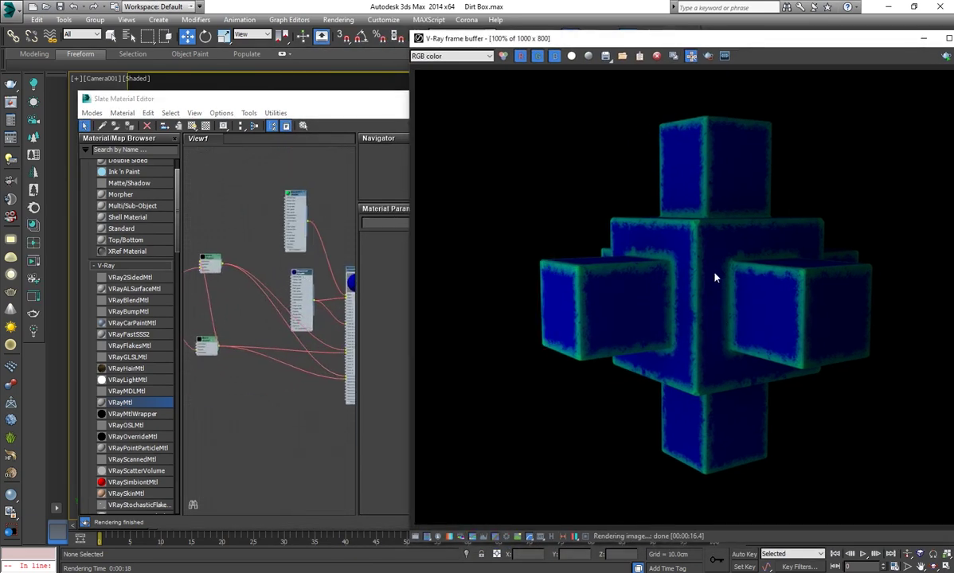
click(514, 536)
double_click(723, 43)
Open Material #52's node network with its Composite bump layers in the editor
scroll(596, 273, up, 2)
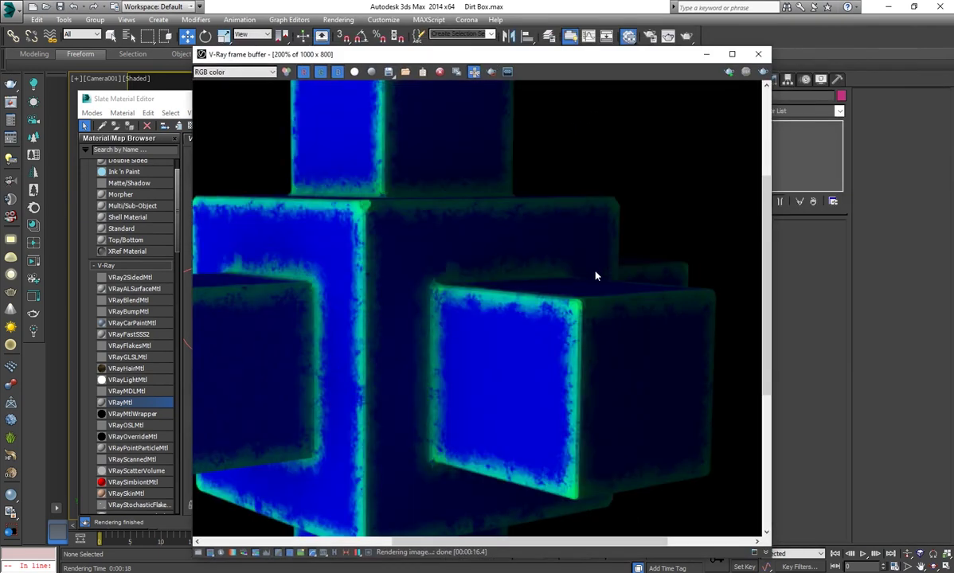
scroll(534, 328, down, 2)
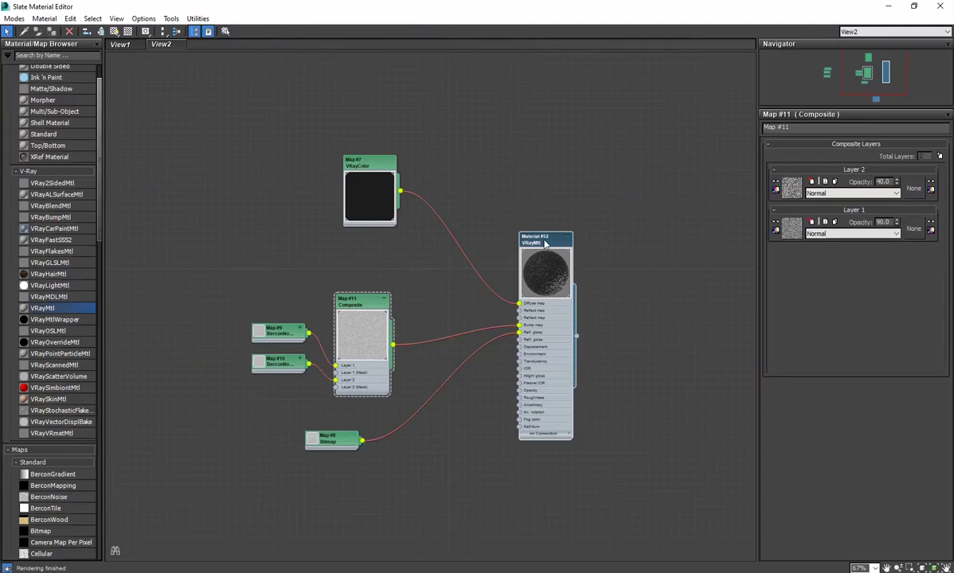
double_click(546, 235)
scroll(776, 390, up, 2)
scroll(776, 390, up, 2)
scroll(776, 390, up, 2)
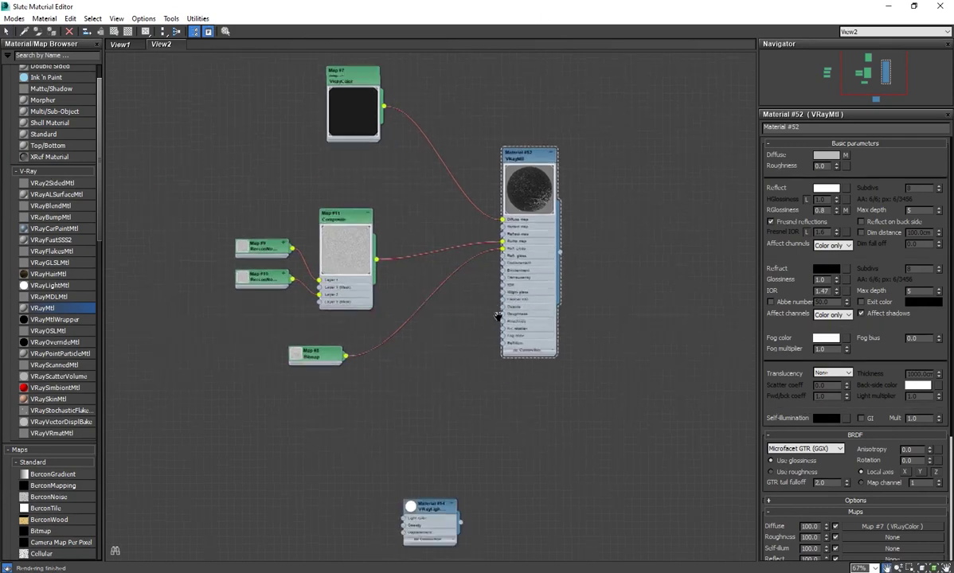
Replace the VRayLightMtl node with a new VRayMtl, Material #54
drag(422, 377, 481, 384)
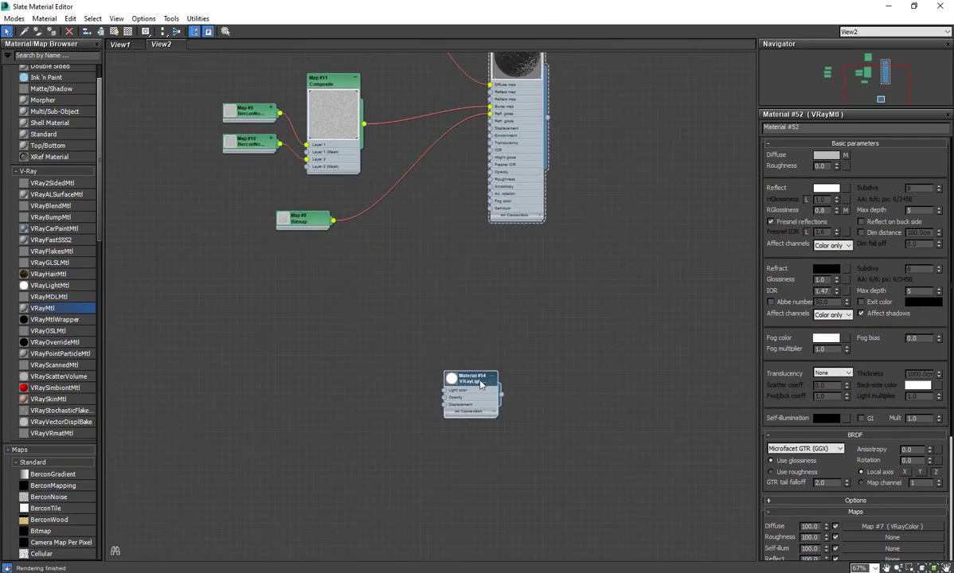
key(Delete)
mouse_move(444, 356)
mouse_down()
mouse_move(414, 342)
mouse_move(509, 347)
mouse_up()
Add a VRayDirt map, Map #22, feeding Material #54's diffuse input
right_click(189, 335)
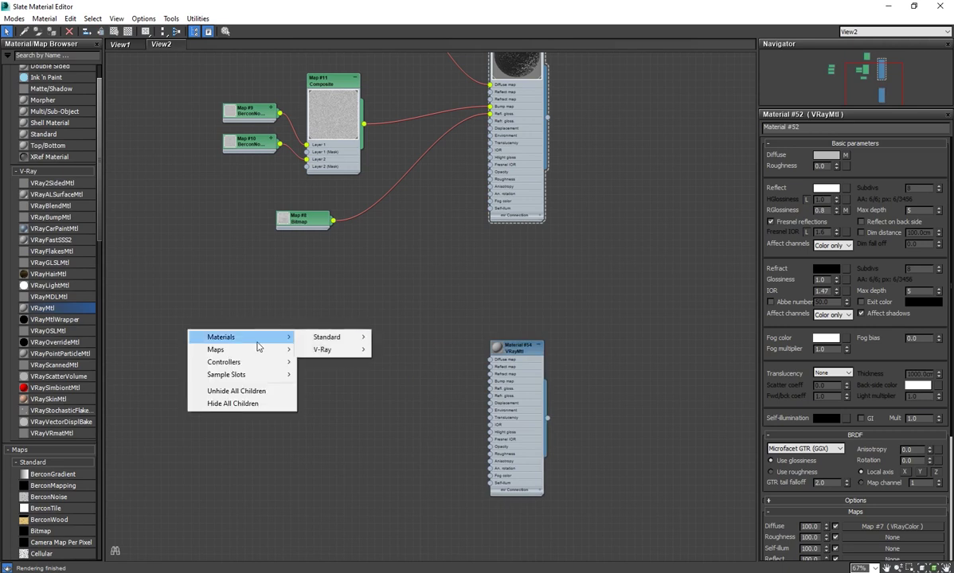
mouse_move(239, 350)
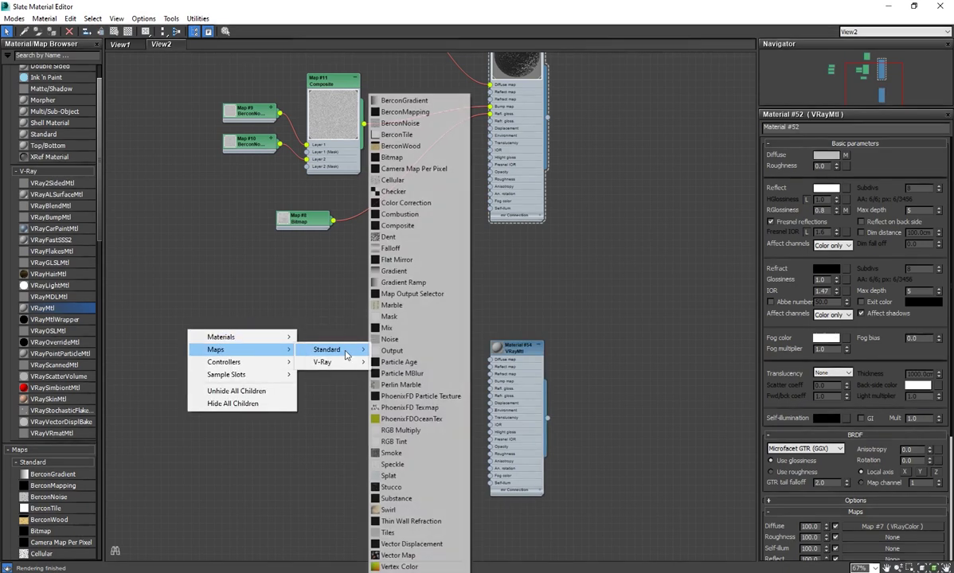
mouse_move(322, 363)
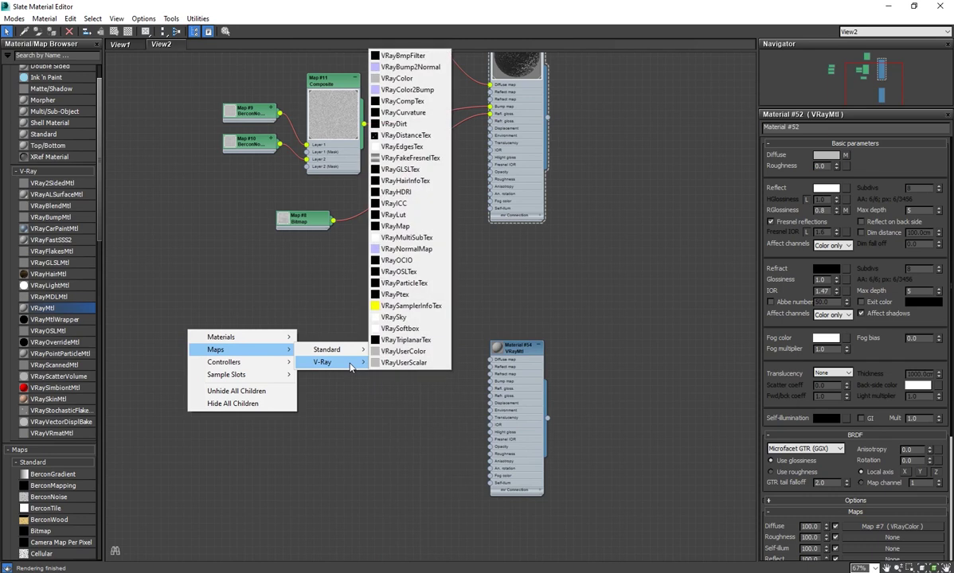
click(398, 124)
mouse_move(207, 345)
mouse_down()
mouse_move(363, 402)
mouse_move(490, 359)
mouse_up()
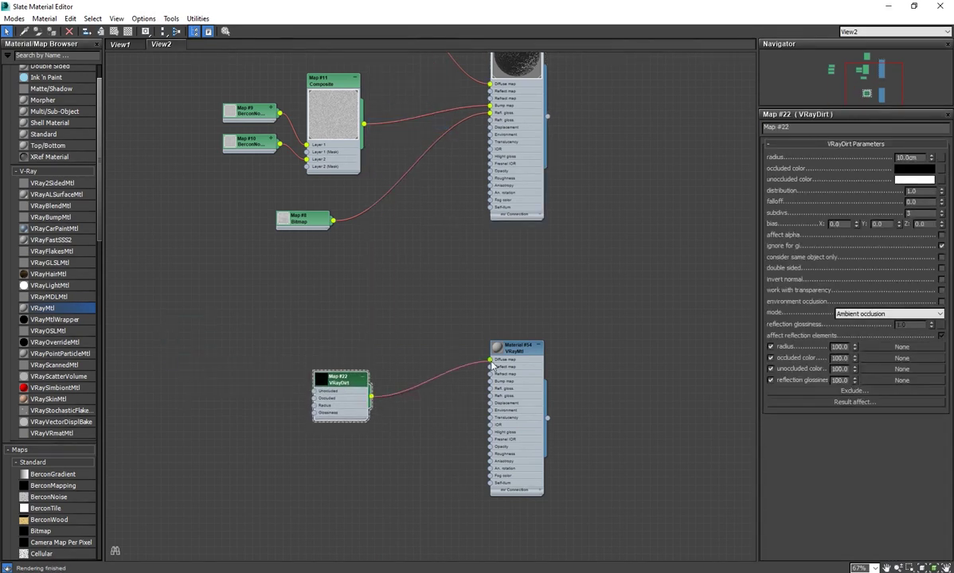
drag(546, 5, 219, 180)
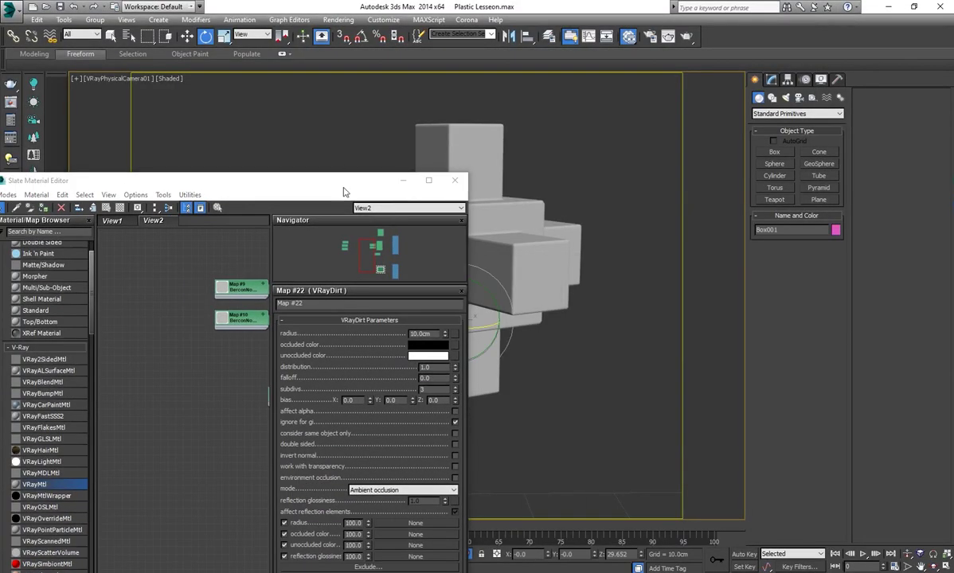
double_click(344, 192)
click(515, 347)
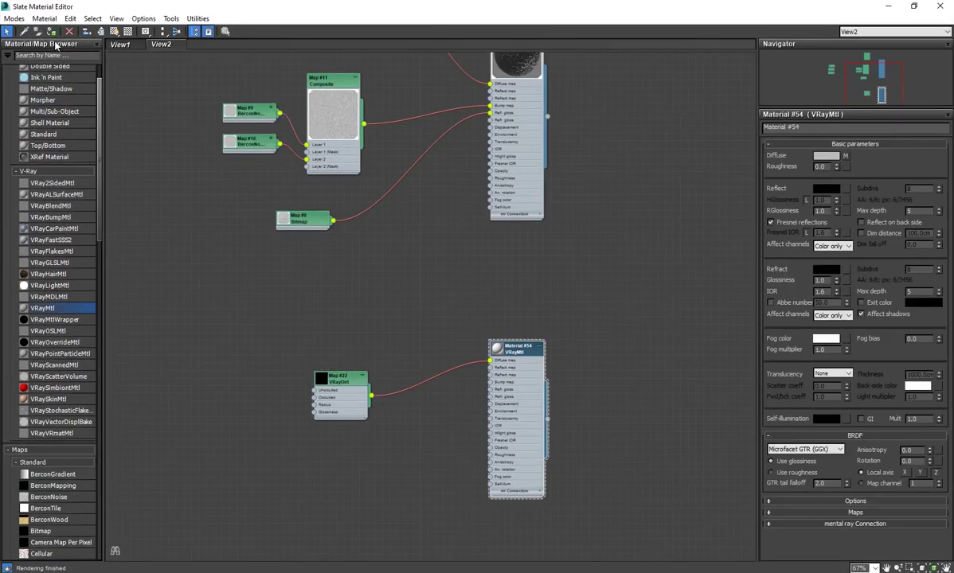
Set the VRayDirt occluded colour to red and the unoccluded colour to black
double_click(323, 382)
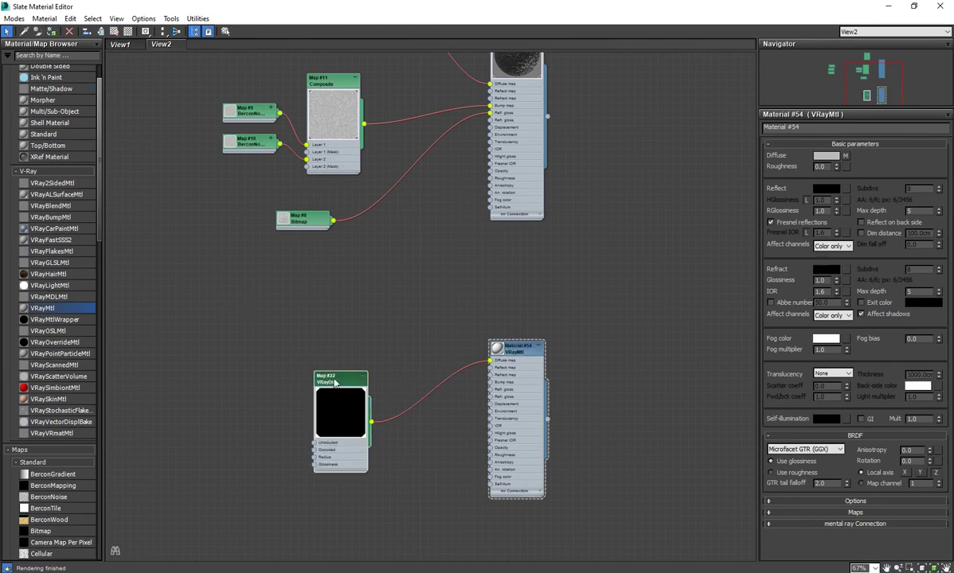
click(906, 169)
click(316, 74)
click(417, 168)
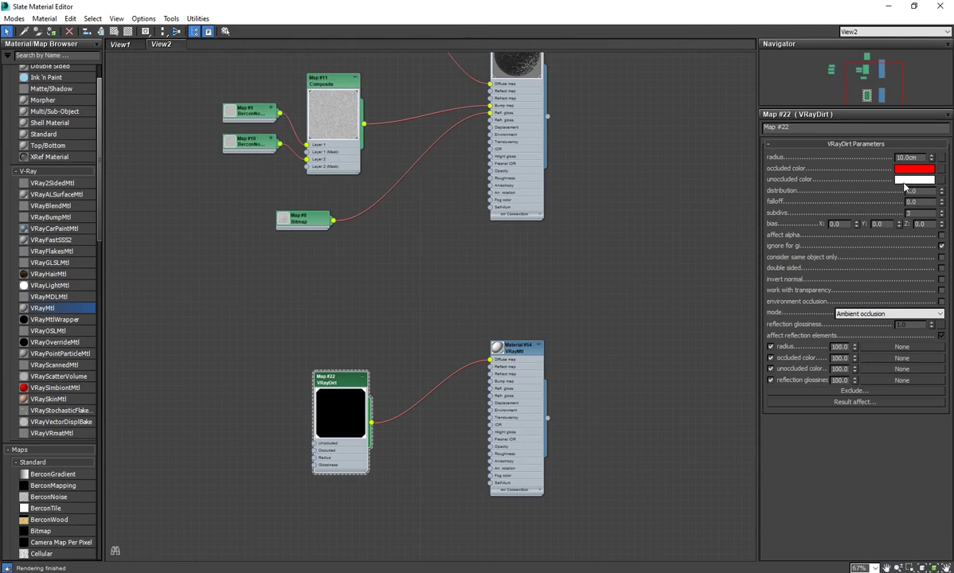
click(907, 179)
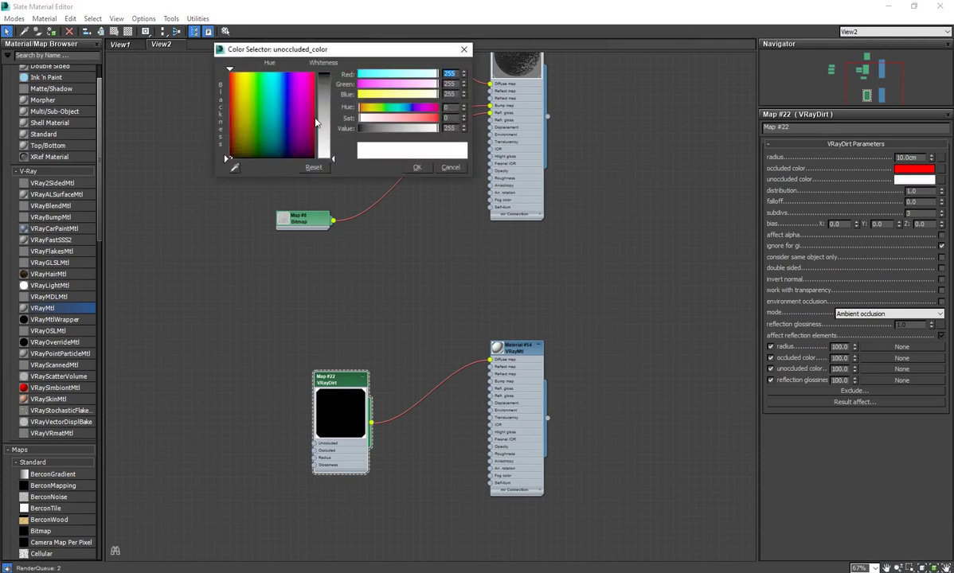
drag(229, 148, 228, 159)
click(414, 167)
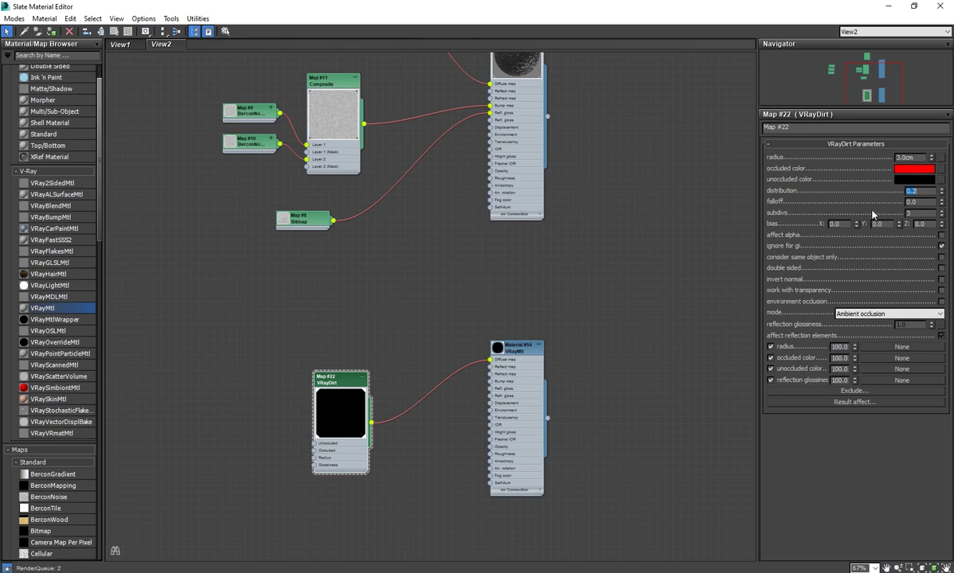
Drive the 3.0cm VRayDirt radius with the dirt (4).png bitmap, Map #11
scroll(315, 291, down, 3)
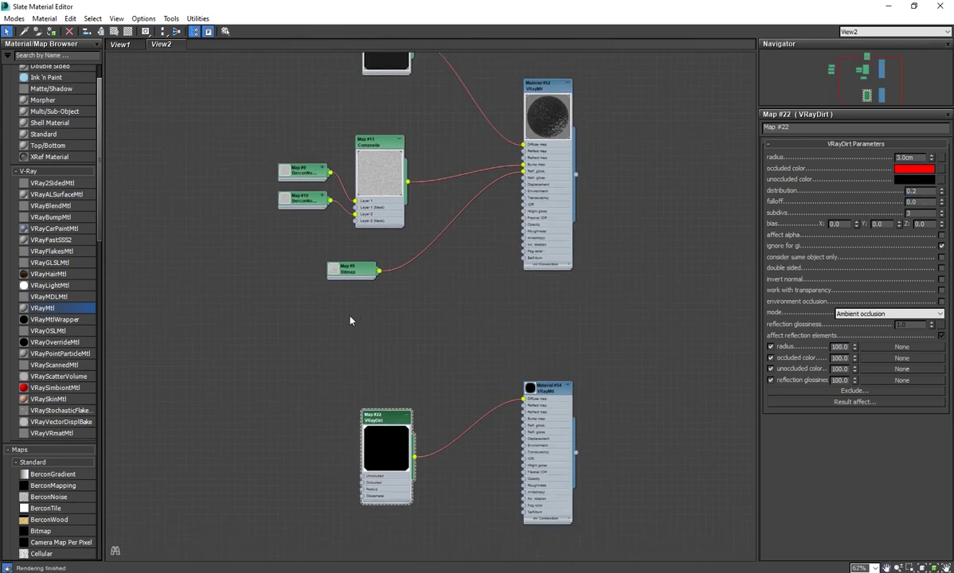
mouse_move(118, 197)
mouse_down()
mouse_move(303, 372)
mouse_move(327, 413)
mouse_up()
scroll(327, 413, up, 2)
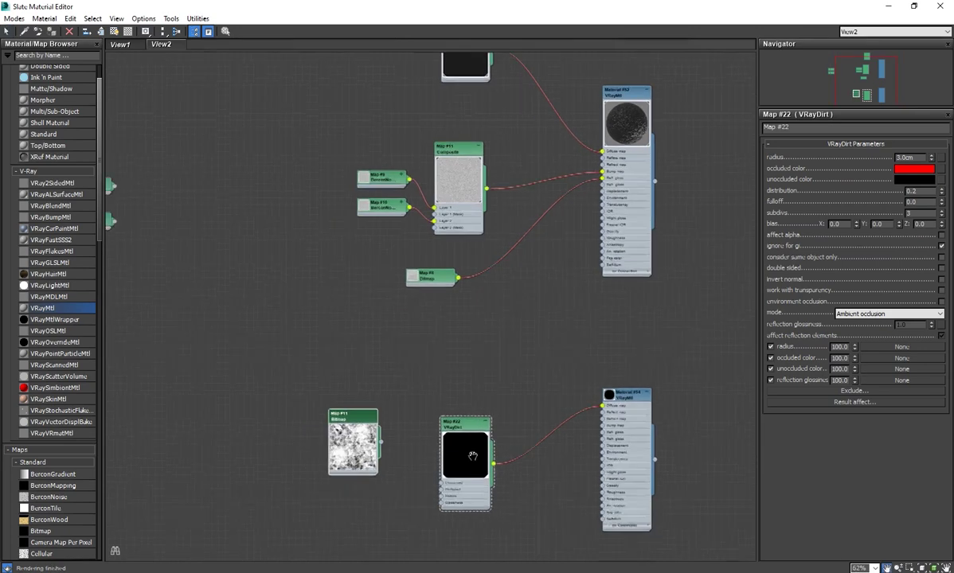
scroll(305, 420, up, 1)
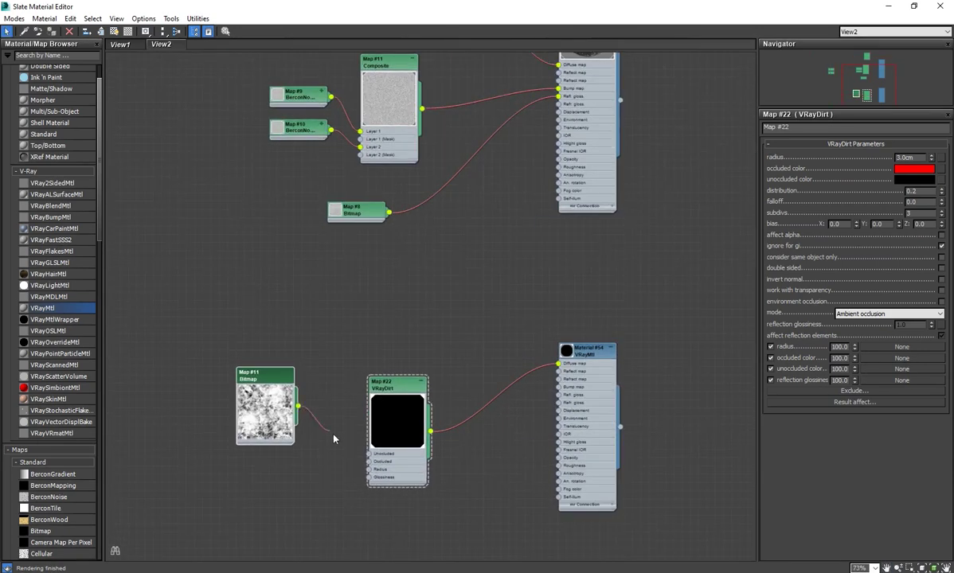
drag(370, 462, 369, 470)
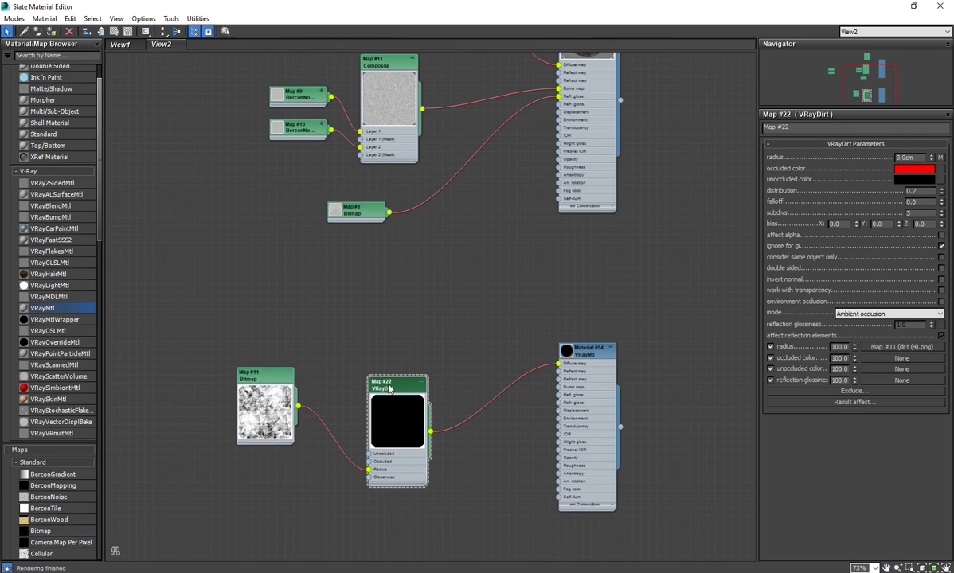
double_click(589, 356)
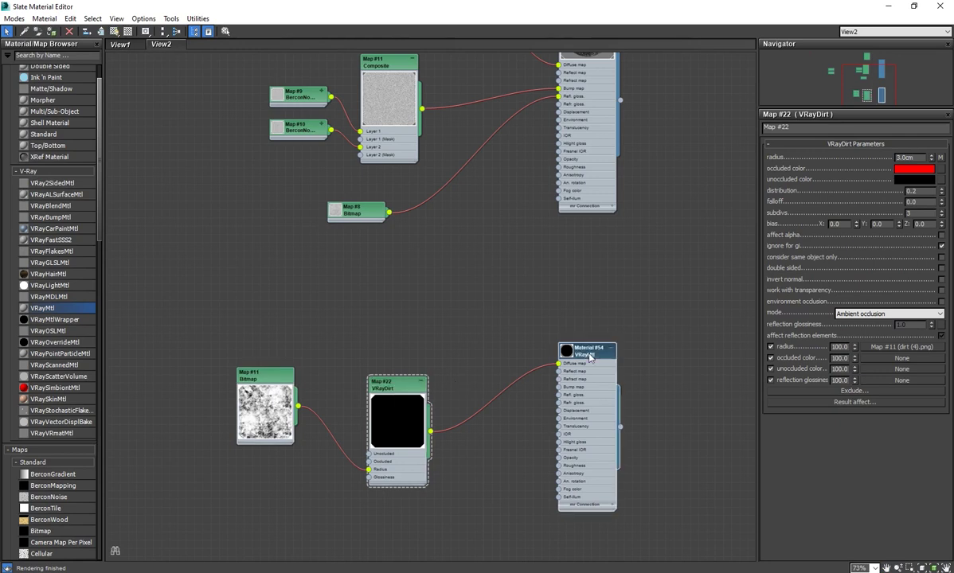
drag(398, 7, 273, 153)
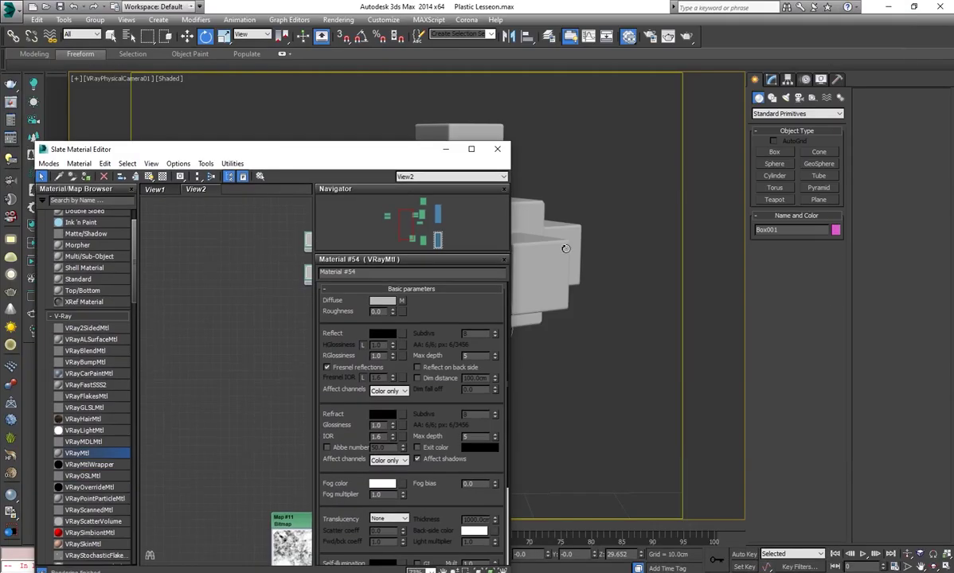
Render the scene to check the dirt, then reopen the VRayDirt map's parameters
click(689, 39)
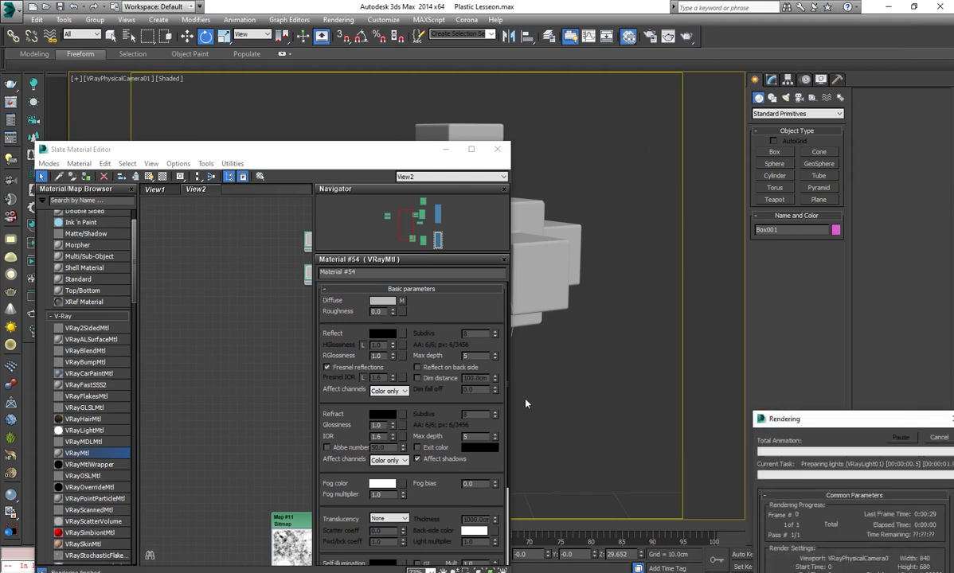
scroll(394, 307, down, 1)
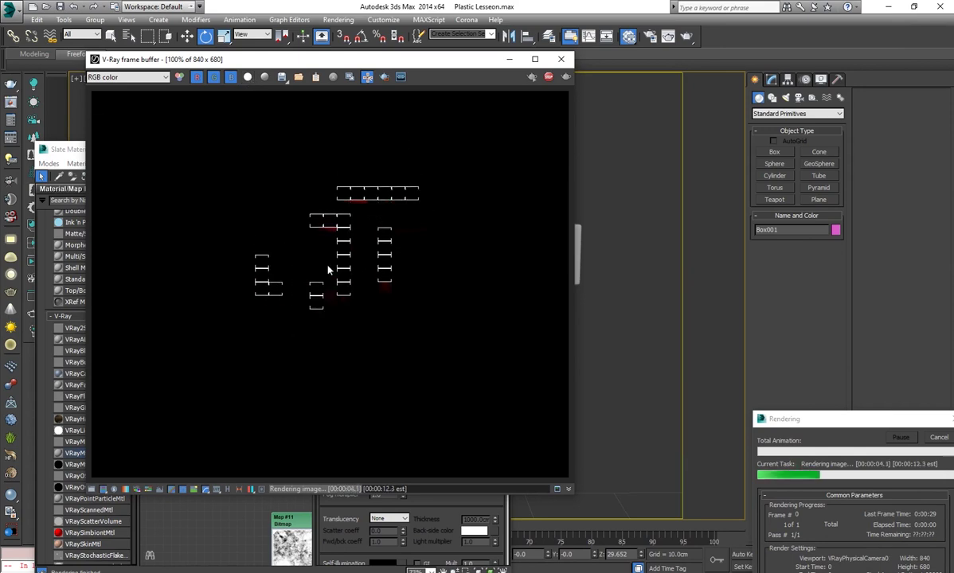
scroll(318, 255, up, 1)
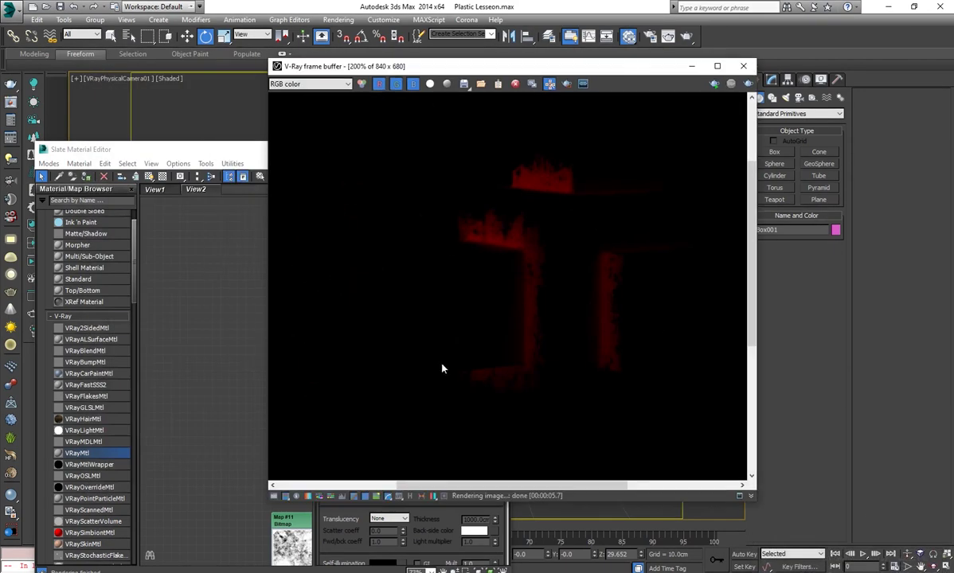
click(215, 158)
scroll(232, 386, up, 3)
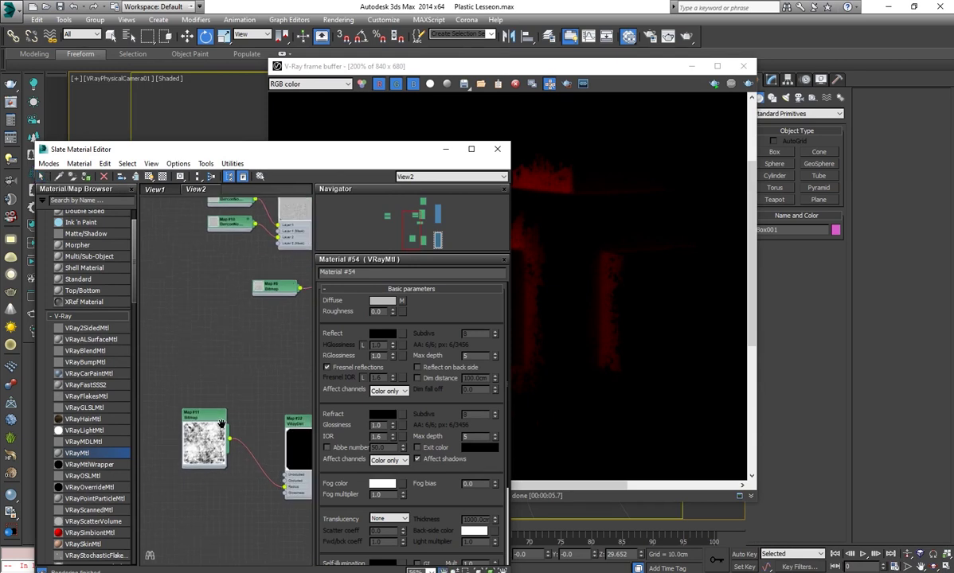
double_click(213, 419)
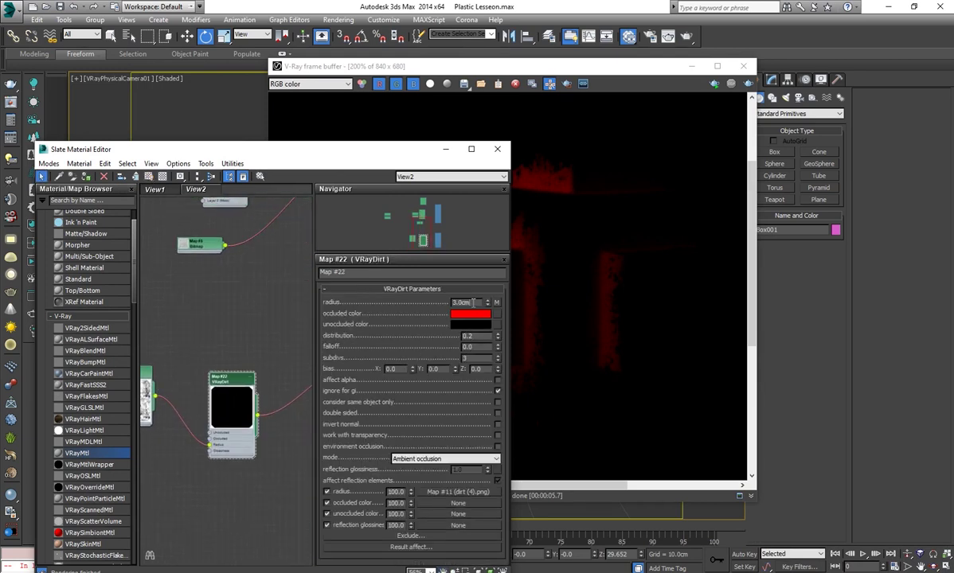
Region-render the right column to check the thinner 1.0cm dirt shading
click(566, 83)
drag(569, 249, 651, 360)
click(746, 85)
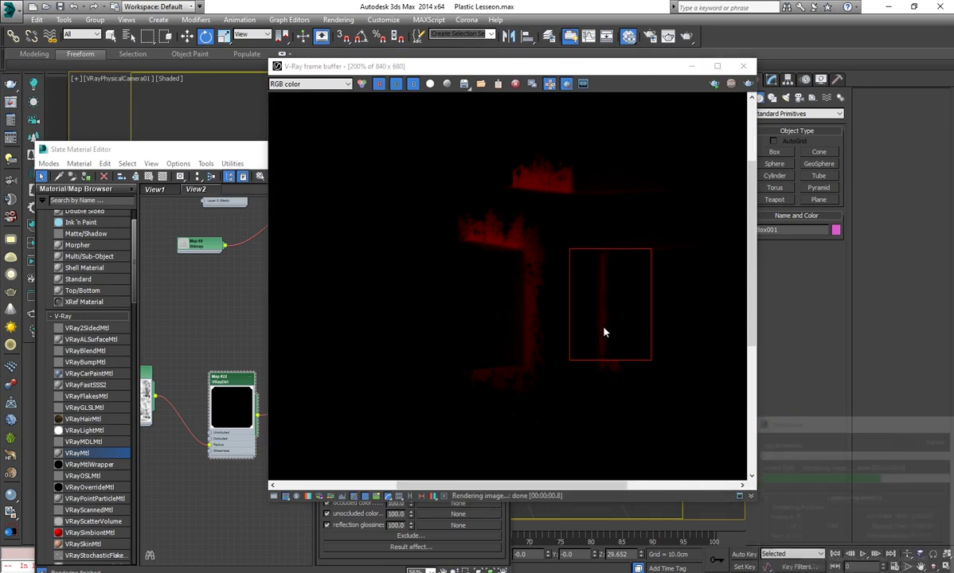
scroll(615, 317, up, 1)
scroll(622, 328, down, 1)
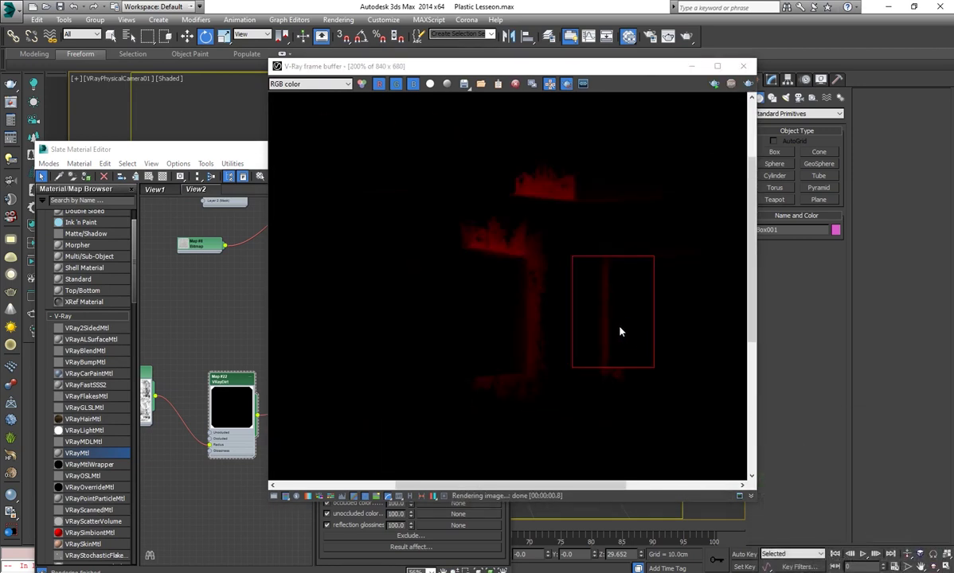
scroll(622, 329, down, 1)
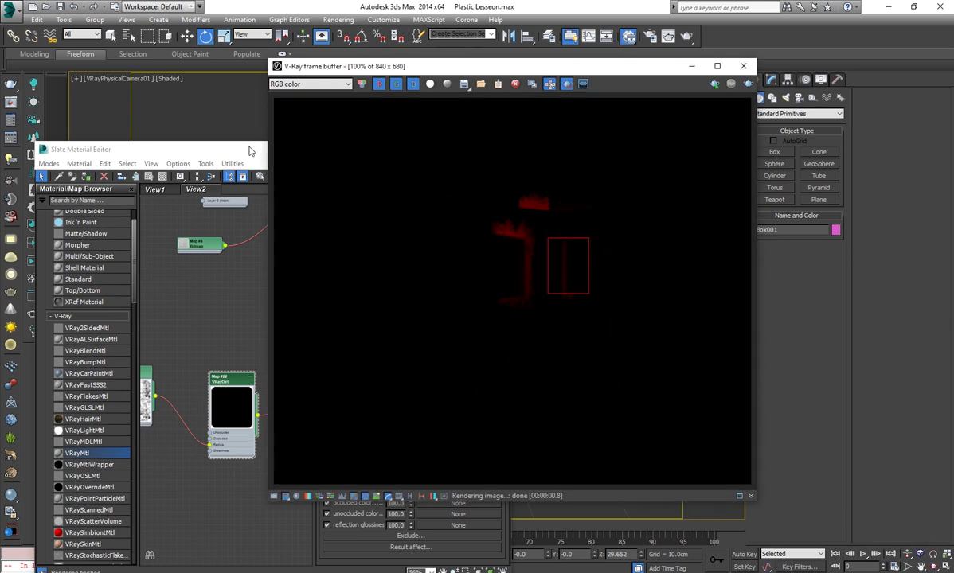
drag(250, 144, 195, 82)
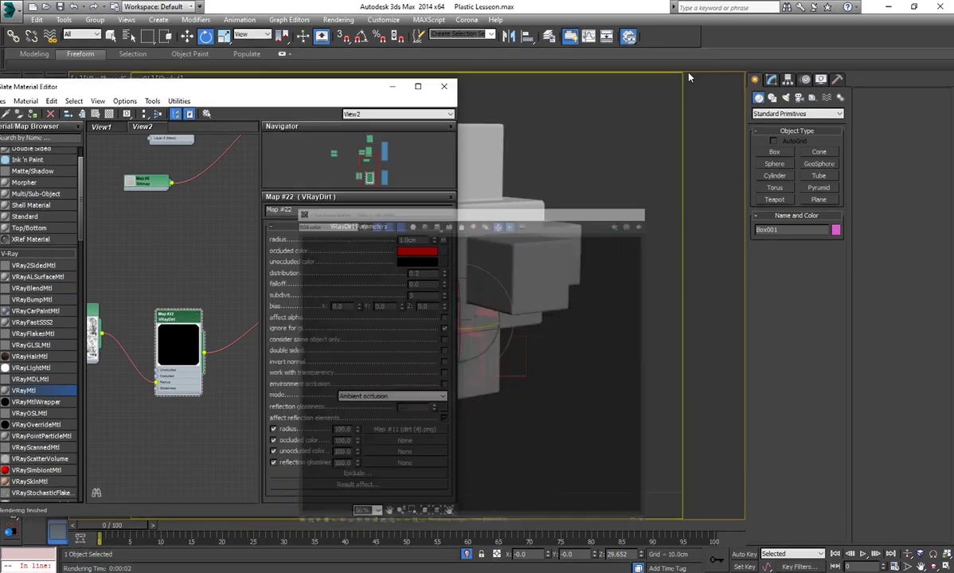
click(503, 257)
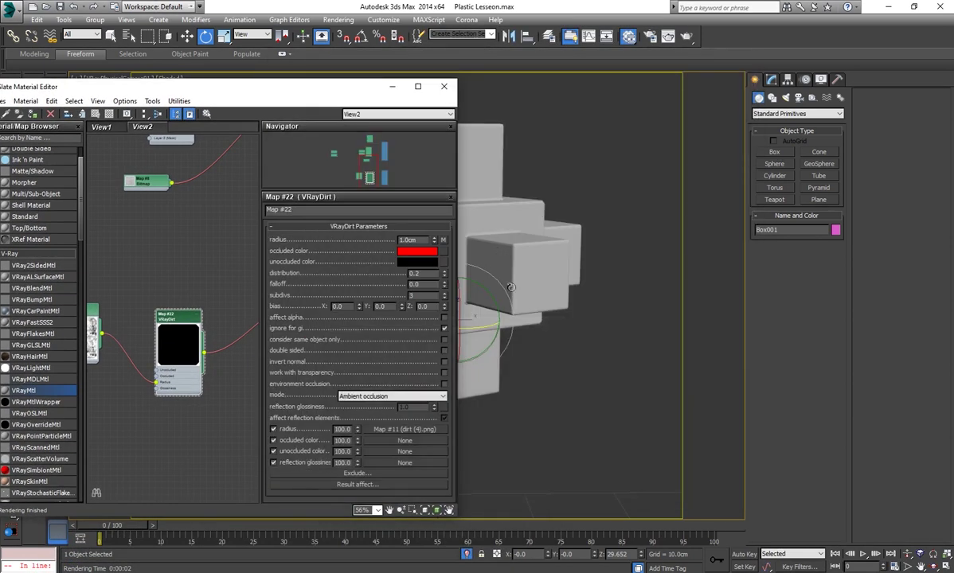
Hide Box001, delete the unused test material, and move the dirt nodes beside Map #7
right_click(493, 246)
click(558, 250)
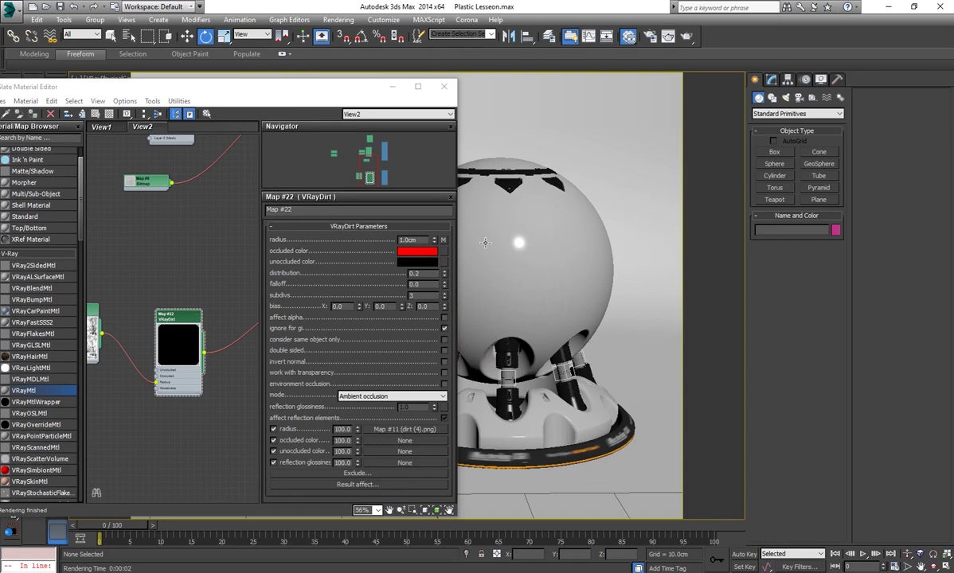
double_click(357, 93)
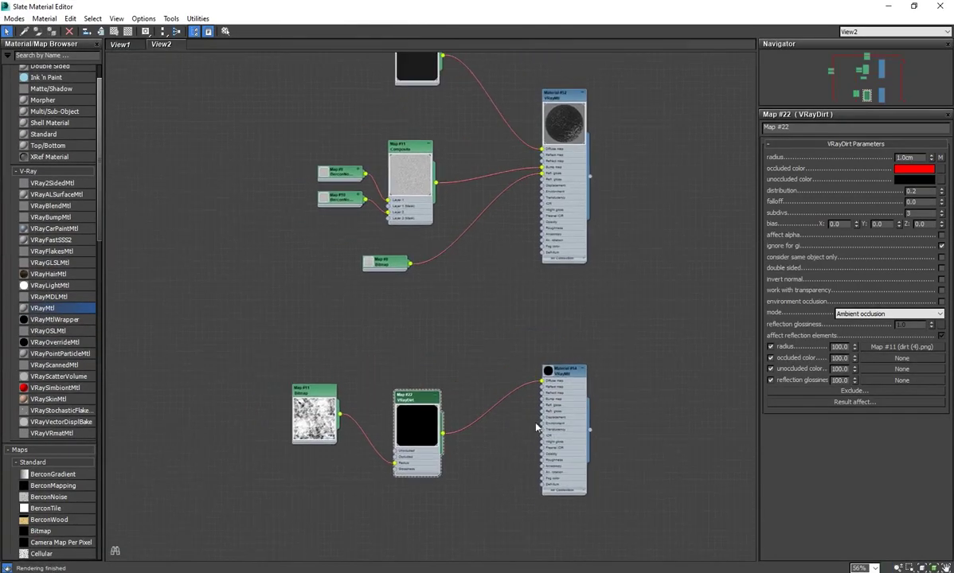
click(568, 371)
key(Delete)
drag(451, 377, 341, 447)
middle_drag(409, 410, 427, 521)
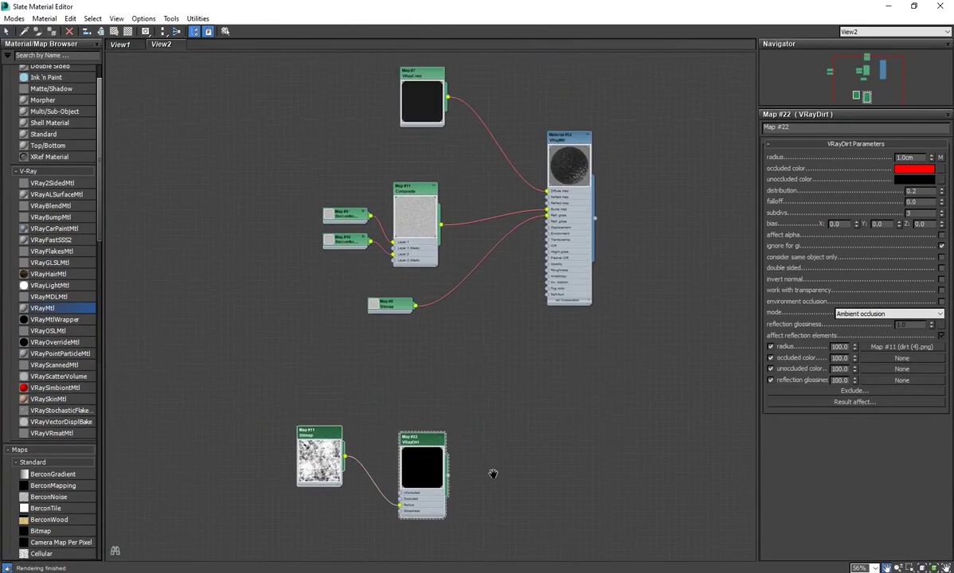
mouse_move(428, 522)
mouse_down()
mouse_move(309, 174)
mouse_move(345, 106)
mouse_up()
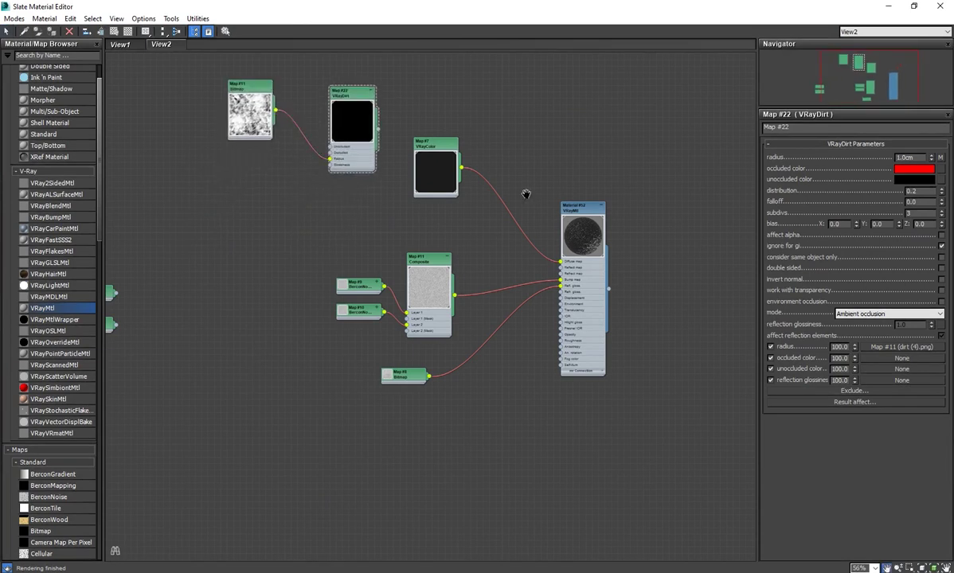
Duplicate the Map #7 VRayColor as Map #23 and make it dark brown (0.141, 0.125, 0.11)
middle_drag(440, 171, 463, 291)
mouse_move(462, 291)
mouse_down()
mouse_move(469, 261)
mouse_move(460, 309)
mouse_up()
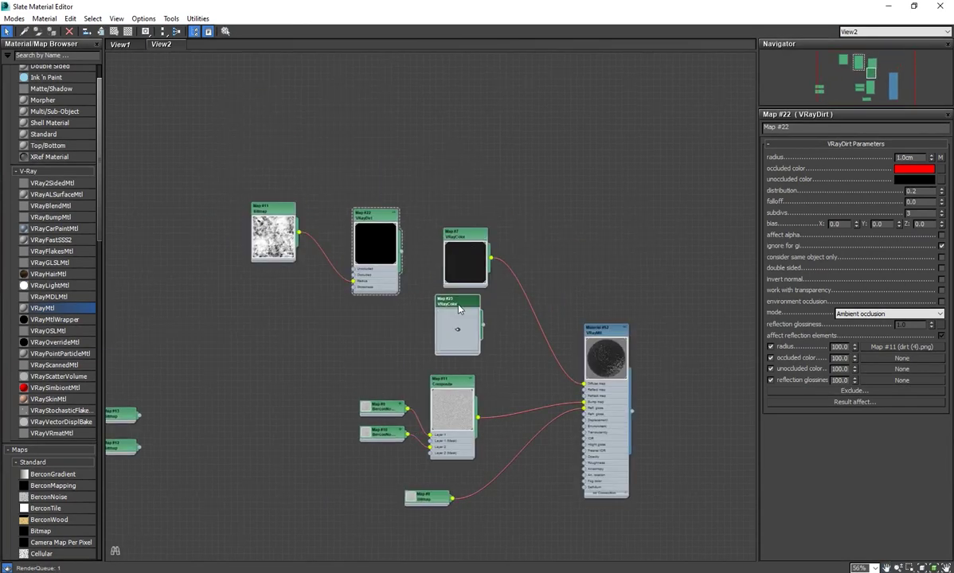
double_click(460, 309)
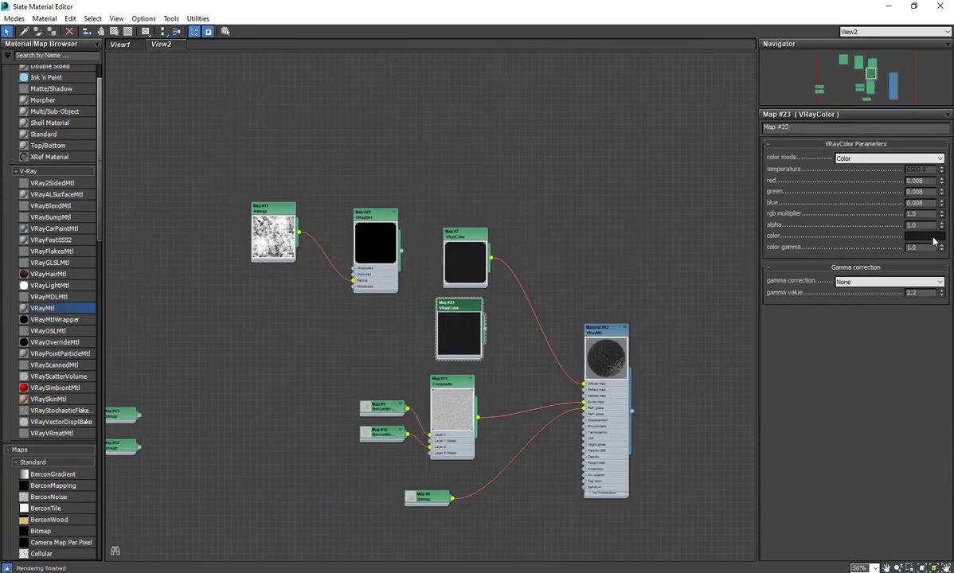
click(930, 236)
click(237, 95)
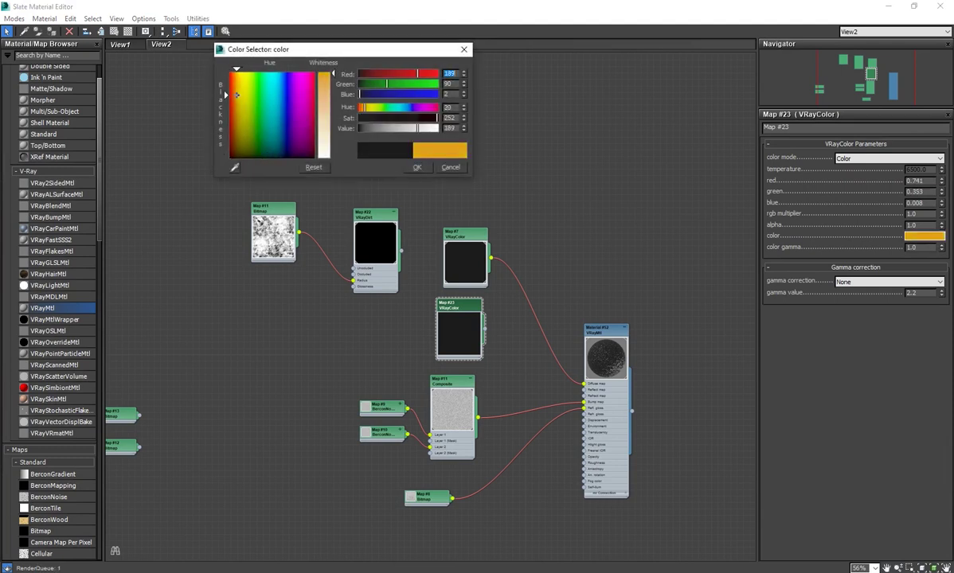
mouse_move(395, 133)
mouse_down()
mouse_move(372, 129)
mouse_move(397, 119)
mouse_move(389, 119)
mouse_up()
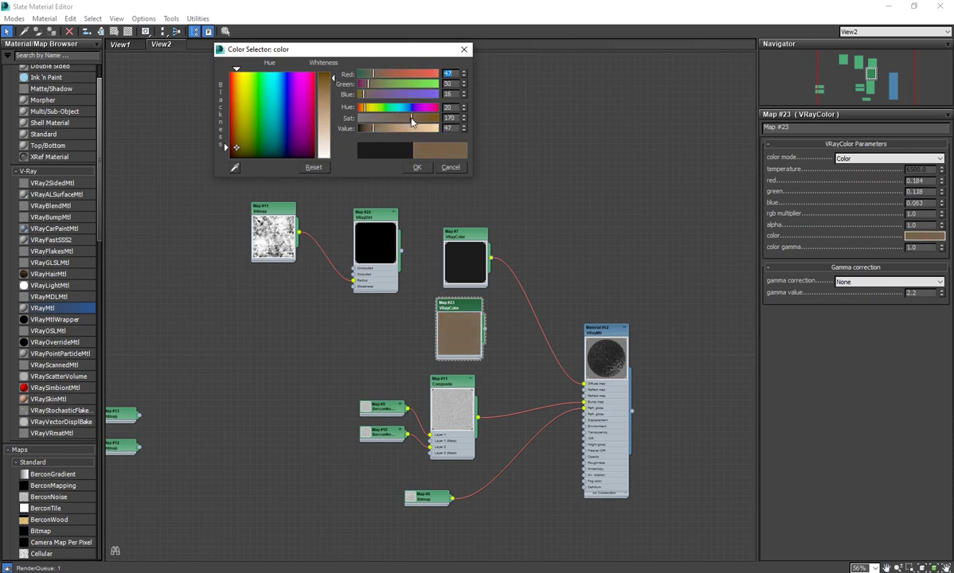
drag(375, 130, 372, 129)
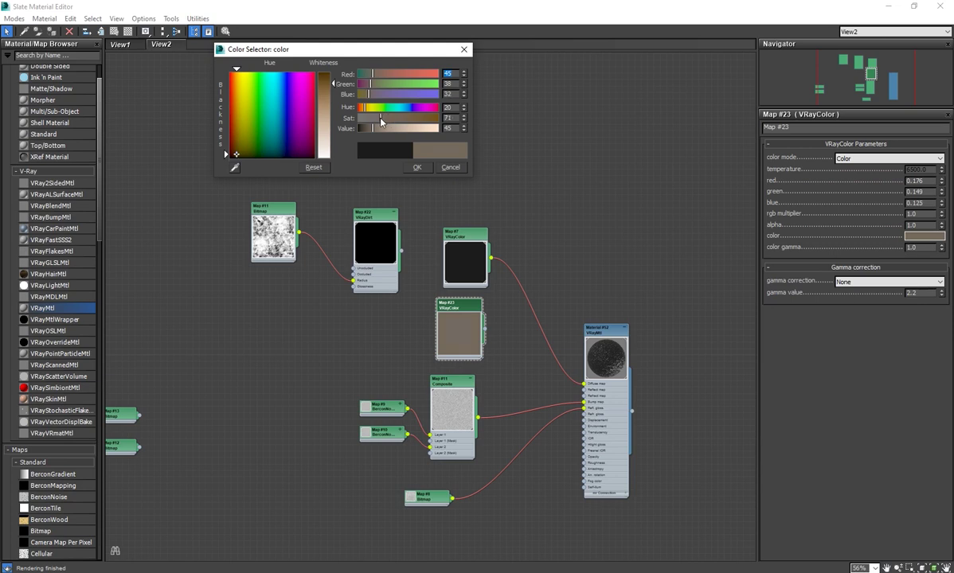
drag(381, 119, 376, 118)
click(417, 168)
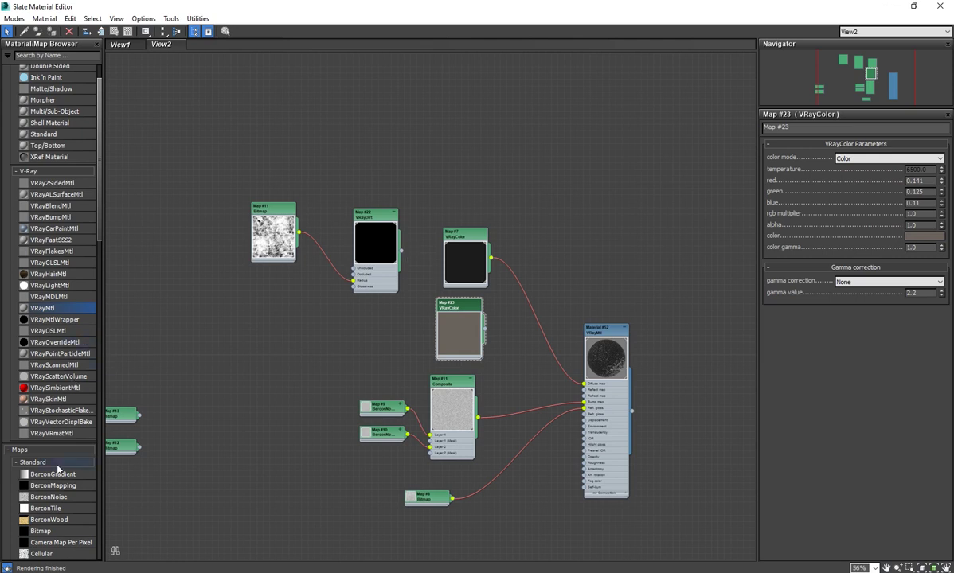
Add a Mix map with the brown VRayColor in Color 2 and feed it into Diffuse
scroll(57, 471, down, 2)
scroll(56, 481, down, 2)
scroll(49, 498, down, 2)
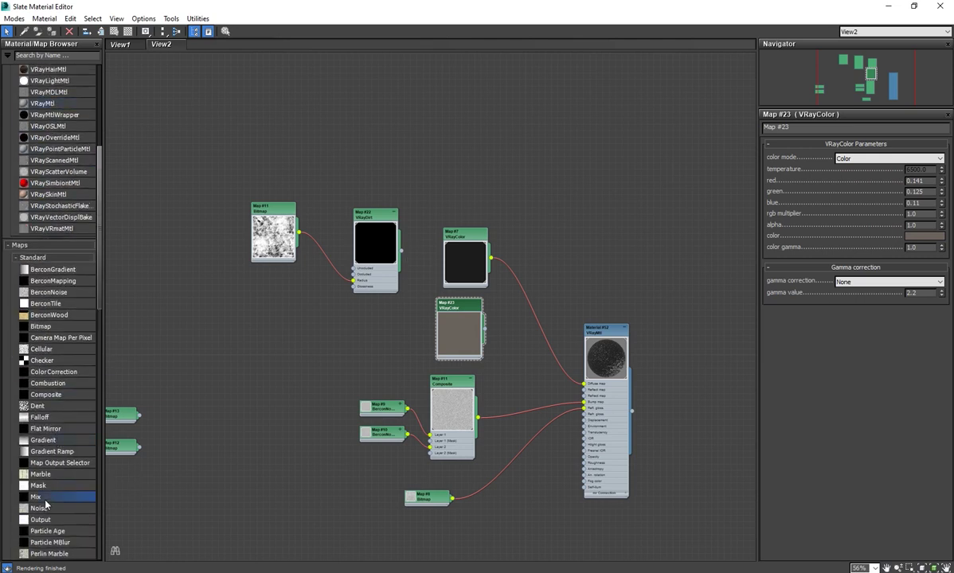
drag(536, 254, 536, 252)
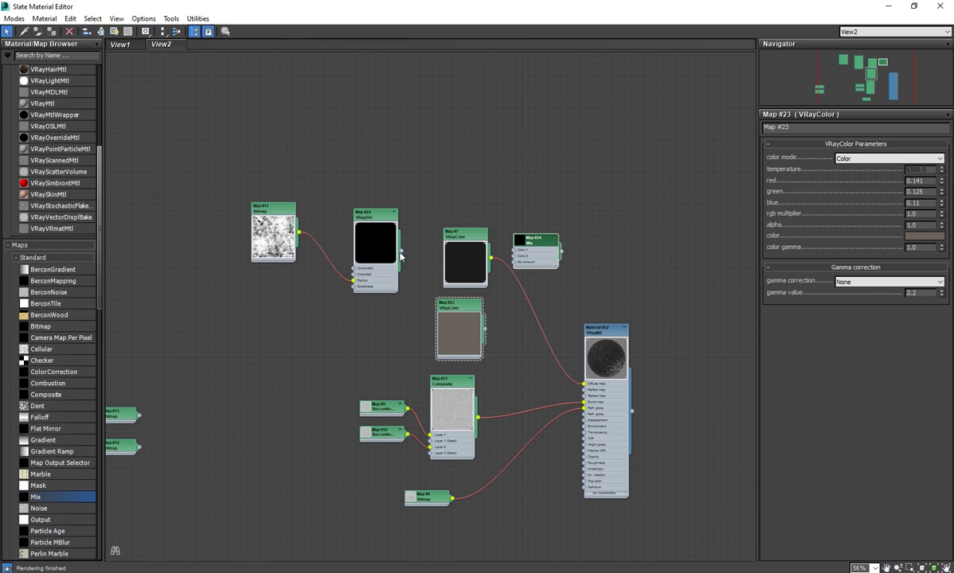
drag(485, 328, 511, 257)
drag(577, 356, 584, 384)
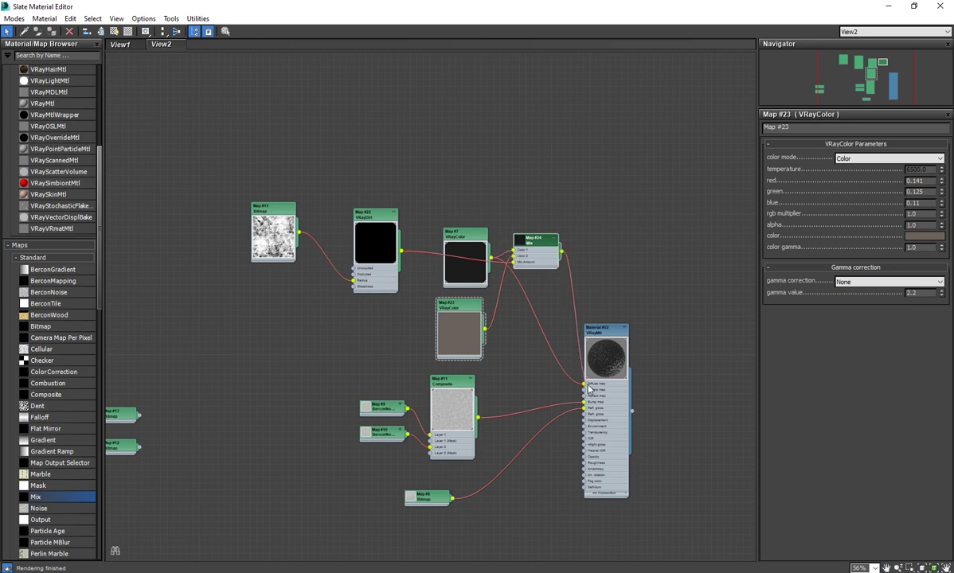
Arrange the VRayColor nodes beside the Mix and show Material #52's parameters
click(521, 242)
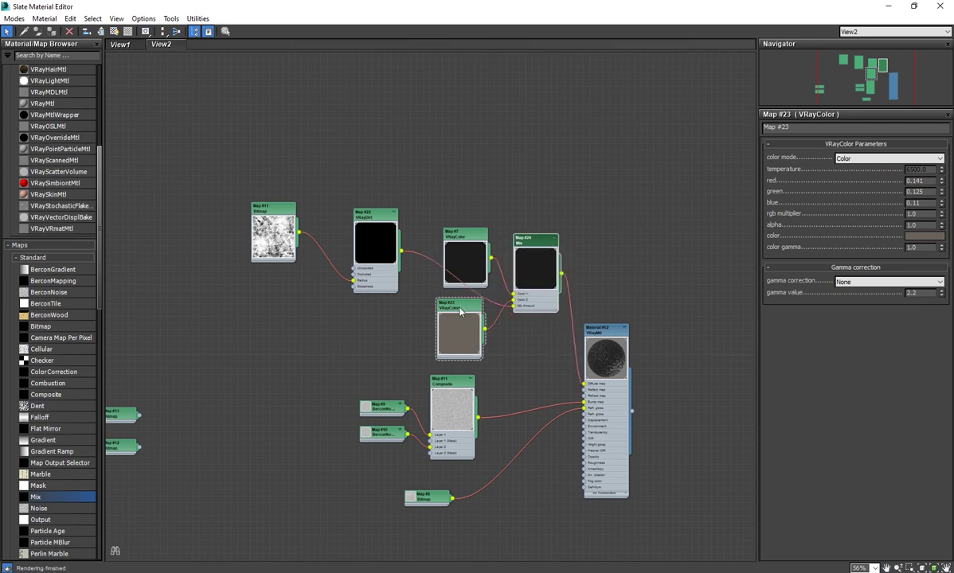
drag(461, 322, 465, 315)
drag(468, 256, 466, 205)
mouse_move(459, 303)
mouse_down()
mouse_move(460, 252)
mouse_move(433, 270)
mouse_up()
drag(458, 194, 448, 206)
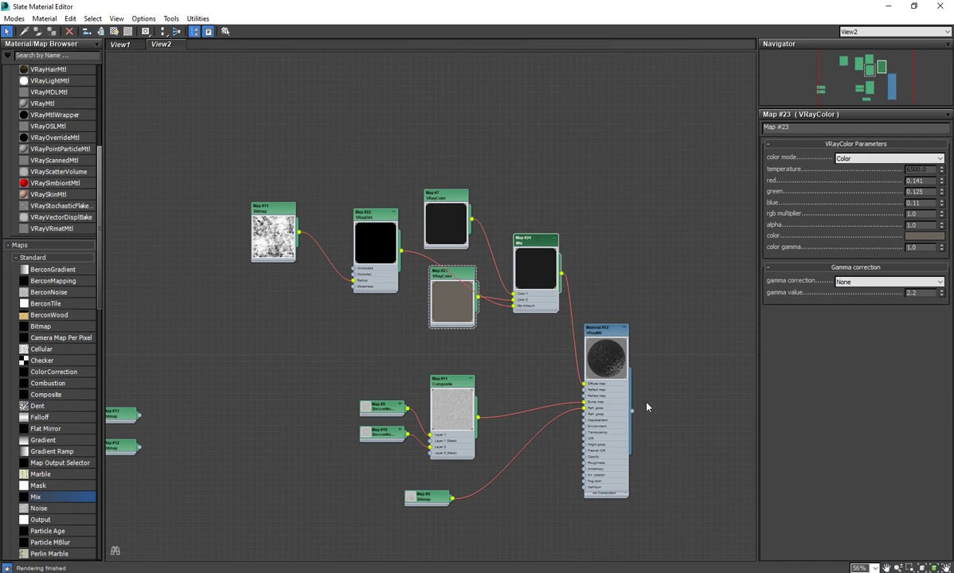
click(613, 334)
double_click(606, 351)
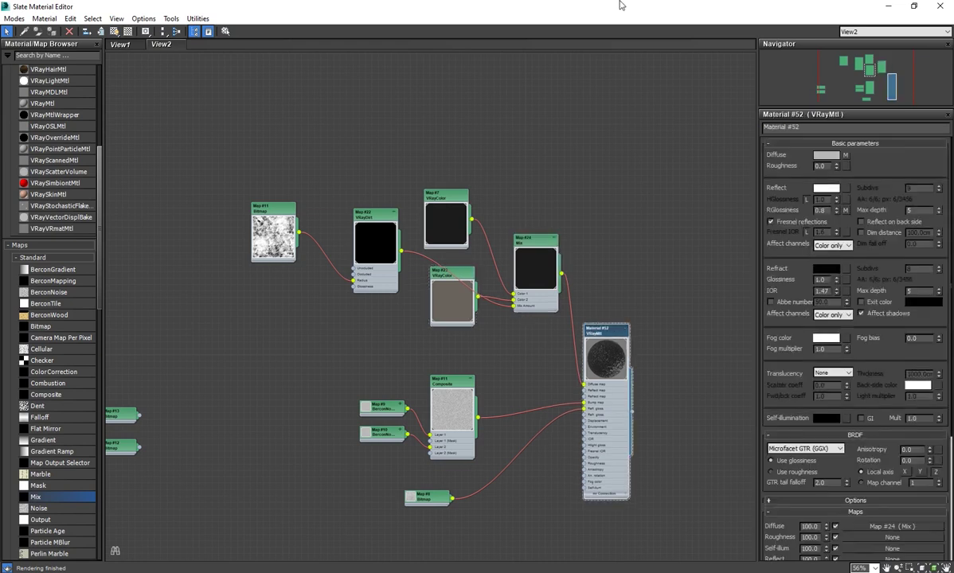
Select Box001 and isolate it in the viewport
double_click(591, 7)
drag(359, 62, 257, 92)
right_click(609, 229)
click(558, 282)
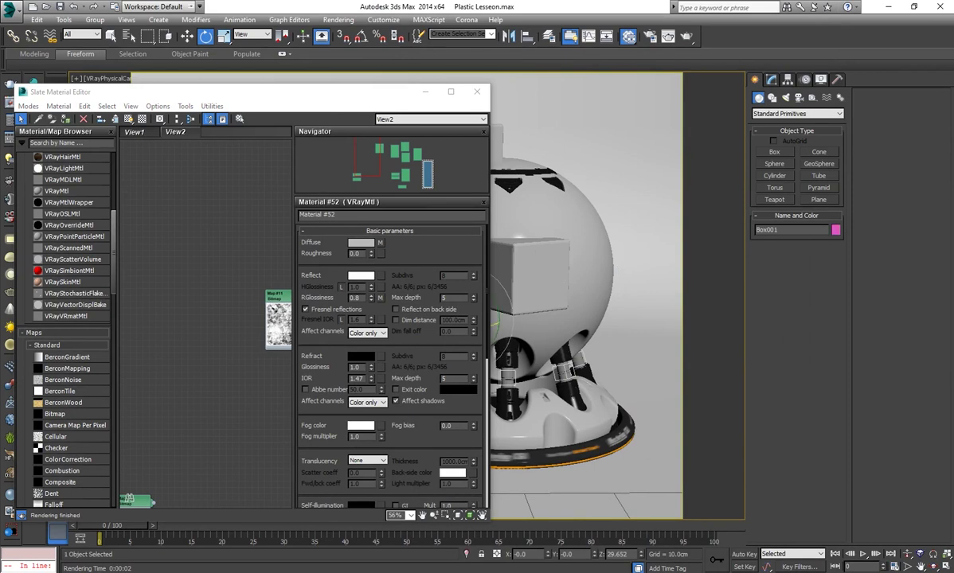
click(467, 555)
click(451, 91)
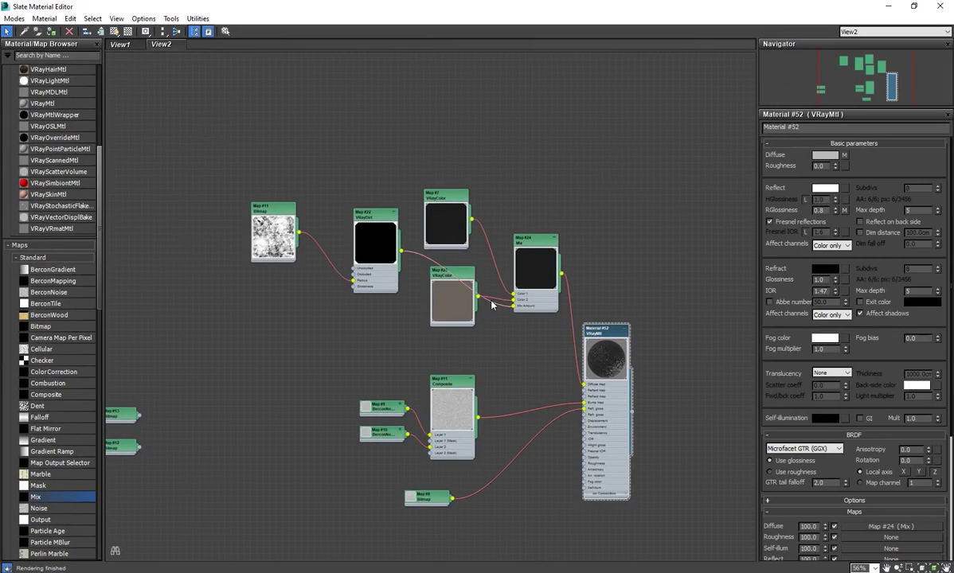
Disconnect the Composite bump from Material #52 and render the camera view
drag(587, 406, 430, 383)
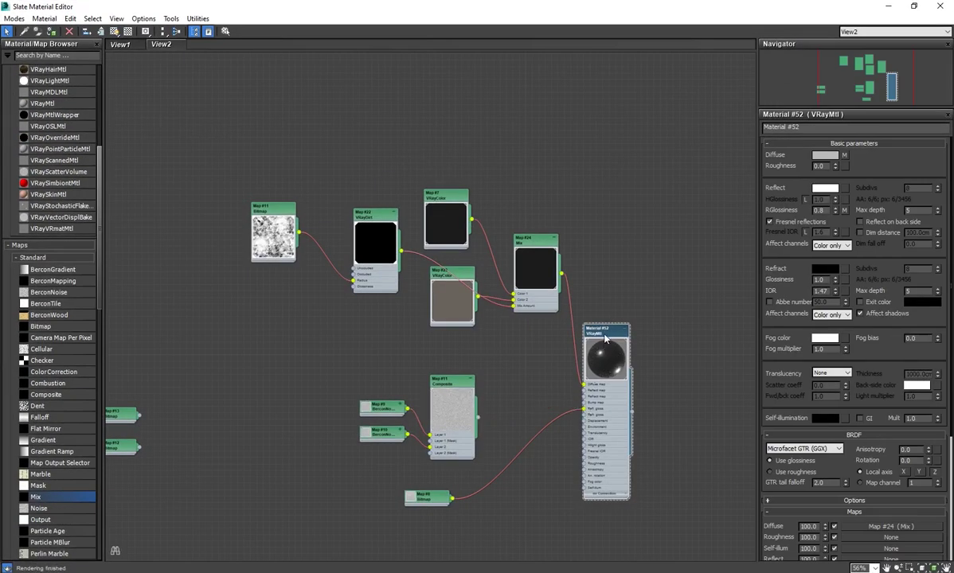
double_click(507, 6)
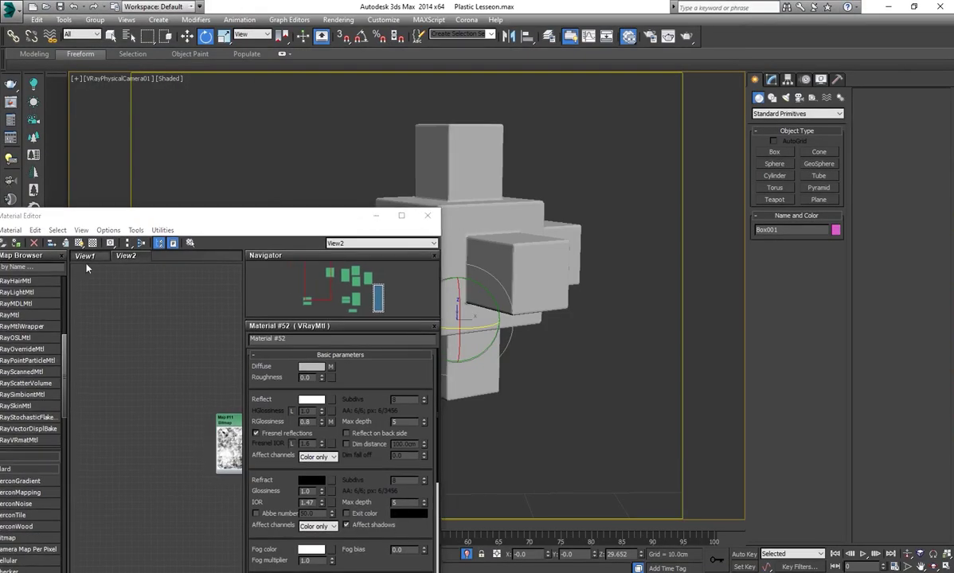
click(668, 36)
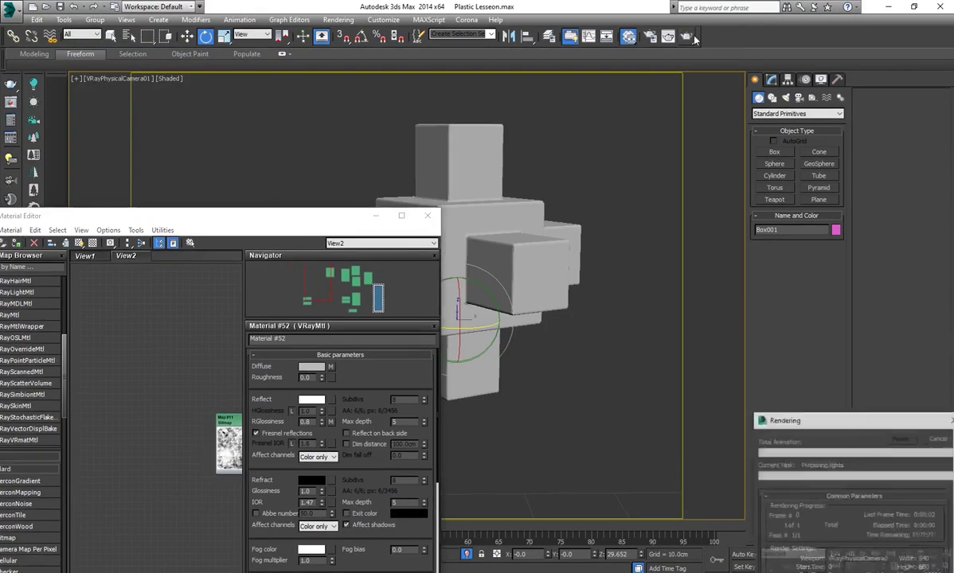
double_click(341, 215)
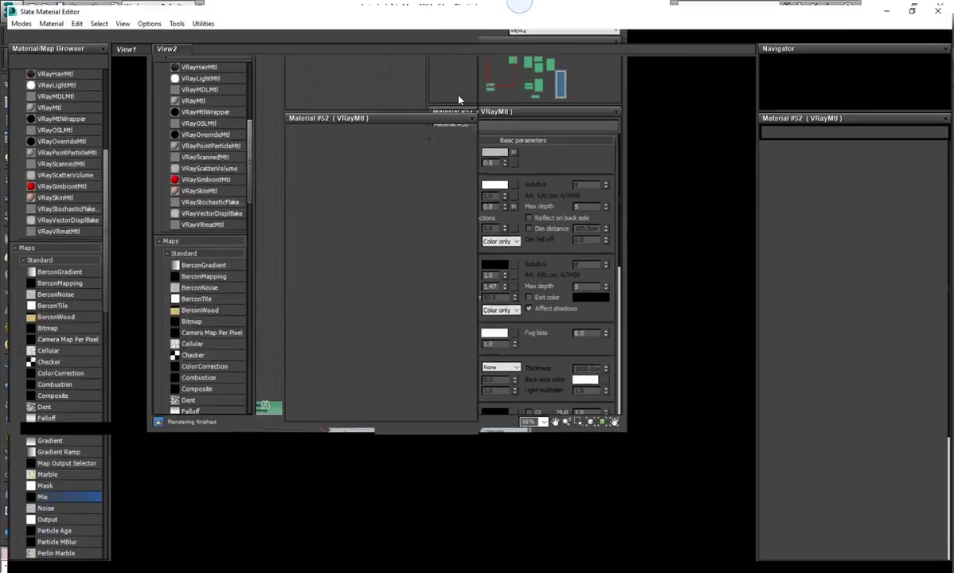
click(348, 215)
Change the VRayDirt occluded colour to white and render the camera view again
double_click(368, 215)
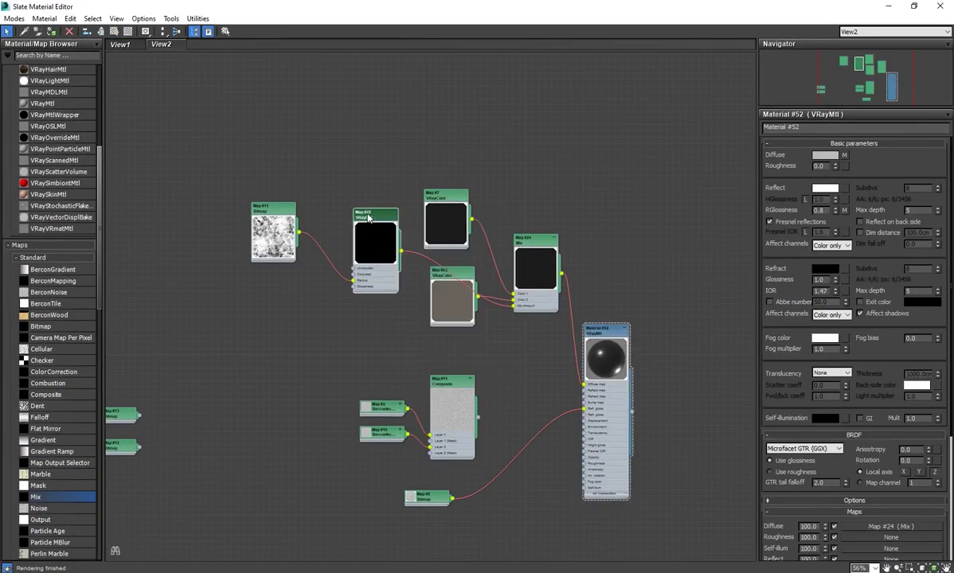
click(921, 170)
drag(367, 122, 357, 119)
click(418, 167)
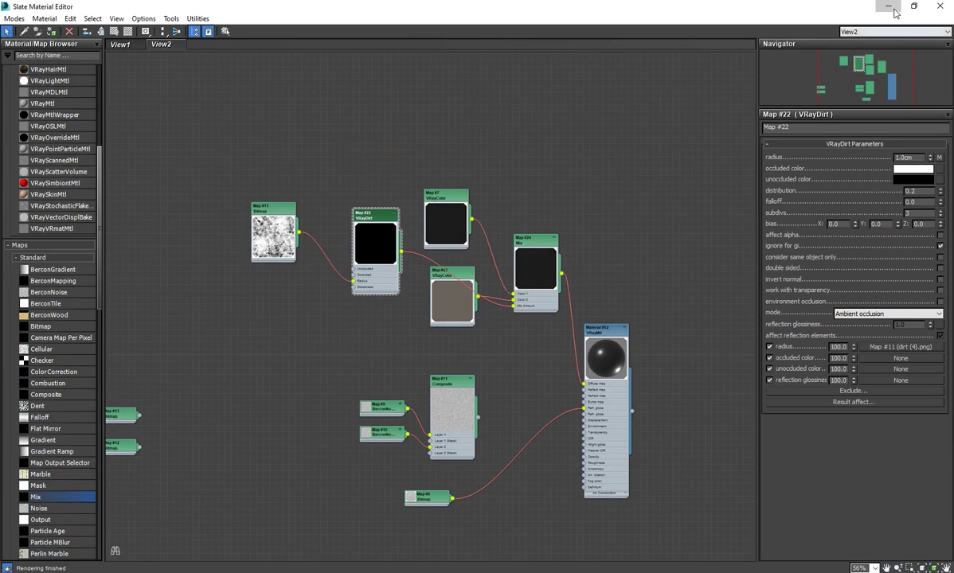
click(893, 9)
click(686, 37)
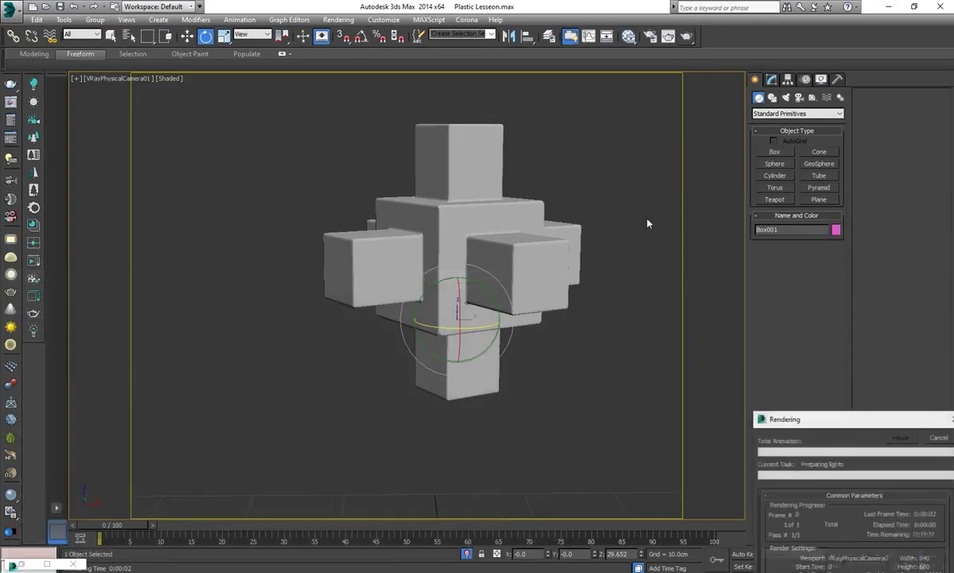
mouse_move(46, 564)
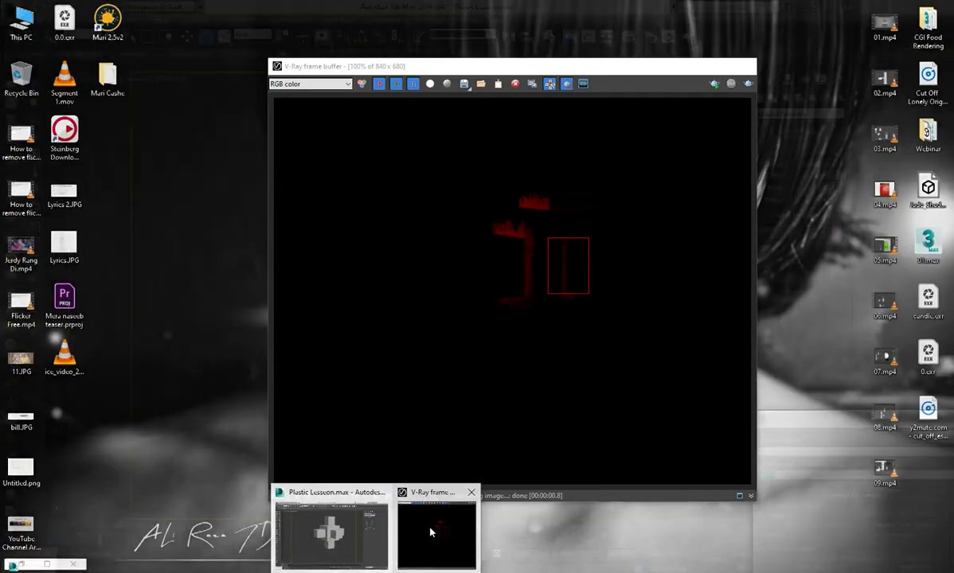
Render only a region around the box corner in the V-Ray frame buffer
click(433, 557)
scroll(581, 256, up, 1)
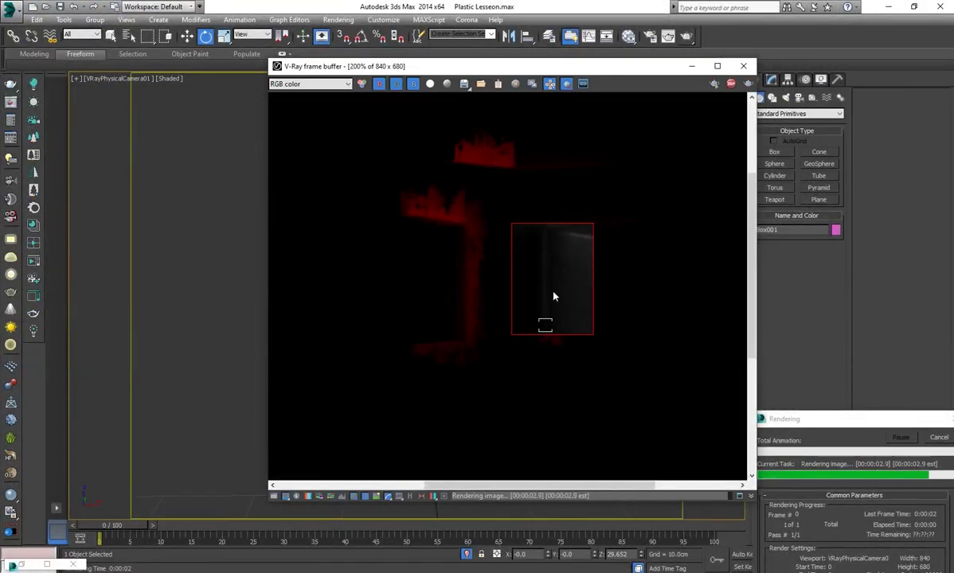
scroll(559, 279, up, 1)
scroll(538, 269, down, 2)
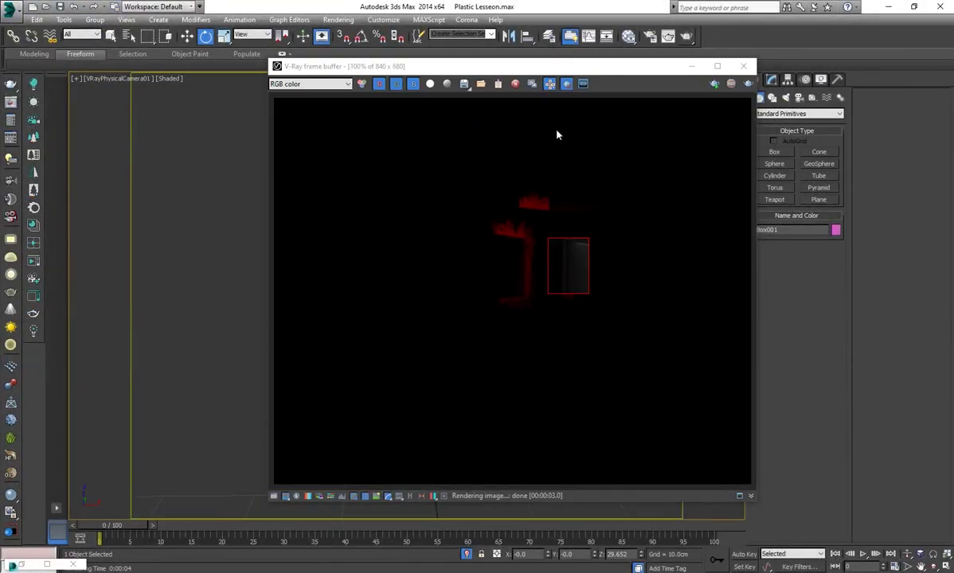
scroll(500, 220, up, 1)
drag(482, 231, 599, 422)
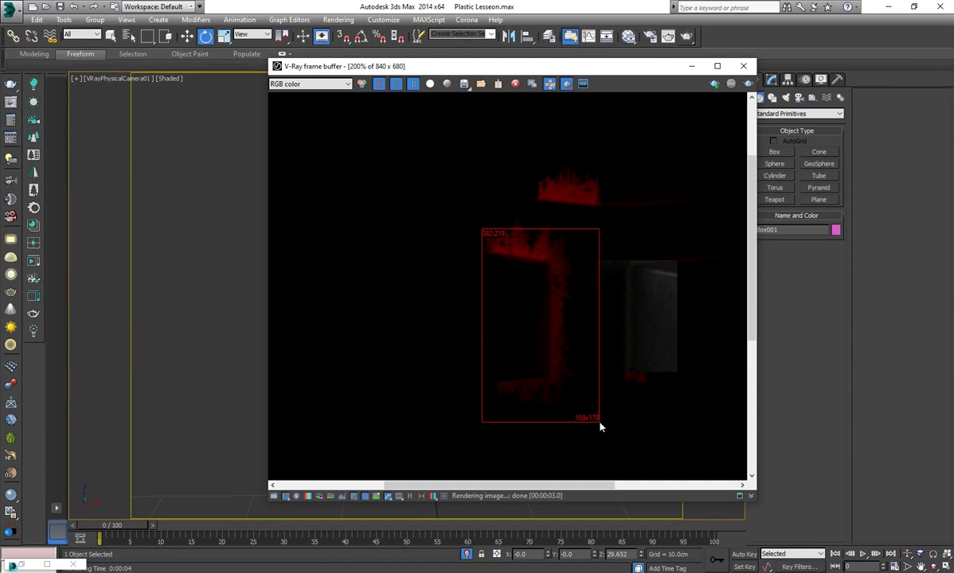
click(748, 84)
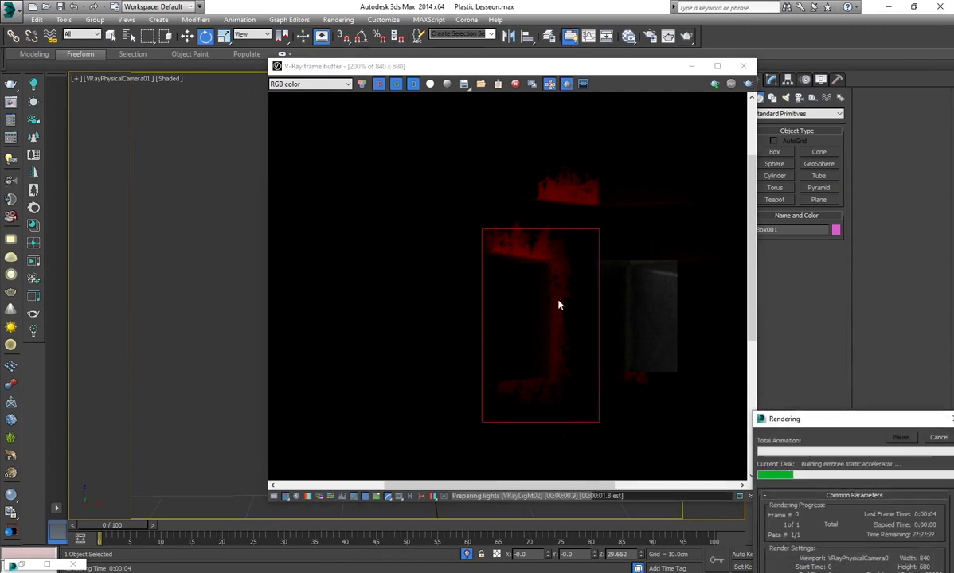
Inspect the region render, then clear the region and render the full frame
scroll(550, 275, up, 1)
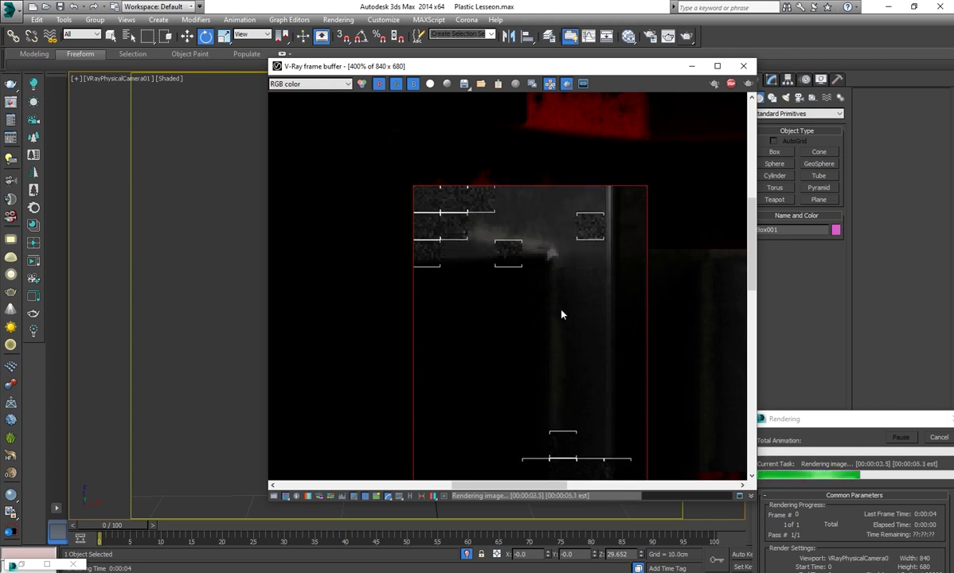
scroll(562, 315, down, 1)
middle_drag(560, 369, 546, 332)
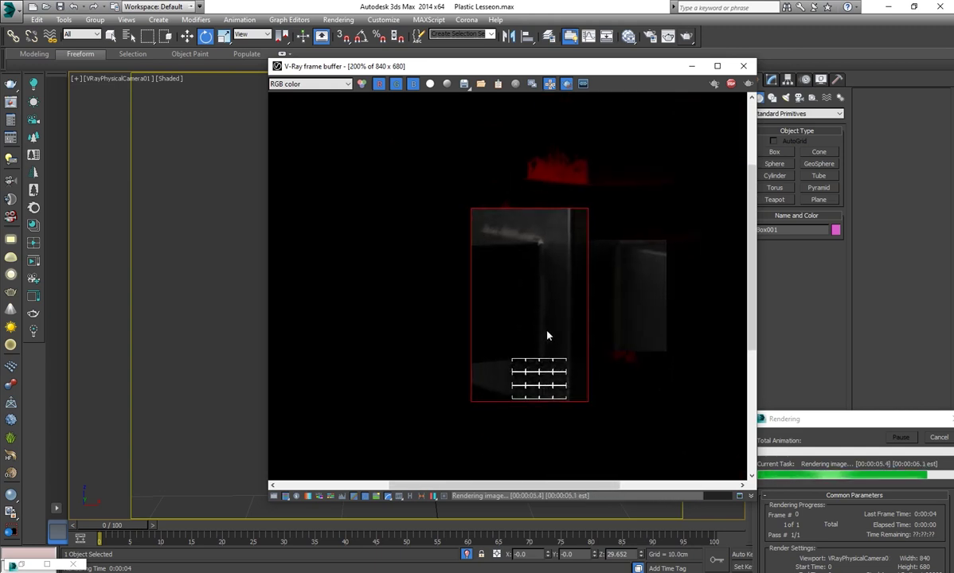
scroll(545, 331, down, 1)
scroll(536, 291, up, 1)
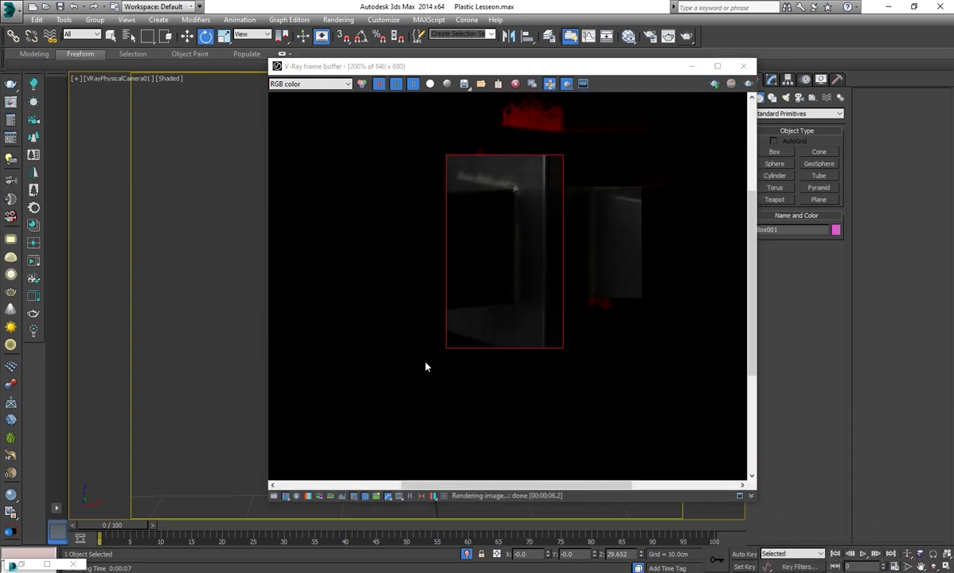
scroll(525, 348, down, 1)
click(532, 84)
click(715, 83)
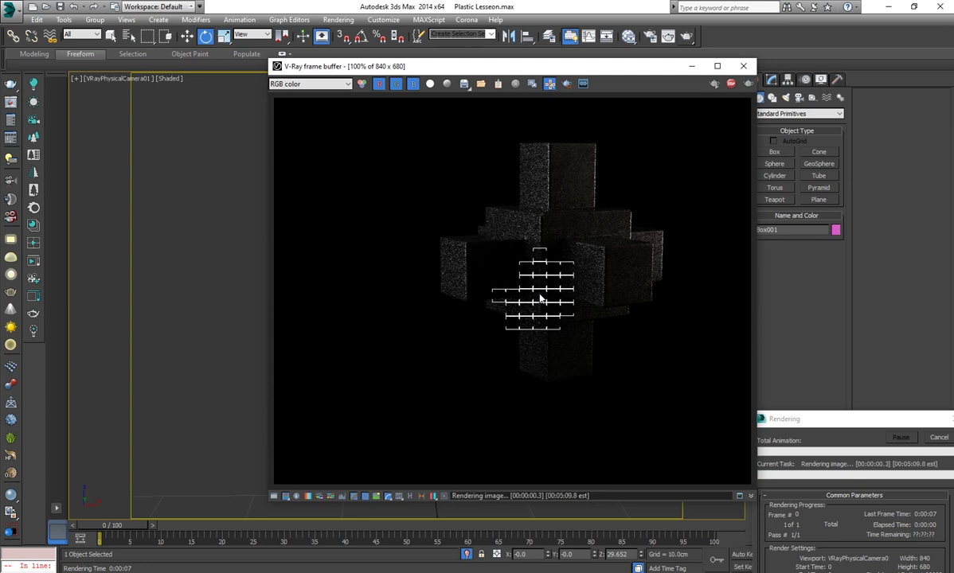
Pan and zoom around the V-Ray frame buffer while the full dirt render finishes
scroll(541, 270, up, 1)
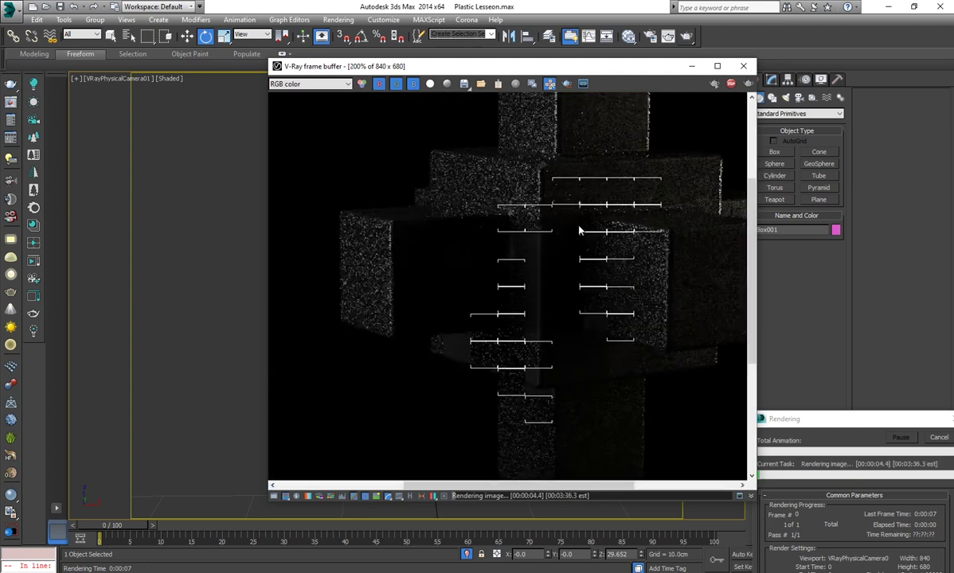
scroll(514, 263, up, 1)
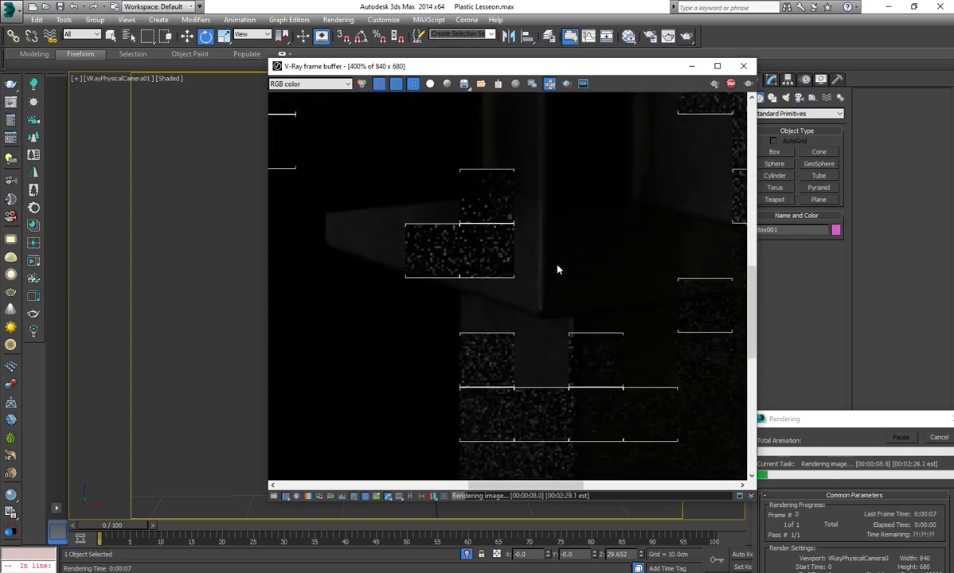
middle_drag(513, 243, 571, 297)
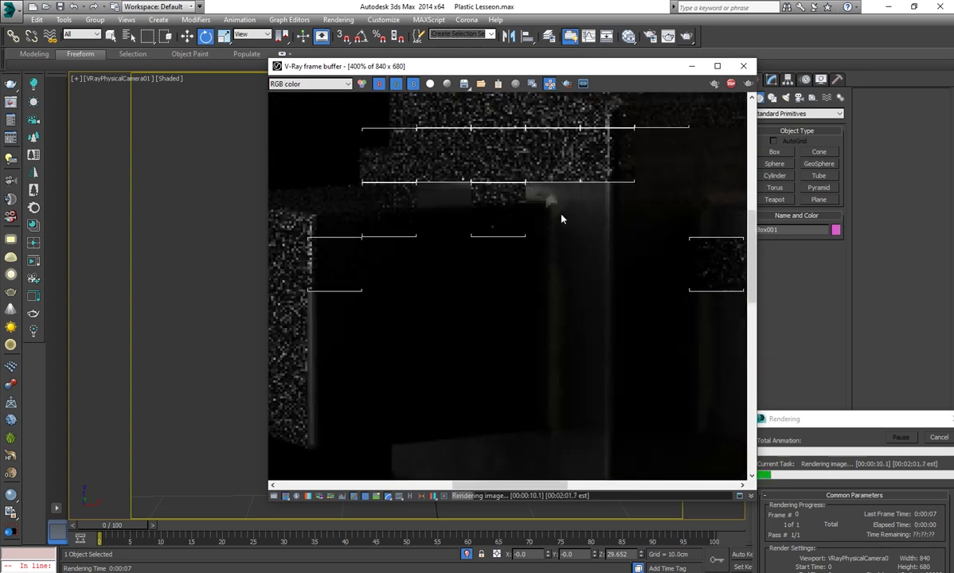
middle_drag(560, 207, 539, 373)
middle_drag(727, 343, 630, 312)
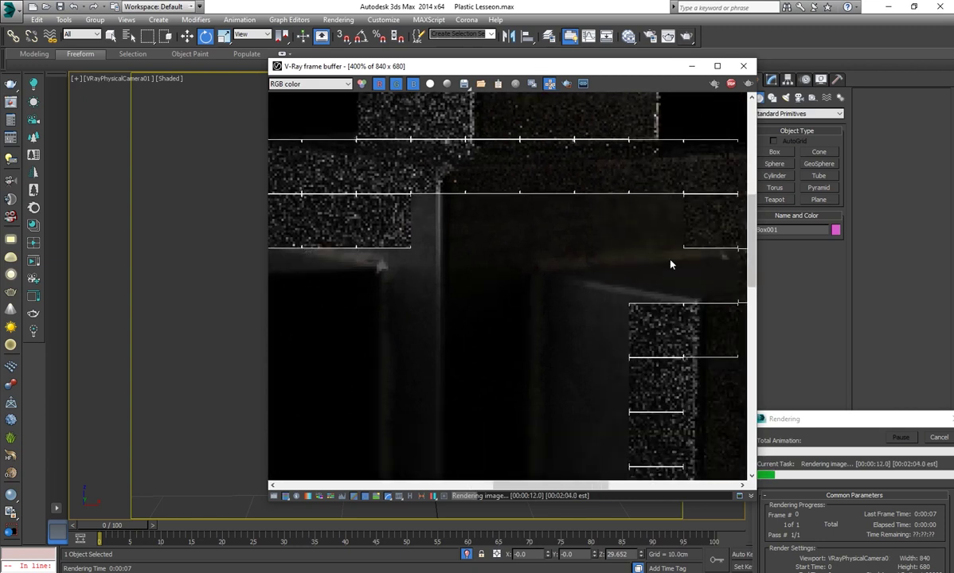
middle_drag(634, 243, 551, 256)
scroll(645, 322, down, 2)
mouse_move(645, 322)
middle_down()
mouse_move(597, 394)
mouse_move(573, 313)
mouse_move(512, 330)
middle_up()
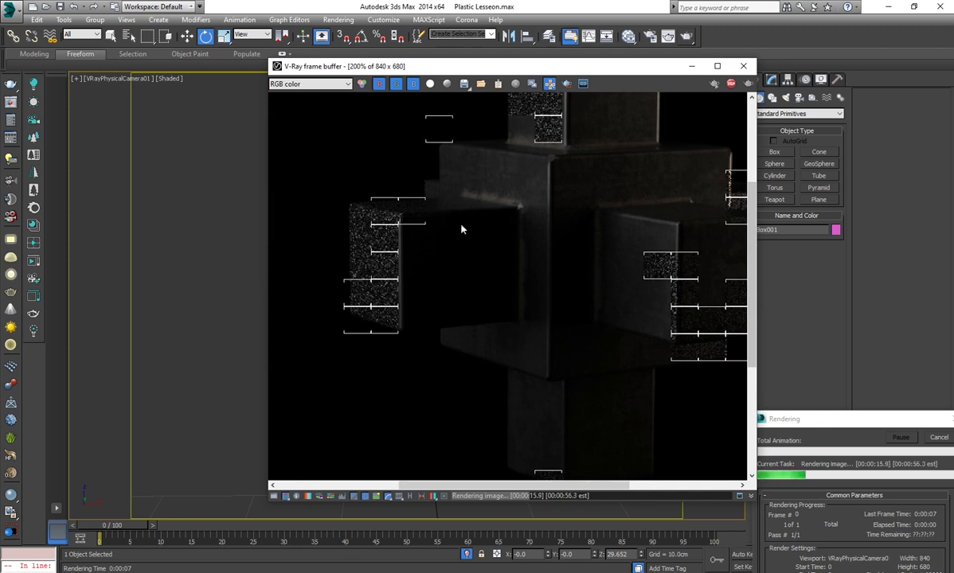
middle_drag(496, 228, 443, 324)
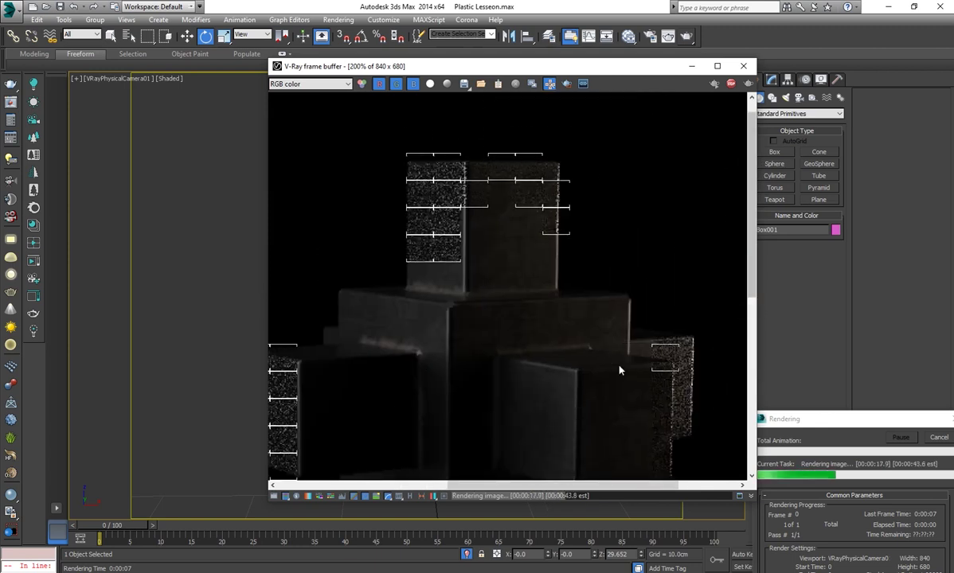
middle_drag(620, 366, 547, 351)
scroll(587, 235, down, 1)
scroll(563, 253, up, 1)
middle_drag(565, 253, 534, 357)
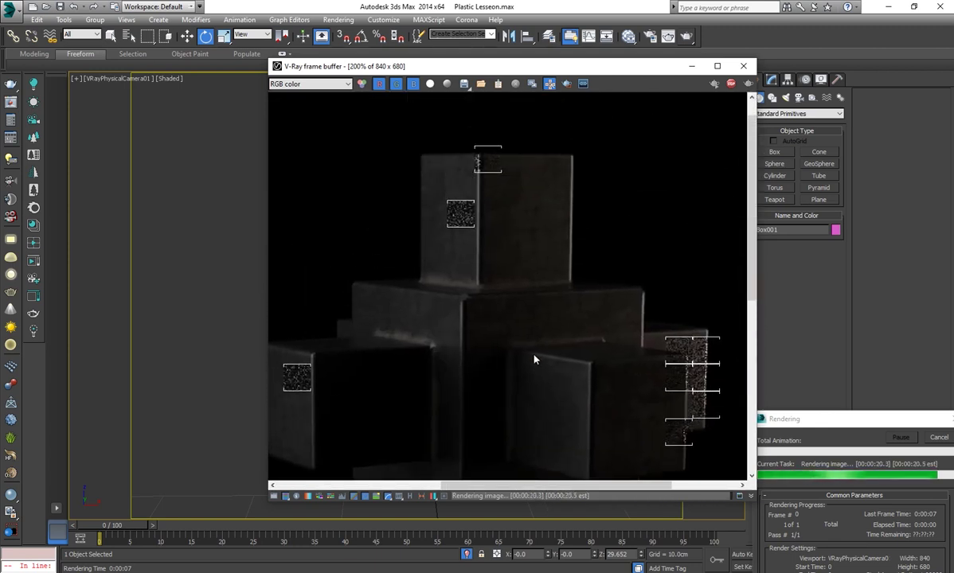
middle_drag(644, 387, 629, 262)
scroll(591, 367, down, 1)
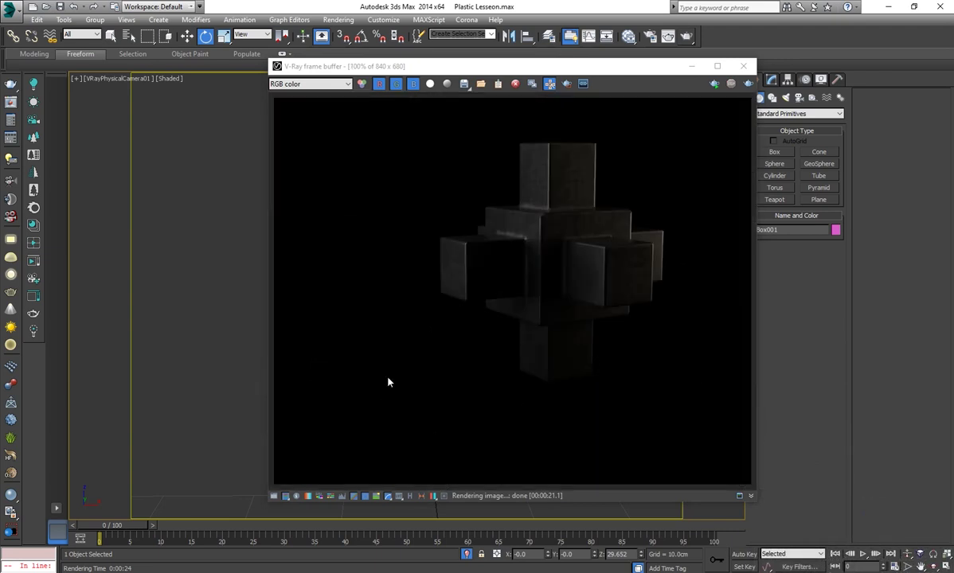
click(628, 39)
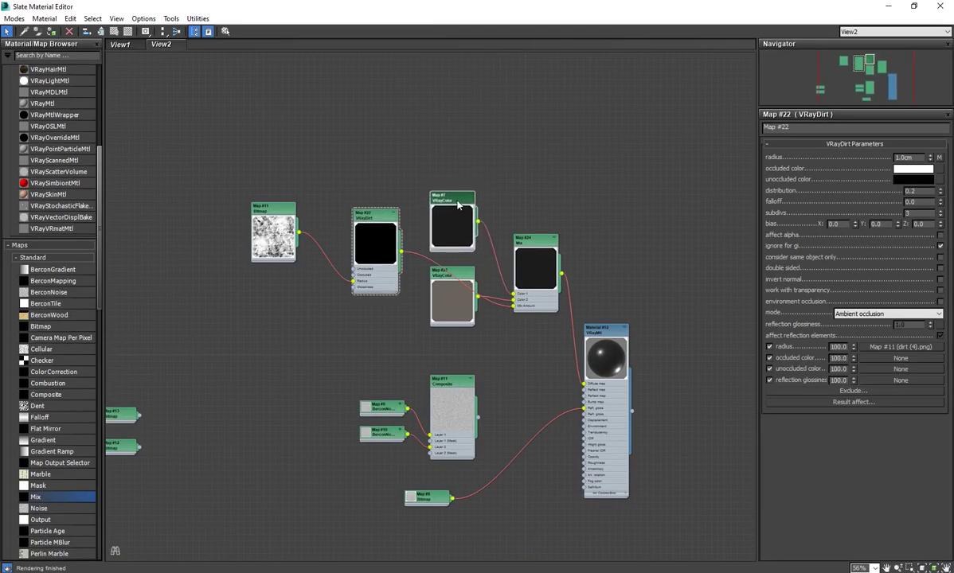
Collapse both VRayColor nodes and connect the Composite map to the VRayMtl Bump input
double_click(446, 224)
double_click(452, 296)
drag(469, 212, 471, 281)
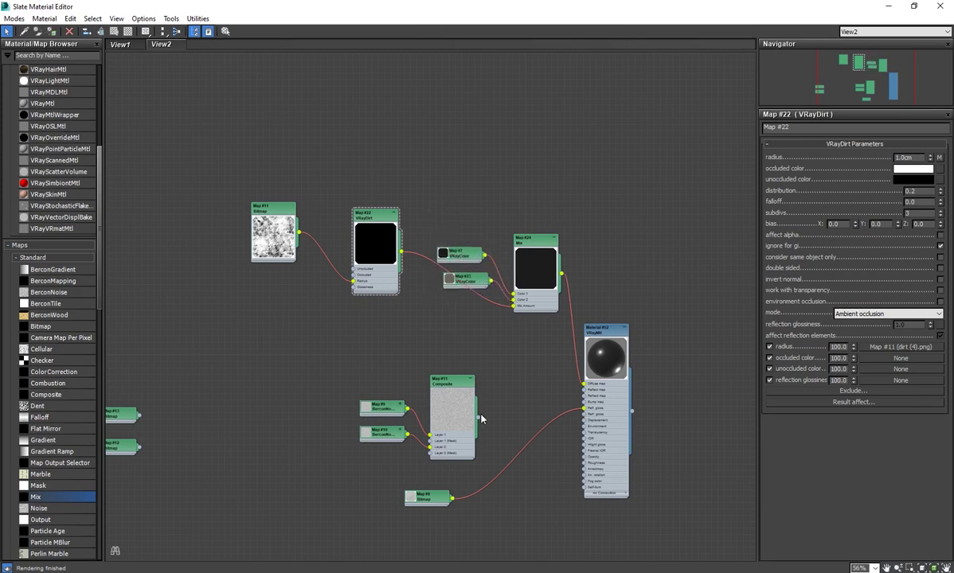
scroll(495, 398, up, 2)
drag(448, 368, 575, 345)
scroll(506, 352, down, 1)
middle_drag(506, 352, 510, 345)
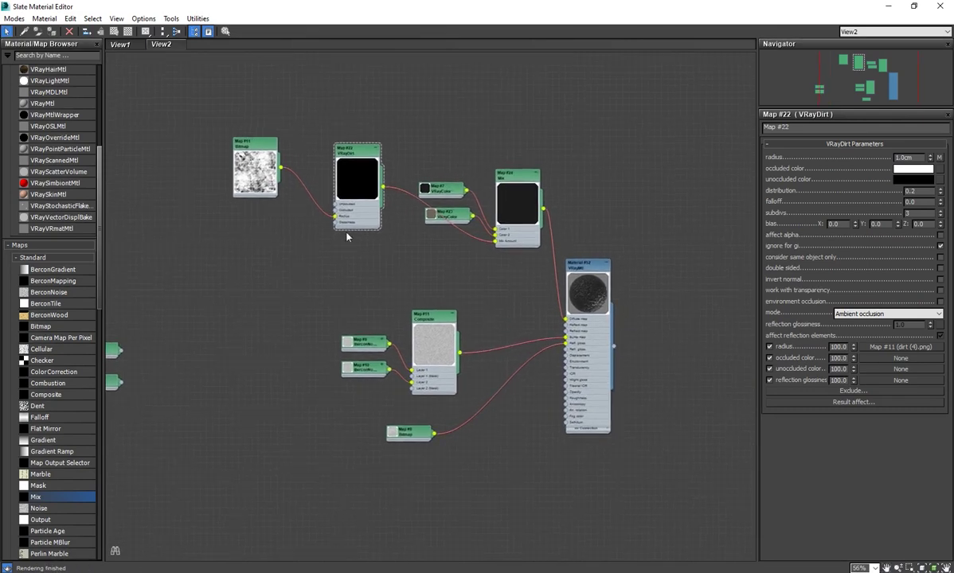
Move the dirt bitmap and VRayDirt nodes left and the VRayMtl node slightly right
drag(208, 107, 358, 225)
drag(361, 156, 278, 164)
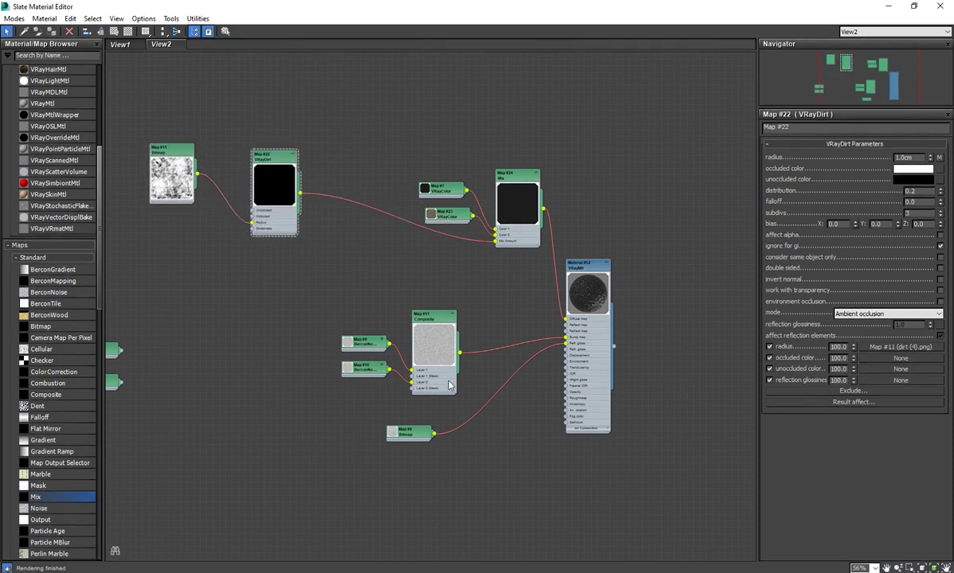
scroll(448, 385, up, 2)
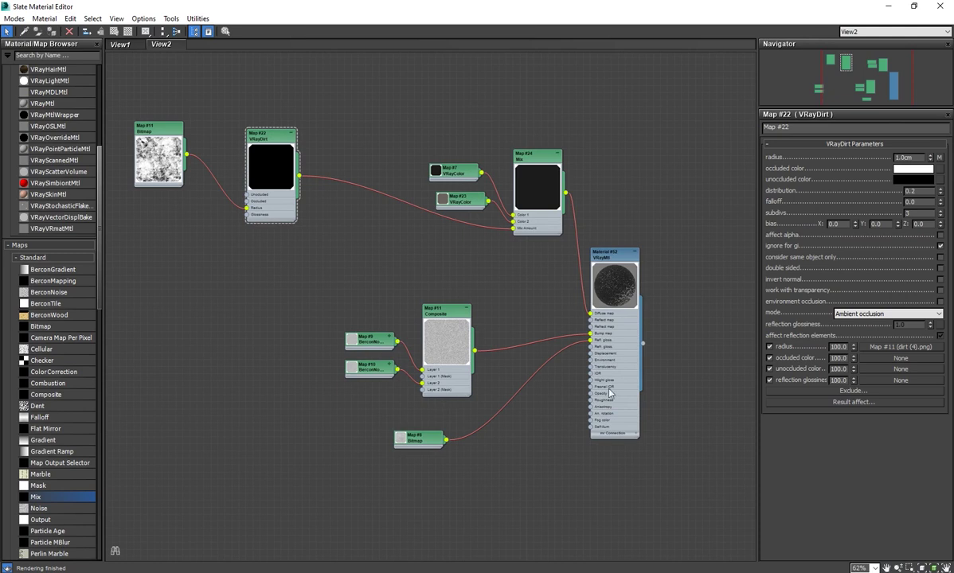
drag(609, 267, 630, 267)
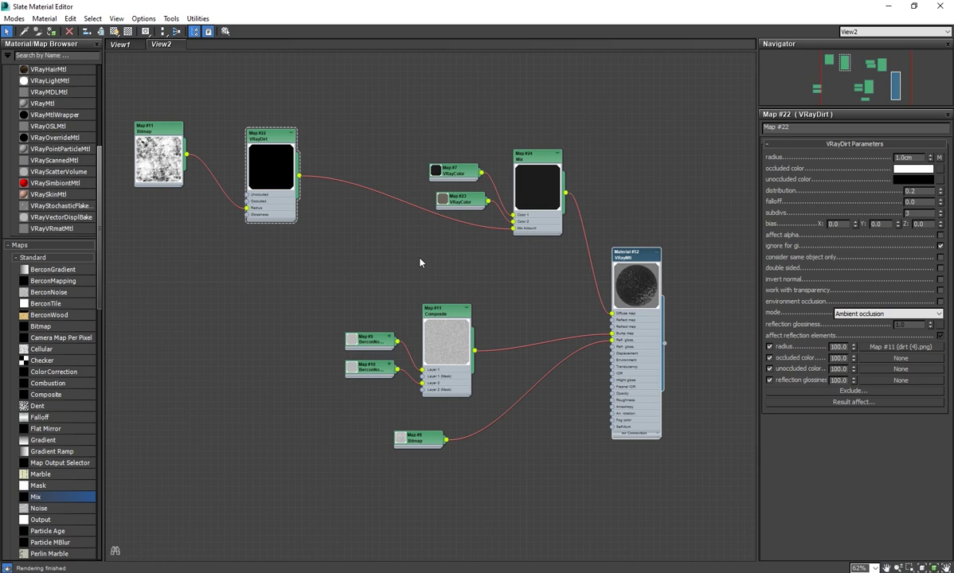
Re-expand Map #7 and Map #23, and regroup them and the dirt nodes
double_click(436, 174)
drag(446, 187, 415, 109)
double_click(442, 199)
drag(445, 211, 387, 182)
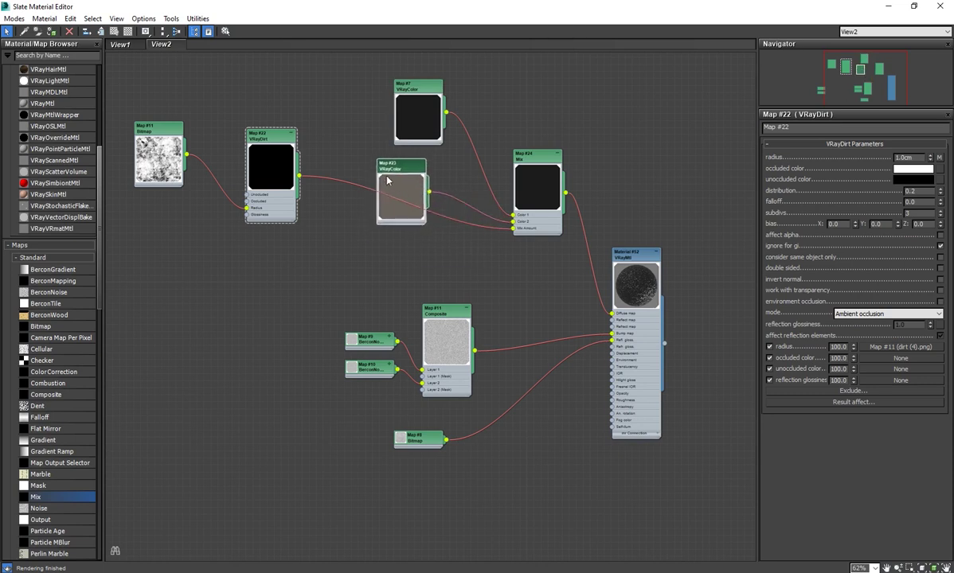
drag(301, 118, 148, 209)
mouse_move(272, 141)
mouse_down()
mouse_move(260, 282)
mouse_move(272, 274)
mouse_up()
middle_drag(528, 477, 505, 422)
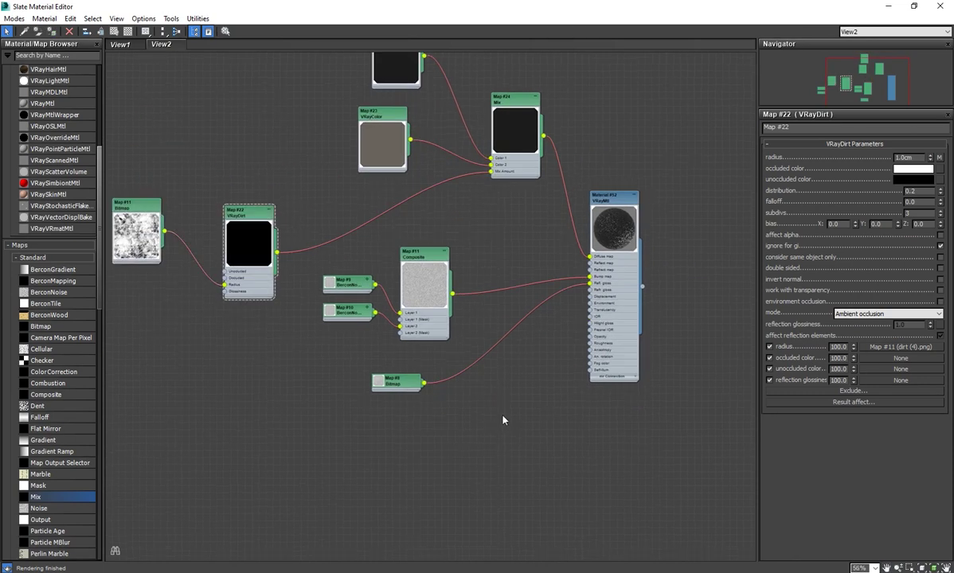
Recentre the node graph and show the Composite map's layer settings
scroll(502, 420, up, 2)
mouse_move(322, 375)
middle_down()
mouse_move(355, 379)
mouse_move(362, 370)
middle_up()
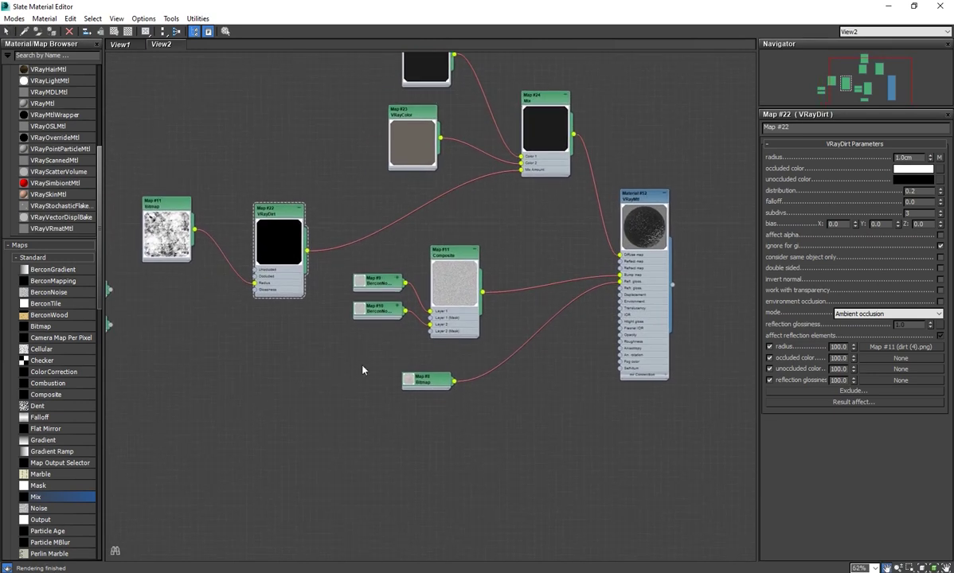
double_click(478, 274)
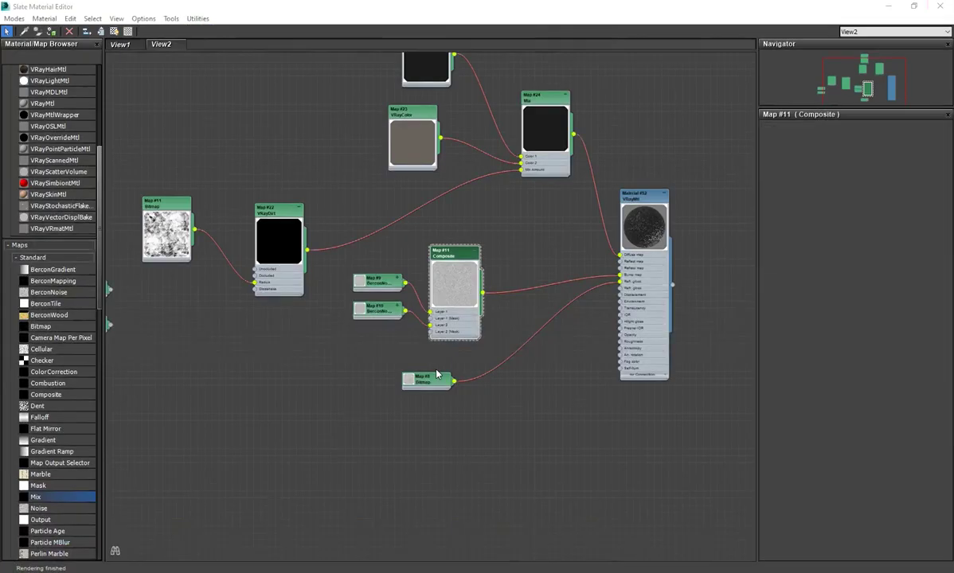
Add two more layers to the Composite bump map and nudge the Map #8 node down
click(939, 156)
click(939, 157)
drag(426, 377, 426, 396)
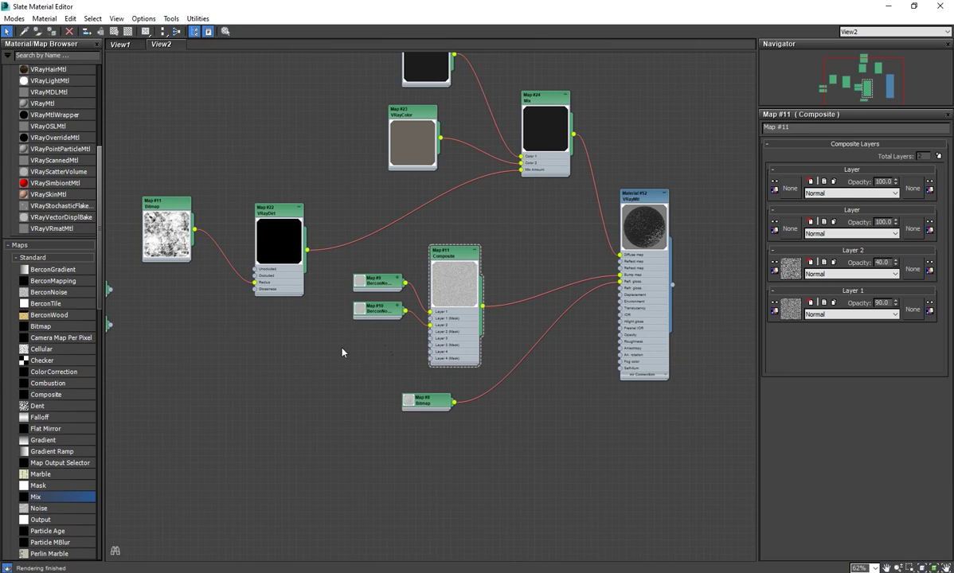
right_click(315, 362)
click(327, 329)
Clone VRayColor Map #23 as Map #25 and set its colour to mid-grey 128
shift+drag(413, 127, 355, 358)
double_click(356, 370)
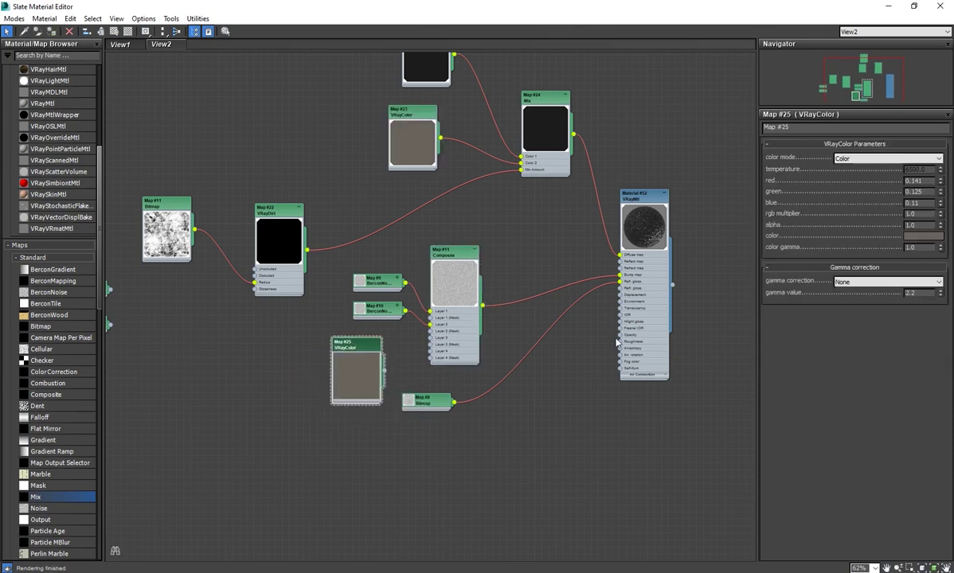
click(912, 238)
text(128)
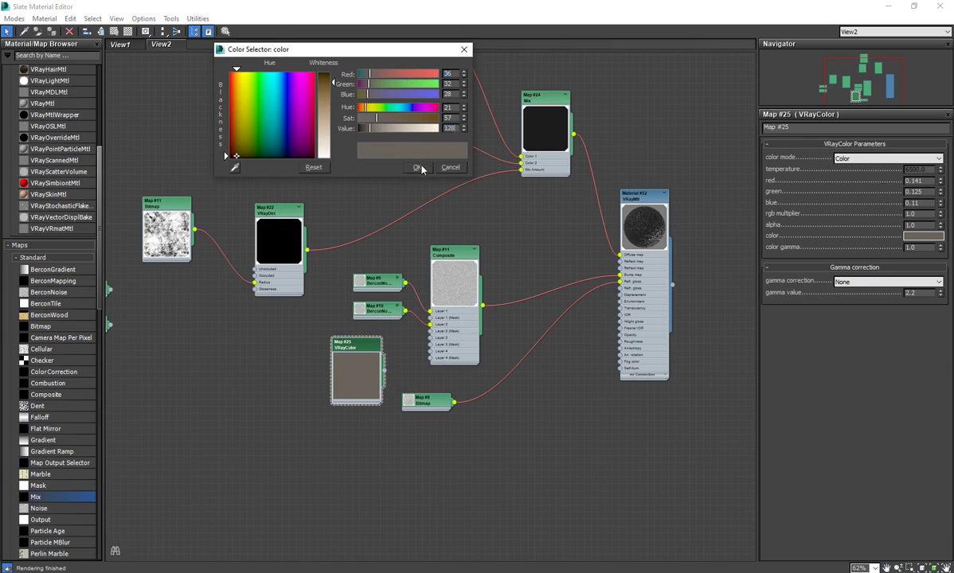
click(420, 168)
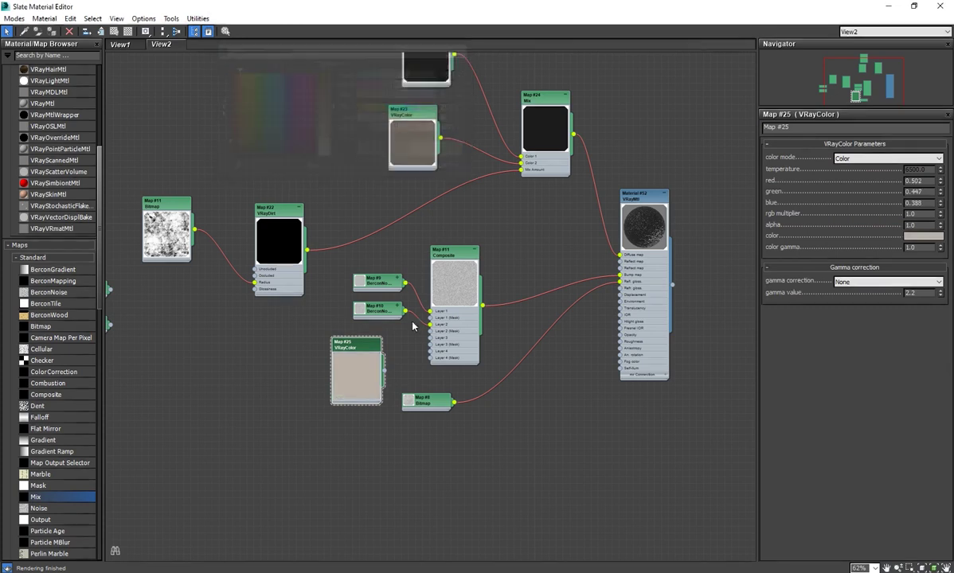
click(921, 239)
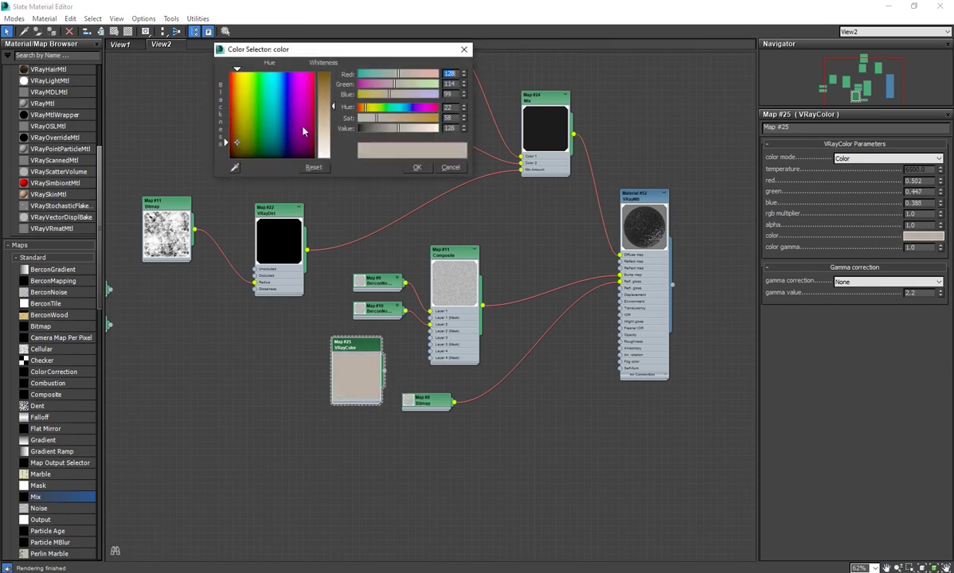
drag(377, 118, 344, 123)
click(417, 168)
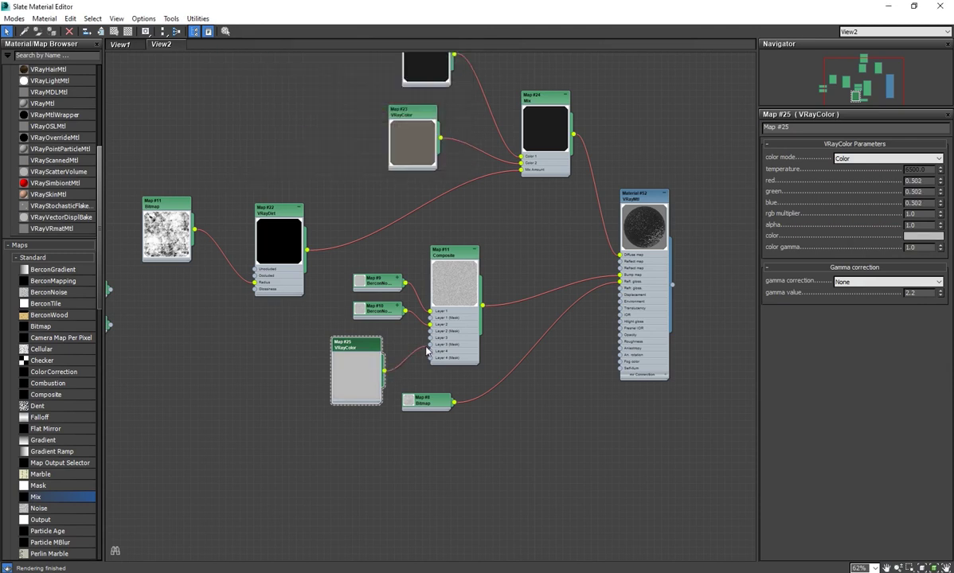
Wire grey Map #25 into Composite Layer 3 and tuck the collapsed node into place
drag(426, 350, 410, 345)
key(Escape)
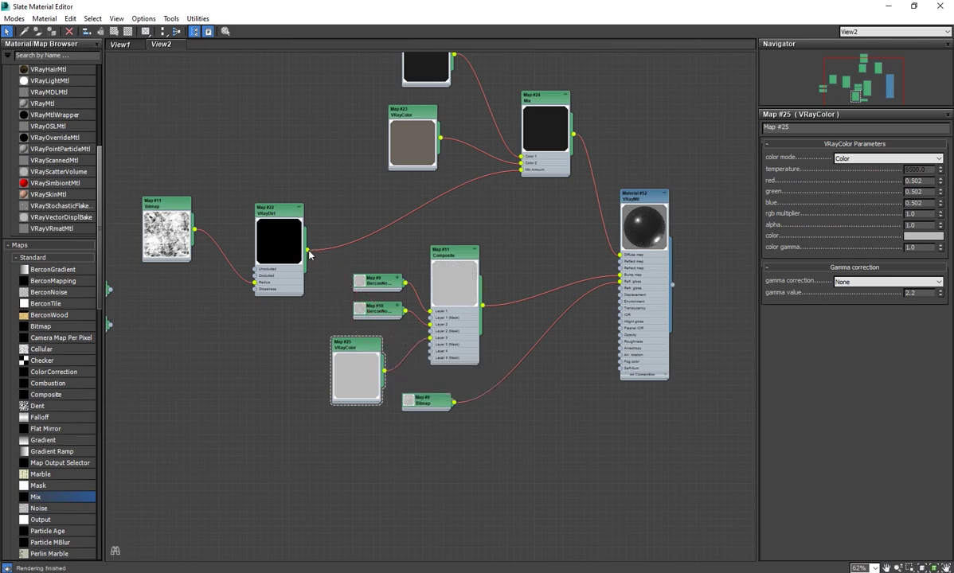
drag(363, 353, 379, 354)
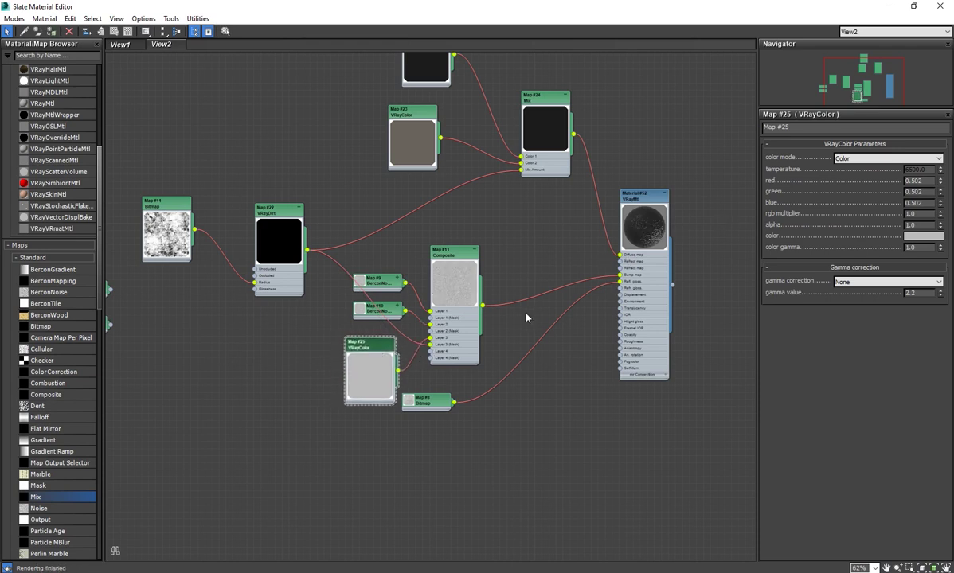
double_click(367, 373)
drag(373, 351, 381, 357)
double_click(680, 6)
Enable region rendering in the V-Ray frame buffer and start a new render
click(610, 271)
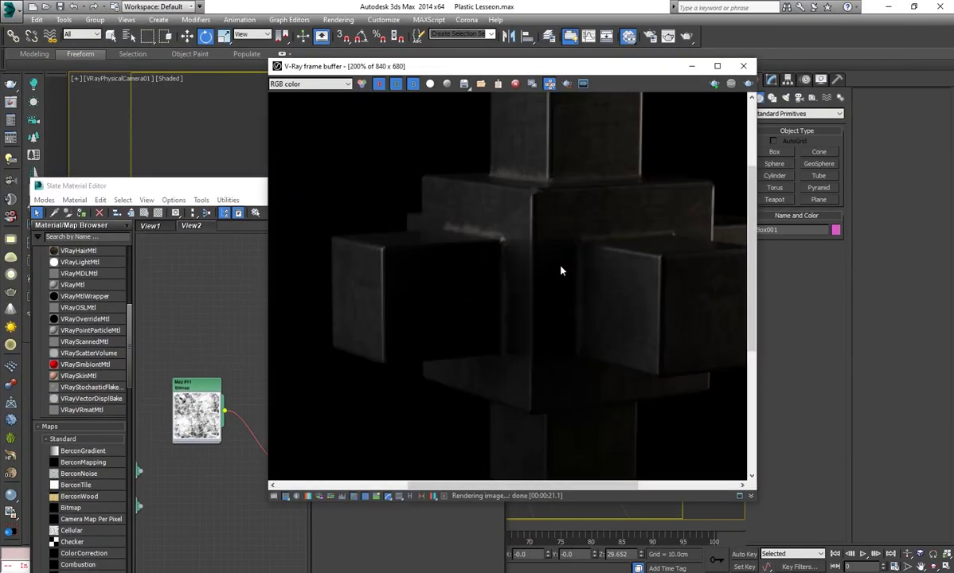
click(567, 86)
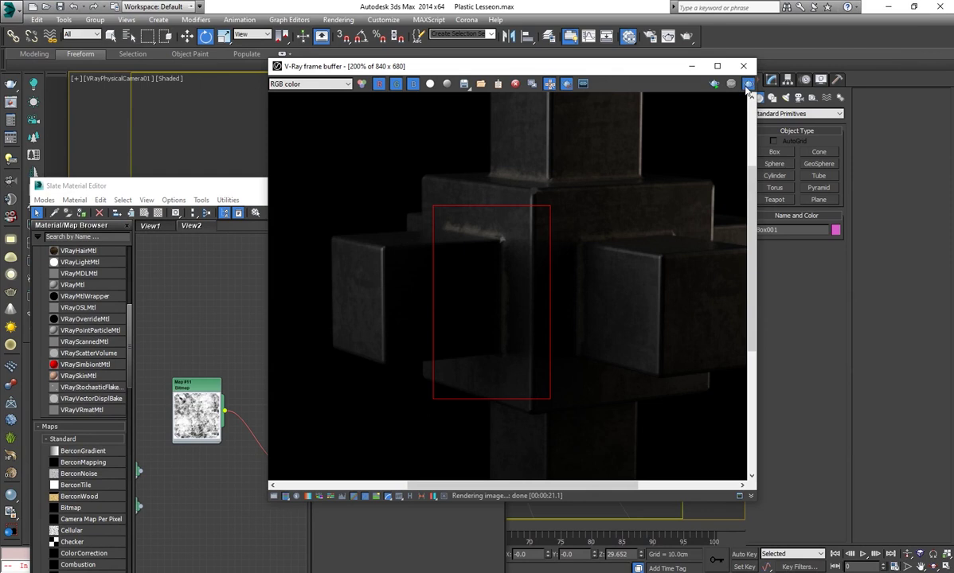
key(shift+q)
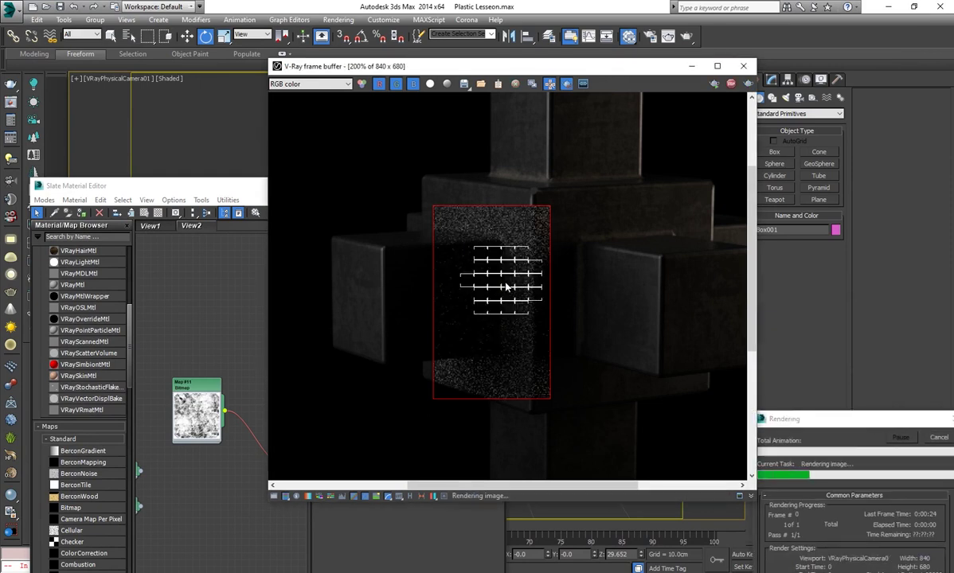
Zoom and pan the render to inspect the rewired bump, then maximize the Slate editor
scroll(498, 276, up, 2)
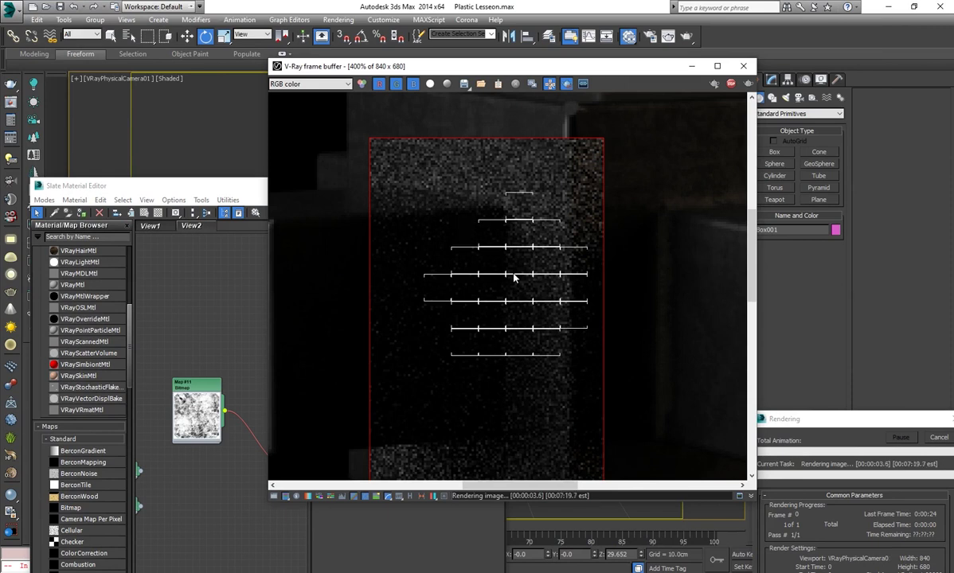
scroll(514, 275, down, 2)
scroll(516, 261, up, 2)
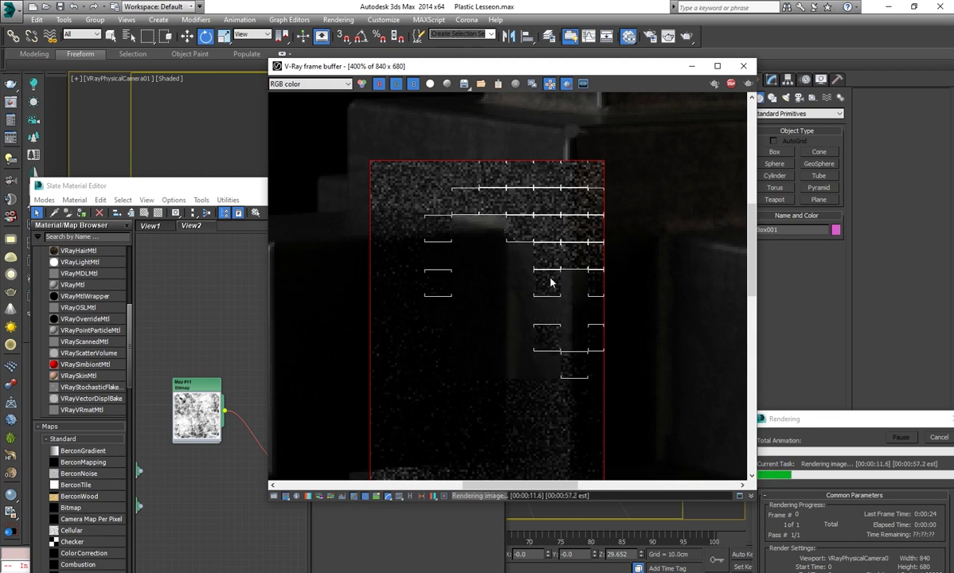
scroll(550, 282, down, 1)
scroll(558, 239, up, 1)
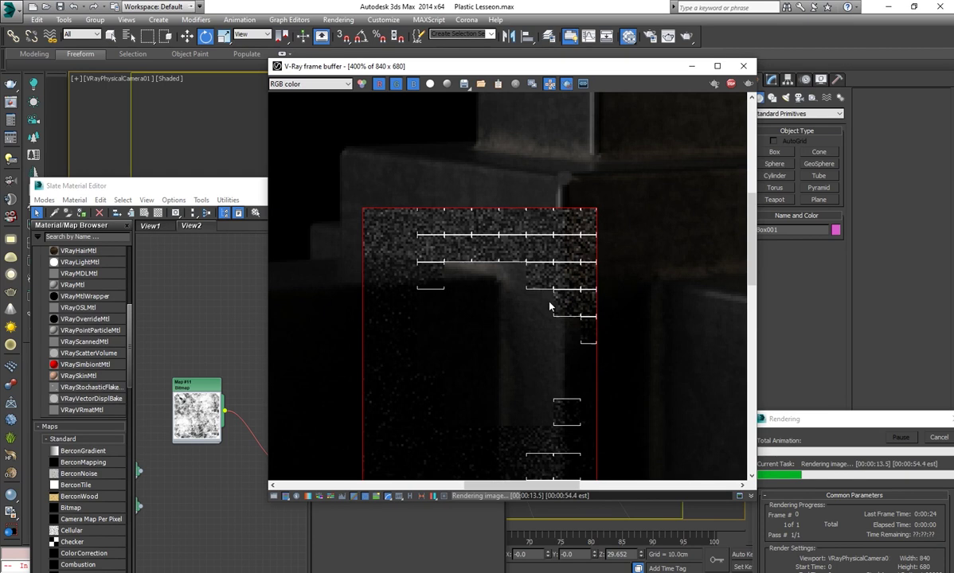
middle_drag(553, 325, 551, 300)
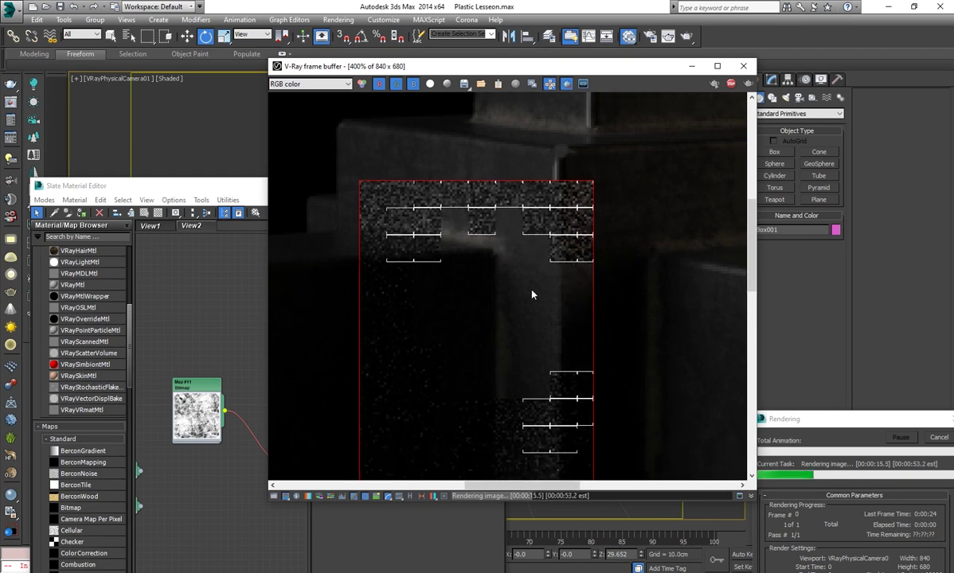
scroll(516, 283, down, 1)
scroll(540, 275, up, 1)
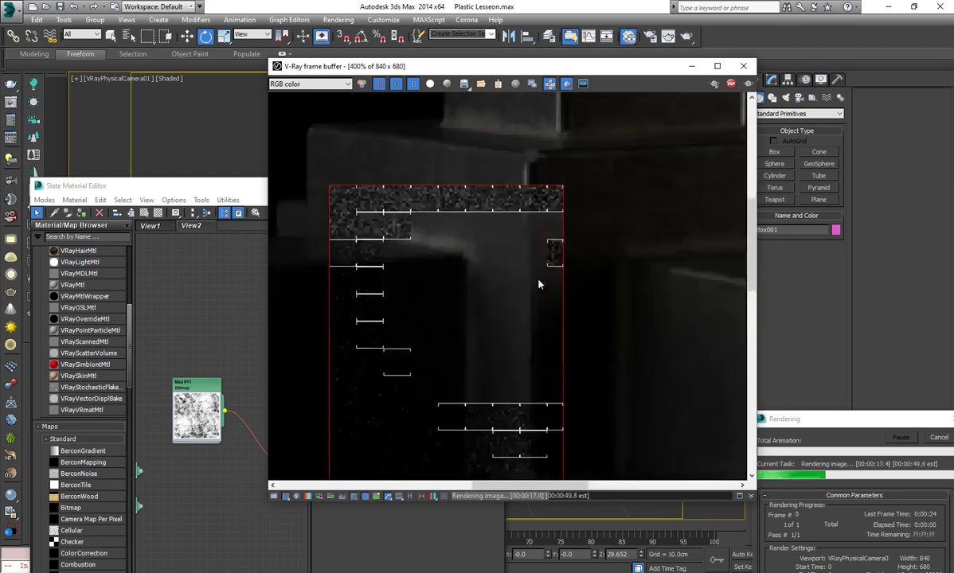
scroll(549, 311, down, 1)
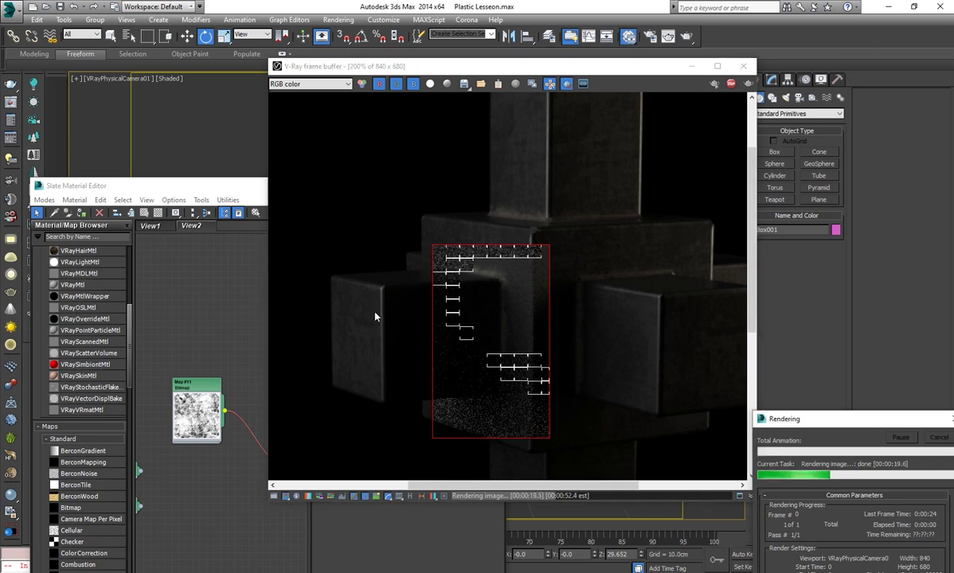
double_click(249, 188)
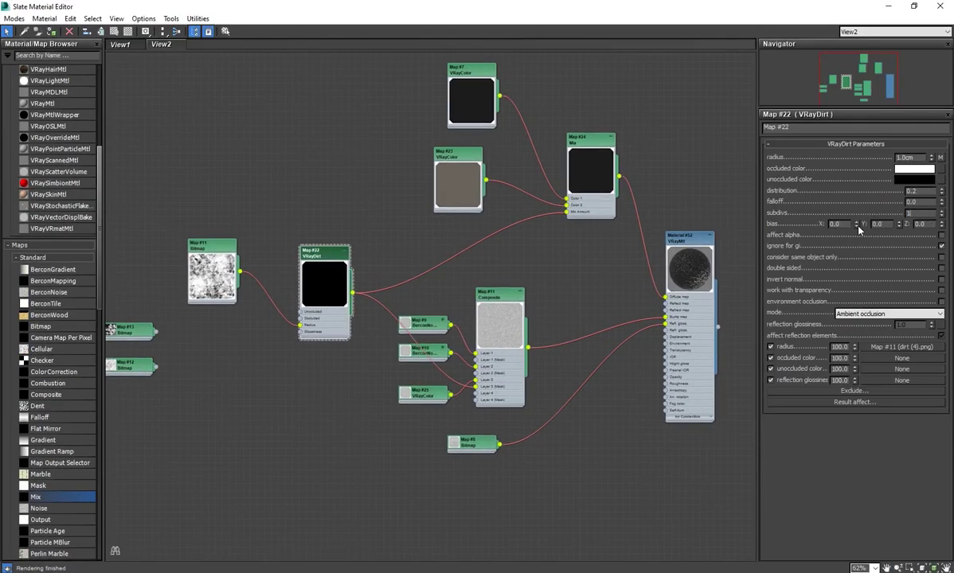
Move the Map #25 node up beside Map #10 in the node graph
middle_drag(549, 387, 511, 383)
scroll(447, 410, up, 1)
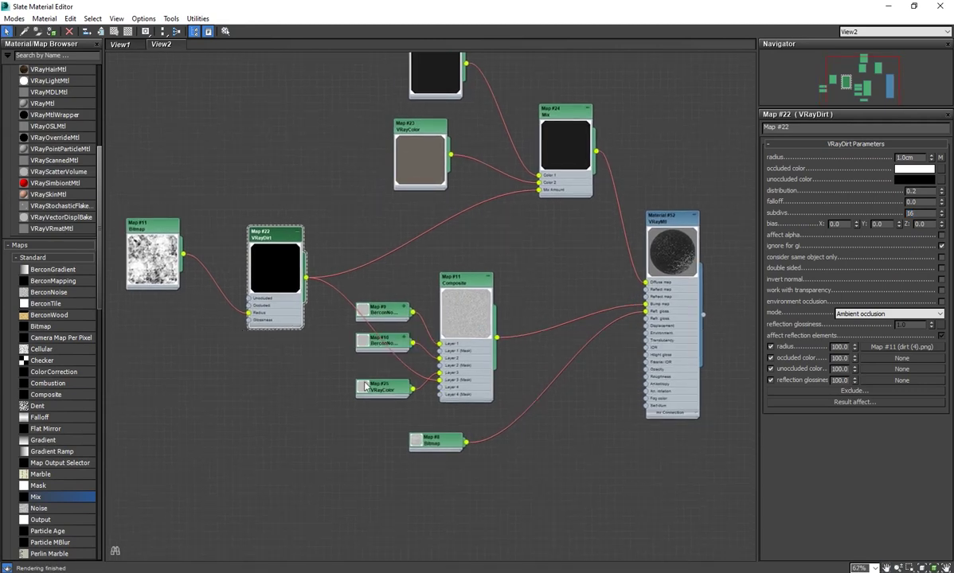
drag(365, 387, 365, 370)
scroll(404, 434, down, 1)
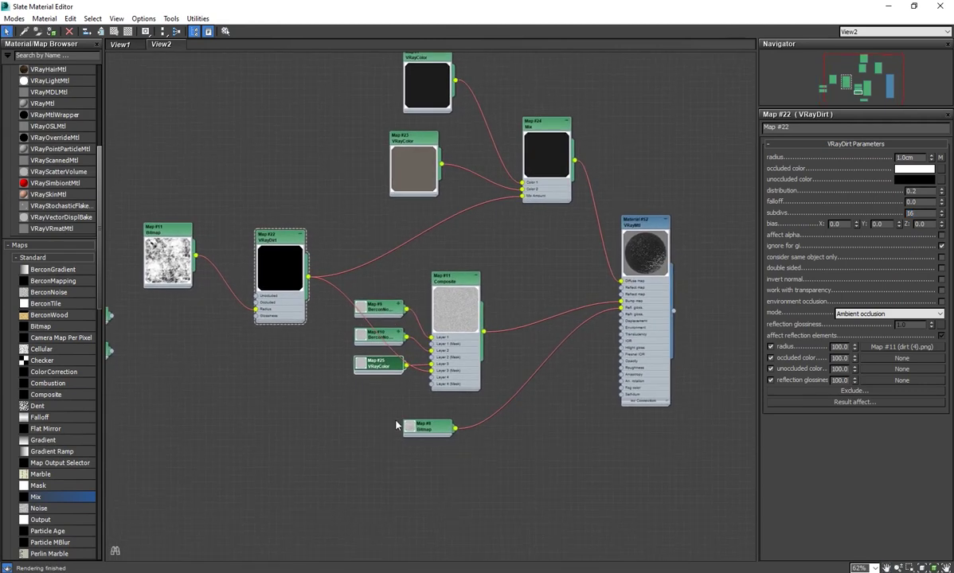
scroll(453, 347, up, 1)
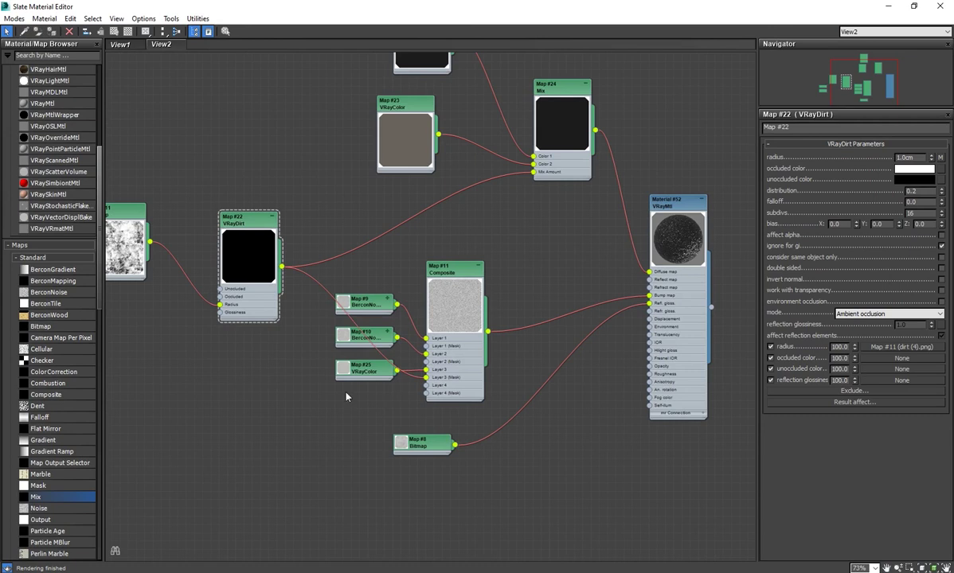
middle_drag(347, 396, 418, 383)
Bring Map #12 near the Composite and view its scratch_3.png image full size
double_click(151, 354)
drag(158, 355, 412, 374)
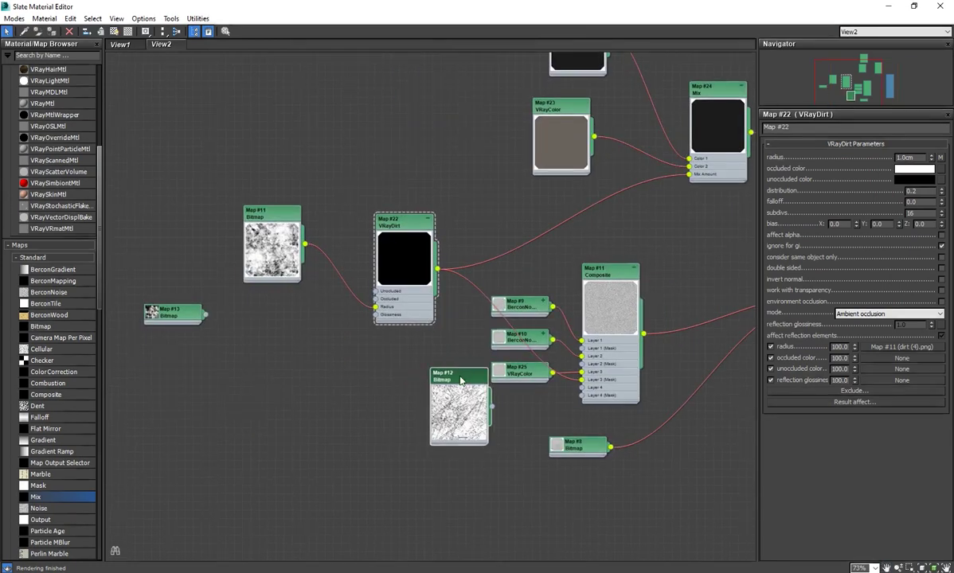
double_click(411, 374)
click(915, 312)
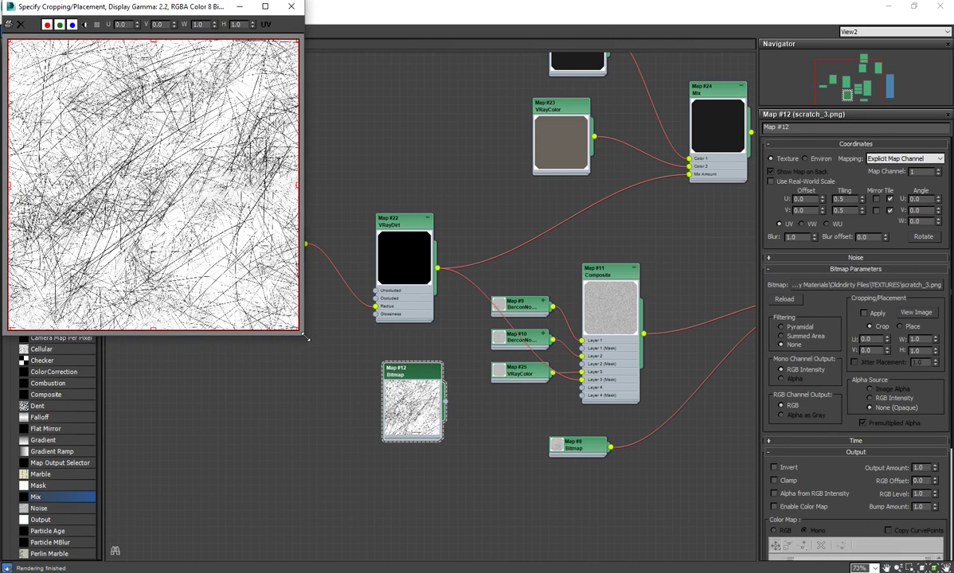
drag(305, 337, 631, 526)
scroll(341, 278, up, 2)
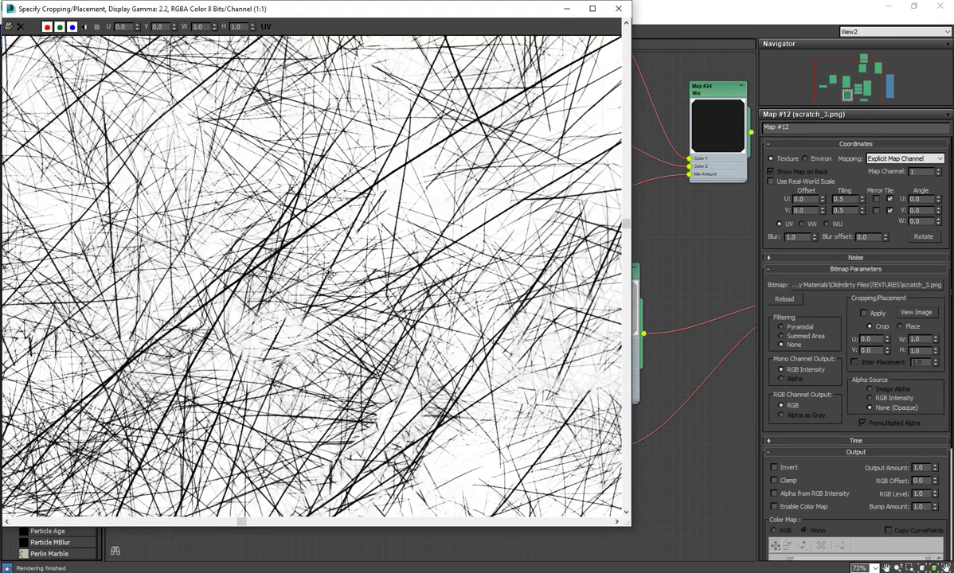
scroll(328, 274, down, 1)
click(611, 15)
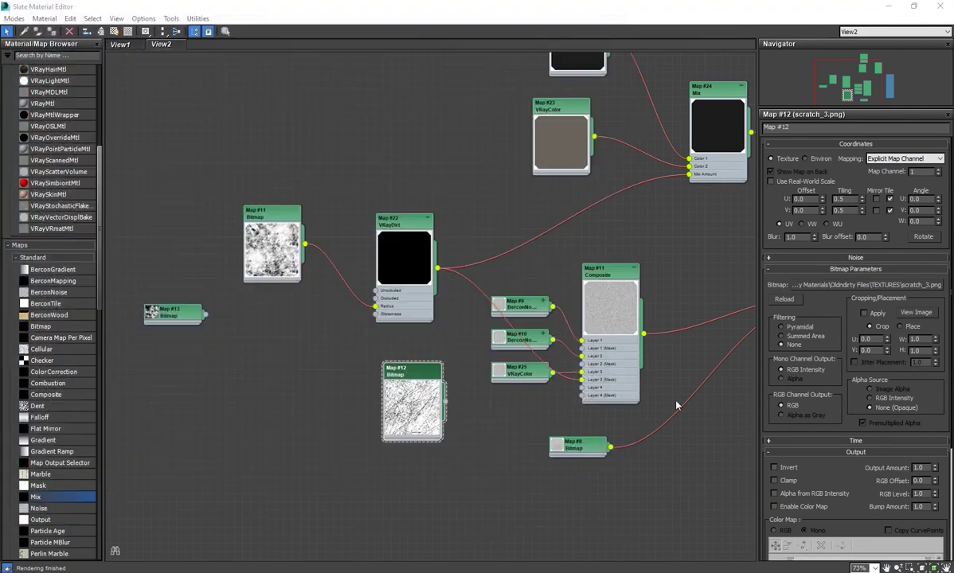
mouse_move(522, 411)
middle_down()
mouse_move(381, 378)
mouse_move(389, 402)
middle_up()
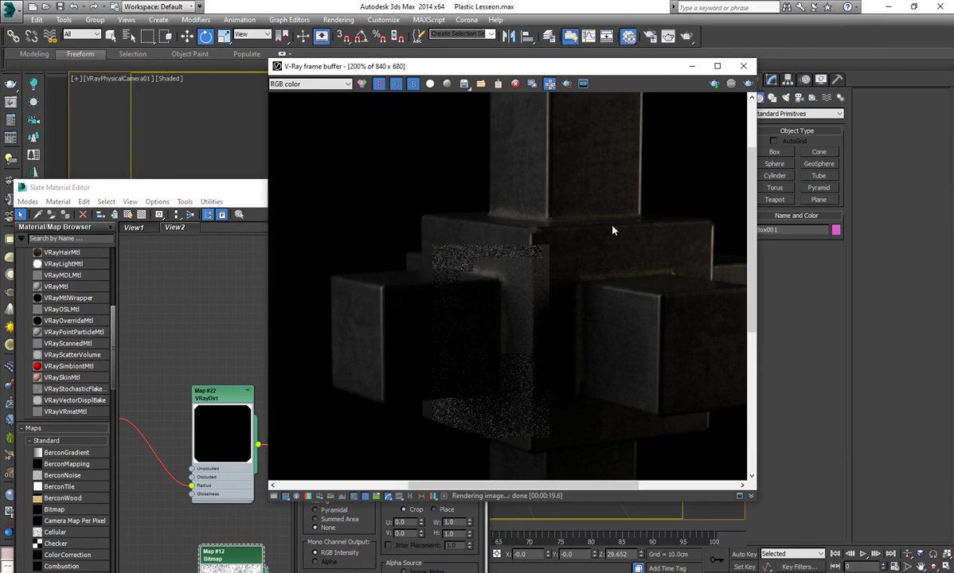
End viewport isolation to show the whole shader-ball scene and deselect everything
scroll(575, 211, down, 3)
right_click(667, 241)
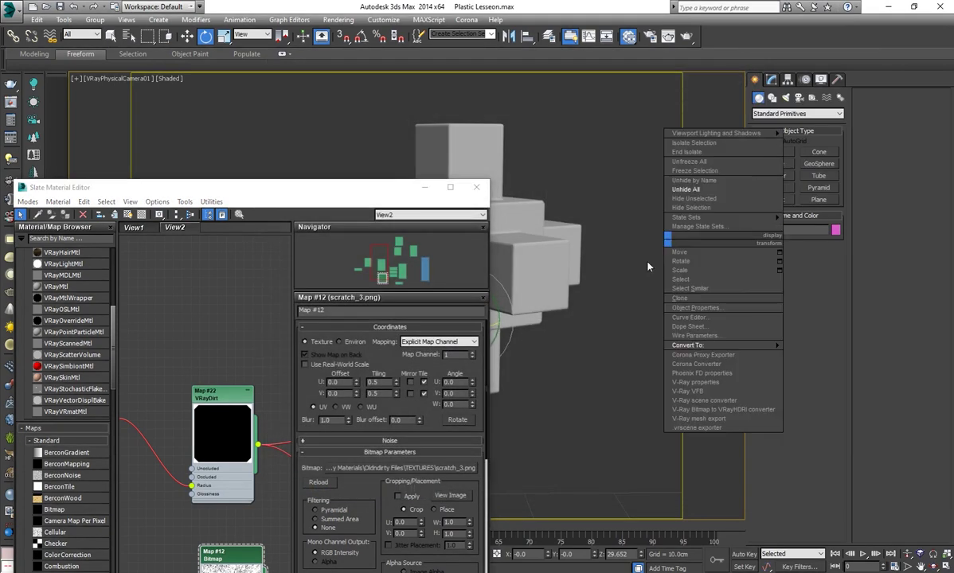
drag(380, 190, 308, 156)
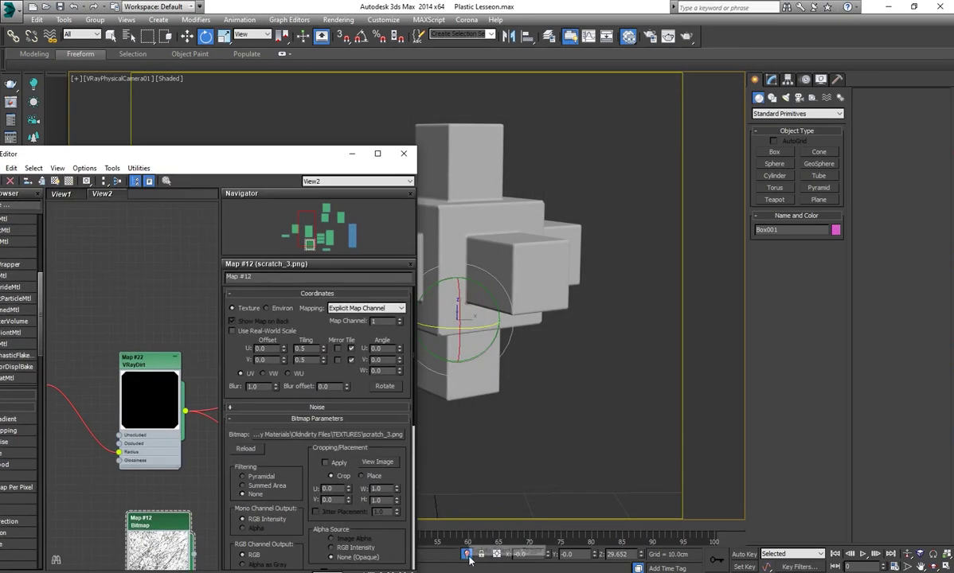
click(467, 554)
right_click(469, 230)
click(513, 211)
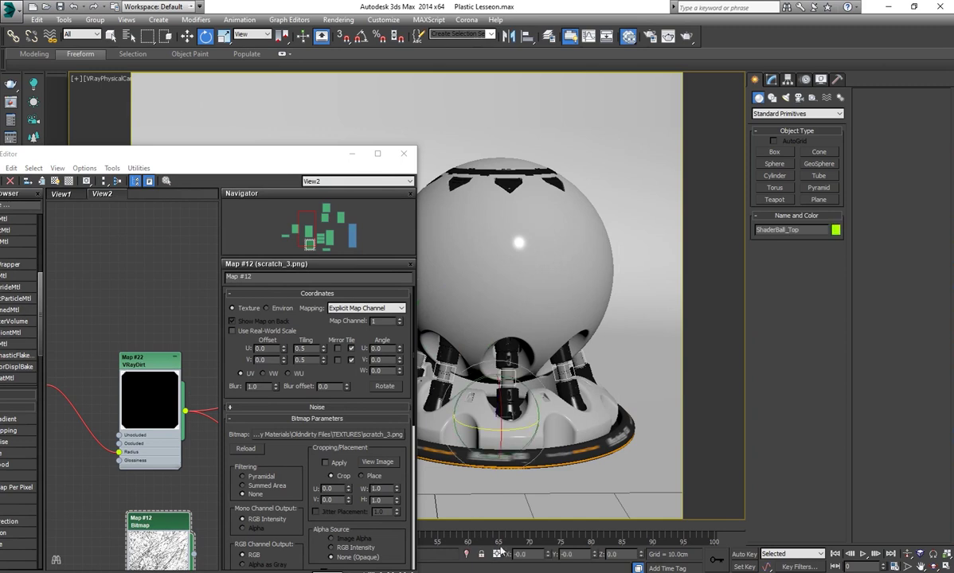
click(467, 554)
drag(270, 164, 301, 79)
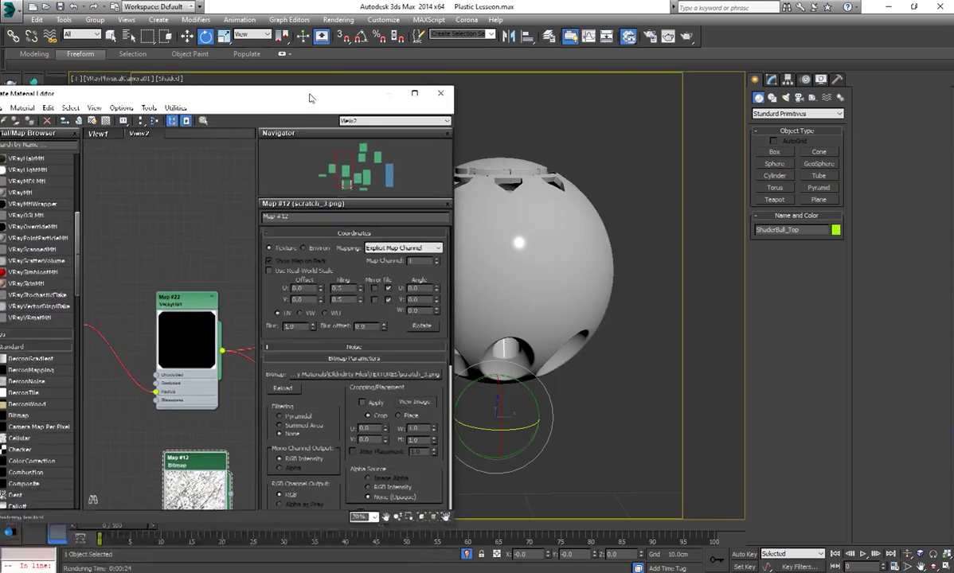
click(467, 554)
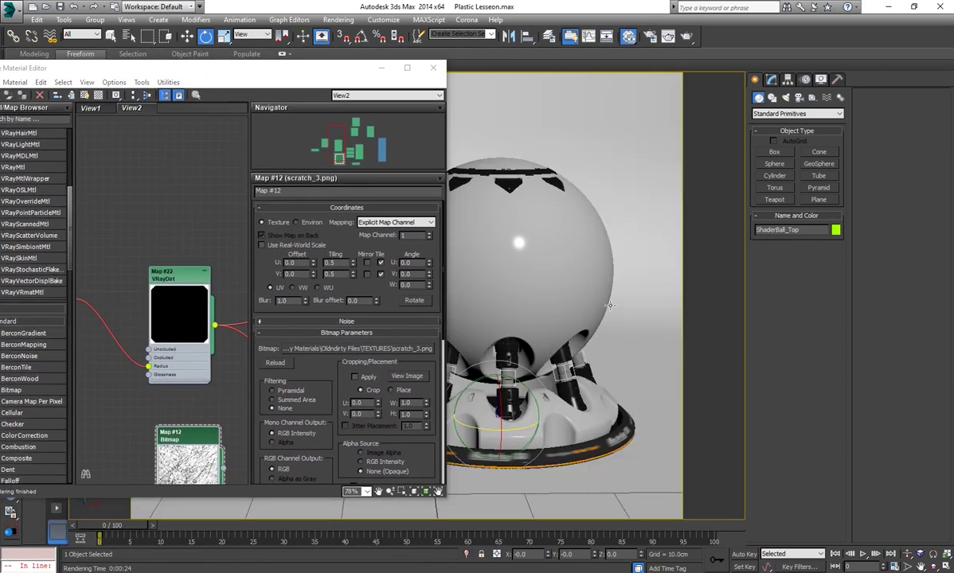
right_click(651, 236)
click(673, 206)
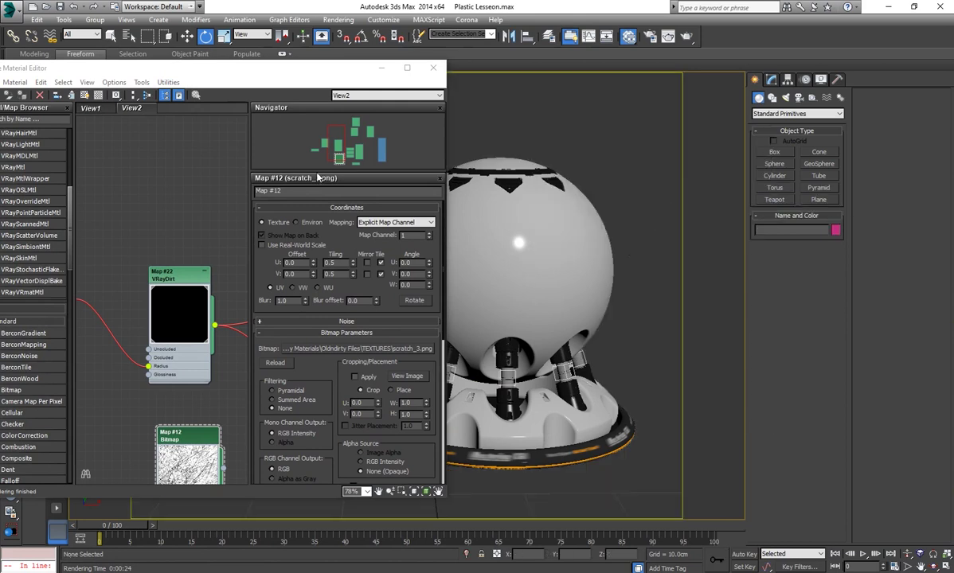
Maximize the Slate editor, leave Map #12 filtering at None, and start dragging its output link
drag(277, 72, 500, 62)
middle_drag(427, 374, 348, 278)
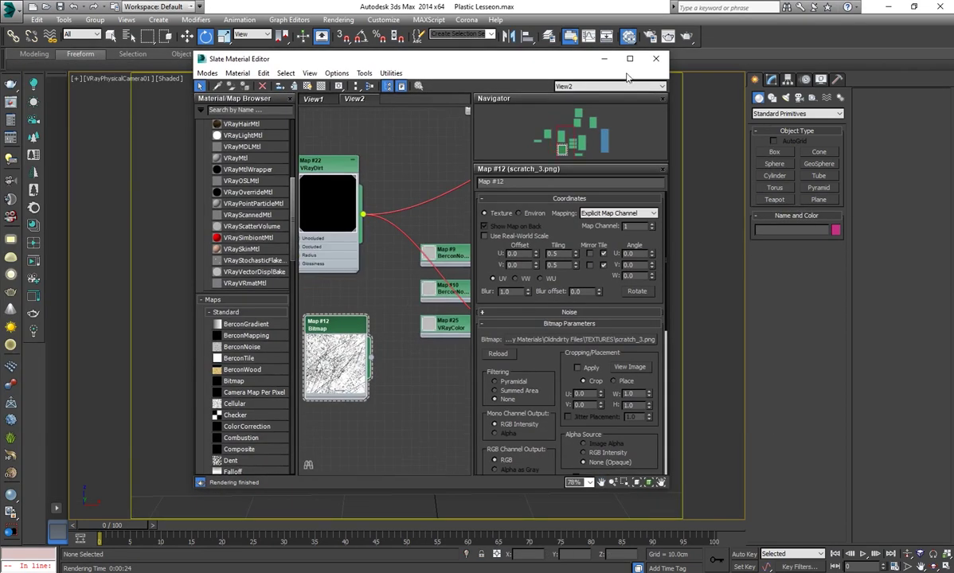
click(629, 58)
middle_drag(452, 330, 576, 374)
click(795, 328)
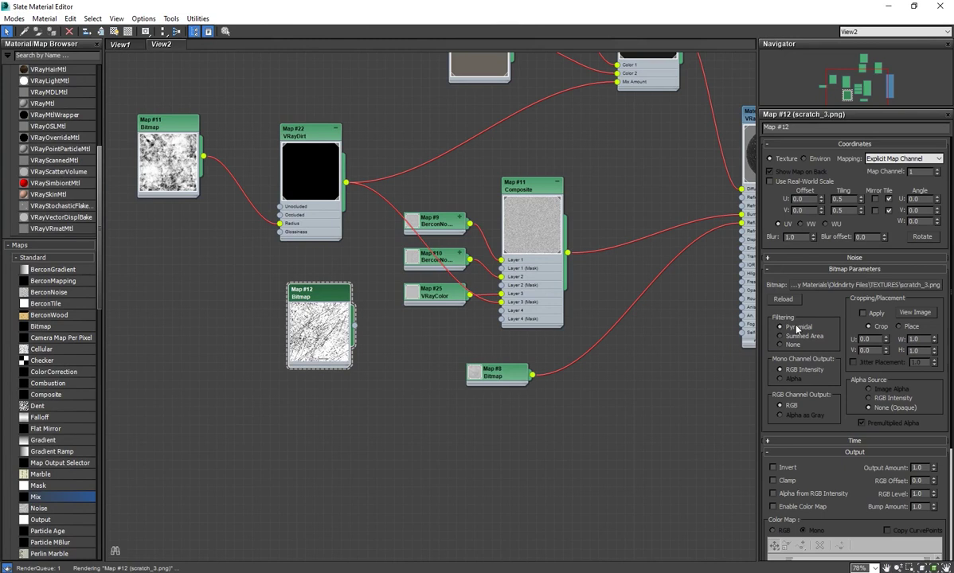
click(787, 345)
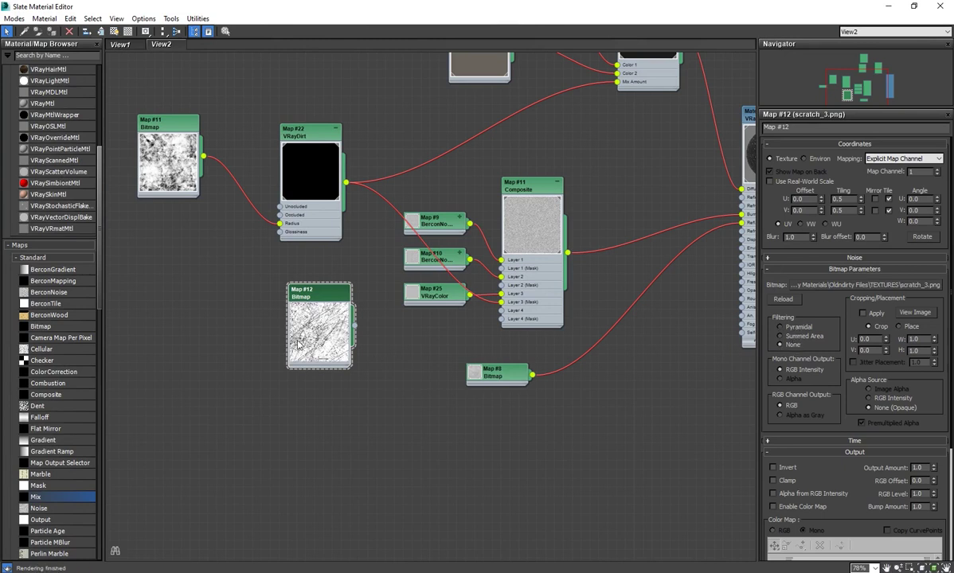
middle_drag(396, 332, 372, 391)
drag(332, 385, 479, 393)
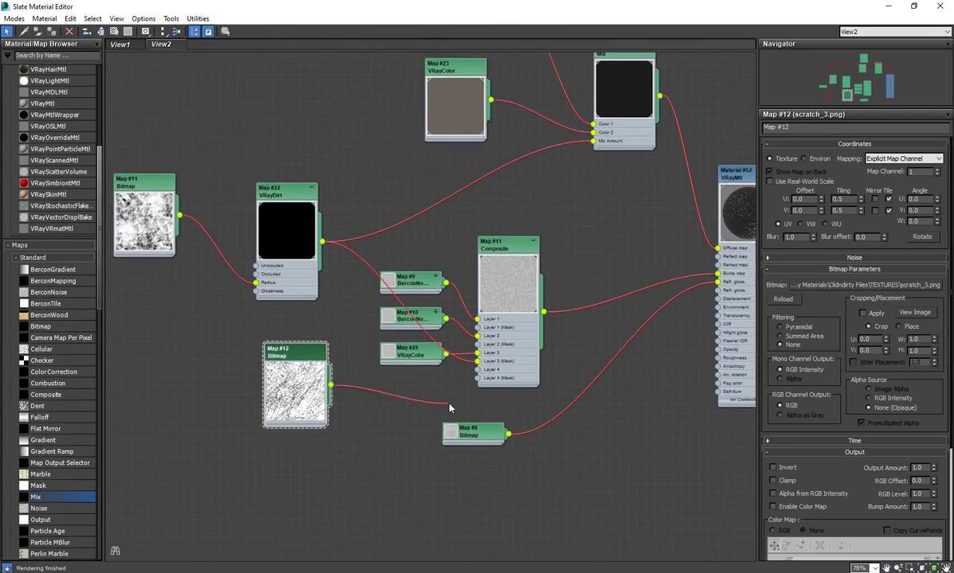
Wire scratch bitmap Map #12 into Composite Layer 4 and set its blend mode to Multiply
middle_drag(469, 392, 408, 409)
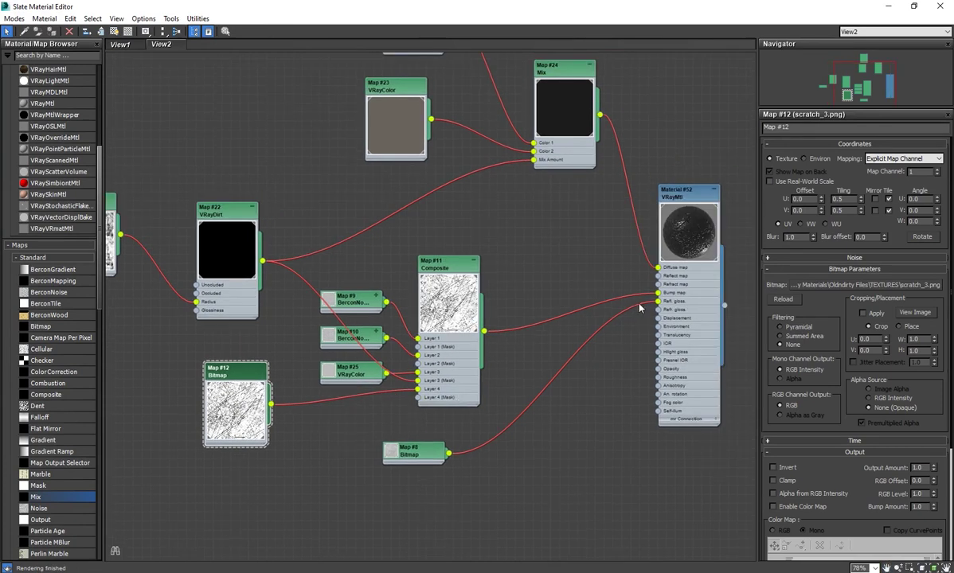
double_click(457, 274)
click(825, 195)
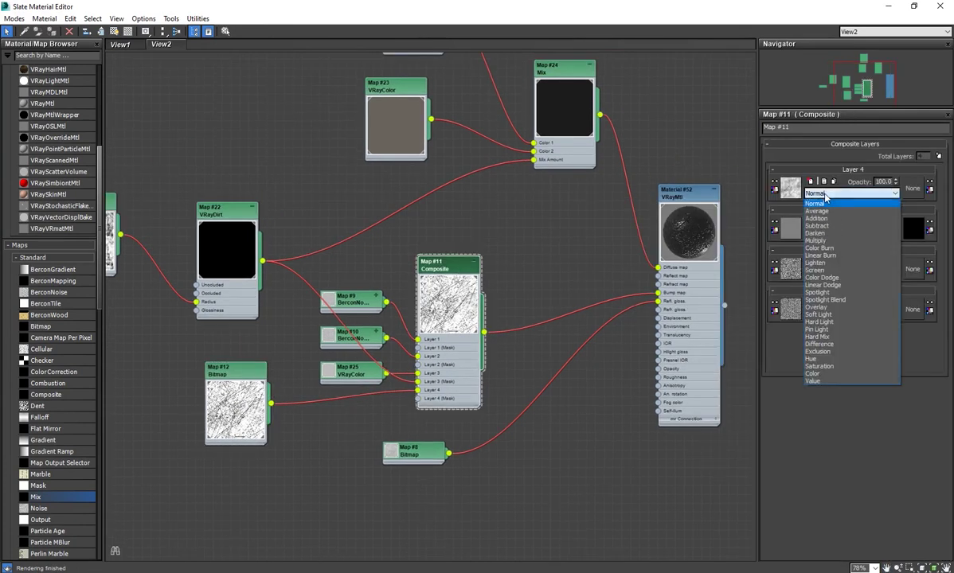
click(828, 241)
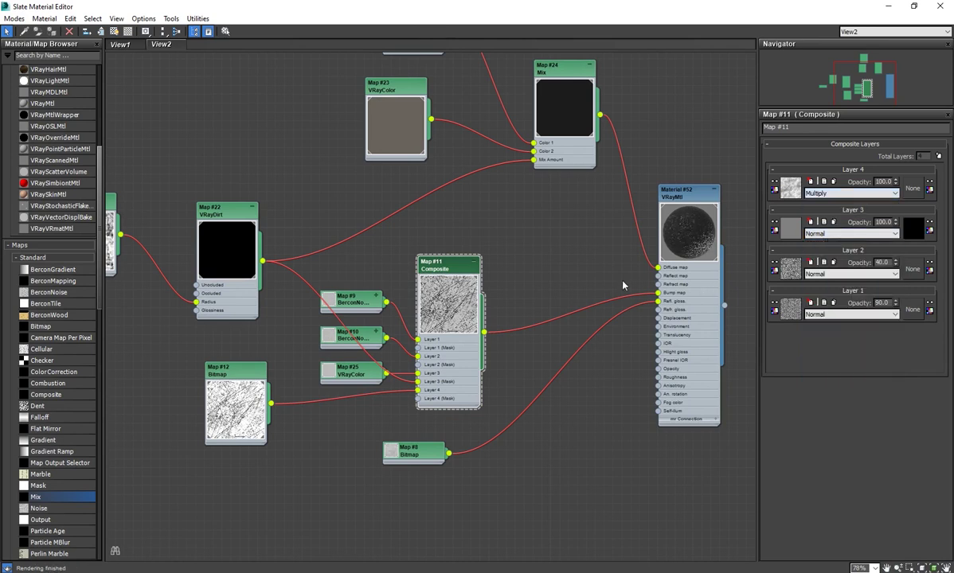
scroll(653, 305, up, 2)
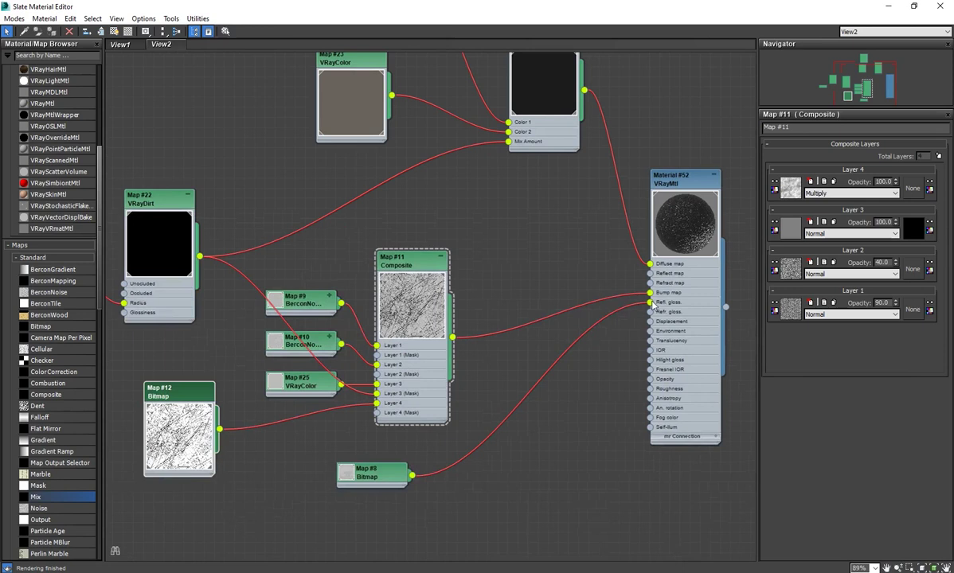
drag(197, 395, 238, 384)
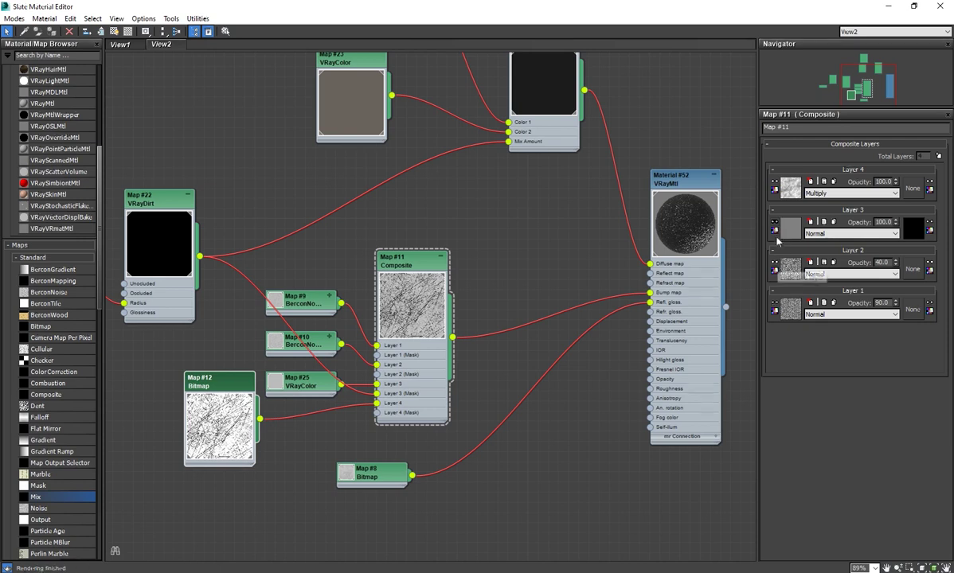
click(777, 270)
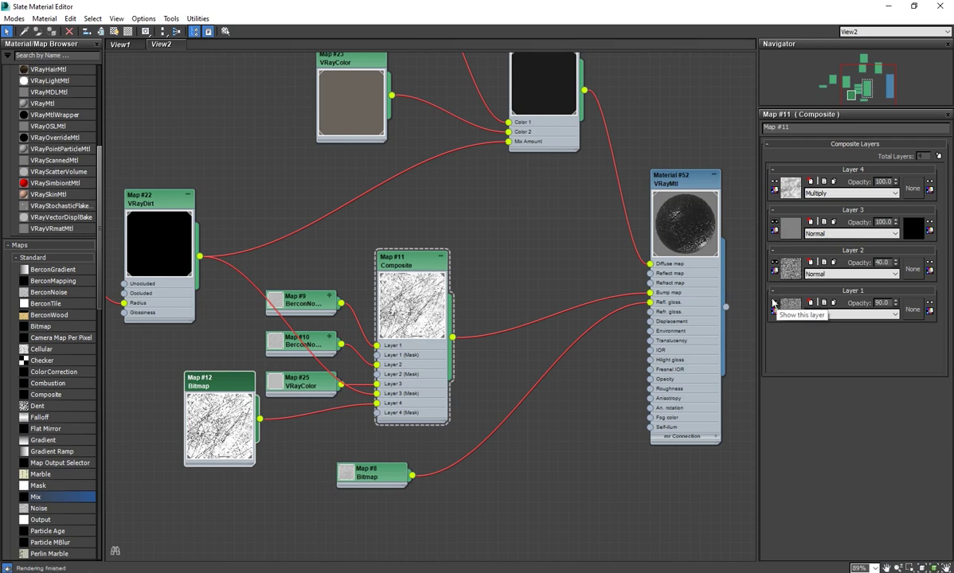
mouse_move(767, 5)
mouse_down()
mouse_move(395, 125)
mouse_move(260, 76)
mouse_up()
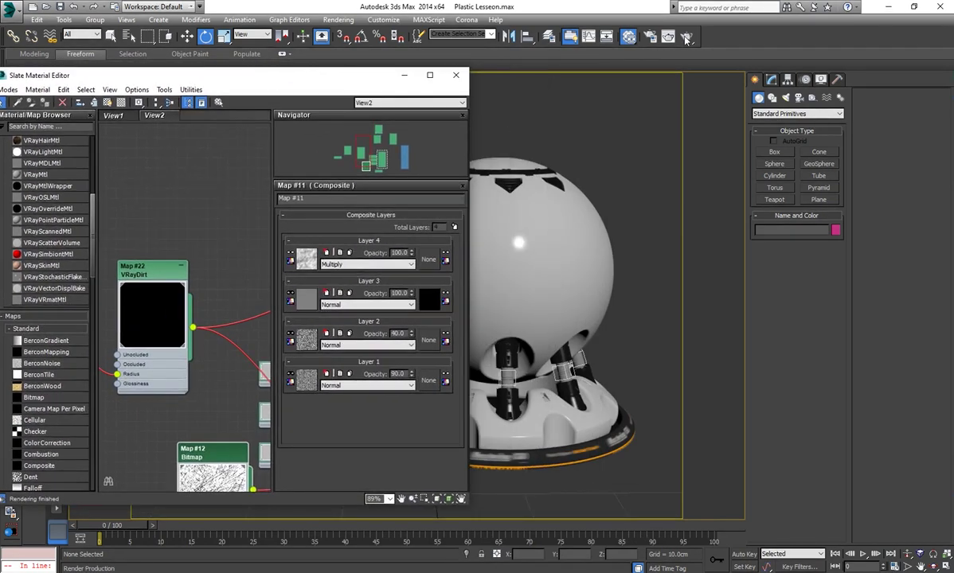
Open scratch bitmap Map #12 and show its texture on the viewport shader ball
middle_drag(223, 455, 193, 427)
double_click(193, 428)
double_click(193, 427)
click(107, 103)
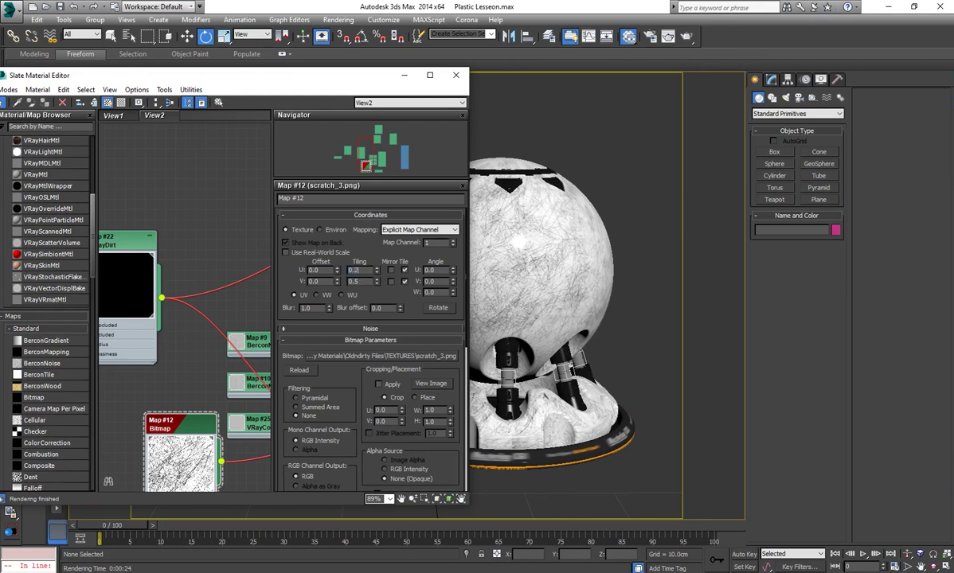
Set Map #12's U and V tiling to 0.3 and start a test render
key(Tab)
text(0.)
key(Return)
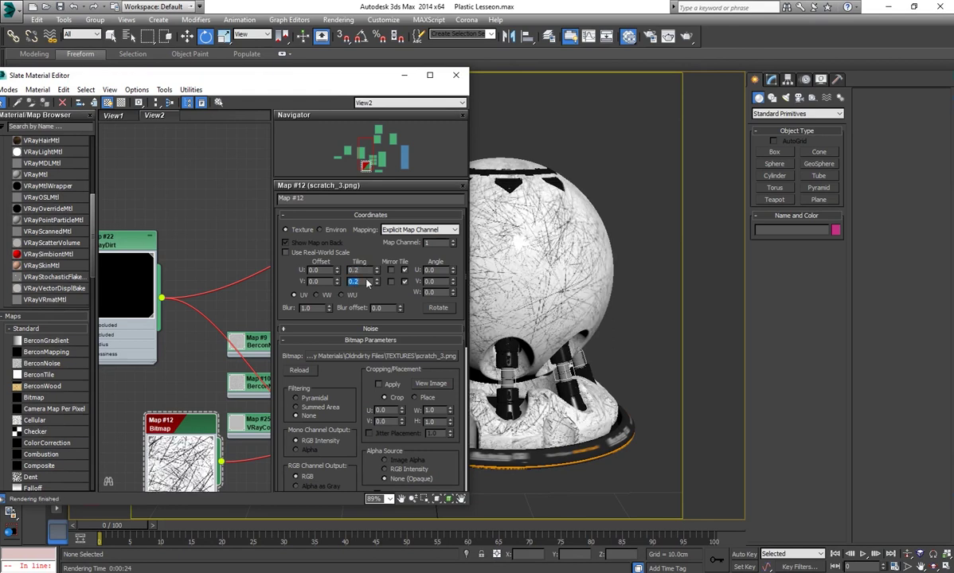
text(0.3)
key(Tab)
text(0.3)
key(Return)
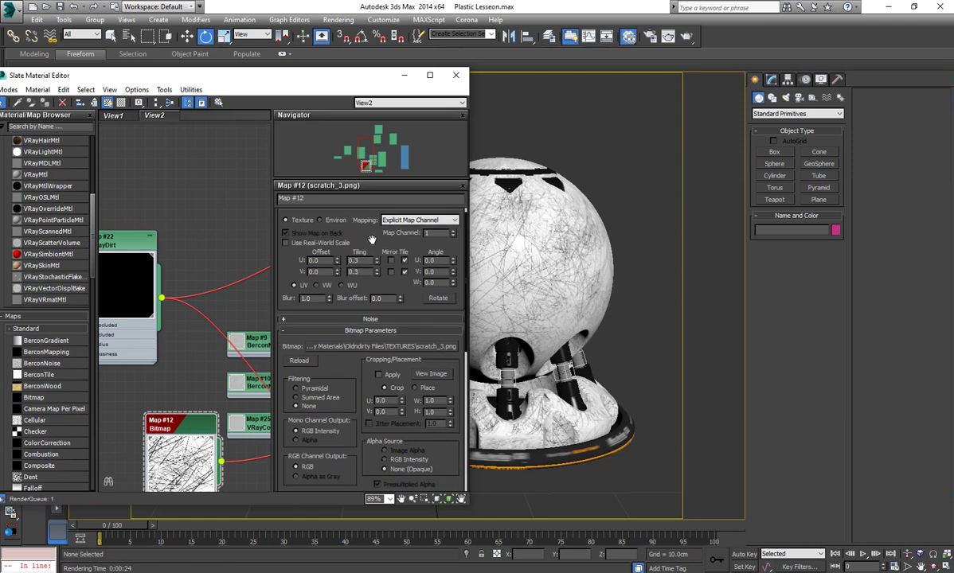
click(647, 33)
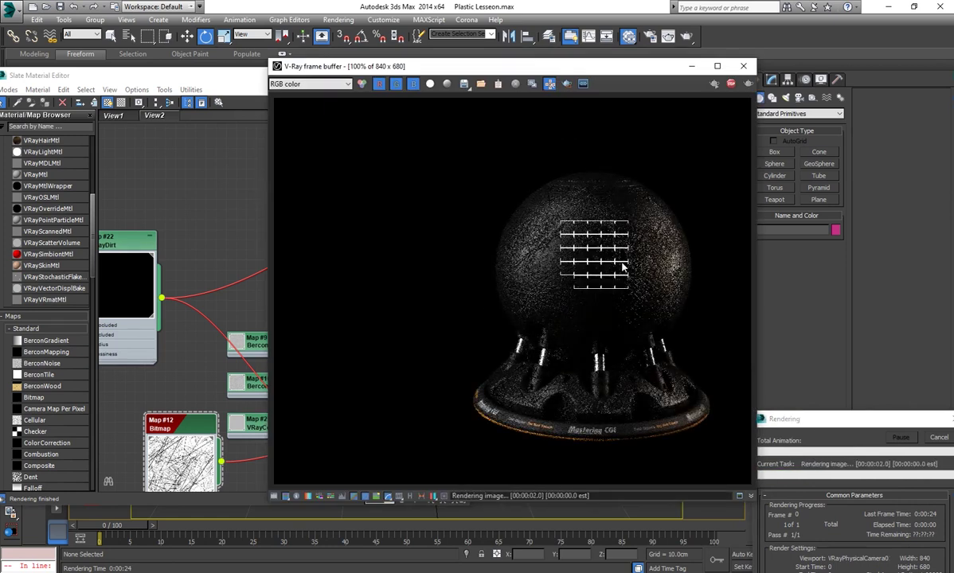
Zoom and pan around the rendered sphere to inspect the scratch bump
scroll(609, 263, up, 2)
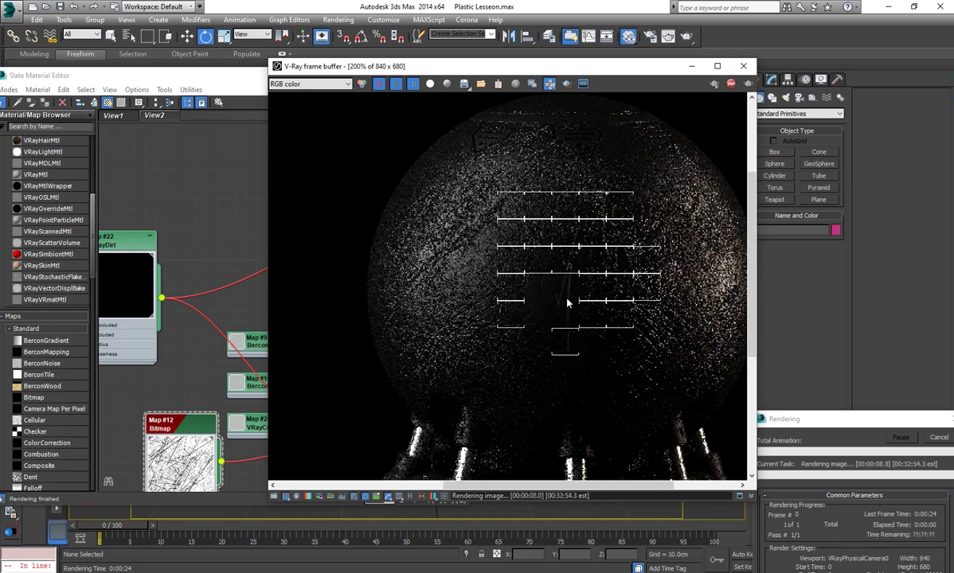
middle_drag(566, 302, 541, 294)
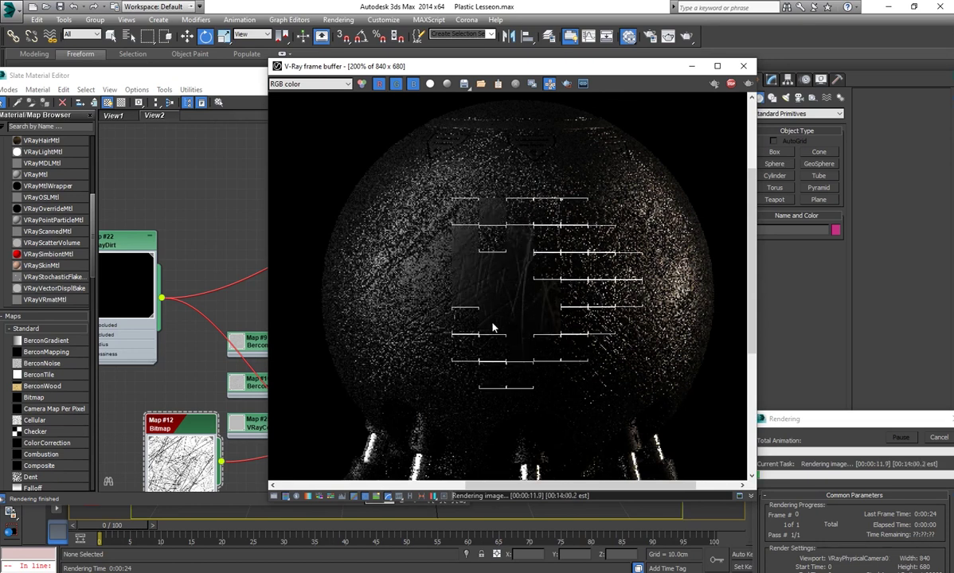
middle_drag(517, 319, 502, 291)
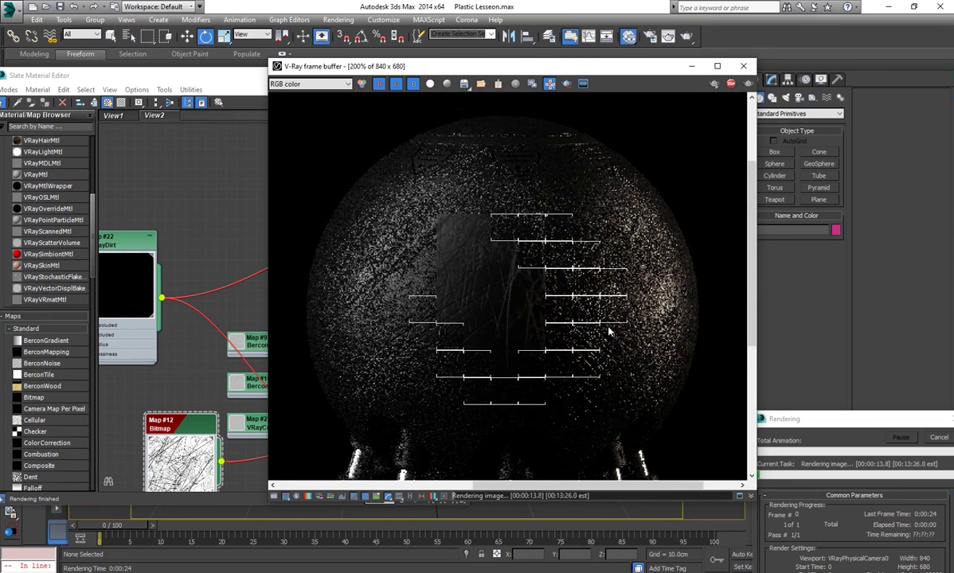
scroll(542, 328, up, 1)
scroll(623, 318, down, 2)
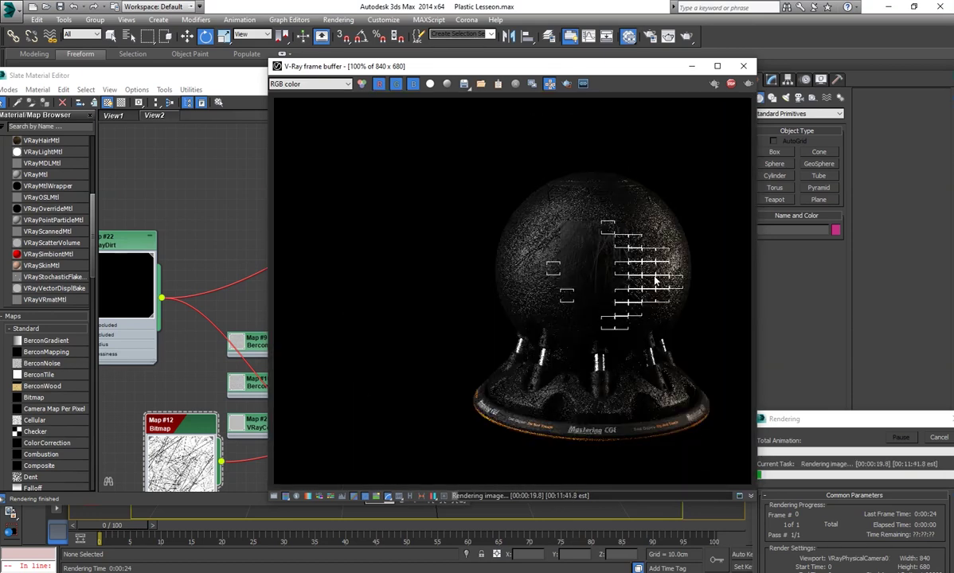
scroll(622, 251, up, 1)
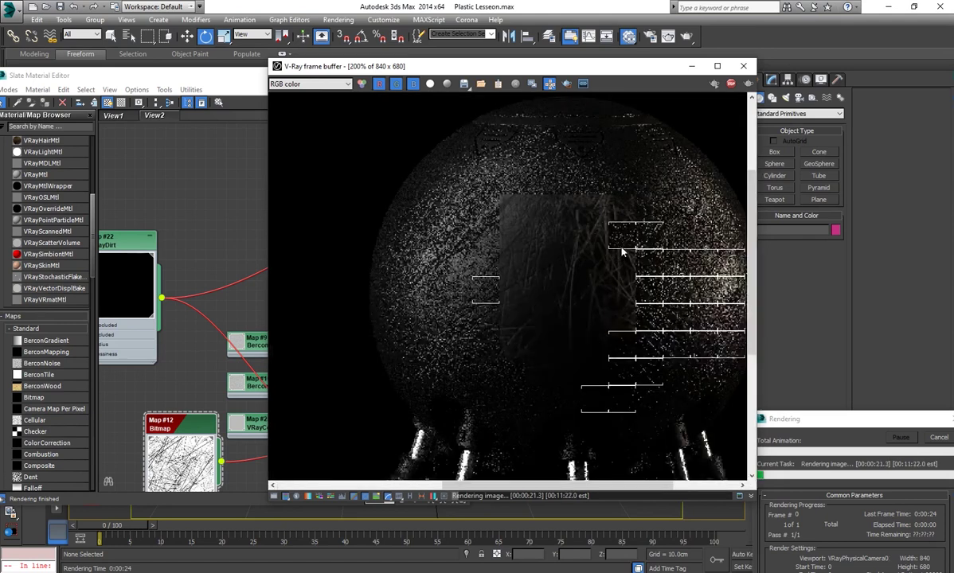
middle_drag(628, 303, 590, 247)
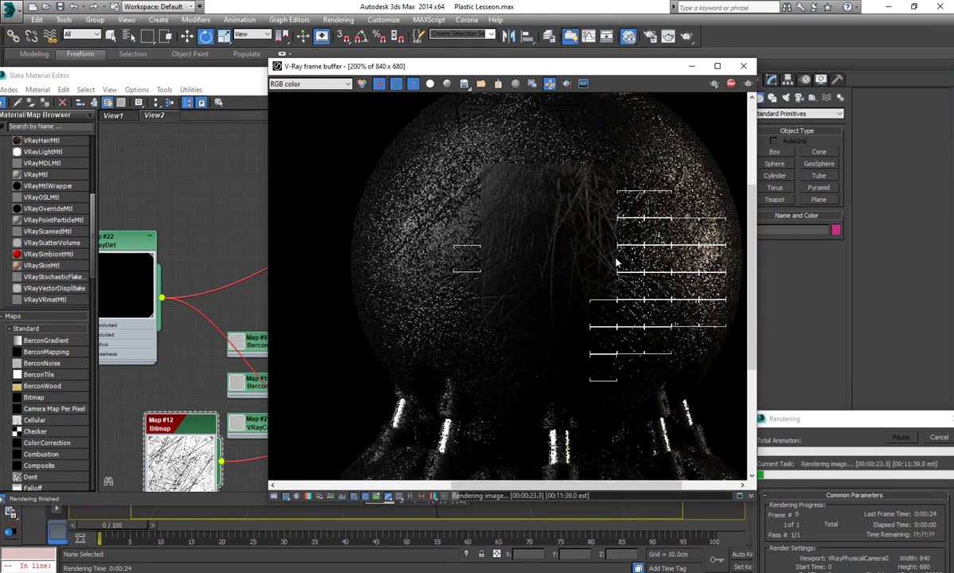
drag(509, 66, 264, 126)
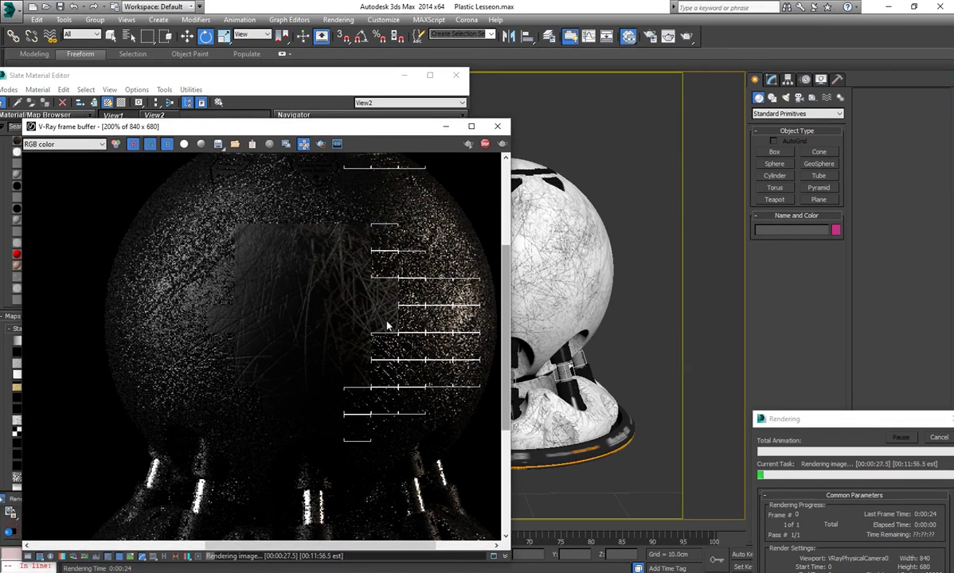
middle_drag(386, 327, 422, 261)
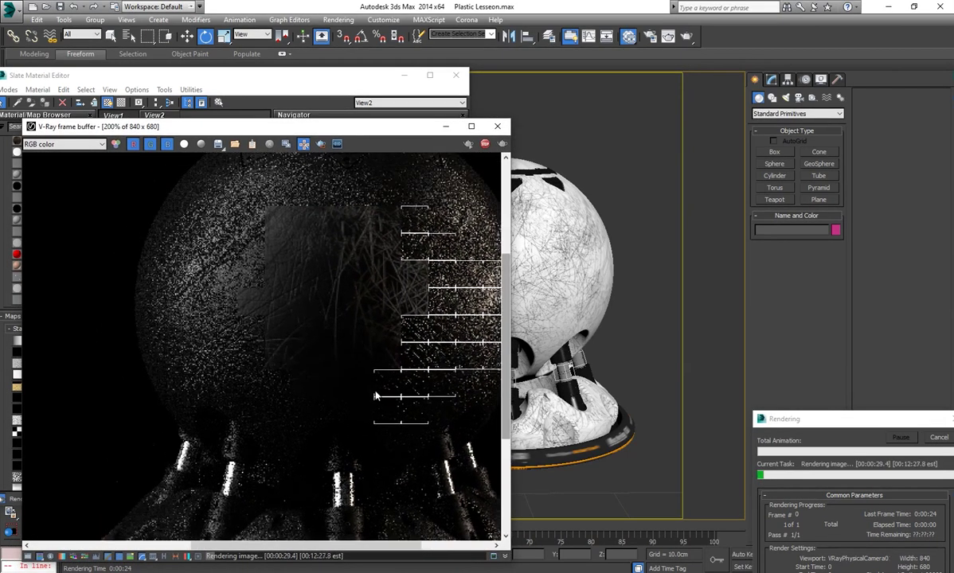
scroll(404, 318, down, 2)
scroll(408, 303, up, 2)
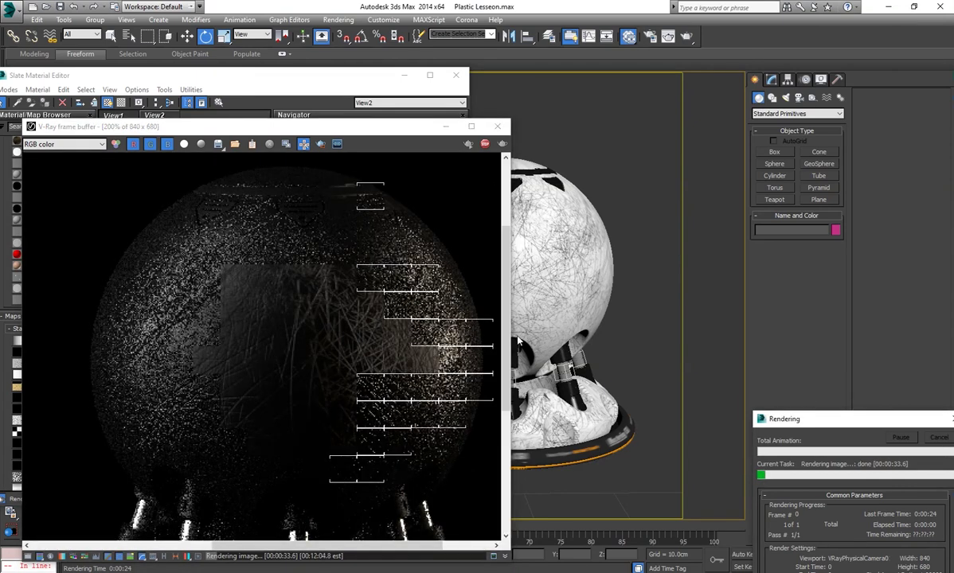
Cancel the render, enable Region render and draw a region box on the sphere
click(933, 439)
click(303, 144)
drag(298, 298, 393, 383)
click(366, 81)
scroll(218, 309, down, 2)
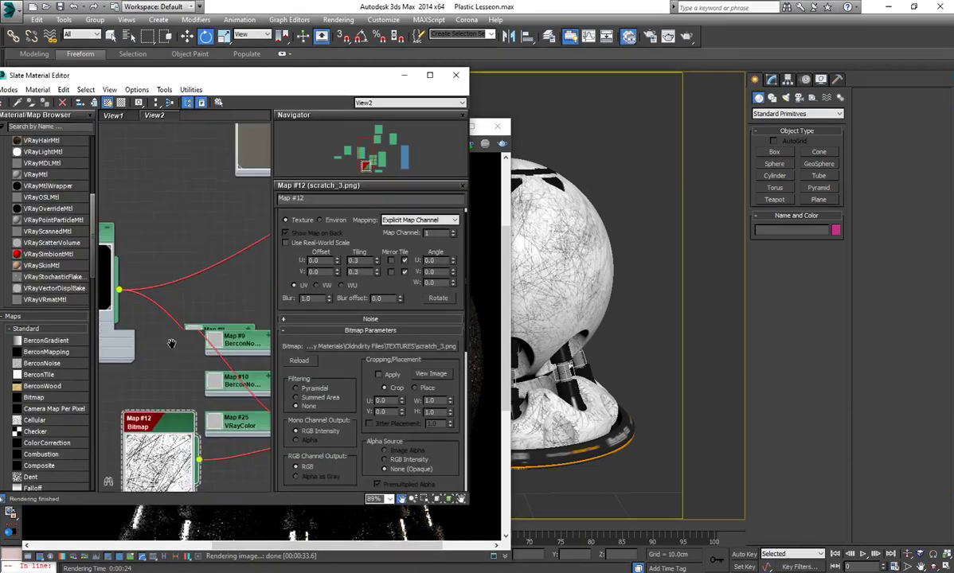
Show the Map #11 Composite layer settings and re-render the marked sphere region
middle_drag(218, 308, 237, 298)
double_click(236, 298)
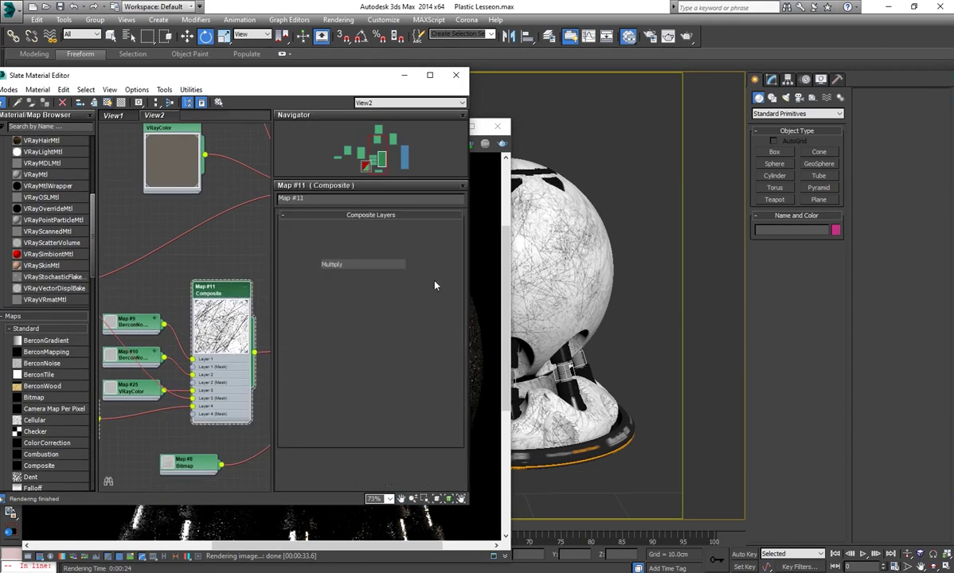
click(482, 239)
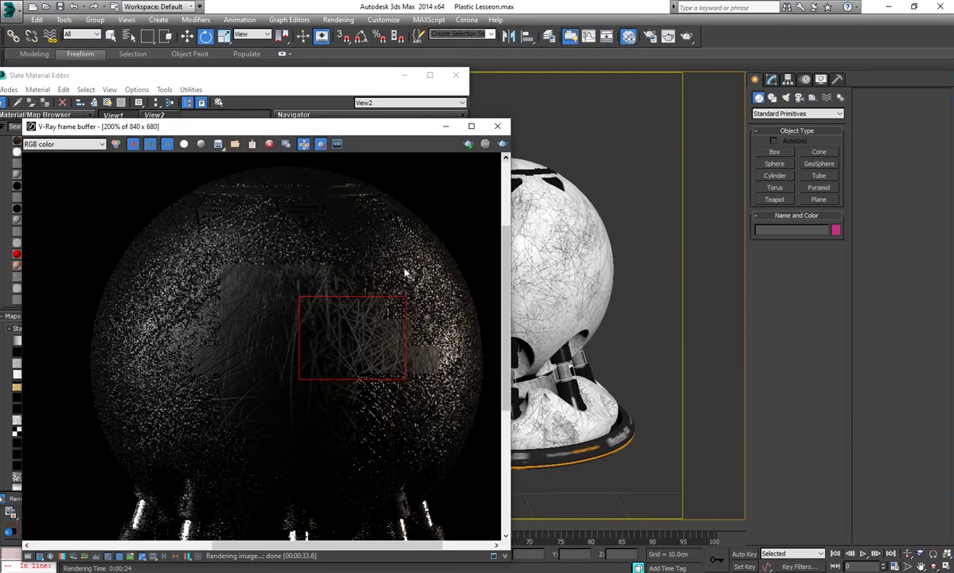
click(503, 144)
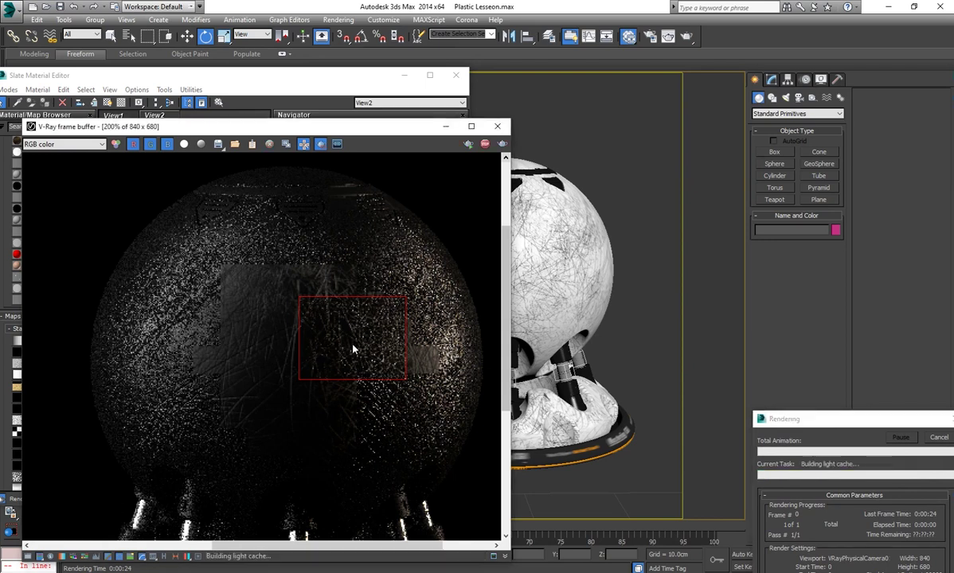
scroll(352, 347, up, 1)
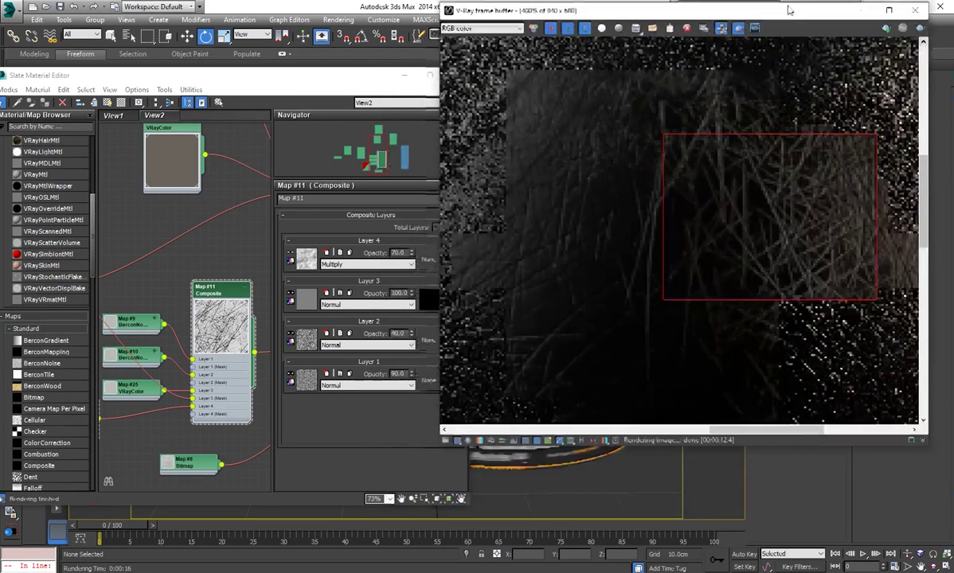
Move the render window aside and reposition the material editor and node graph
drag(371, 130, 742, 94)
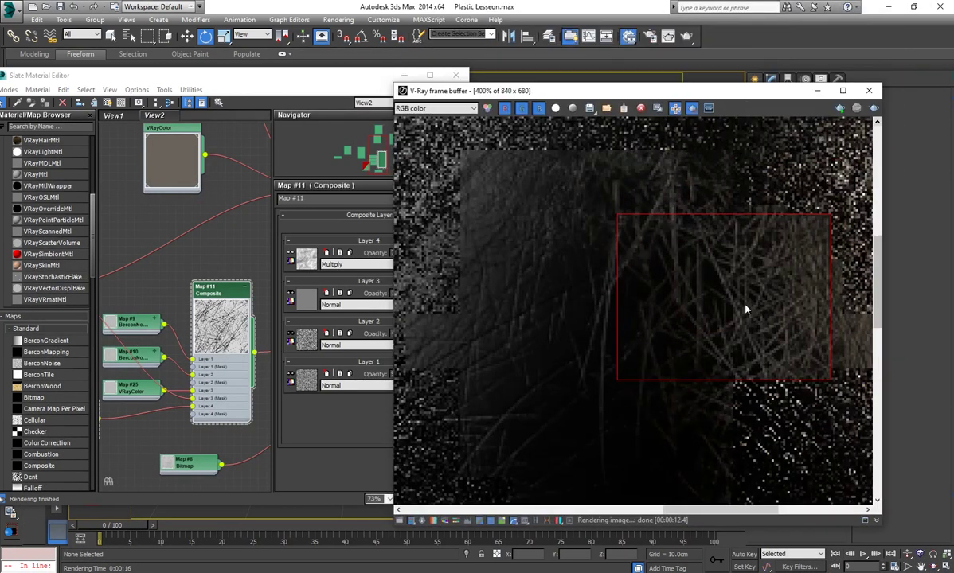
scroll(741, 308, down, 1)
scroll(704, 289, down, 2)
scroll(703, 288, up, 2)
scroll(724, 301, down, 1)
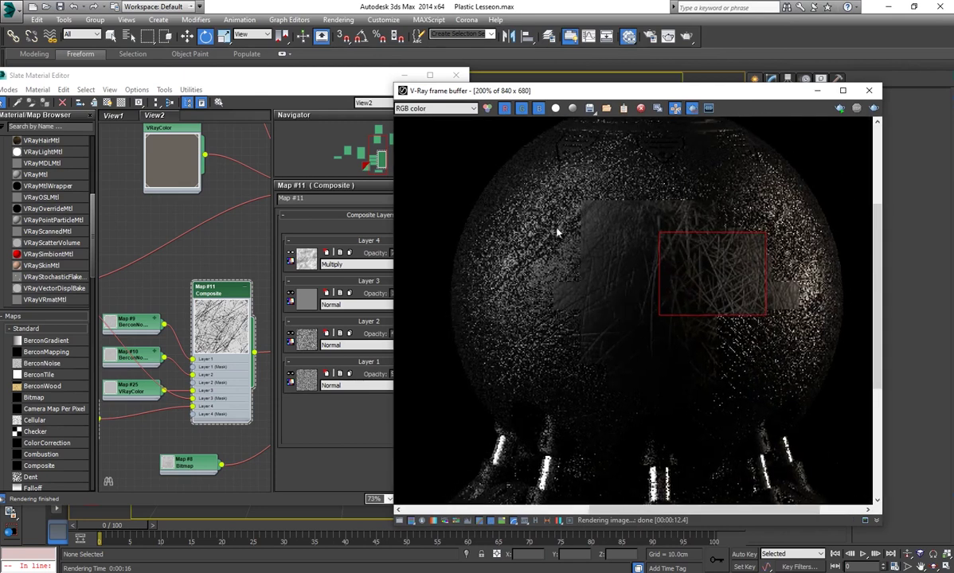
drag(712, 94, 789, 340)
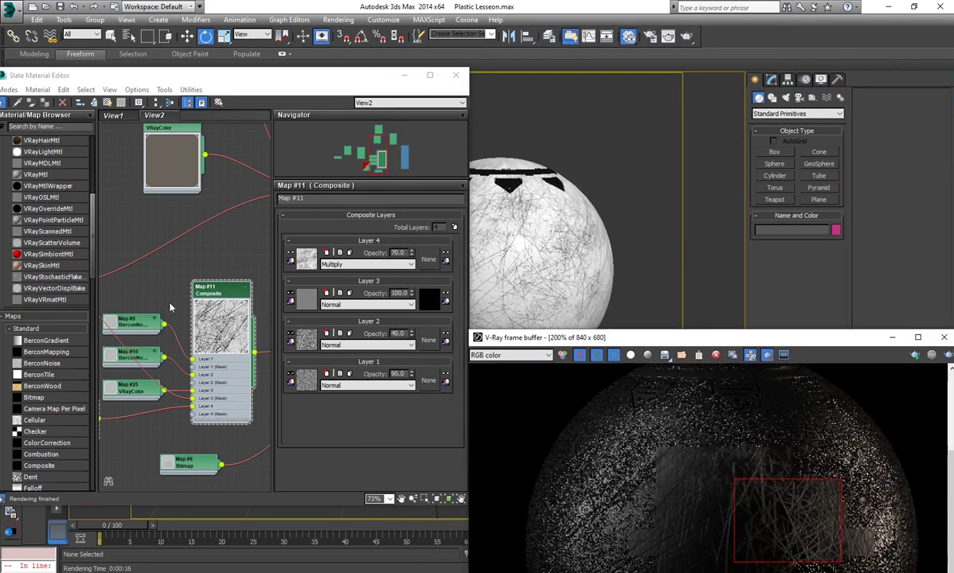
middle_drag(140, 431, 211, 431)
click(430, 75)
mouse_move(411, 6)
mouse_down()
mouse_move(288, 145)
mouse_move(262, 85)
mouse_up()
click(228, 431)
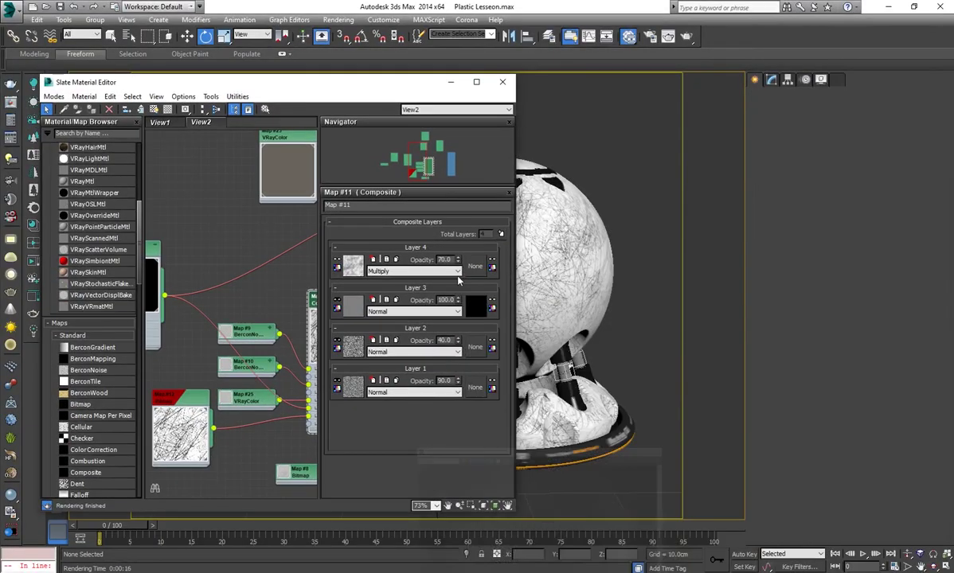
Reset the scratch_3.png map's rotation angles to 0 and set its U offset to 4.11
double_click(183, 430)
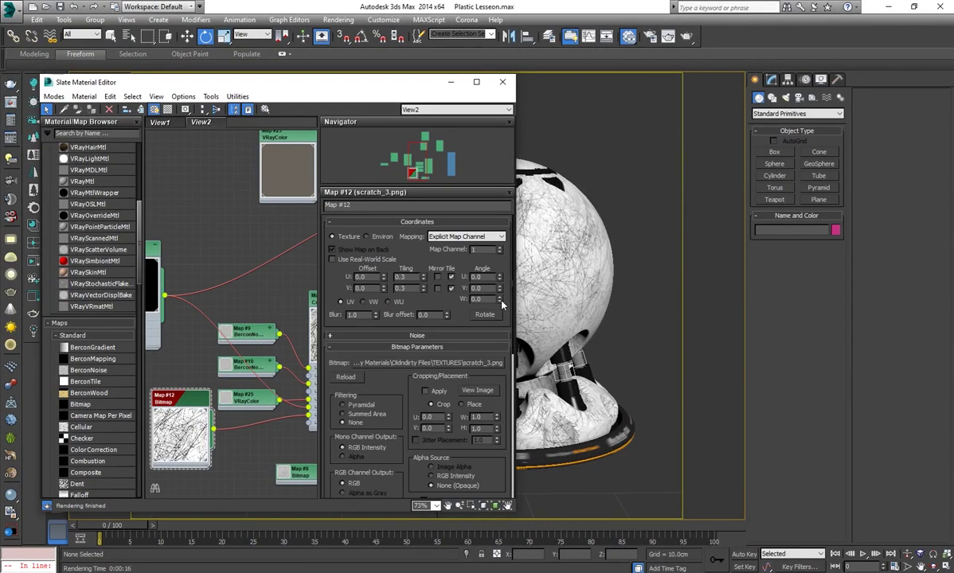
drag(499, 296, 473, 207)
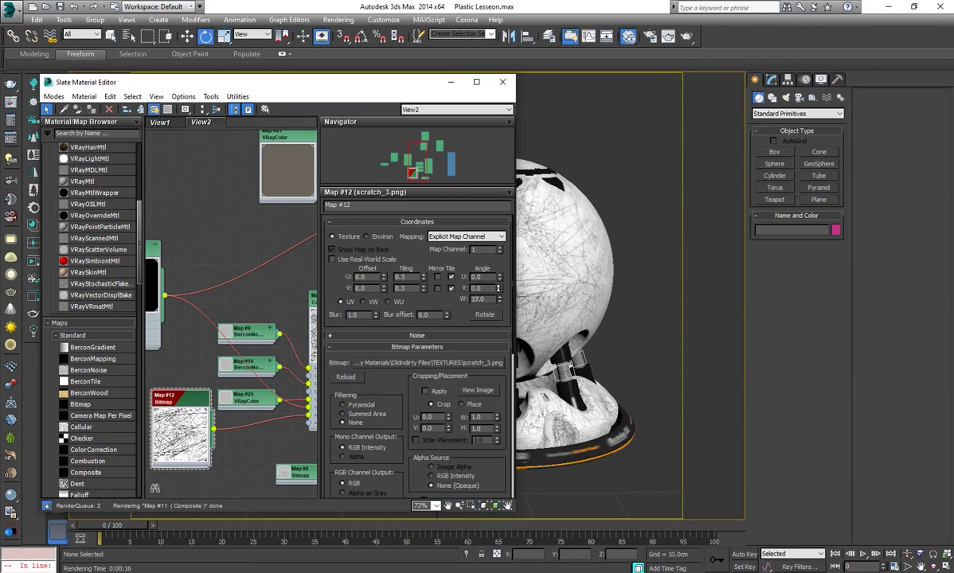
drag(368, 82, 239, 105)
mouse_move(335, 306)
mouse_down()
mouse_move(340, 298)
mouse_move(341, 331)
mouse_up()
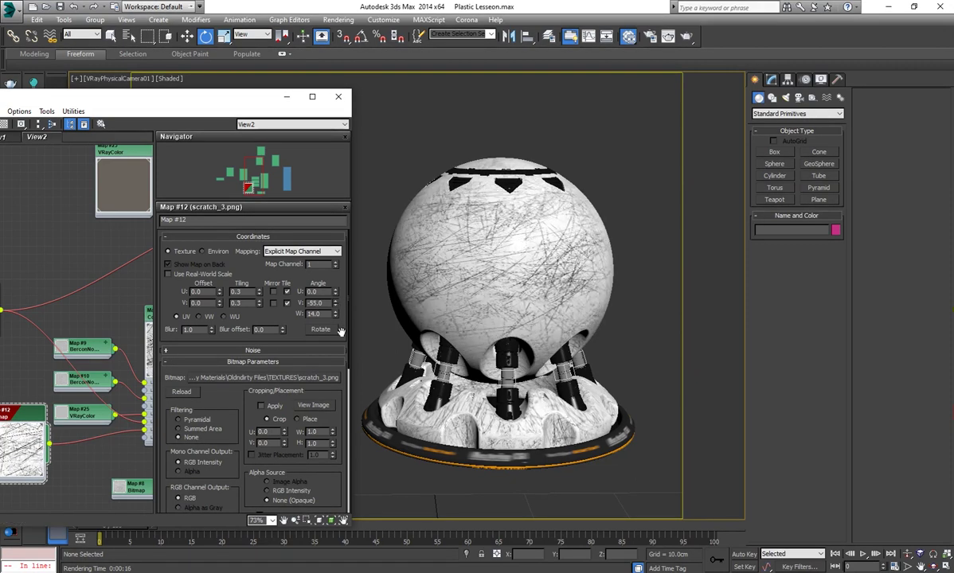
right_click(341, 316)
right_click(335, 314)
right_click(335, 303)
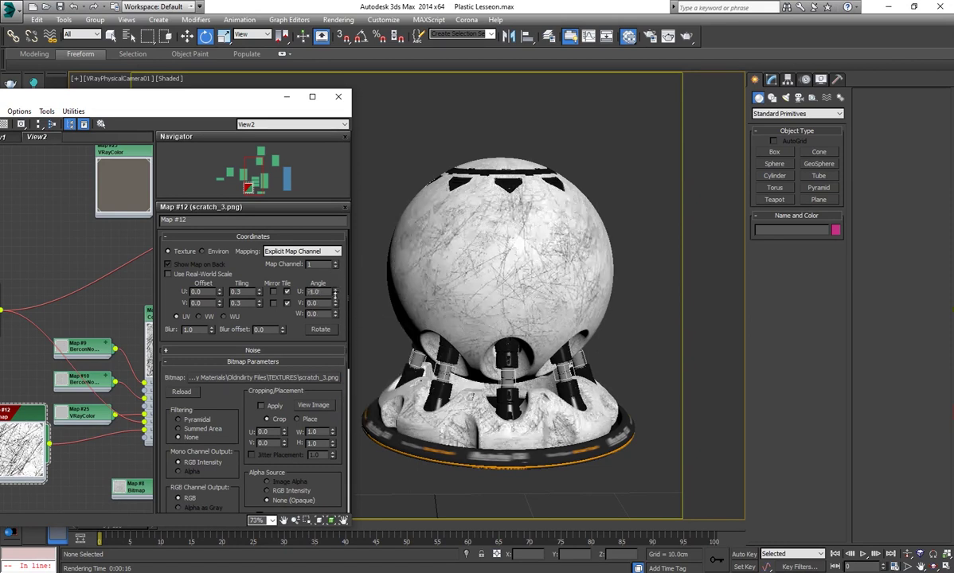
drag(219, 292, 260, 89)
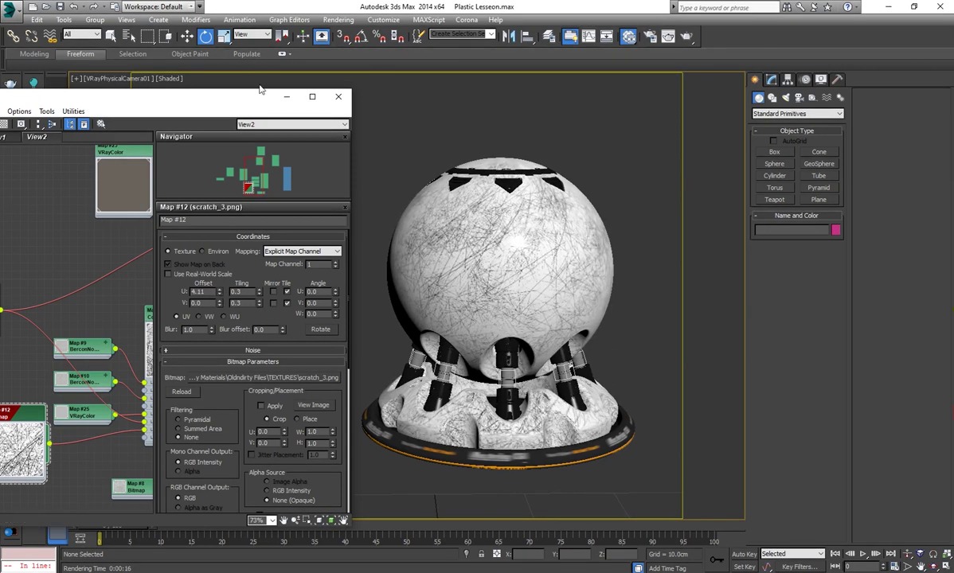
drag(198, 102, 521, 71)
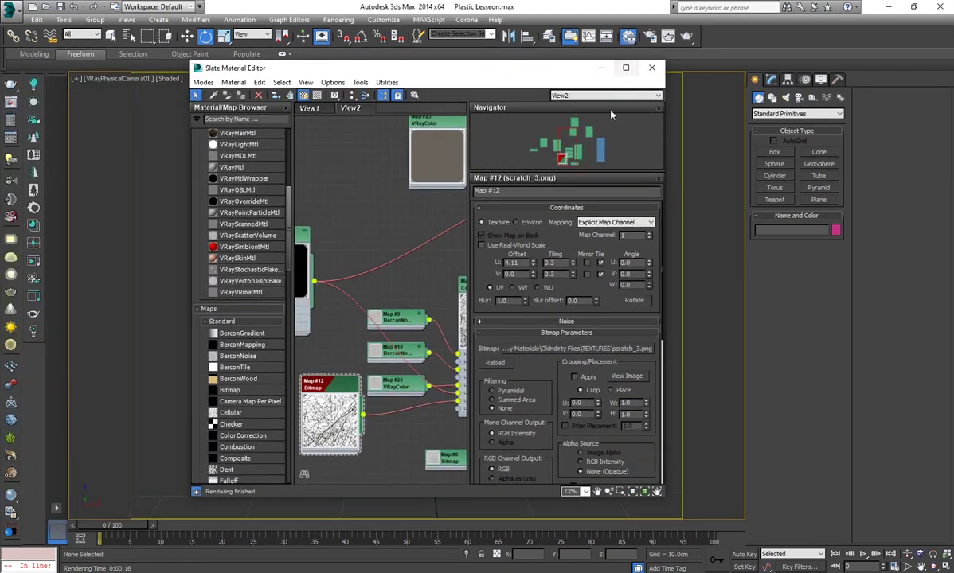
Maximize the Slate editor and zoom out to 56% to view the whole Material #52 network
double_click(589, 66)
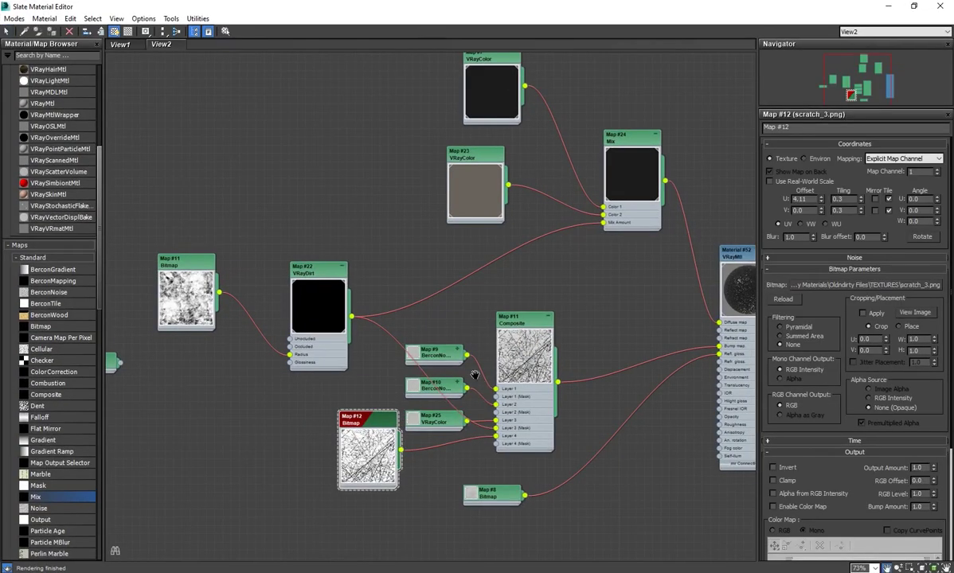
scroll(435, 359, down, 1)
scroll(446, 350, down, 1)
scroll(448, 349, down, 1)
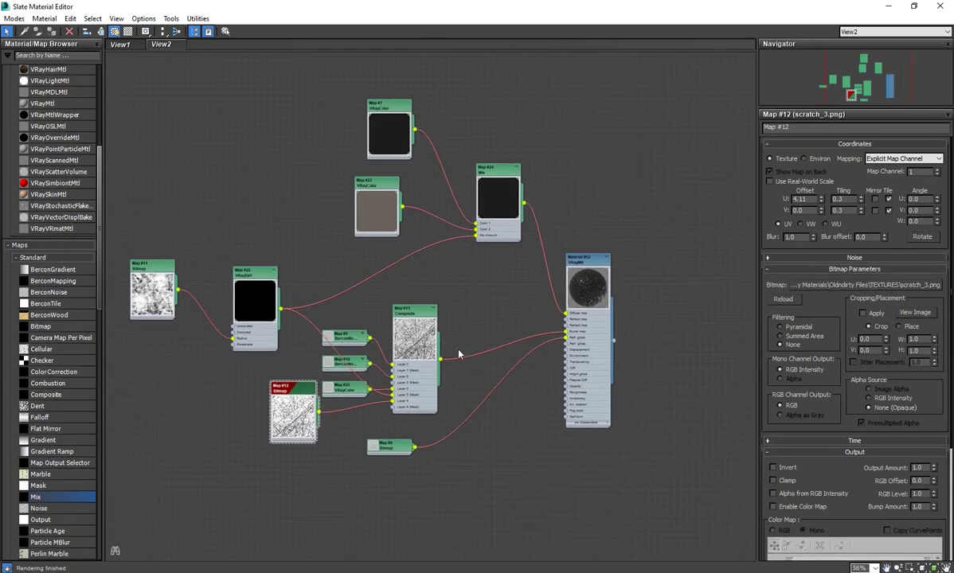
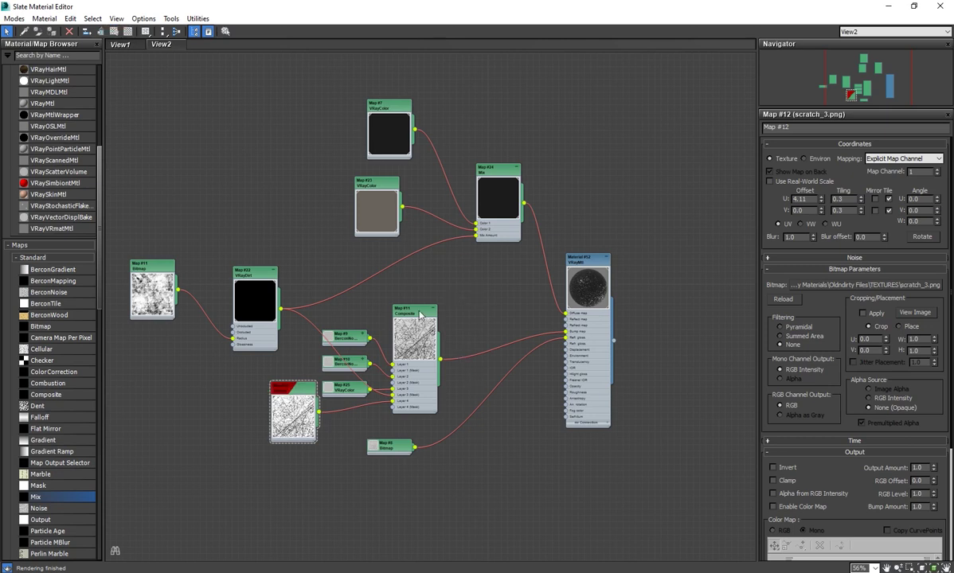
Add a new Composite map (Map #26), detach Map #11 from Bump, and plug Map #8 into Layer 1
drag(416, 317, 449, 311)
mouse_move(443, 435)
middle_down()
mouse_move(427, 408)
mouse_move(340, 417)
middle_up()
scroll(414, 424, up, 1)
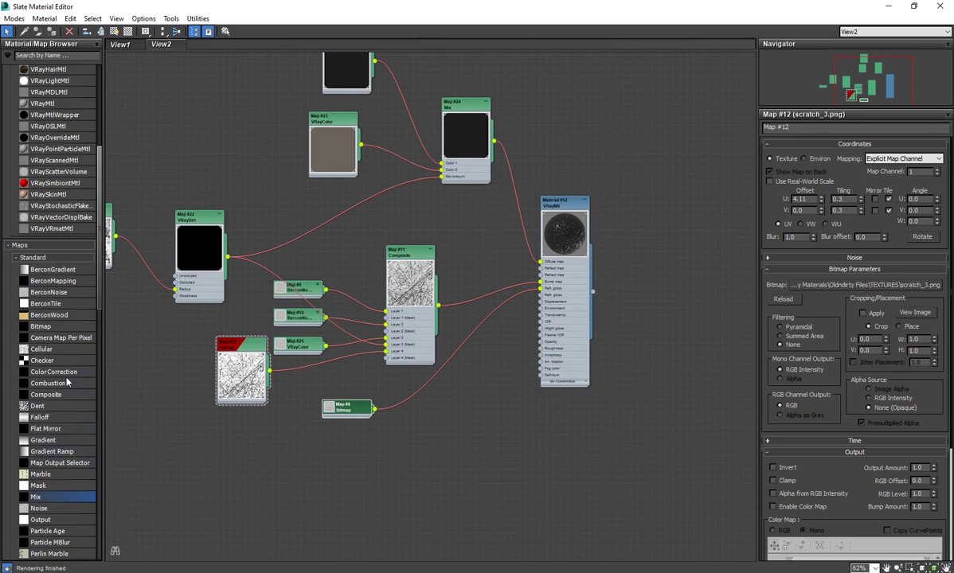
drag(61, 394, 442, 448)
scroll(534, 271, up, 1)
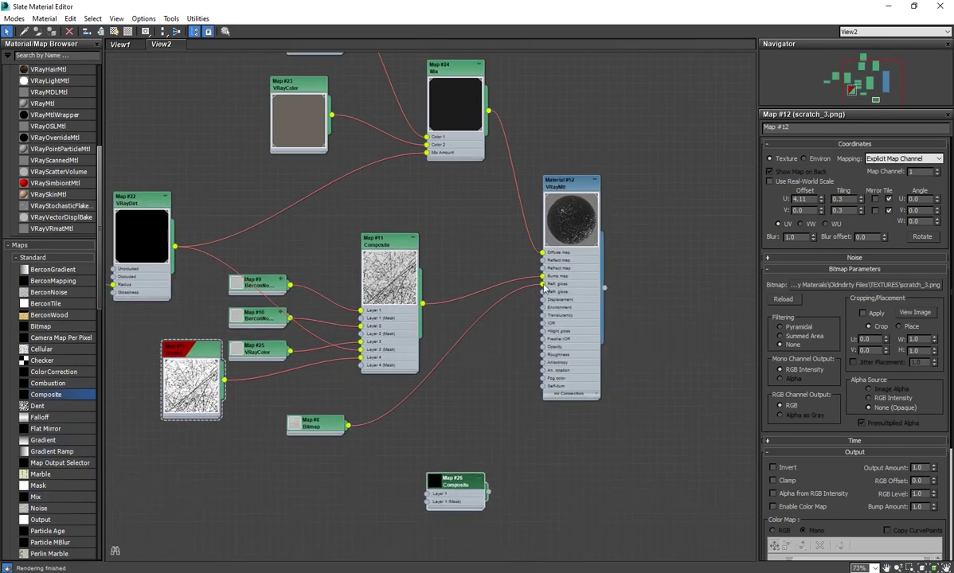
drag(544, 280, 527, 280)
mouse_move(455, 478)
mouse_down()
mouse_move(446, 454)
mouse_move(421, 469)
mouse_move(428, 448)
mouse_up()
double_click(429, 448)
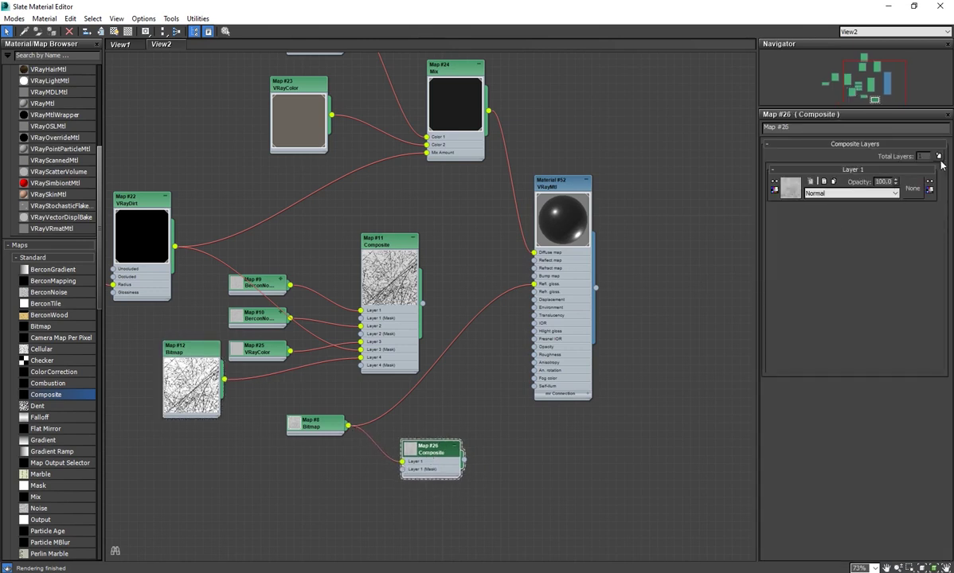
Give Map #26 two more layers and set the Layer 2 VRayColor (Map #27) to pure white
click(938, 156)
click(939, 156)
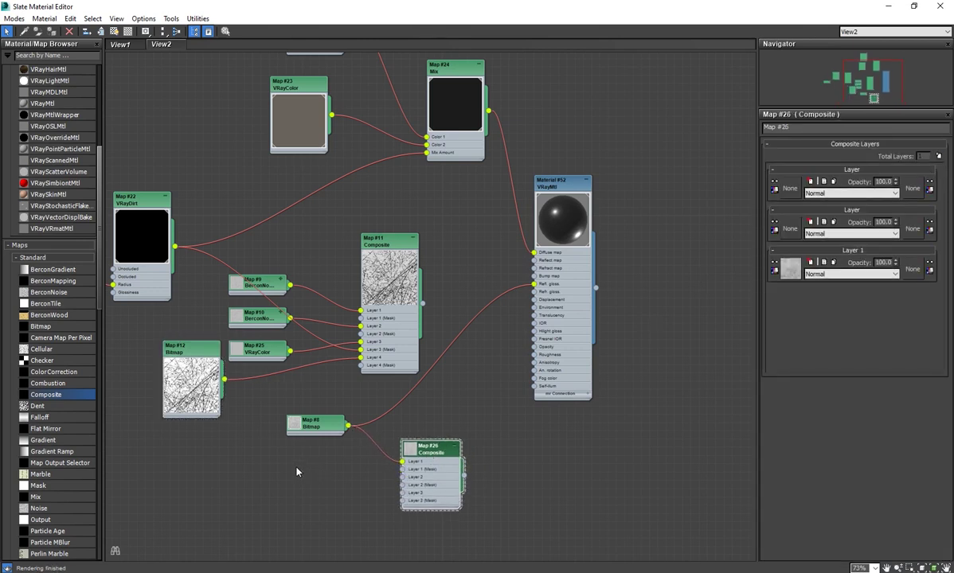
double_click(332, 458)
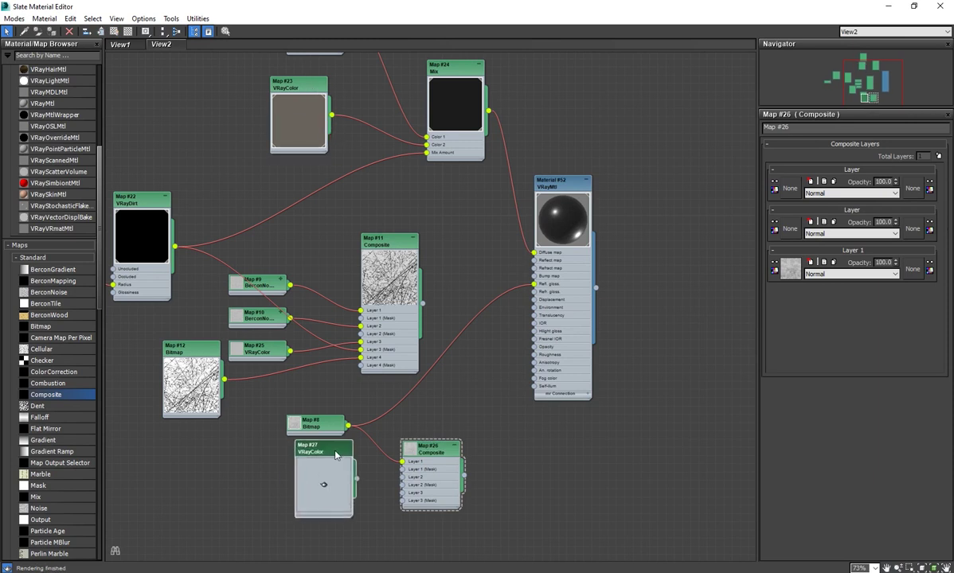
click(922, 235)
mouse_move(430, 130)
mouse_down()
mouse_move(402, 128)
mouse_move(438, 128)
mouse_up()
click(415, 167)
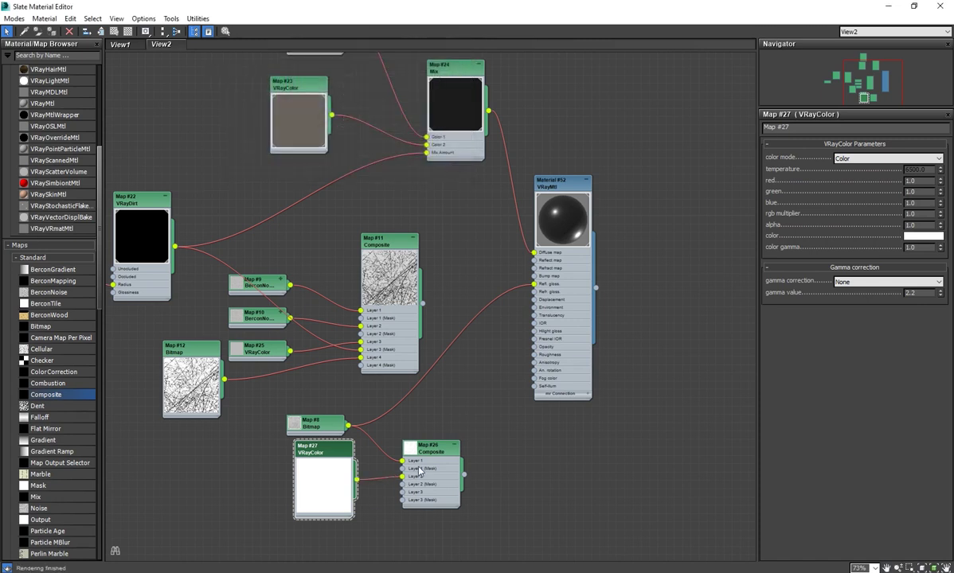
Wire the VRayDirt map into Layer 2's mask and tidy the node layout
middle_drag(422, 472, 478, 469)
middle_drag(225, 246, 279, 253)
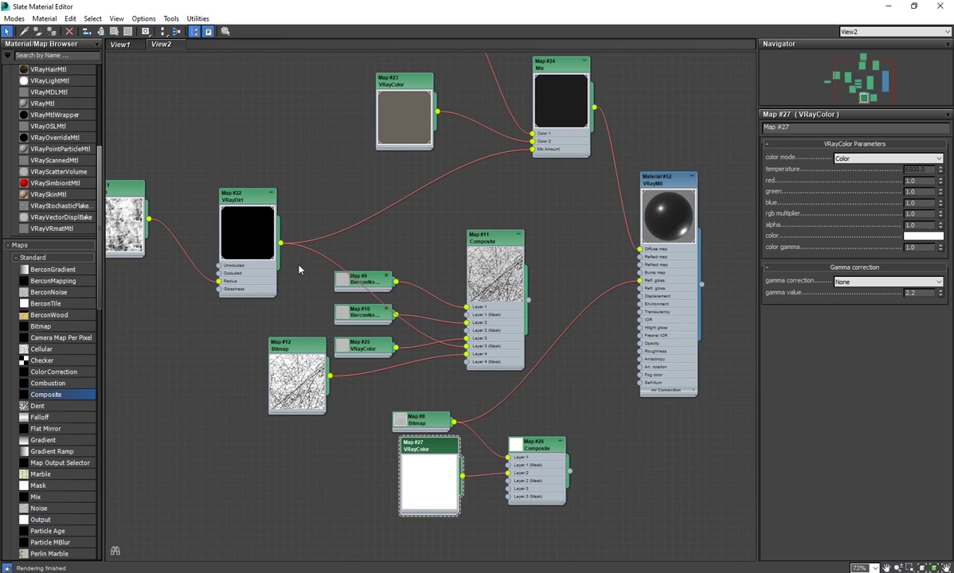
drag(281, 244, 508, 481)
drag(417, 449, 400, 448)
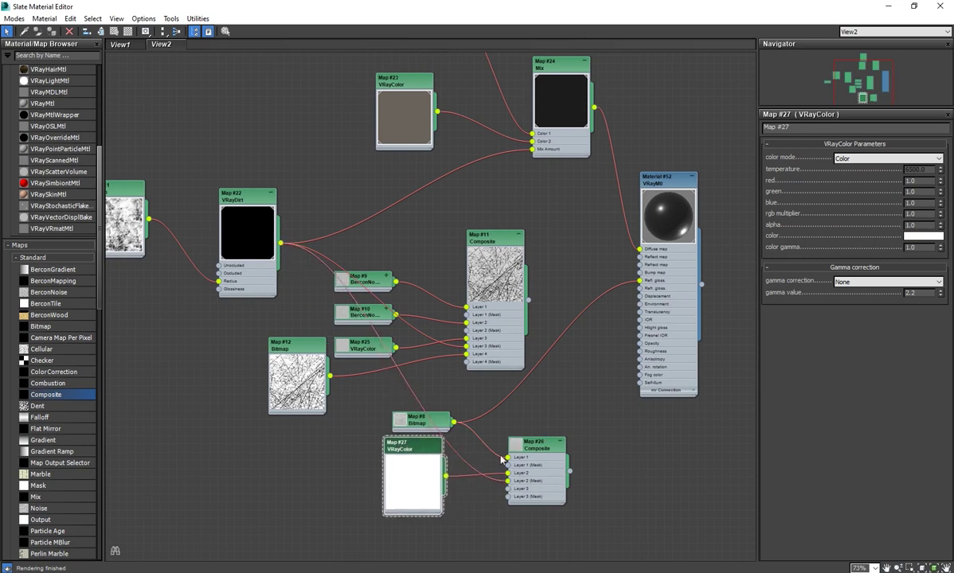
middle_drag(475, 426, 457, 411)
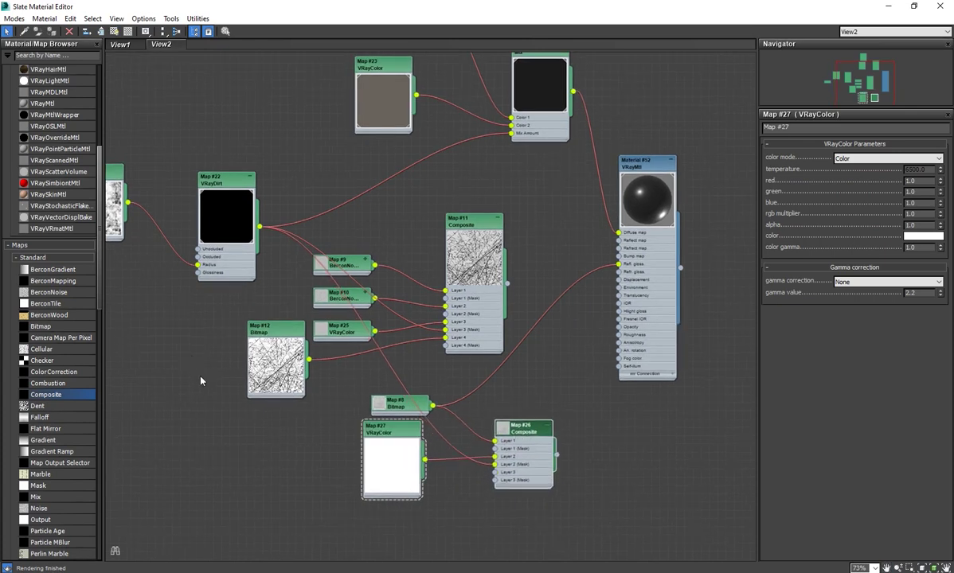
middle_drag(198, 375, 180, 307)
scroll(180, 307, down, 1)
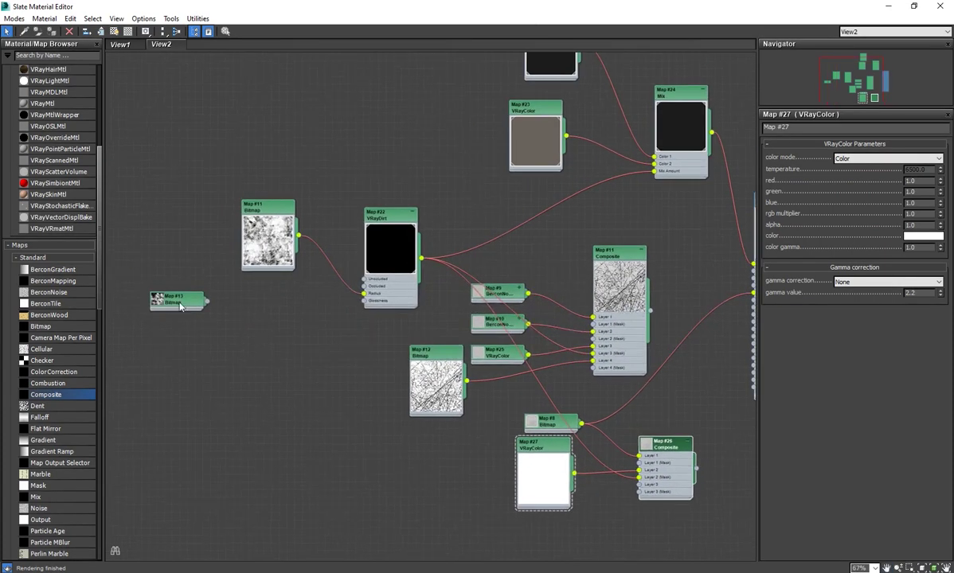
Place the Map #13 Bitmap into Layer 3 of Map #26, keeping Normal blending
drag(180, 307, 547, 527)
middle_drag(595, 494, 446, 429)
scroll(446, 430, up, 1)
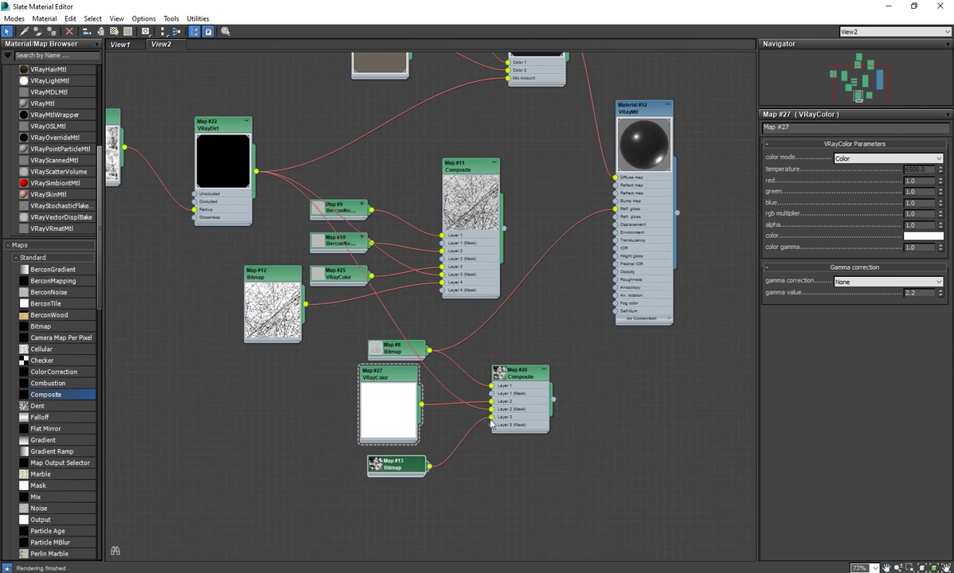
middle_drag(449, 442, 398, 457)
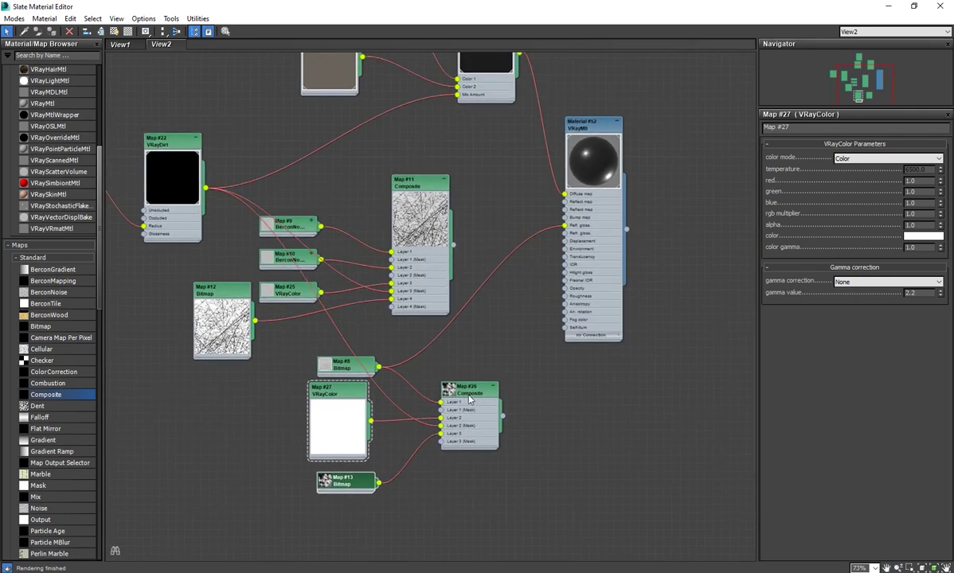
double_click(453, 395)
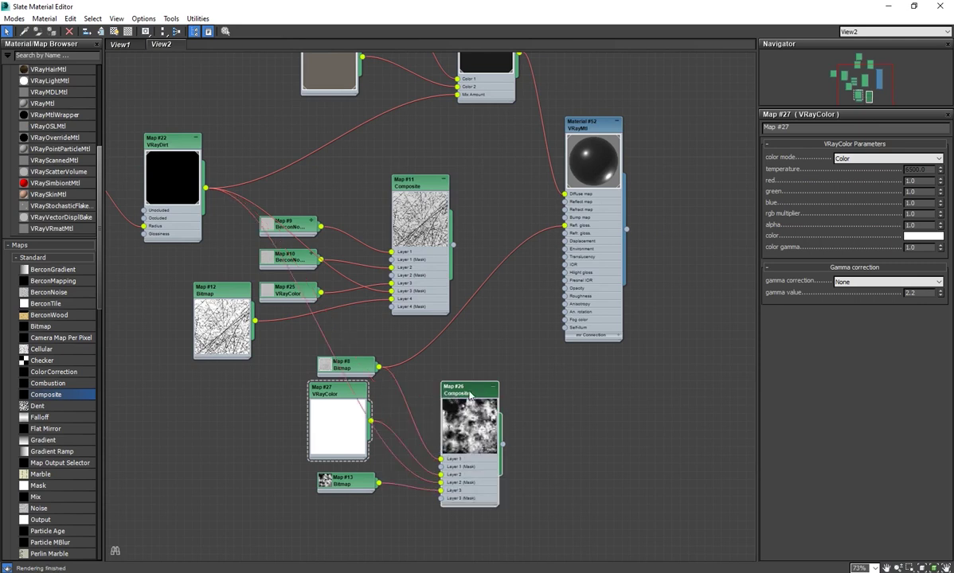
drag(481, 402, 491, 393)
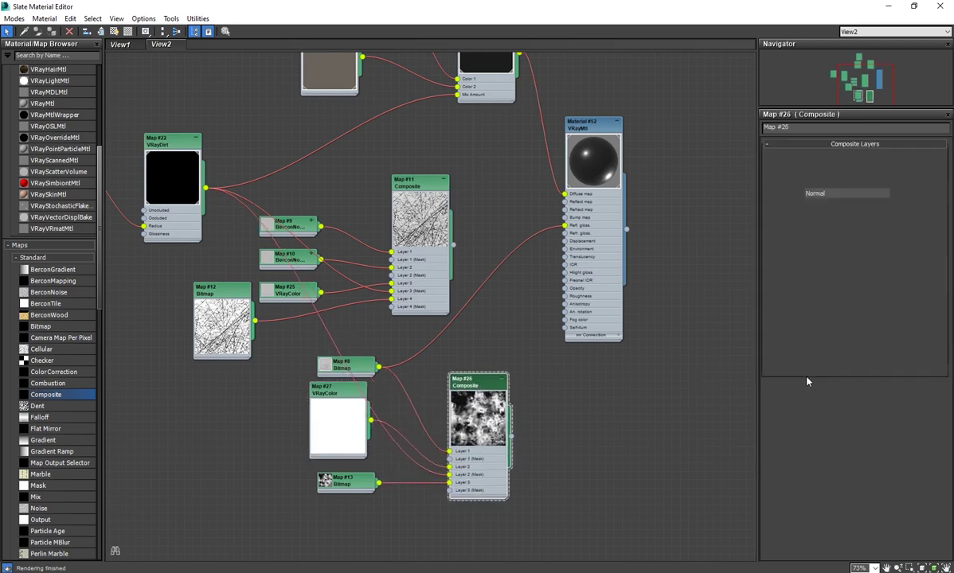
click(833, 194)
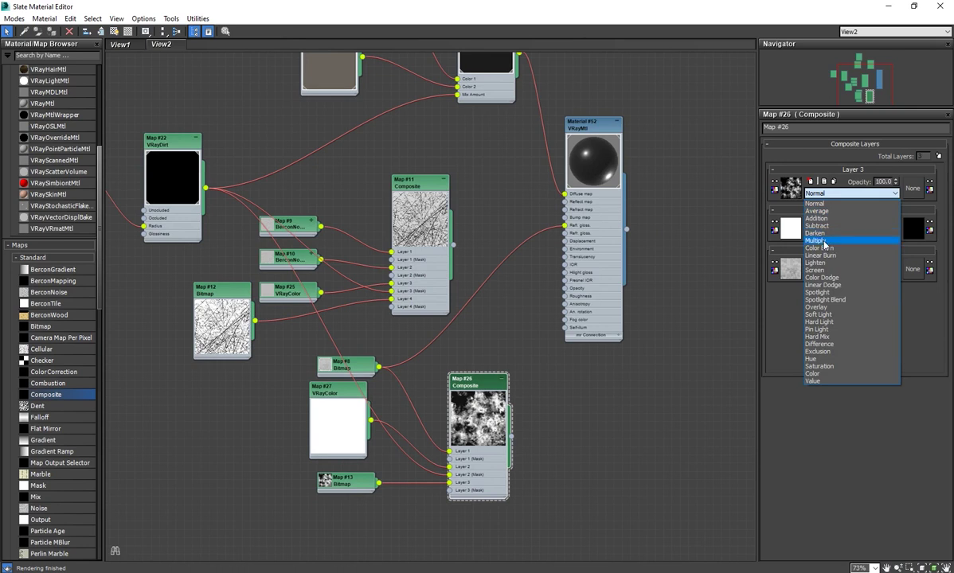
click(661, 449)
Connect Map #26's output to Material #52's Refl. gloss slot
double_click(316, 481)
drag(315, 481, 316, 483)
drag(481, 386, 483, 378)
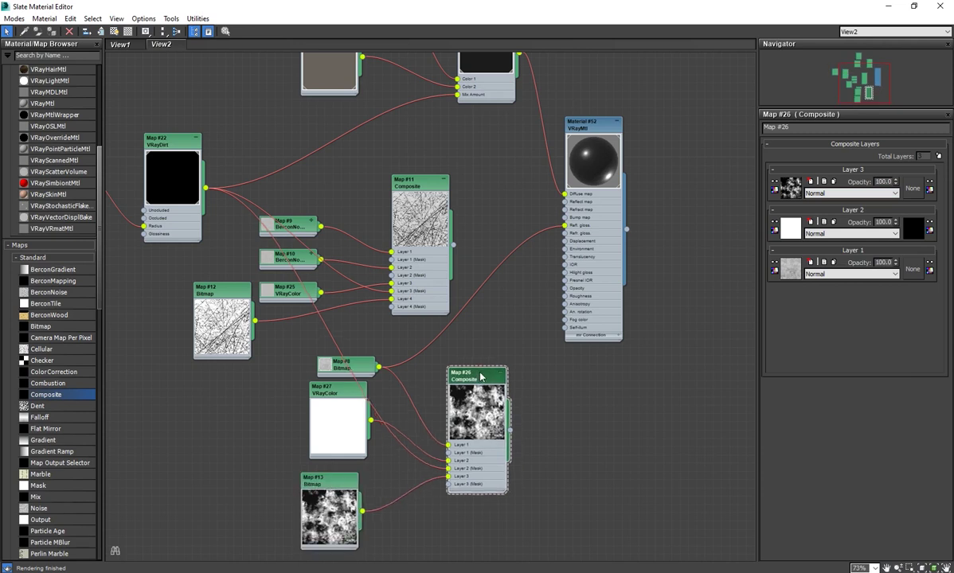
drag(526, 380, 564, 225)
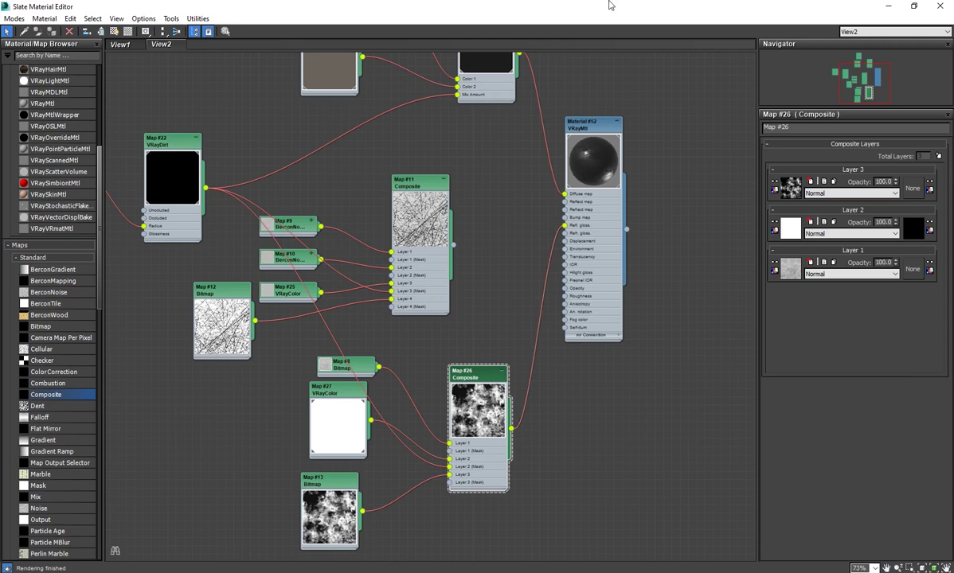
drag(565, 9, 273, 88)
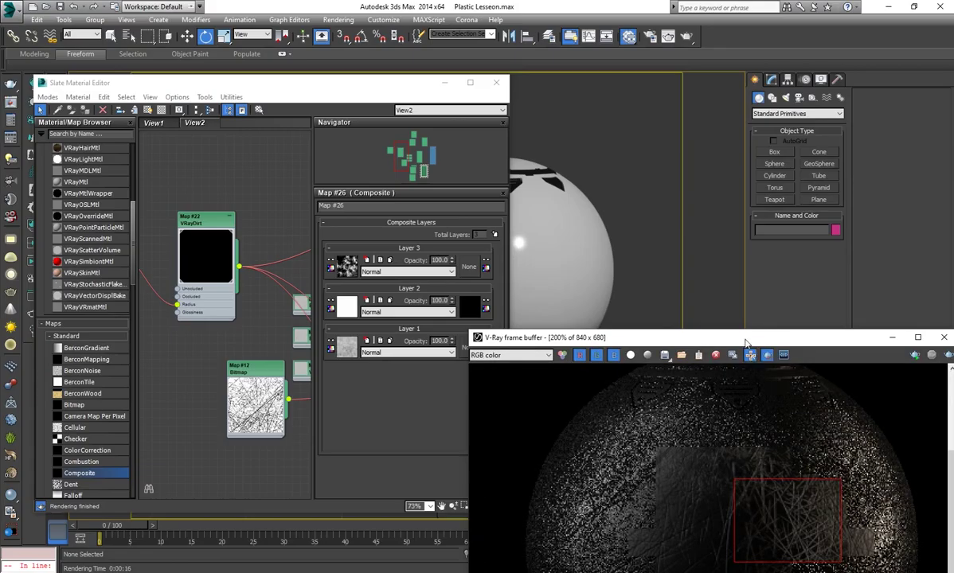
Region-render part of the sphere in the V-Ray frame buffer, then maximize the Slate editor
click(408, 535)
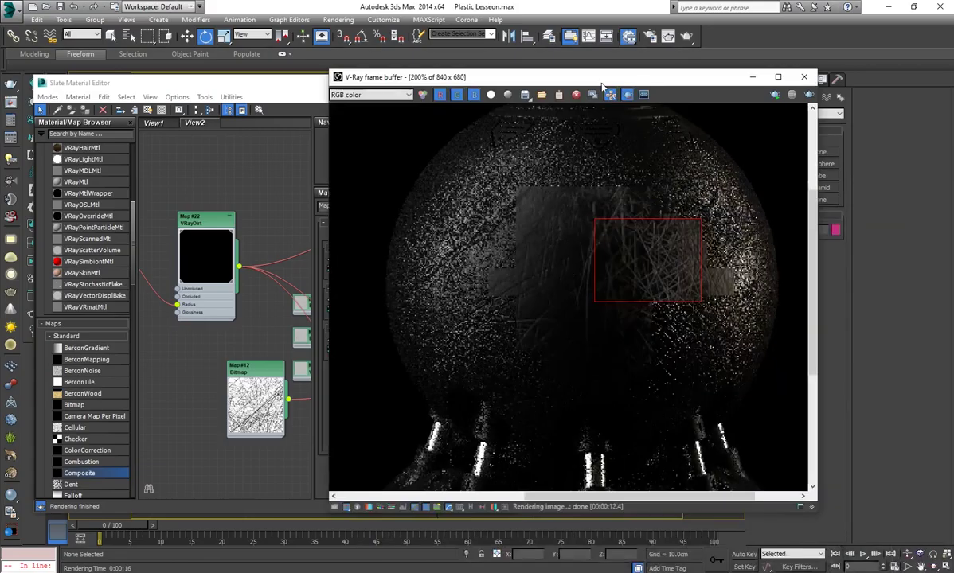
drag(628, 307, 643, 318)
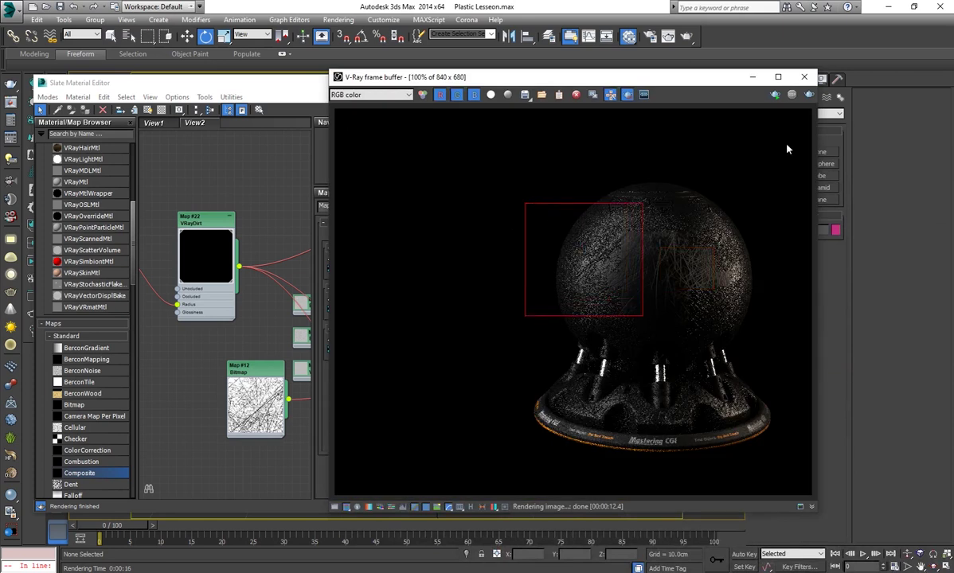
click(809, 95)
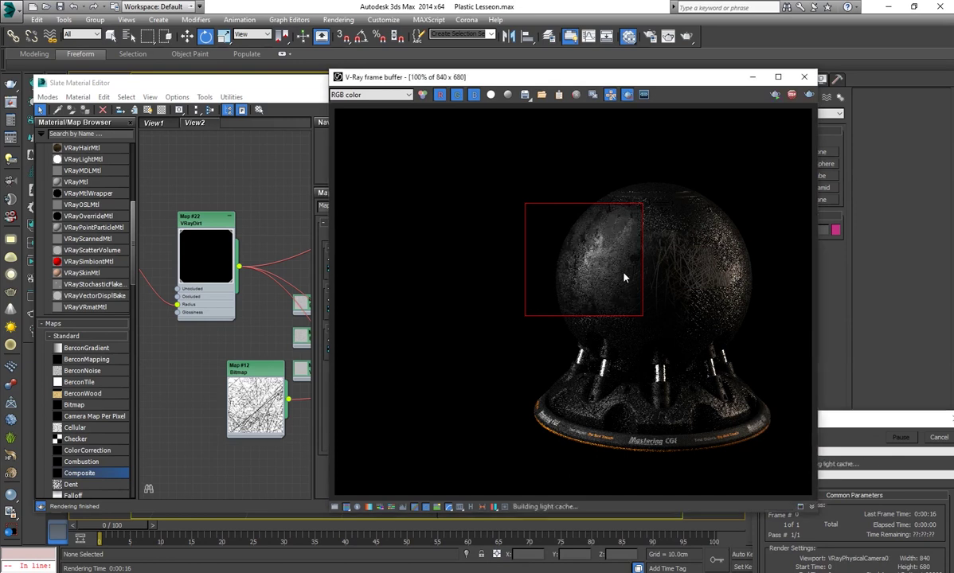
scroll(624, 278, up, 1)
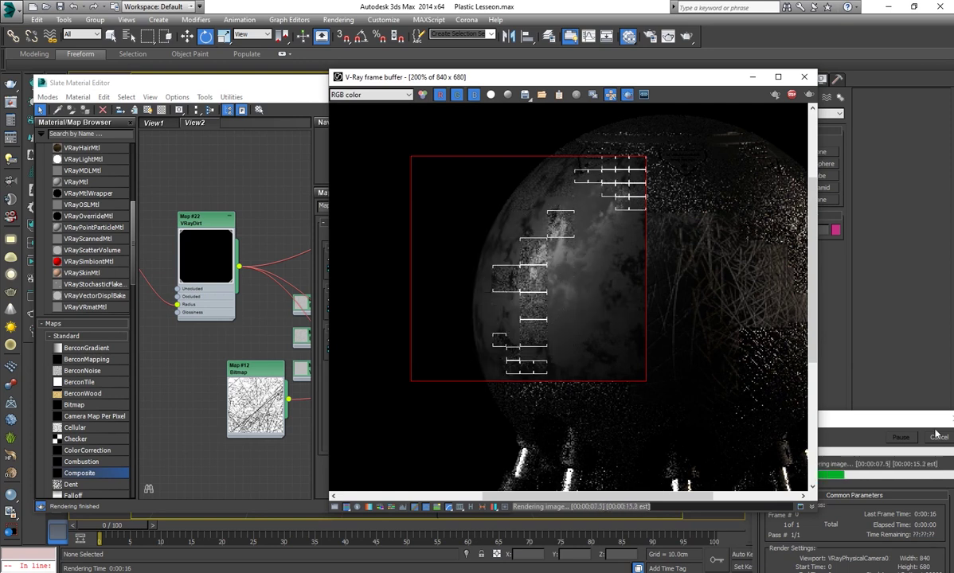
double_click(305, 83)
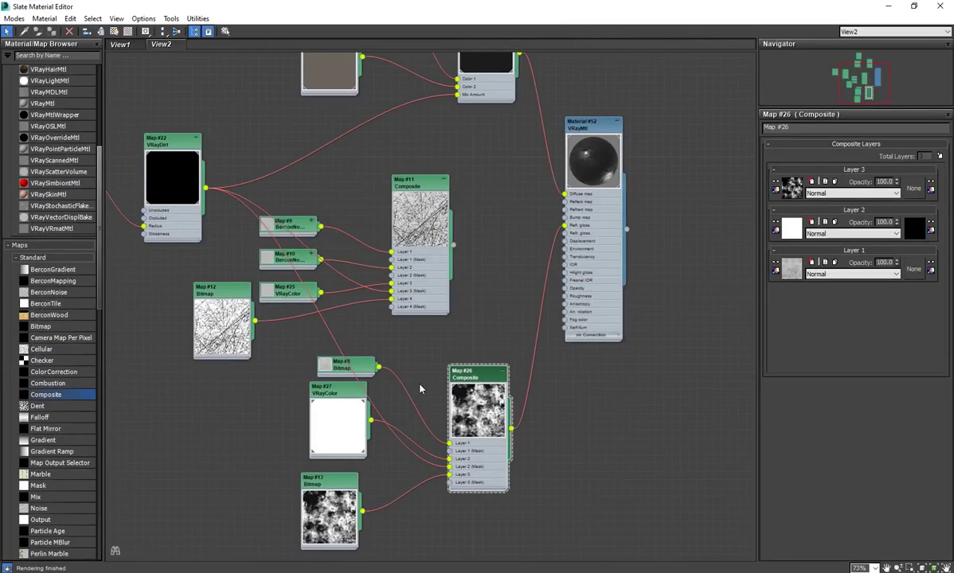
In Map #13's Output settings, toggle Invert and the Color Map curve
middle_drag(315, 439, 361, 415)
double_click(355, 454)
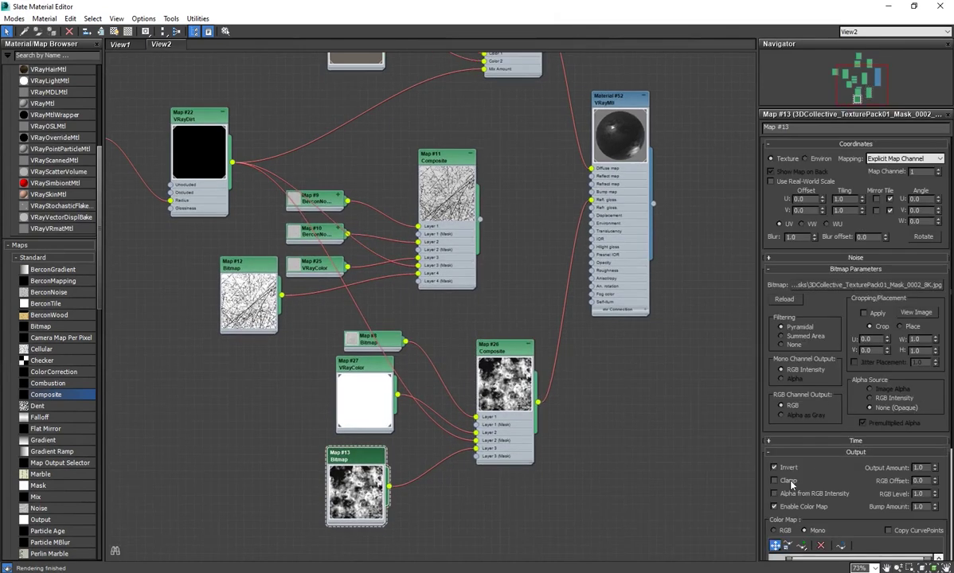
click(794, 507)
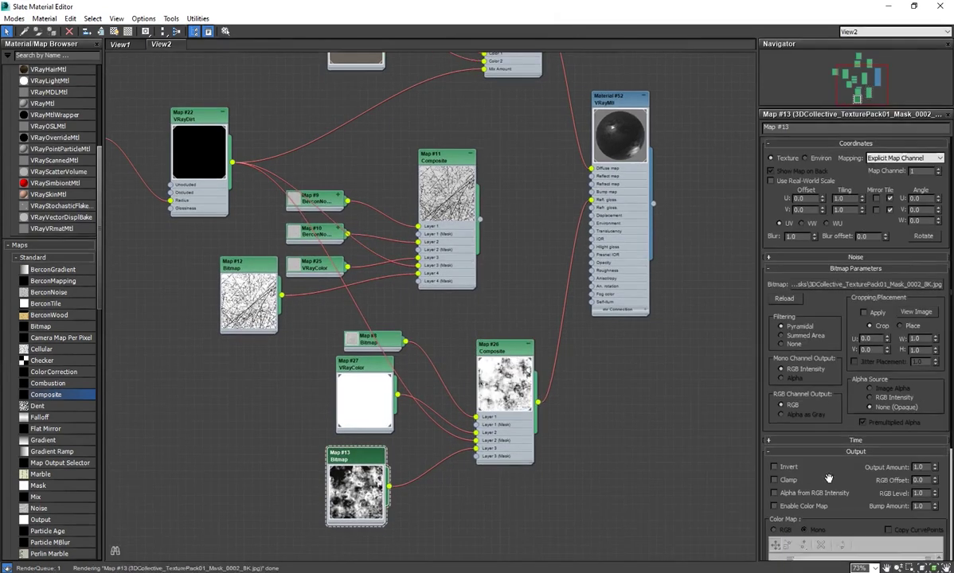
drag(828, 483, 832, 446)
scroll(834, 444, down, 2)
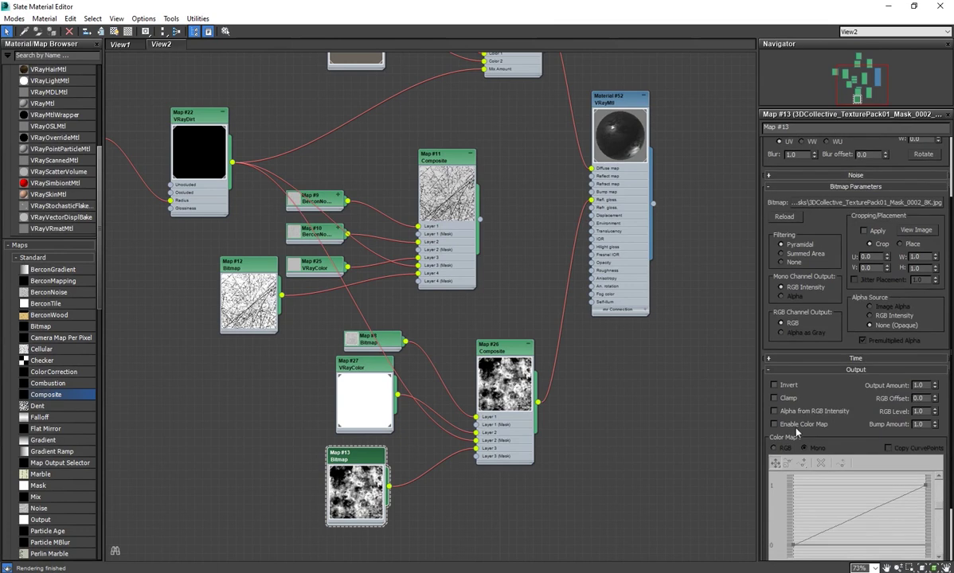
click(791, 386)
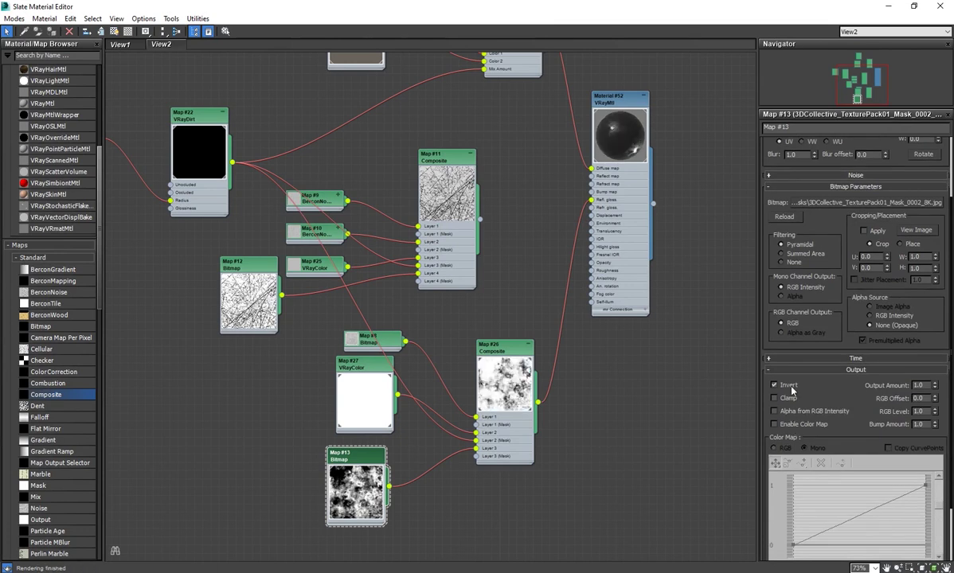
click(812, 423)
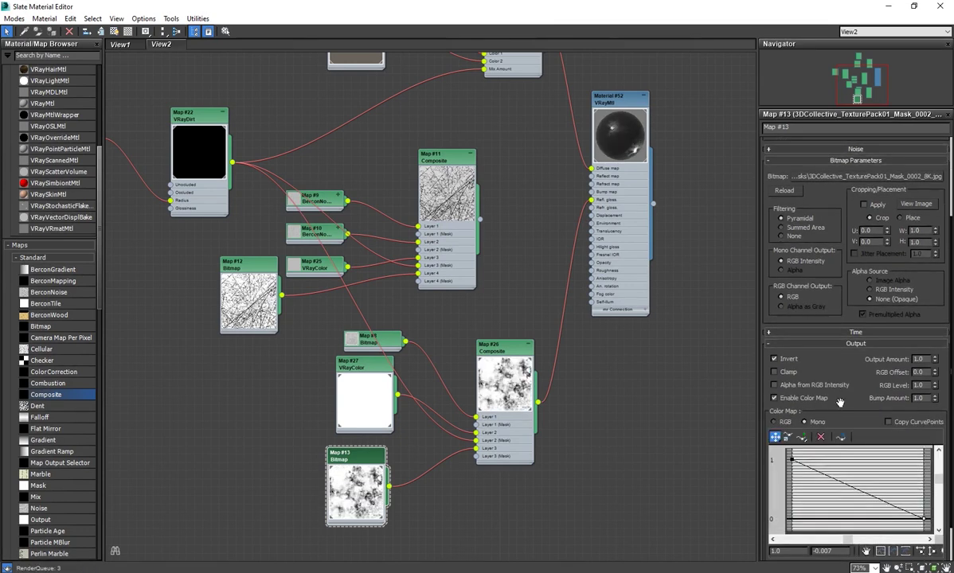
Invert Map #13's Color Map curve: right end down to 0, left end up to 1
scroll(842, 399, down, 2)
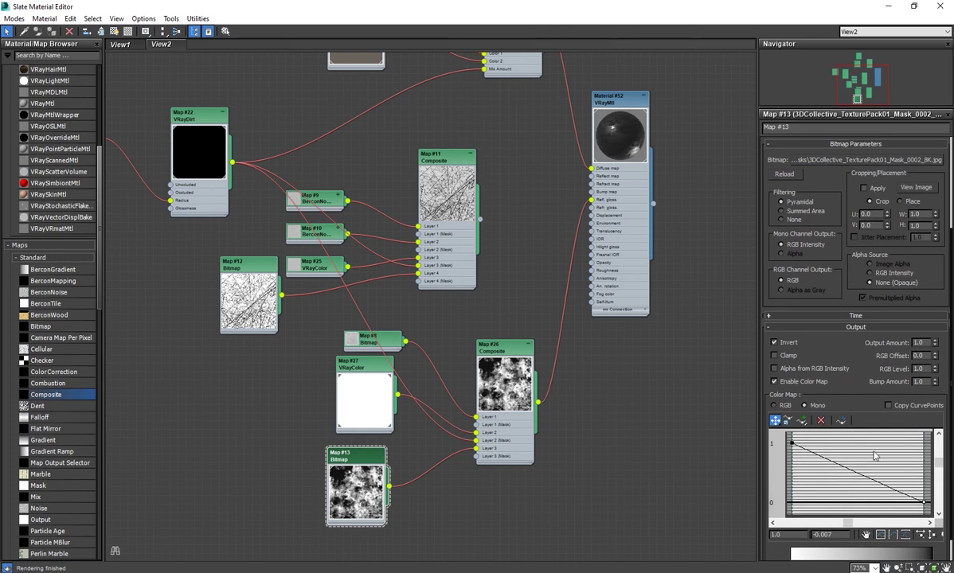
drag(924, 501, 926, 443)
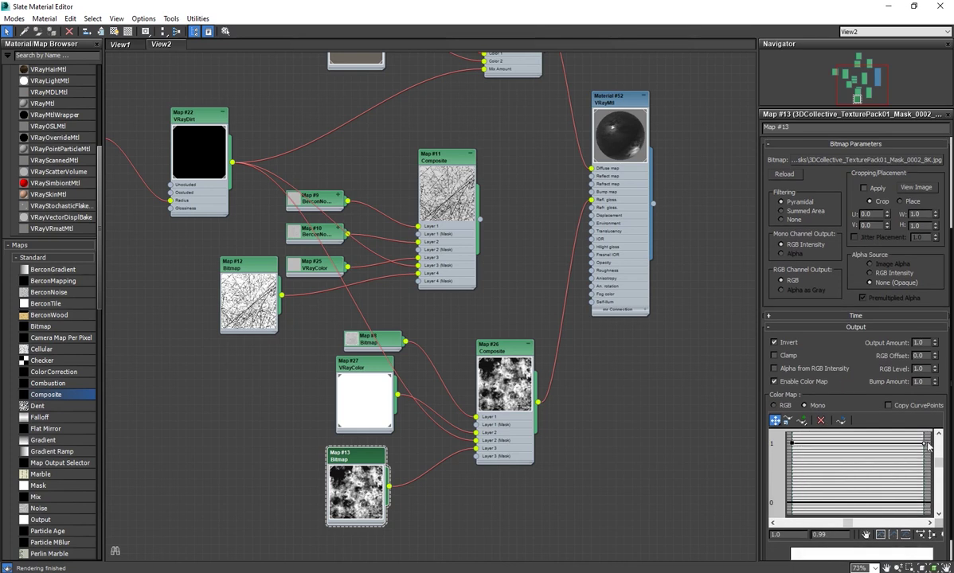
click(841, 420)
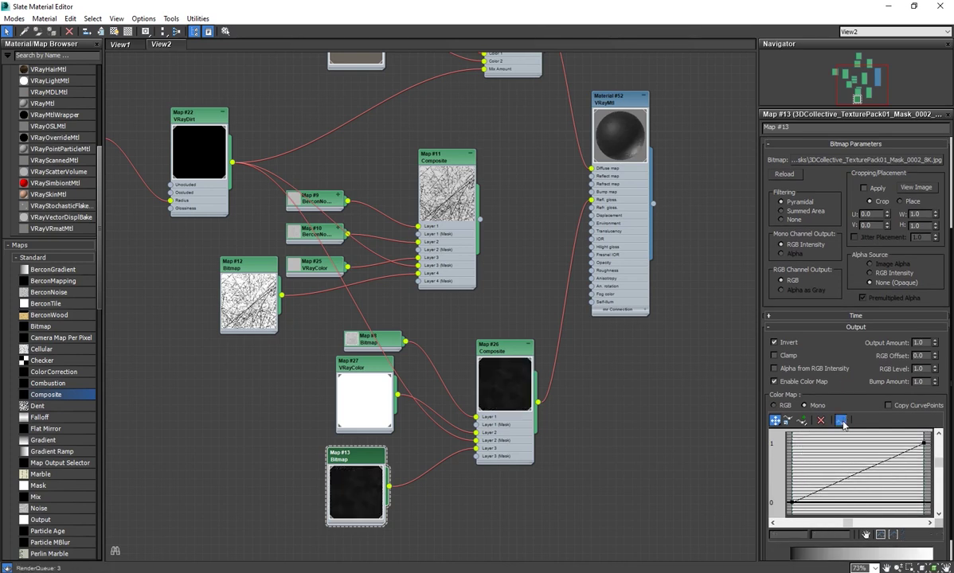
scroll(868, 398, down, 1)
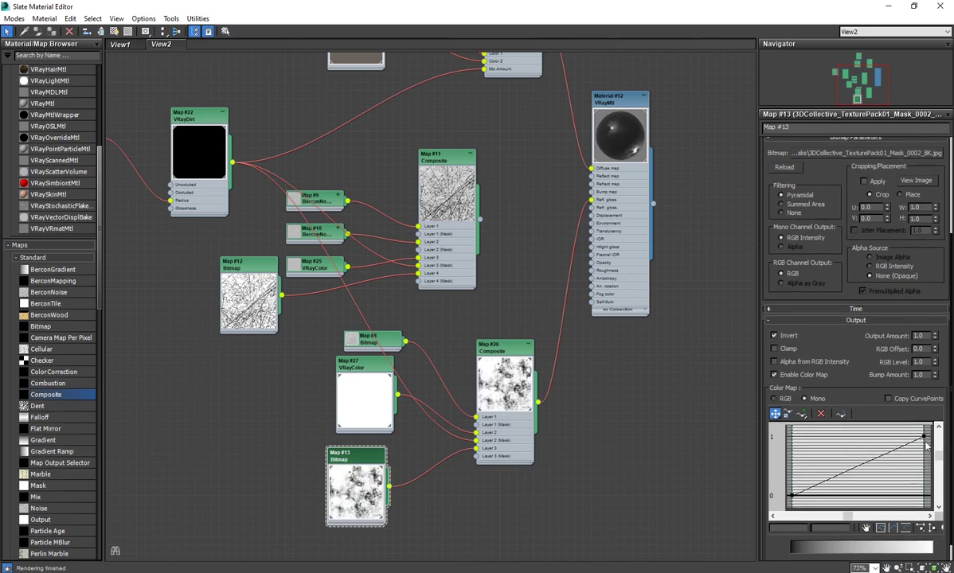
drag(925, 438, 925, 499)
drag(791, 495, 794, 442)
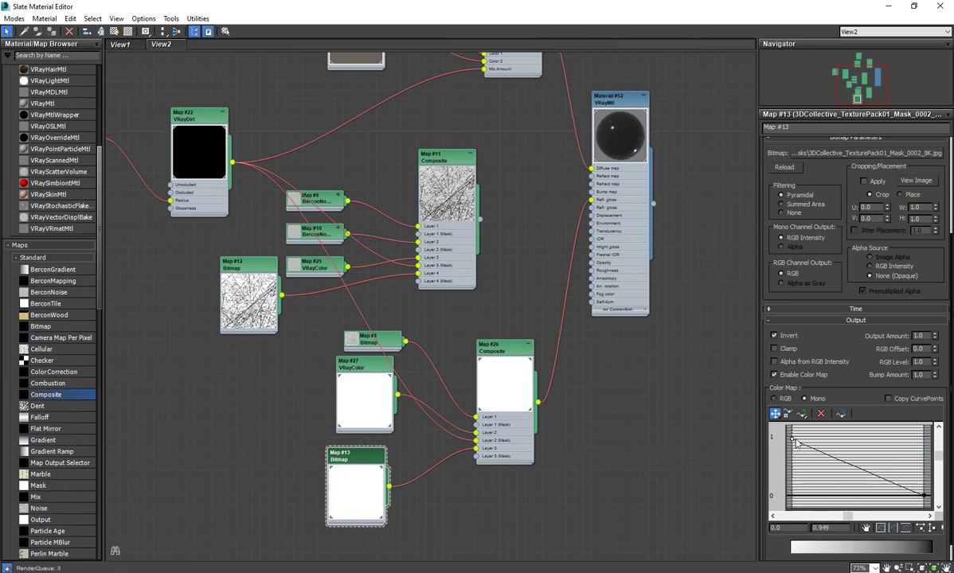
drag(793, 439, 794, 437)
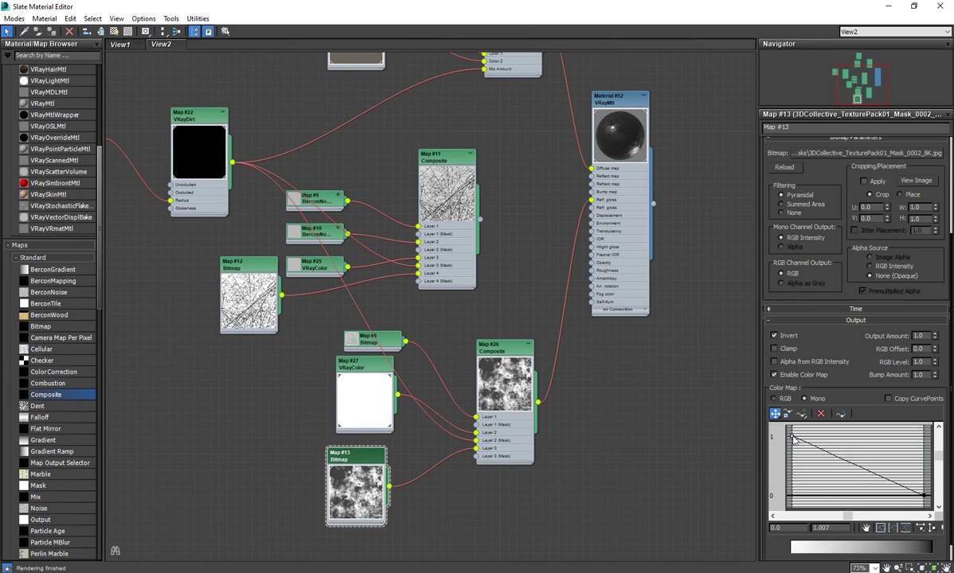
drag(794, 441, 793, 435)
Set the blend mode of Map #26's Layer 3 to Screen
double_click(503, 348)
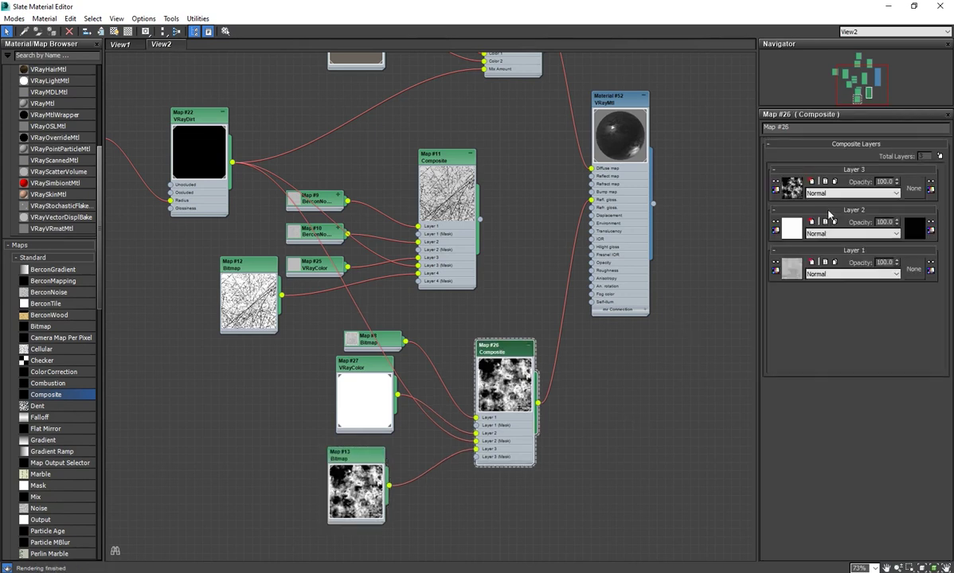
click(832, 193)
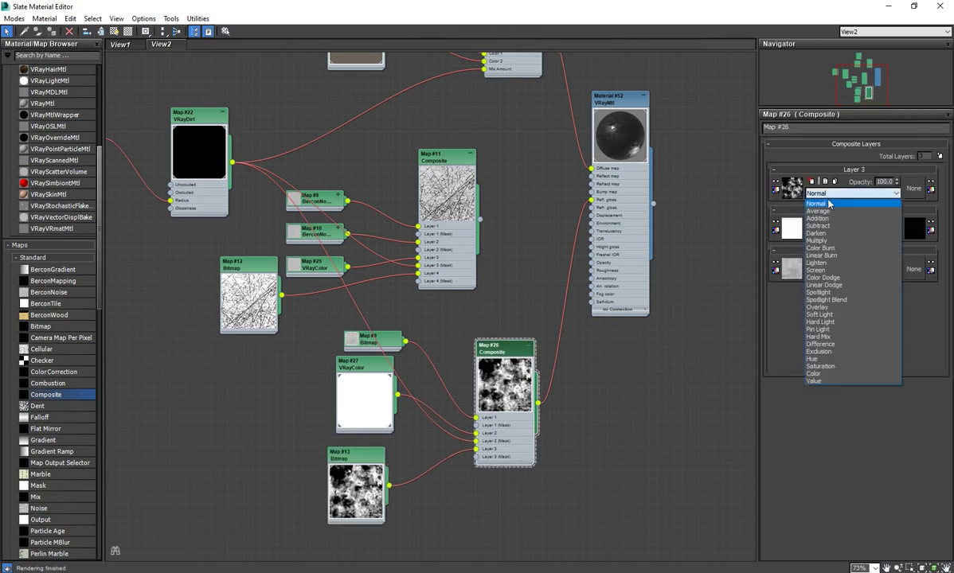
click(832, 240)
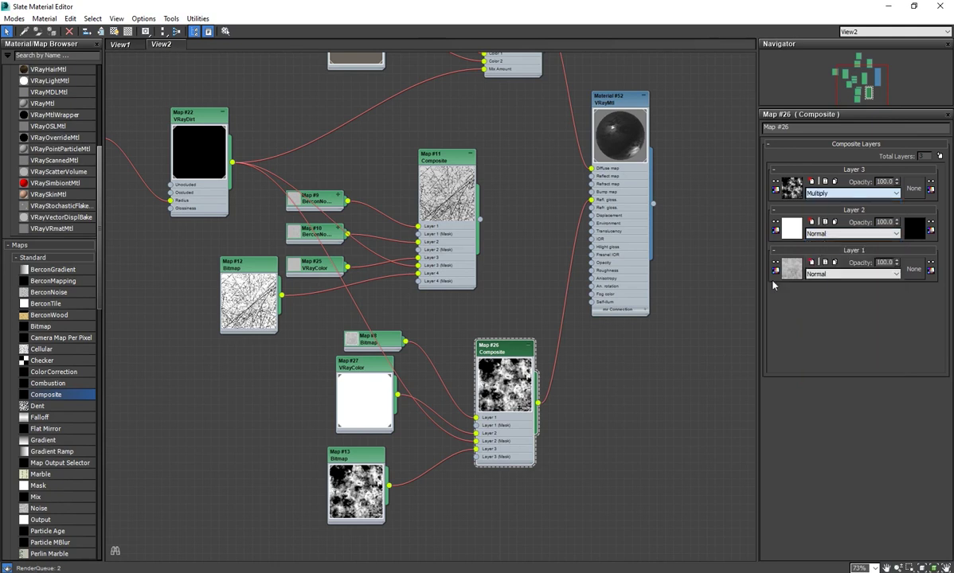
click(832, 193)
click(828, 253)
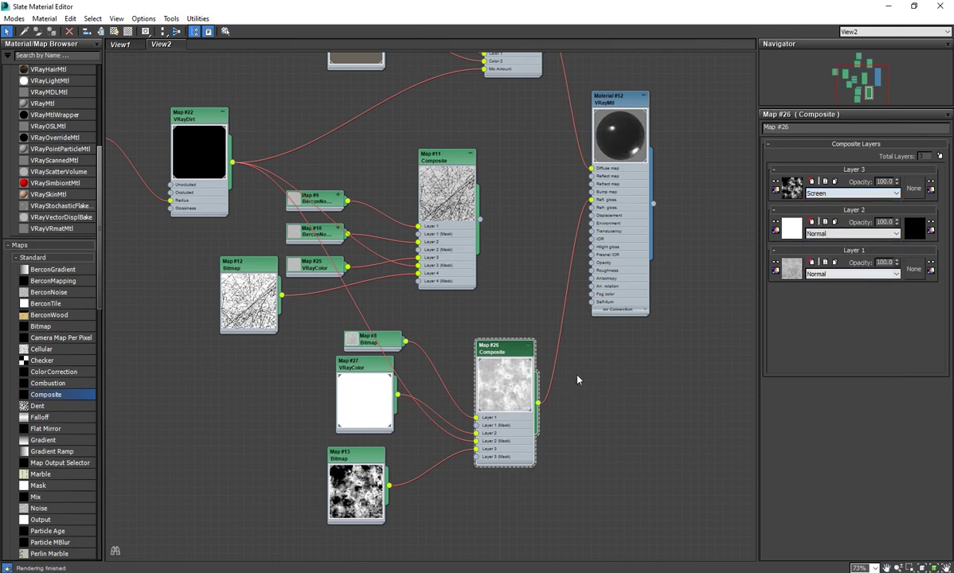
double_click(364, 473)
click(913, 6)
Set Map #13's Coordinates Tiling U and V to 0.5
drag(549, 6, 272, 231)
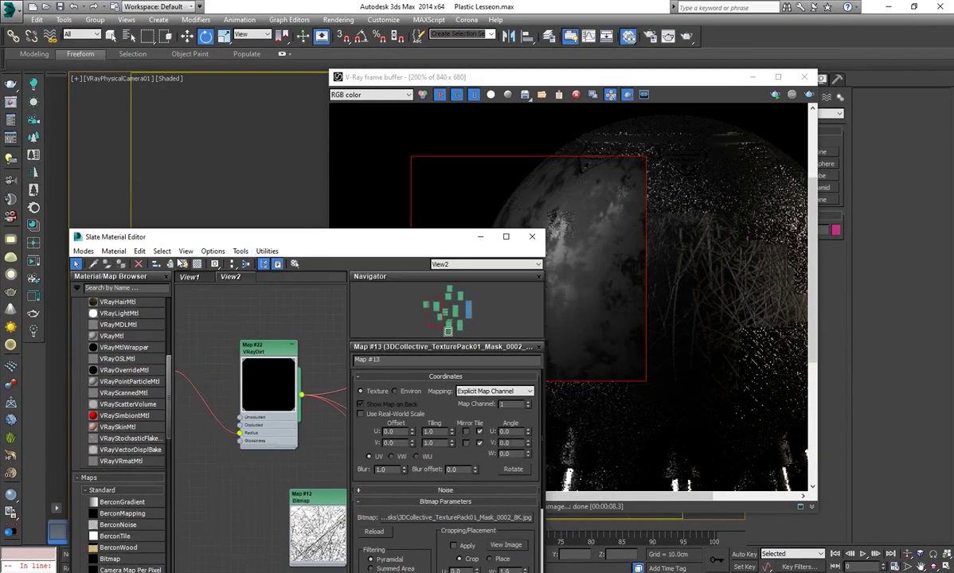
mouse_move(669, 80)
mouse_down()
mouse_move(718, 375)
mouse_move(718, 343)
mouse_move(800, 278)
mouse_up()
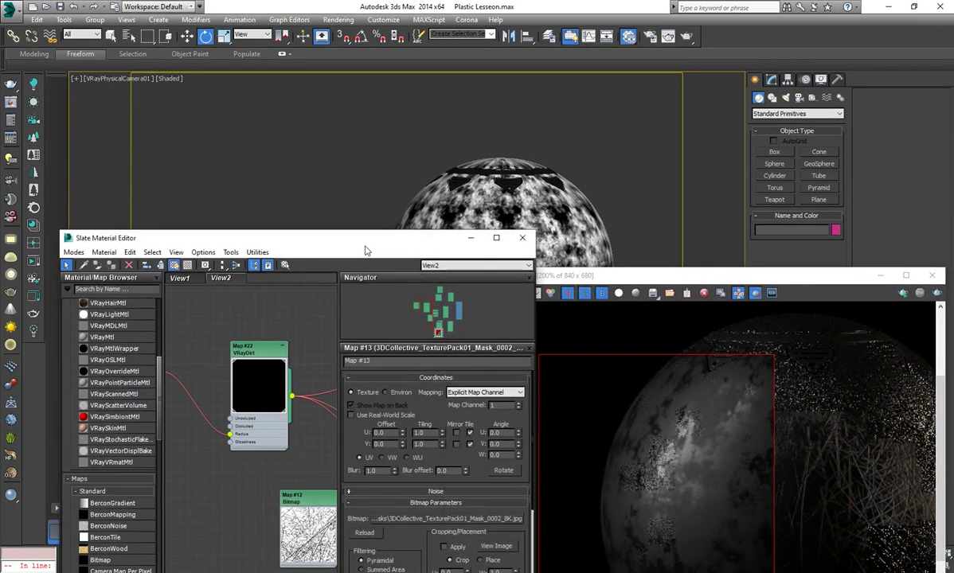
drag(420, 242, 211, 230)
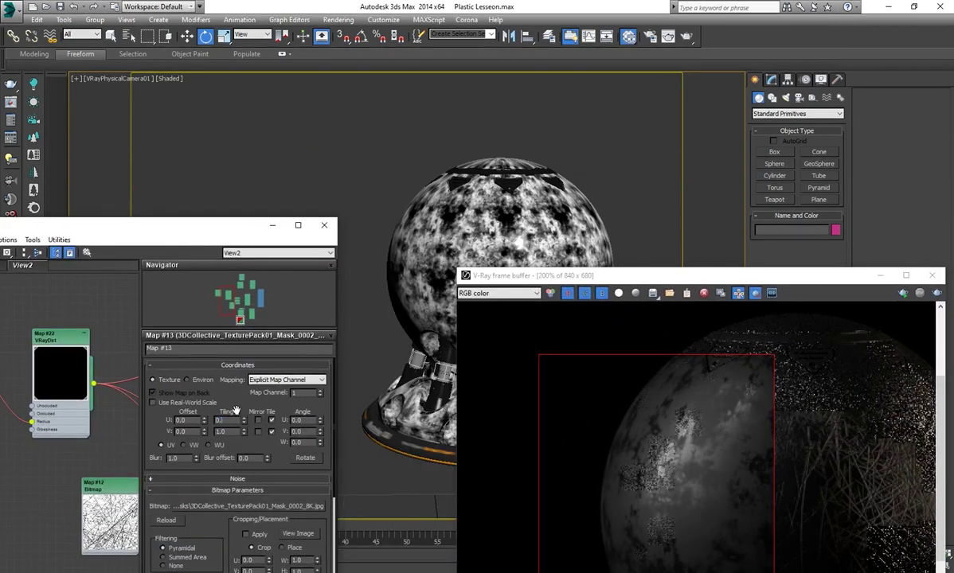
text(5)
key(Return)
text(.5)
key(Return)
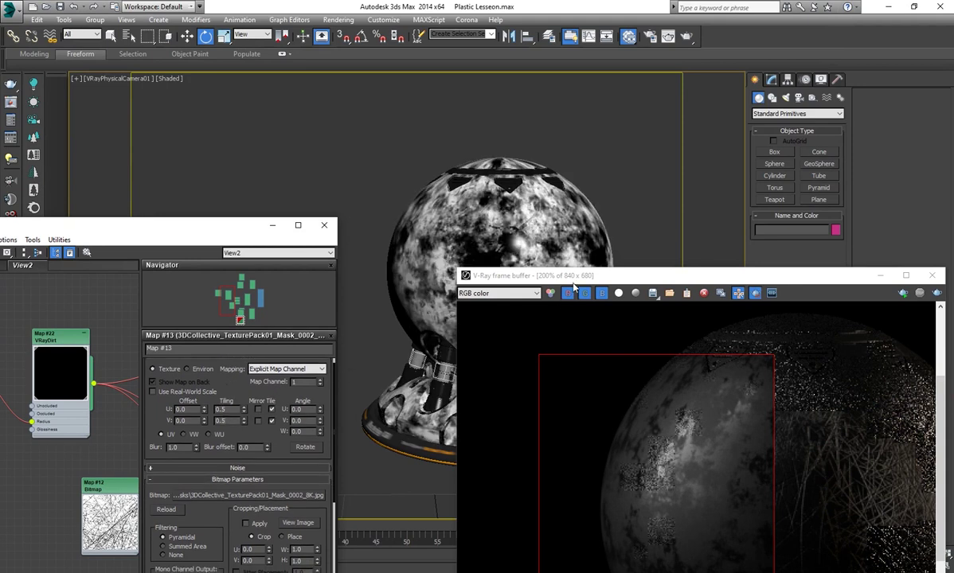
Rearrange the editor and render windows and pan the graph to the VRayMtl node
drag(573, 285, 392, 89)
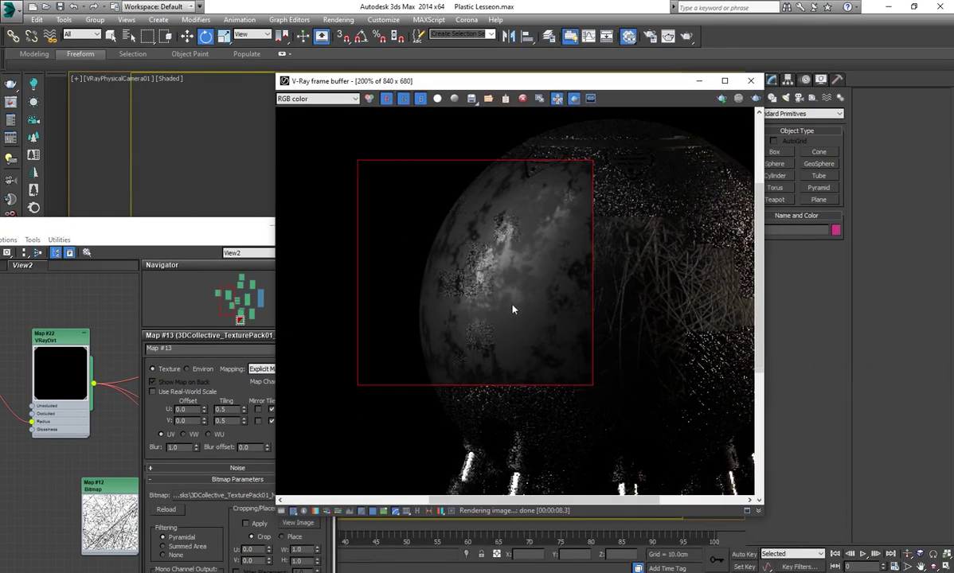
scroll(513, 310, down, 2)
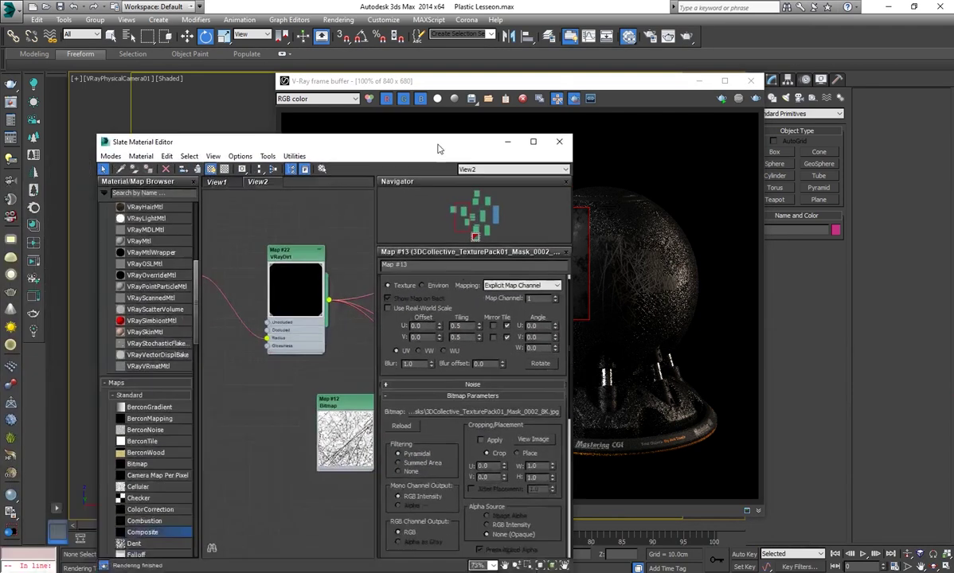
drag(202, 234, 420, 96)
scroll(247, 384, down, 2)
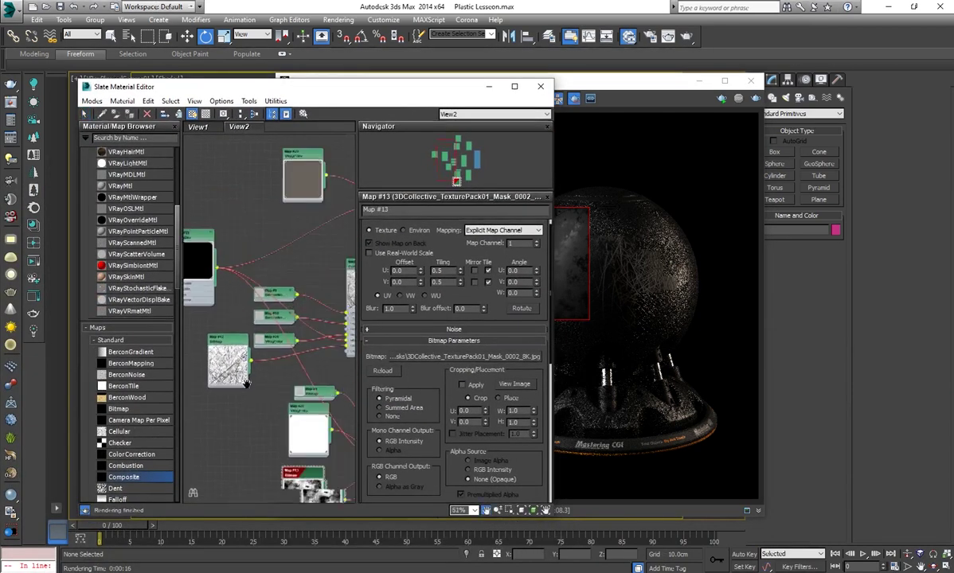
scroll(247, 383, down, 2)
scroll(315, 412, up, 3)
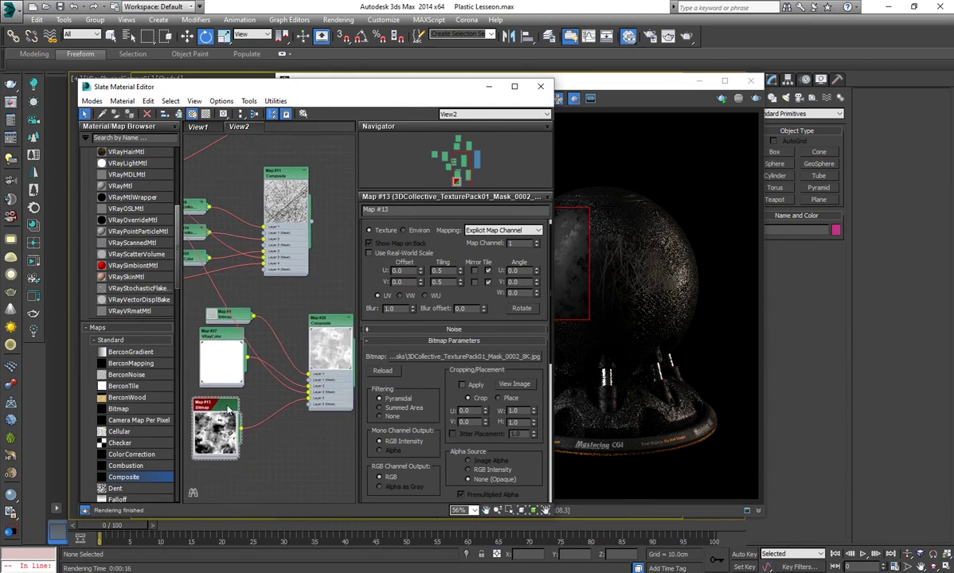
middle_drag(229, 410, 271, 406)
Re-render the sphere region in the V-Ray frame buffer and inspect the result
click(639, 260)
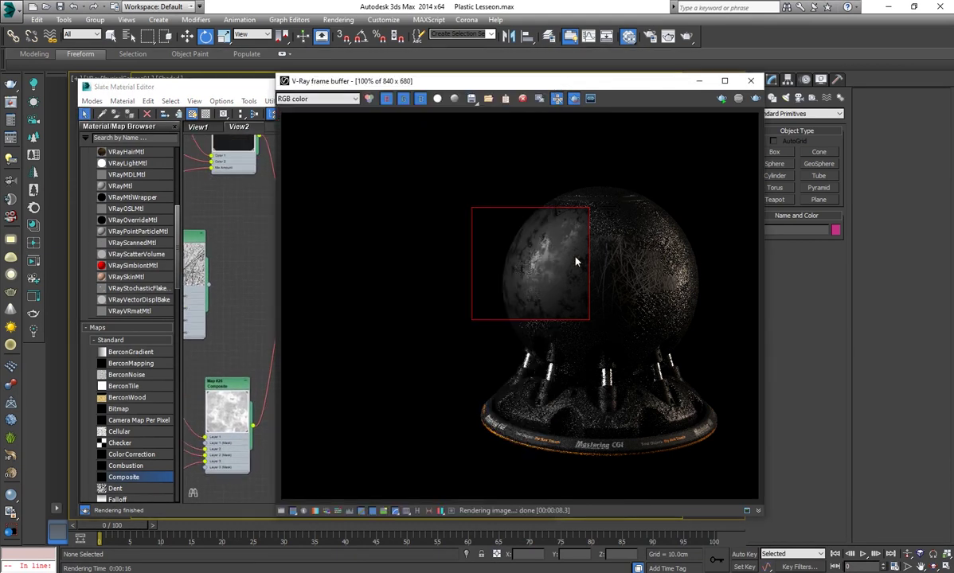
click(758, 97)
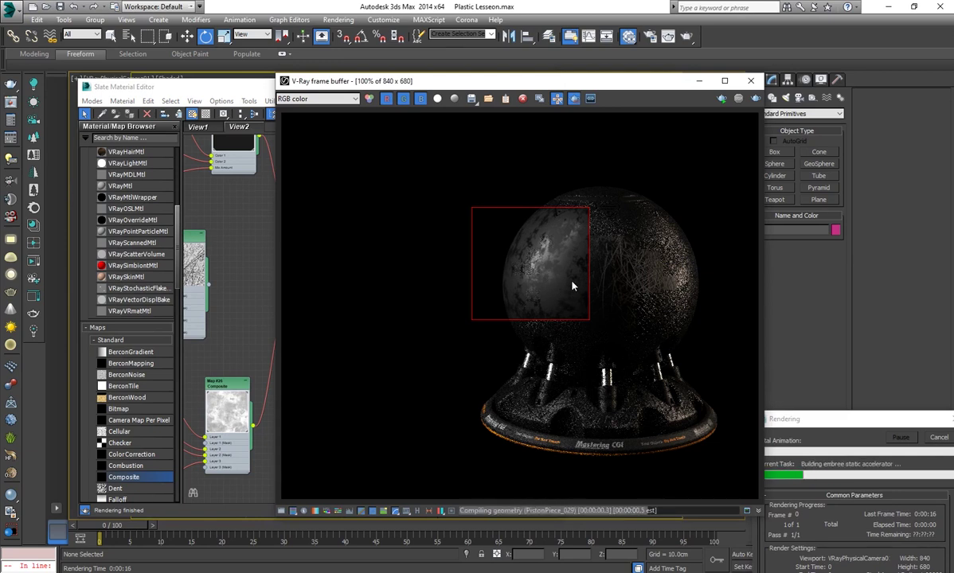
scroll(560, 267, up, 1)
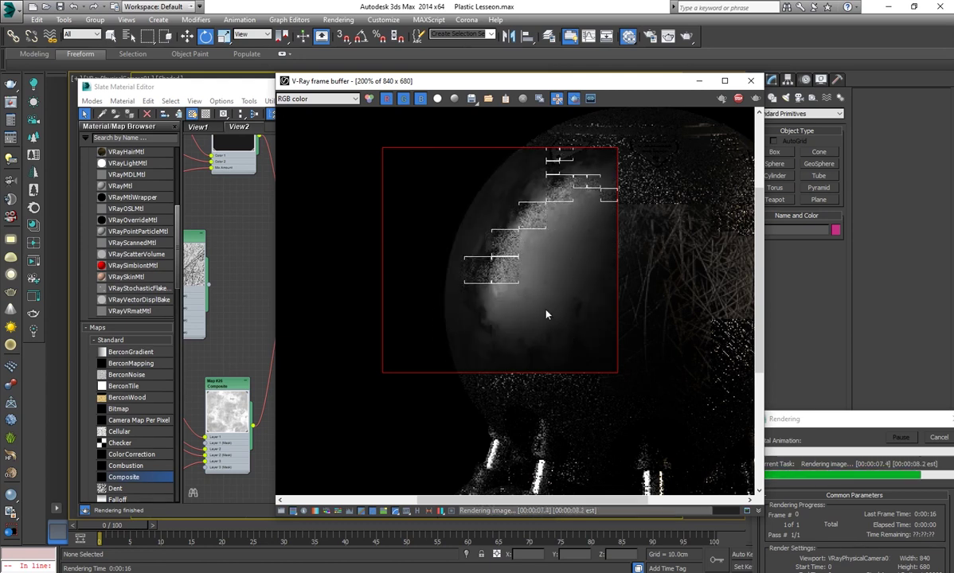
middle_drag(547, 315, 532, 320)
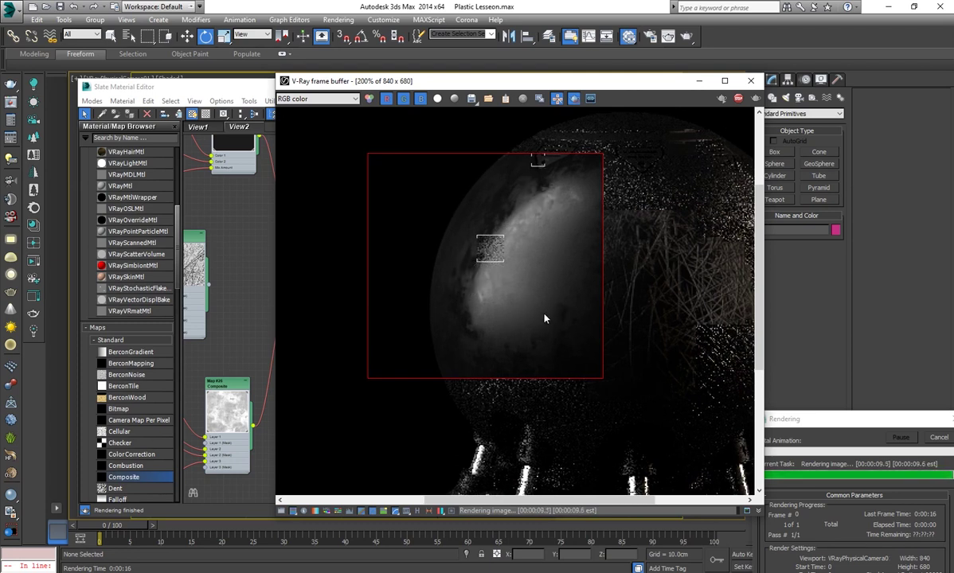
scroll(553, 305, down, 1)
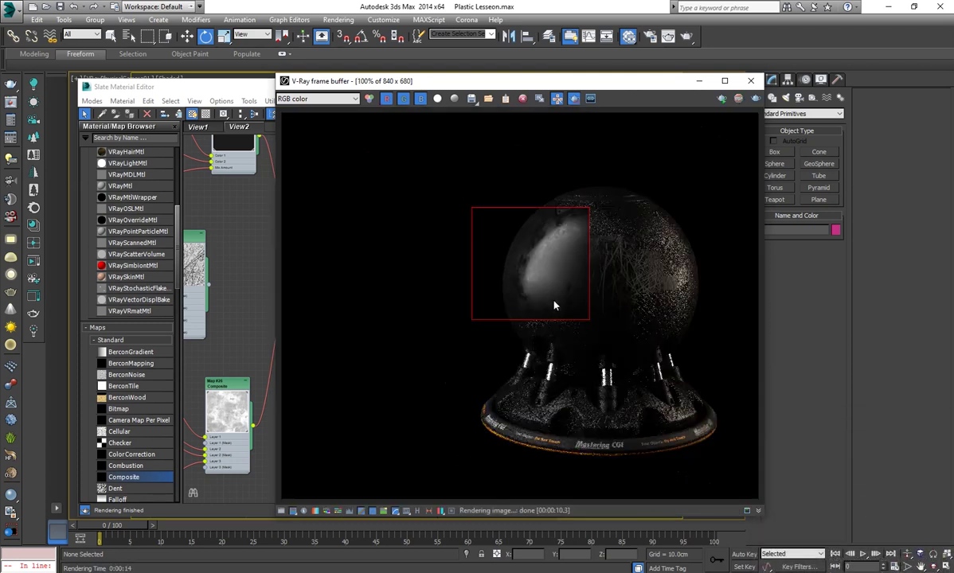
click(552, 102)
drag(550, 80, 656, 71)
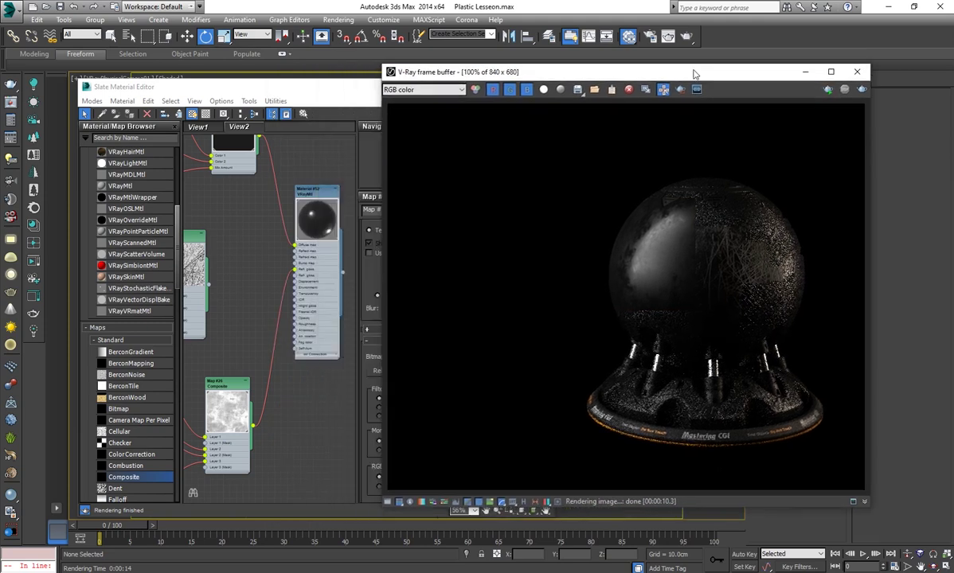
Maximize Slate and collapse the Map #27 and Map #13 nodes in the graph
middle_drag(288, 411, 340, 395)
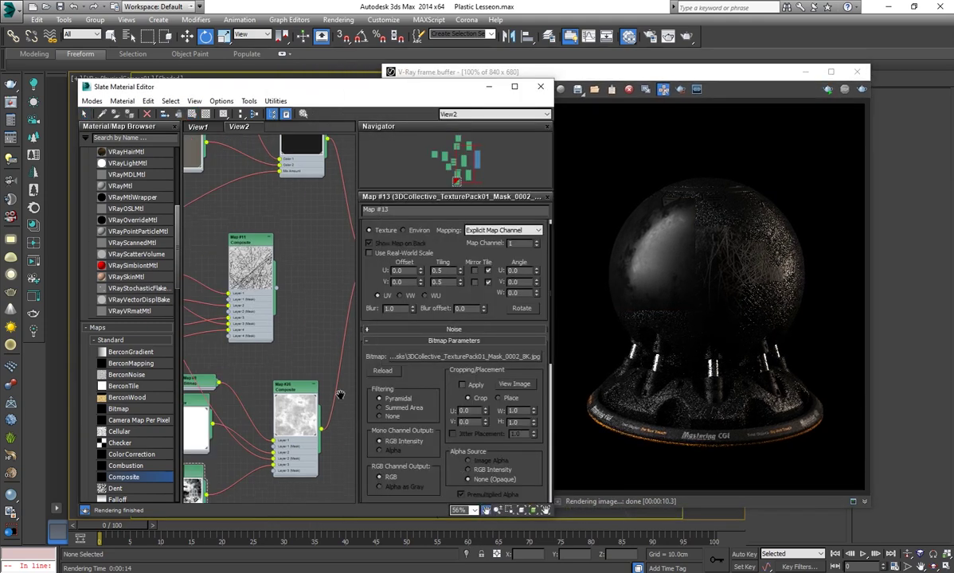
click(514, 86)
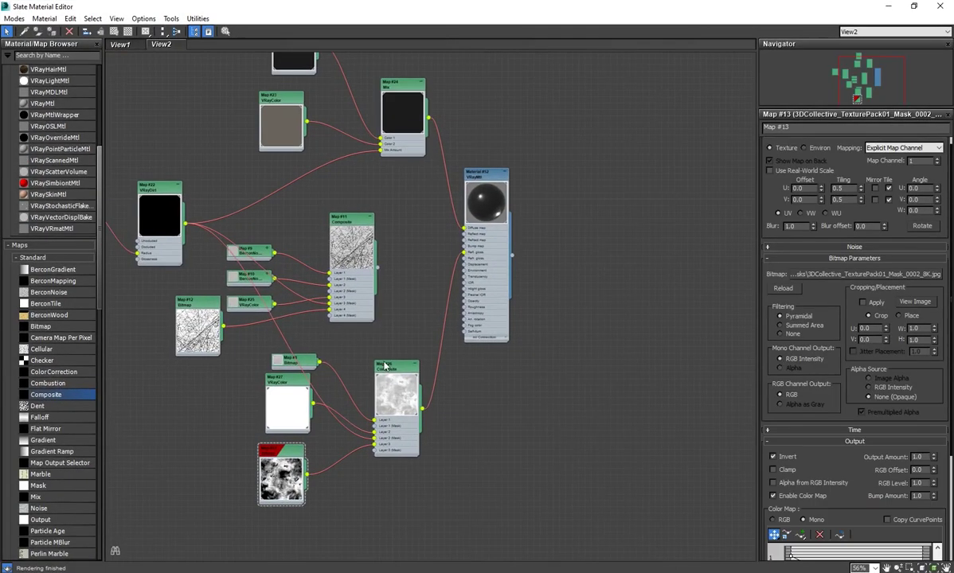
middle_drag(456, 329, 565, 402)
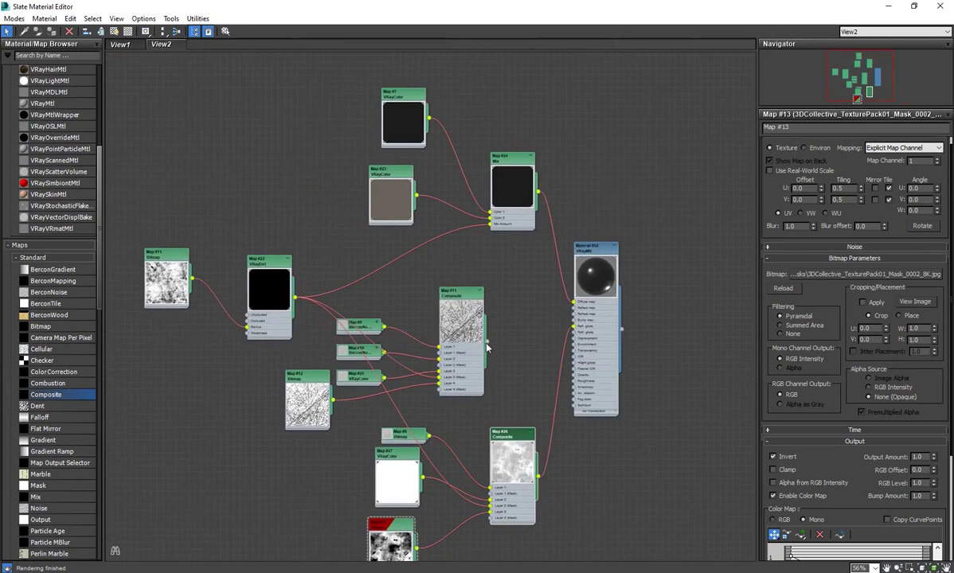
drag(574, 263, 650, 257)
double_click(650, 256)
middle_drag(532, 309, 493, 242)
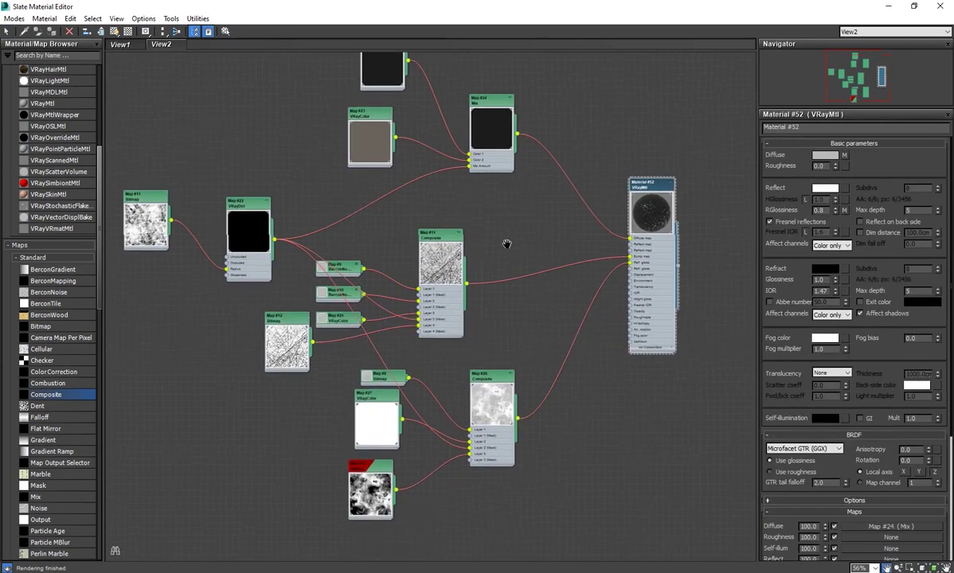
double_click(363, 418)
double_click(347, 481)
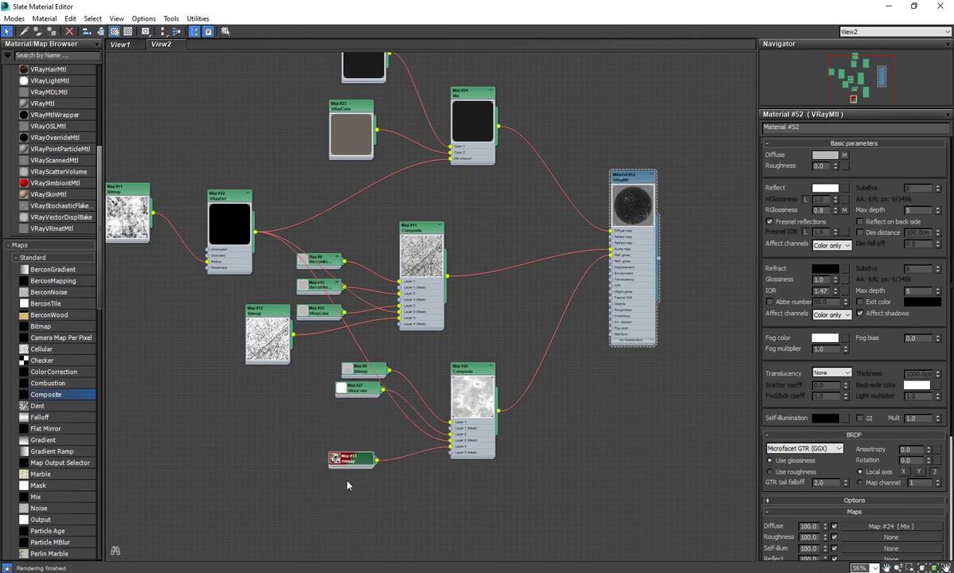
drag(358, 395, 358, 426)
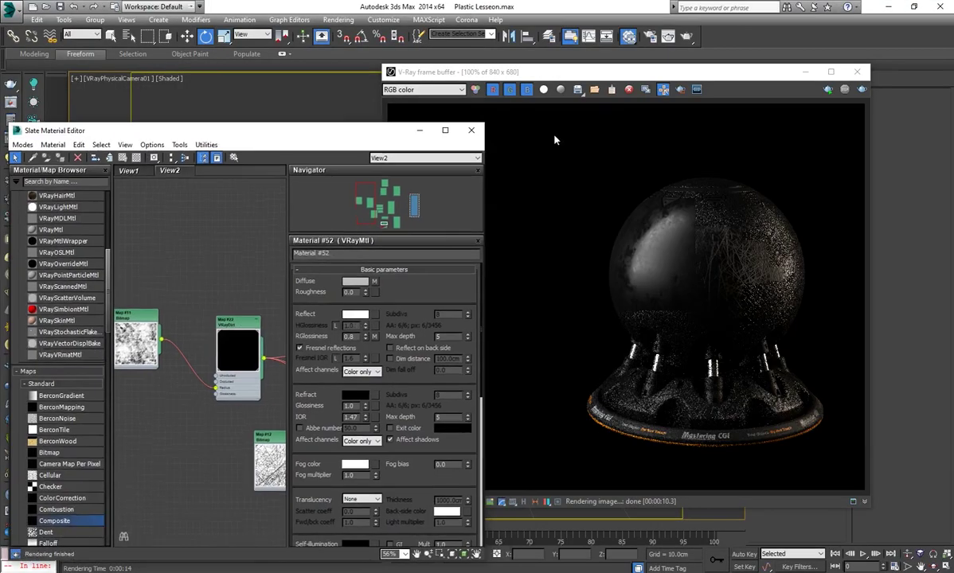
click(856, 70)
drag(350, 151, 243, 147)
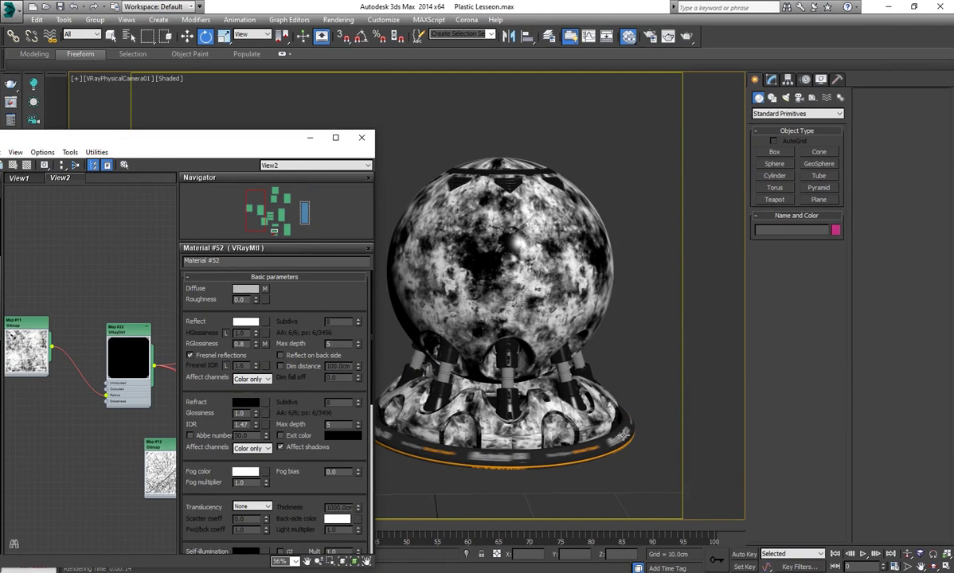
Unhide all, re-hide the boxes, save the Plastic Lesseon scene and launch a render
right_click(651, 375)
click(681, 294)
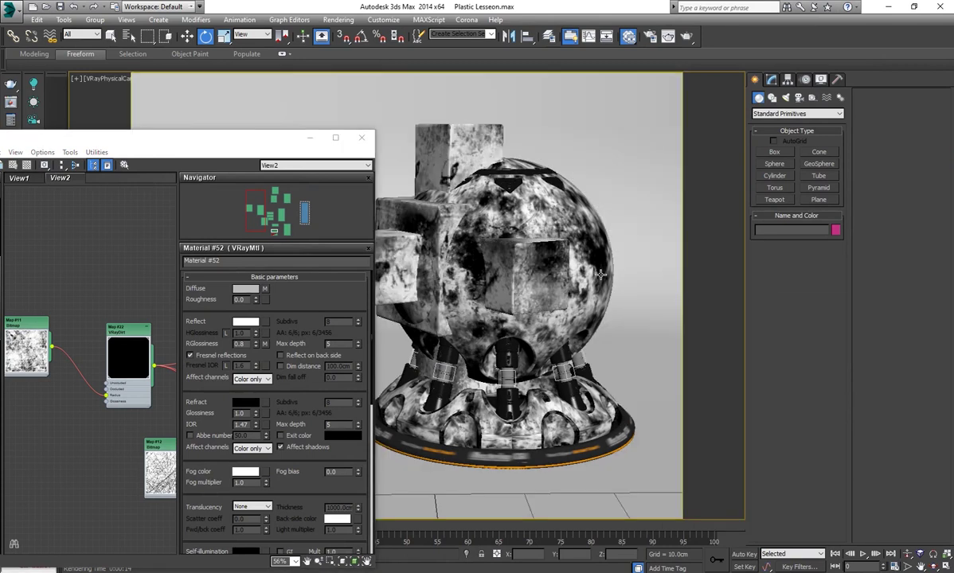
right_click(558, 272)
click(580, 244)
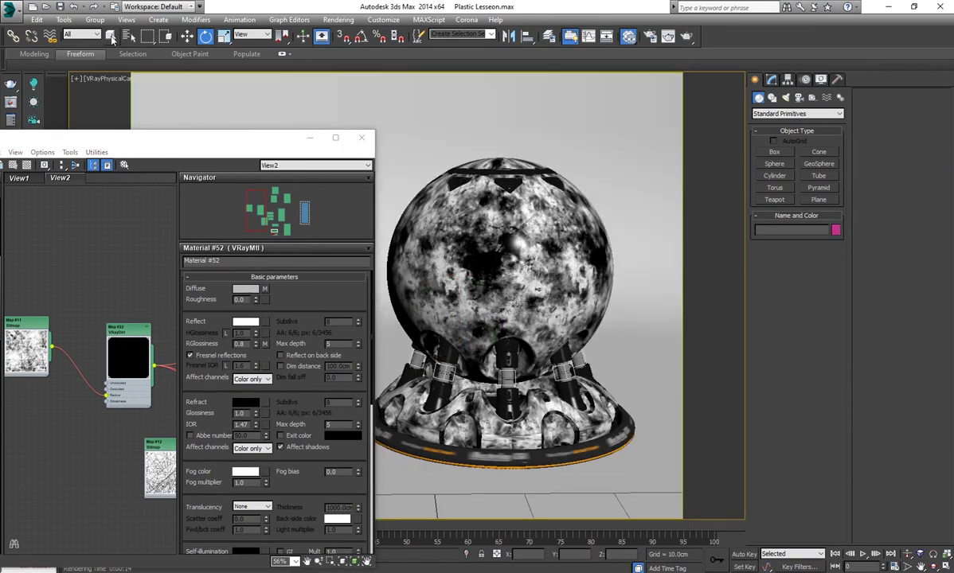
click(59, 7)
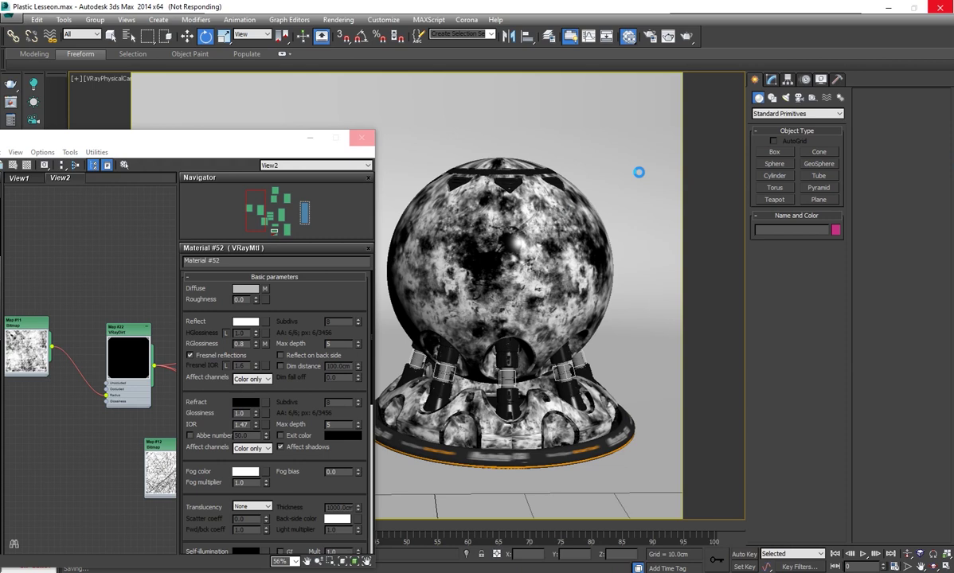
key(shift+q)
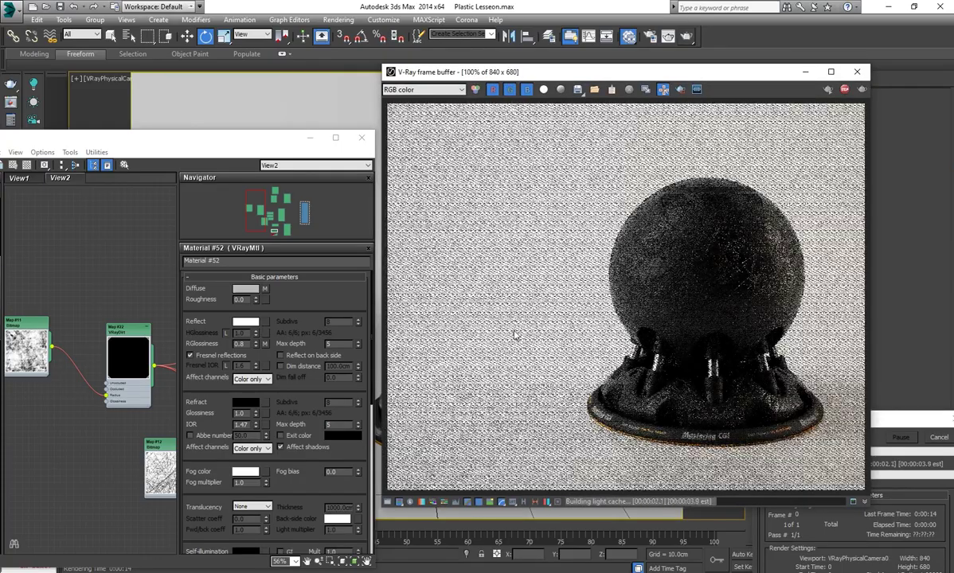
Zoom around the finished full-frame sphere render, then maximize the Slate Material Editor
drag(509, 72, 457, 48)
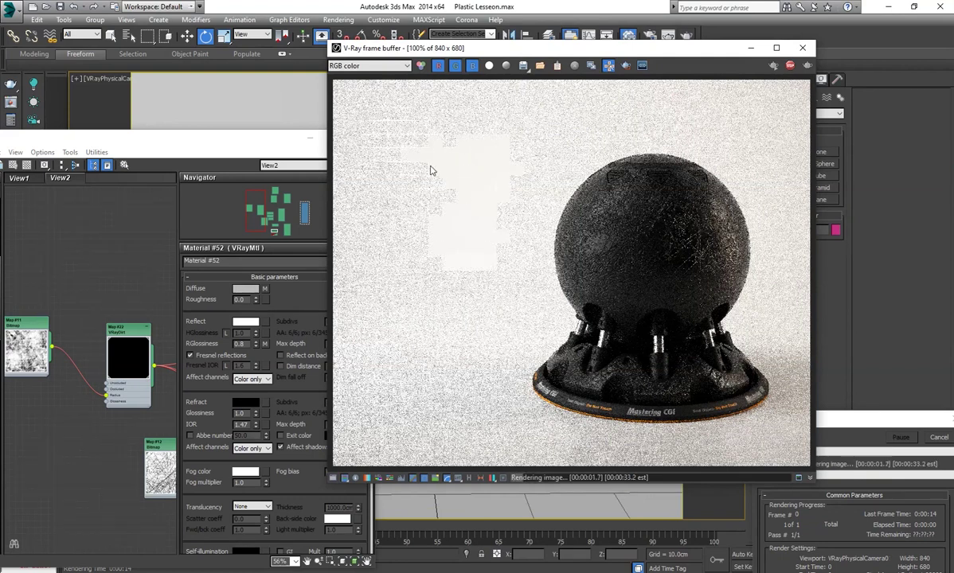
scroll(434, 173, up, 2)
scroll(398, 191, down, 2)
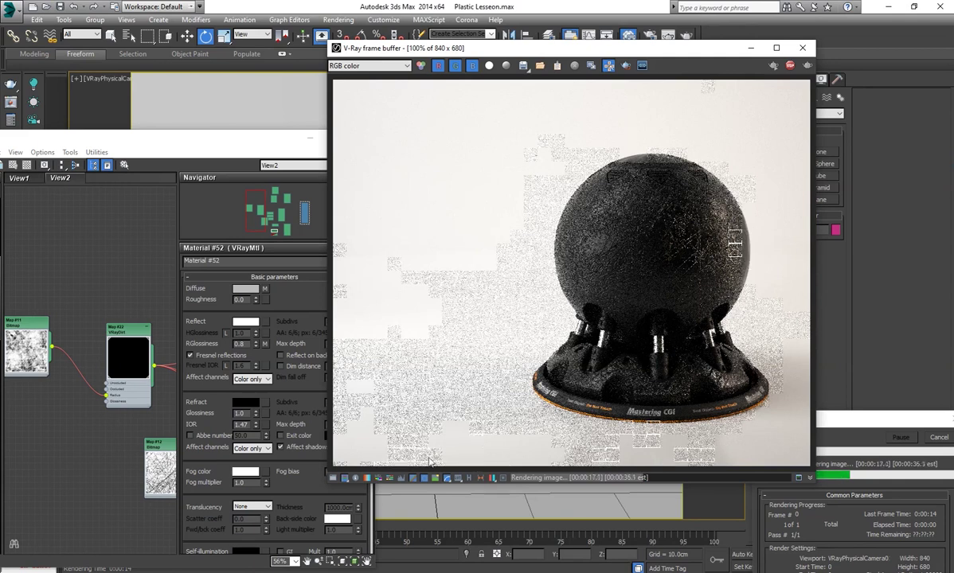
scroll(770, 244, up, 1)
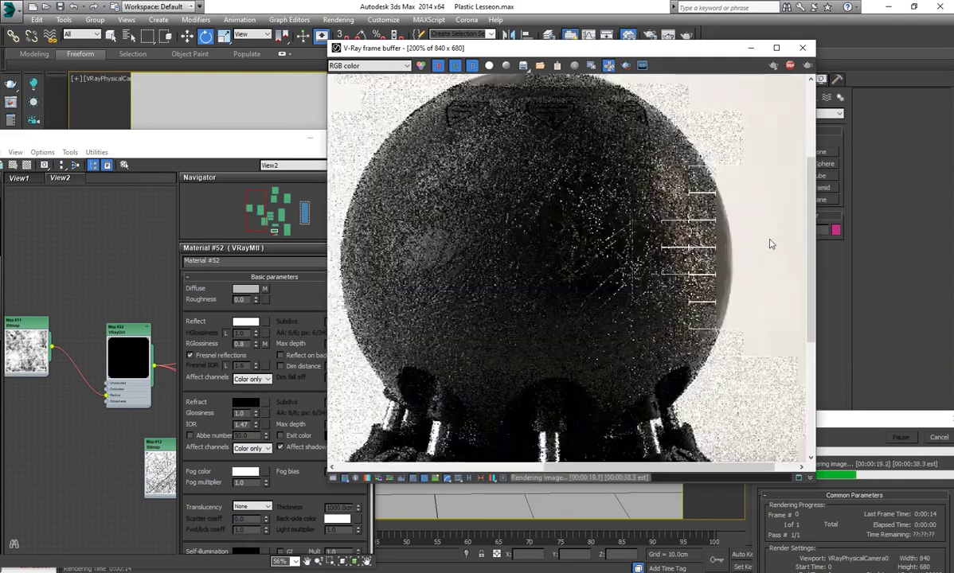
scroll(696, 262, down, 1)
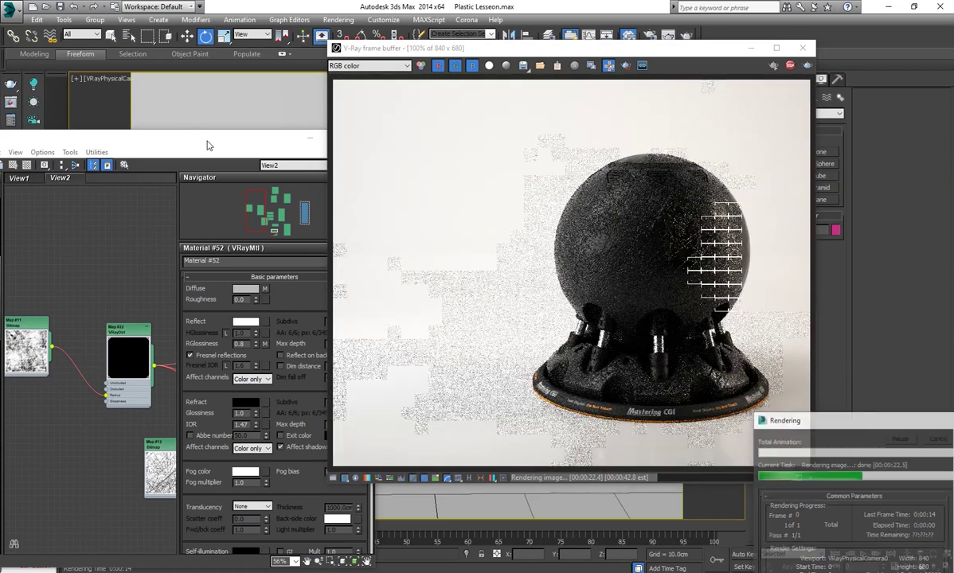
key(m)
double_click(377, 115)
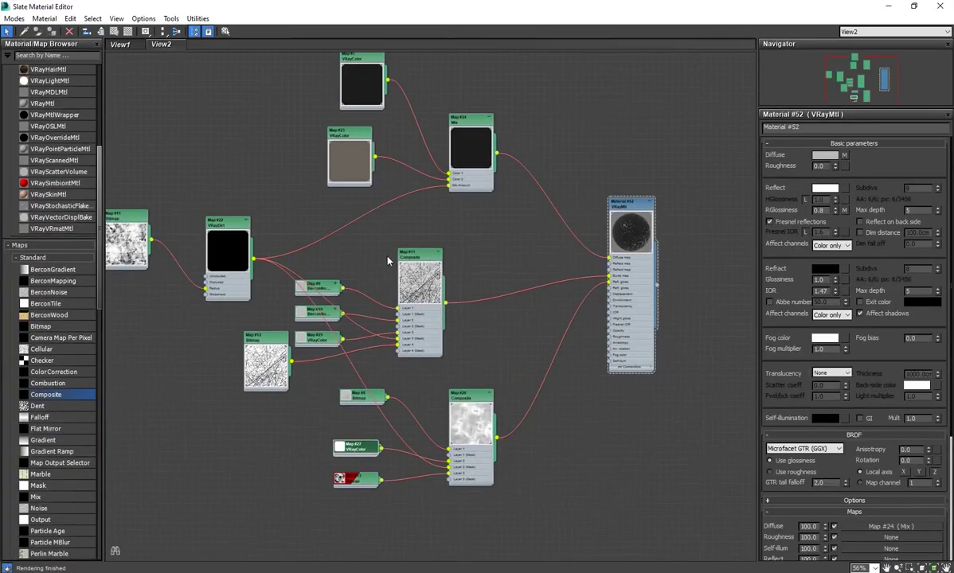
Region-render the sphere's right side to check the current Map #11 scratches
double_click(407, 265)
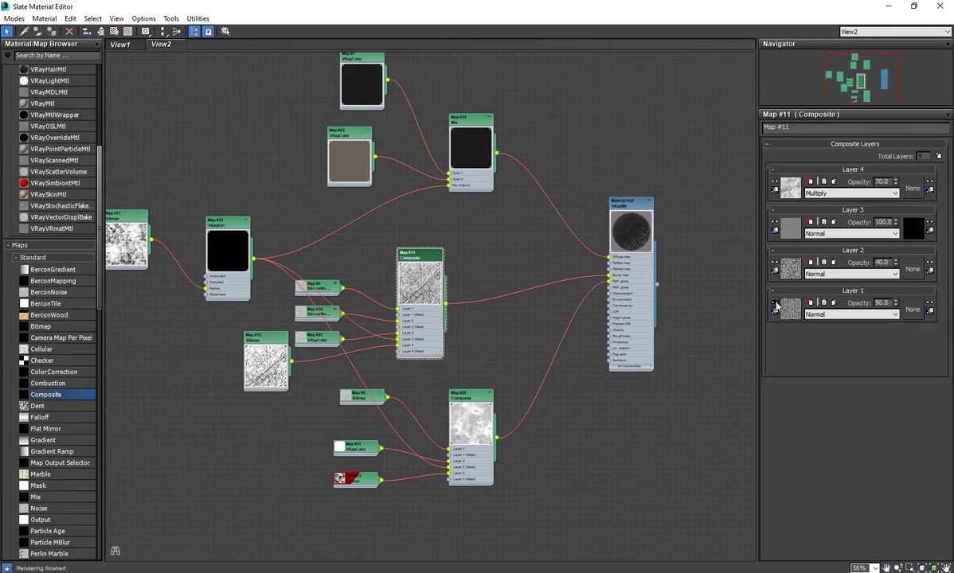
drag(631, 213, 643, 213)
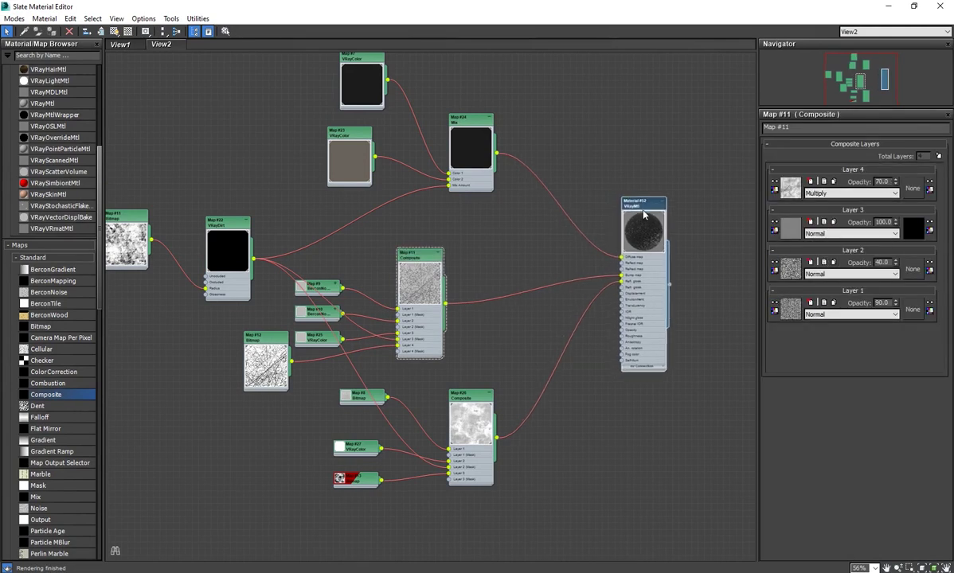
double_click(643, 213)
key(m)
click(626, 67)
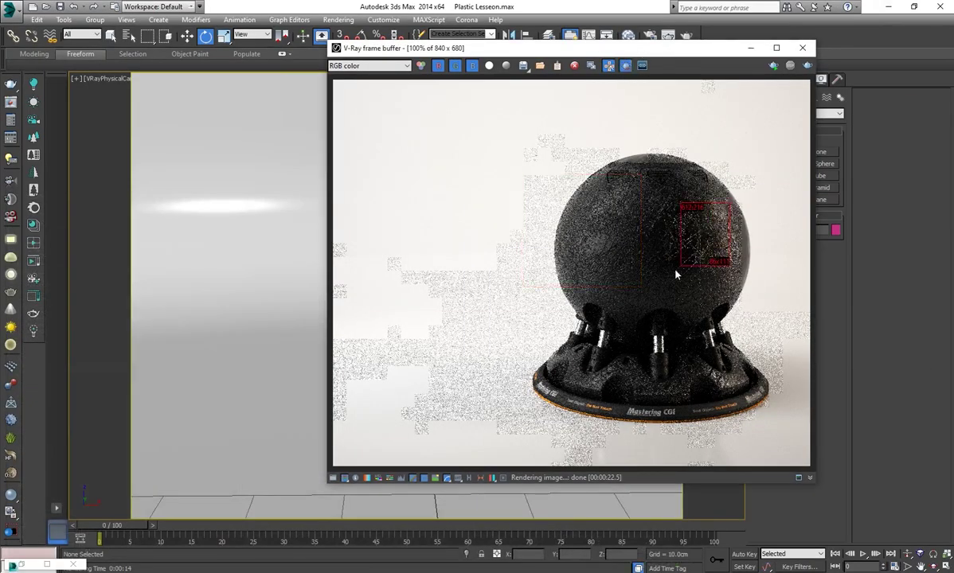
drag(640, 285, 731, 202)
click(772, 65)
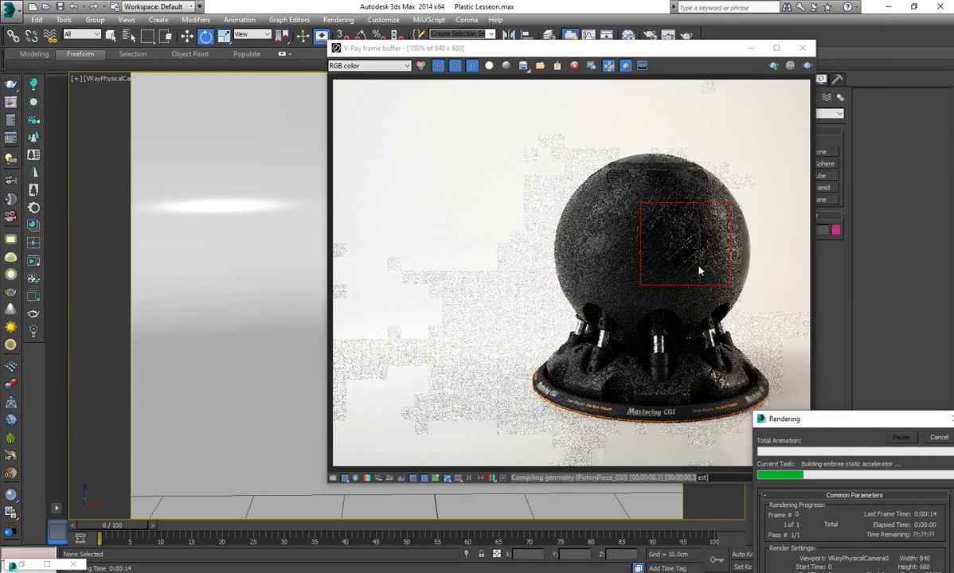
scroll(697, 265, up, 1)
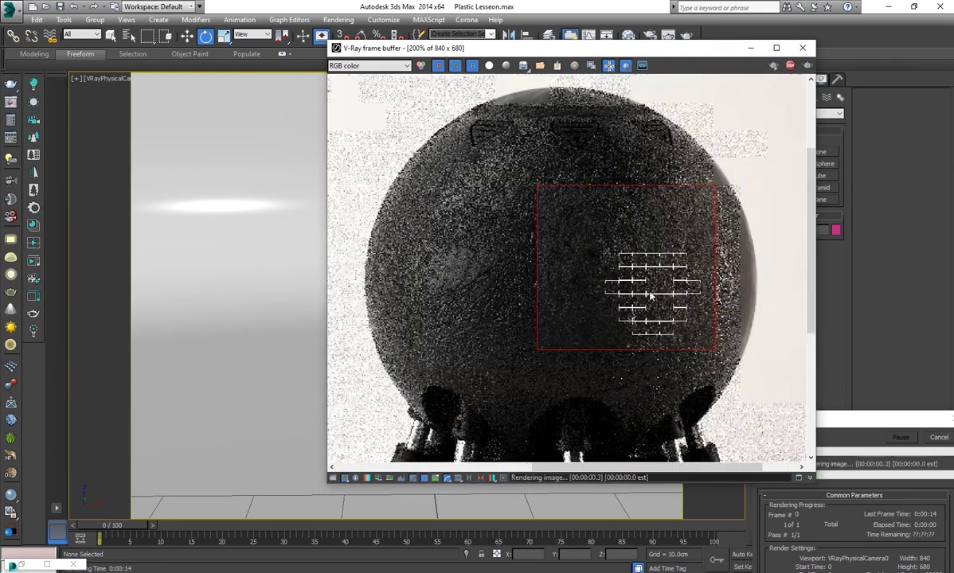
click(937, 439)
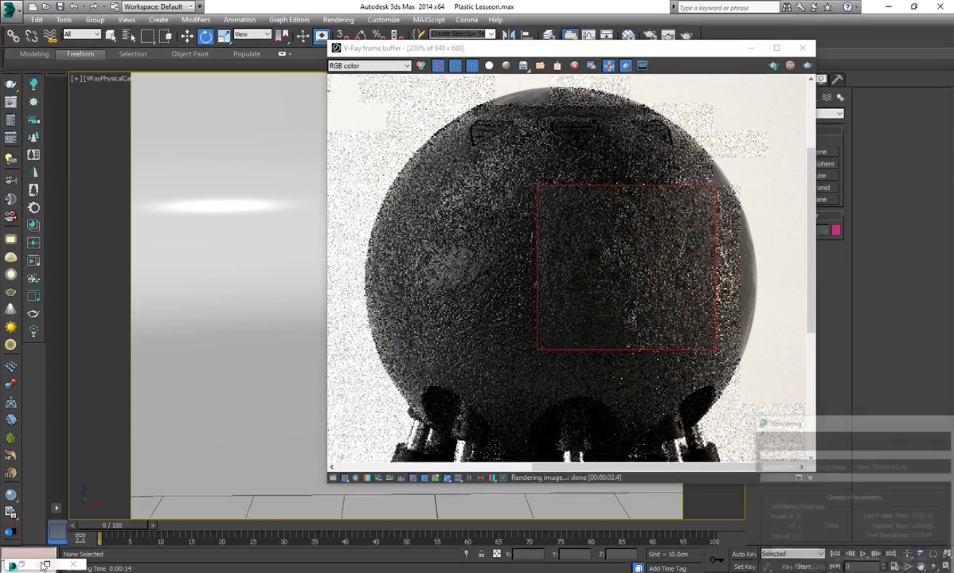
Set Map #11 Composite Layer 1 opacity to 40 and Layer 2 to 30
key(m)
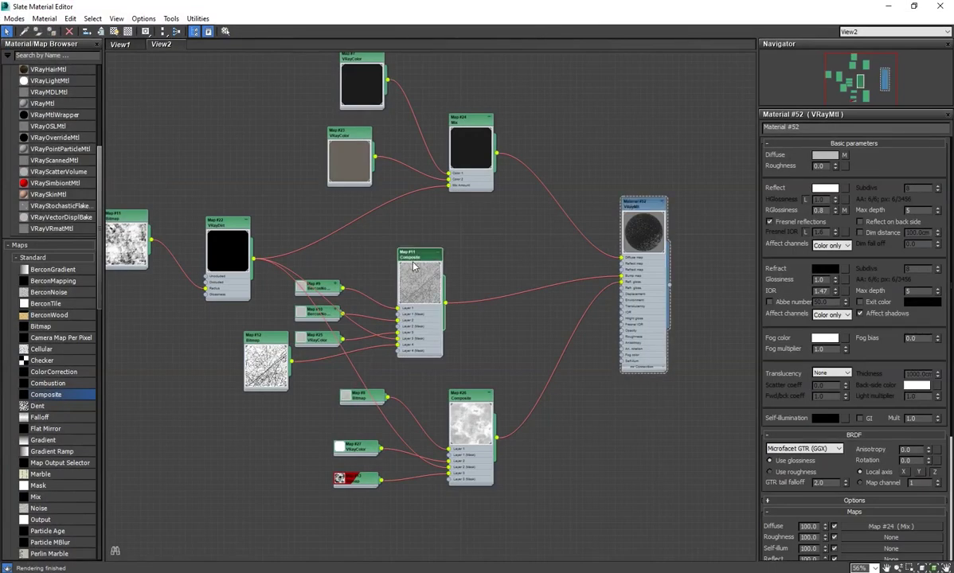
double_click(416, 275)
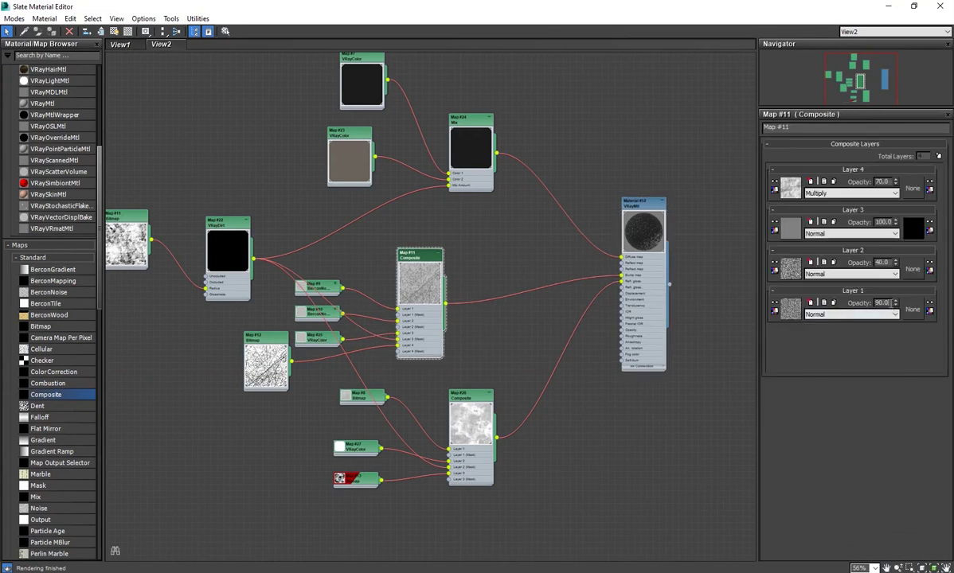
text(4)
text(30)
key(Return)
Re-render a smaller region on the sphere and zoom in on the scratched area
click(888, 7)
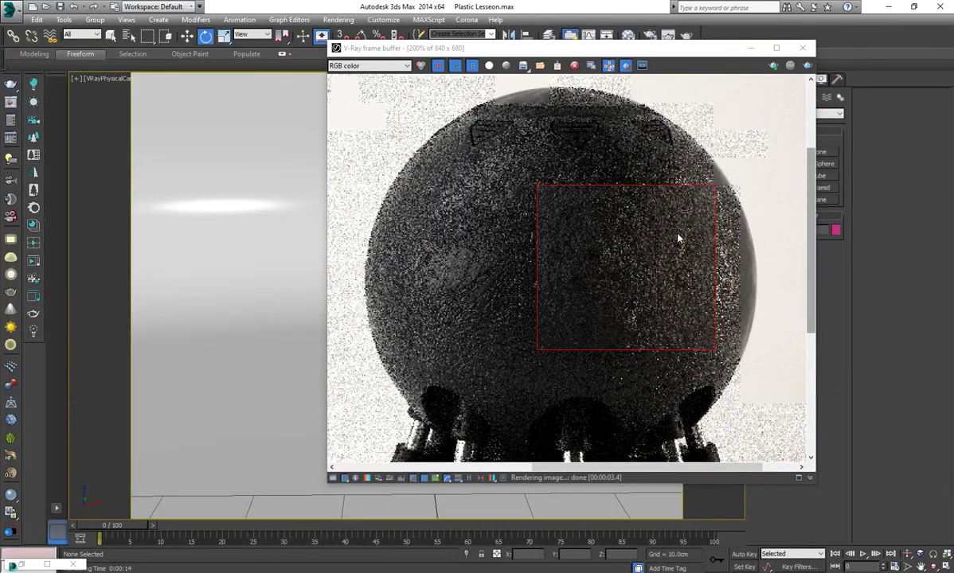
drag(689, 221, 600, 301)
key(shift+q)
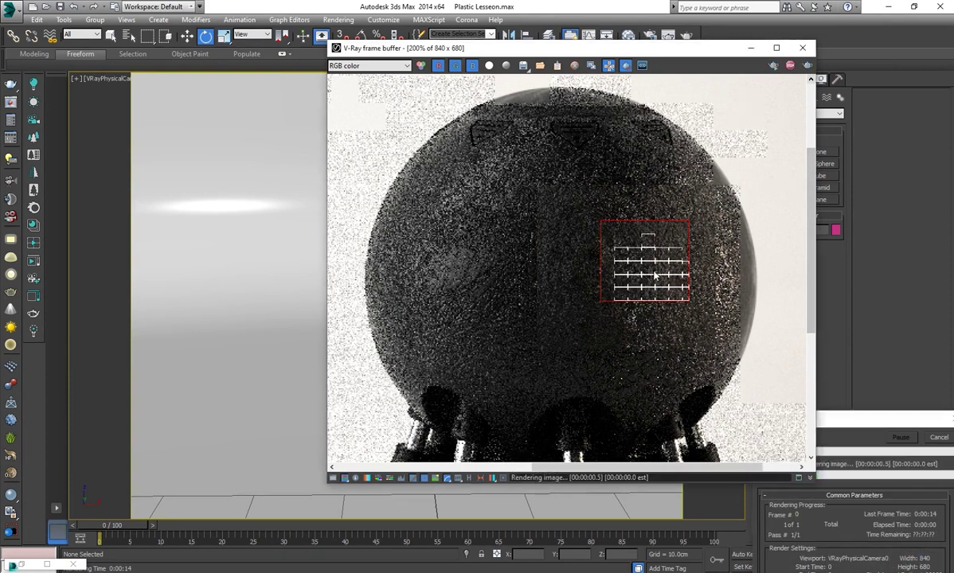
middle_drag(617, 269, 644, 306)
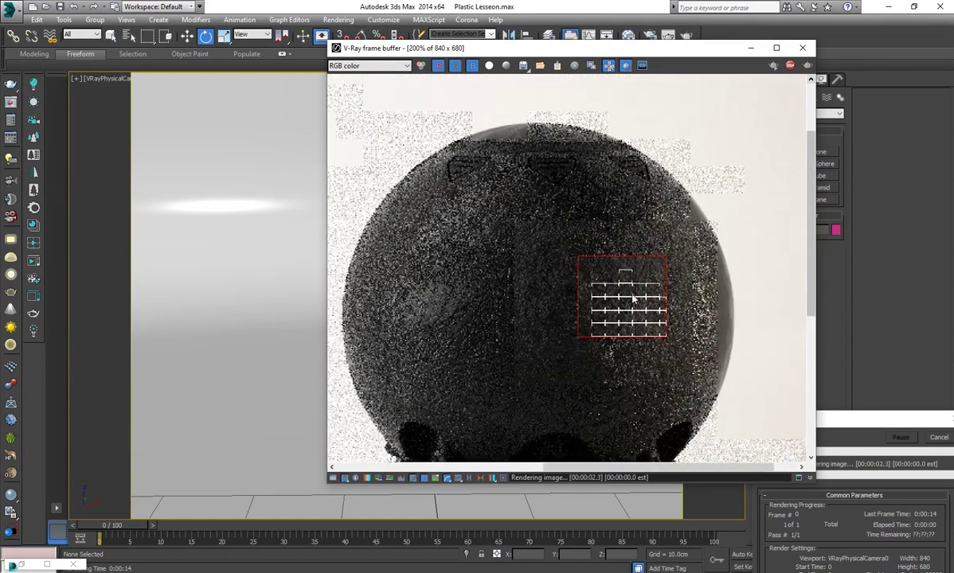
scroll(643, 307, up, 2)
scroll(647, 310, down, 2)
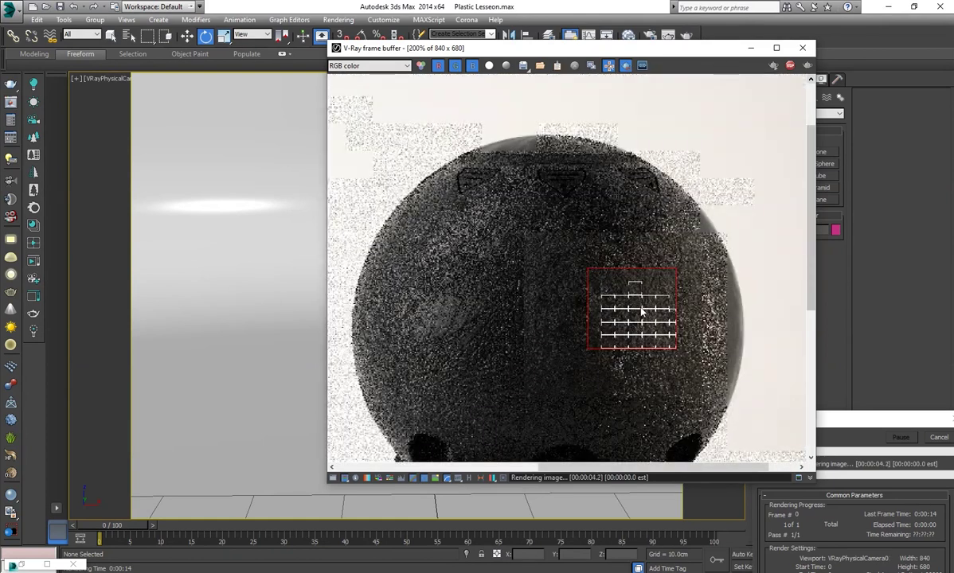
scroll(642, 312, up, 1)
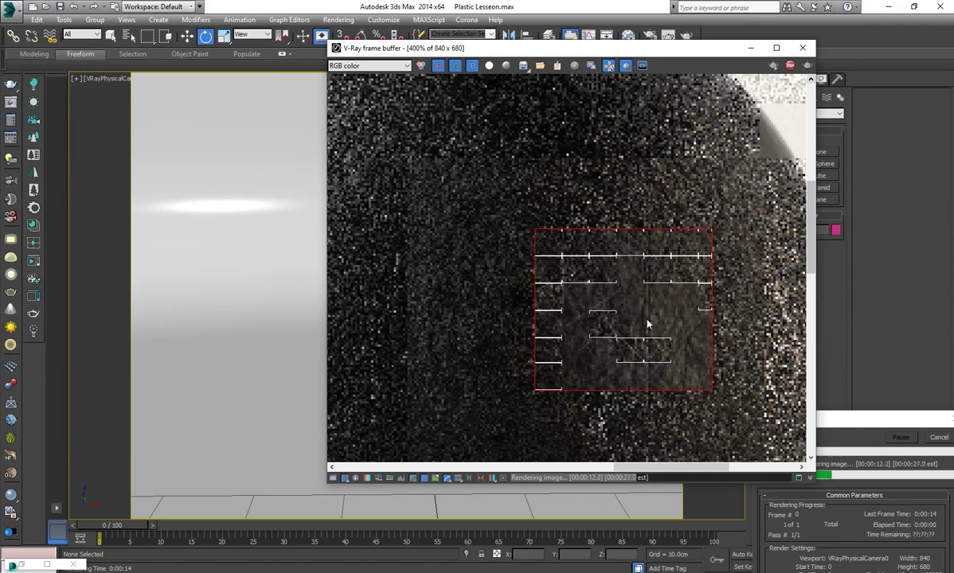
scroll(659, 344, down, 1)
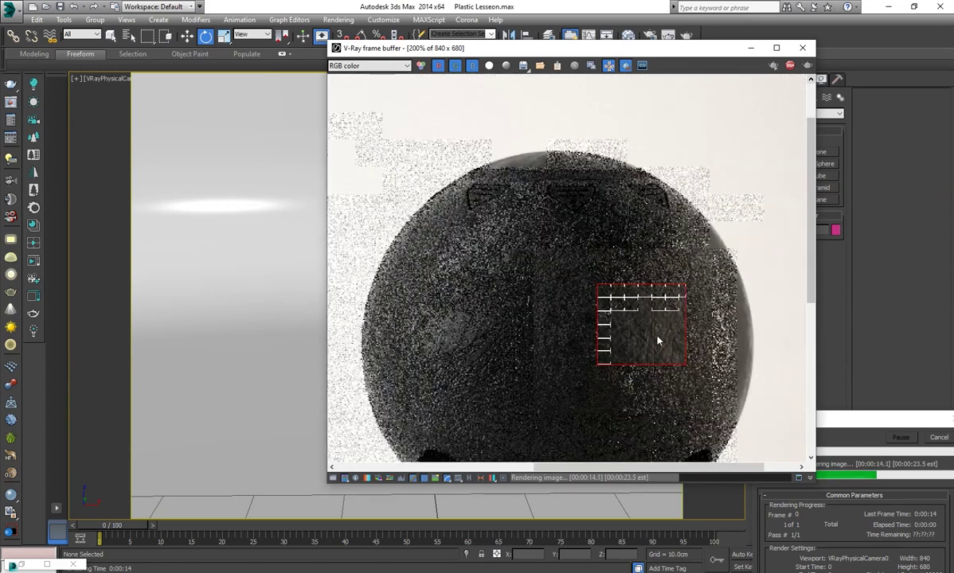
scroll(657, 333, up, 1)
middle_drag(654, 329, 638, 337)
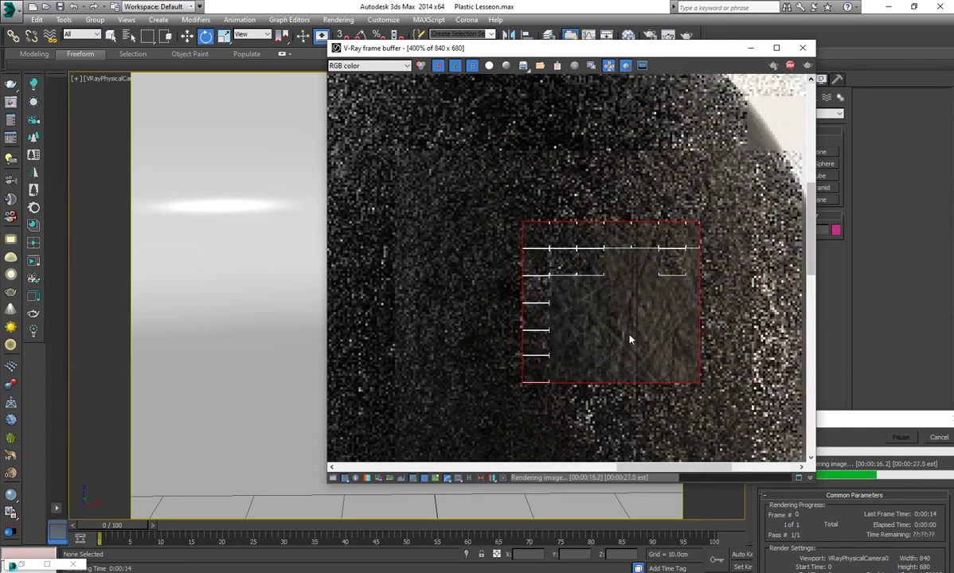
scroll(639, 337, down, 1)
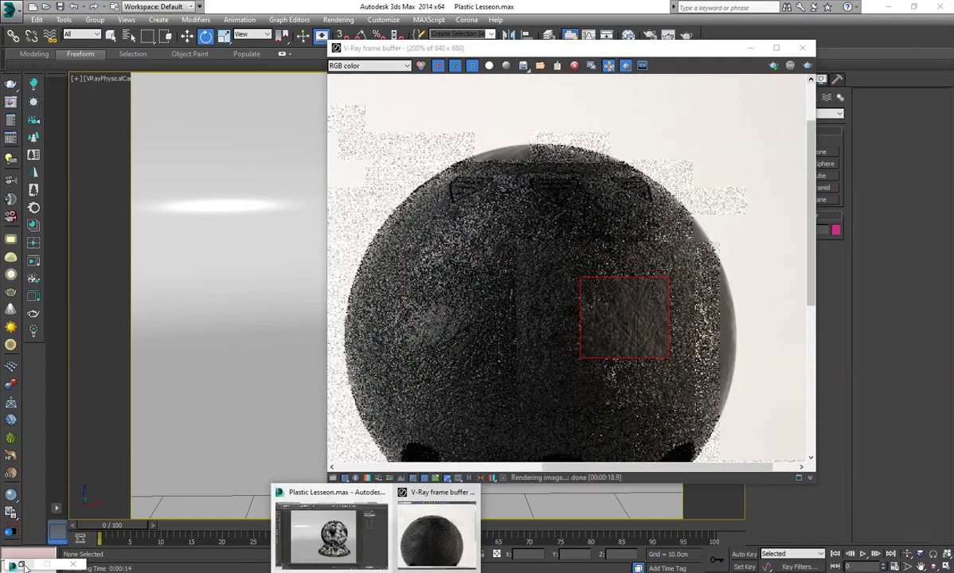
mouse_move(21, 566)
click(330, 527)
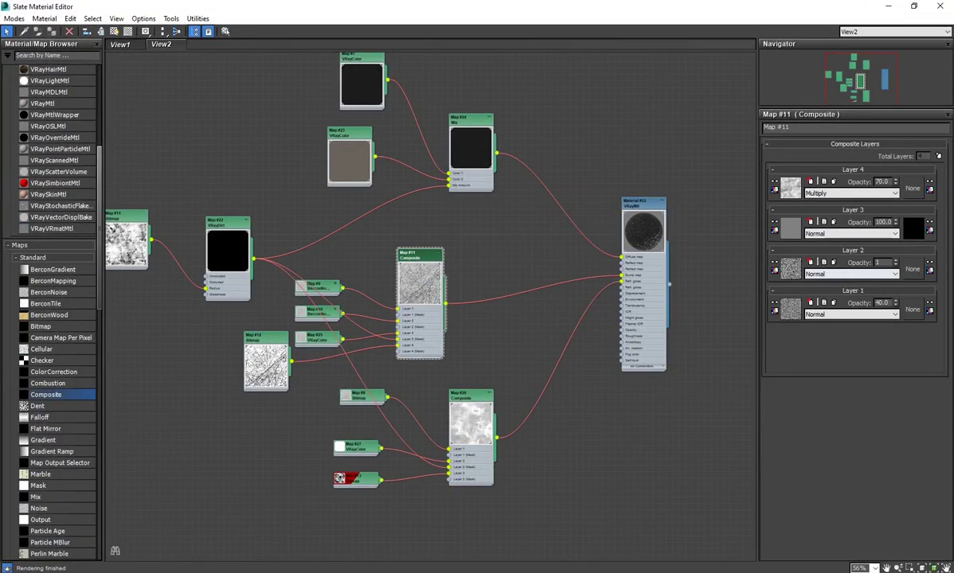
Re-render the region to preview the new bump Composite layer opacities
text(1)
scroll(698, 414, up, 1)
scroll(668, 319, up, 1)
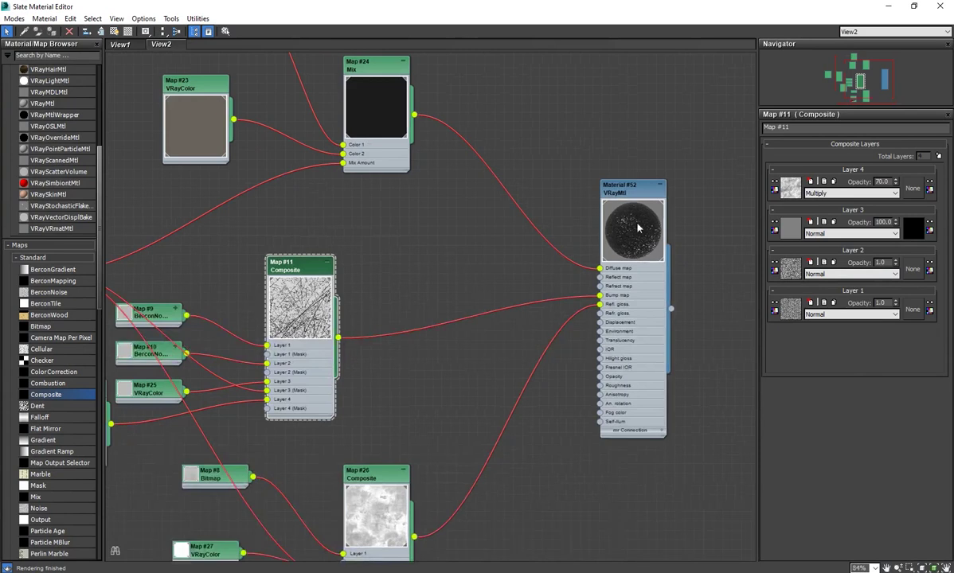
middle_drag(637, 311, 616, 283)
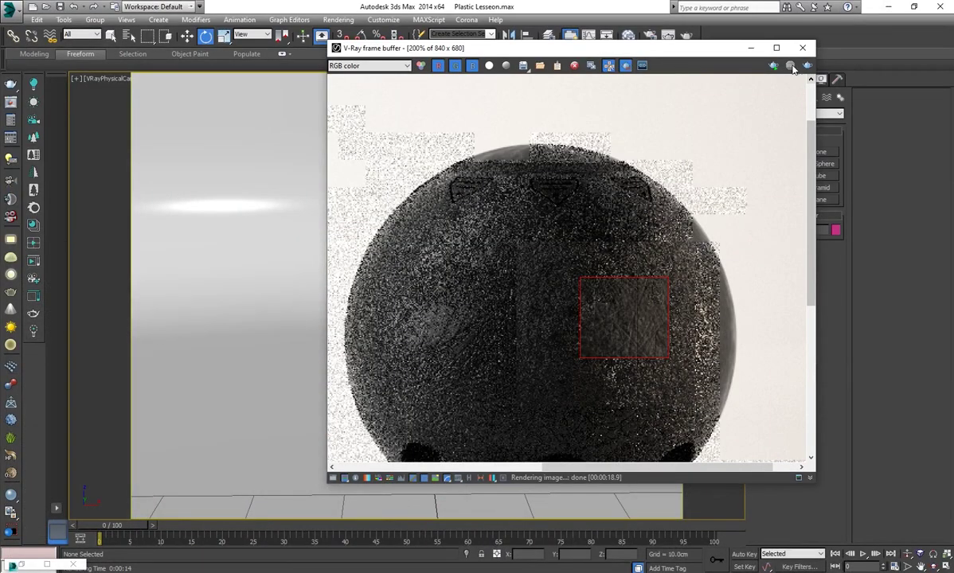
click(790, 66)
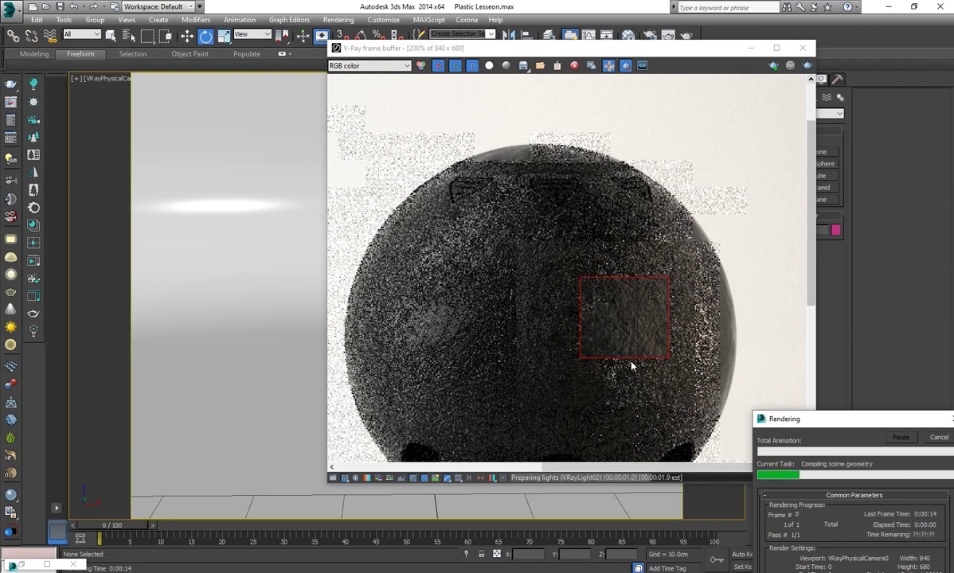
click(609, 379)
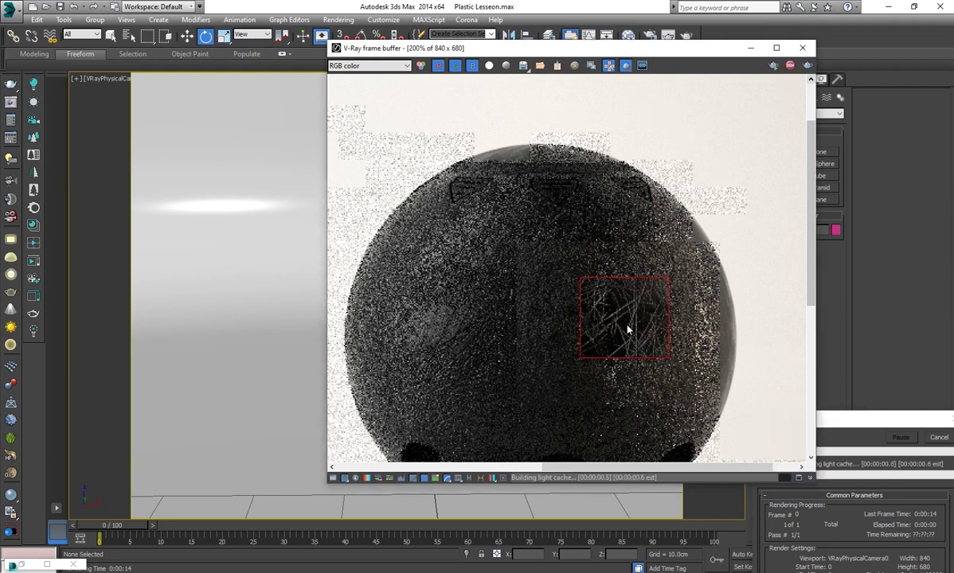
scroll(633, 325, up, 2)
click(886, 415)
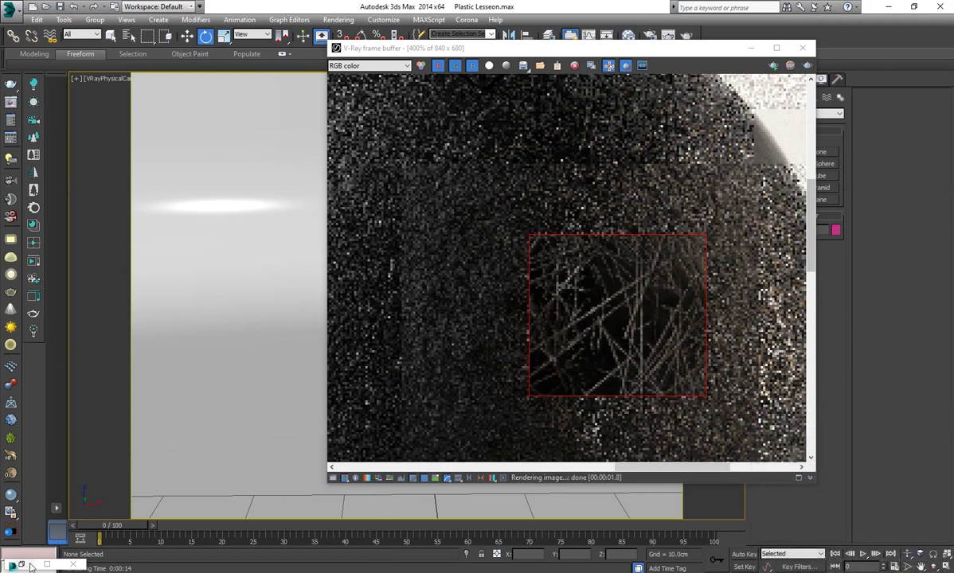
Confirm the Composite layer settings, show Material #52, then start and stop a render
click(33, 565)
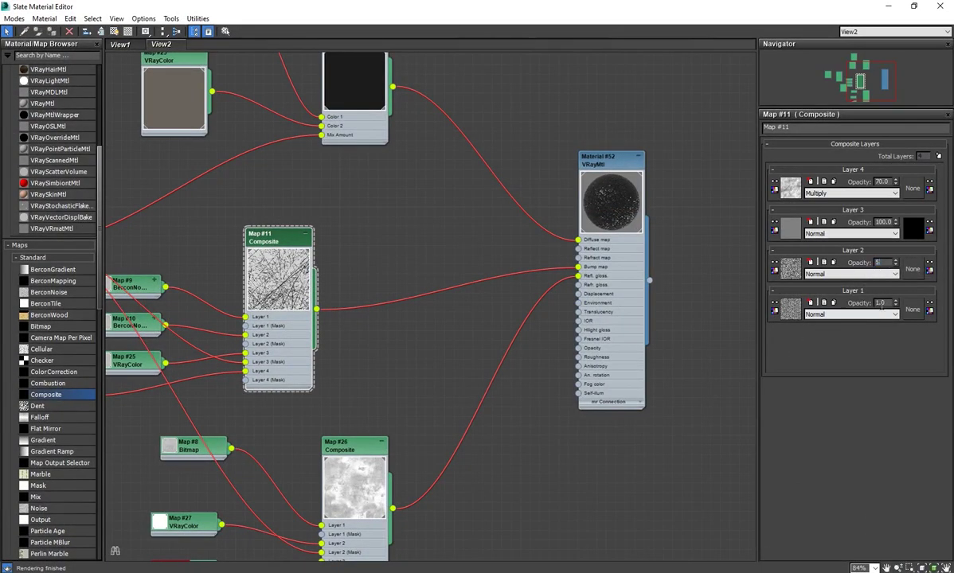
click(879, 313)
click(887, 302)
click(611, 159)
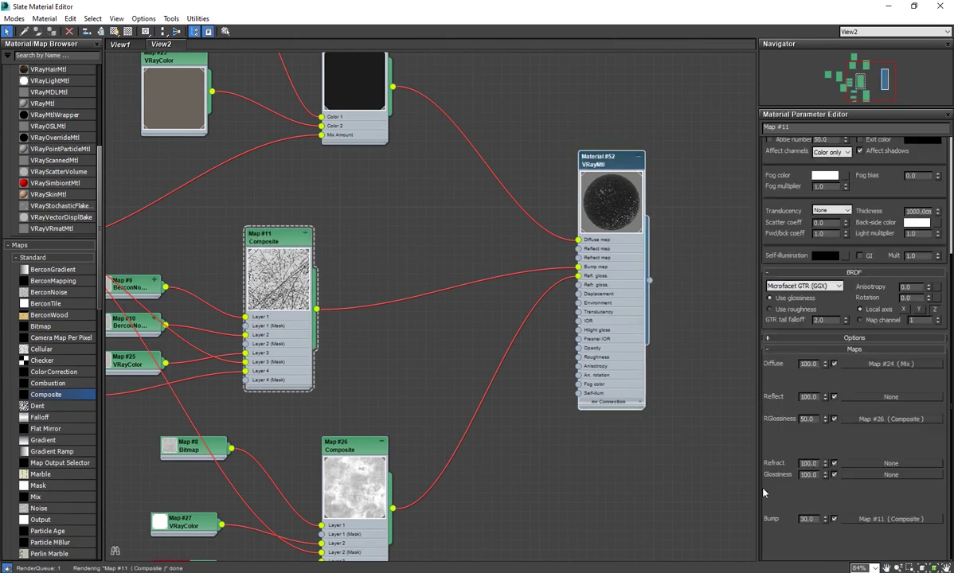
scroll(797, 517, down, 3)
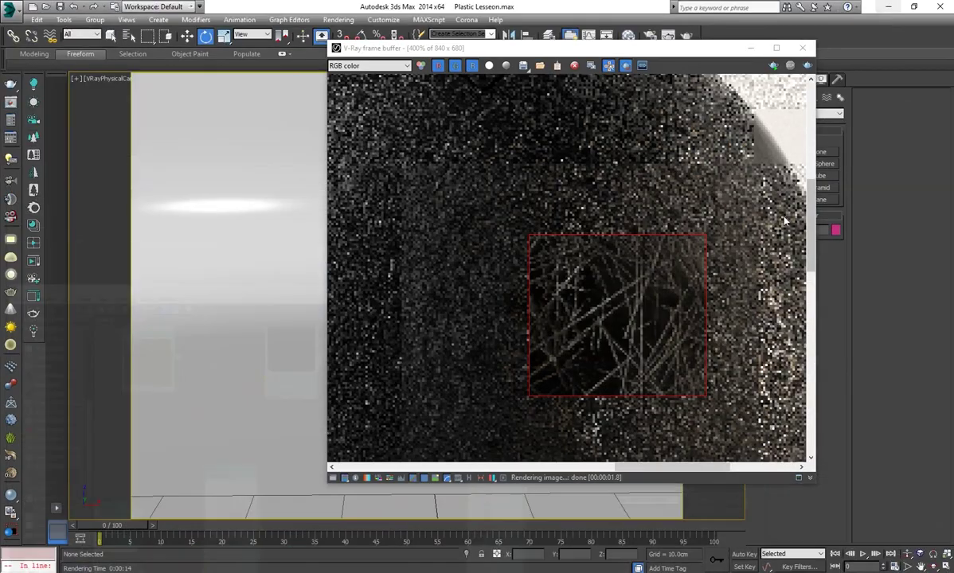
click(772, 66)
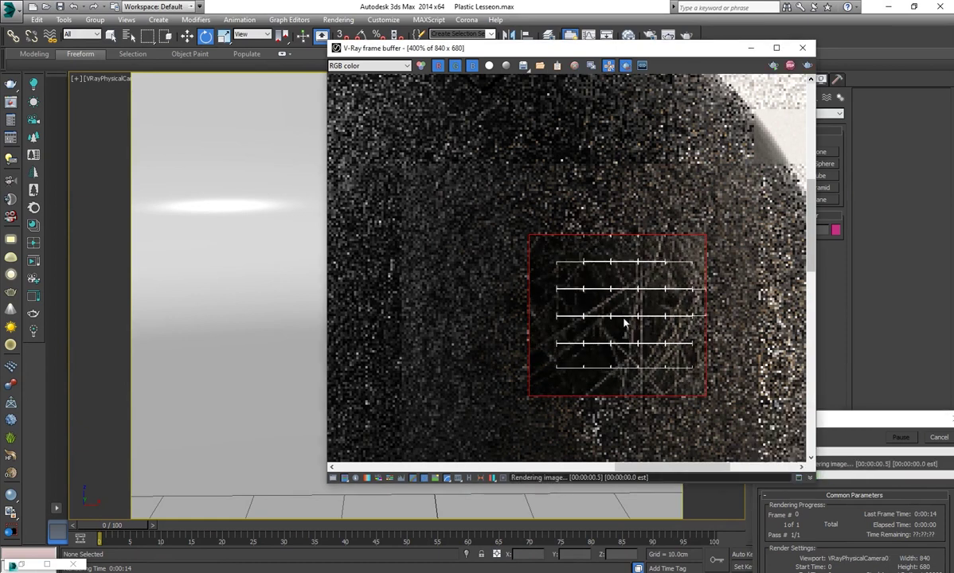
click(937, 438)
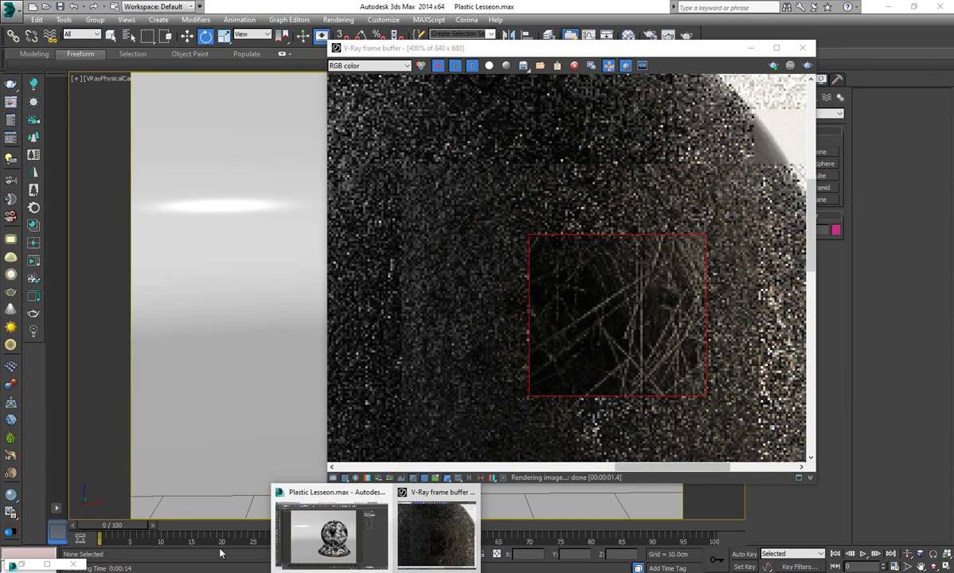
Set Layer 2 and Layer 1 opacity of the Map #11 Composite to 20 and re-render
key(m)
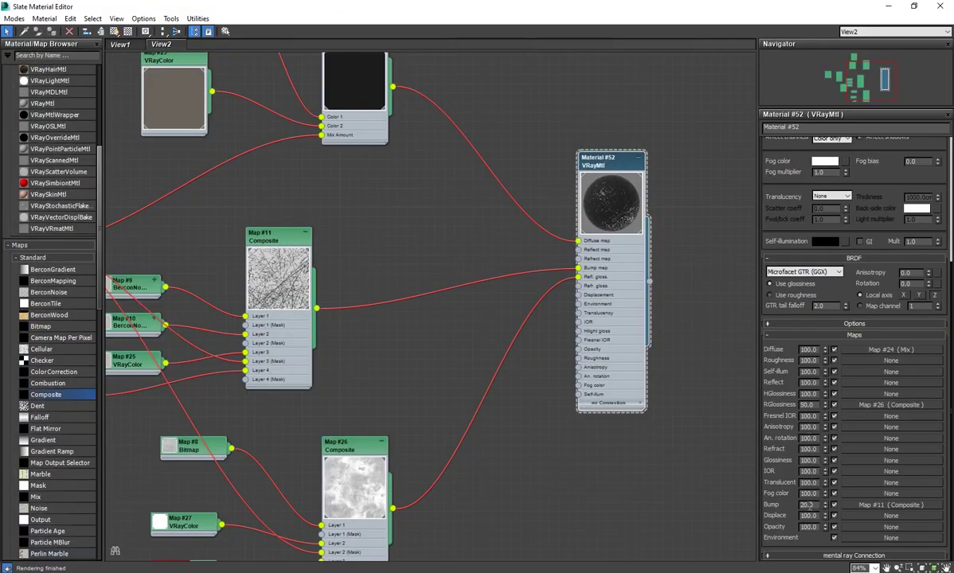
double_click(302, 289)
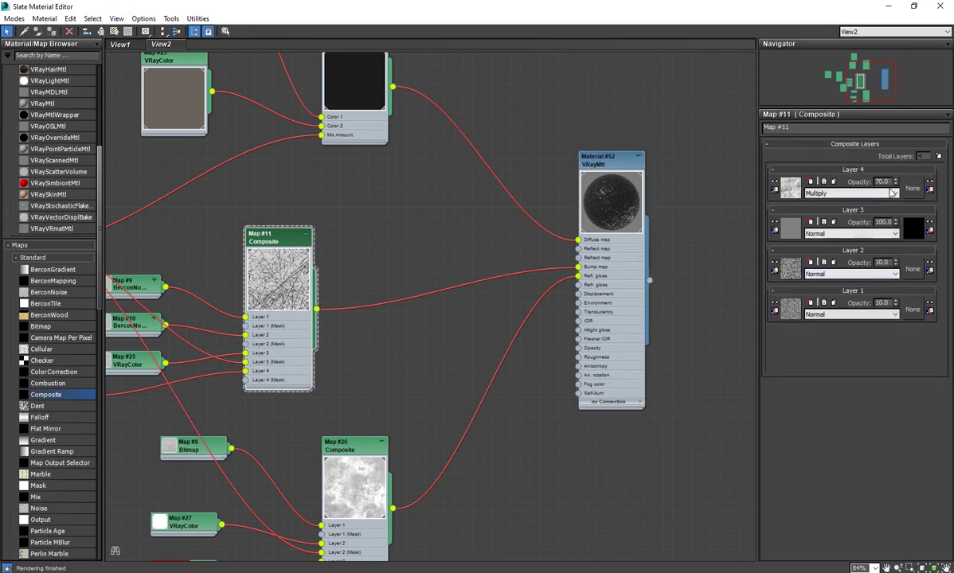
text(20)
key(Tab)
text(20)
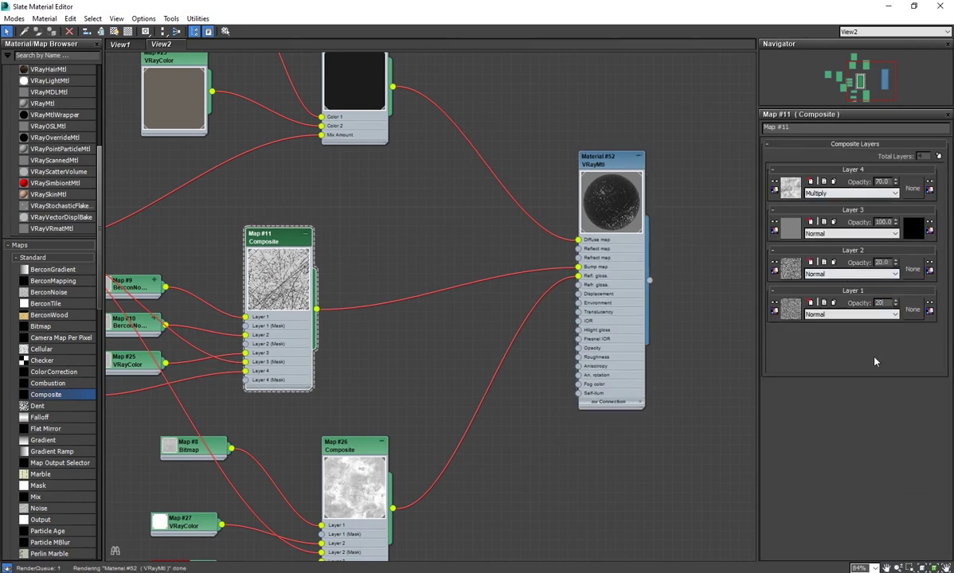
click(888, 6)
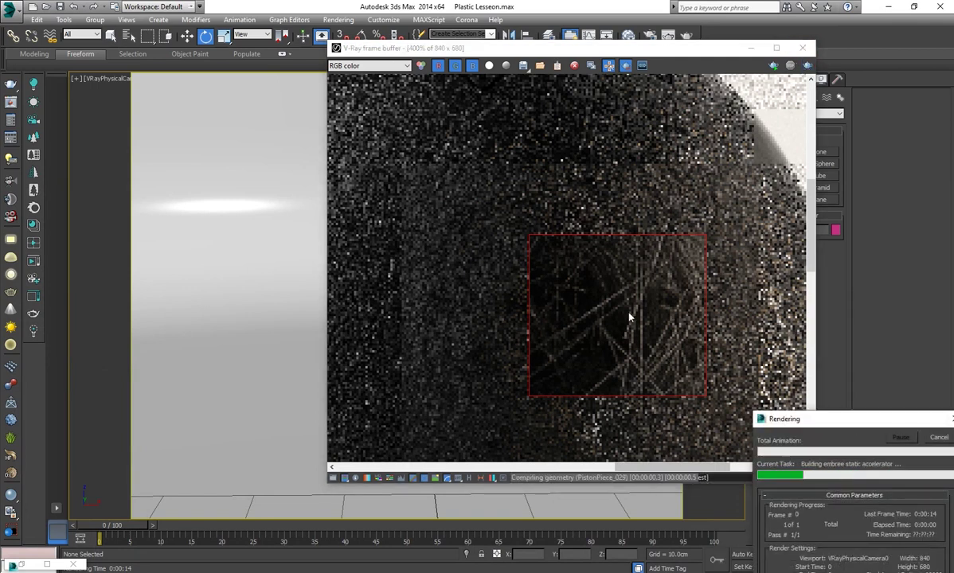
Zoom into the V-Ray frame buffer and region-render the test object's base
scroll(632, 321, down, 1)
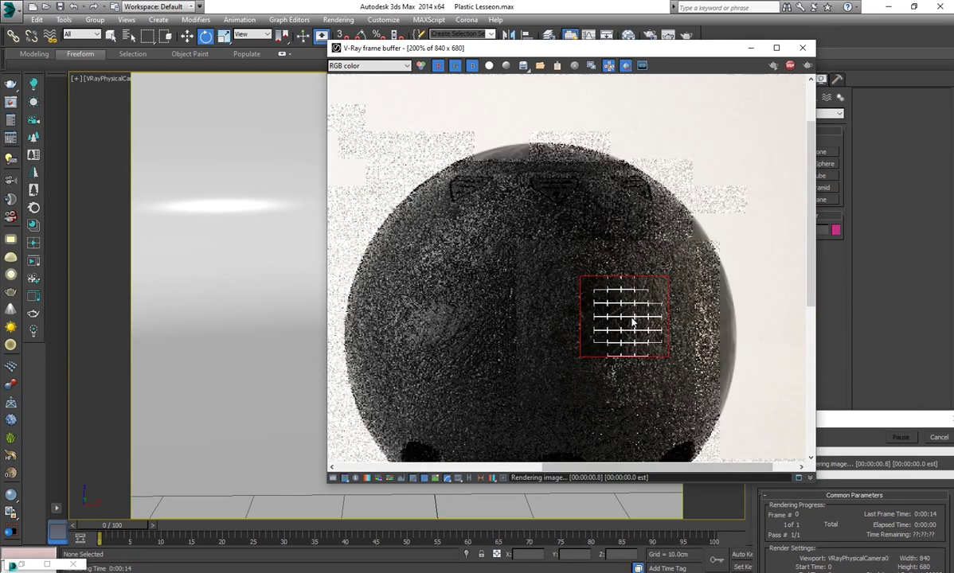
scroll(580, 297, up, 1)
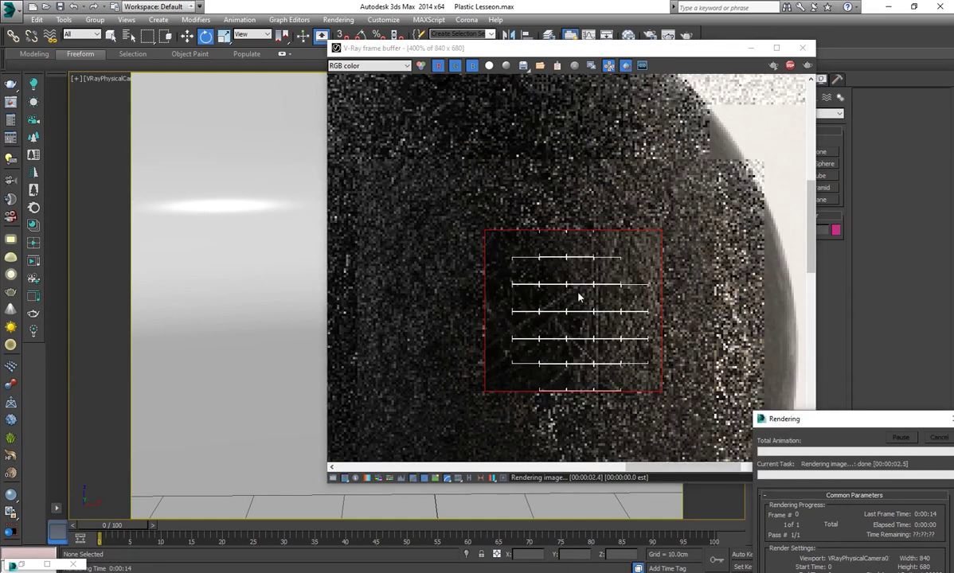
scroll(582, 297, down, 1)
scroll(626, 297, down, 1)
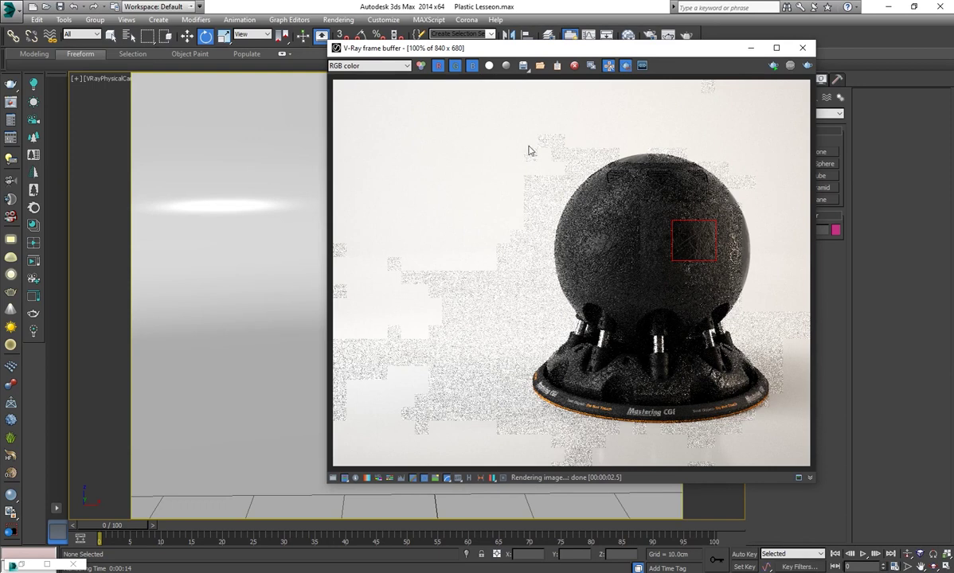
scroll(584, 346, up, 1)
scroll(587, 363, up, 1)
scroll(591, 378, up, 1)
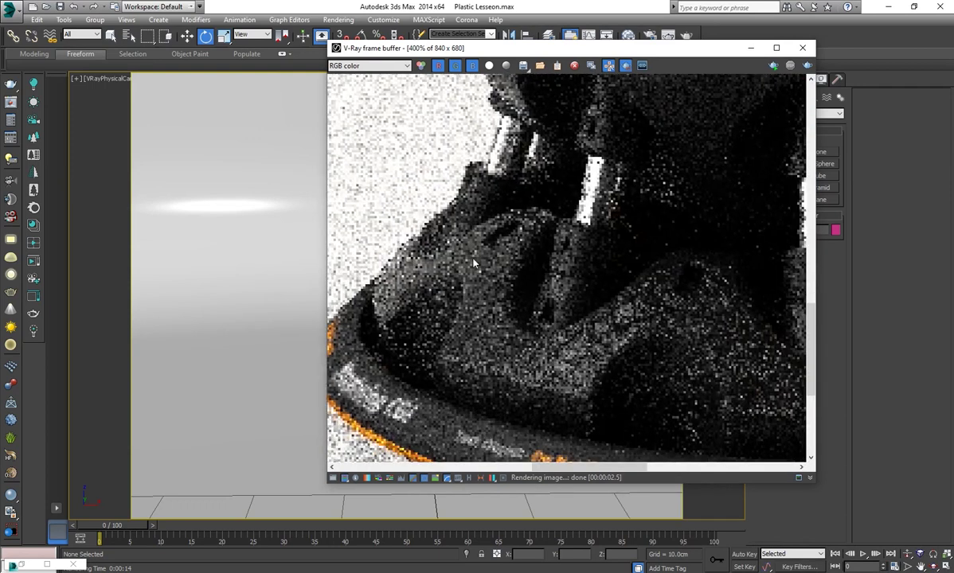
drag(570, 358, 694, 434)
key(shift+q)
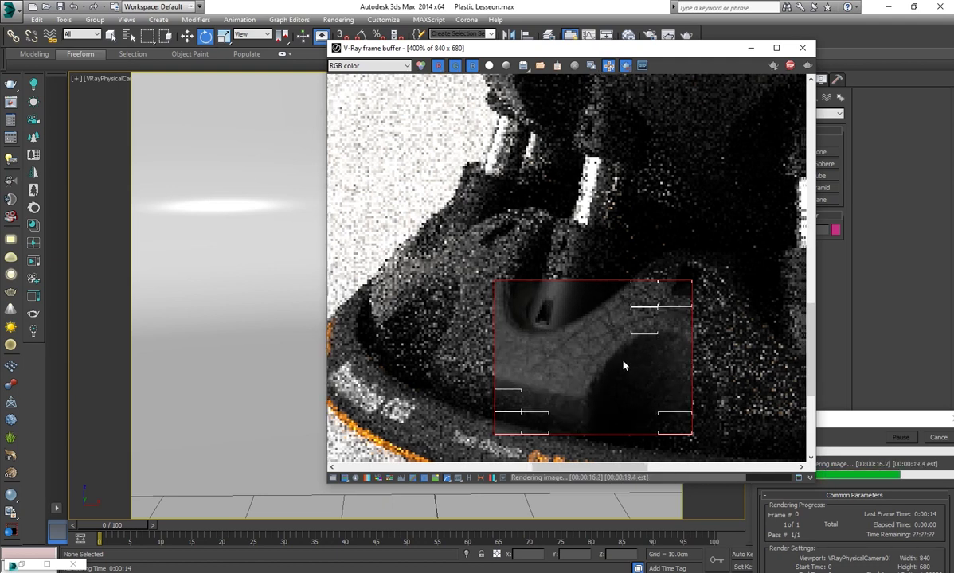
Region-render the sphere's right edge to inspect the scratched plastic
middle_drag(623, 366, 600, 373)
scroll(601, 373, down, 2)
scroll(597, 374, up, 2)
scroll(591, 373, down, 1)
scroll(582, 382, down, 1)
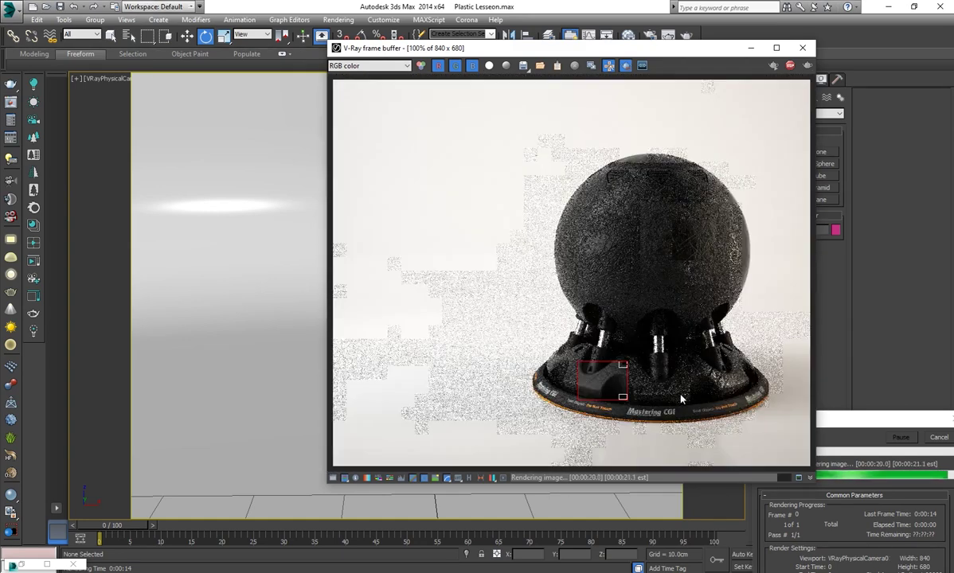
scroll(626, 395, up, 3)
scroll(597, 387, down, 1)
scroll(635, 384, down, 2)
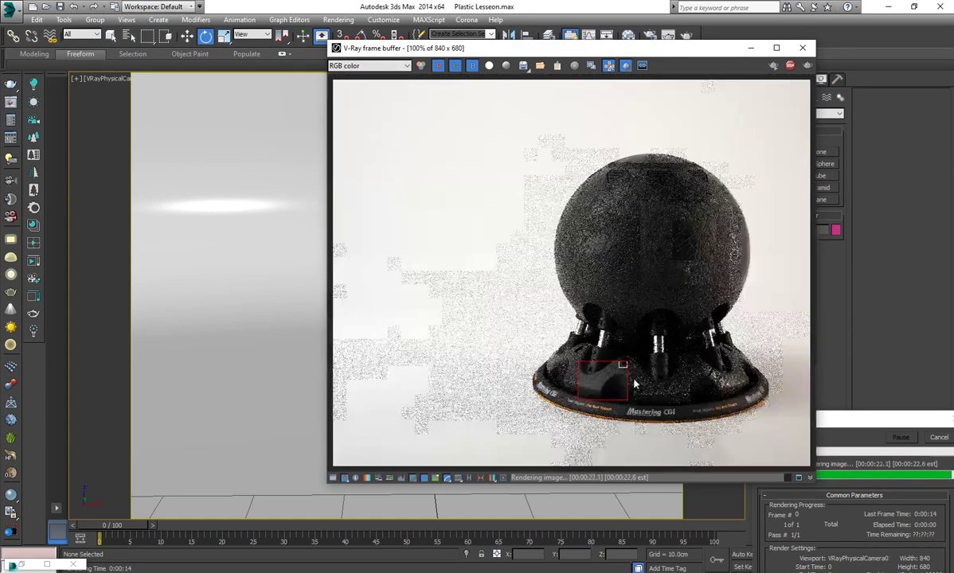
scroll(738, 256, up, 1)
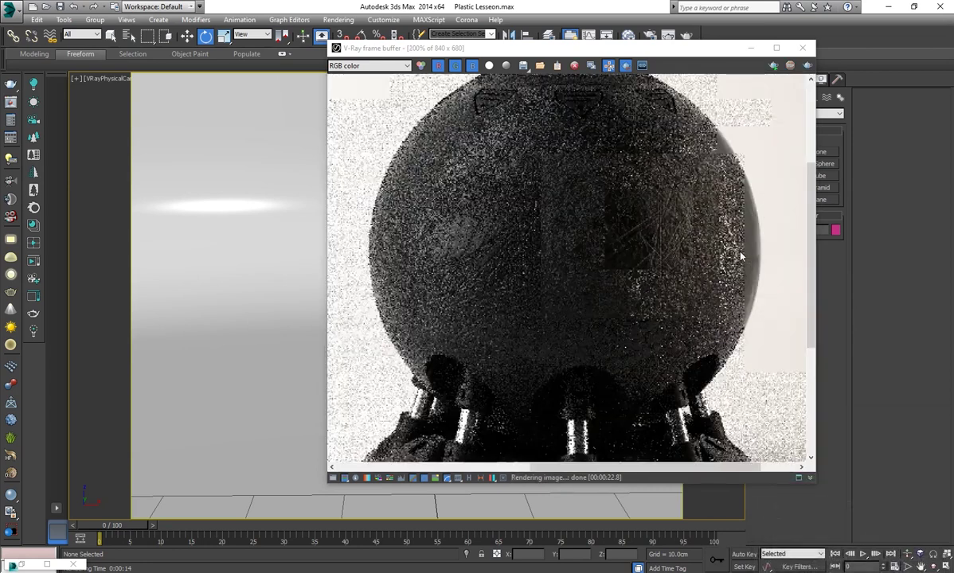
scroll(566, 287, up, 1)
drag(626, 262, 525, 387)
click(808, 66)
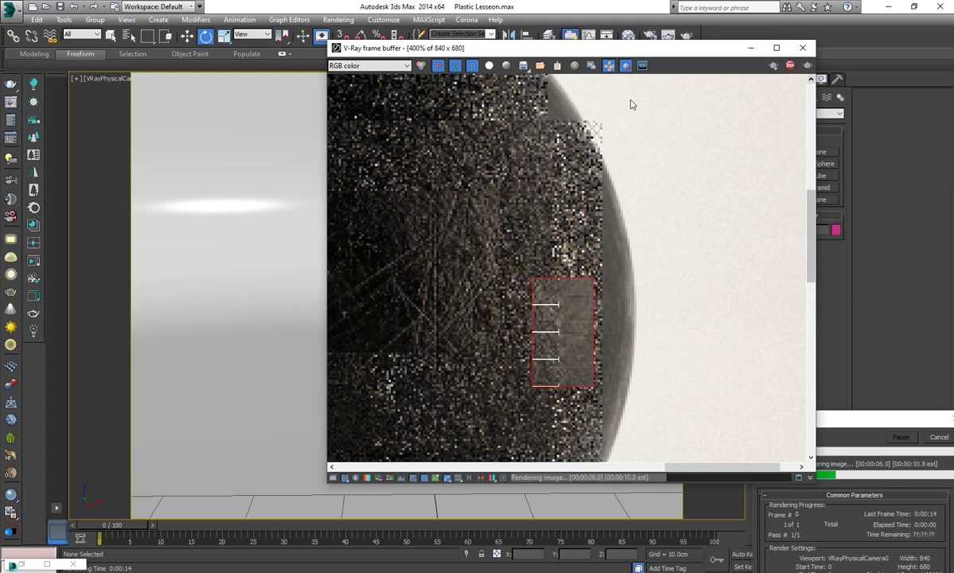
scroll(535, 314, down, 1)
scroll(603, 330, down, 1)
scroll(697, 353, down, 1)
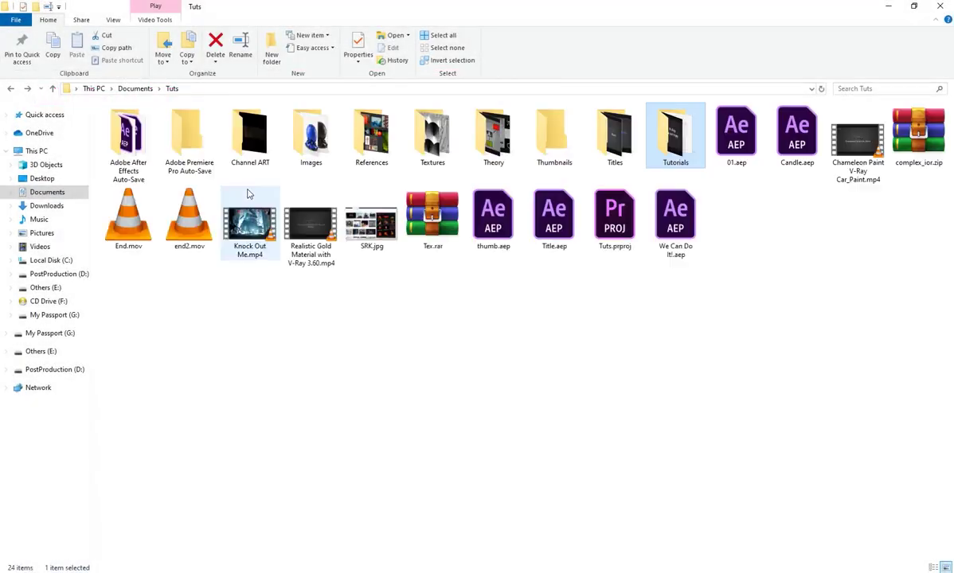
Open Blueplastic.jpg from the Images folder, maximized, and inspect the sphere's base
double_click(311, 140)
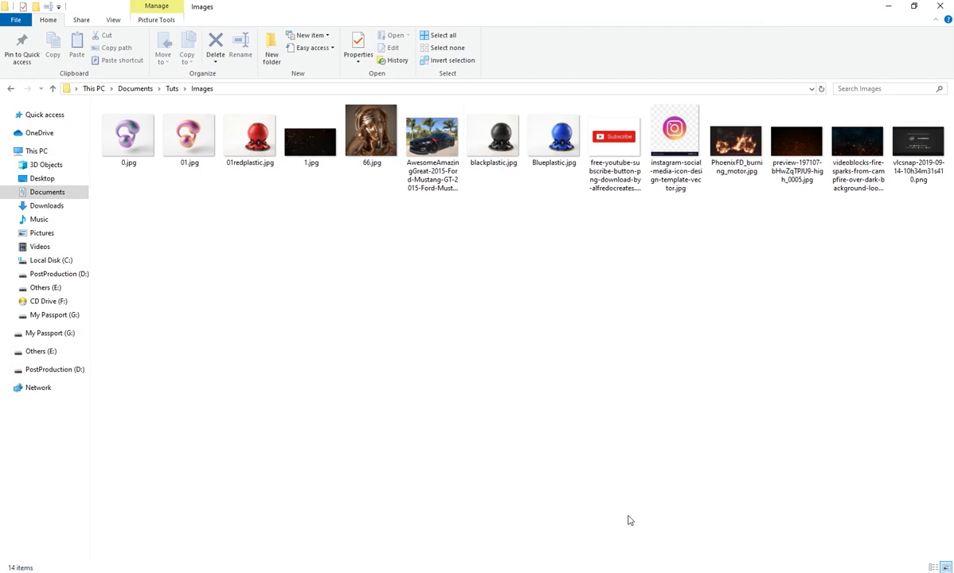
double_click(545, 155)
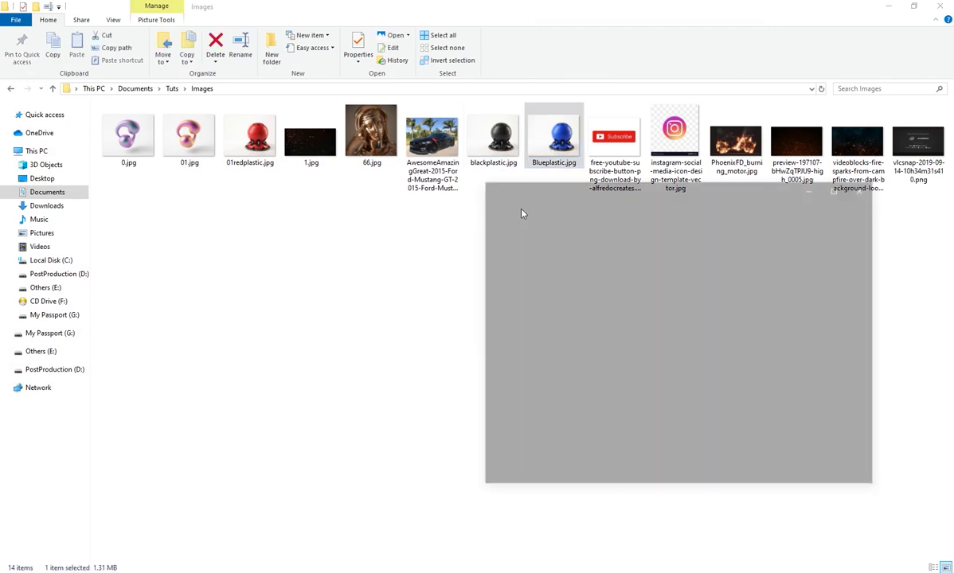
click(841, 189)
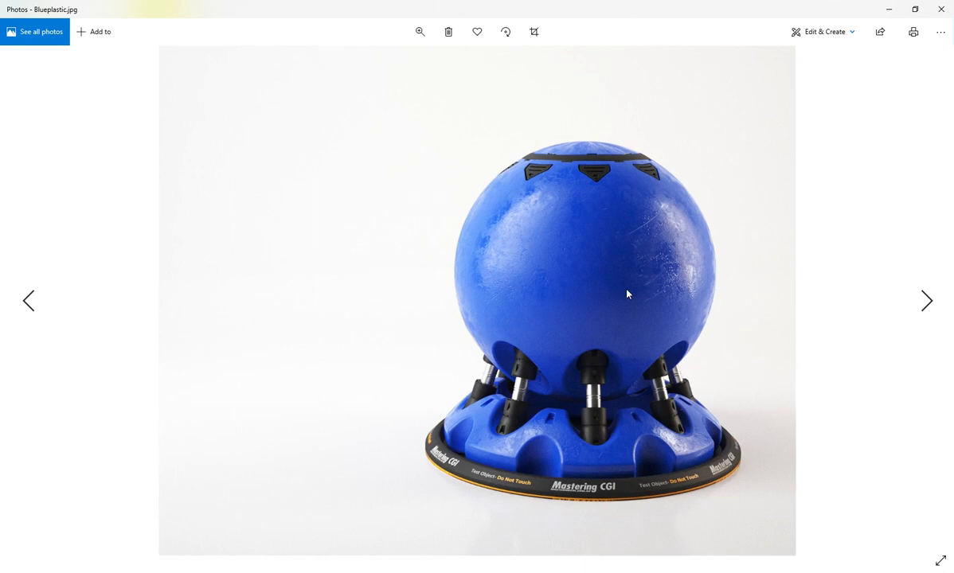
scroll(626, 251, up, 3)
drag(554, 284, 570, 154)
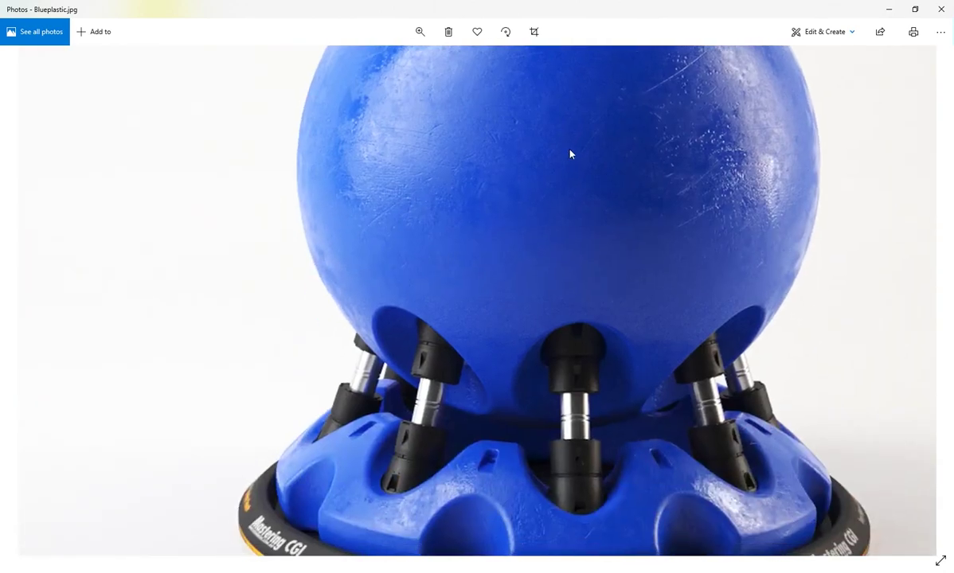
scroll(570, 154, down, 3)
Step through to the black and red plastic photos and inspect the red stand and base
key(Right)
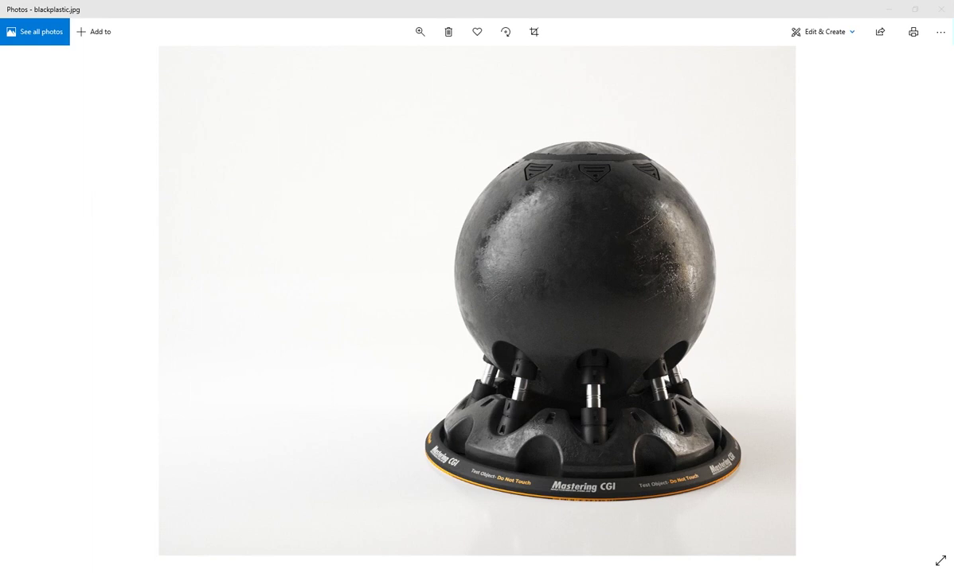
right_click(600, 572)
click(600, 565)
key(Right)
key(Right)
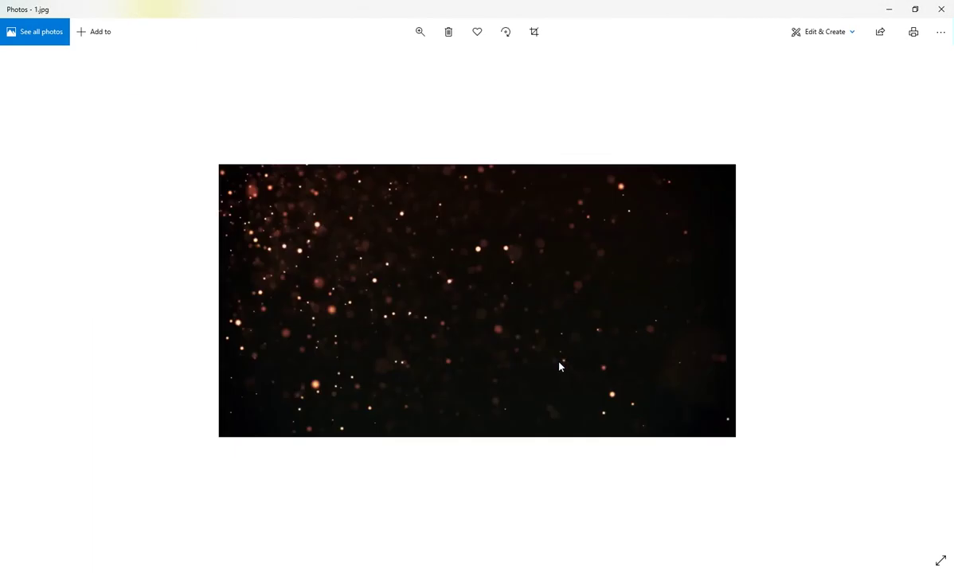
key(Right)
scroll(565, 342, up, 2)
scroll(600, 274, up, 2)
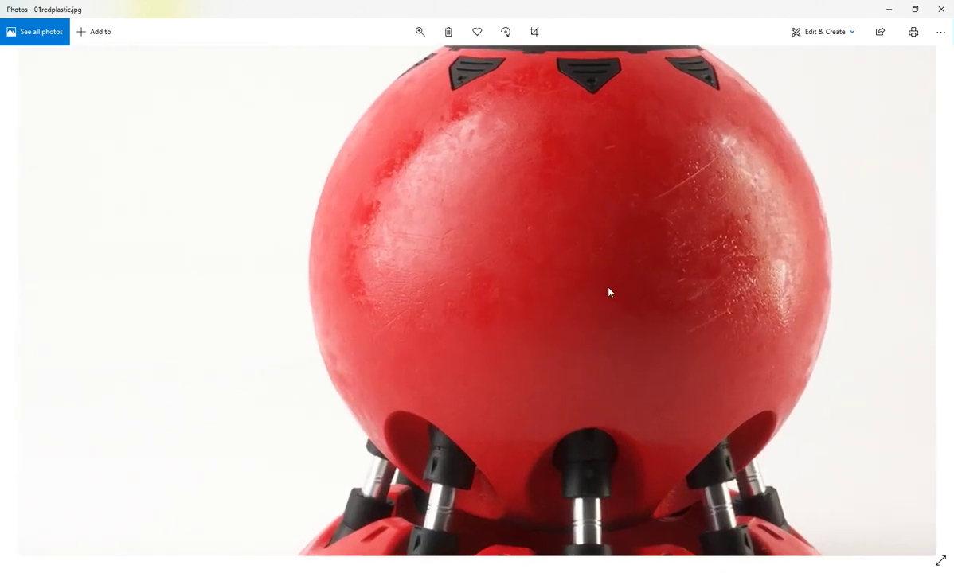
drag(615, 428, 619, 293)
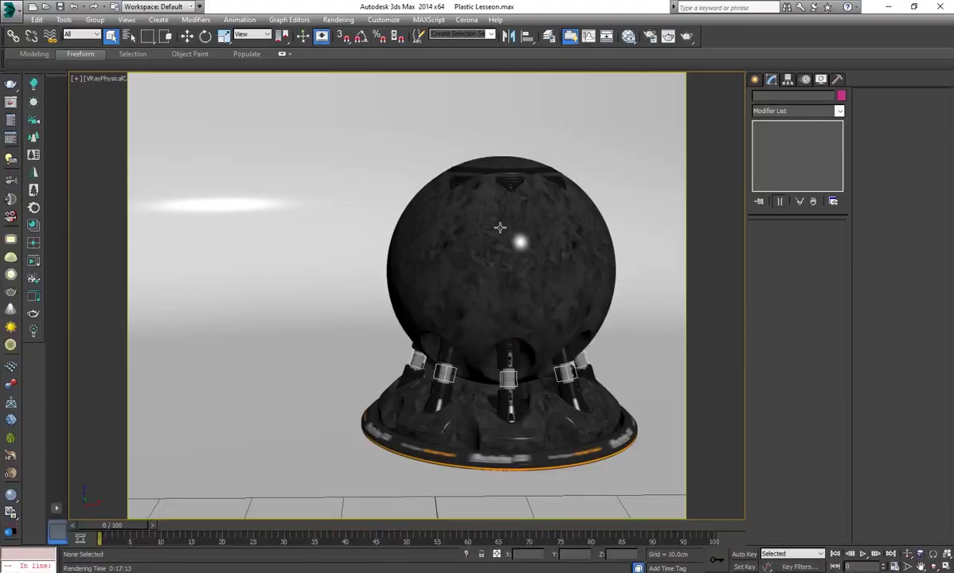
right_click(499, 222)
Open the Slate Material Editor and create a new empty View3 node view
click(589, 36)
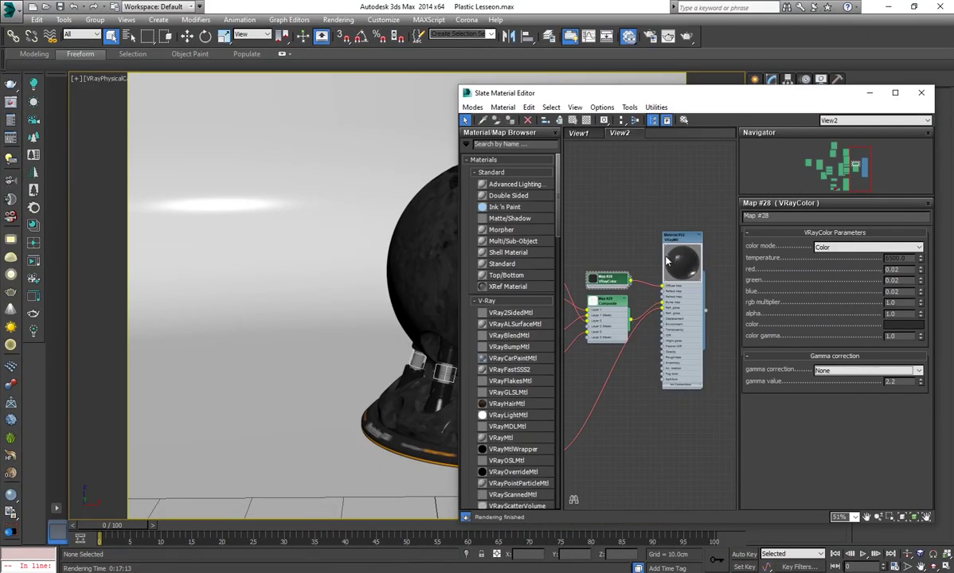
drag(603, 294, 598, 260)
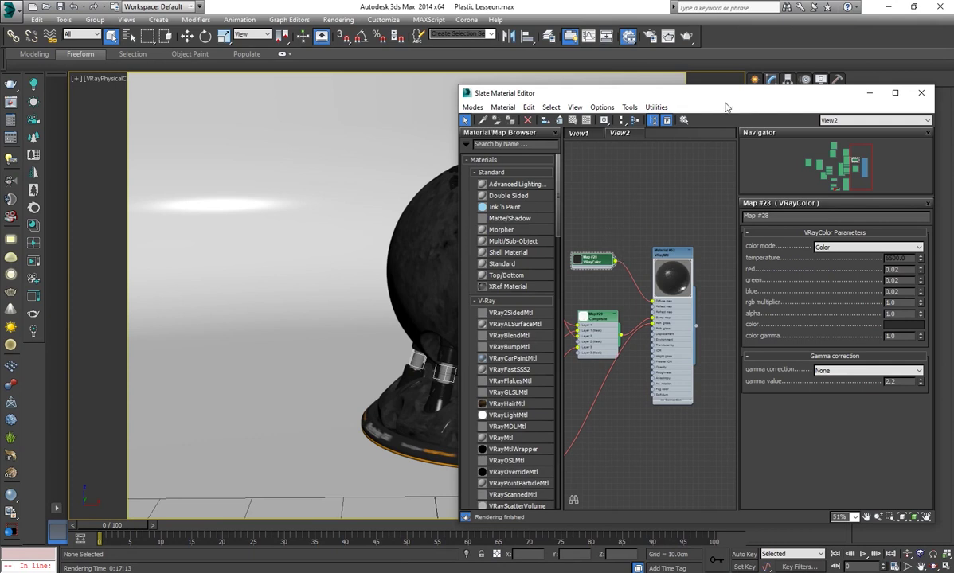
right_click(665, 138)
click(677, 145)
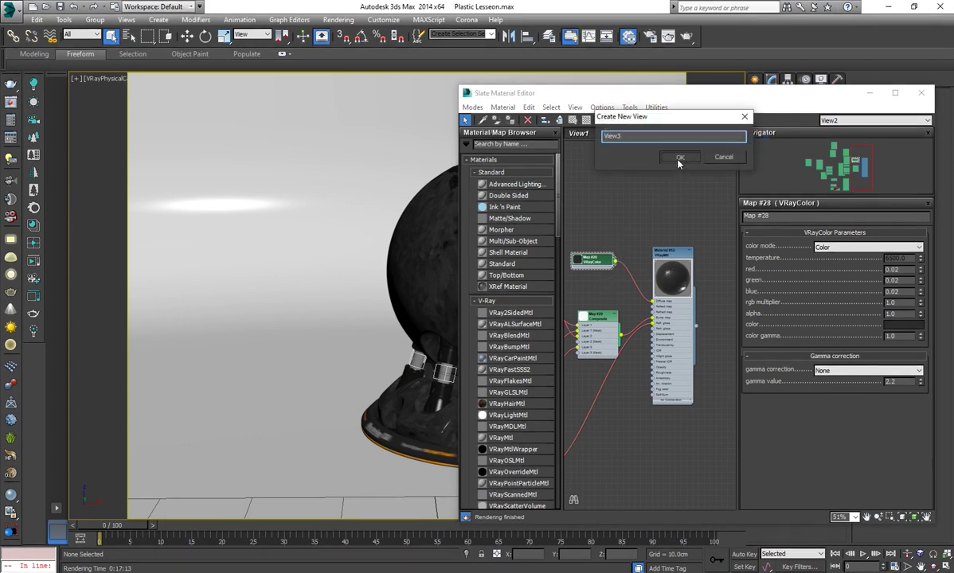
click(678, 159)
drag(610, 93, 372, 101)
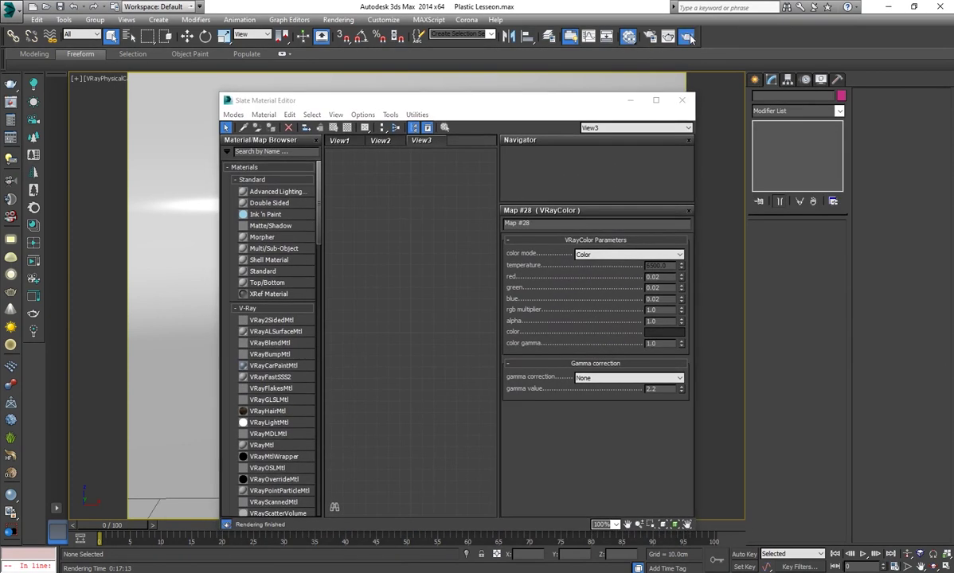
Start a full render, stop it early, and rearrange the render and editor windows
click(687, 36)
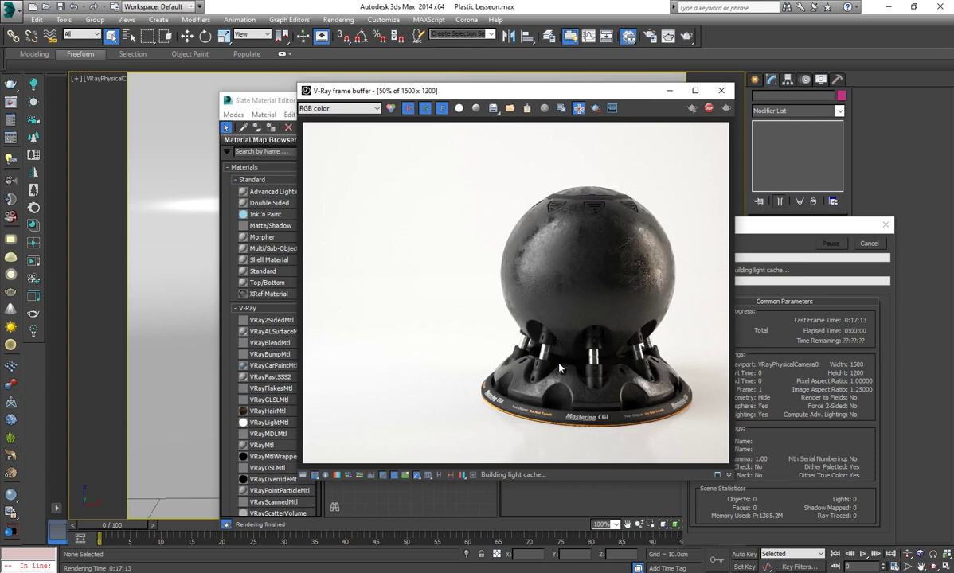
click(692, 110)
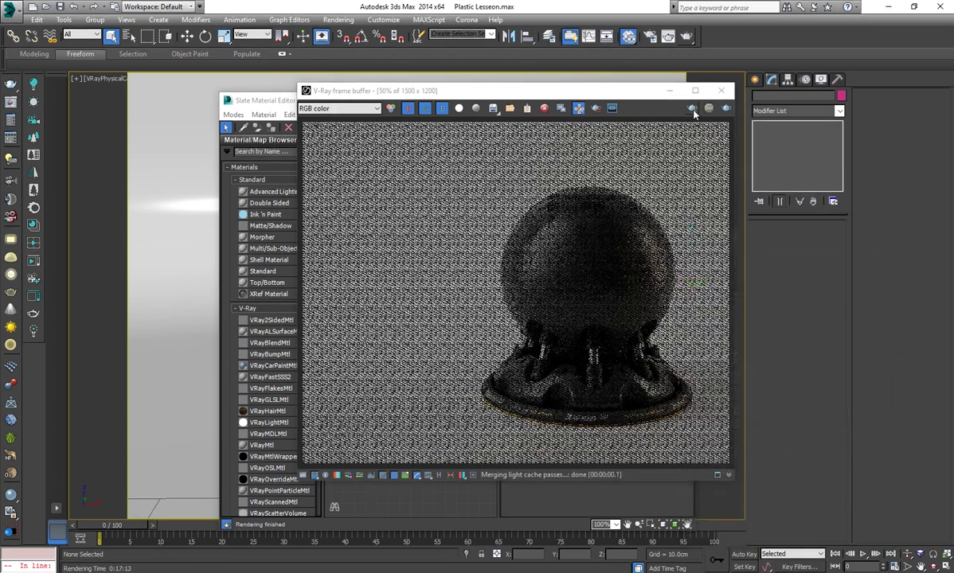
drag(611, 96, 713, 102)
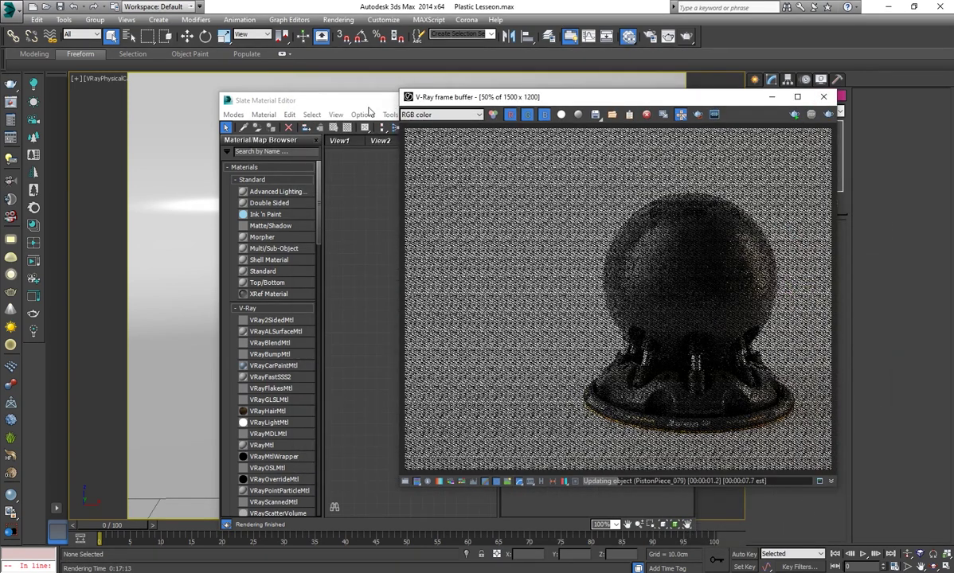
drag(369, 109, 219, 328)
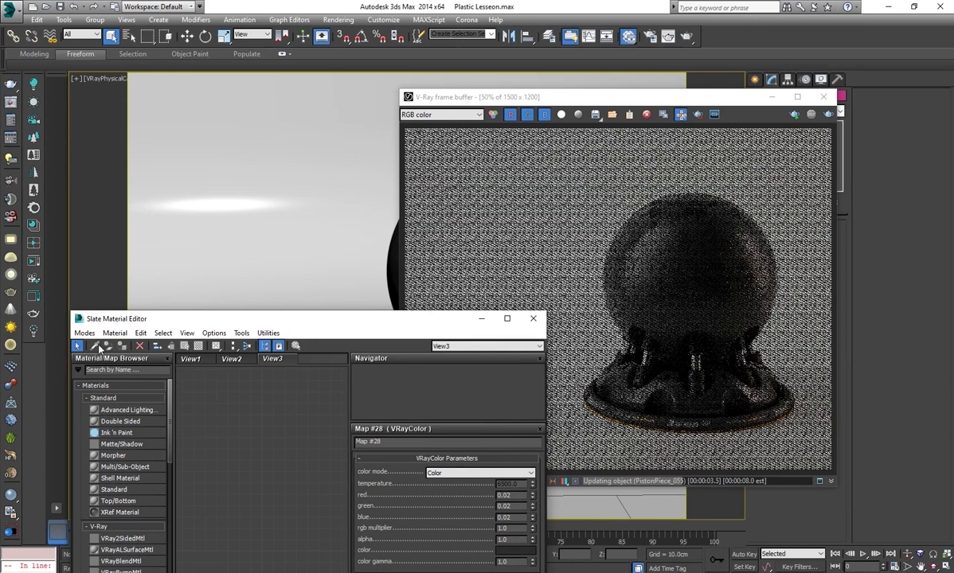
Eyedrop the sphere to load Material #52 into View3
click(94, 346)
drag(488, 99, 606, 107)
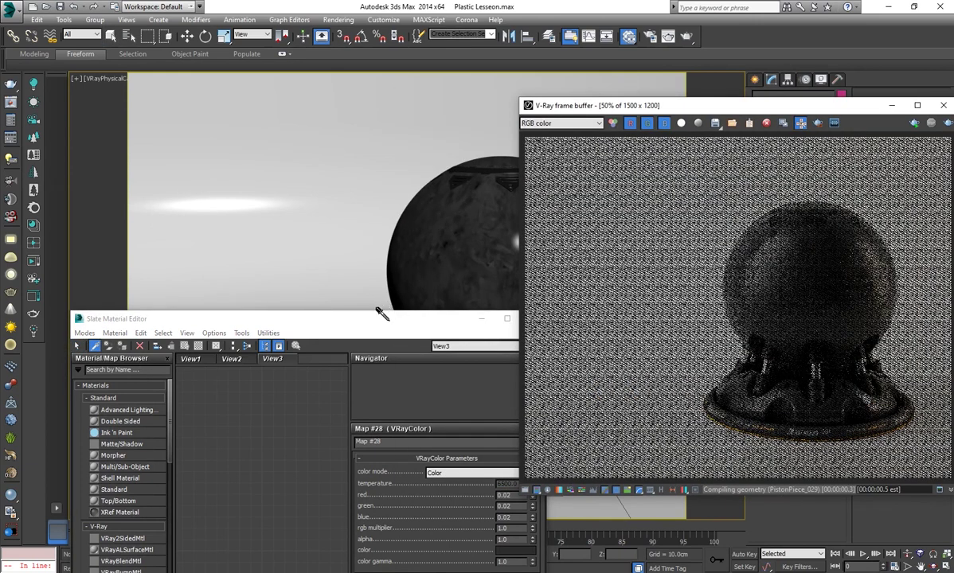
click(459, 236)
mouse_move(367, 318)
mouse_down()
mouse_move(355, 61)
mouse_move(345, 50)
mouse_up()
double_click(688, 296)
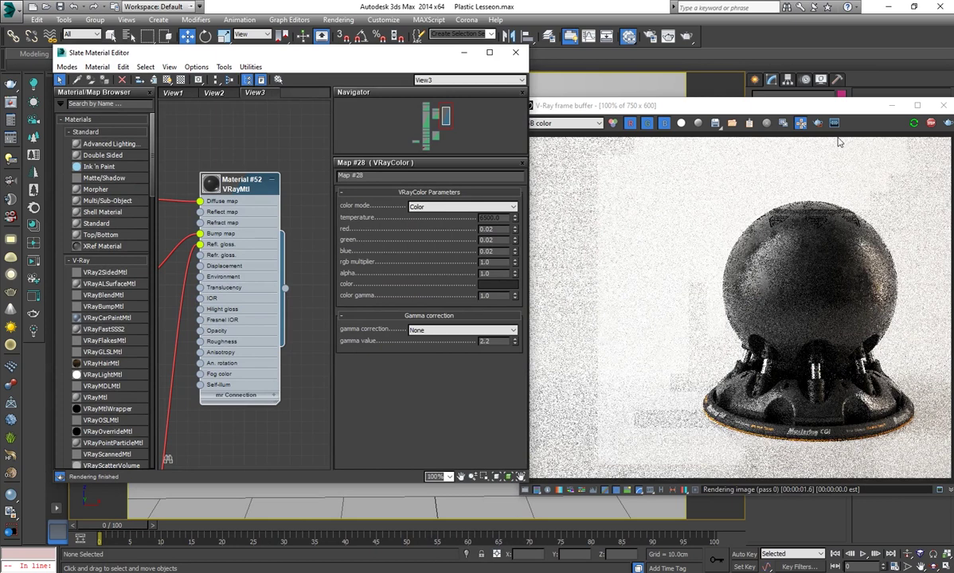
Draw a render region on the sphere and enlarge the editor to show Material #52's nodes
drag(718, 217, 802, 320)
scroll(778, 313, up, 2)
scroll(778, 314, down, 1)
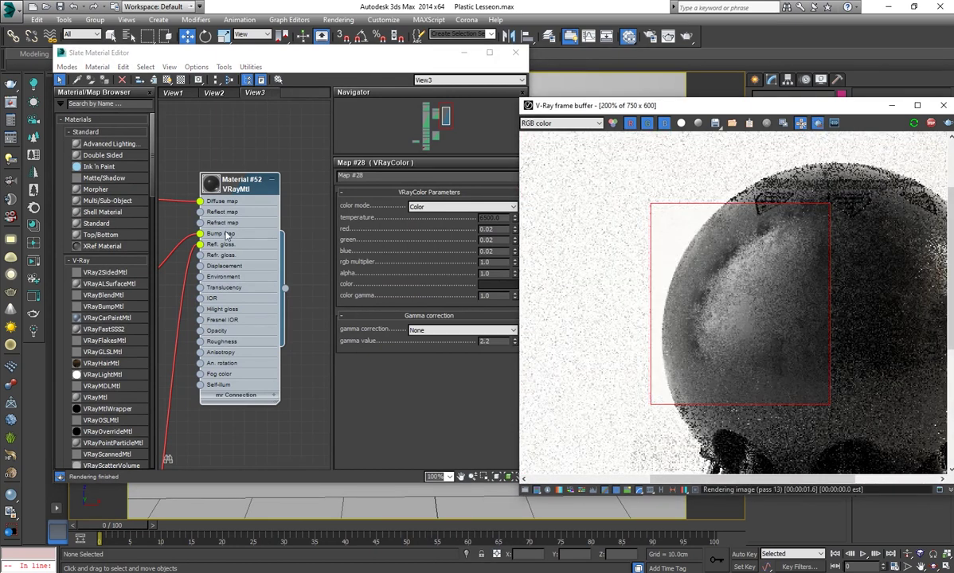
middle_drag(223, 238, 297, 291)
scroll(297, 291, down, 2)
scroll(297, 291, down, 2)
mouse_move(358, 57)
mouse_down()
mouse_move(346, 65)
mouse_move(1, 47)
mouse_up()
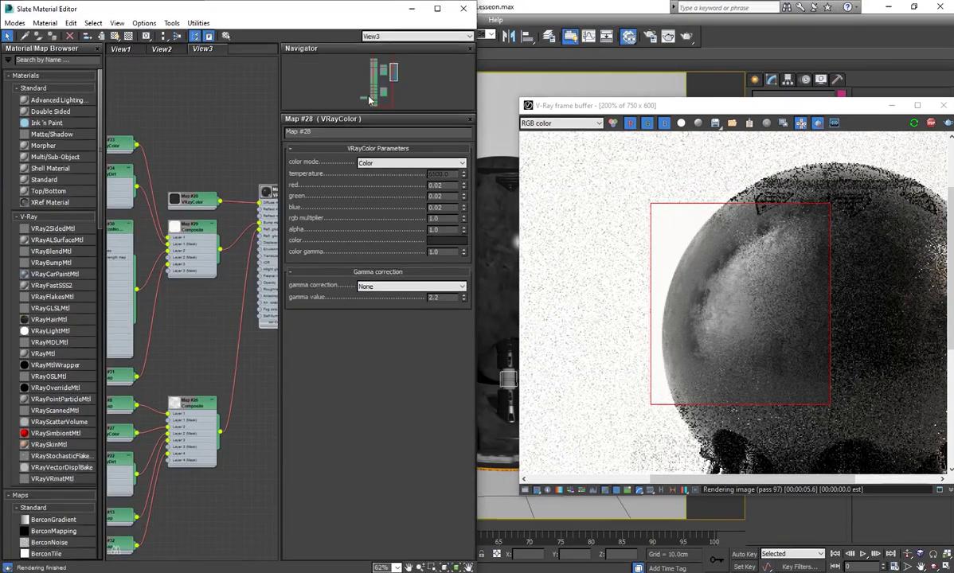
drag(604, 207, 601, 208)
middle_drag(212, 326, 320, 309)
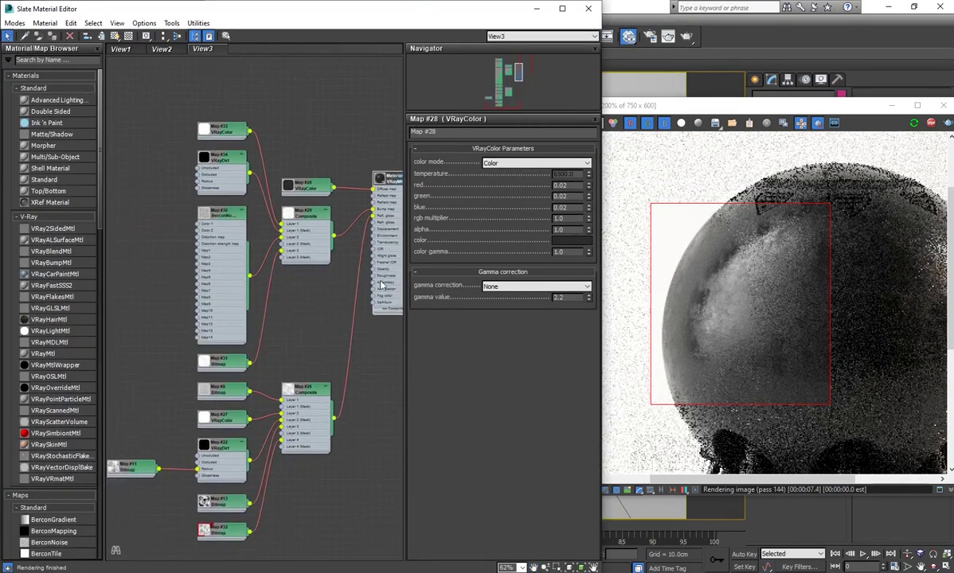
Collapse BerconNoise Map #30 and arrange the left column and lower map nodes
click(243, 206)
mouse_move(189, 326)
mouse_down()
mouse_move(245, 383)
mouse_move(237, 252)
mouse_up()
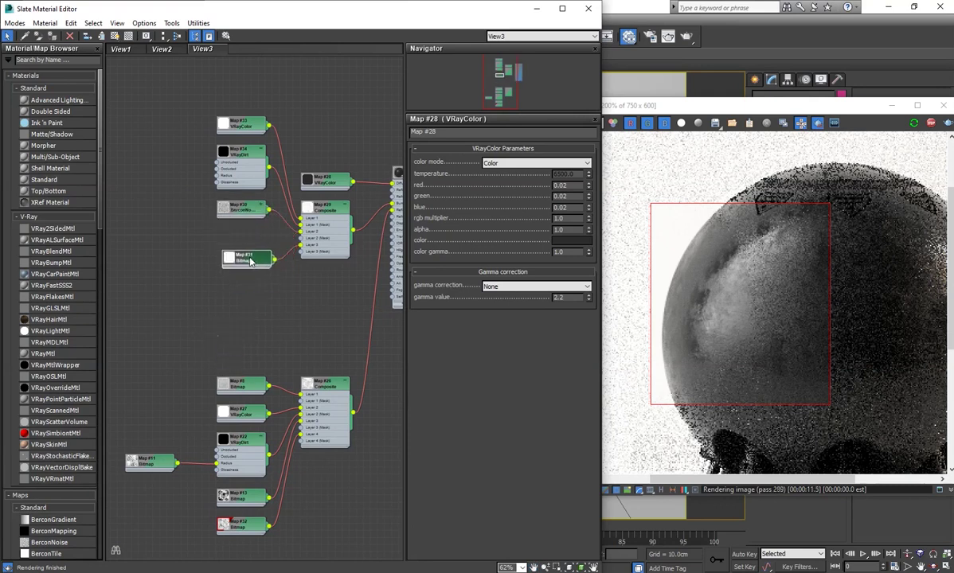
scroll(322, 208, up, 1)
drag(194, 90, 228, 245)
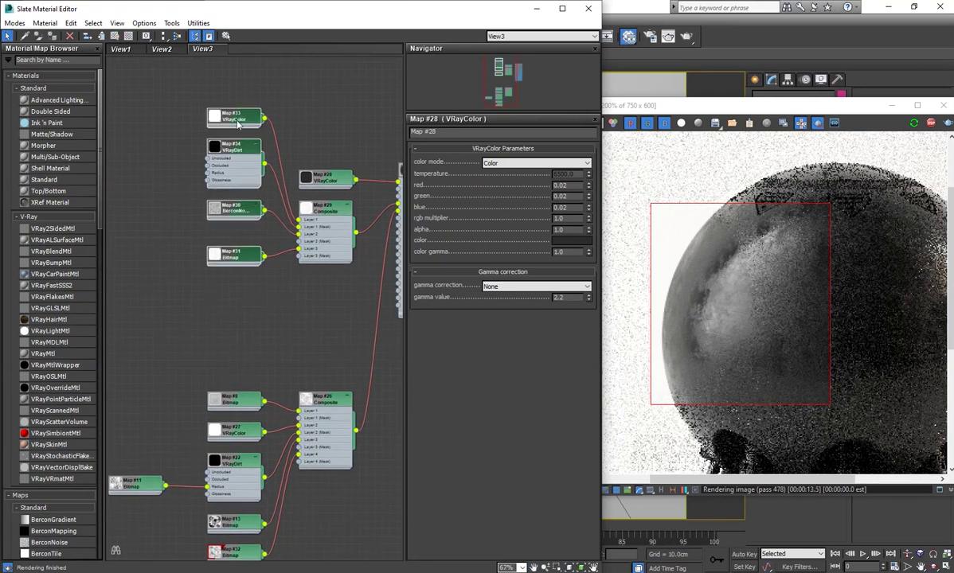
drag(243, 255, 235, 302)
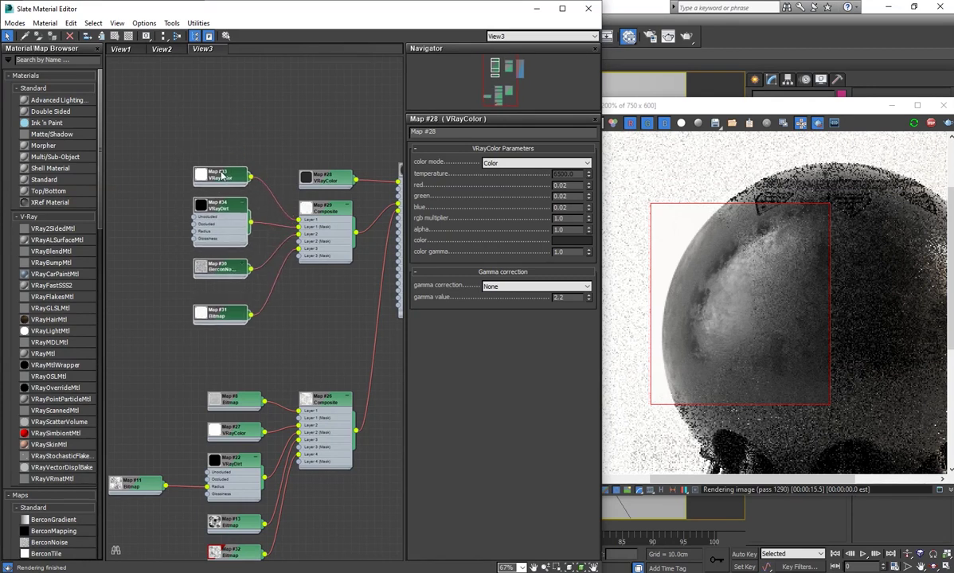
drag(328, 215, 329, 230)
mouse_move(325, 345)
middle_down()
mouse_move(326, 298)
mouse_move(316, 311)
middle_up()
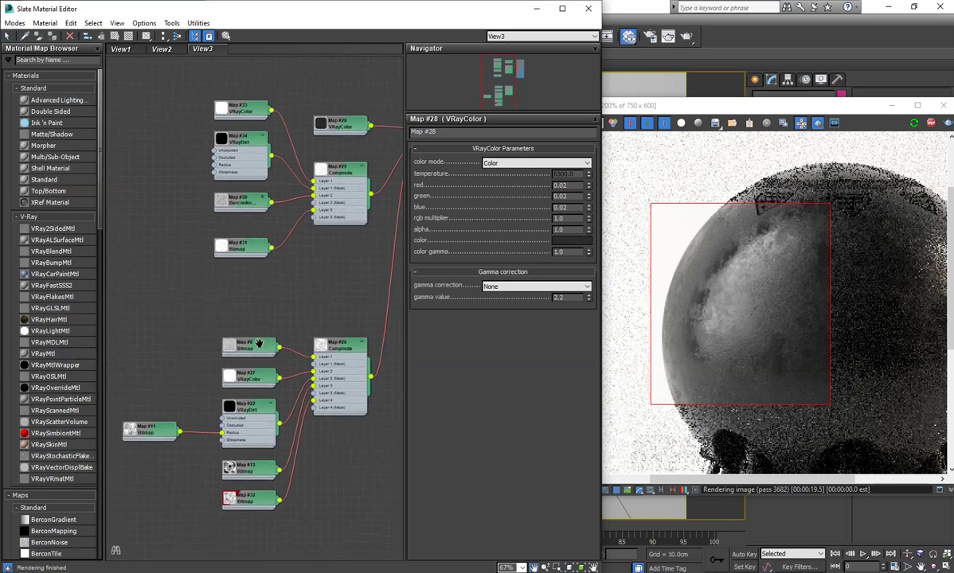
drag(135, 332, 277, 520)
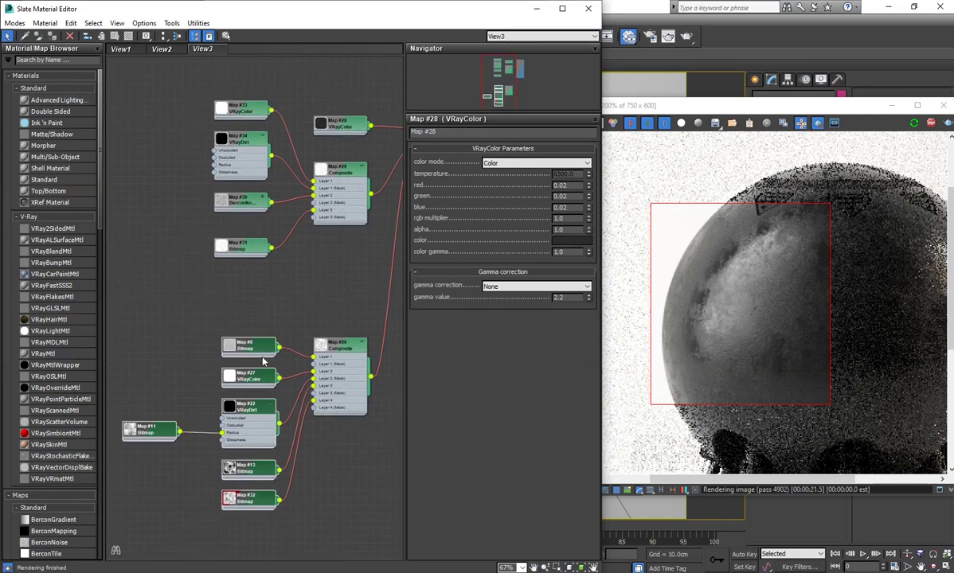
drag(266, 358, 253, 308)
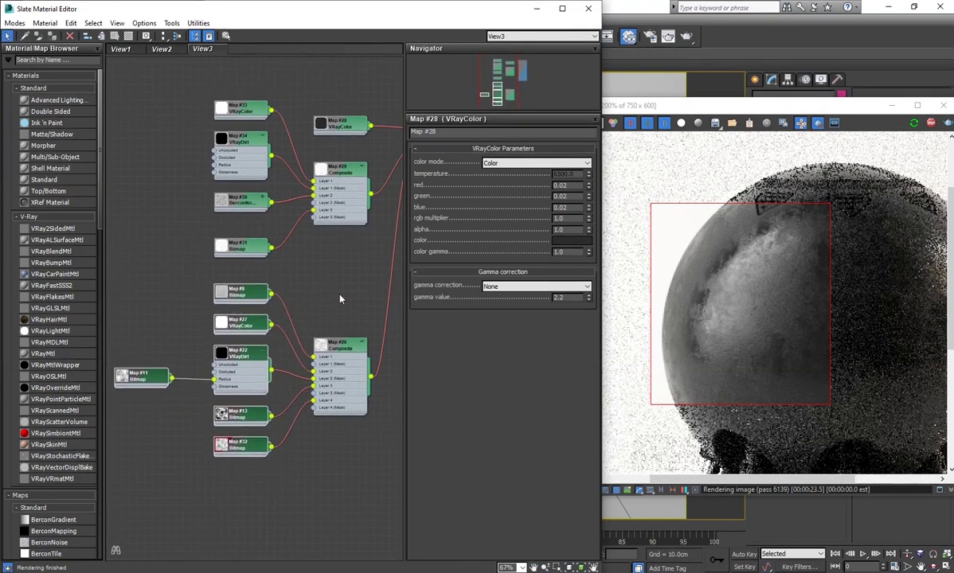
Move Map #28 and Map #25 up beside the VRayMtl node and recenter the layout
scroll(263, 319, down, 3)
middle_drag(355, 265, 308, 301)
drag(249, 175, 261, 278)
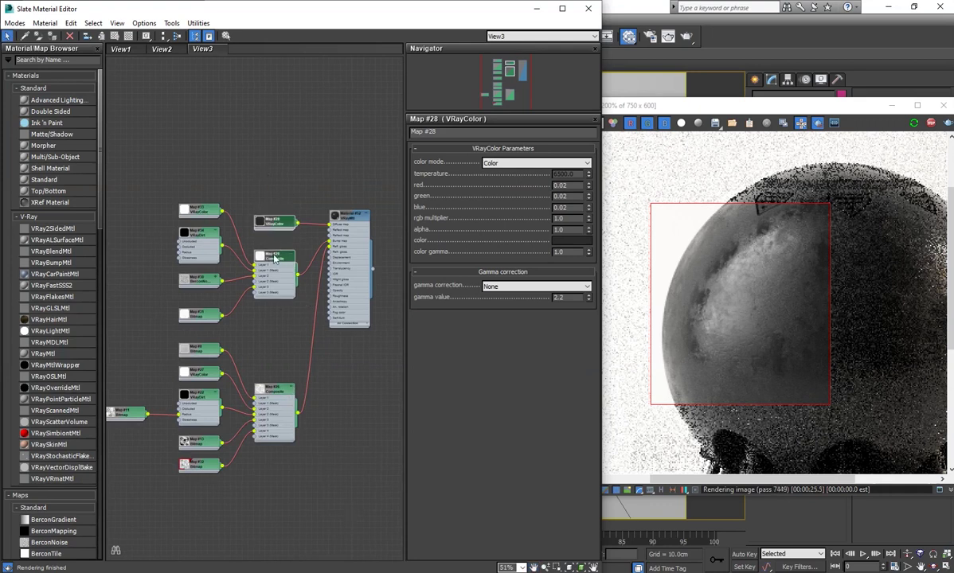
drag(256, 244, 266, 228)
click(346, 351)
mouse_move(367, 326)
middle_down()
mouse_move(290, 351)
mouse_move(300, 324)
mouse_move(323, 319)
mouse_move(311, 318)
middle_up()
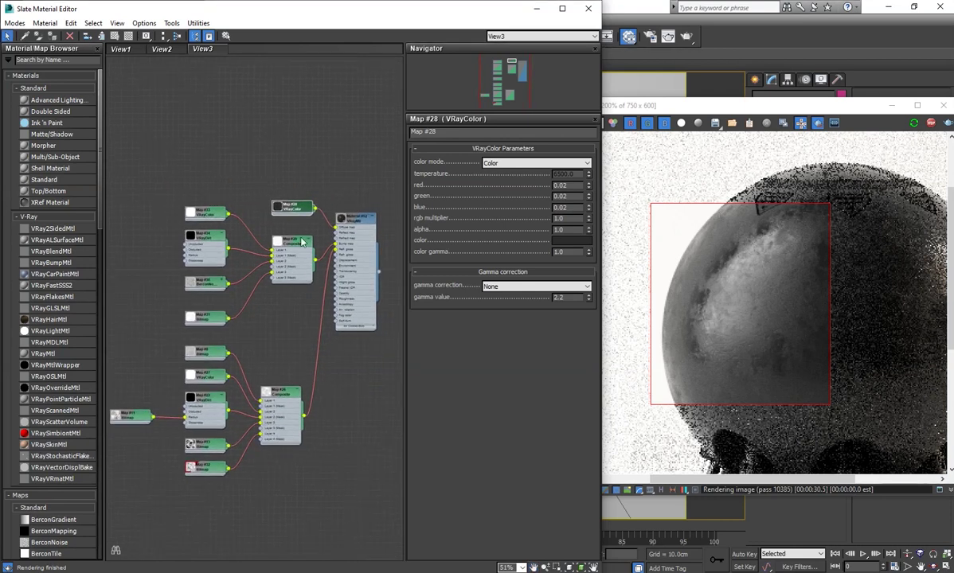
Set VRayColor Map #28 to red 0.49 and draw a render region around the sphere
click(567, 240)
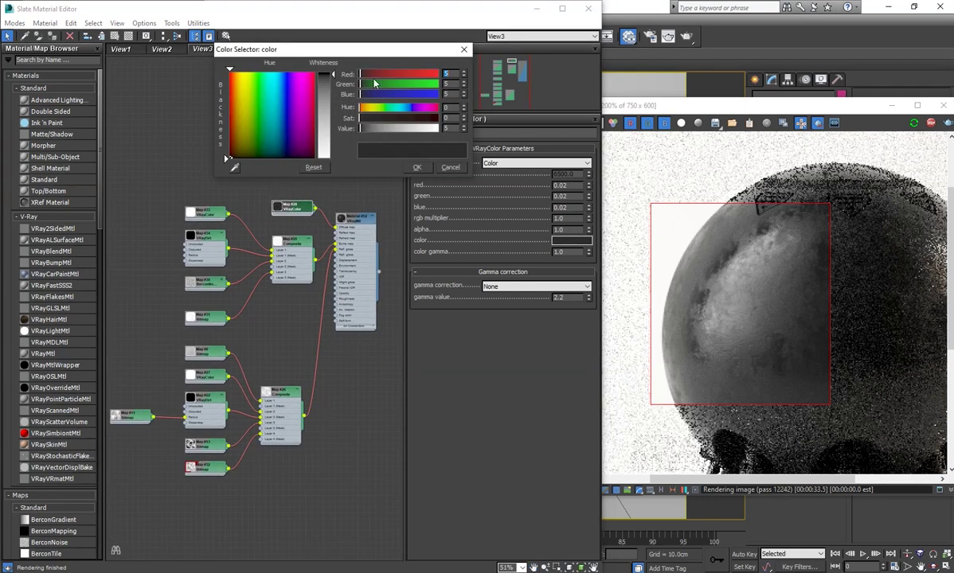
drag(391, 75, 411, 74)
text(125)
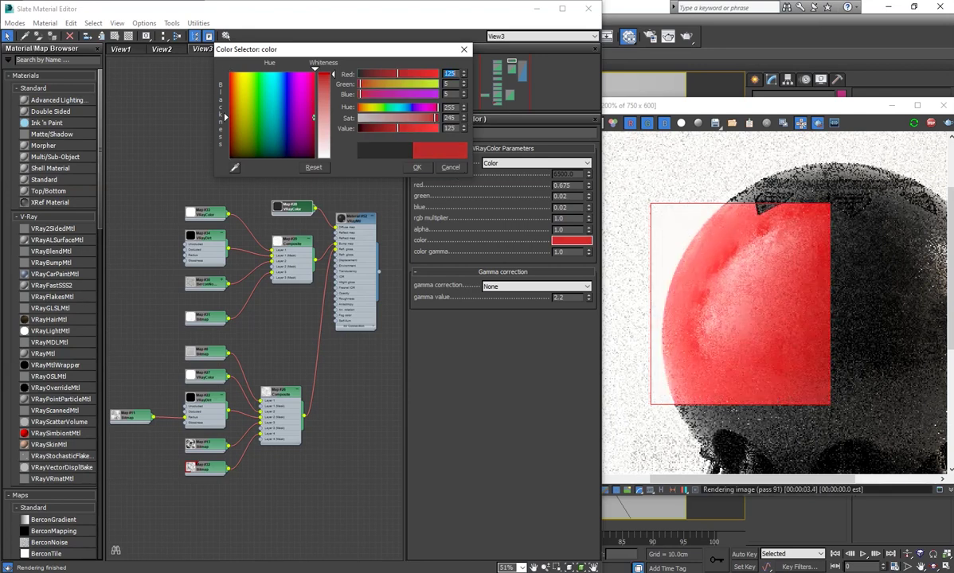
click(416, 167)
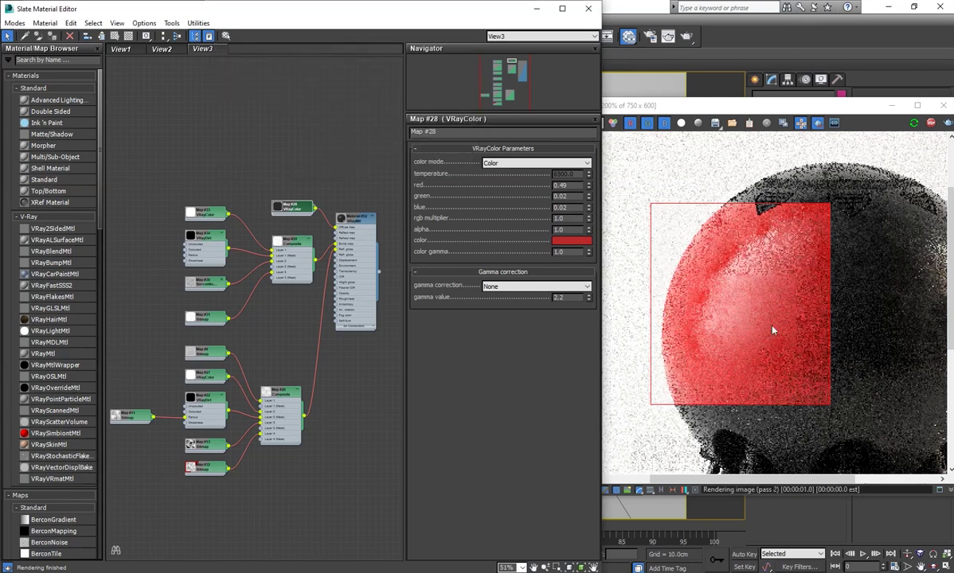
click(832, 215)
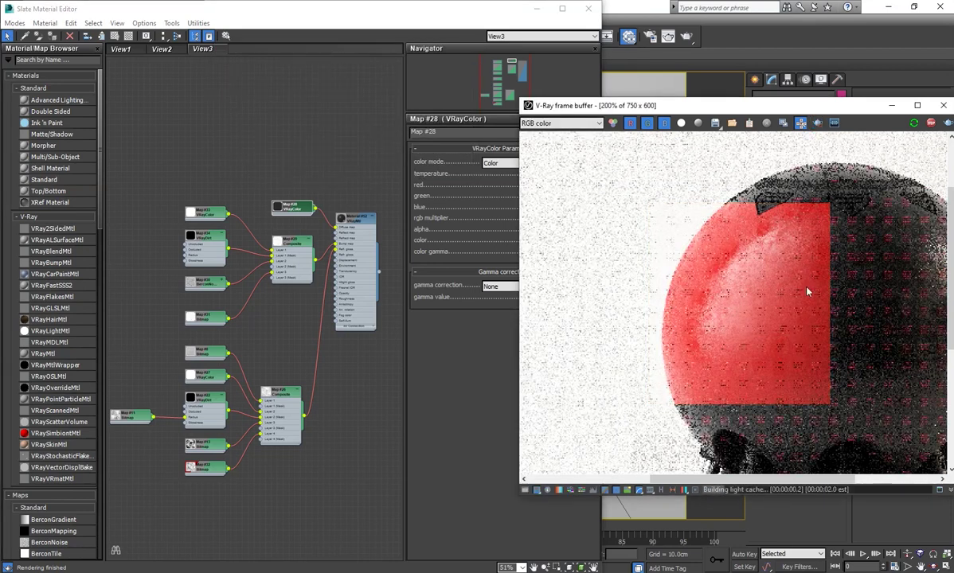
scroll(806, 292, down, 1)
click(818, 123)
mouse_move(693, 162)
mouse_down()
mouse_move(776, 359)
mouse_move(937, 468)
mouse_up()
drag(671, 185, 906, 420)
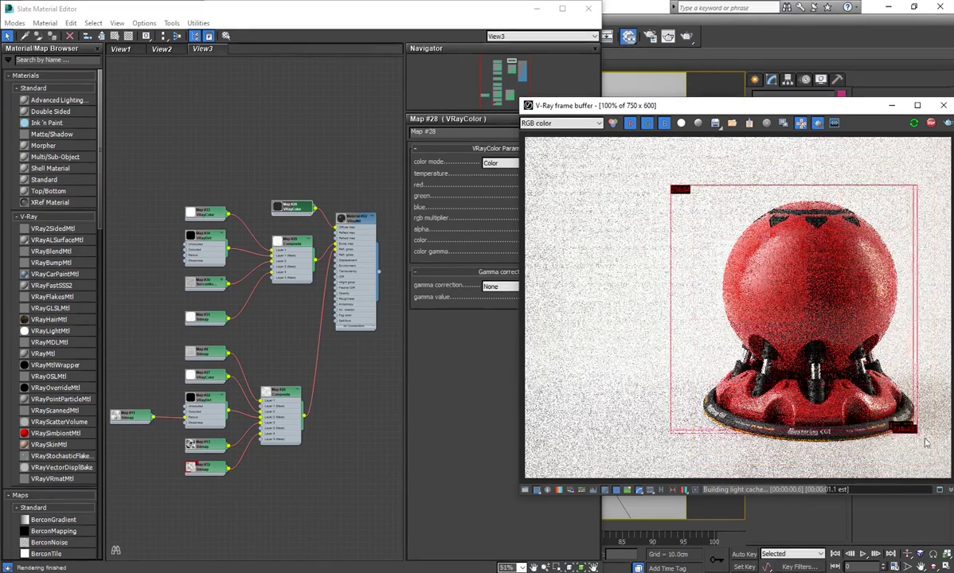
Expand Map #28 to preview the red, inspect the render, then clear the region
scroll(796, 287, up, 1)
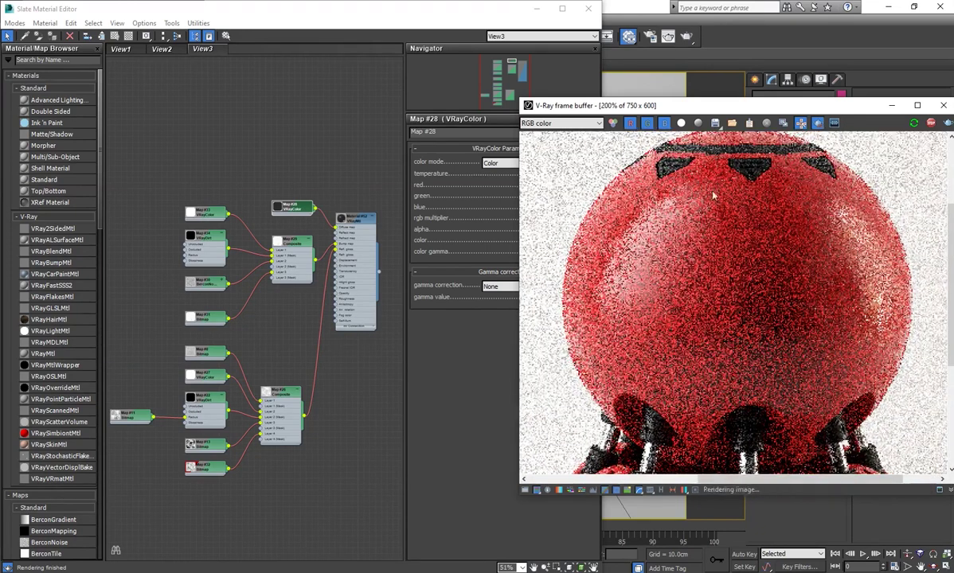
drag(400, 12, 358, 12)
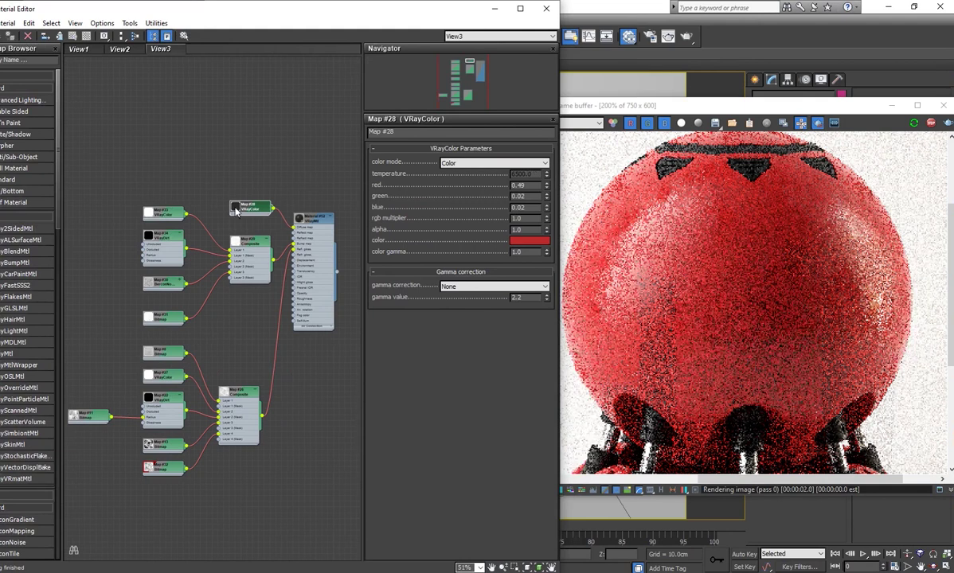
double_click(235, 208)
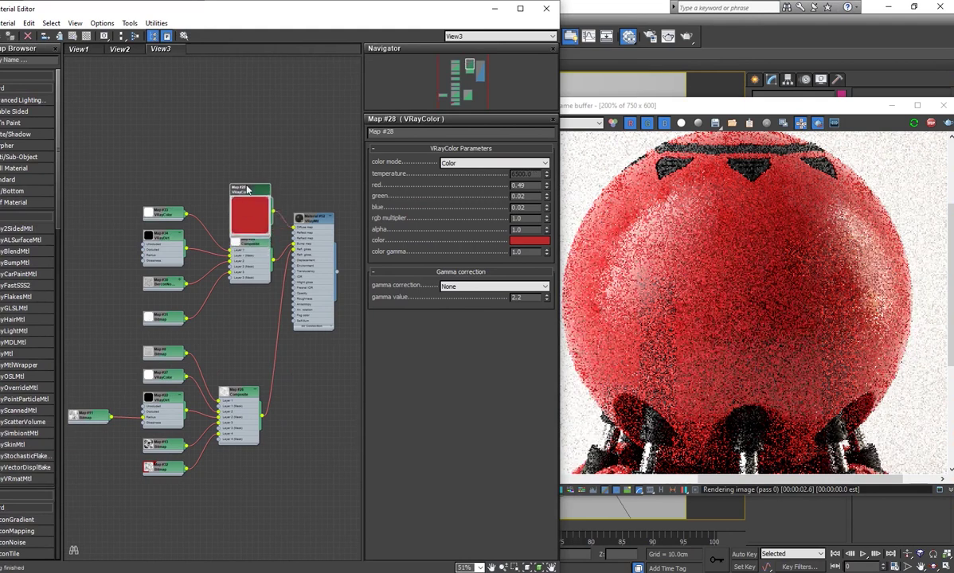
click(728, 292)
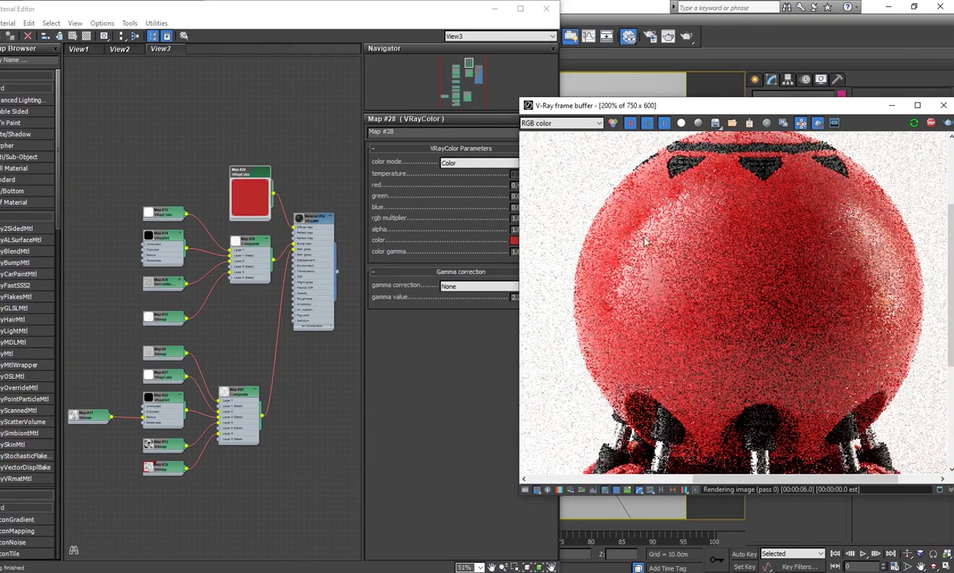
scroll(715, 269, down, 1)
scroll(723, 256, up, 1)
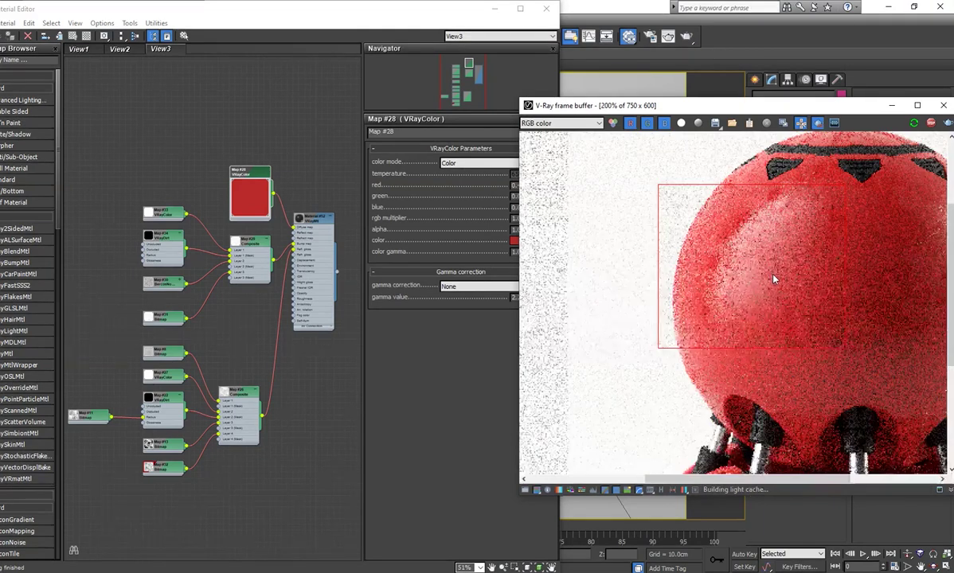
scroll(772, 279, up, 1)
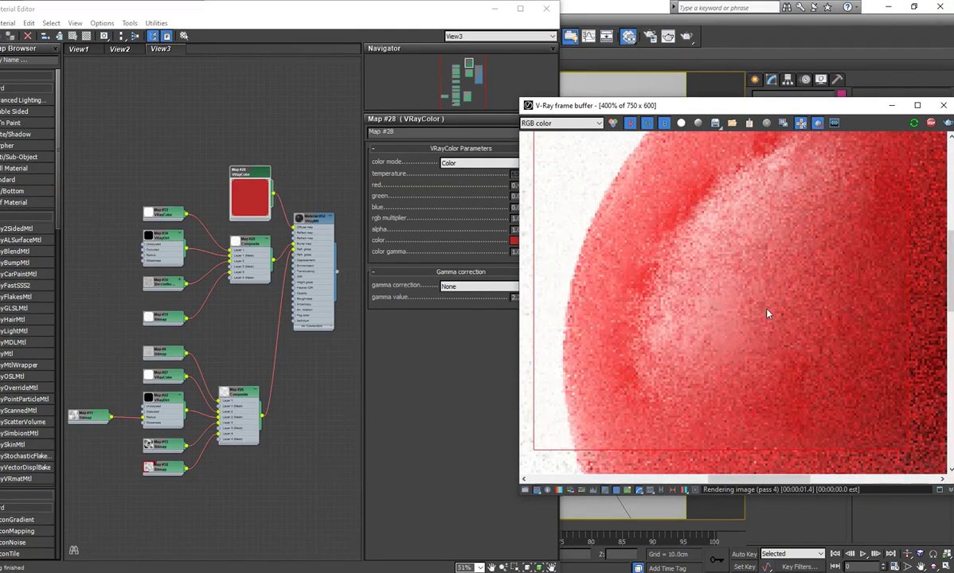
scroll(788, 310, down, 1)
middle_drag(793, 311, 758, 299)
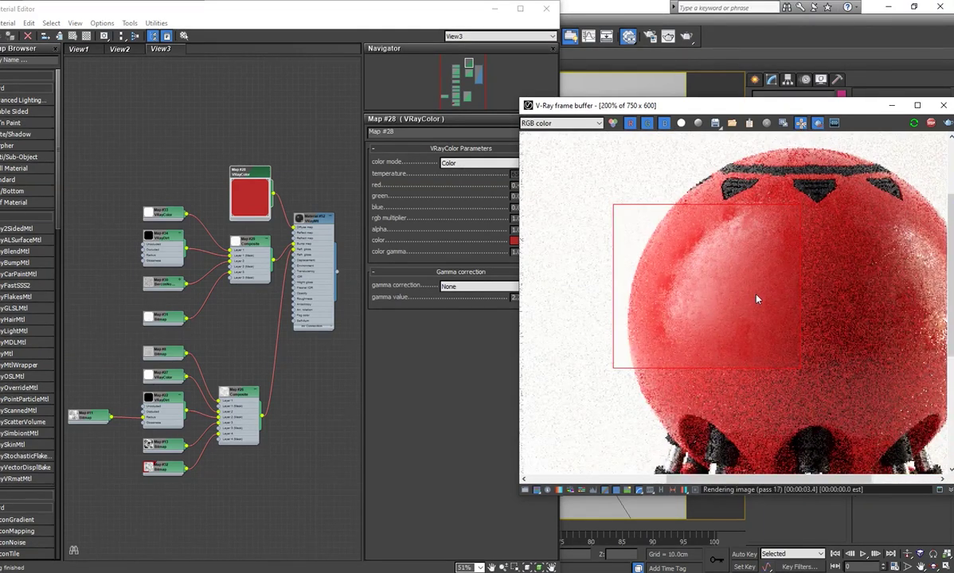
scroll(741, 290, up, 1)
scroll(742, 291, down, 1)
click(804, 127)
Recolour VRayColor Map #28 to purple-blue (0.031, 0.043, 0.537) and region-render the sphere
click(470, 222)
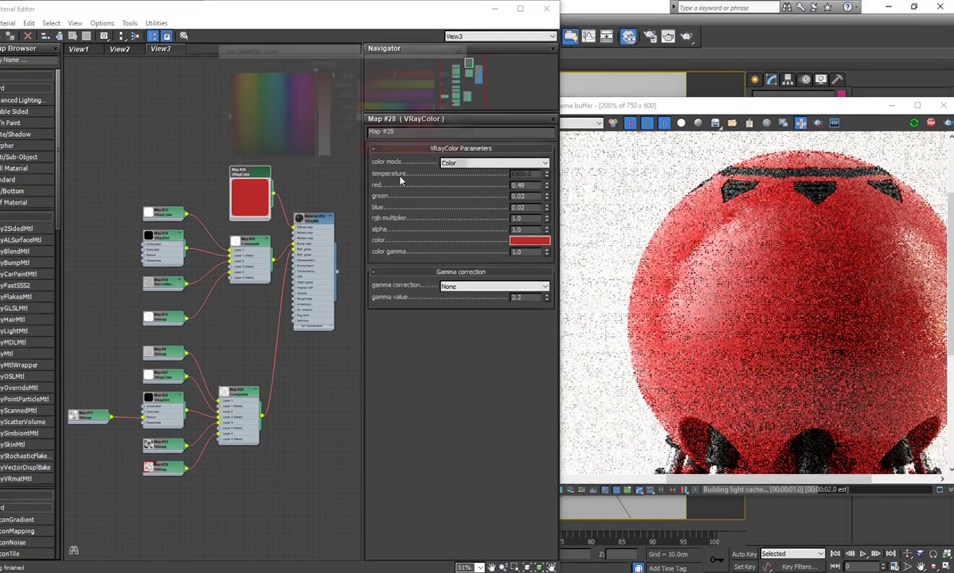
drag(266, 82, 286, 70)
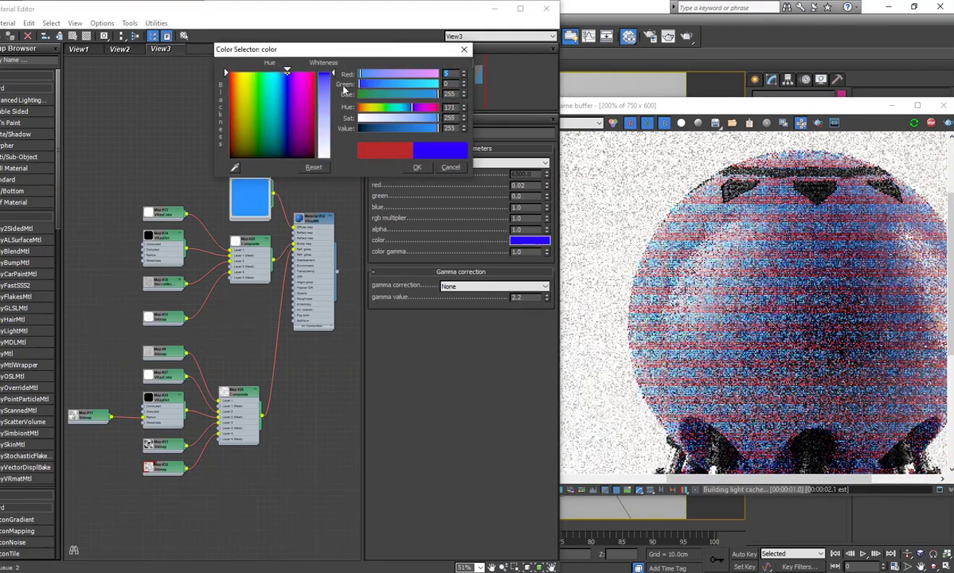
click(410, 127)
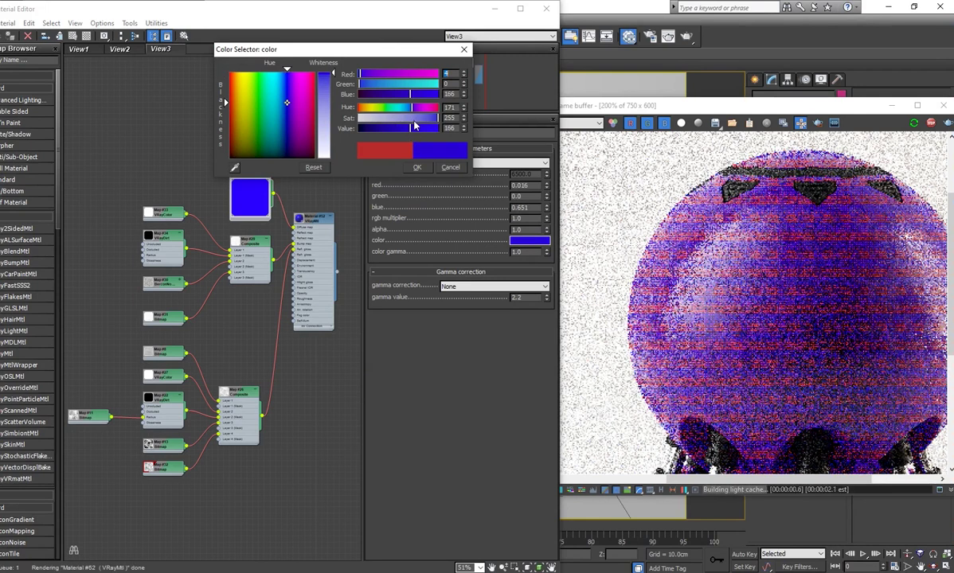
mouse_move(414, 128)
mouse_down()
mouse_move(400, 127)
mouse_move(432, 118)
mouse_up()
drag(362, 85, 365, 85)
click(417, 168)
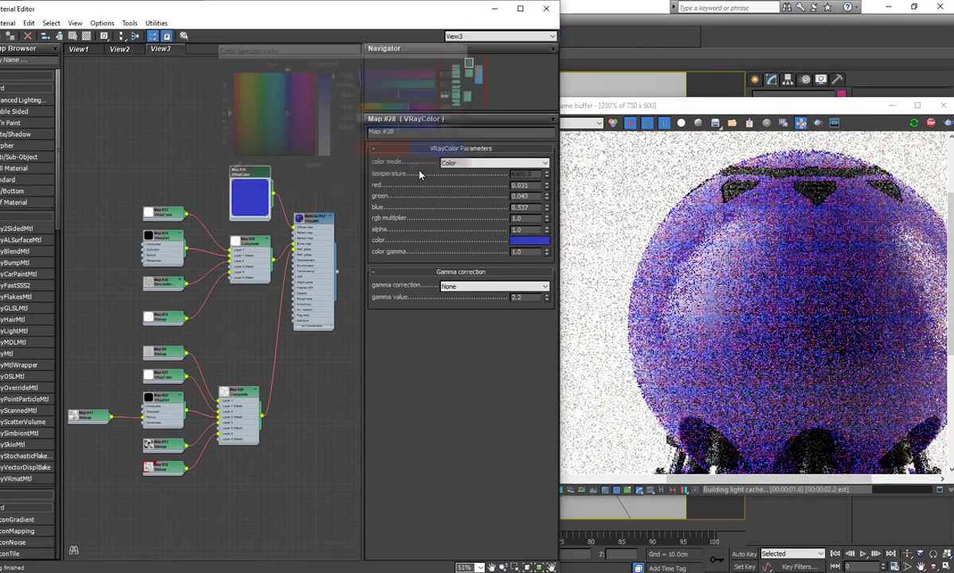
click(820, 142)
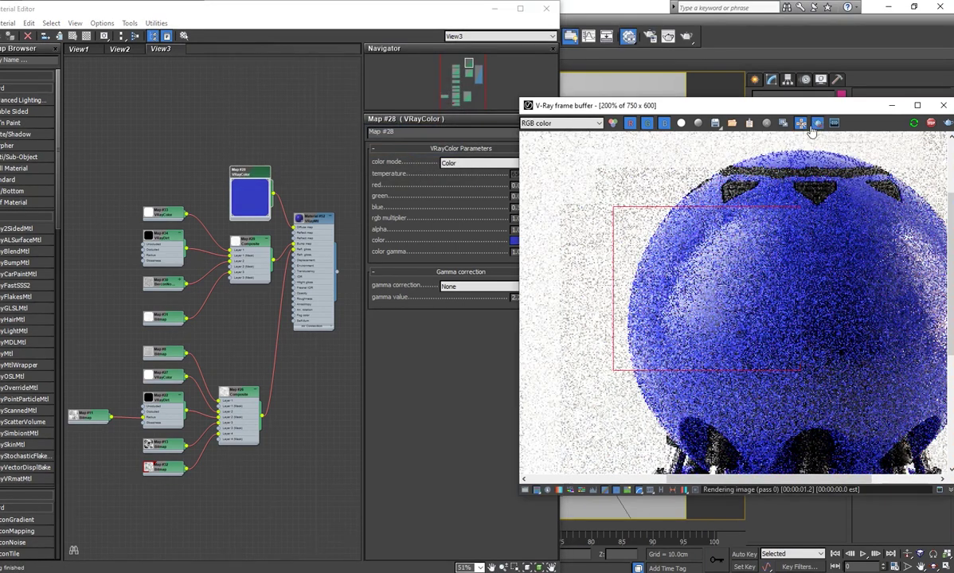
drag(800, 370, 613, 207)
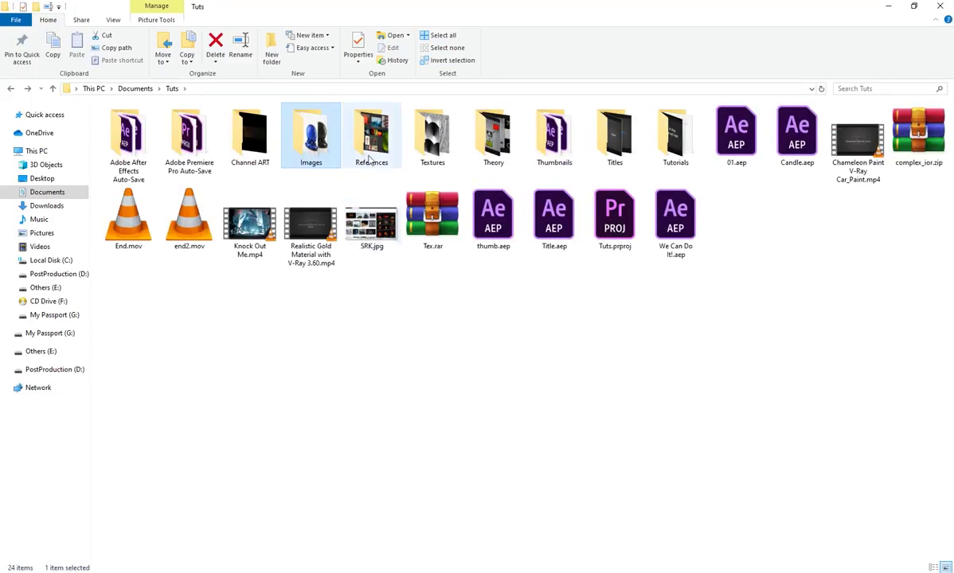
View Capture.JPG from the References > Plastic folder, then close it and minimize Explorer
double_click(371, 135)
double_click(365, 151)
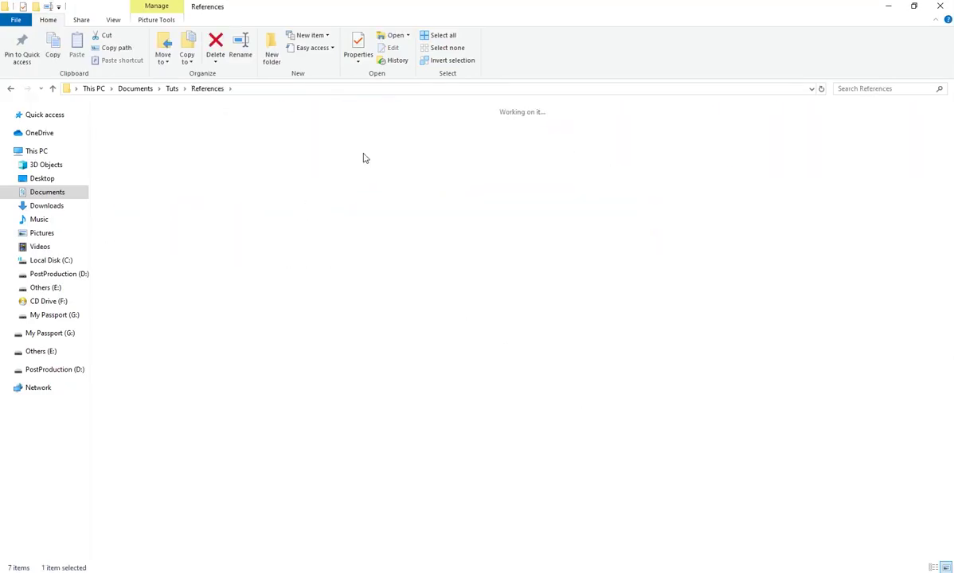
double_click(614, 141)
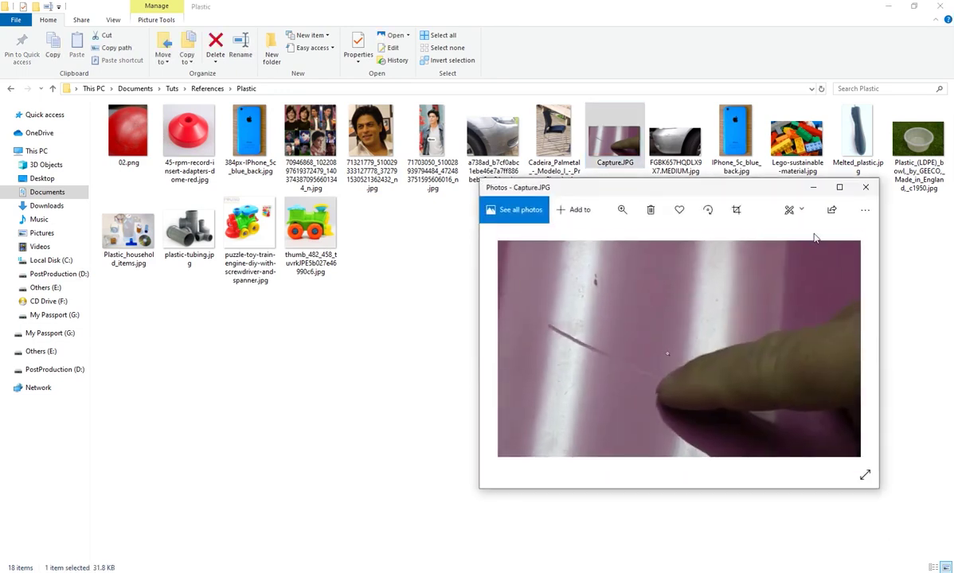
click(866, 187)
click(887, 6)
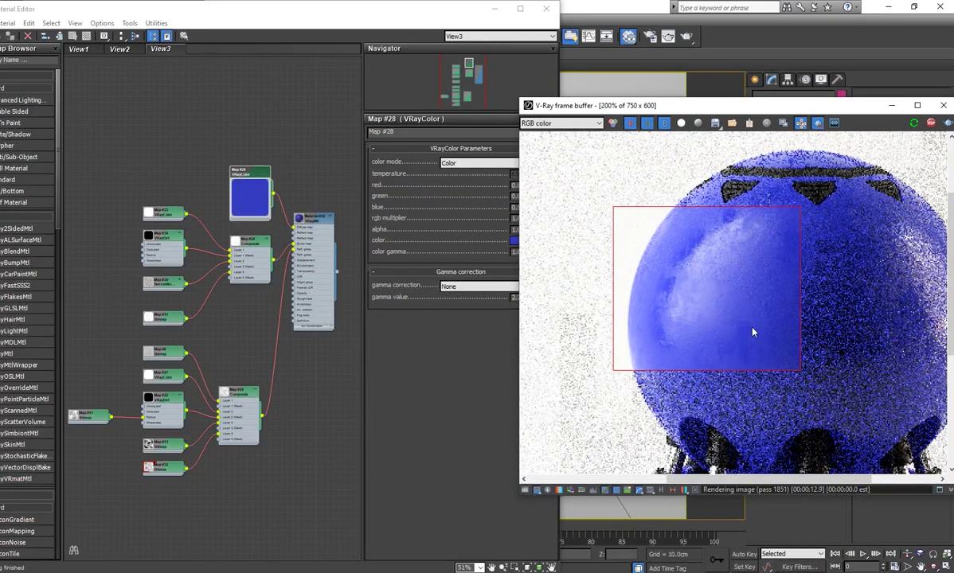
Adjust the VRayColor's red, saturation and value to purple (0.29, 0.094, 0.373)
click(515, 245)
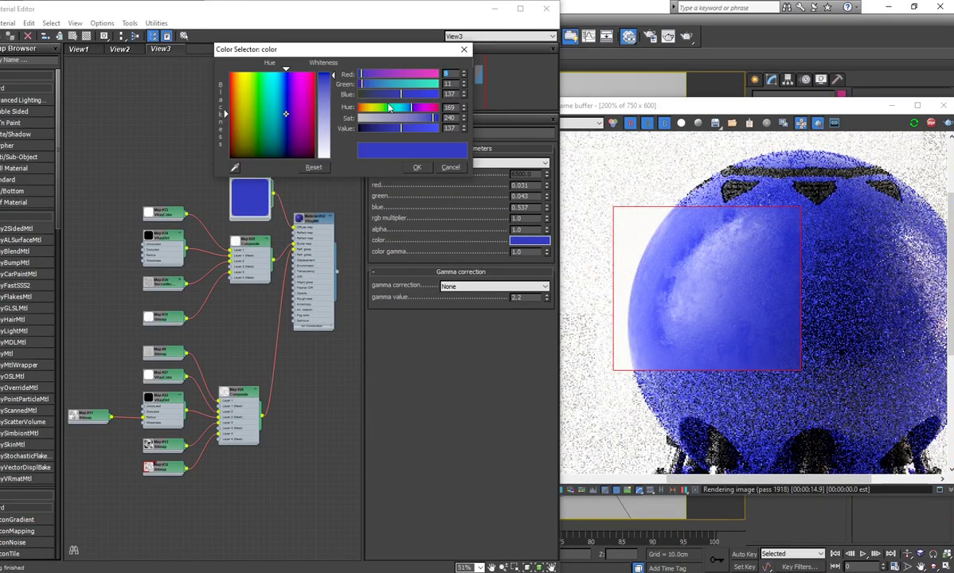
drag(362, 74, 396, 76)
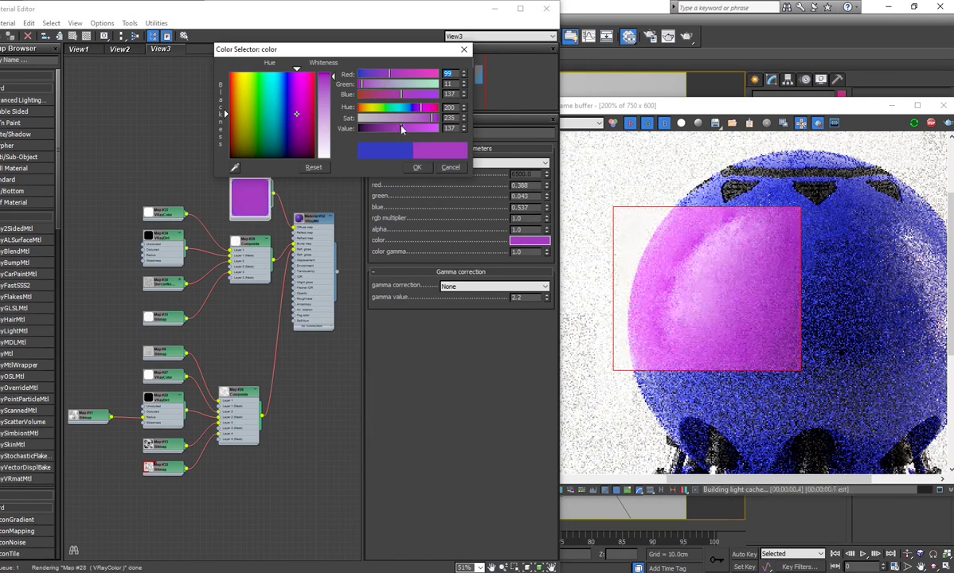
drag(431, 118, 418, 117)
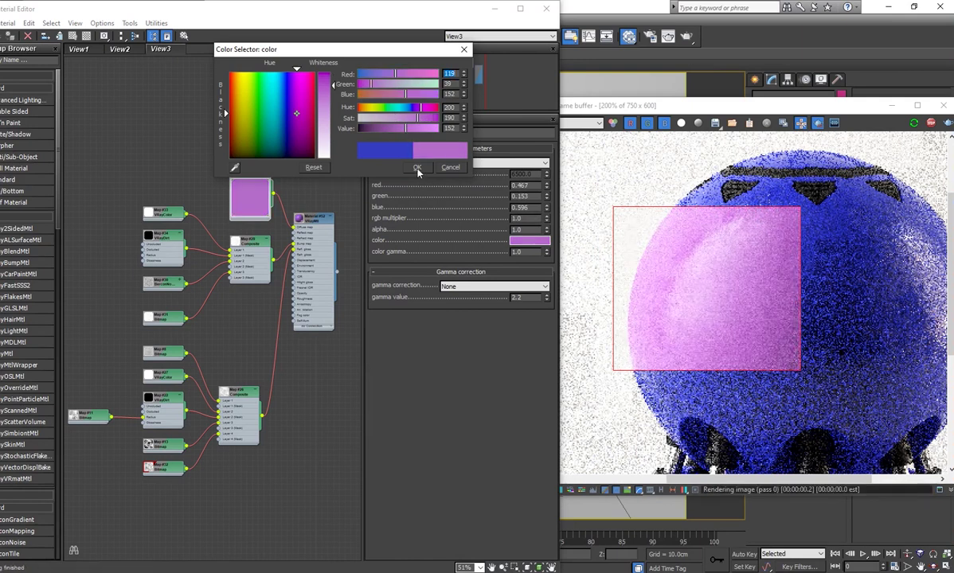
click(394, 130)
drag(393, 131, 387, 131)
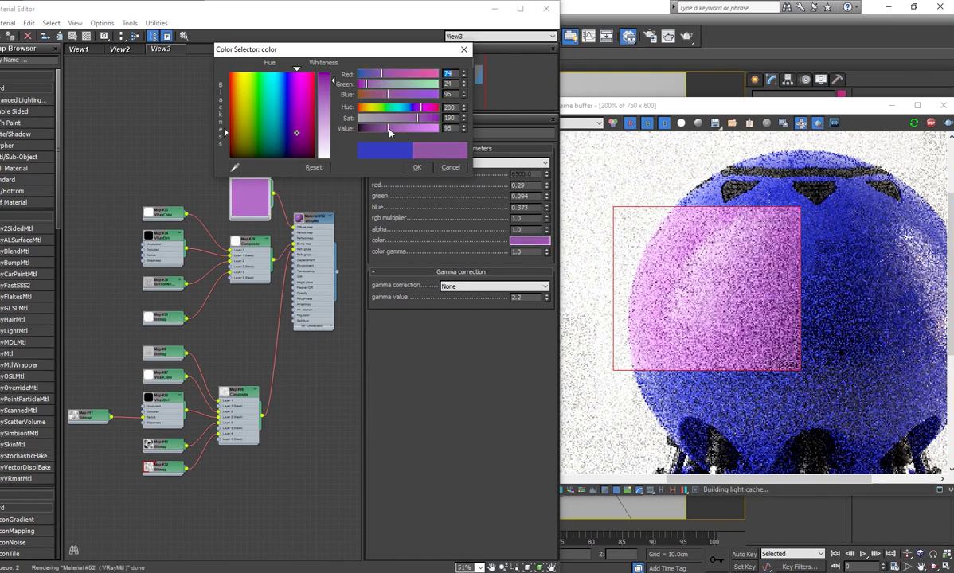
click(417, 167)
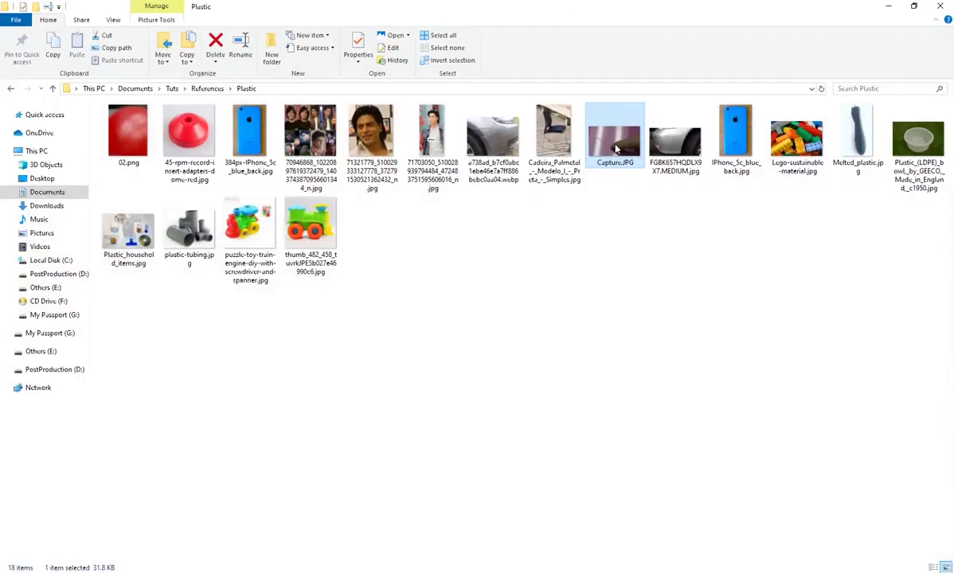
Place the Capture.JPG reference beside 3ds Max and make the VRayColor purple greyer and darker
double_click(615, 145)
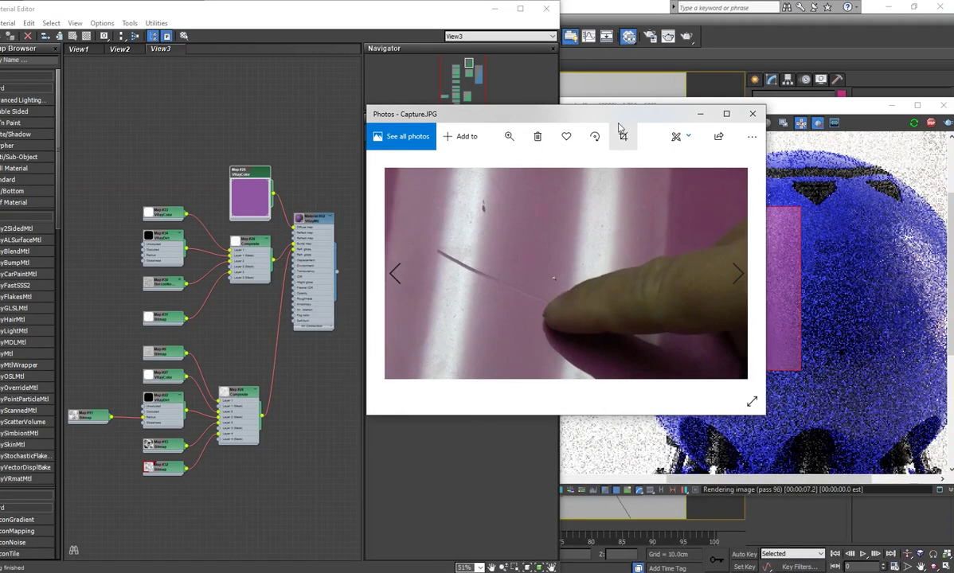
mouse_move(614, 119)
mouse_down()
mouse_move(466, 146)
mouse_move(365, 229)
mouse_up()
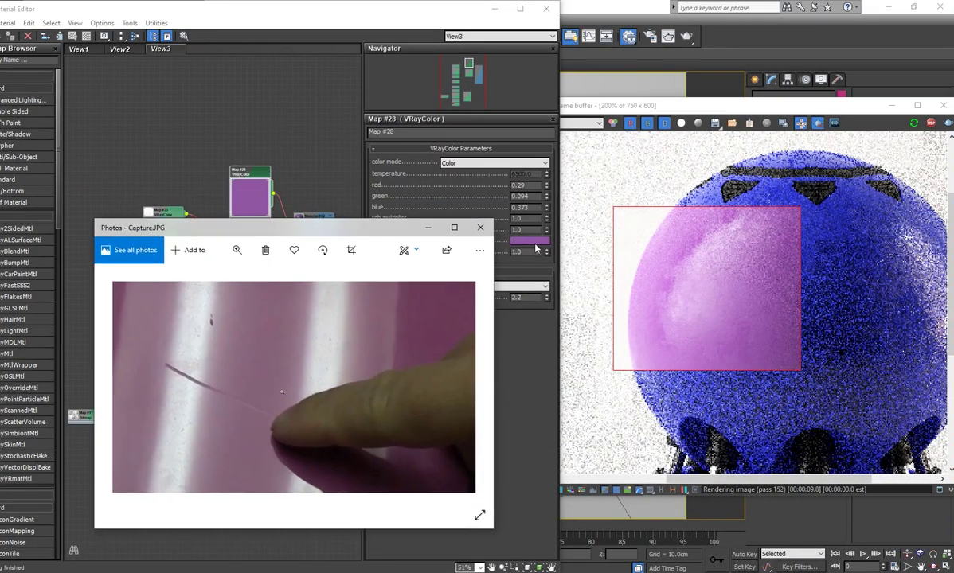
click(532, 241)
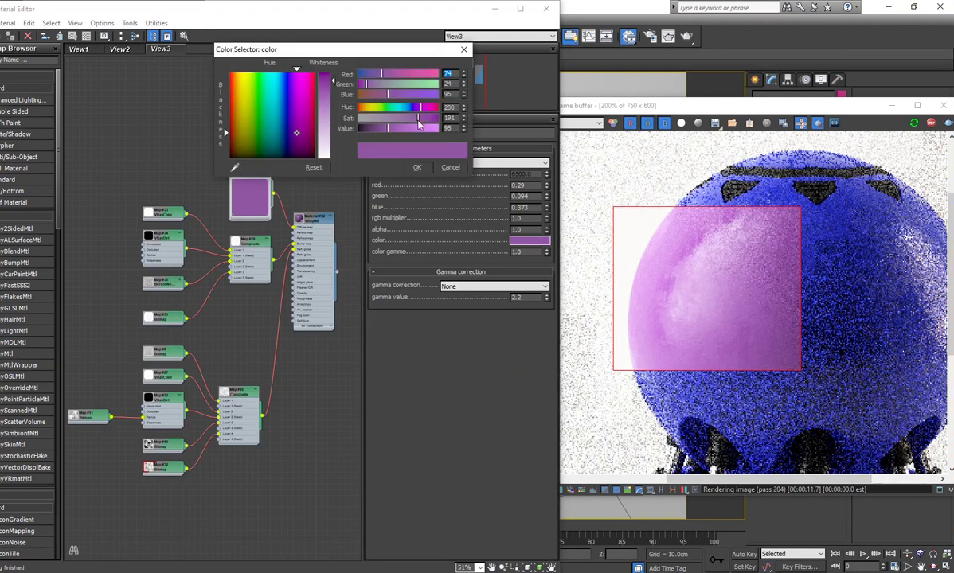
drag(405, 123, 414, 117)
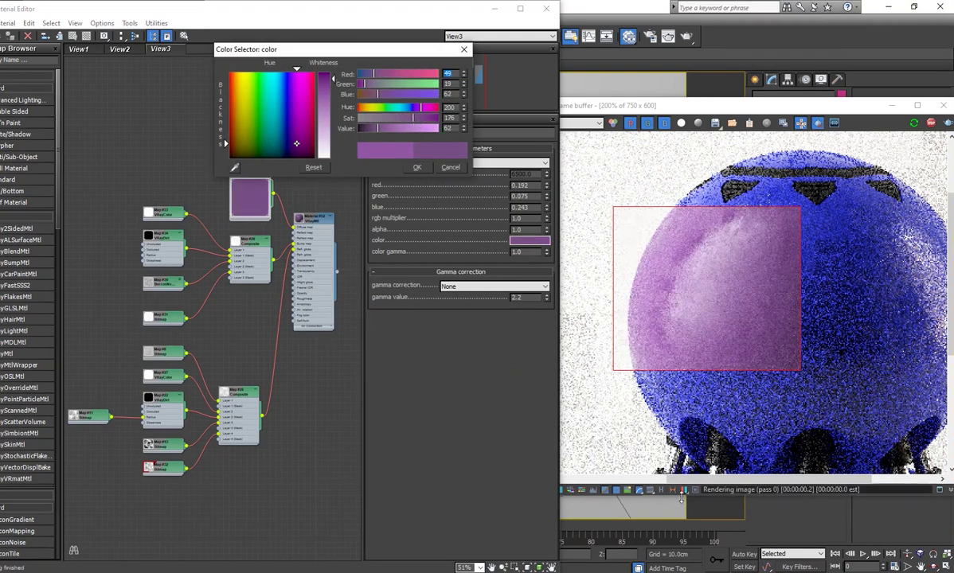
key(alt+Tab)
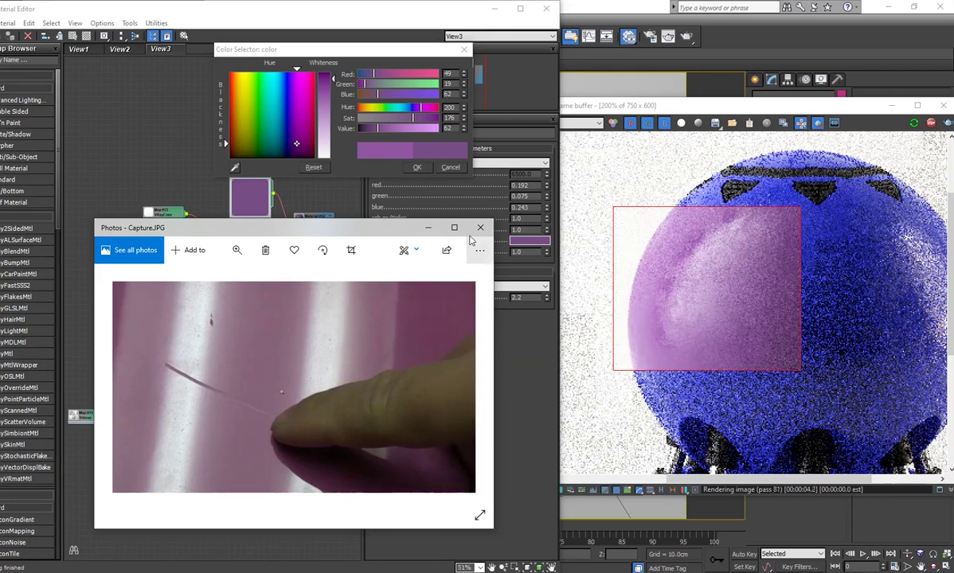
click(428, 228)
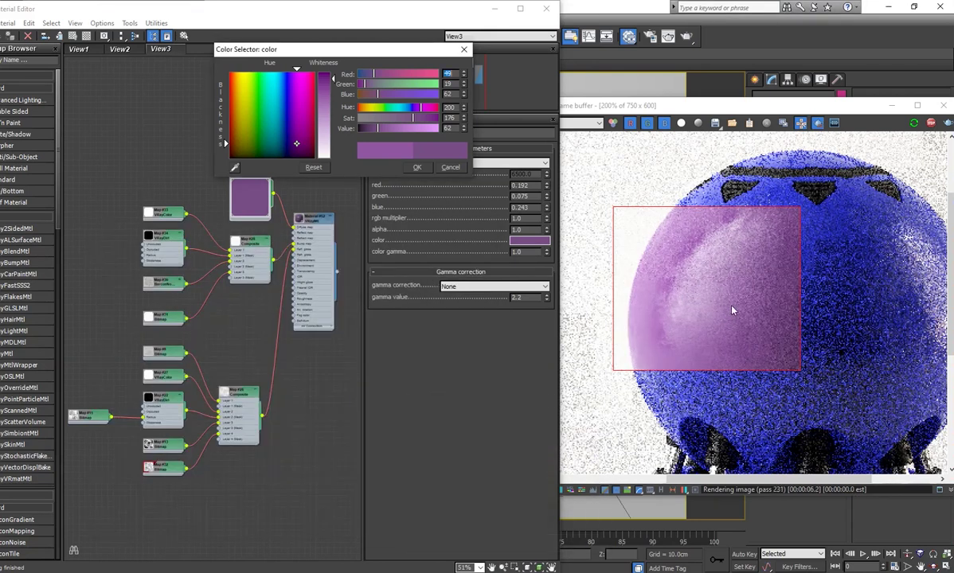
Shift the purple to a darker, redder tone (0.216, 0.059, 0.184) and accept it
click(807, 315)
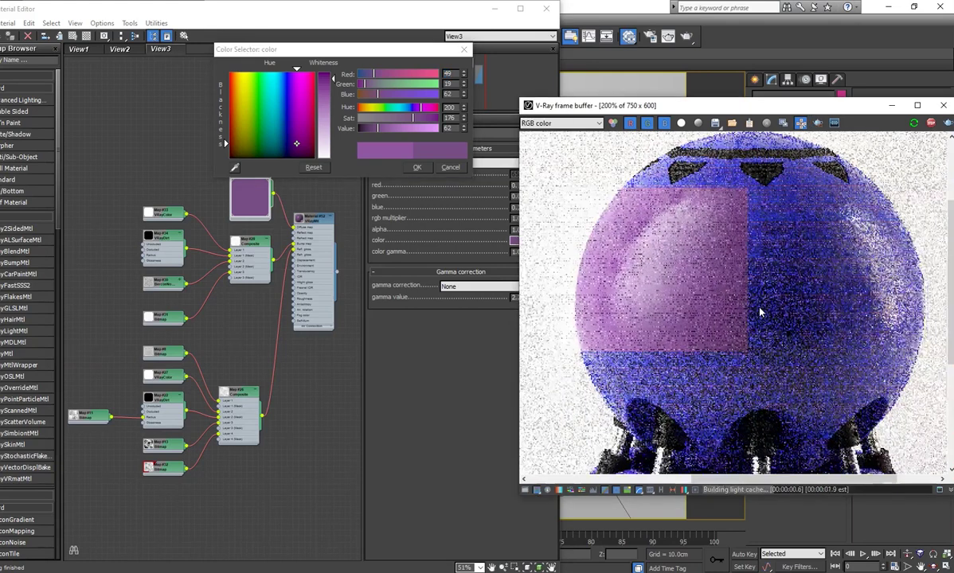
scroll(807, 315, down, 1)
scroll(816, 302, up, 2)
scroll(810, 381, down, 2)
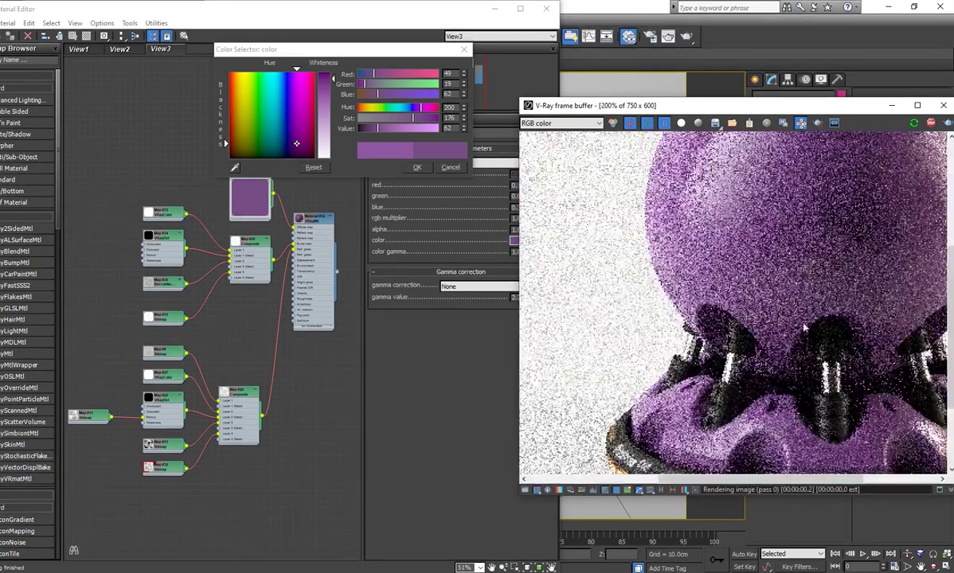
scroll(804, 366, up, 1)
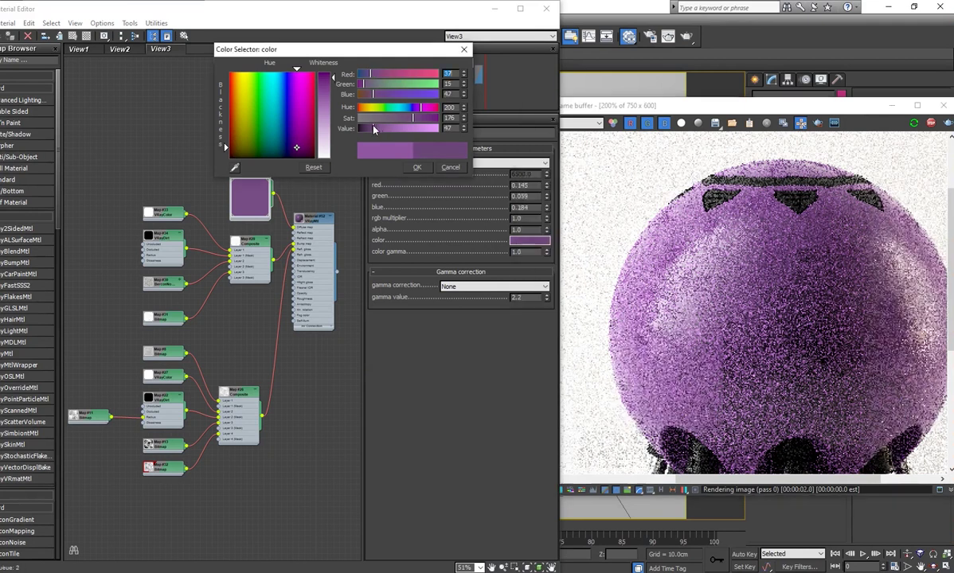
drag(382, 136, 375, 74)
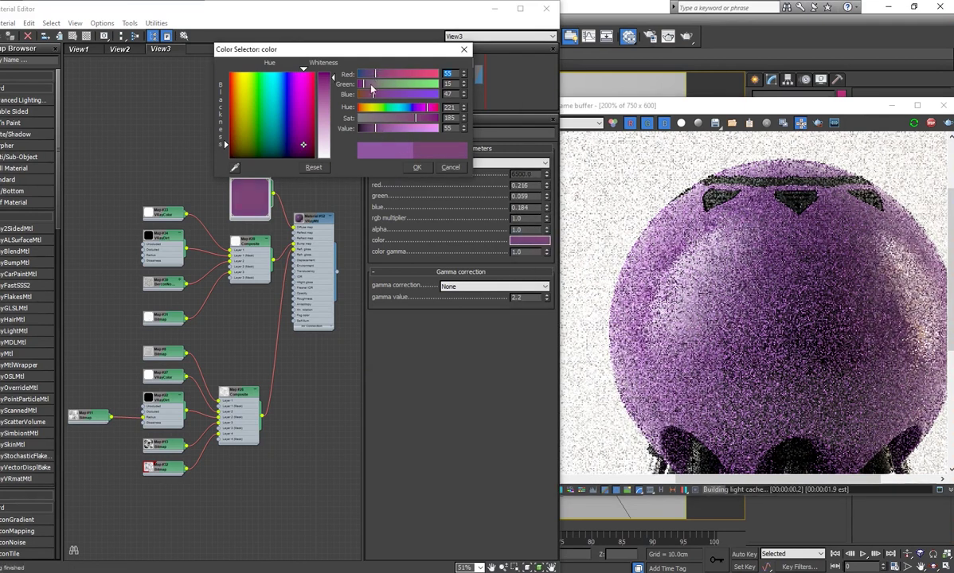
click(417, 167)
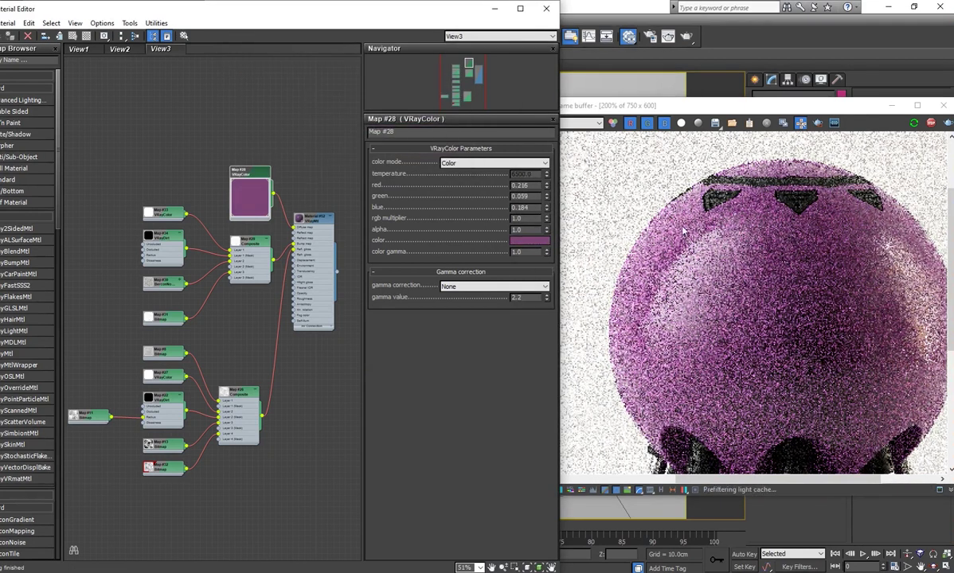
Start a V-Ray region render over the upper sphere
click(766, 104)
click(817, 123)
drag(594, 217, 782, 379)
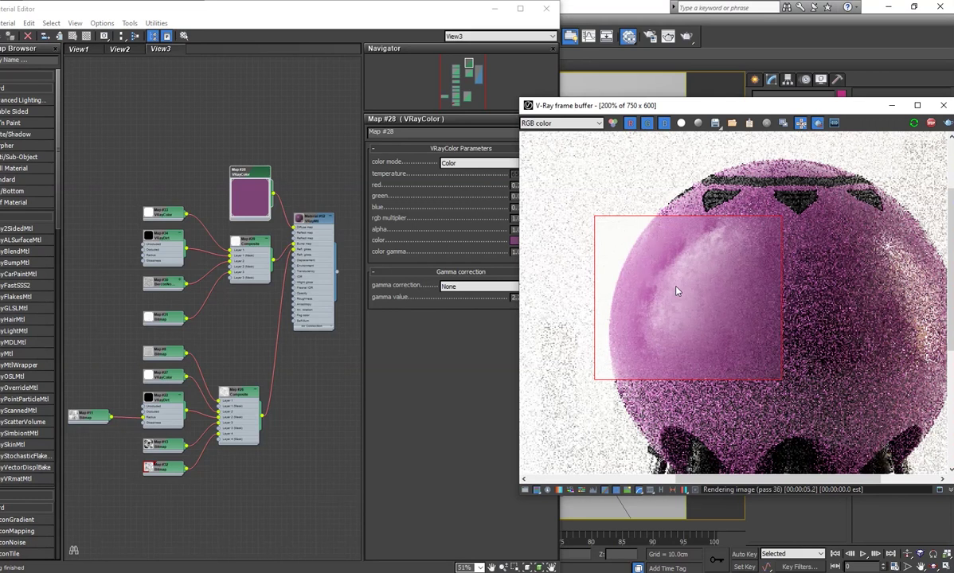
Zoom and pan the frame buffer on the purple sphere while the region render finishes
scroll(695, 334, up, 2)
scroll(694, 334, down, 2)
scroll(701, 332, down, 1)
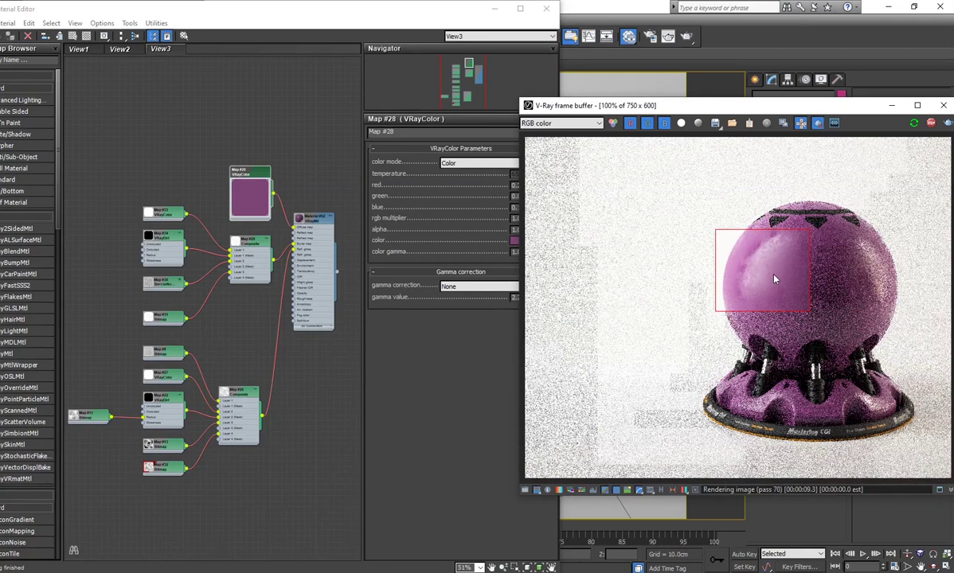
scroll(777, 275, up, 1)
scroll(776, 276, up, 1)
scroll(794, 337, down, 1)
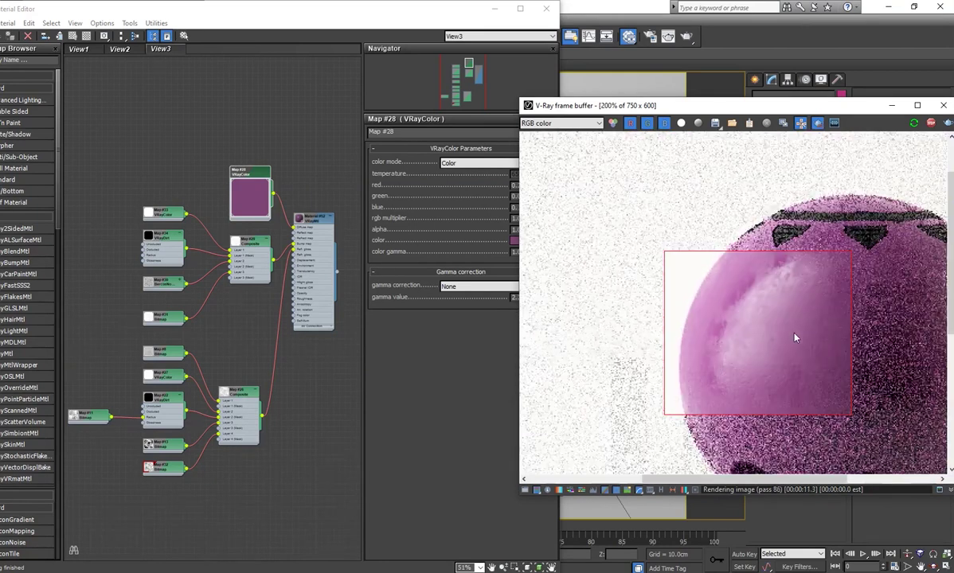
middle_drag(793, 336, 735, 334)
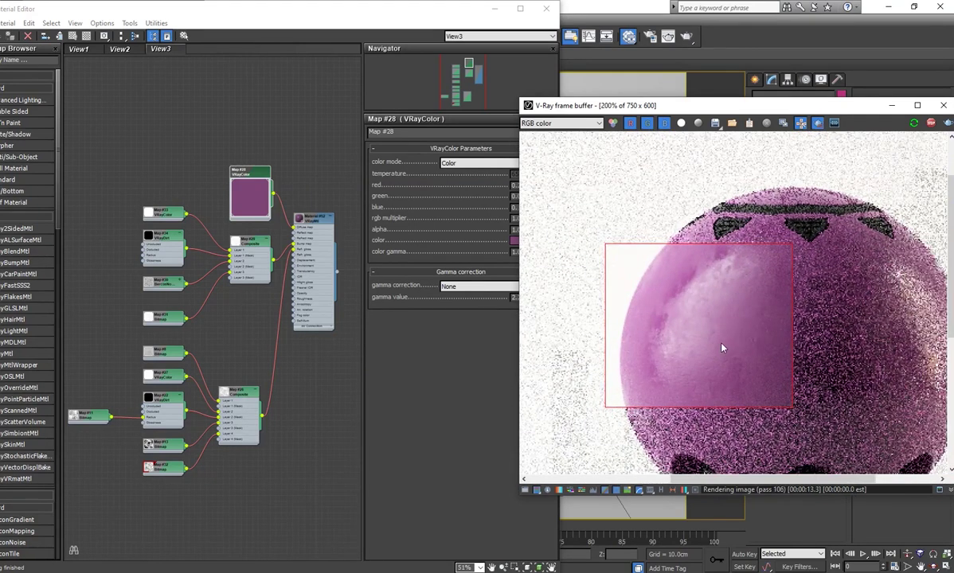
scroll(704, 326, up, 1)
scroll(739, 342, down, 2)
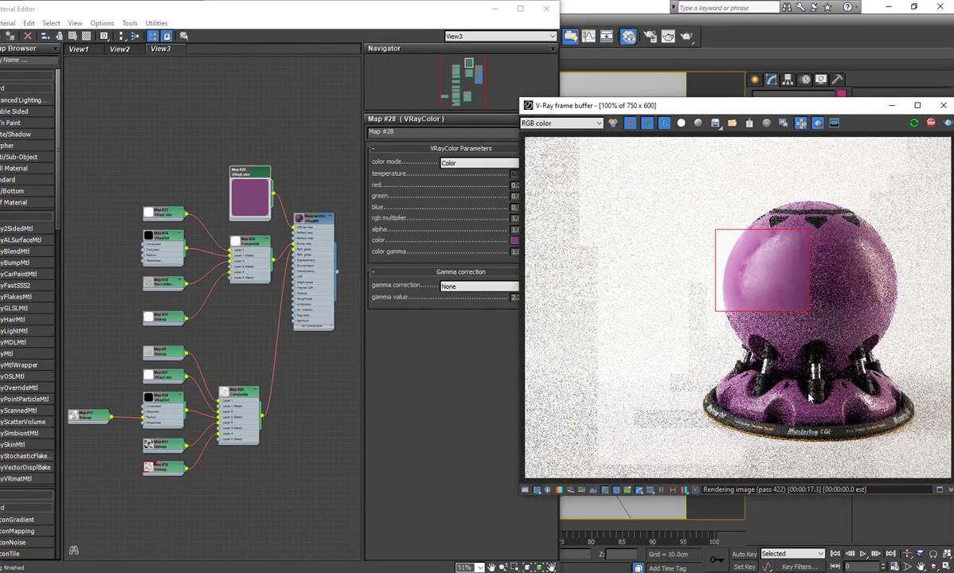
scroll(780, 275, up, 1)
scroll(779, 275, up, 1)
middle_drag(779, 275, 784, 341)
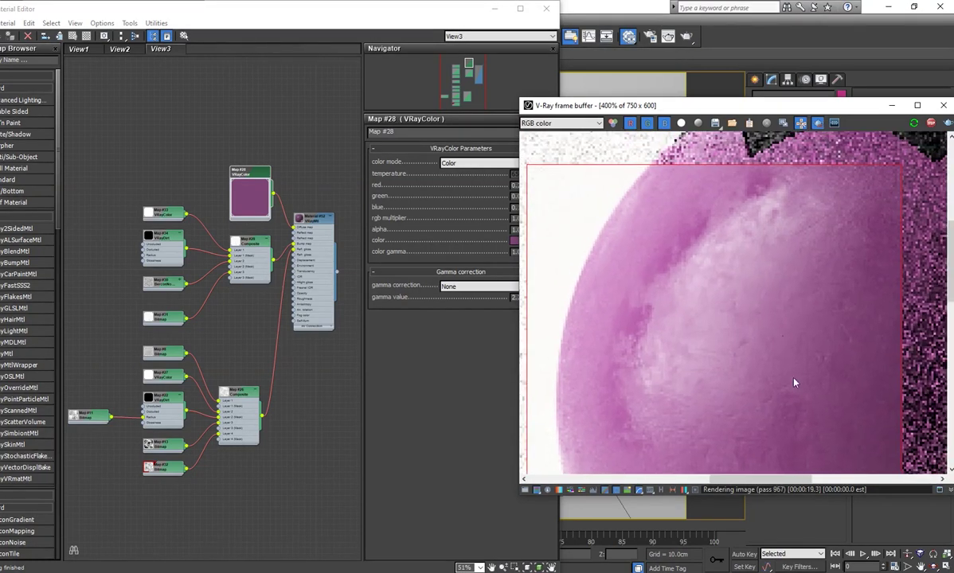
scroll(793, 348, down, 1)
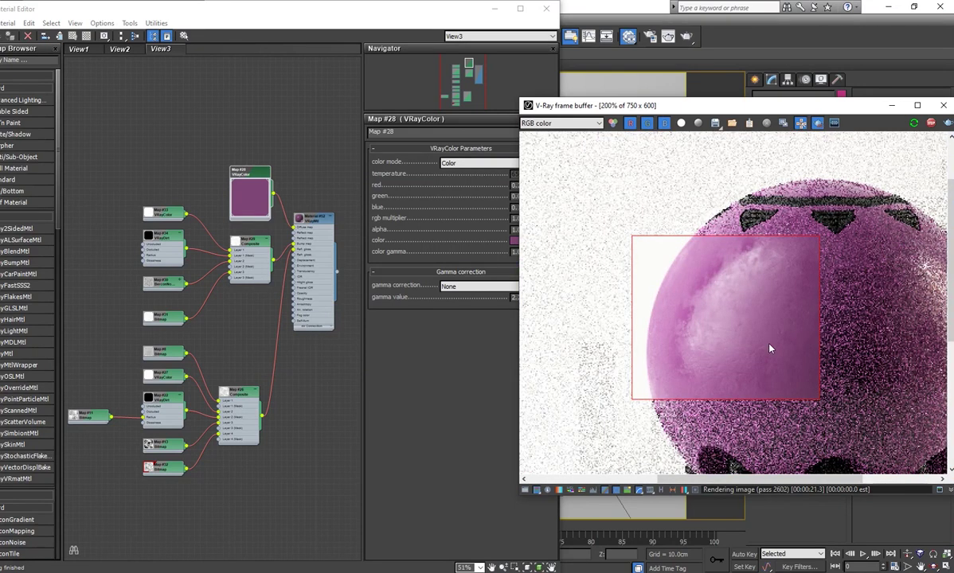
middle_drag(770, 348, 765, 351)
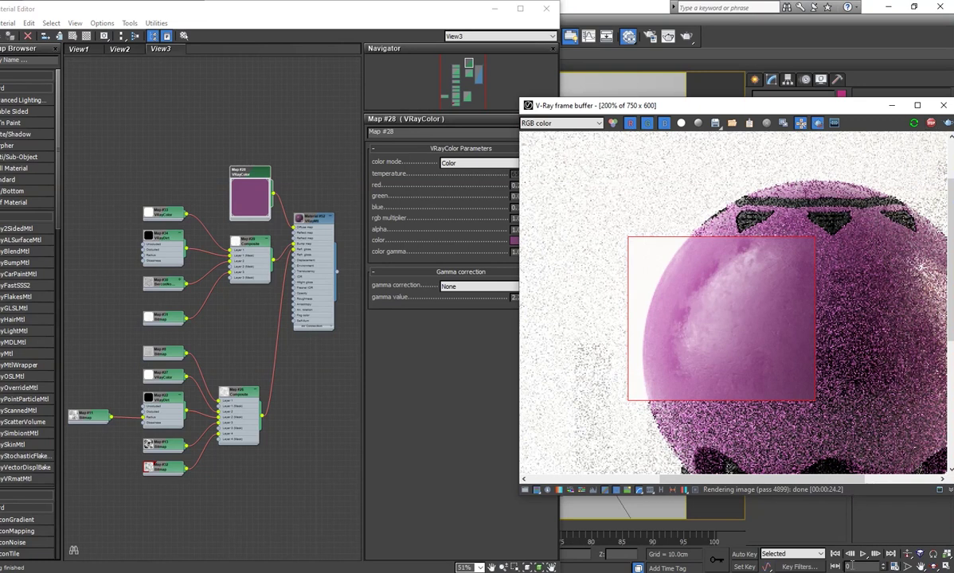
scroll(314, 231, up, 2)
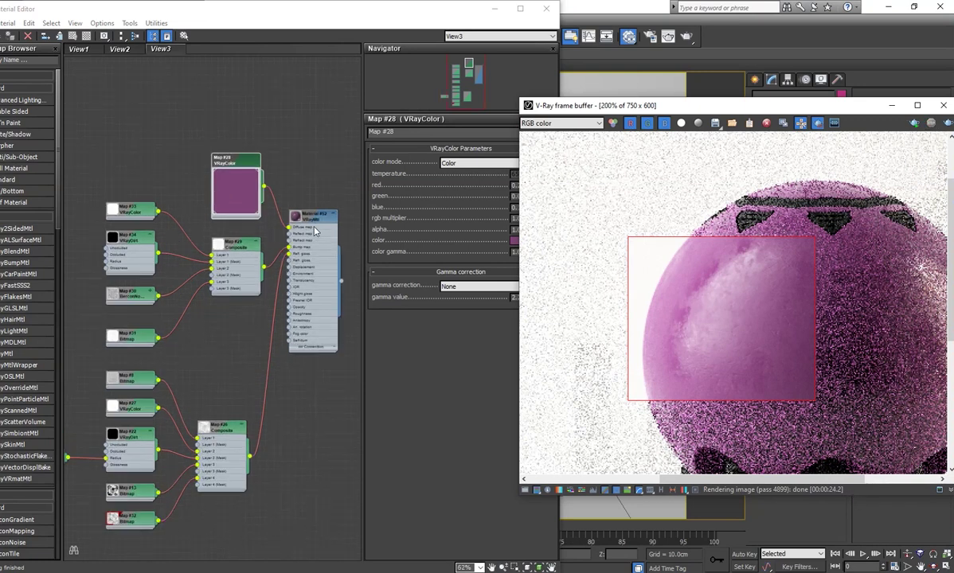
scroll(315, 231, up, 1)
scroll(318, 228, up, 1)
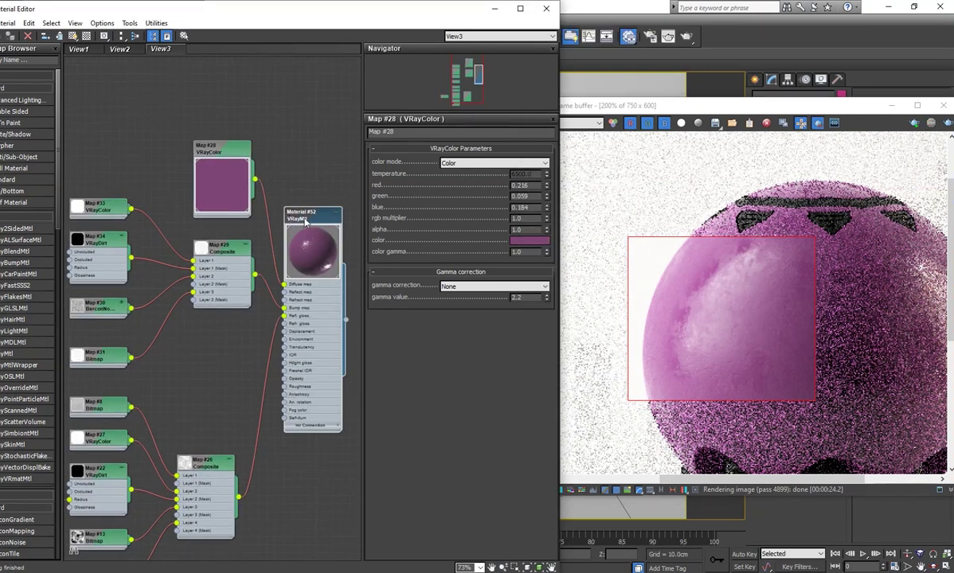